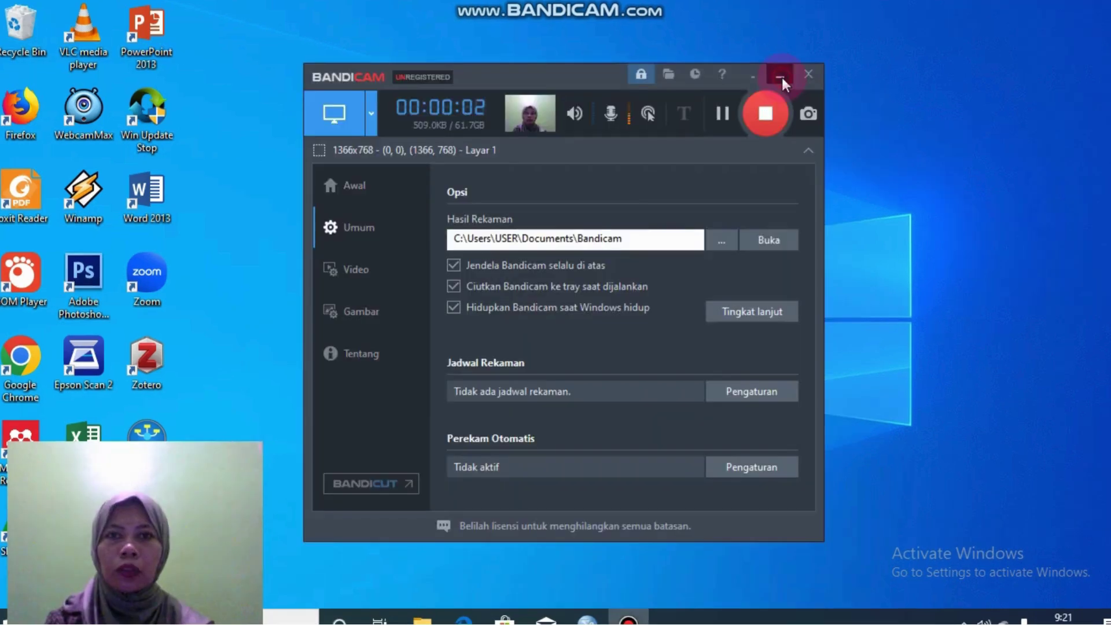
pyautogui.click(782, 77)
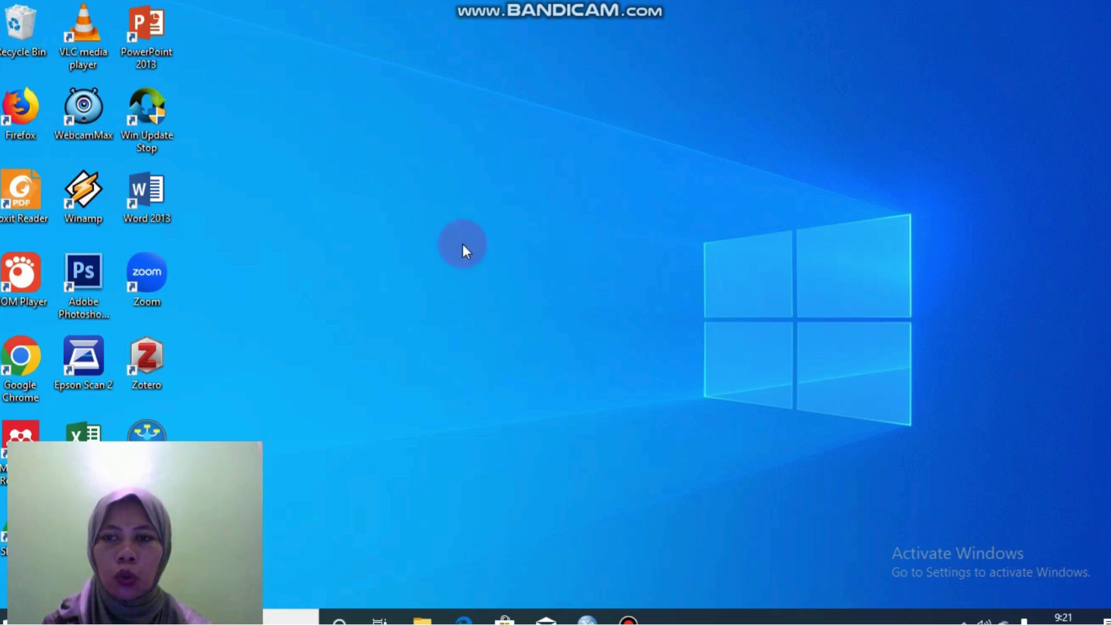
pyautogui.doubleClick(26, 355)
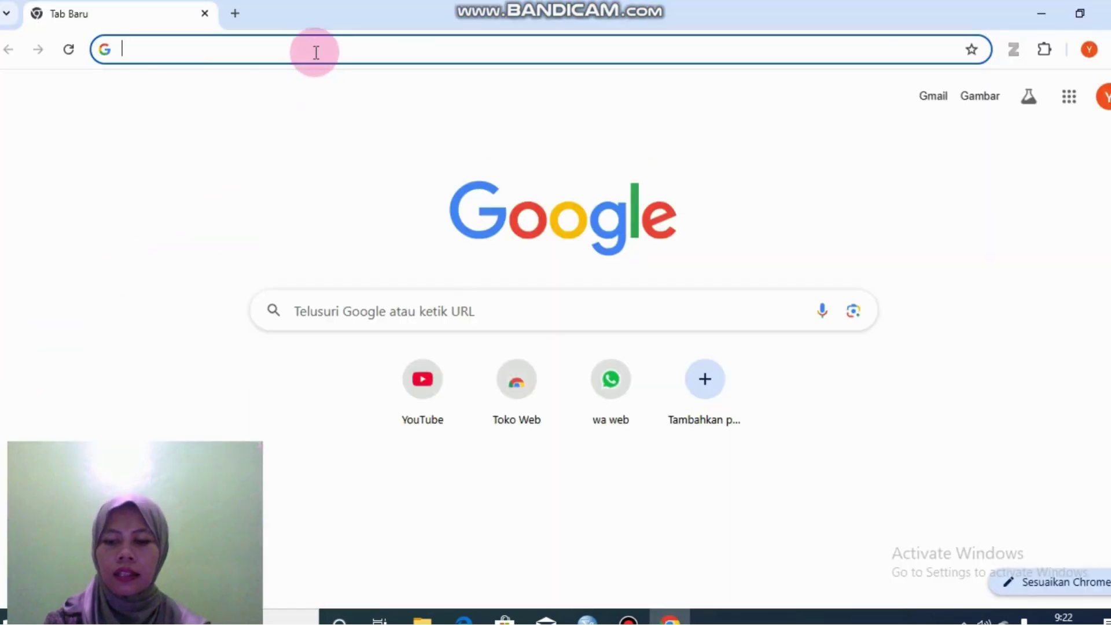
pyautogui.write('htt')
pyautogui.write('ps:')
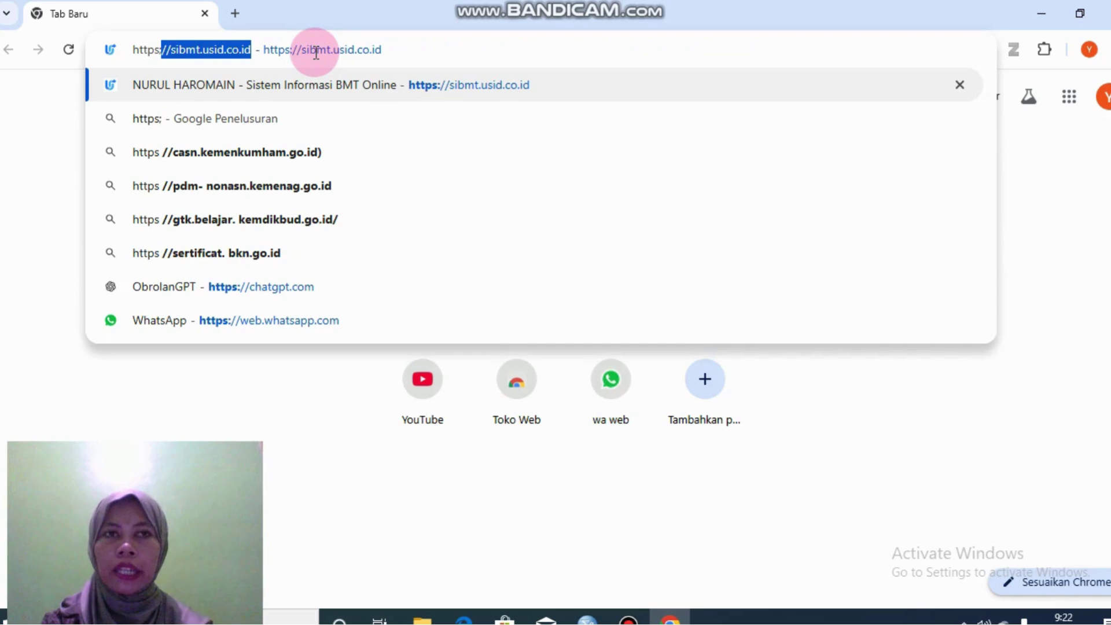
pyautogui.write('//')
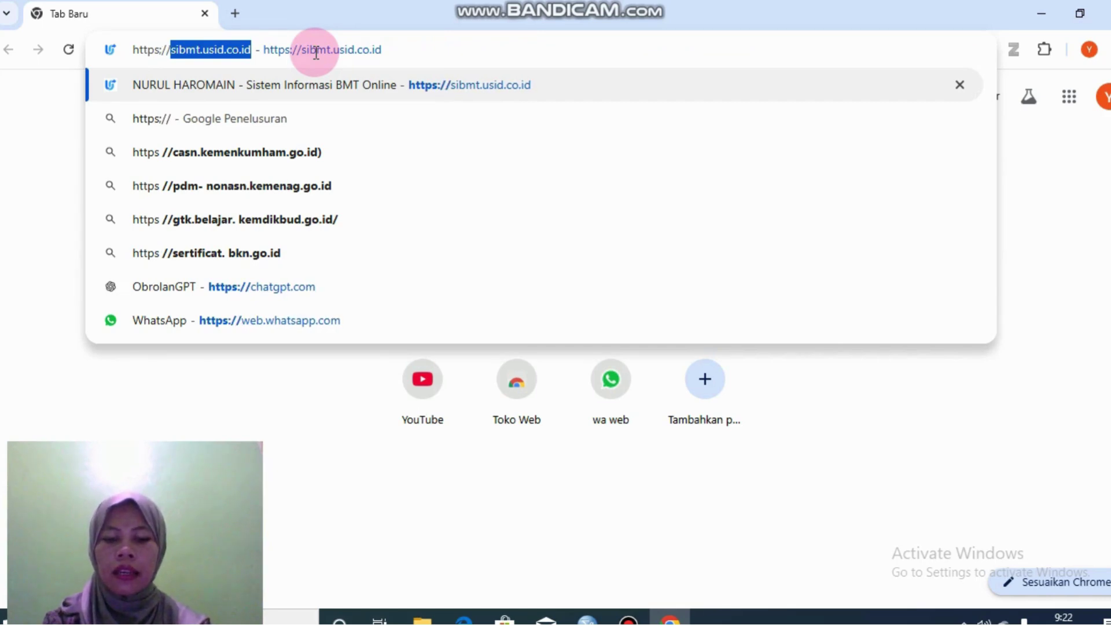
pyautogui.write('sibmt')
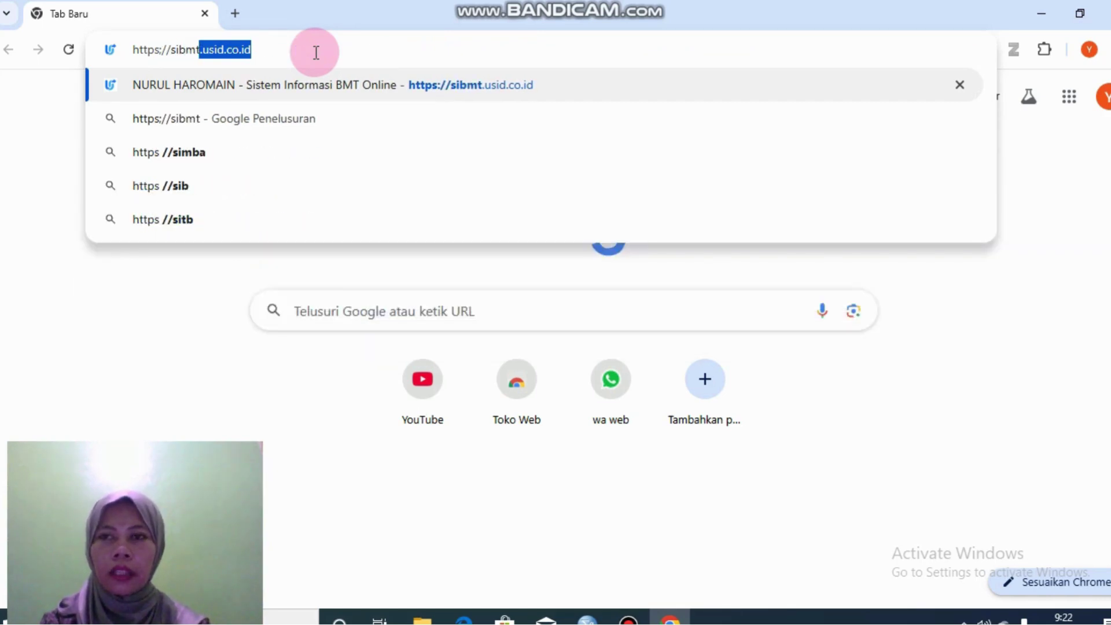
pyautogui.write('.us')
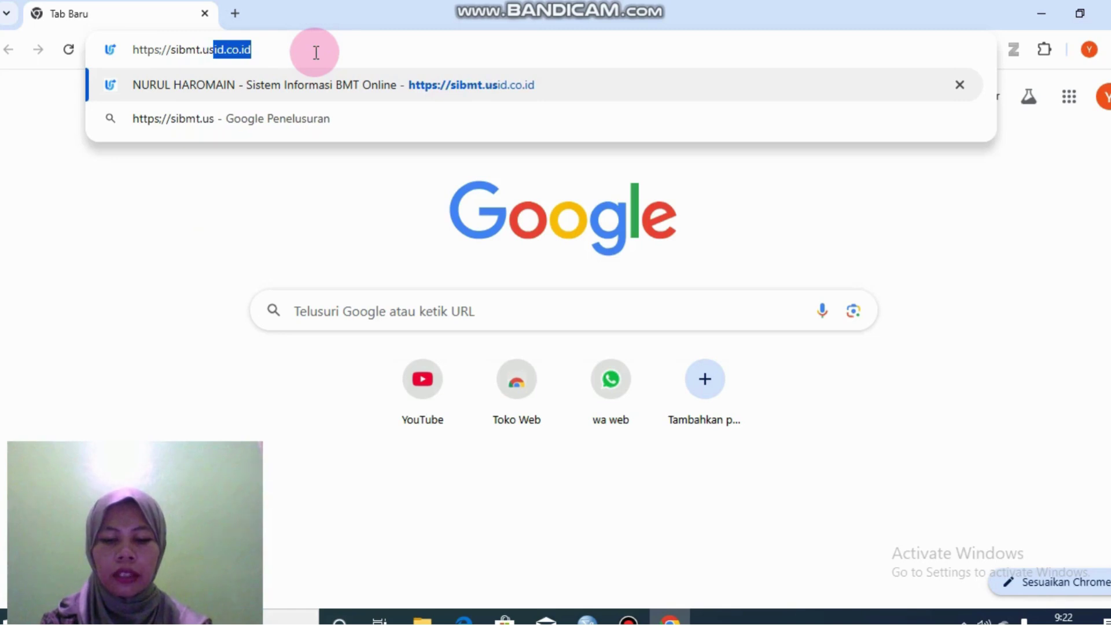
pyautogui.write('id.c')
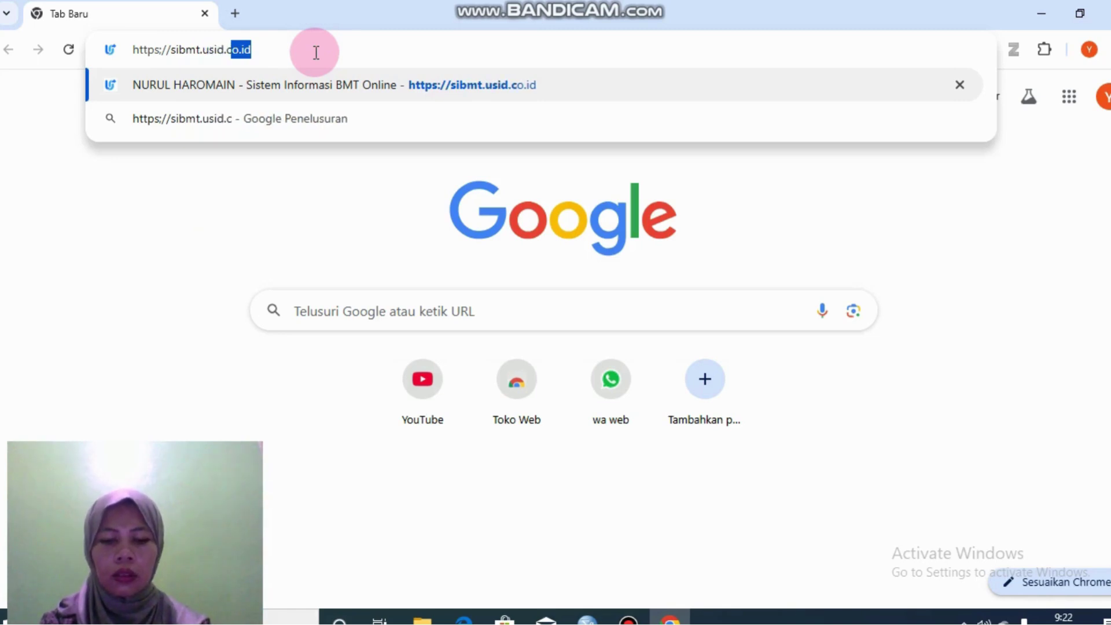
pyautogui.write('o.id')
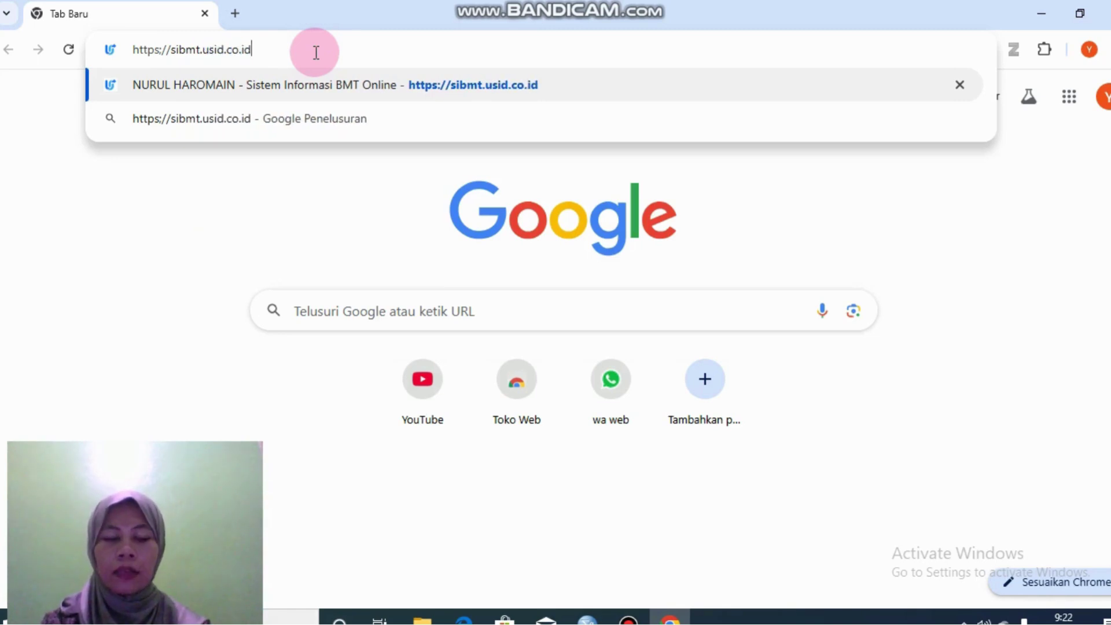
pyautogui.press('Return')
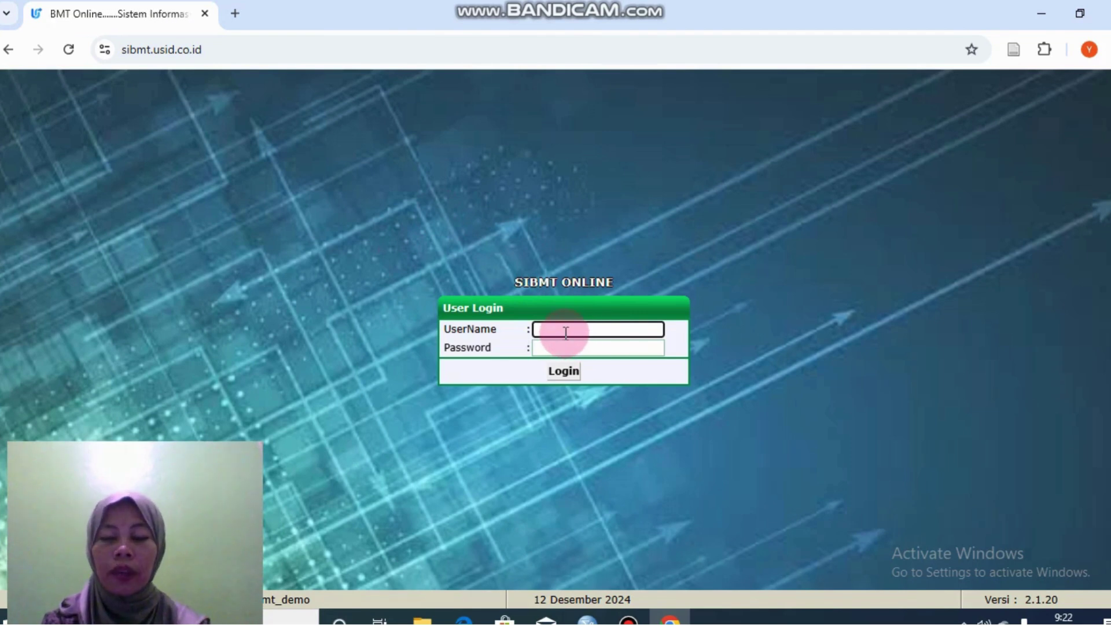
# Step: Log in with the bank user's username and password, then dismiss Chrome's save-password offer
pyautogui.write('user ')
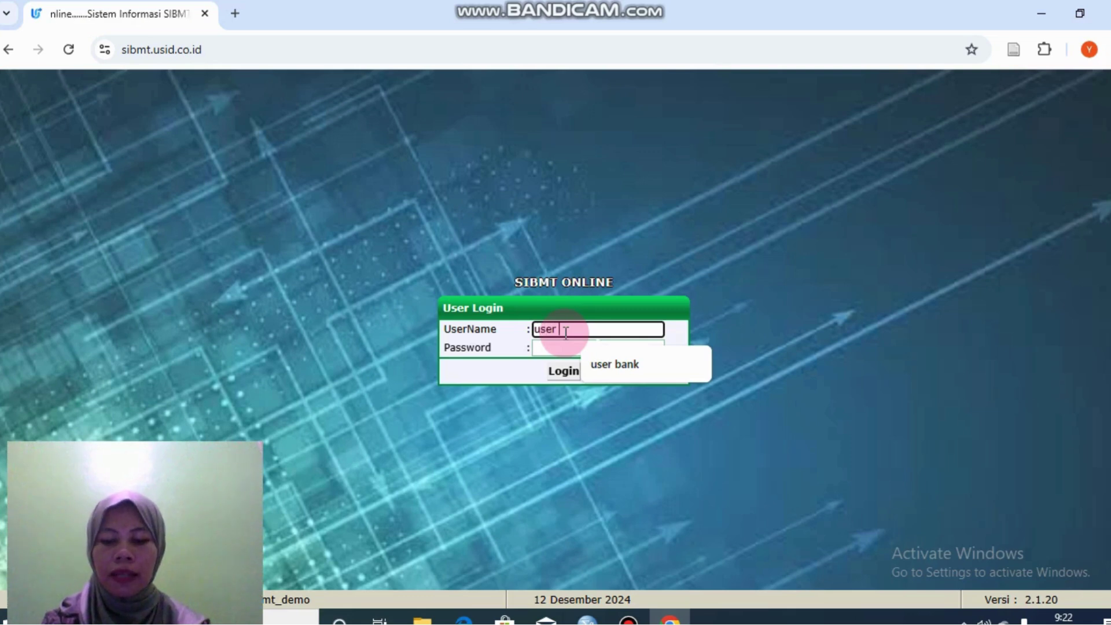
pyautogui.write('bank')
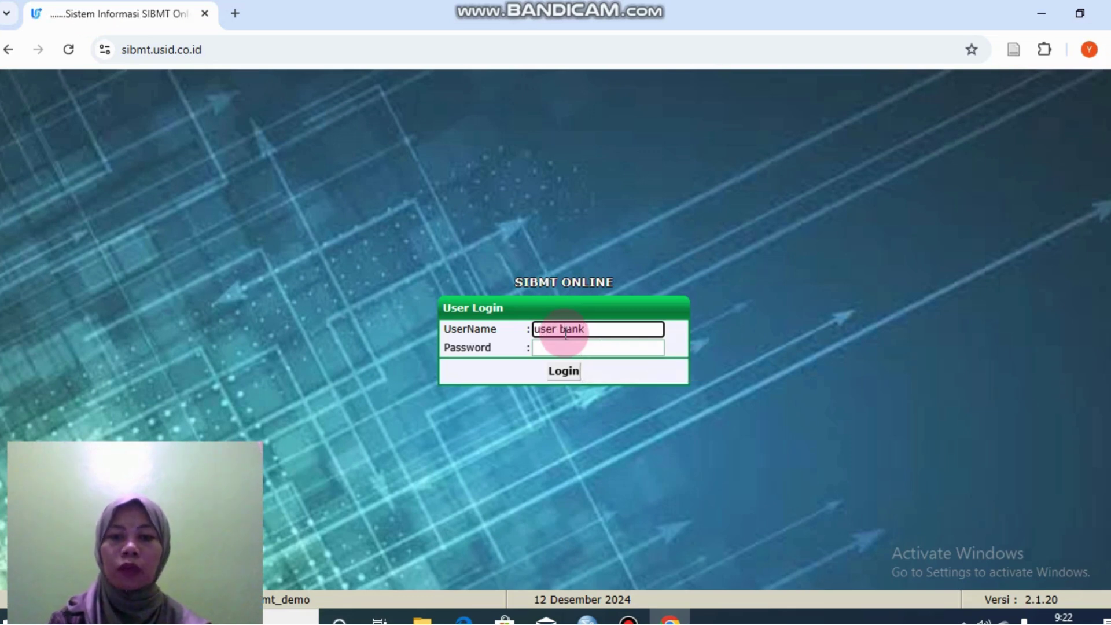
pyautogui.click(572, 347)
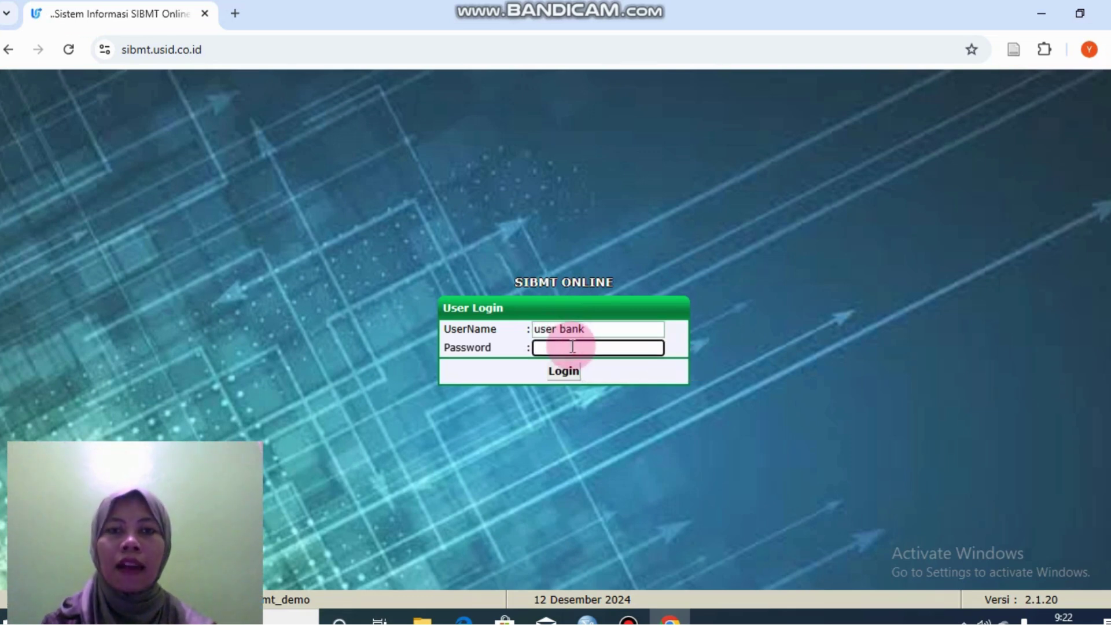
pyautogui.write('•••••••')
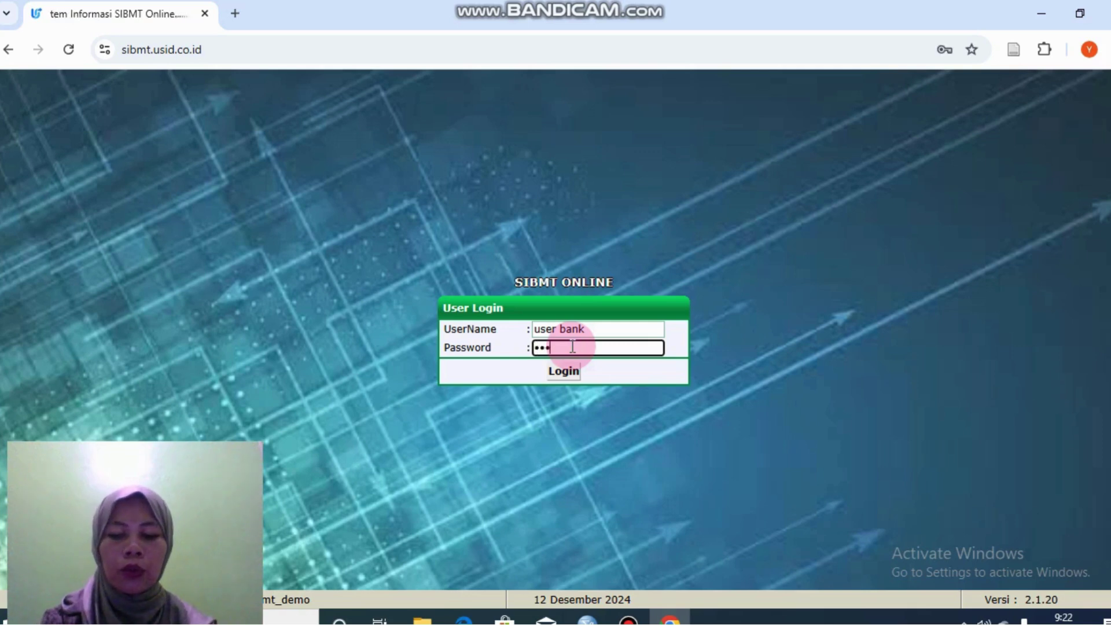
pyautogui.write('••')
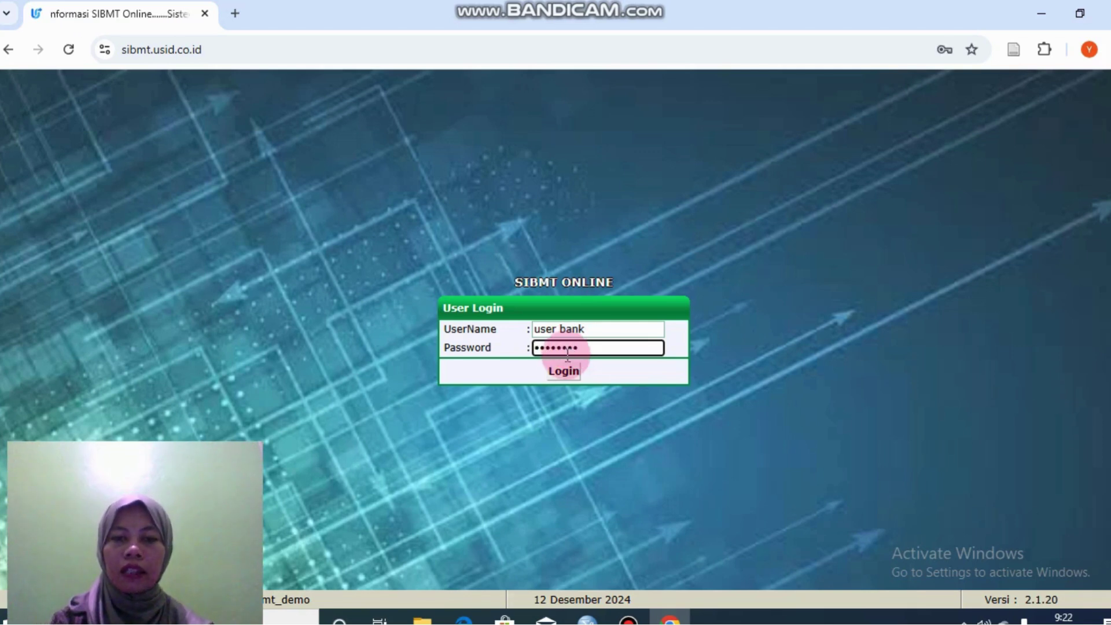
pyautogui.click(564, 371)
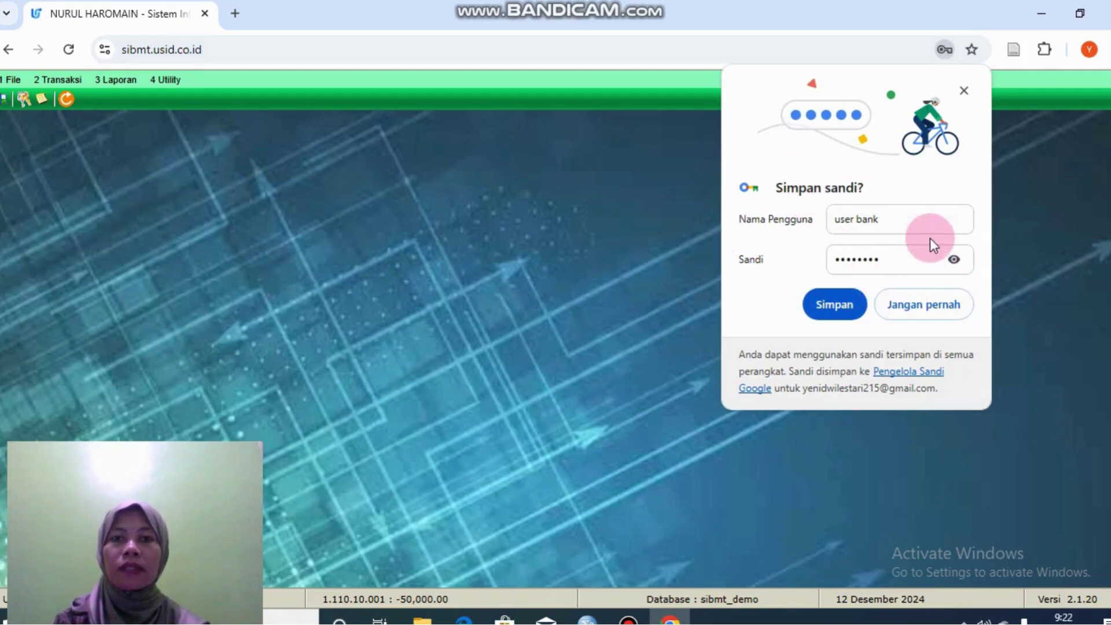
pyautogui.click(961, 89)
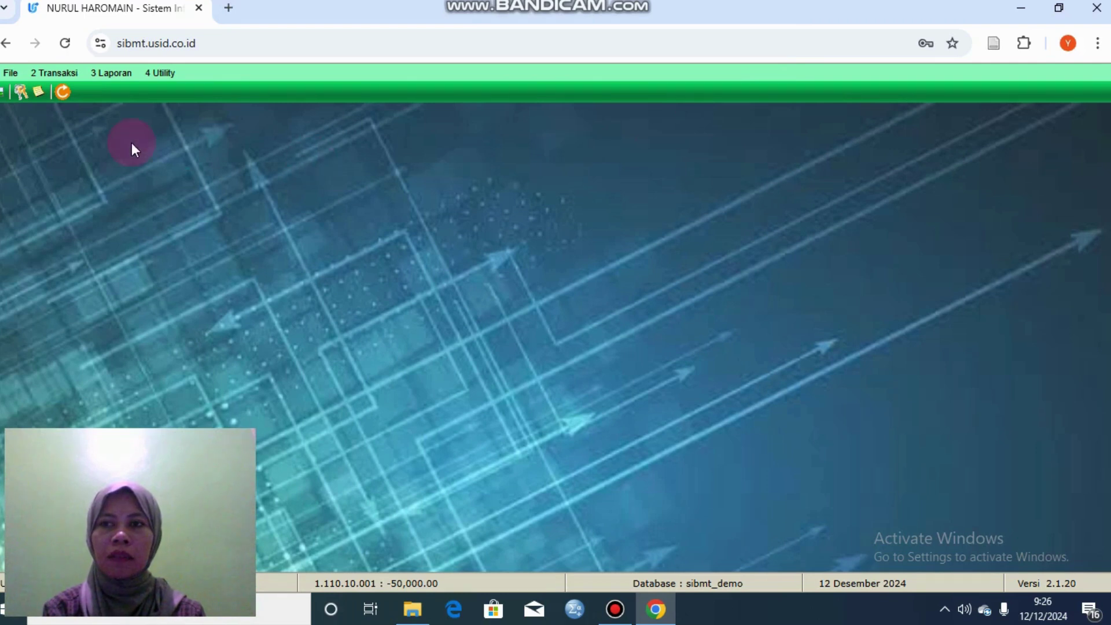
# Step: Open File > 1.11 Master Register Nasabah > 1.11.1 Add Register Nasabah
pyautogui.click(8, 74)
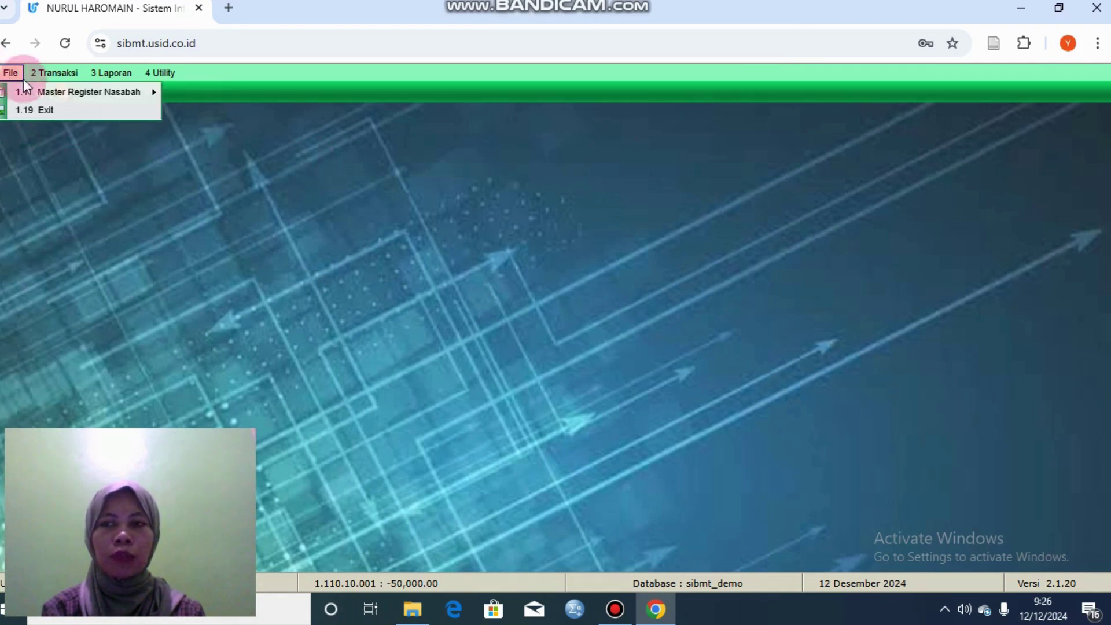
pyautogui.moveTo(25, 92)
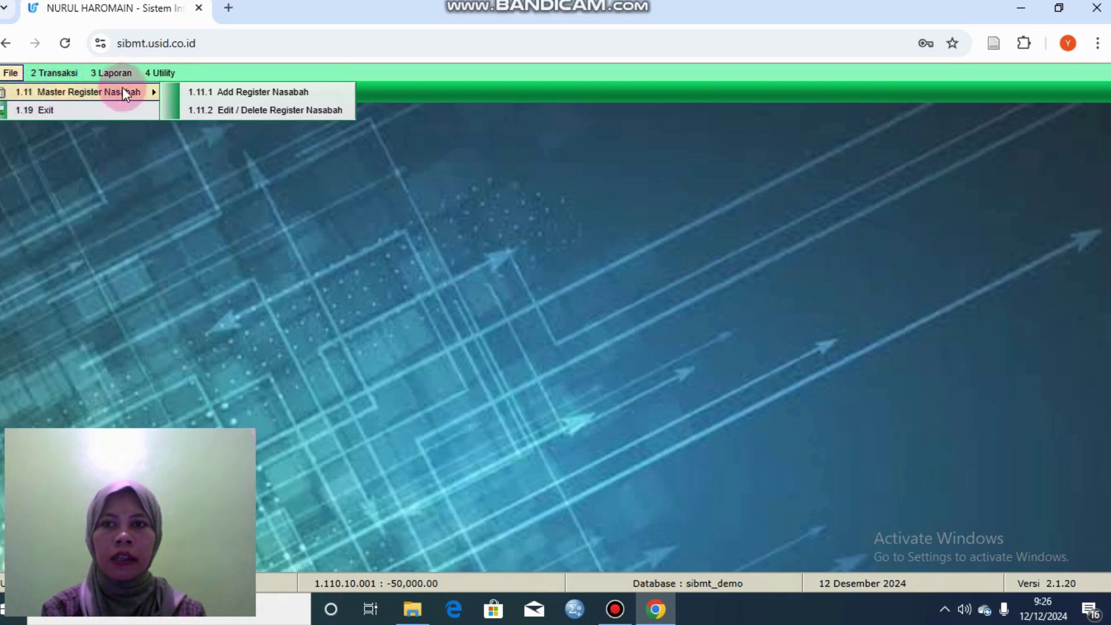
pyautogui.click(193, 94)
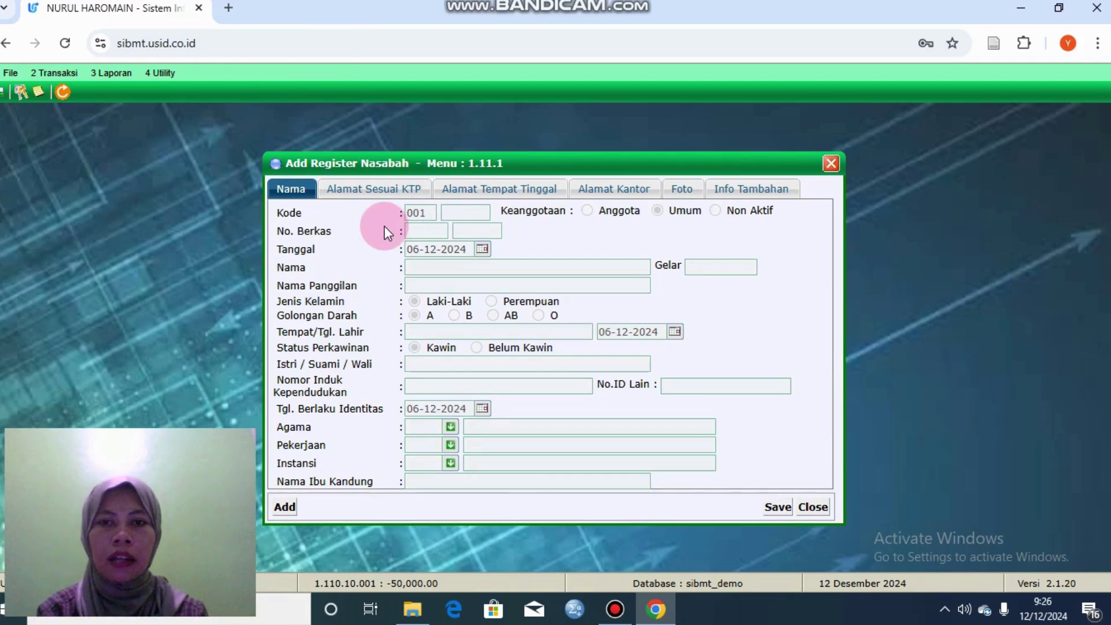
# Step: Start a new customer record with the customer's full name, nickname and national ID number
pyautogui.click(285, 508)
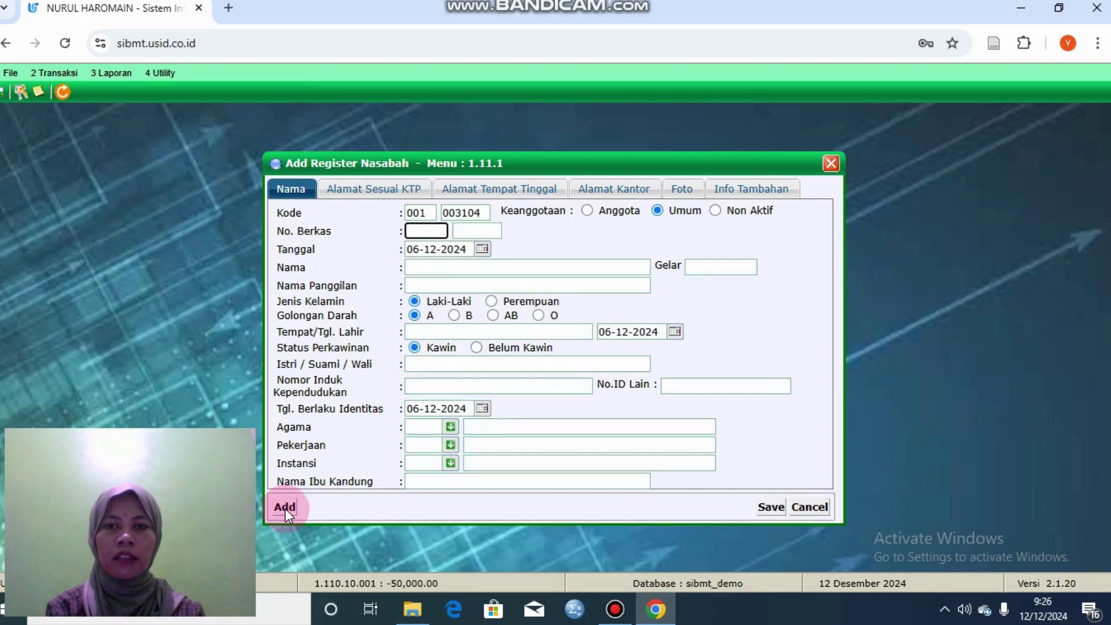
pyautogui.click(422, 269)
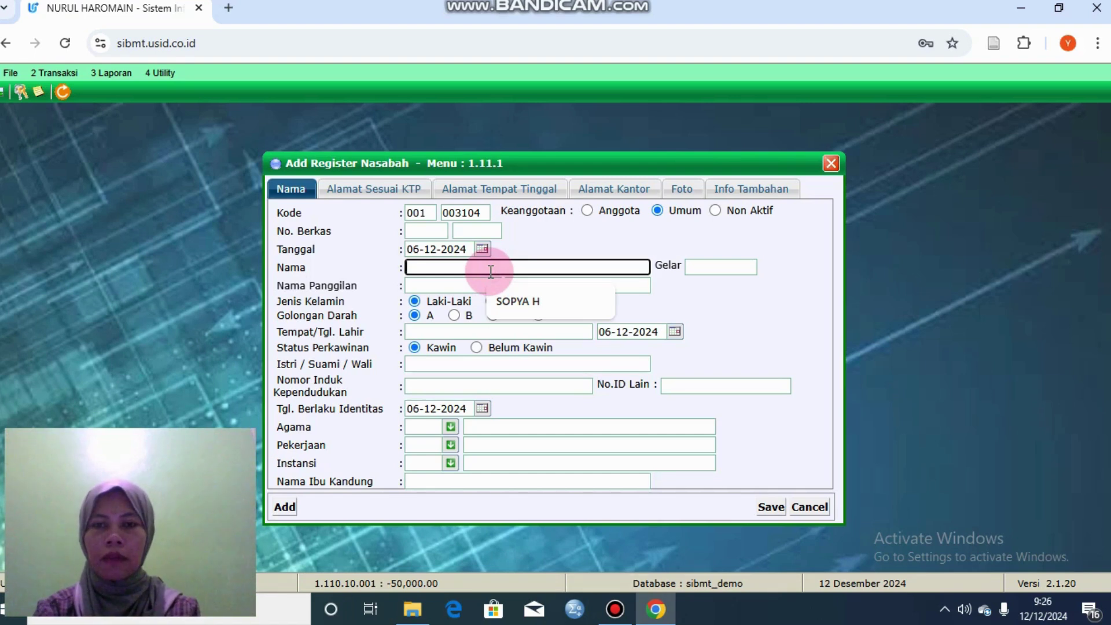
pyautogui.write('sopya')
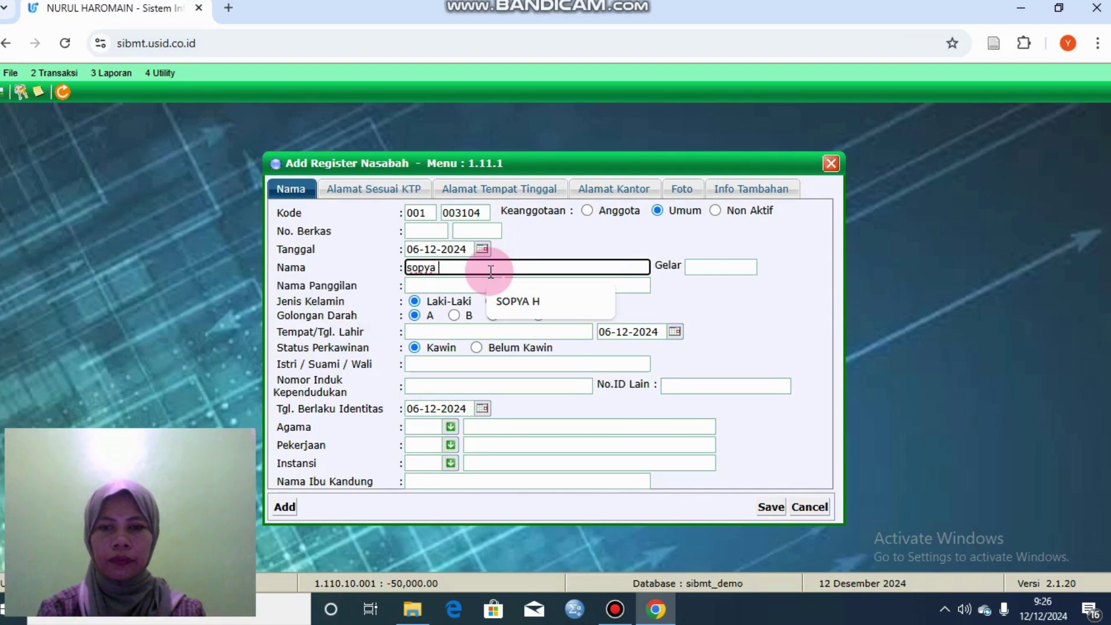
pyautogui.click(457, 283)
pyautogui.write('so')
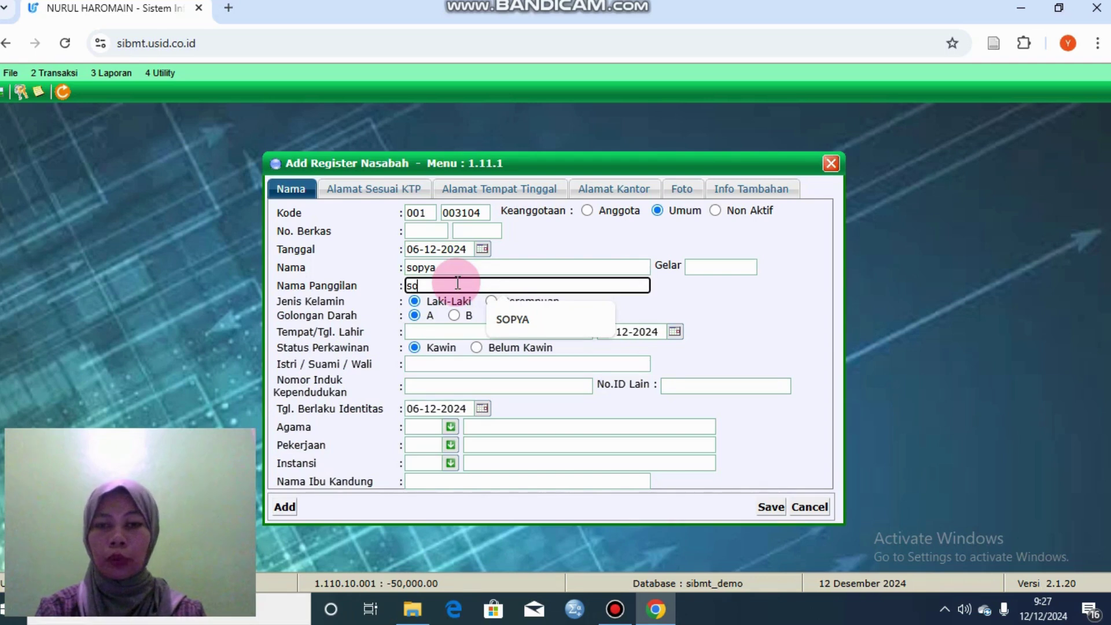
pyautogui.write('pya')
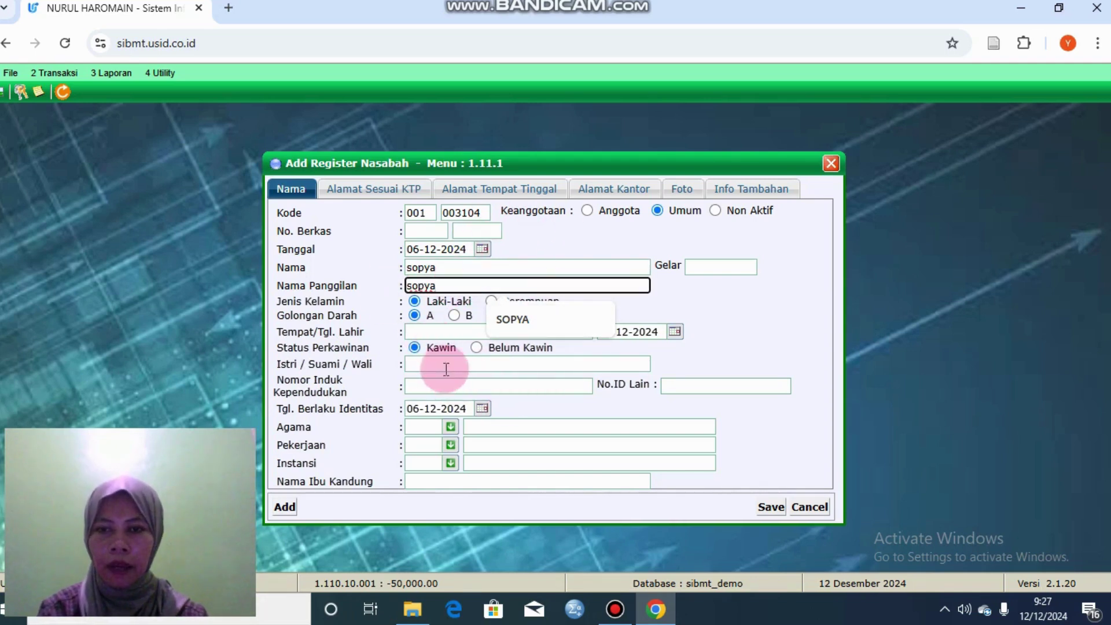
pyautogui.click(460, 387)
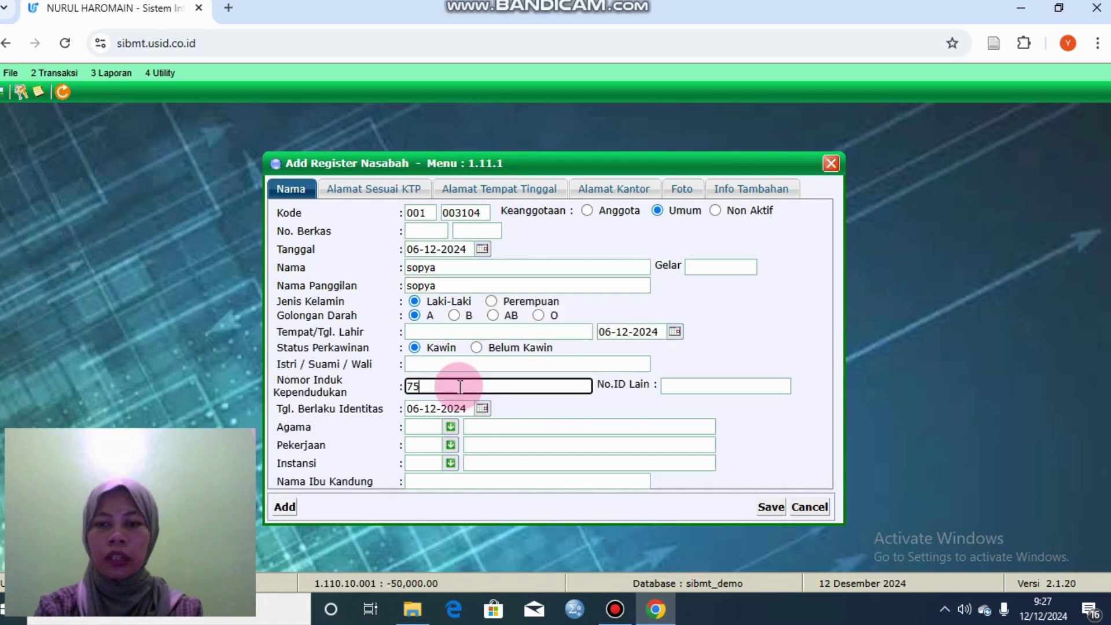
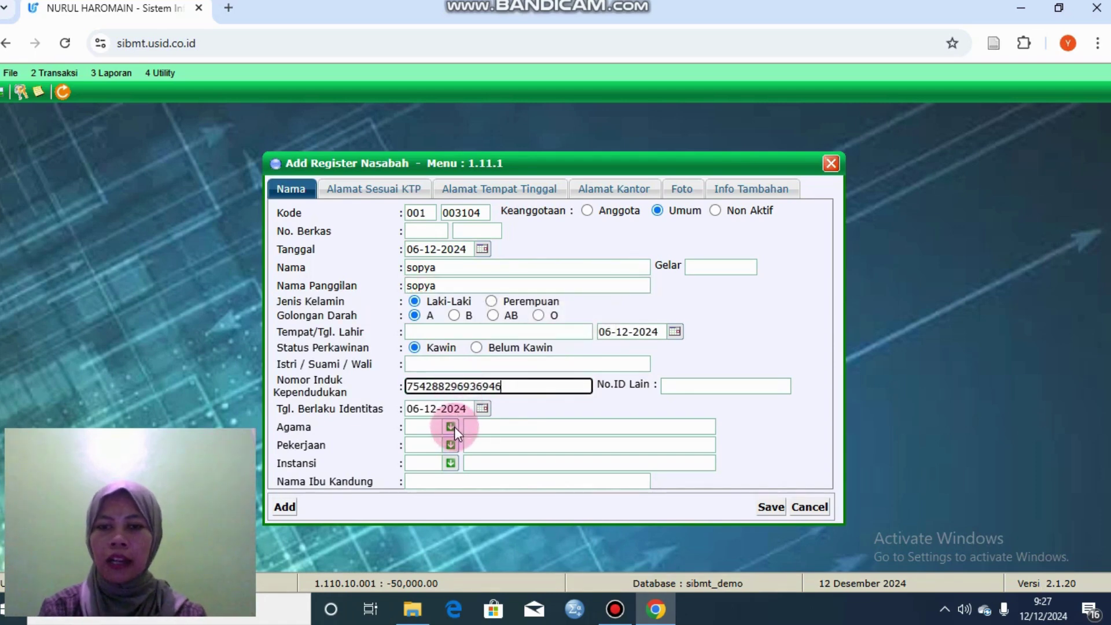
# Step: Set religion to Islam, occupation to Wiraswasta and institution to Swasta
pyautogui.click(451, 427)
pyautogui.click(470, 460)
pyautogui.click(450, 445)
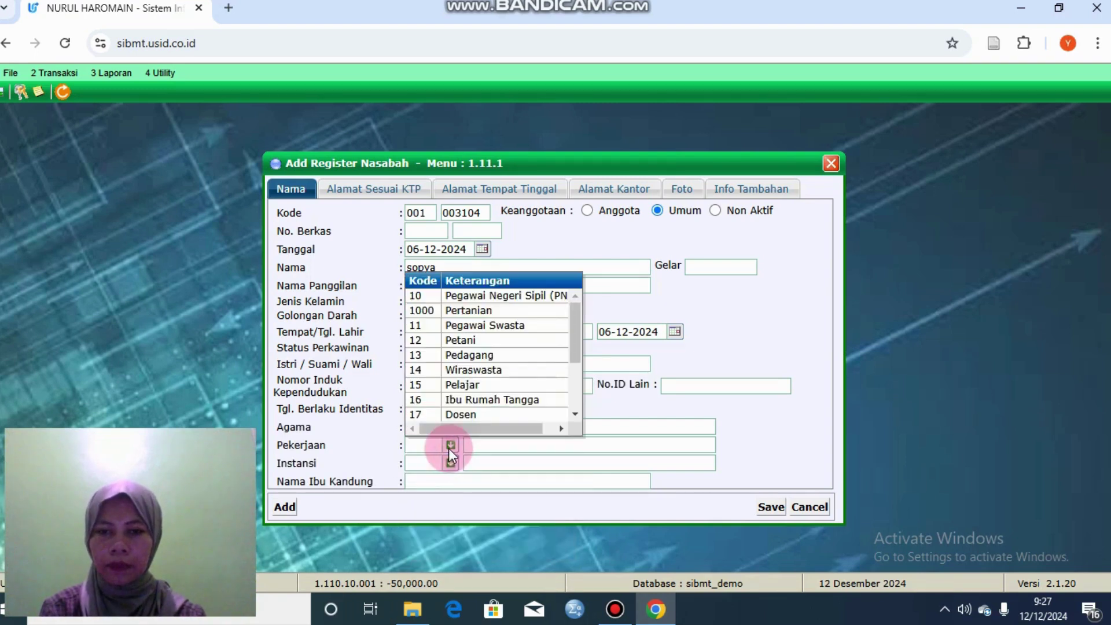
pyautogui.click(509, 375)
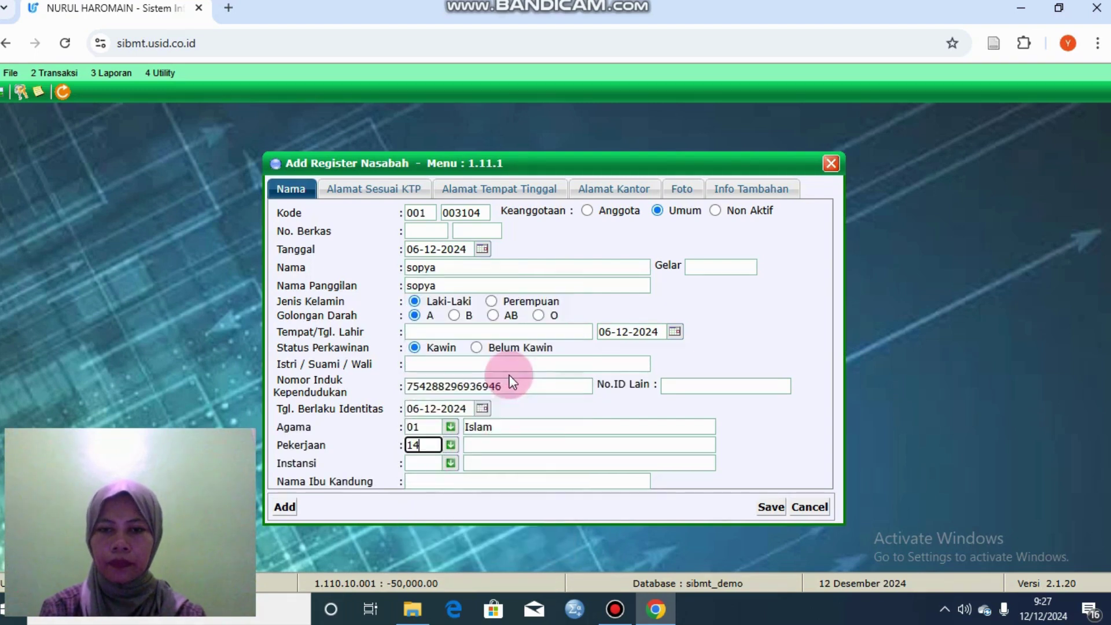
pyautogui.click(451, 463)
pyautogui.click(494, 523)
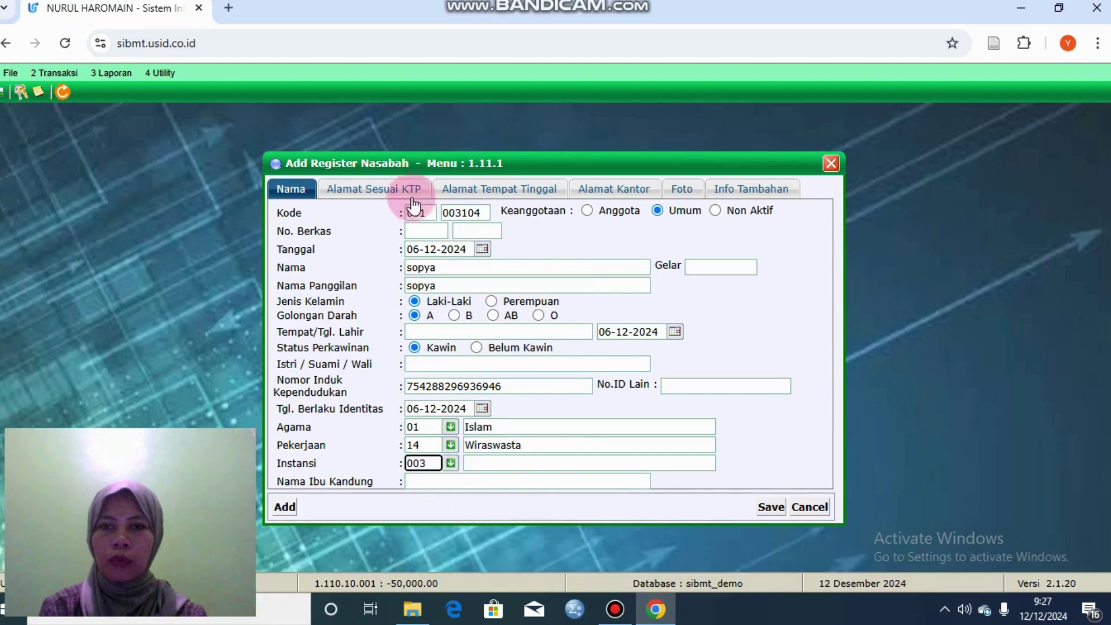
pyautogui.click(404, 192)
# Step: Enter the KTP address line and choose 3502 KAB. PONOROGO as the regency
pyautogui.click(407, 235)
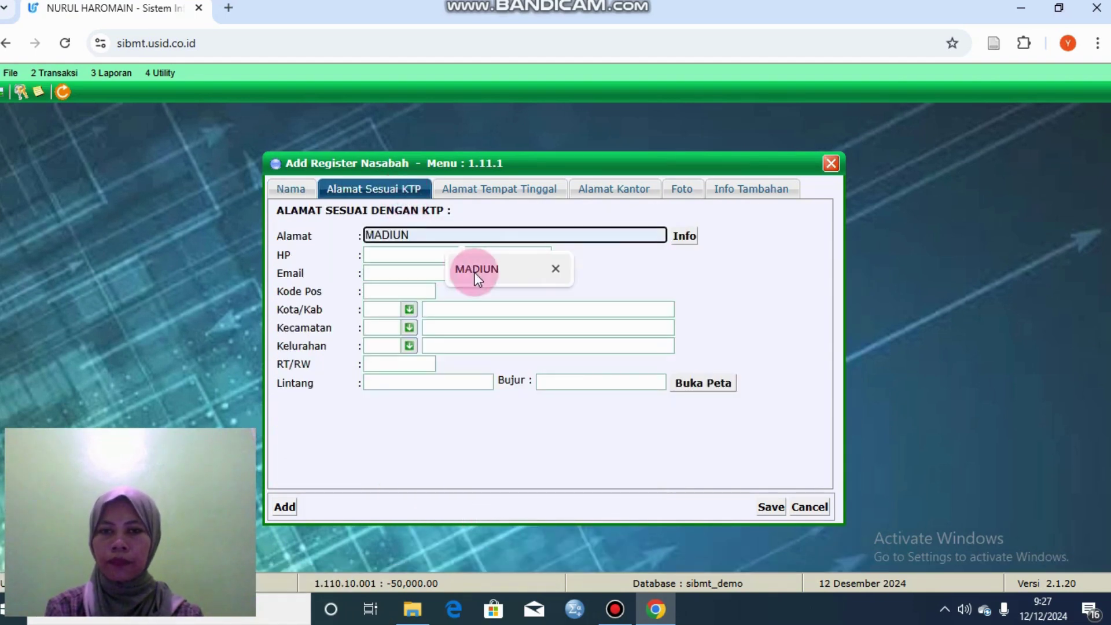
pyautogui.write('madiun')
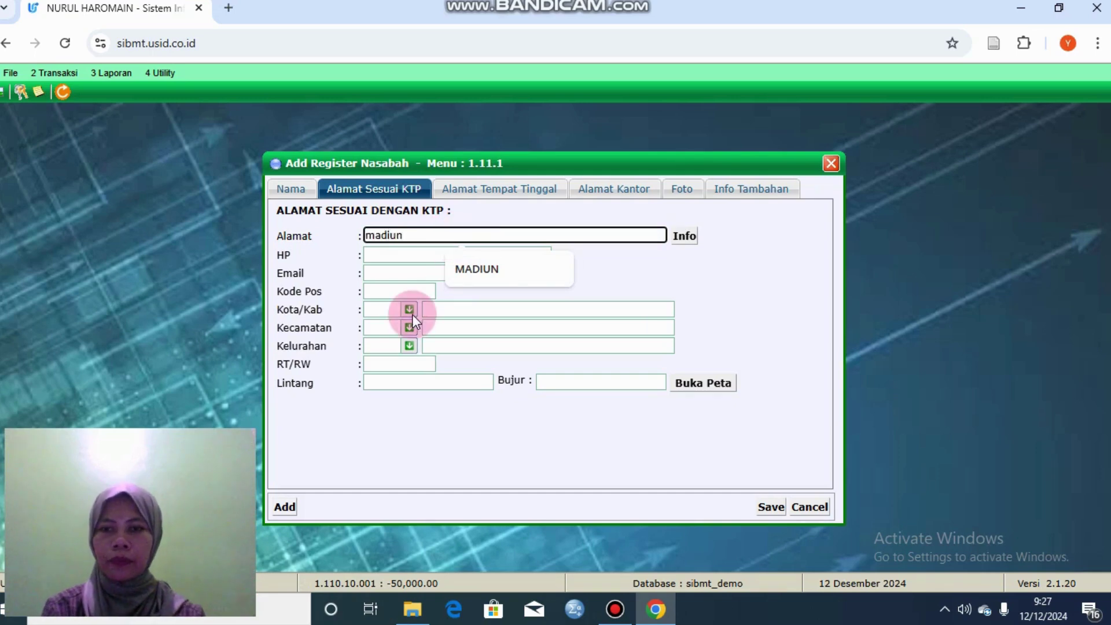
pyautogui.click(379, 309)
pyautogui.click(408, 310)
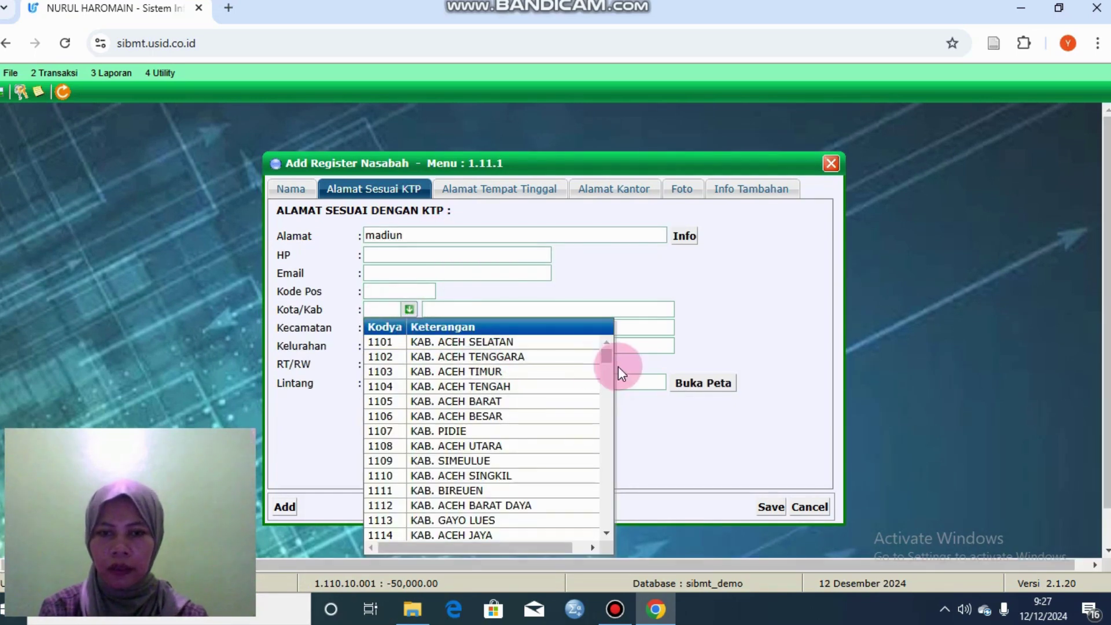
pyautogui.moveTo(608, 366); pyautogui.dragTo(620, 436)
pyautogui.click(621, 435)
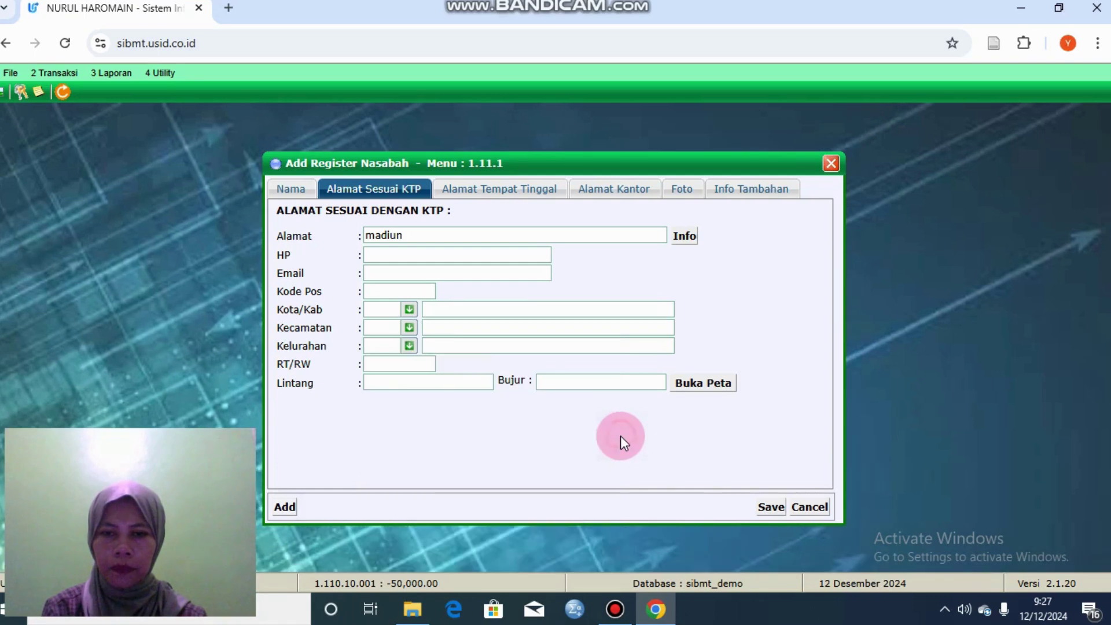
pyautogui.click(409, 309)
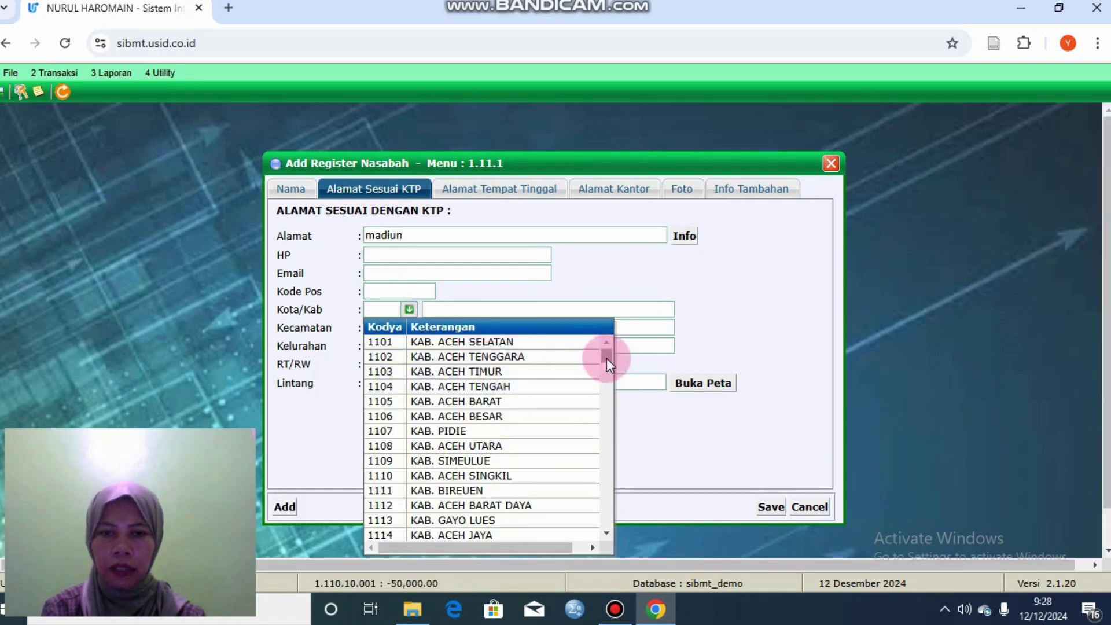
pyautogui.moveTo(606, 359); pyautogui.dragTo(612, 492)
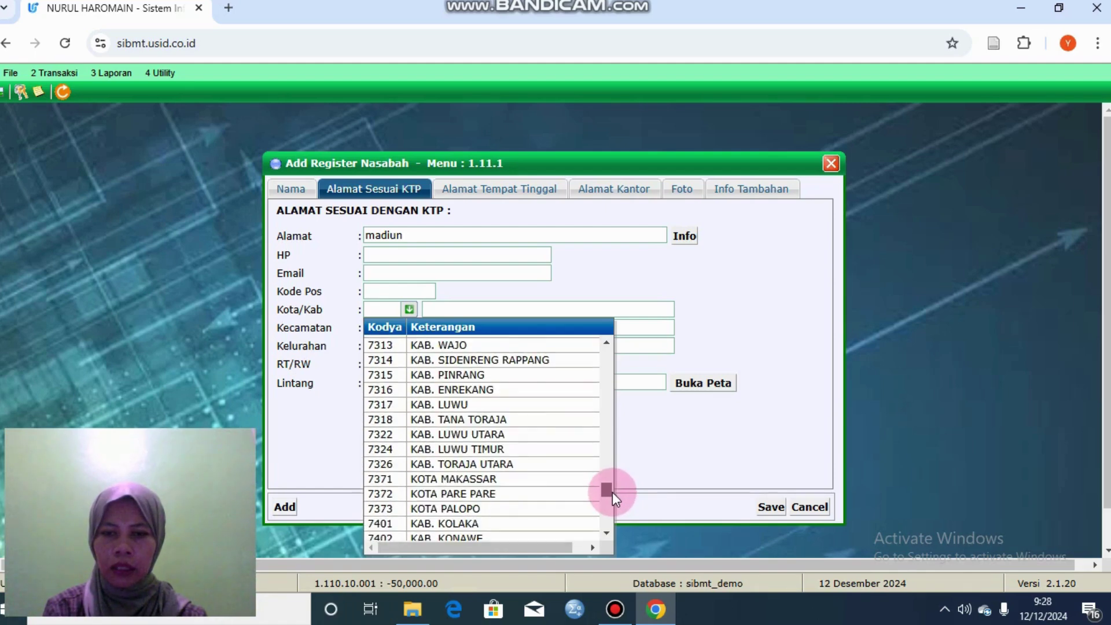
pyautogui.moveTo(612, 491); pyautogui.dragTo(583, 431)
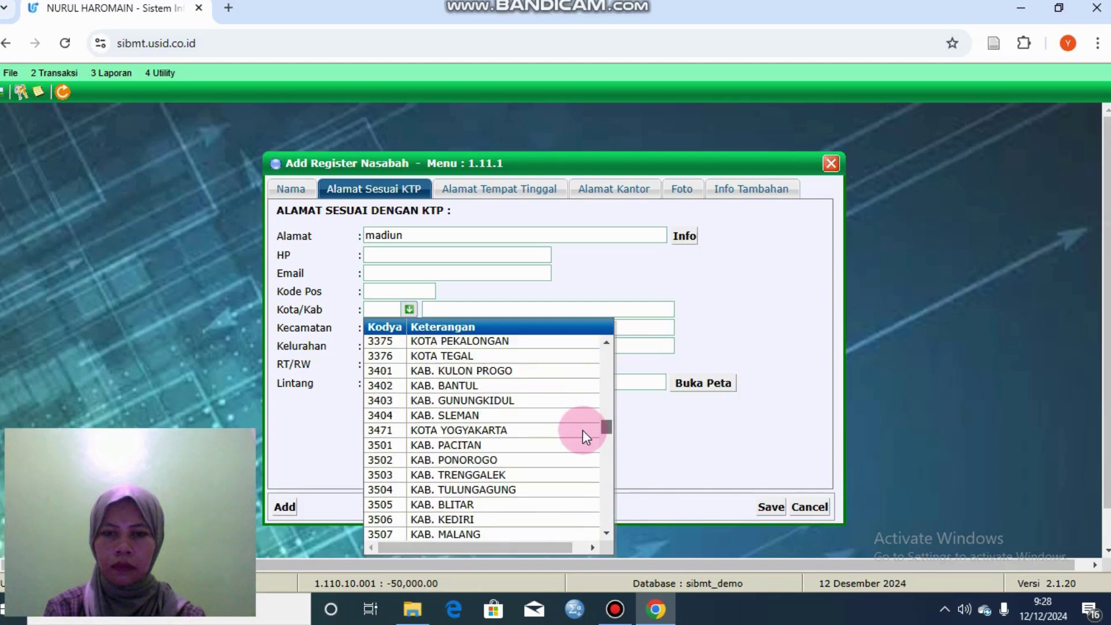
pyautogui.click(508, 459)
# Step: Choose district 0009 Jetis and village 2004 Kradenan for the KTP address
pyautogui.click(409, 327)
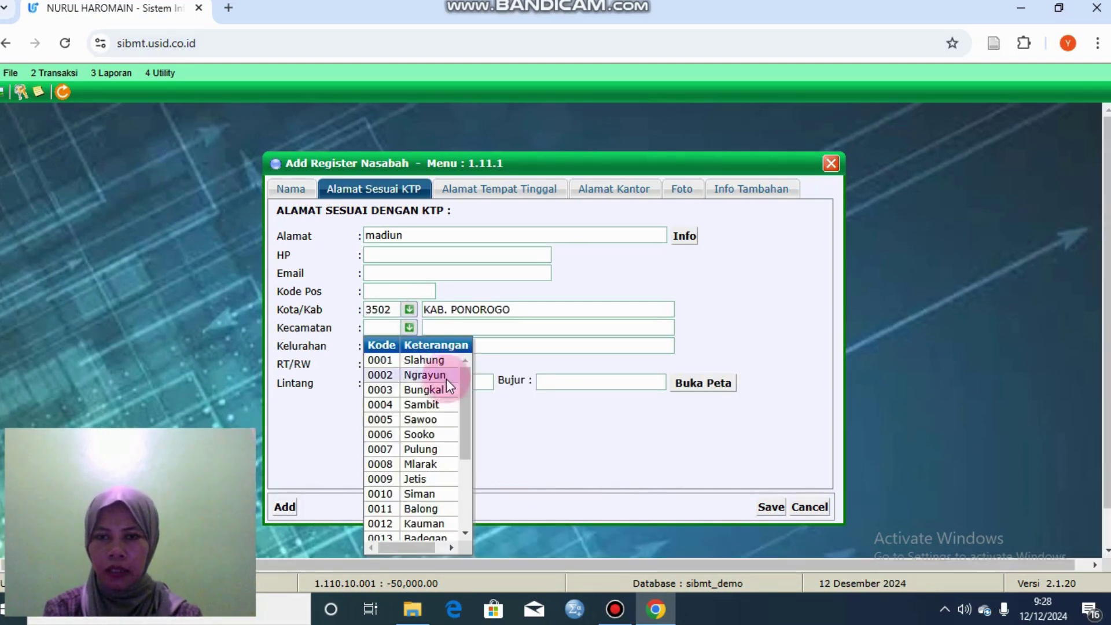
pyautogui.click(442, 478)
pyautogui.click(408, 346)
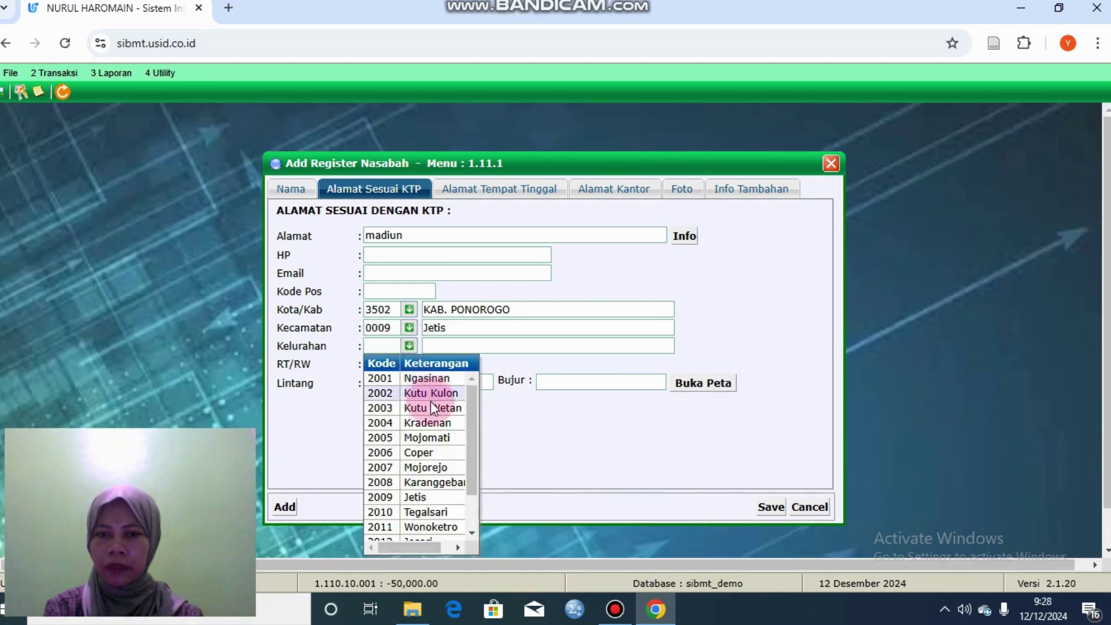
pyautogui.click(432, 421)
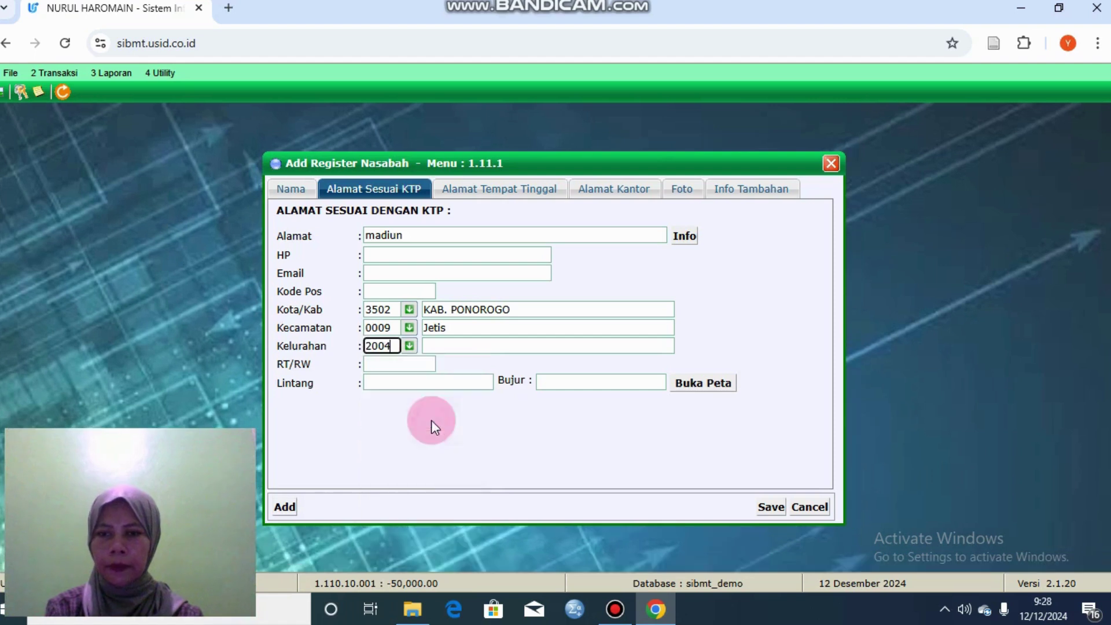
pyautogui.click(287, 188)
# Step: Enter the mother's maiden name and try saving, which warns of missing guardian and phone
pyautogui.click(436, 482)
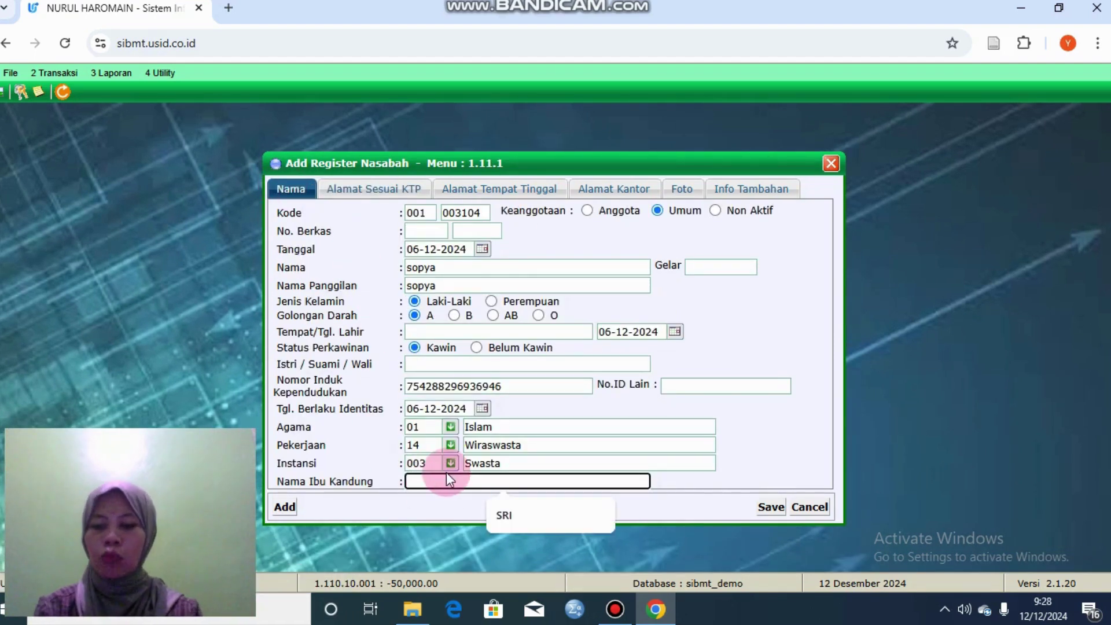
pyautogui.write('sri')
pyautogui.click(771, 506)
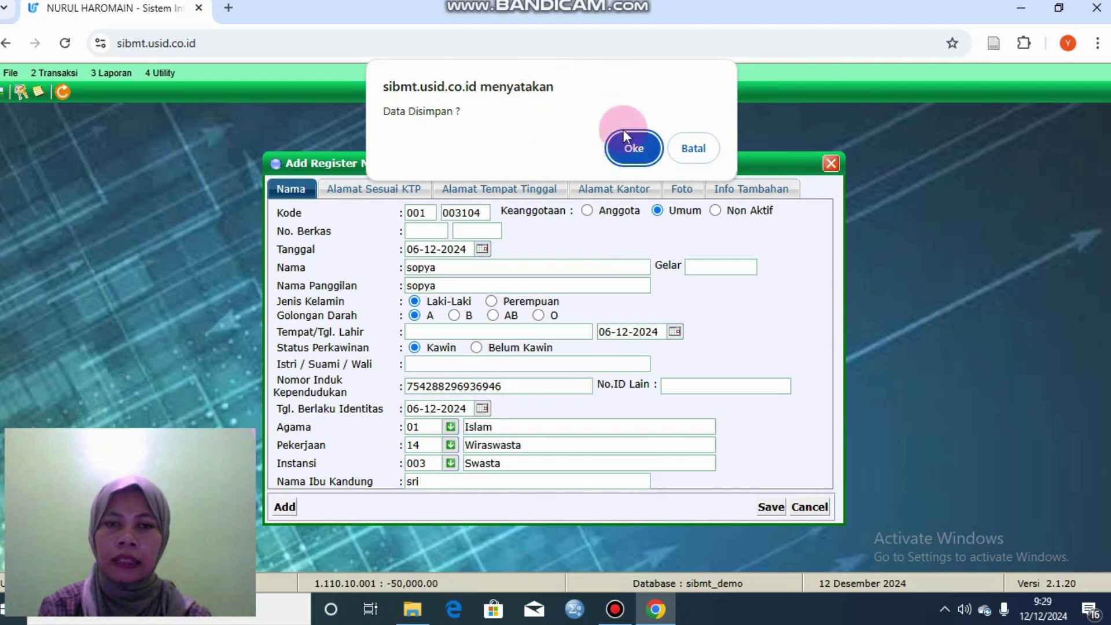
pyautogui.click(637, 152)
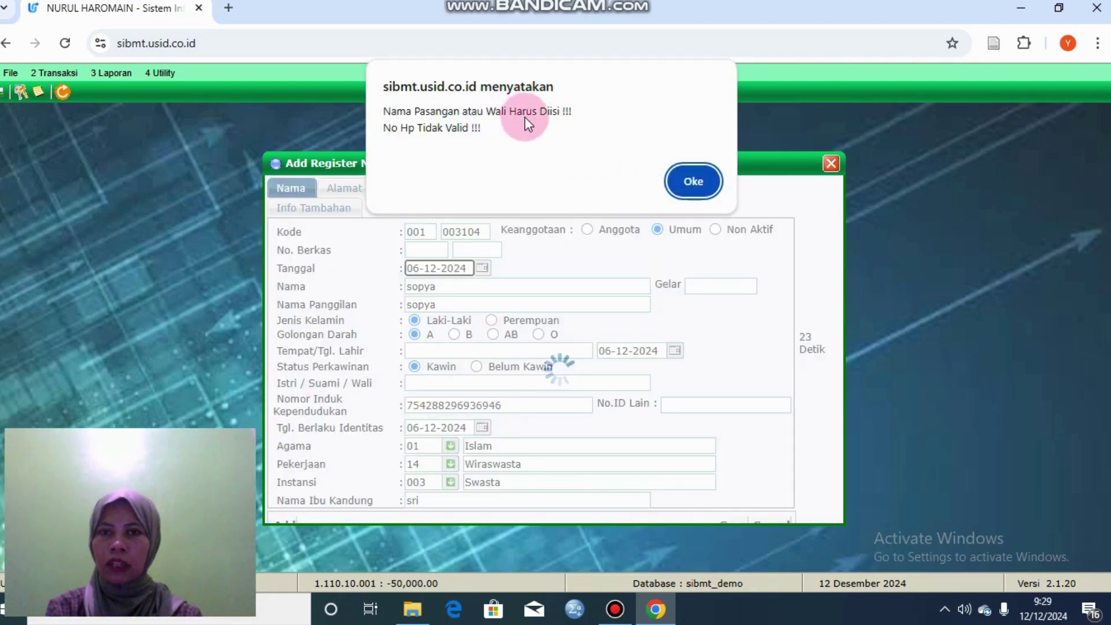
pyautogui.click(690, 181)
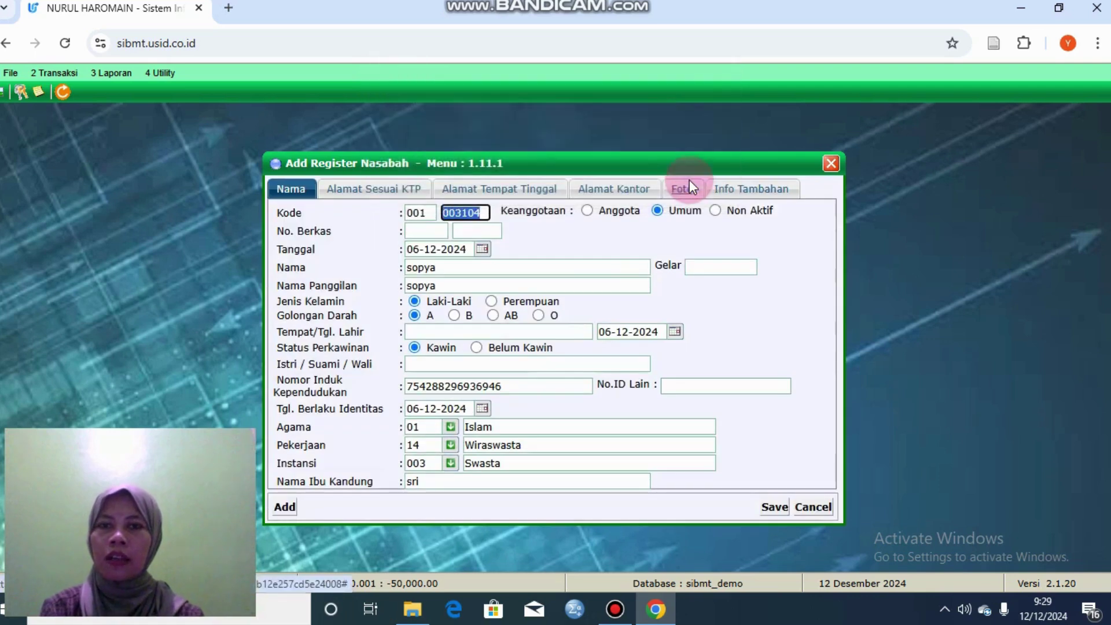
# Step: Fill the spouse/guardian field with 'wali' and save again, dismissing the invalid-phone warning
pyautogui.click(434, 363)
pyautogui.write('wali')
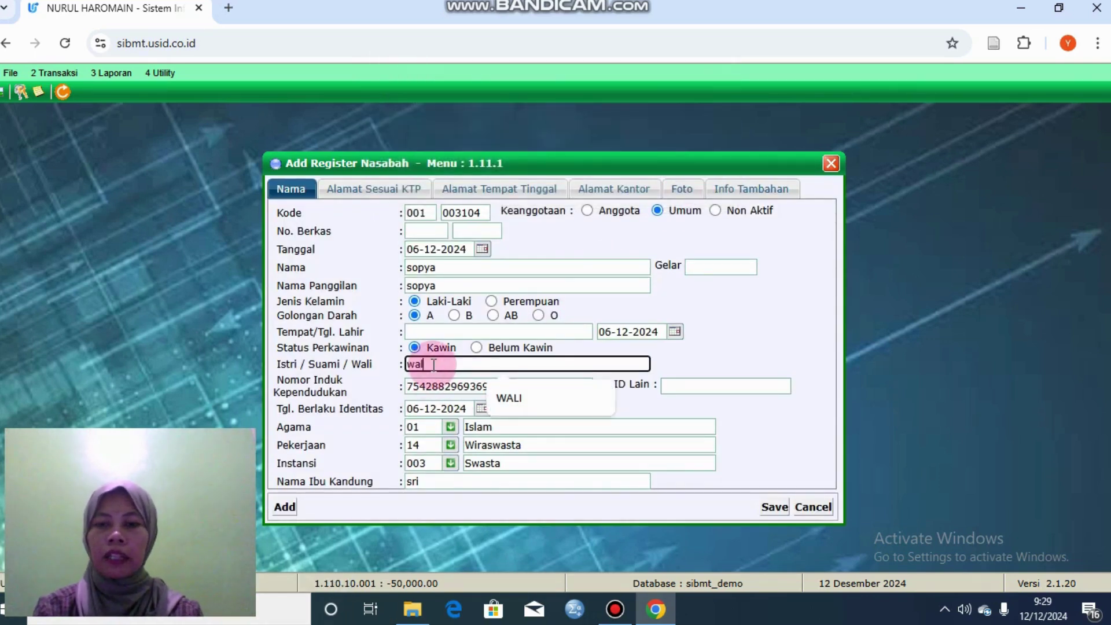
pyautogui.click(772, 508)
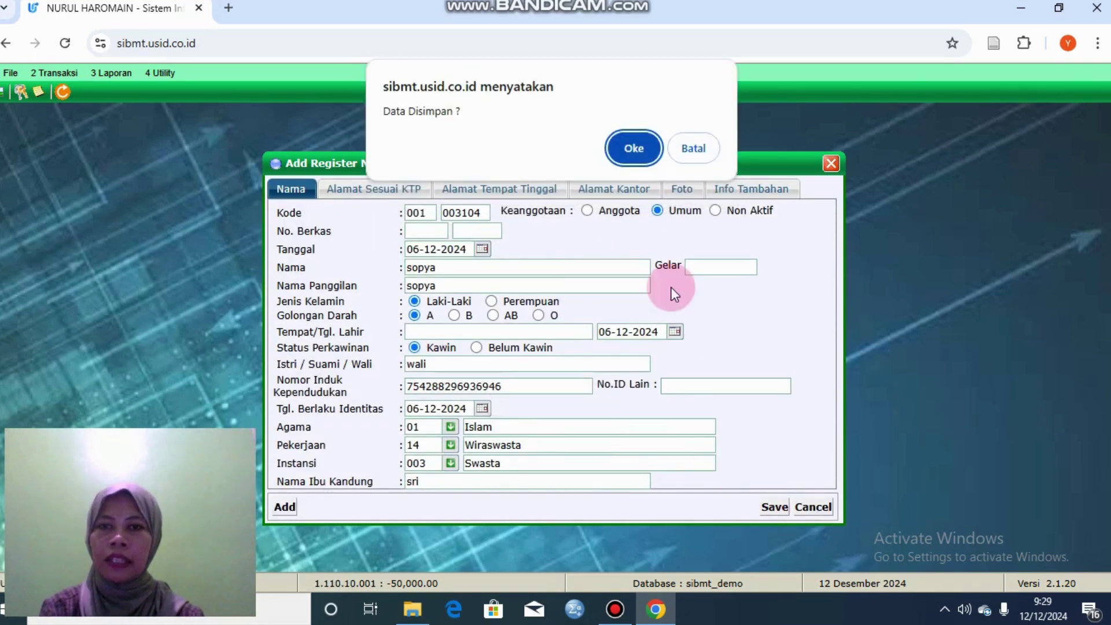
pyautogui.click(639, 150)
pyautogui.click(689, 174)
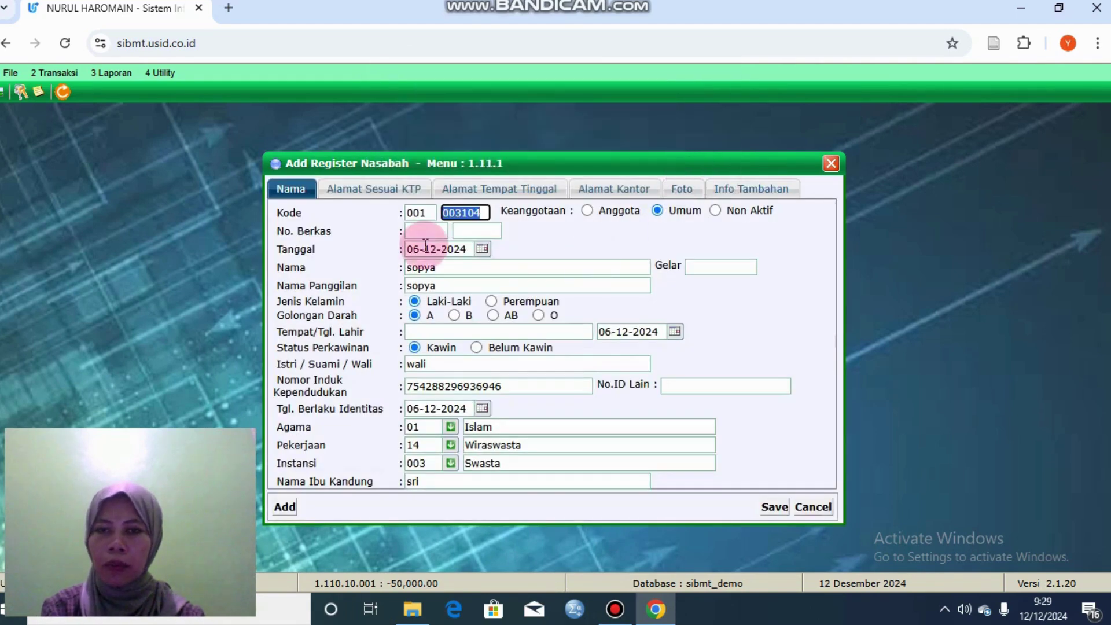
pyautogui.click(386, 184)
# Step: Enter the customer's mobile number and guardian 'wali', then save, which is rejected again
pyautogui.click(401, 259)
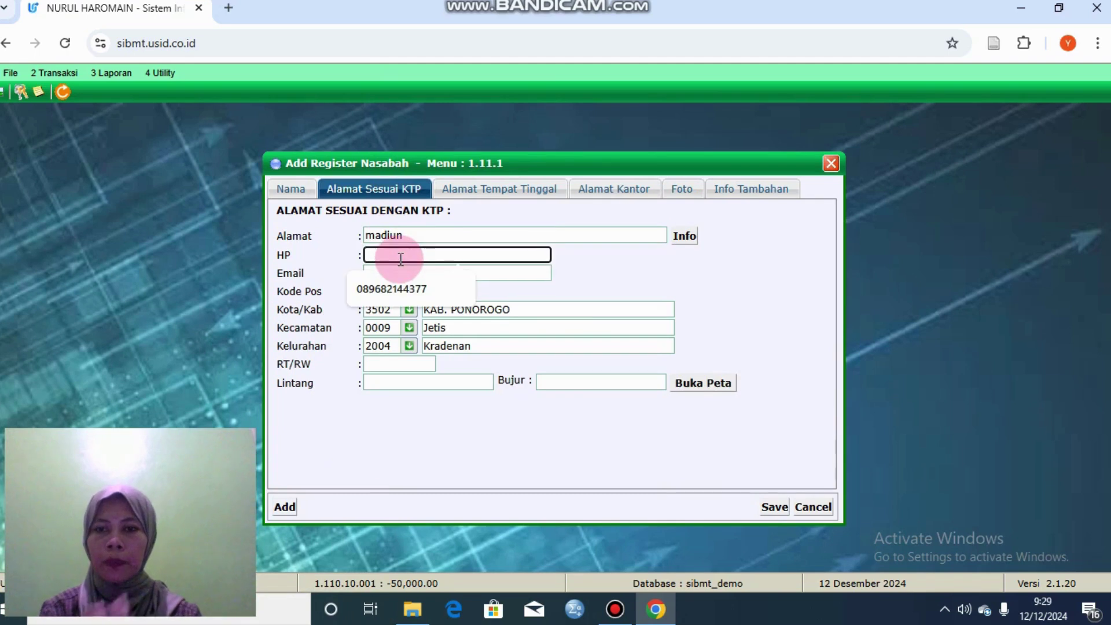
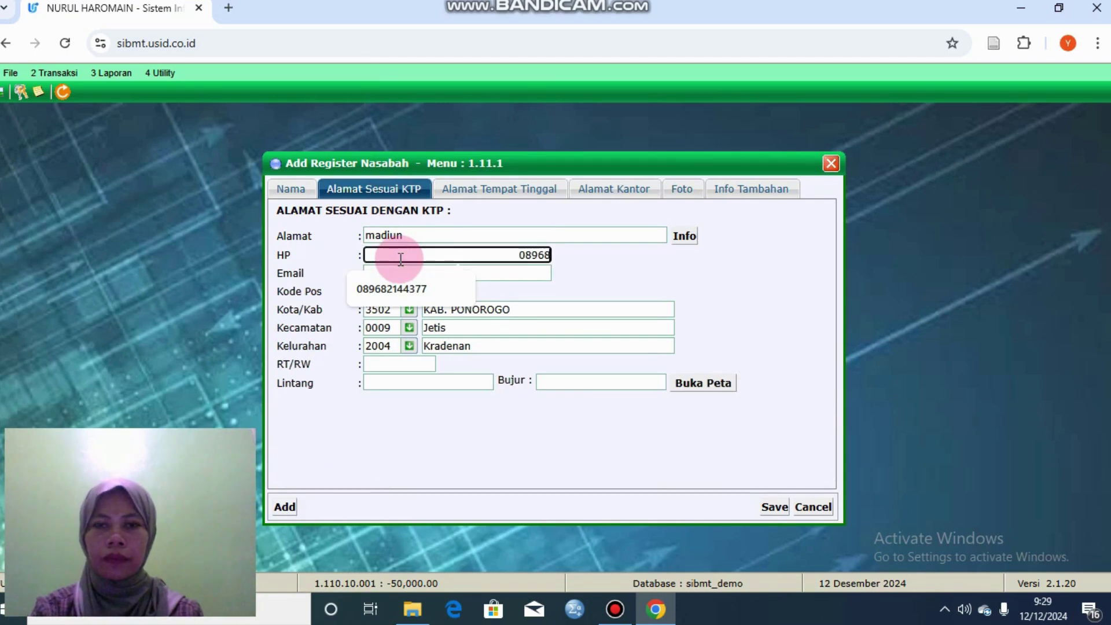
pyautogui.press('Return')
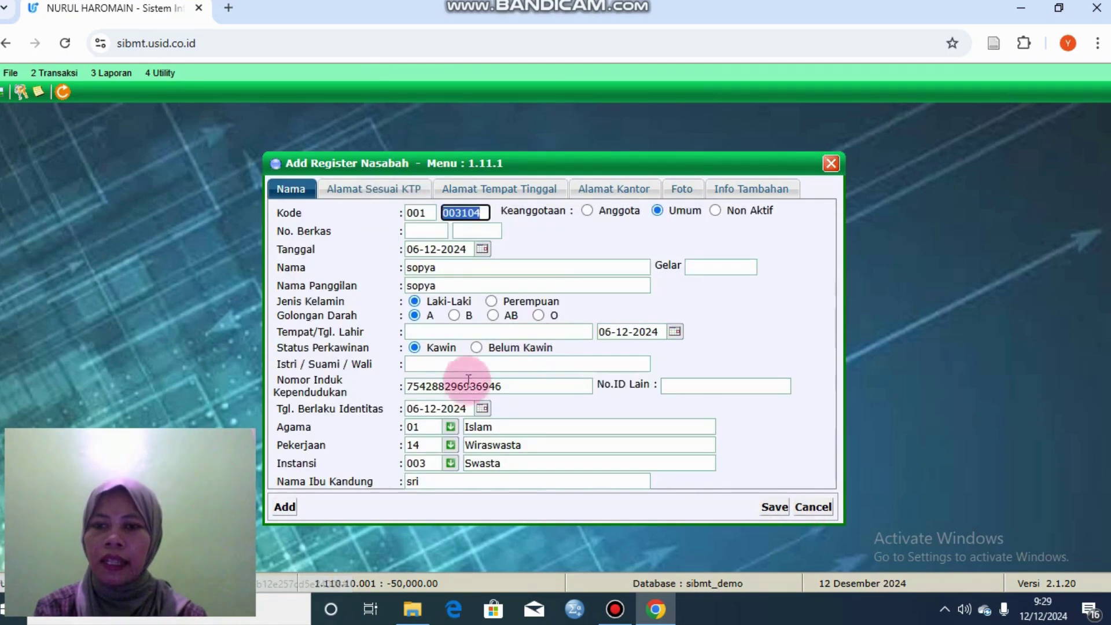
pyautogui.click(483, 364)
pyautogui.write('wali')
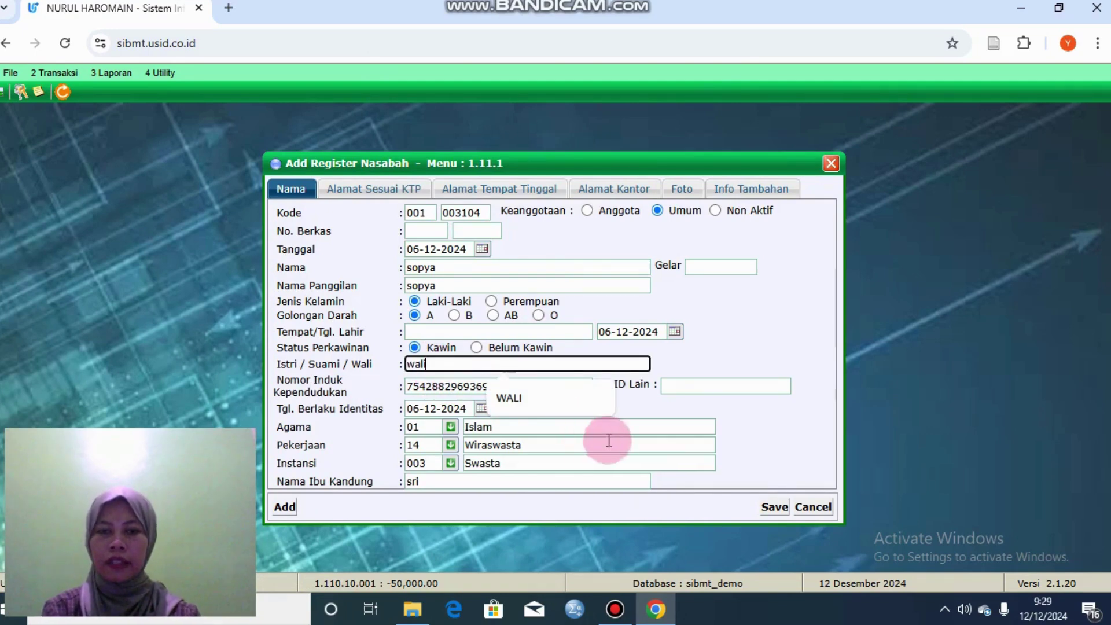
pyautogui.click(766, 508)
pyautogui.click(639, 150)
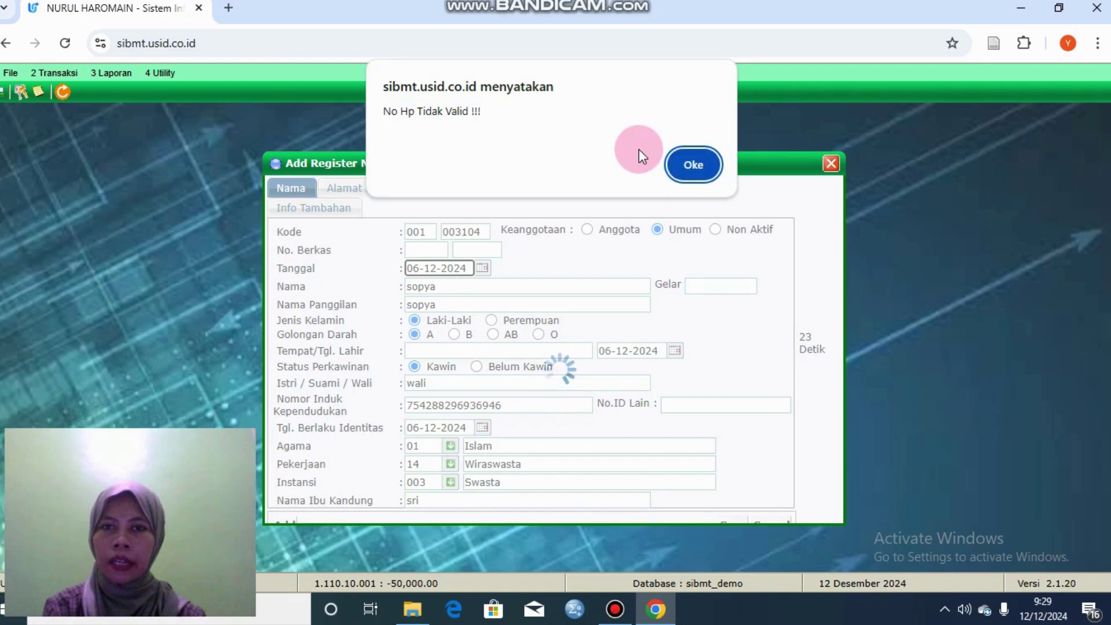
pyautogui.click(690, 173)
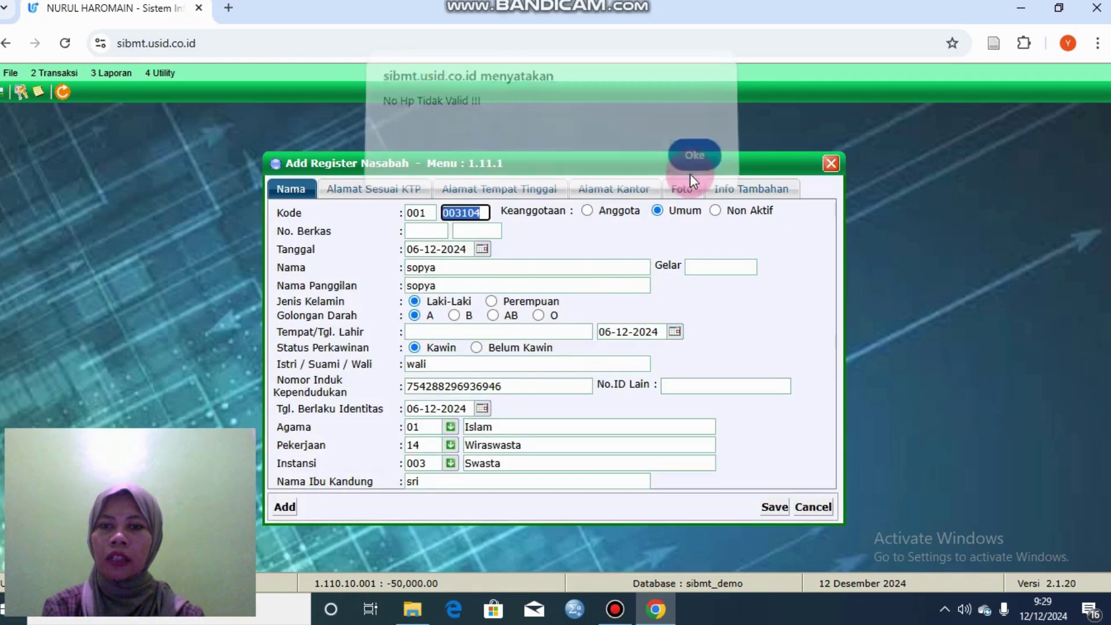
pyautogui.click(385, 185)
# Step: Re-enter the mobile number, save the customer successfully, and close the registration window
pyautogui.click(399, 257)
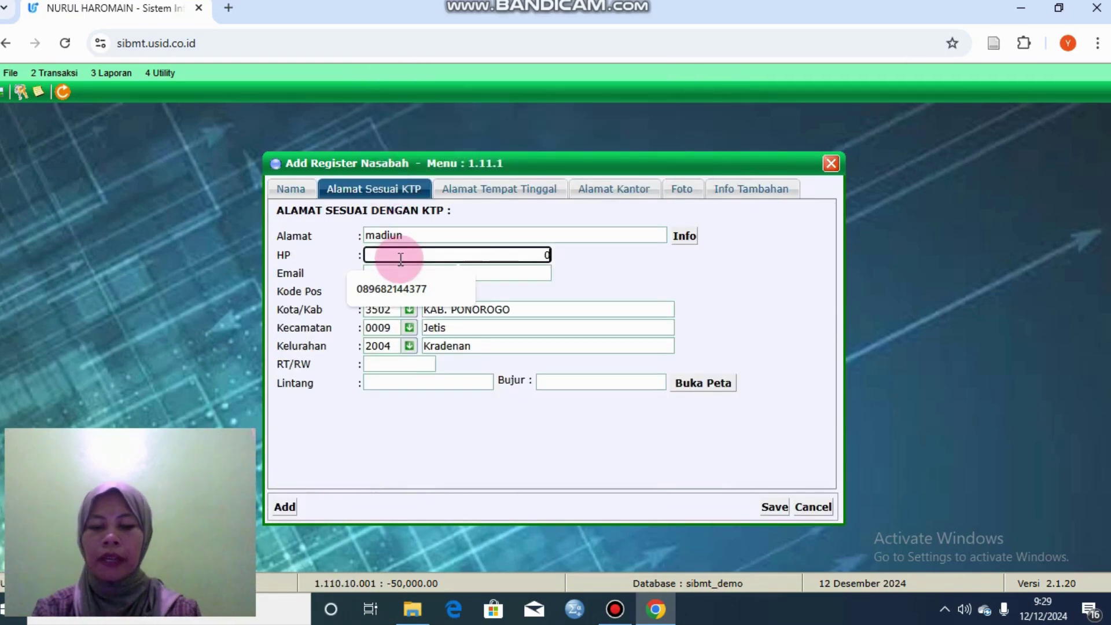
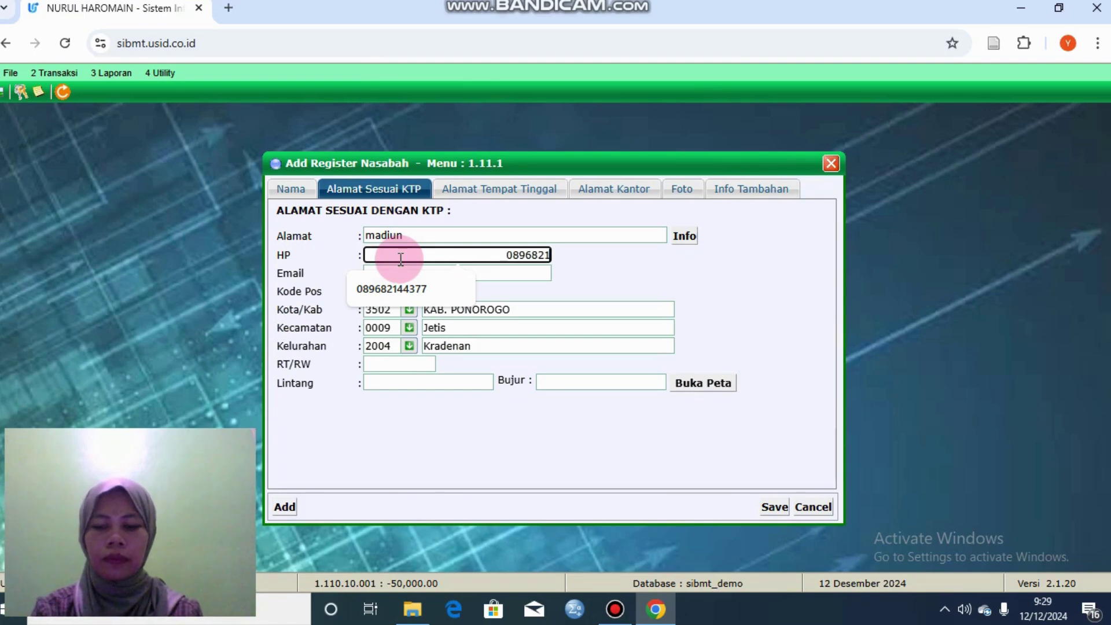
pyautogui.click(773, 507)
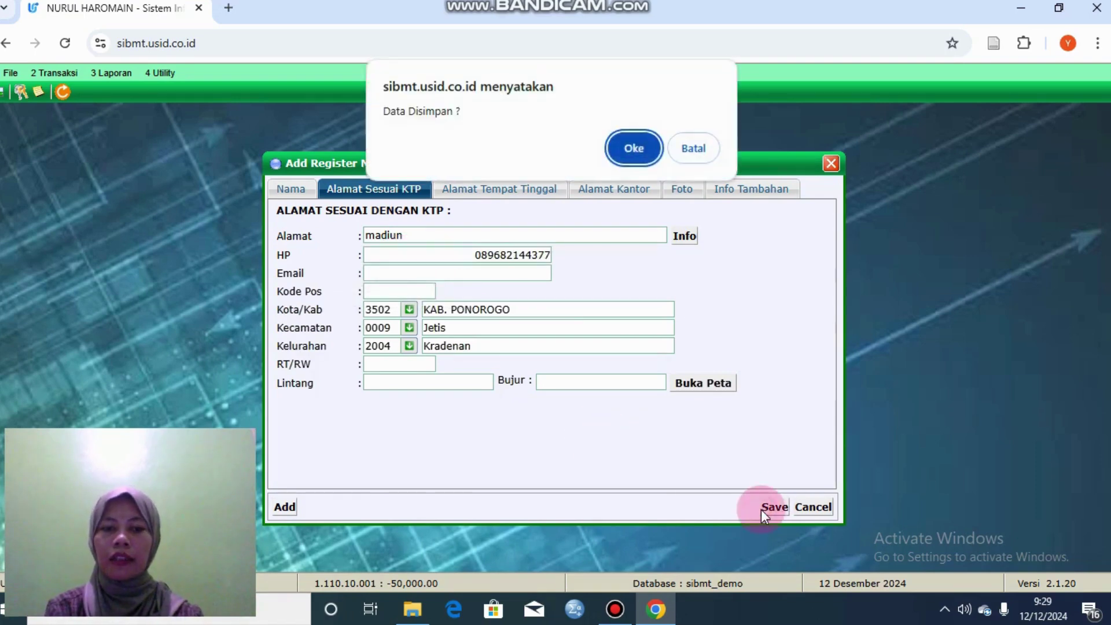
pyautogui.click(633, 148)
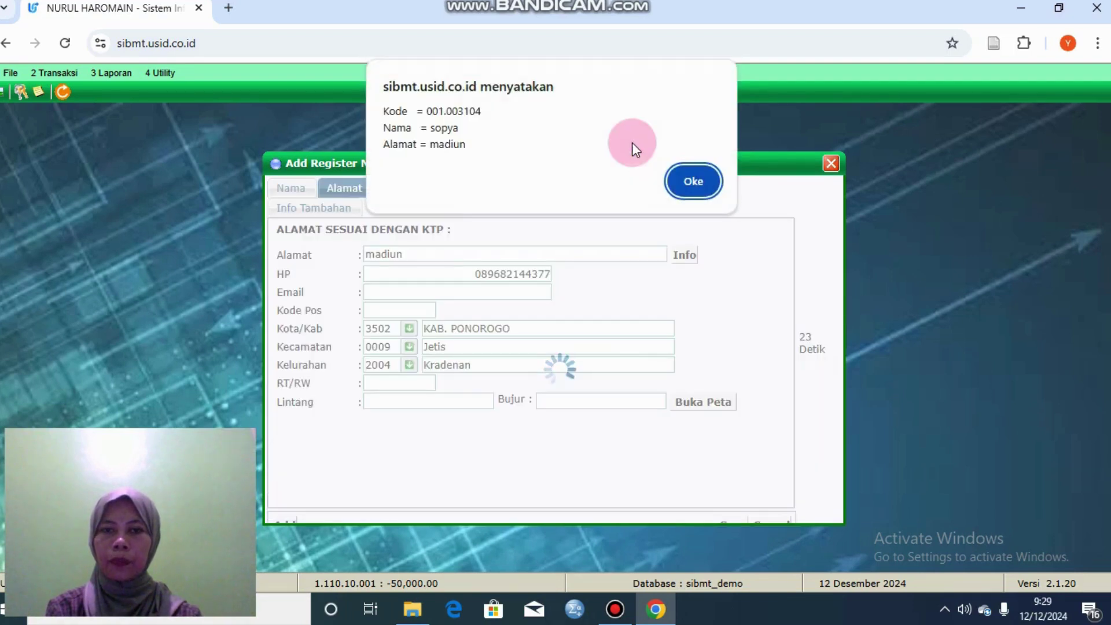
pyautogui.click(494, 171)
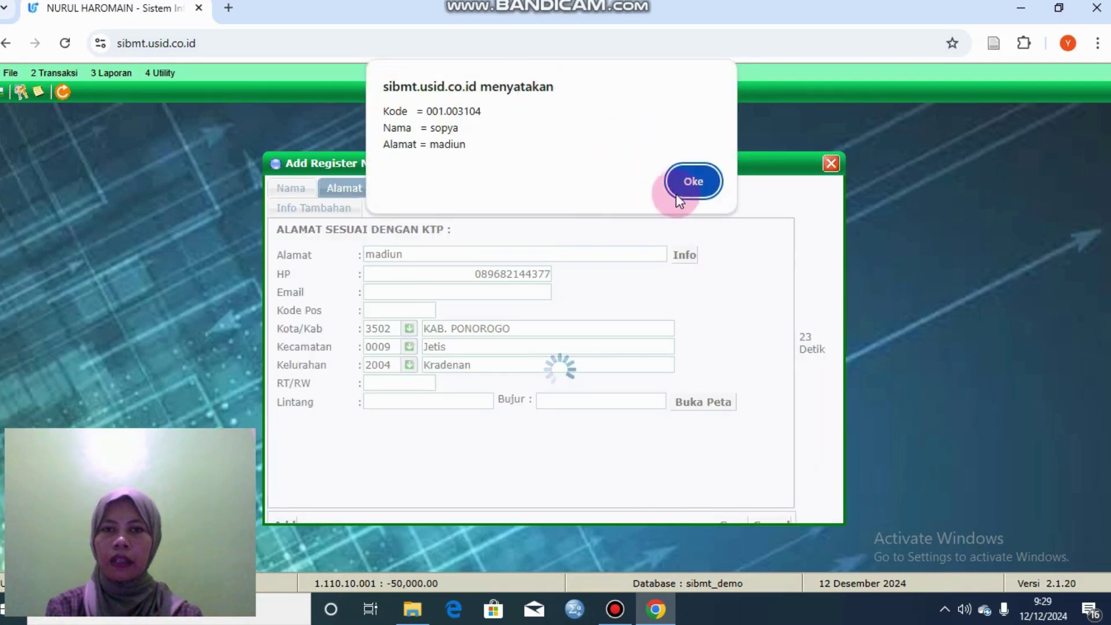
pyautogui.click(696, 181)
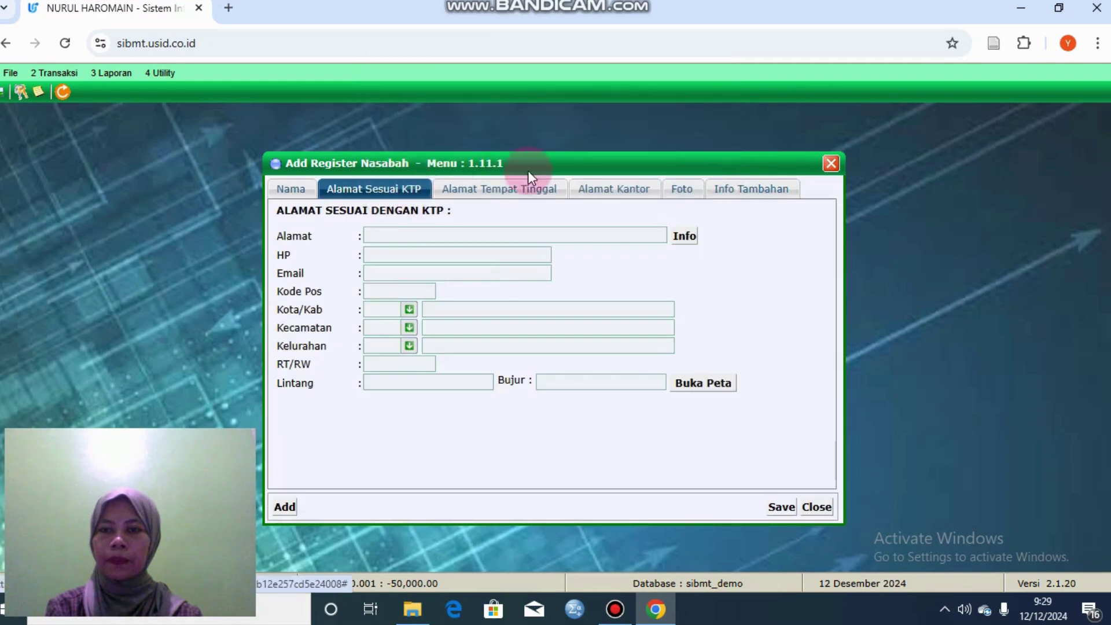
pyautogui.click(301, 191)
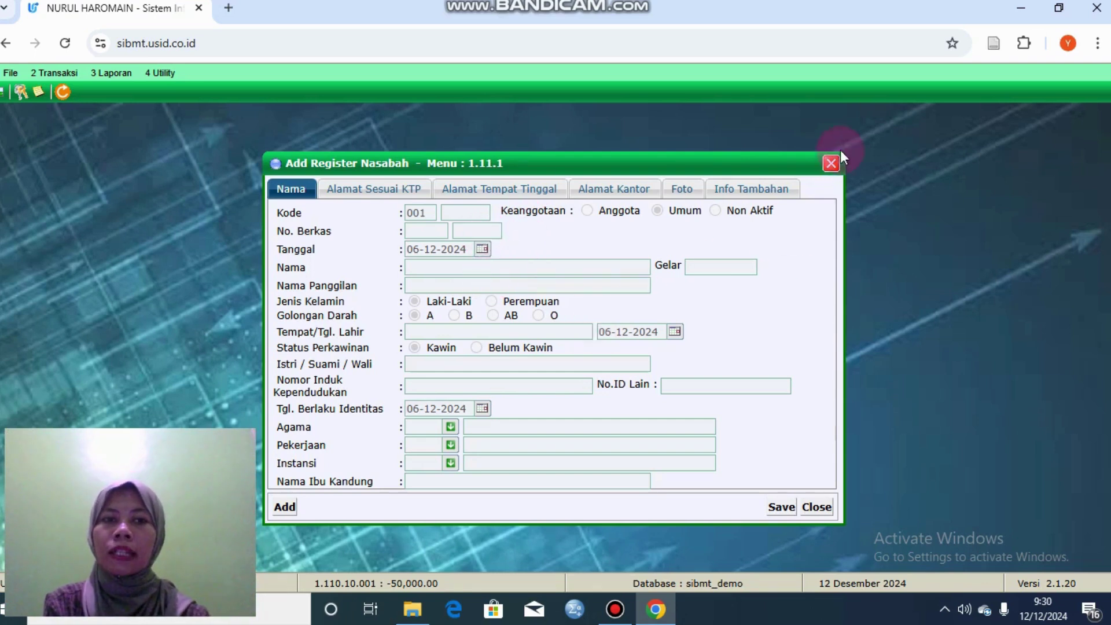
pyautogui.click(832, 164)
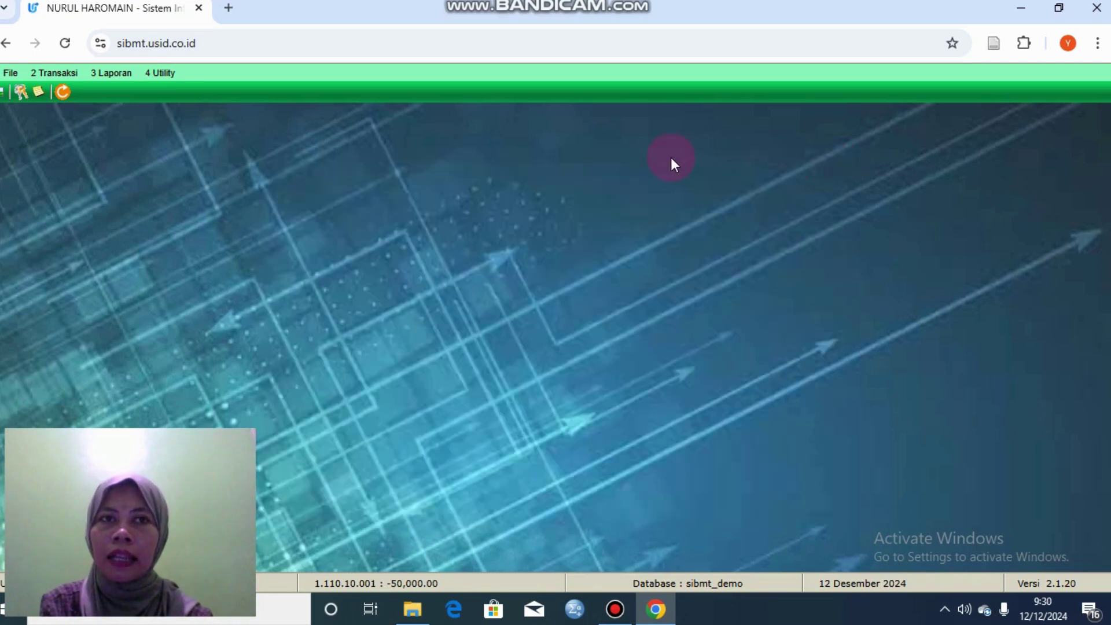
# Step: Search Cari Register Nasabah by the customer's name and open the last match's details
pyautogui.click(67, 72)
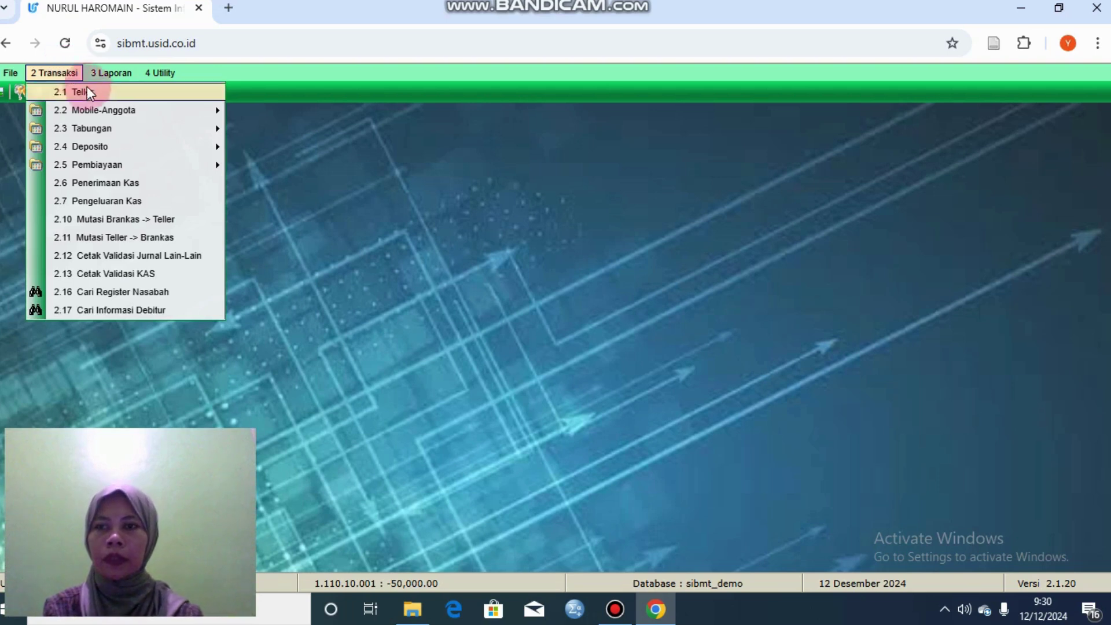
pyautogui.click(159, 293)
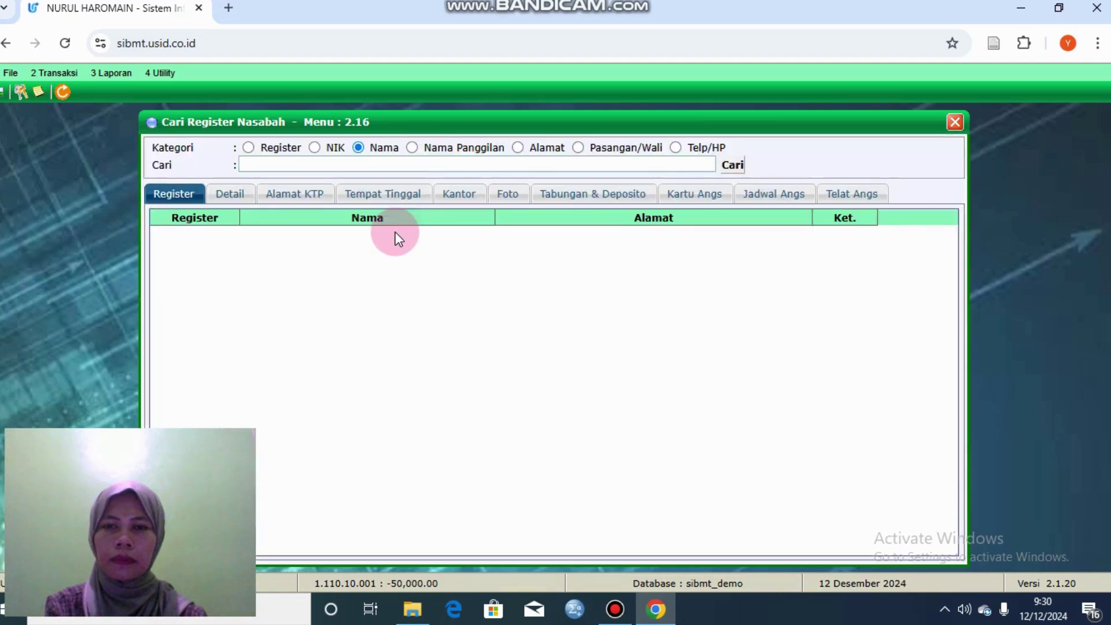
pyautogui.click(389, 167)
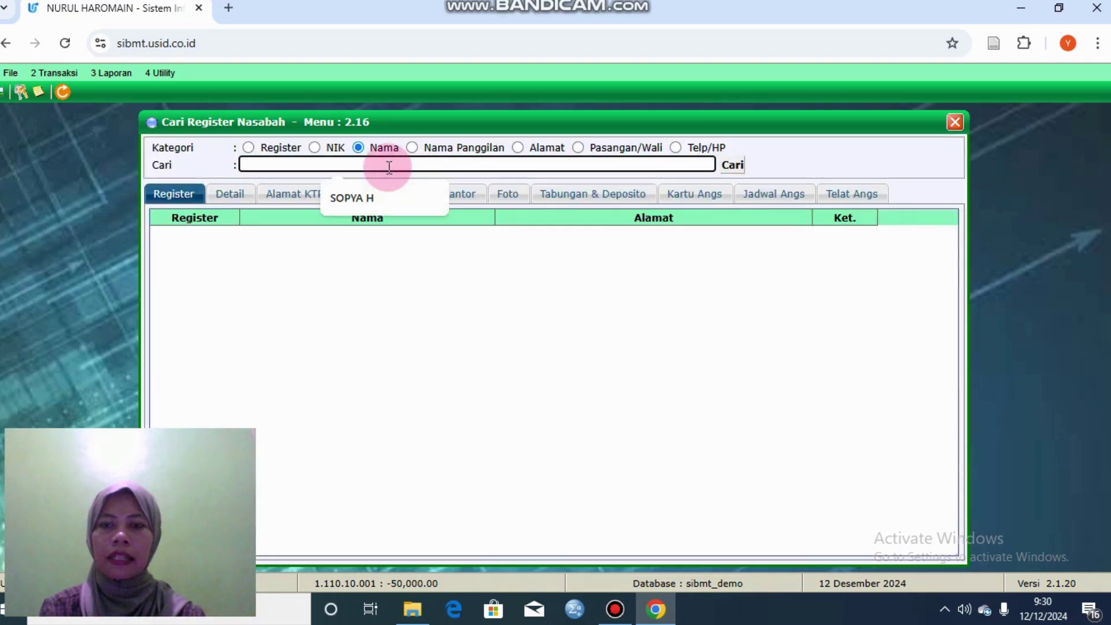
pyautogui.write('sopya')
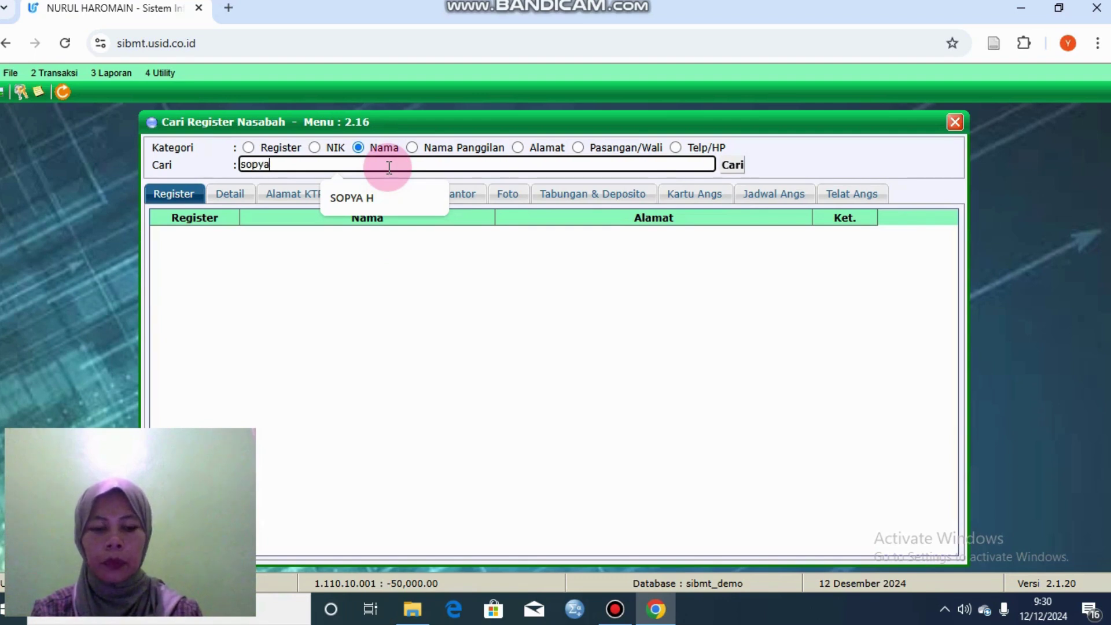
pyautogui.press('Tab')
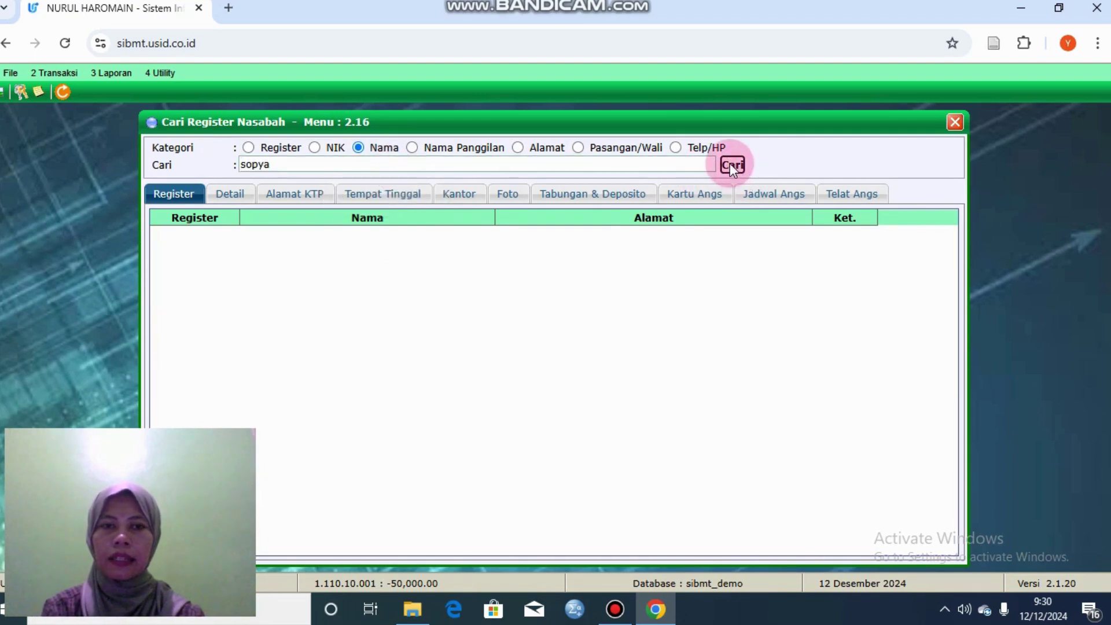
pyautogui.click(731, 164)
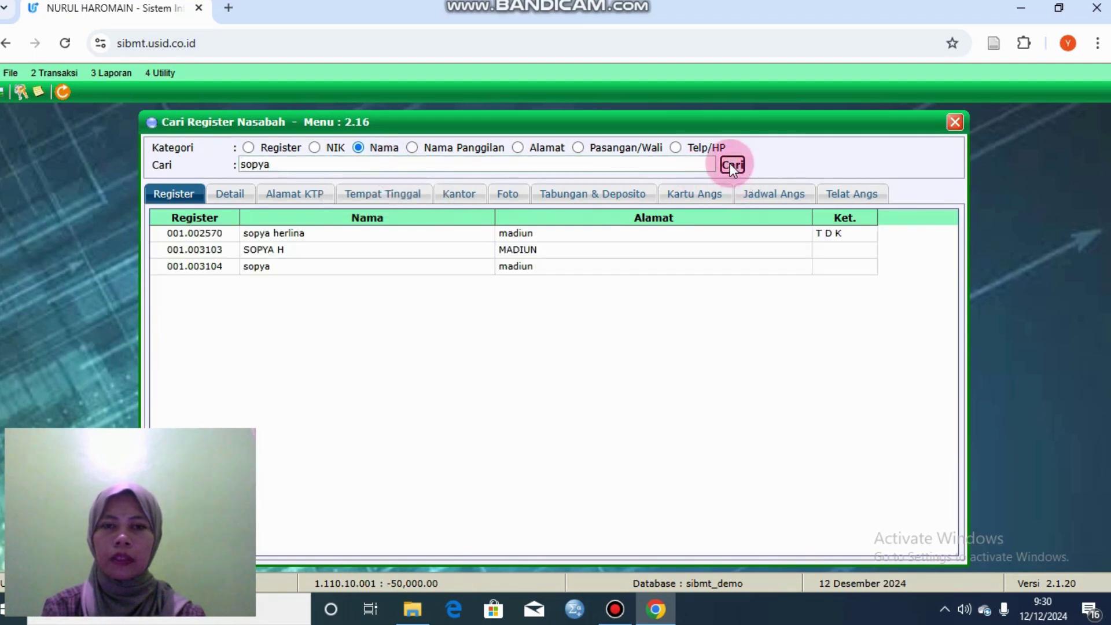
pyautogui.doubleClick(440, 267)
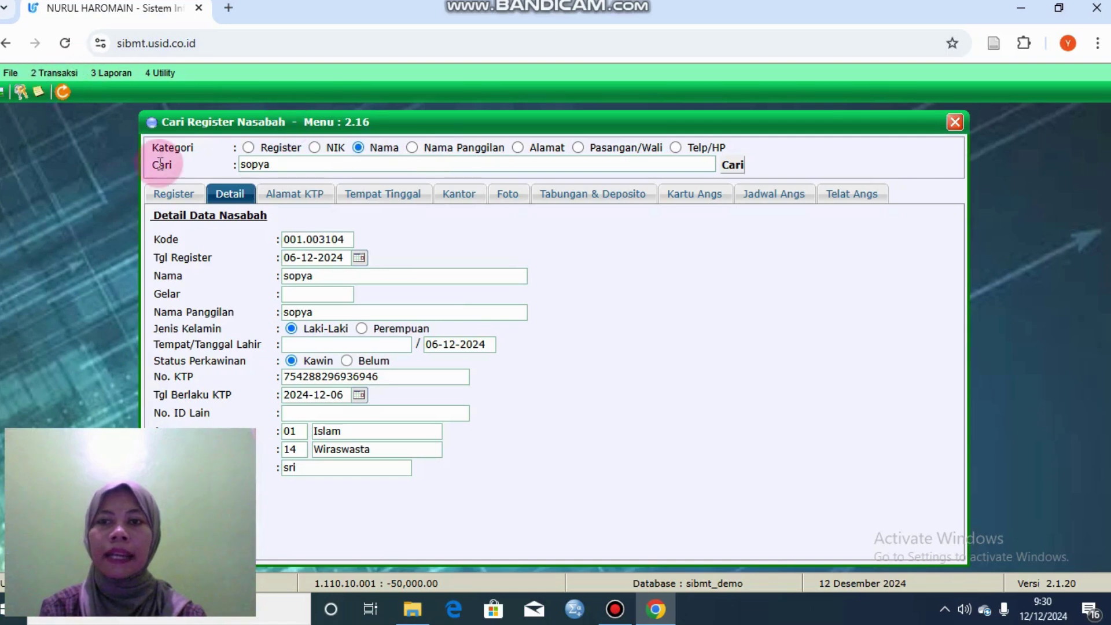
pyautogui.click(22, 75)
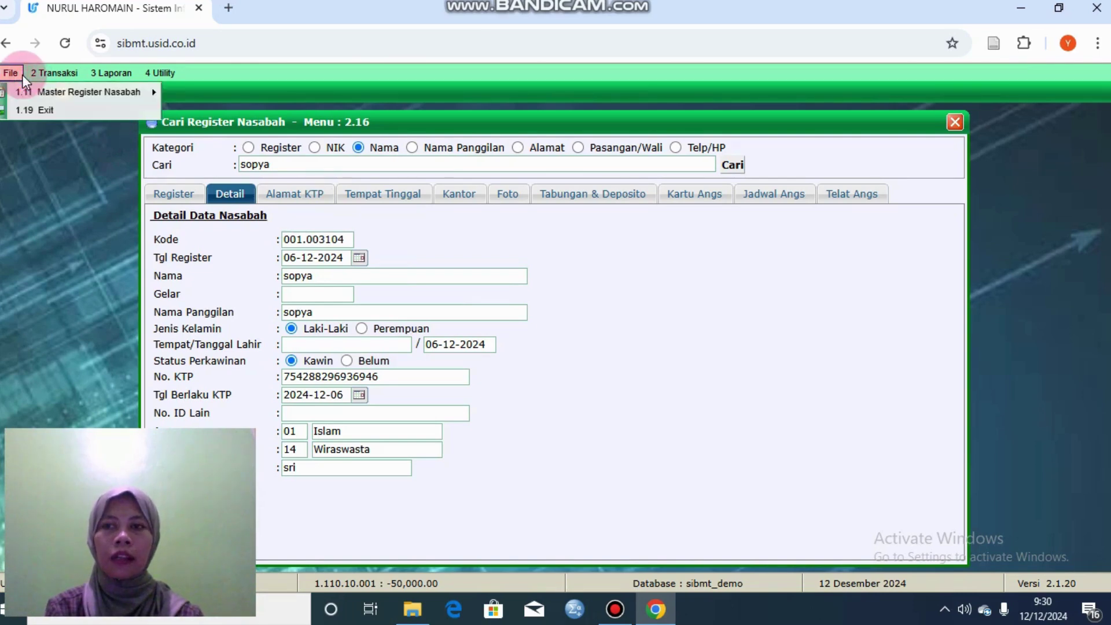
# Step: In the Edit/Delete Register Nasabah form, load an existing customer by its suggested code
pyautogui.press('Right')
pyautogui.click(12, 75)
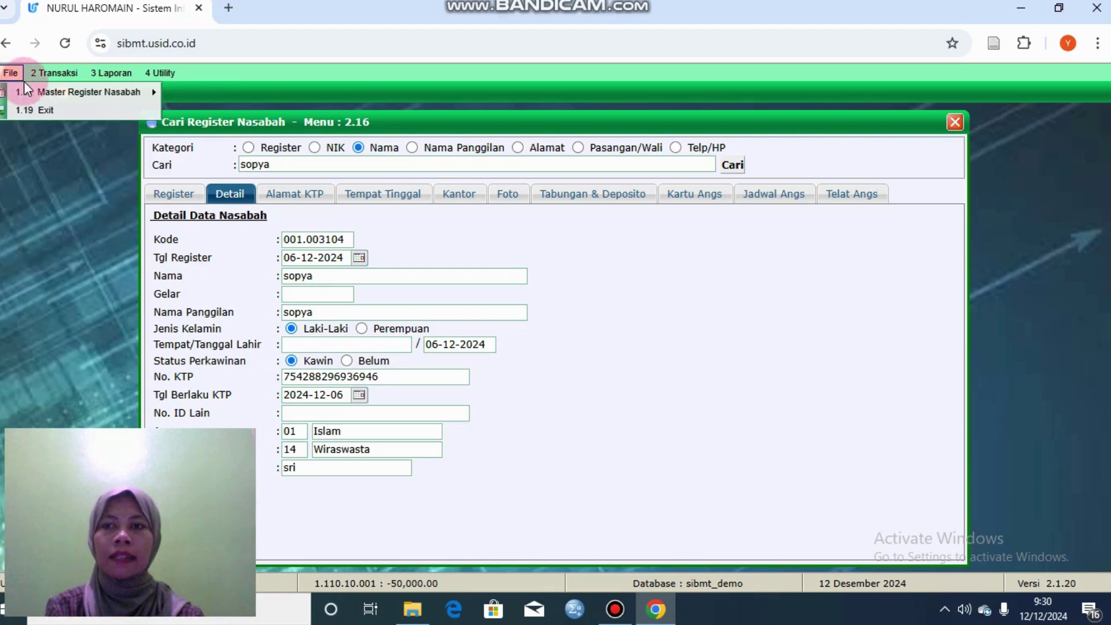
pyautogui.moveTo(28, 93)
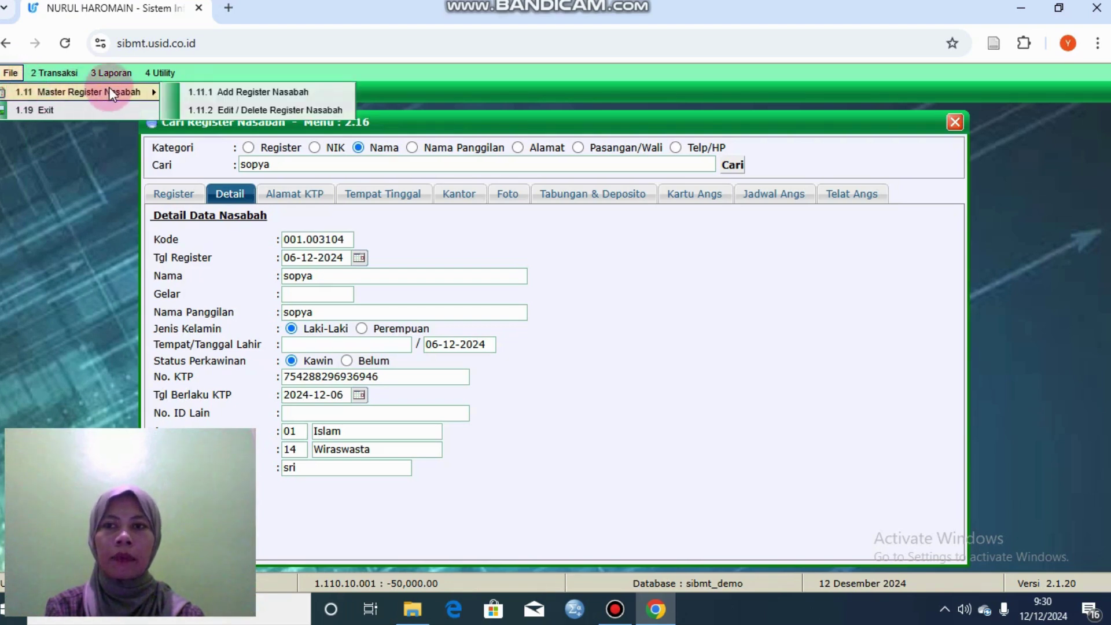
pyautogui.click(214, 108)
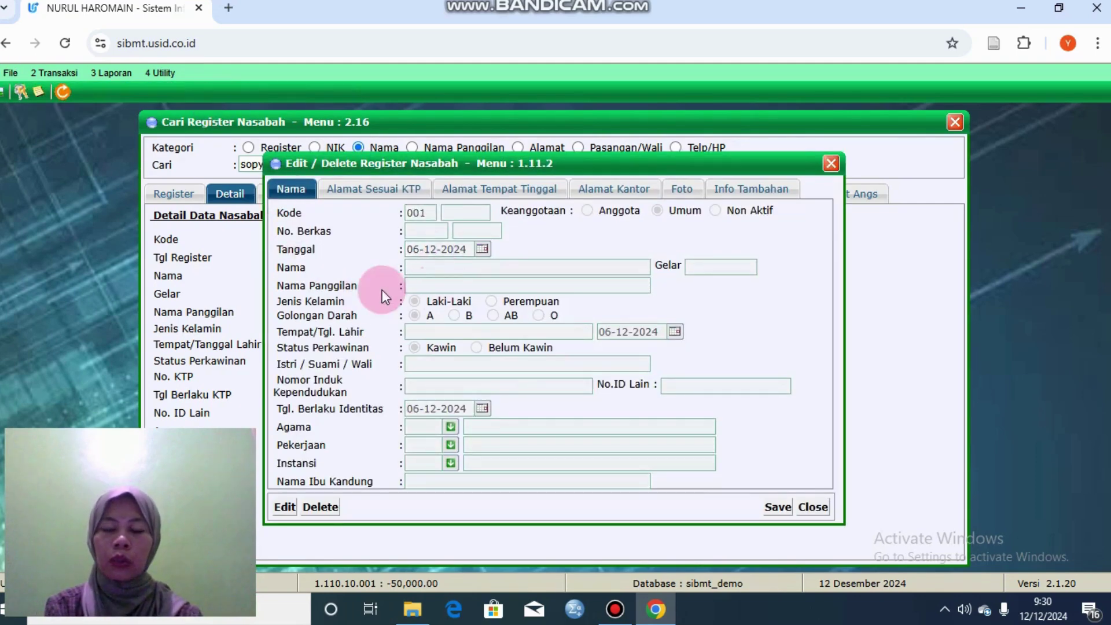
pyautogui.click(284, 506)
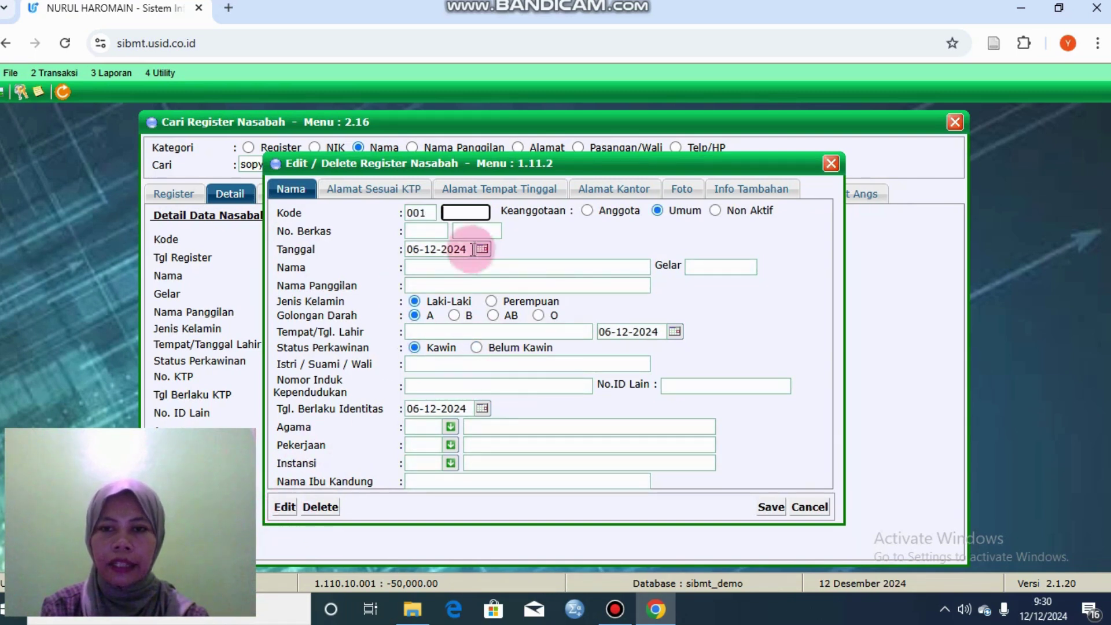
pyautogui.click(492, 303)
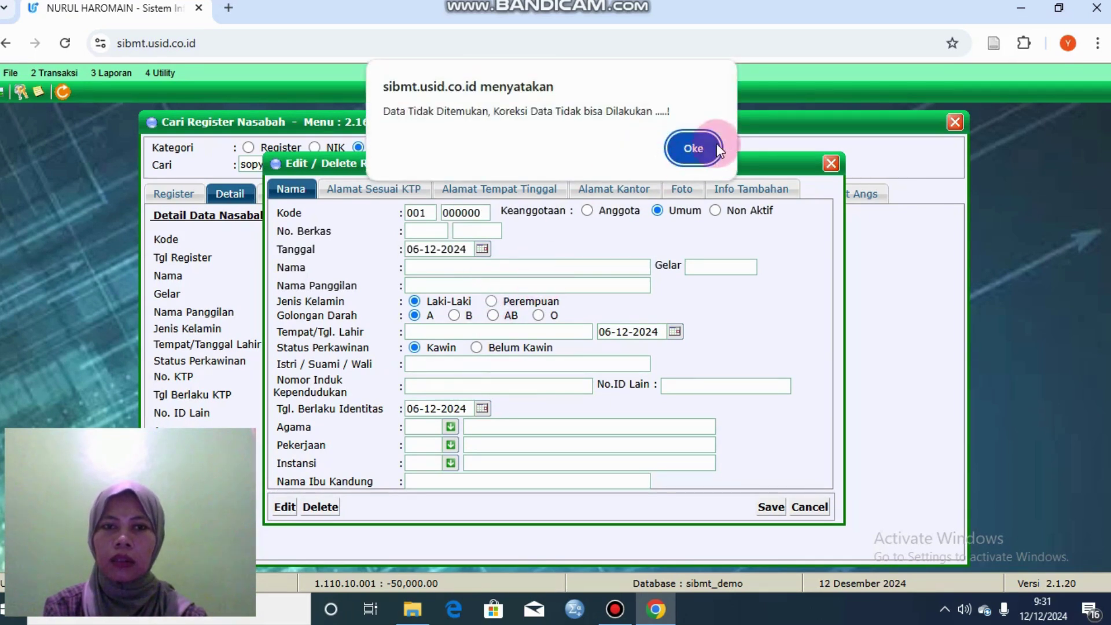
pyautogui.click(697, 147)
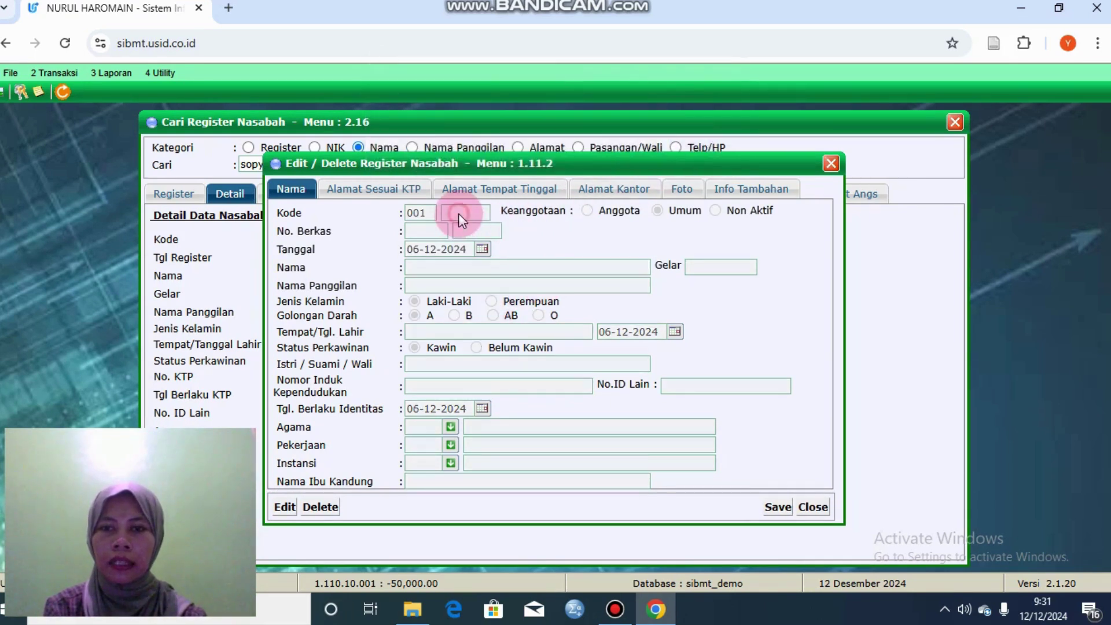
pyautogui.click(283, 515)
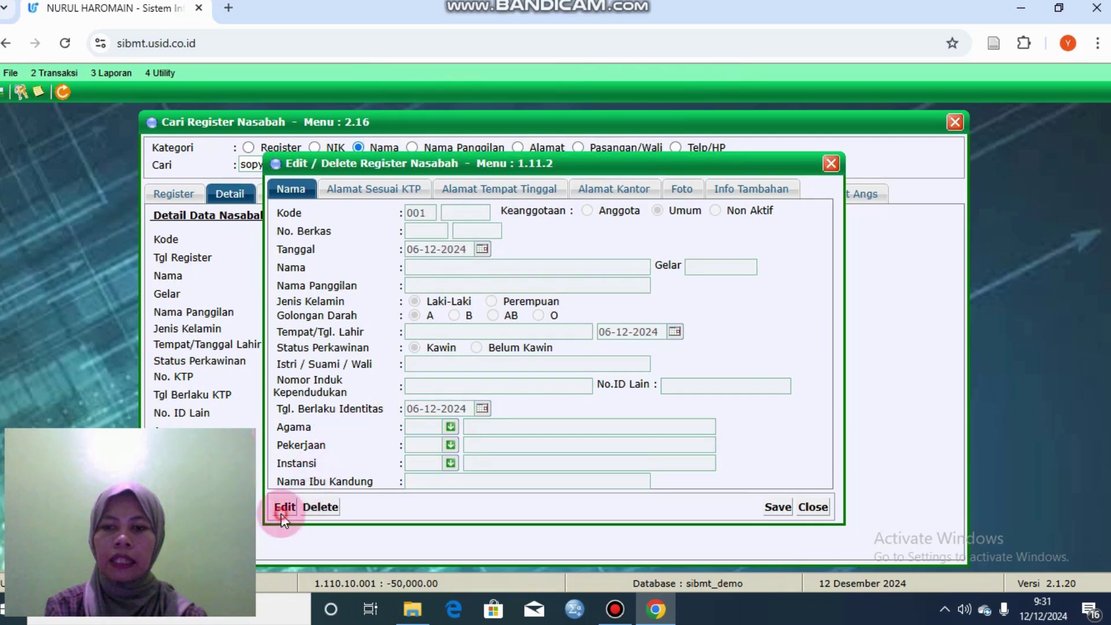
pyautogui.click(460, 213)
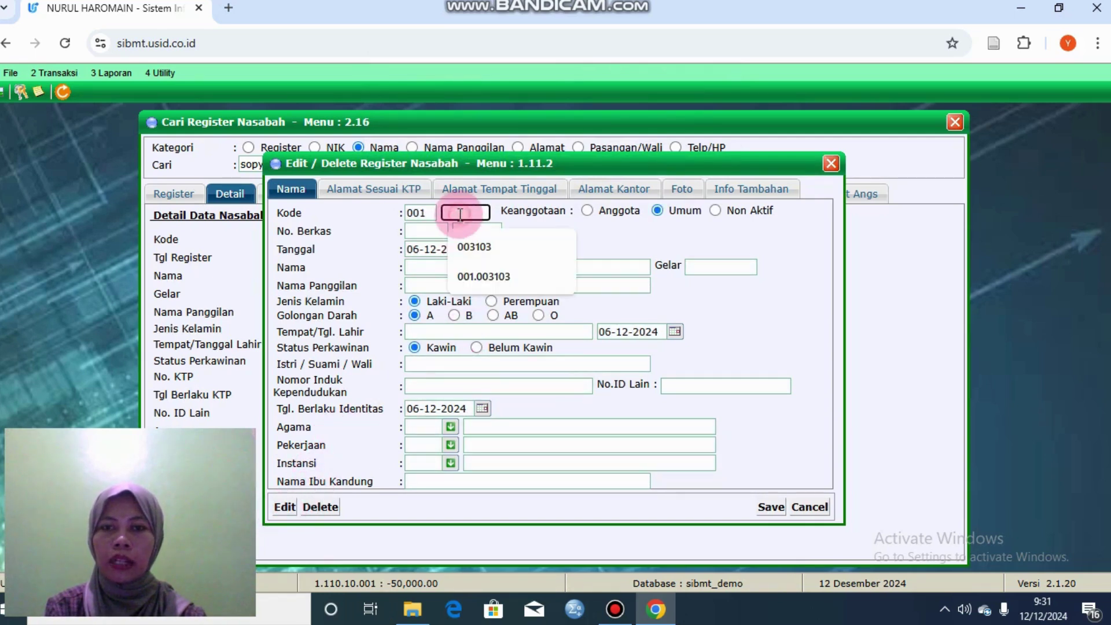
pyautogui.click(482, 247)
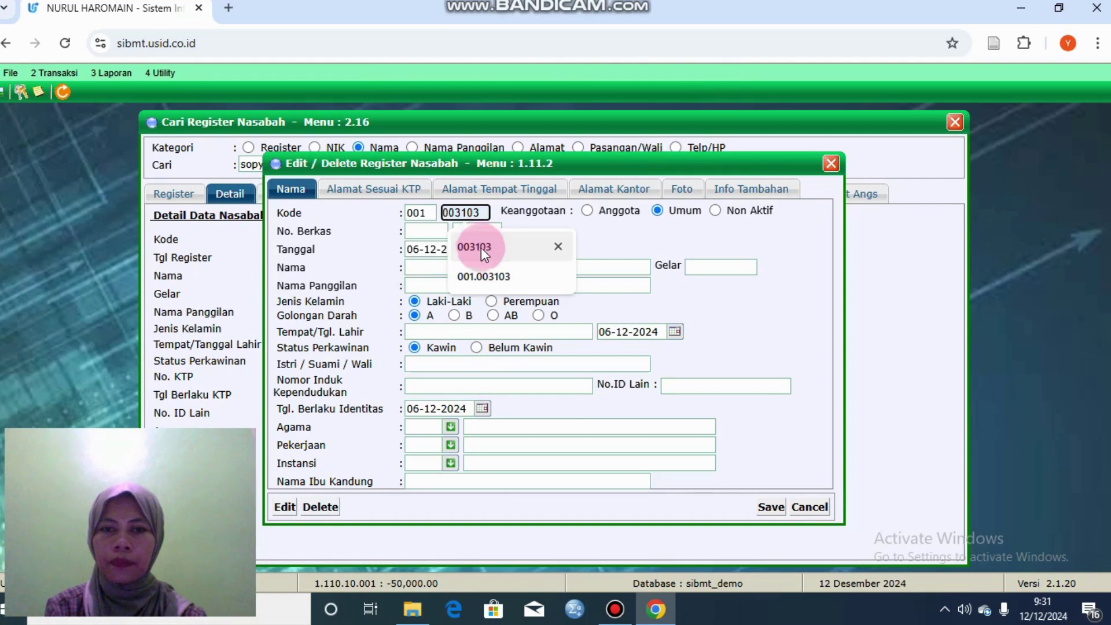
pyautogui.click(467, 244)
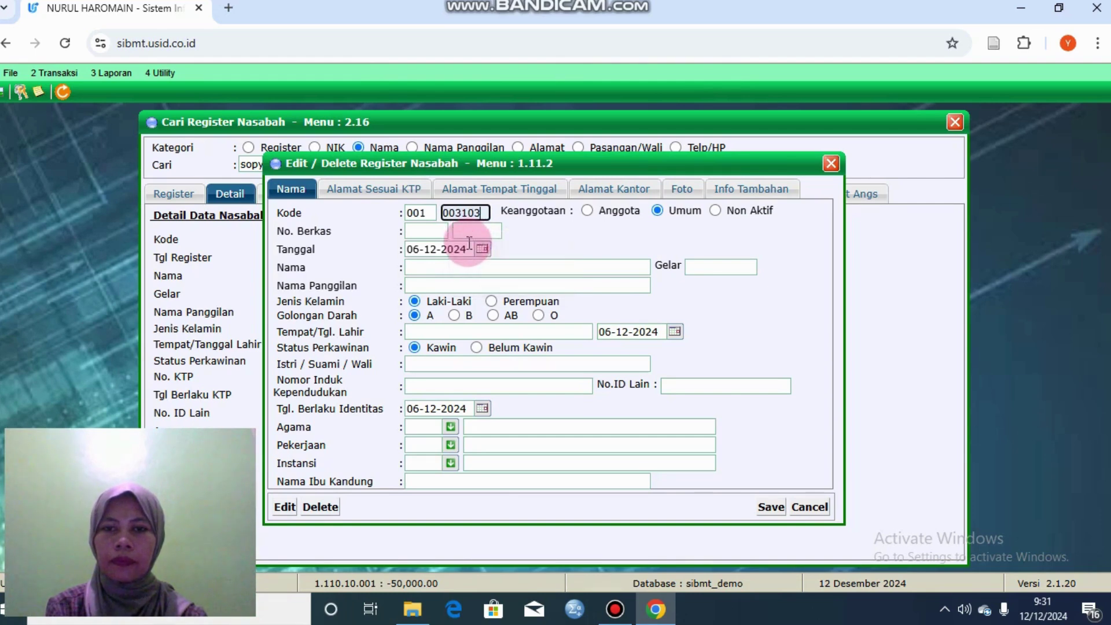
pyautogui.click(464, 267)
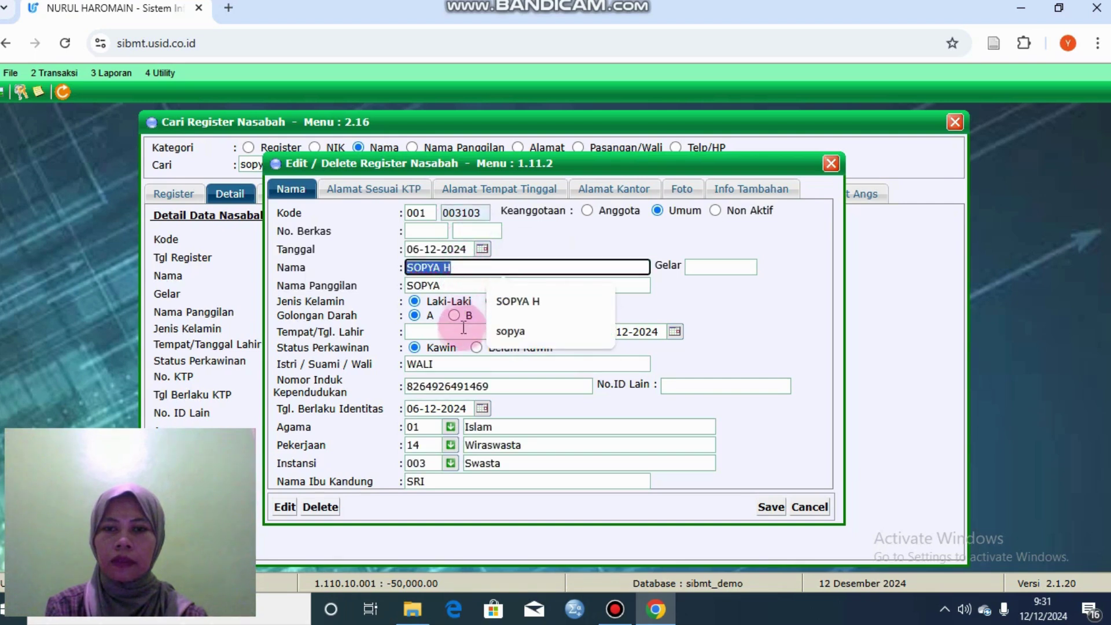
# Step: Change the gender to Perempuan, save (rejected for missing KTP), then close both windows
pyautogui.click(490, 329)
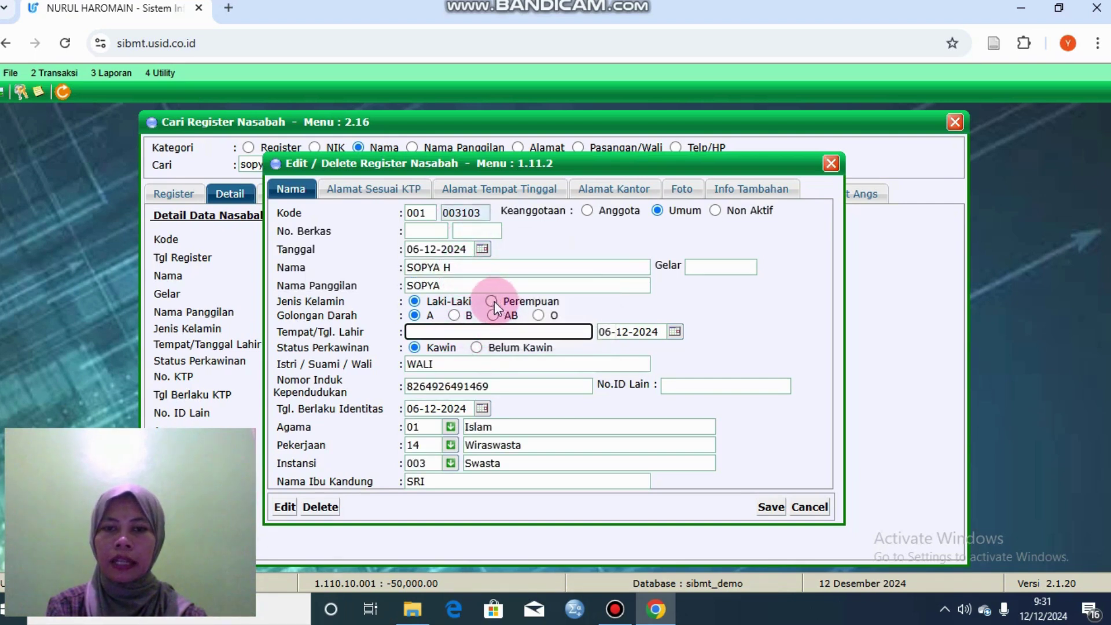
pyautogui.click(492, 302)
pyautogui.click(591, 323)
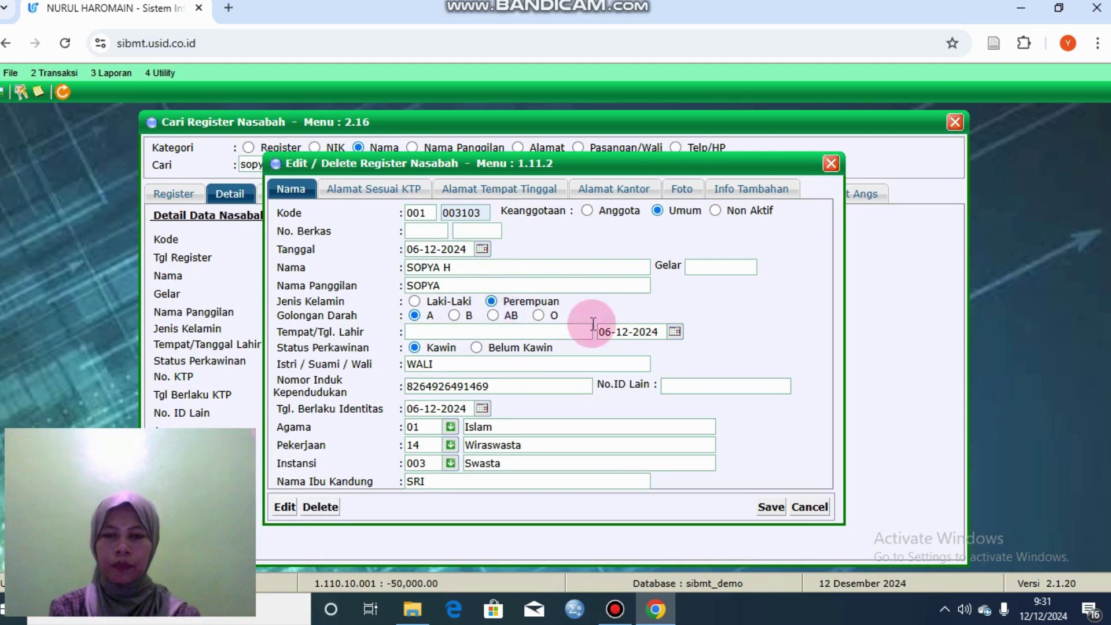
pyautogui.click(736, 502)
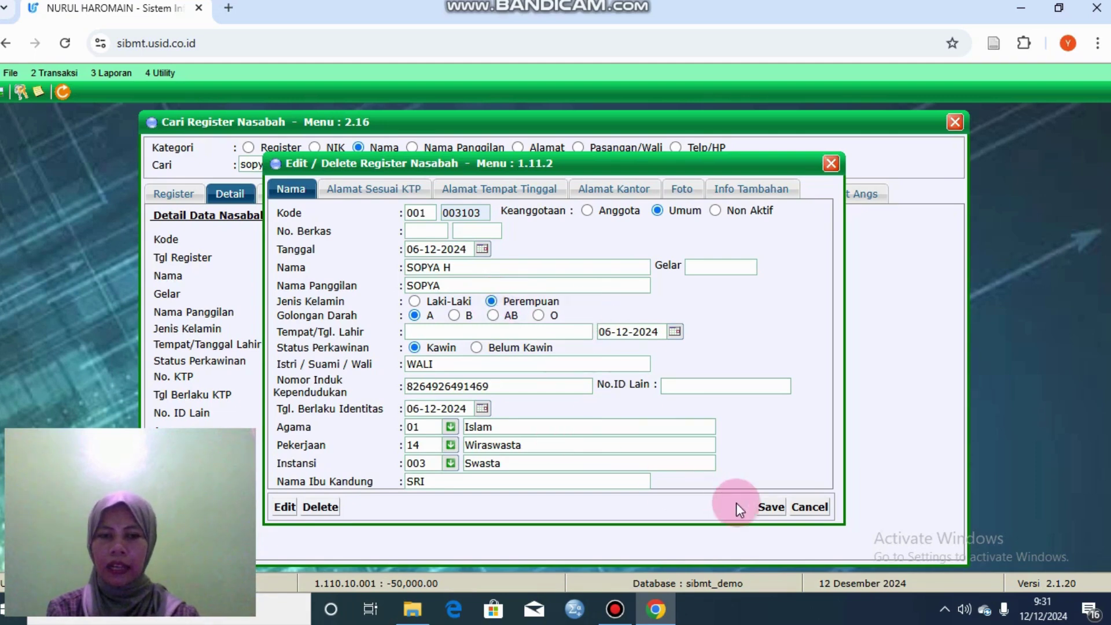
pyautogui.click(768, 509)
pyautogui.click(640, 215)
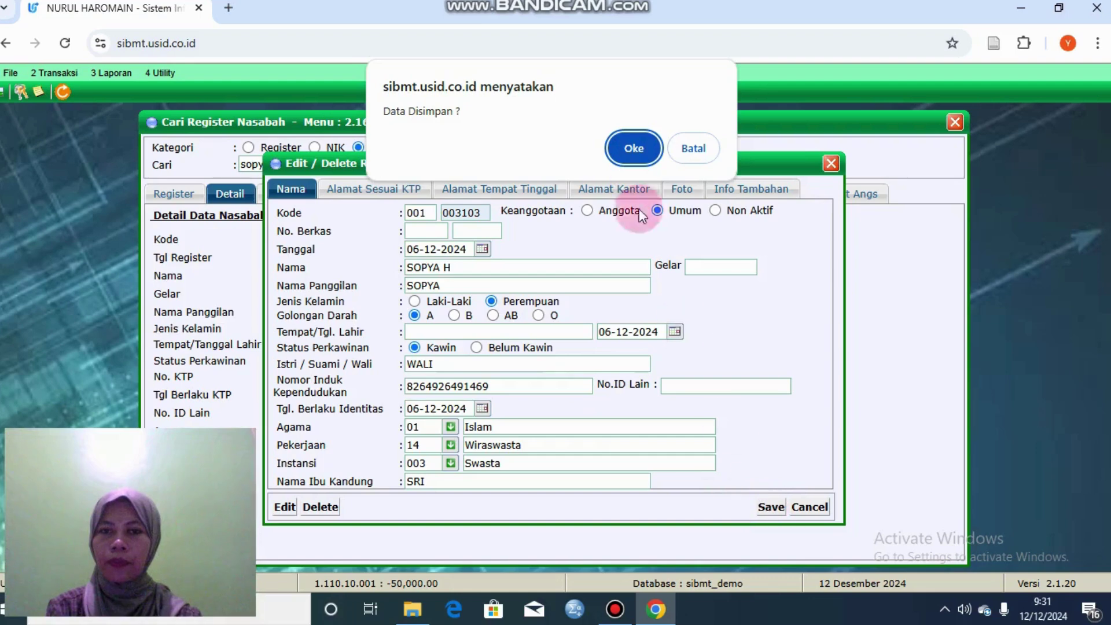
pyautogui.click(620, 147)
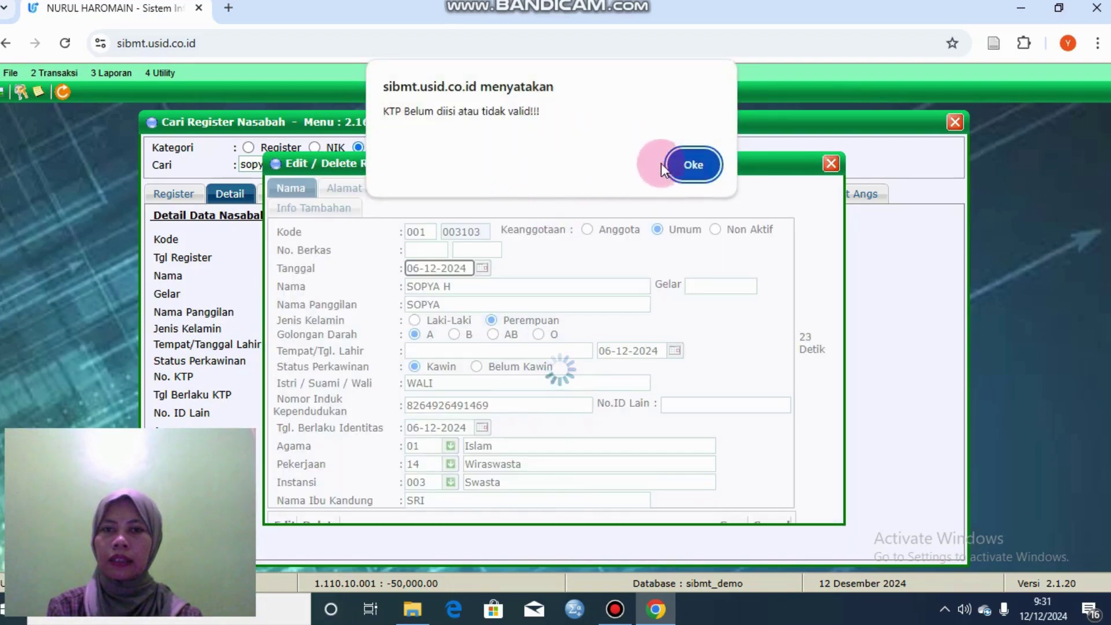
pyautogui.click(688, 167)
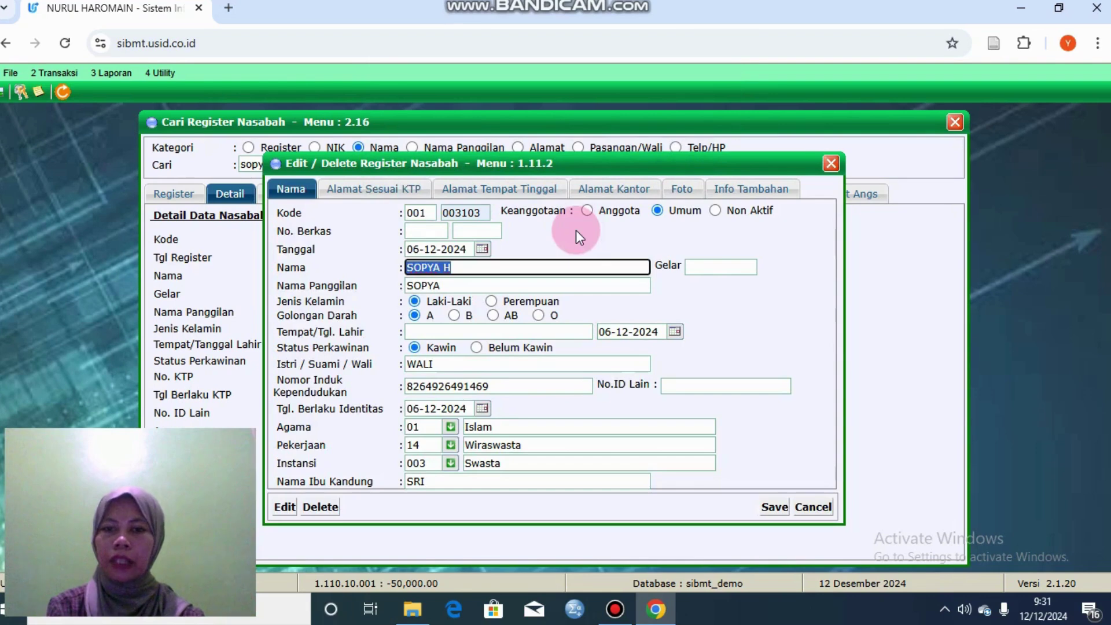
pyautogui.click(830, 165)
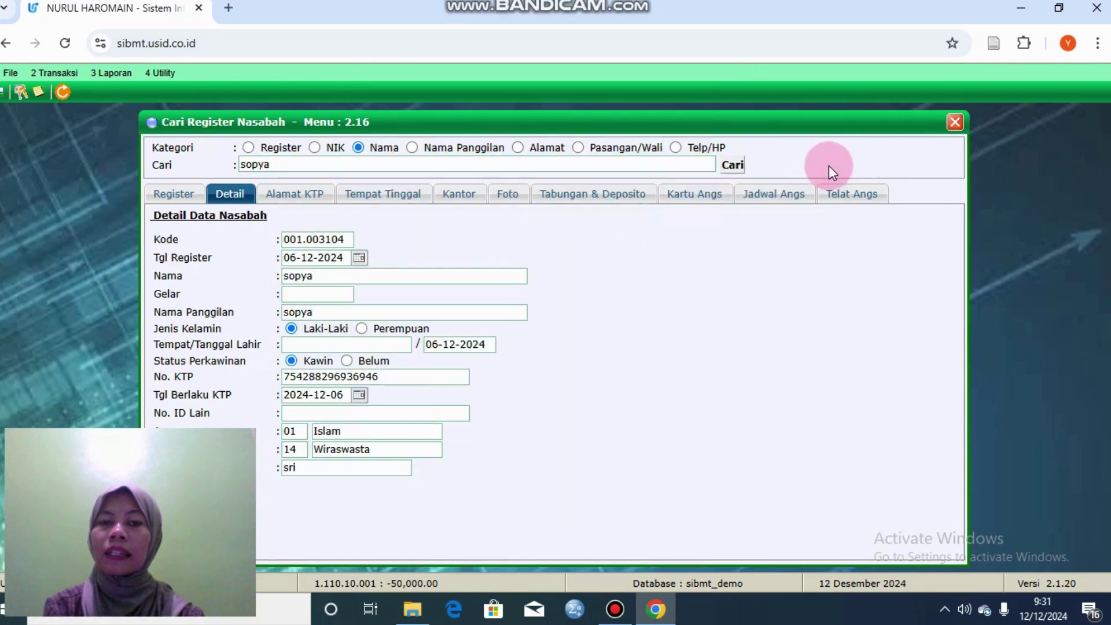
pyautogui.click(949, 121)
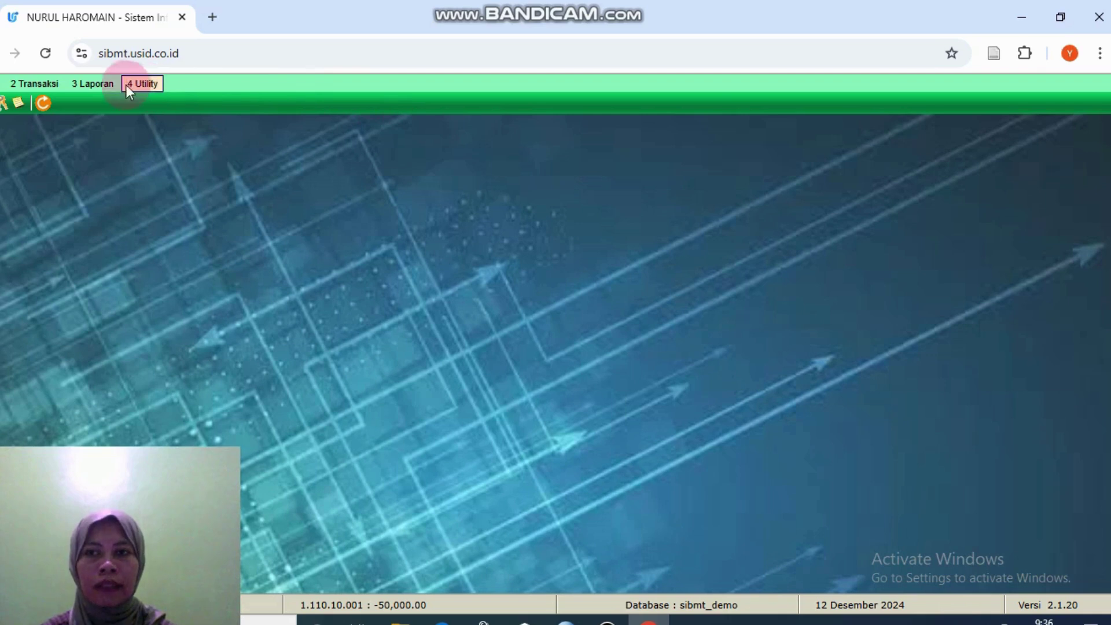
# Step: Start a new Pembukaan Tabungan entry and load the customer by the suggested register number
pyautogui.click(56, 84)
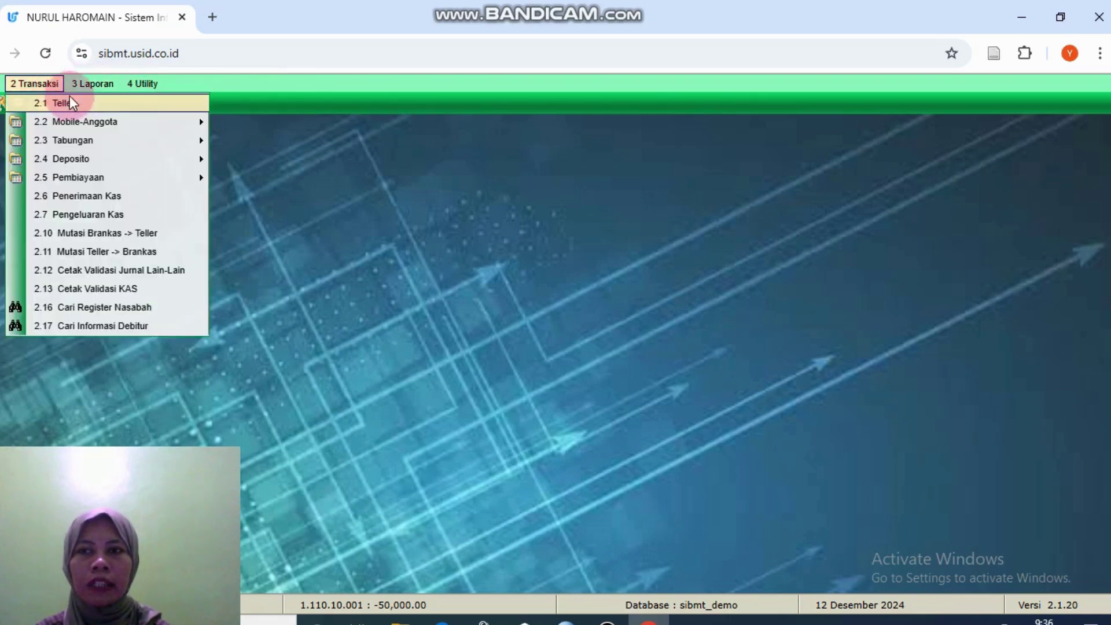
pyautogui.moveTo(90, 135)
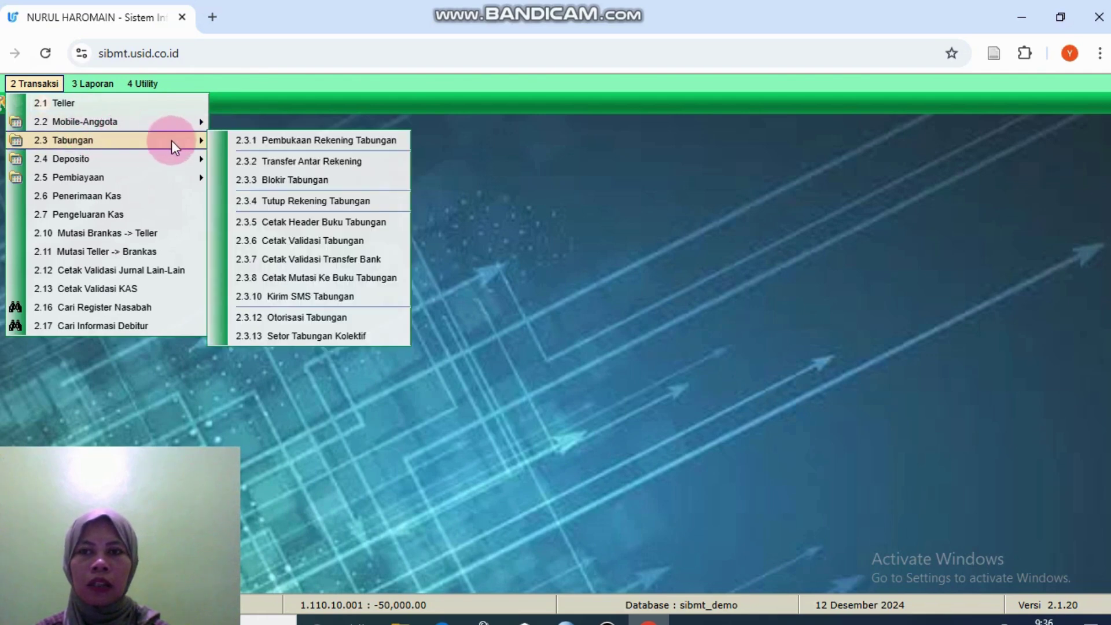
pyautogui.click(230, 142)
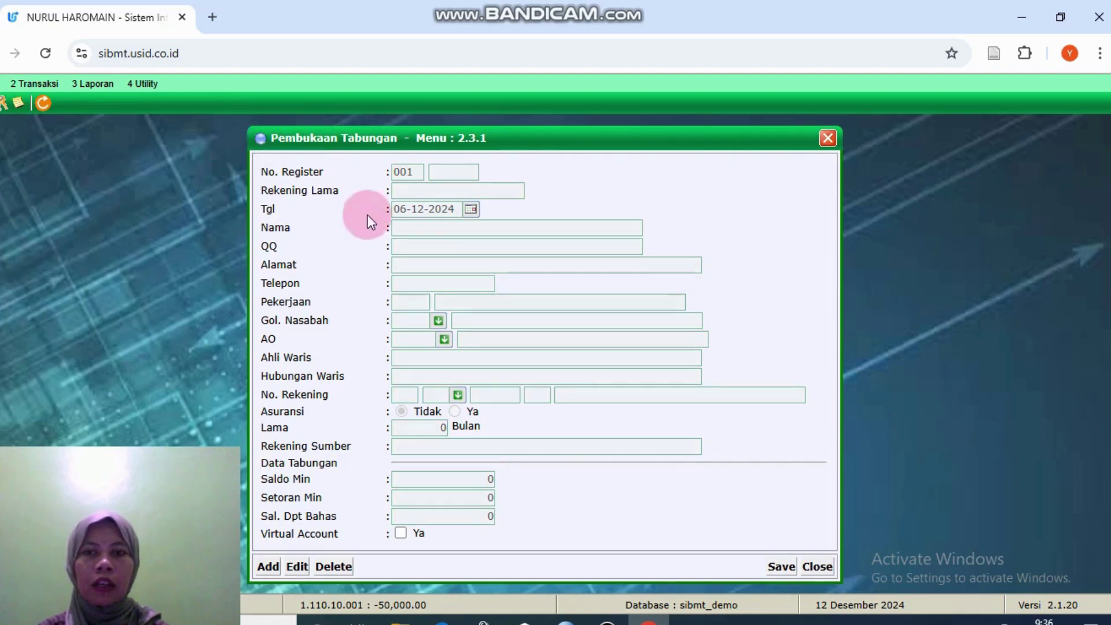
pyautogui.click(271, 567)
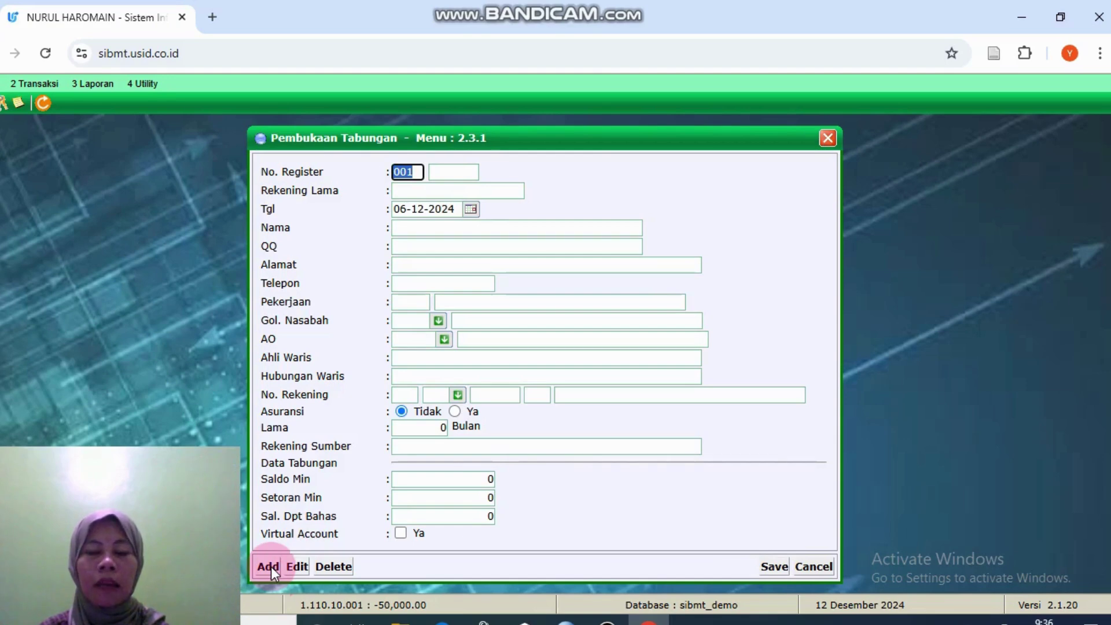
pyautogui.click(442, 174)
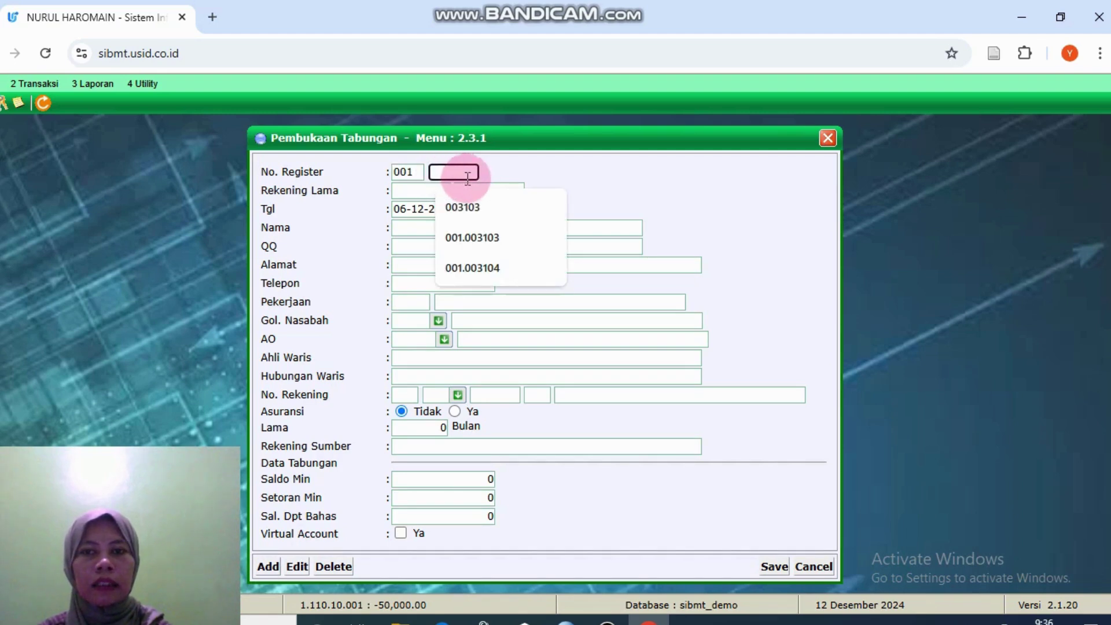
pyautogui.click(481, 205)
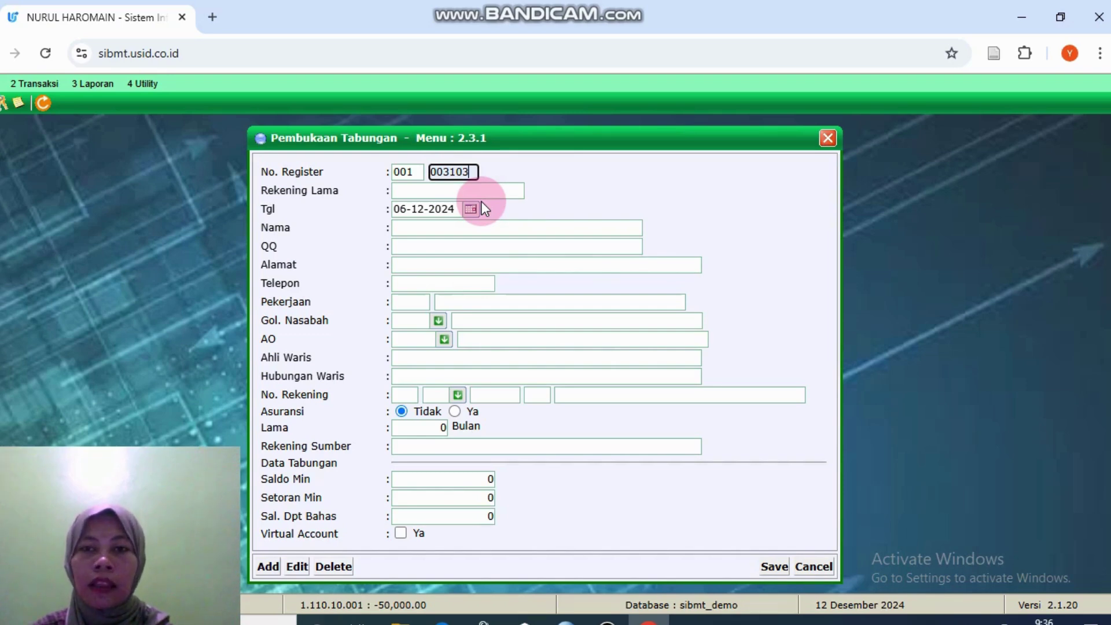
pyautogui.click(426, 212)
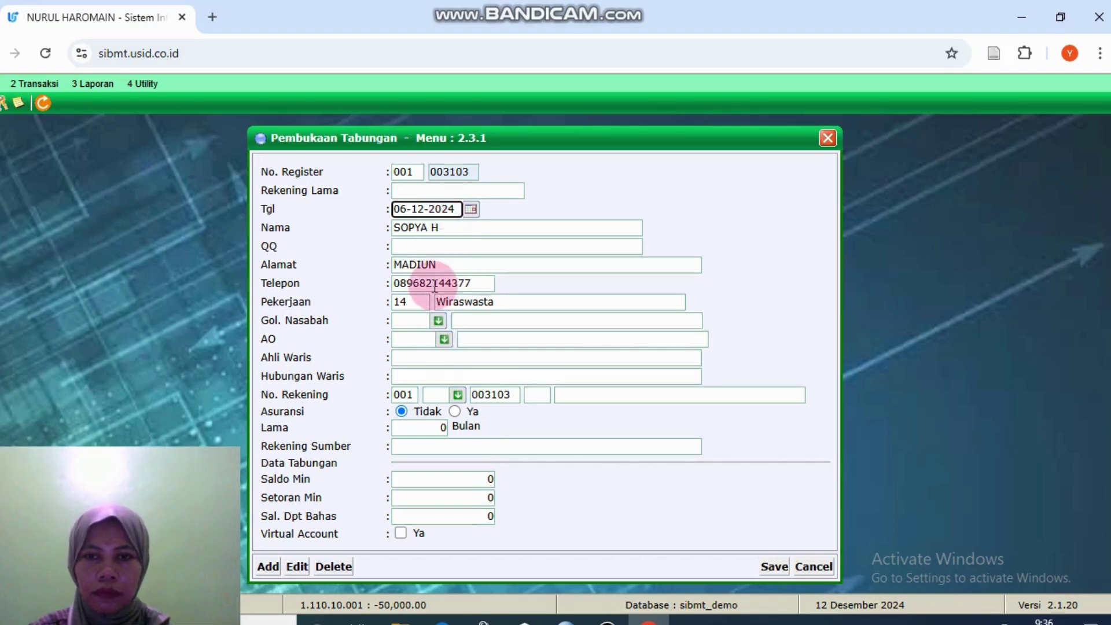
# Step: Choose product 11 SIMPANAN SYARIAH and save, which triggers the missing-fields warning
pyautogui.click(457, 395)
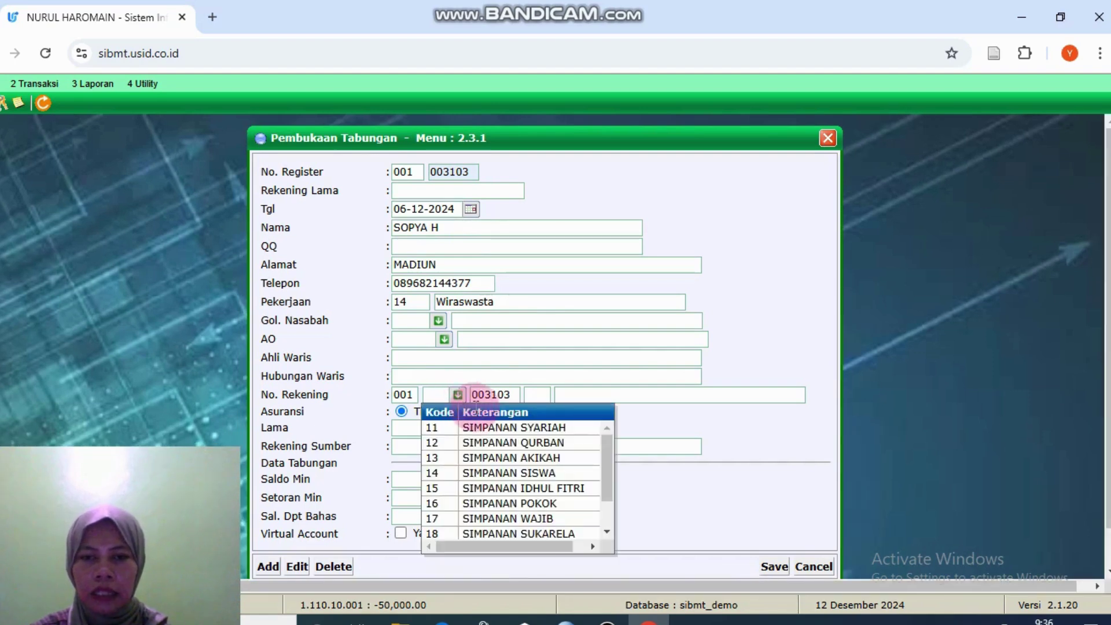
pyautogui.click(487, 427)
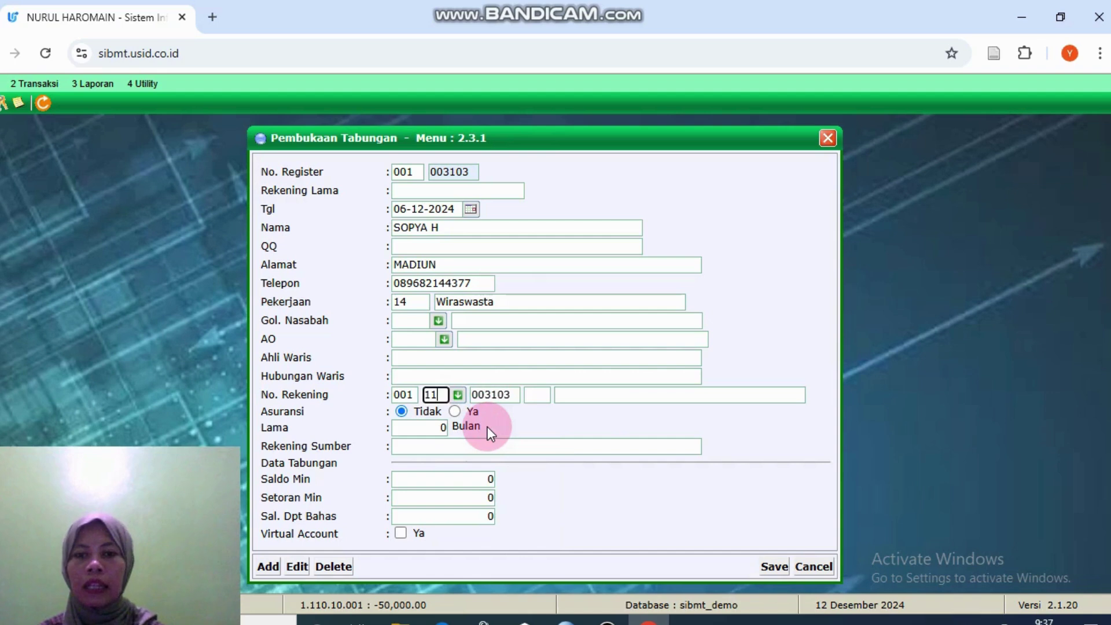
pyautogui.click(585, 398)
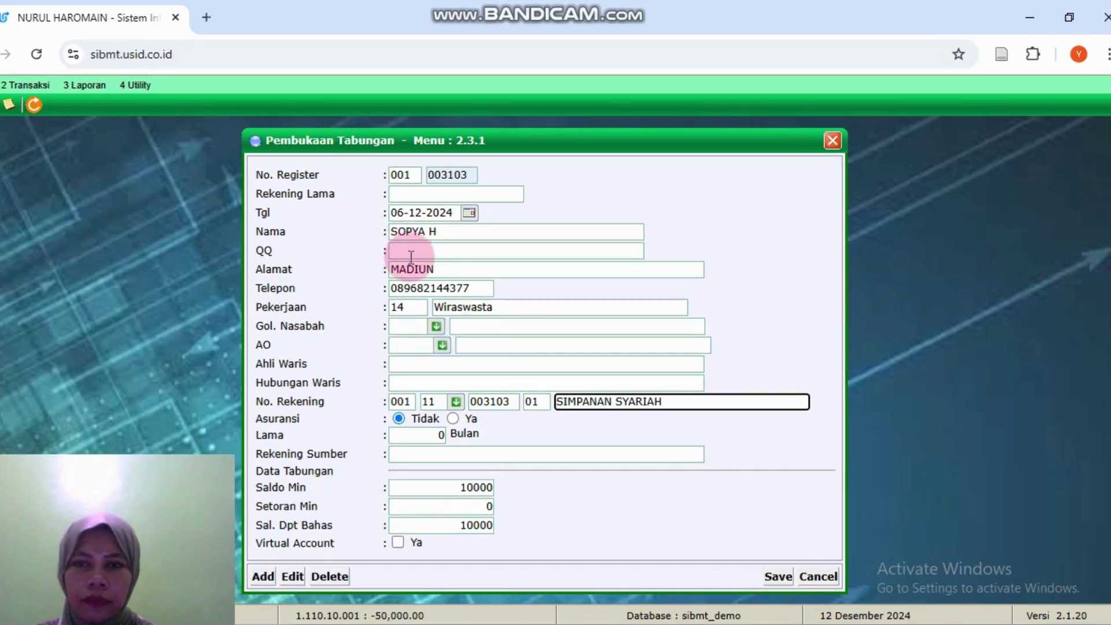
pyautogui.click(779, 576)
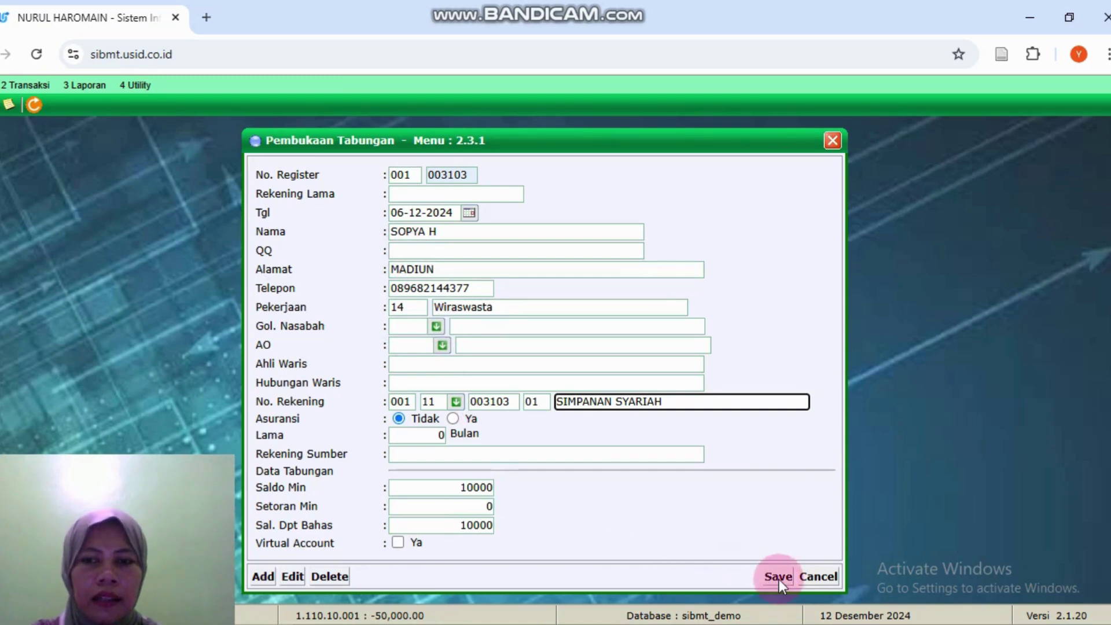
pyautogui.click(620, 167)
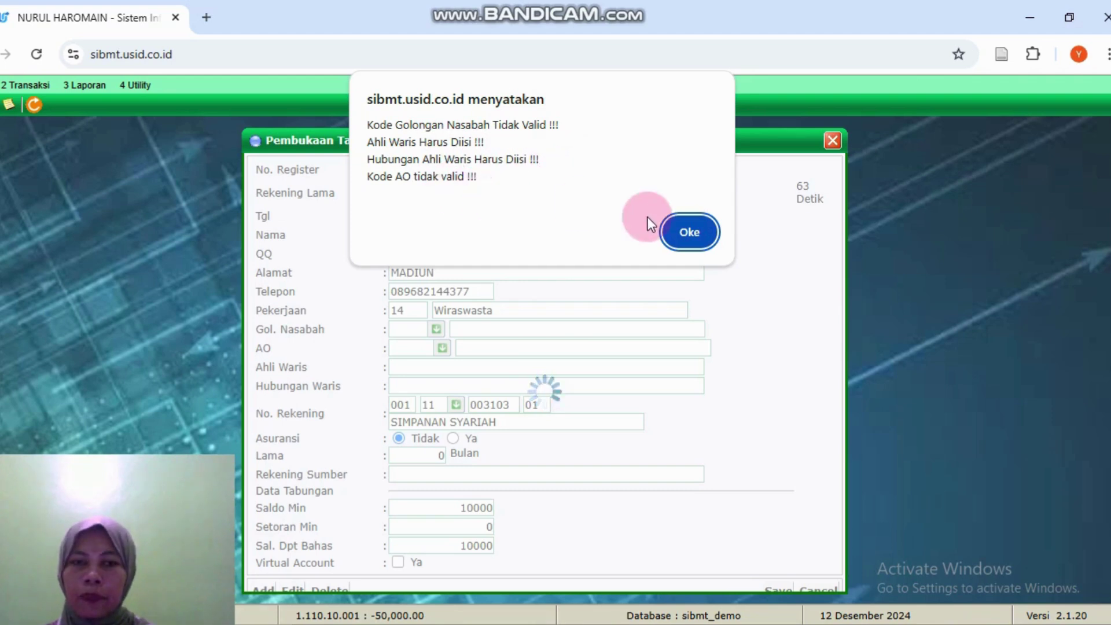
# Step: Set customer group 876 and account officer UMUM, leaving the minimum balance unchanged
pyautogui.click(707, 234)
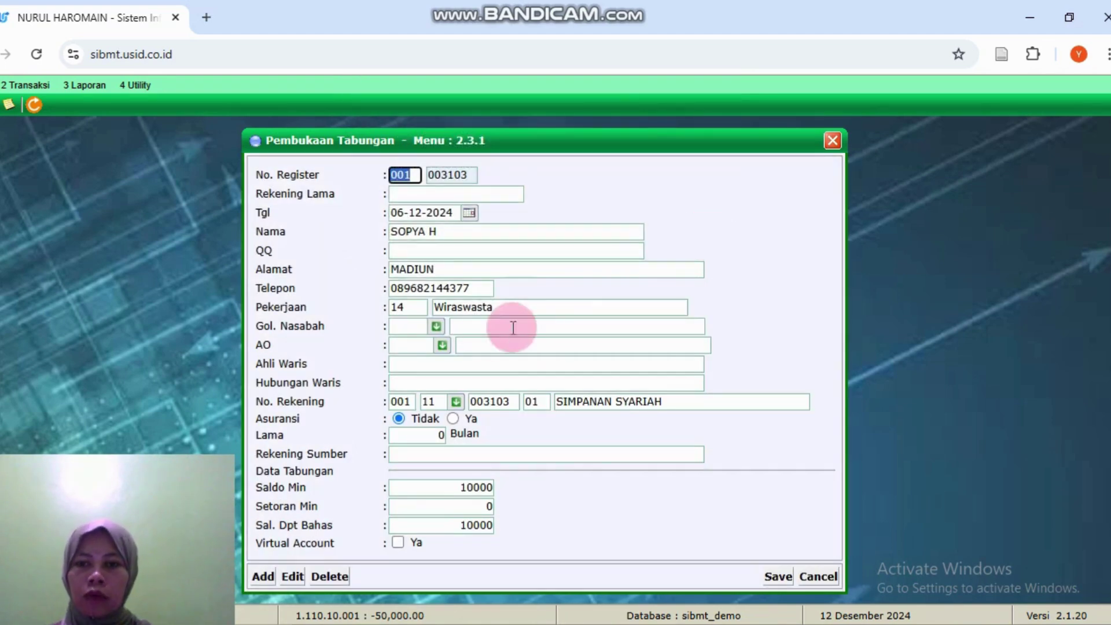
pyautogui.click(437, 326)
pyautogui.click(476, 390)
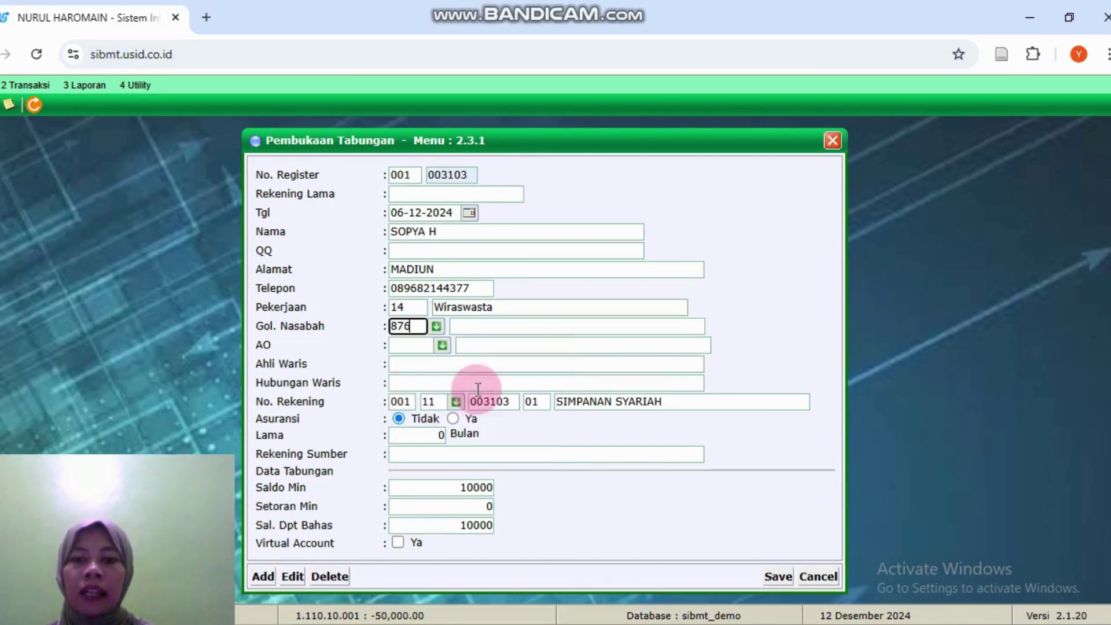
pyautogui.click(443, 345)
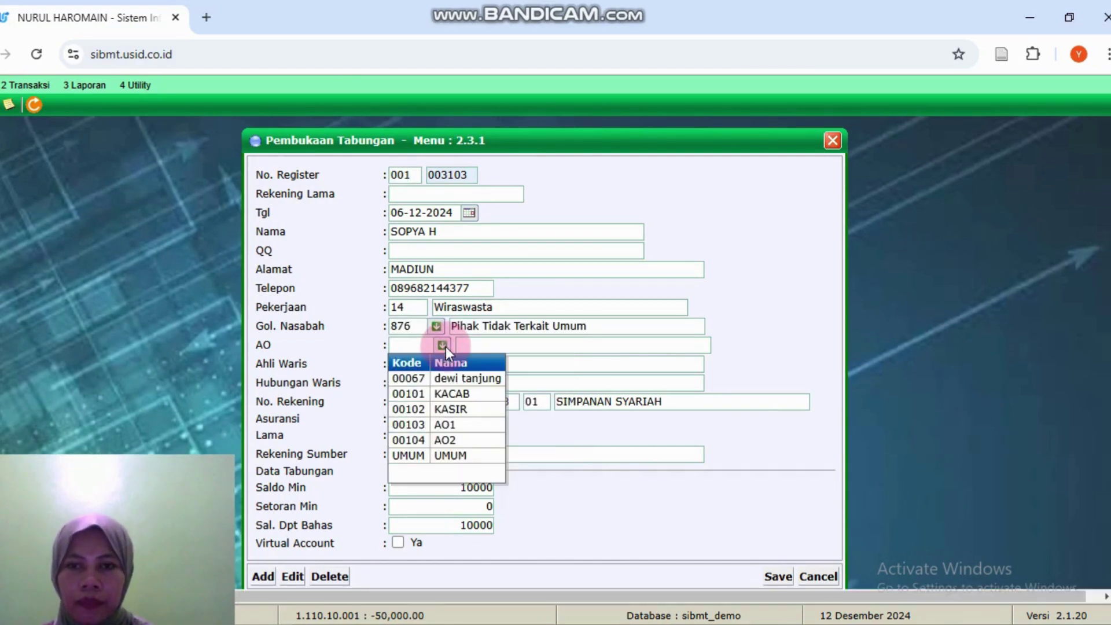
pyautogui.click(452, 451)
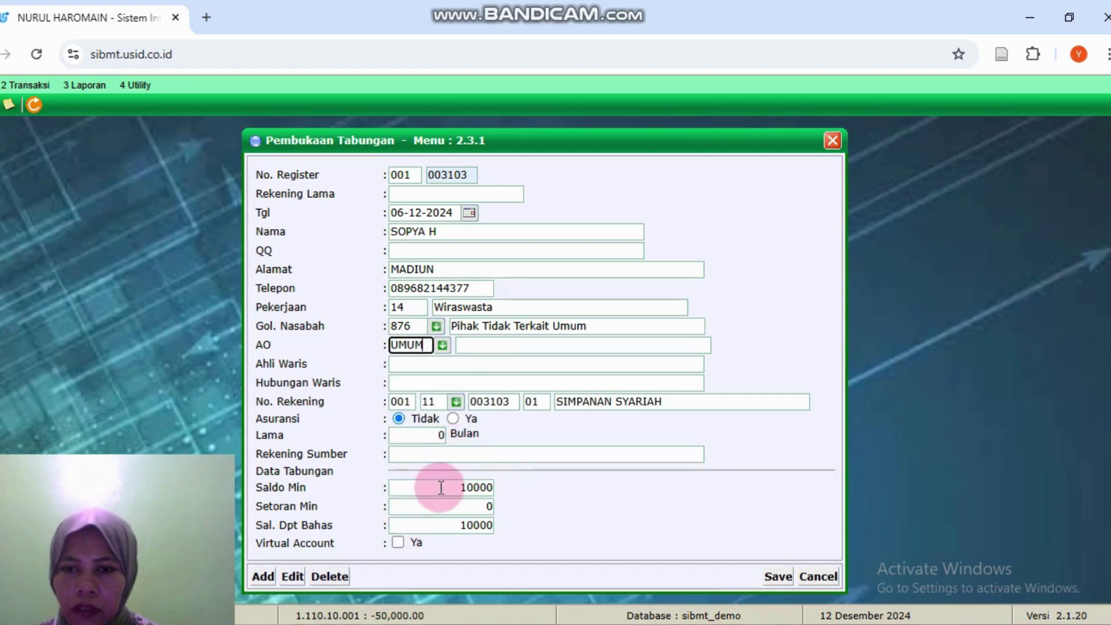
pyautogui.click(494, 488)
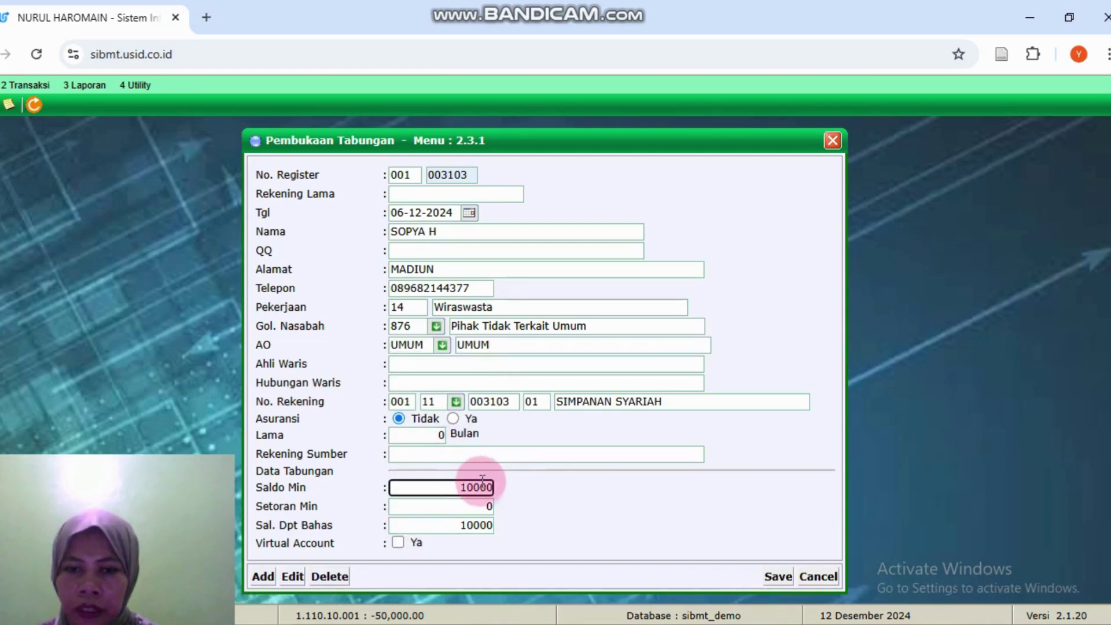
pyautogui.moveTo(494, 488)
pyautogui.mouseDown()
pyautogui.moveTo(461, 489)
pyautogui.moveTo(498, 487)
pyautogui.mouseUp()
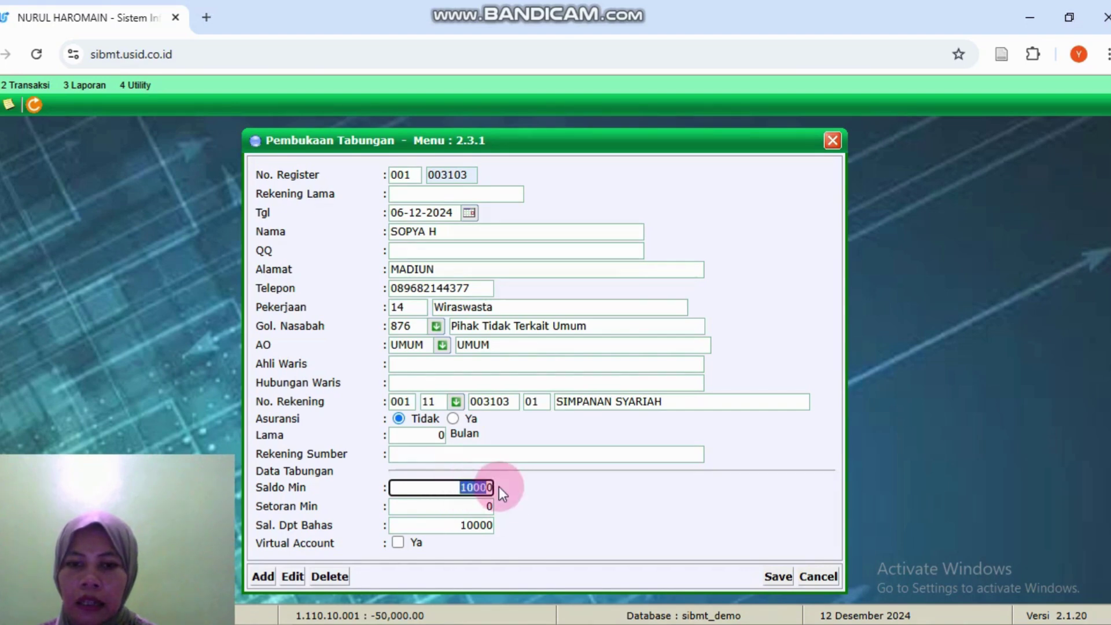
pyautogui.click(459, 455)
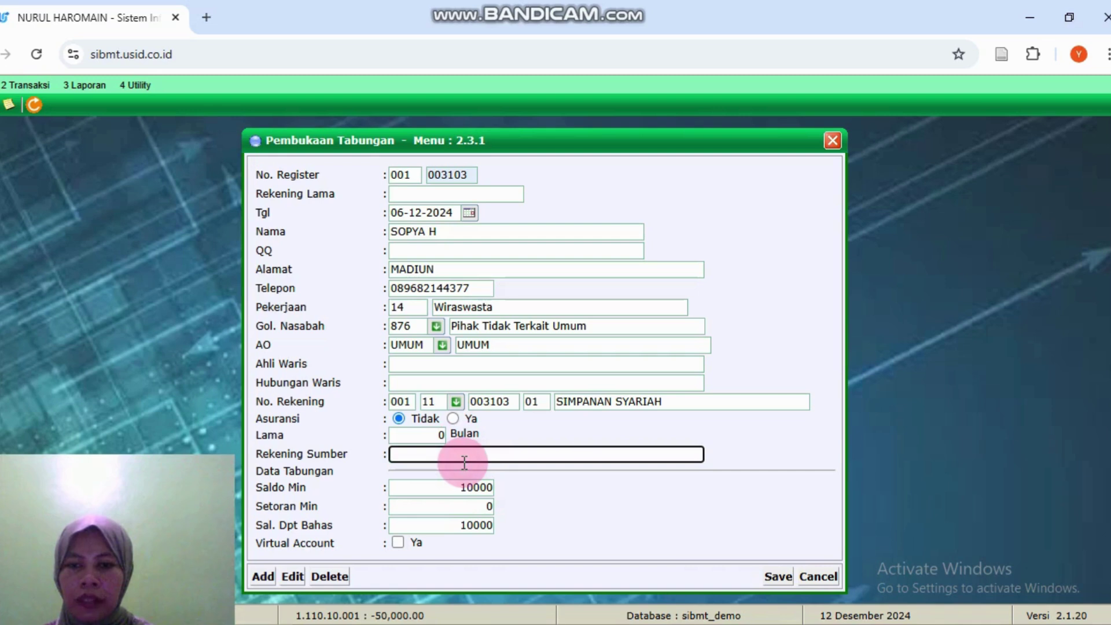
# Step: Enter heir 'anak' and heir relationship 'anak', then retry saving the savings account
pyautogui.click(391, 365)
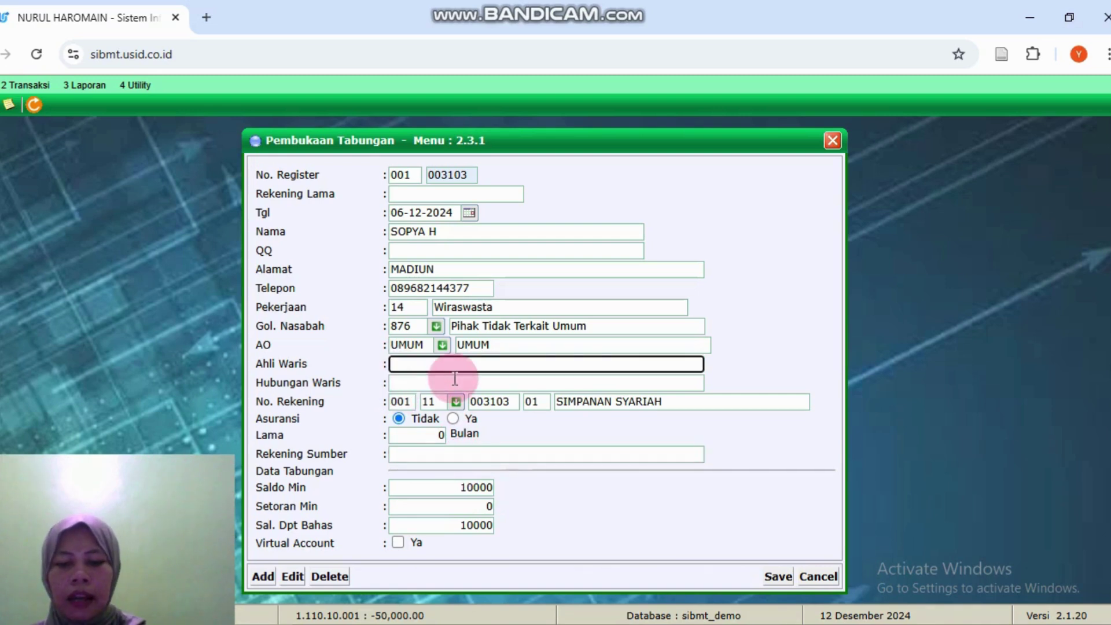
pyautogui.write('anak')
pyautogui.click(781, 574)
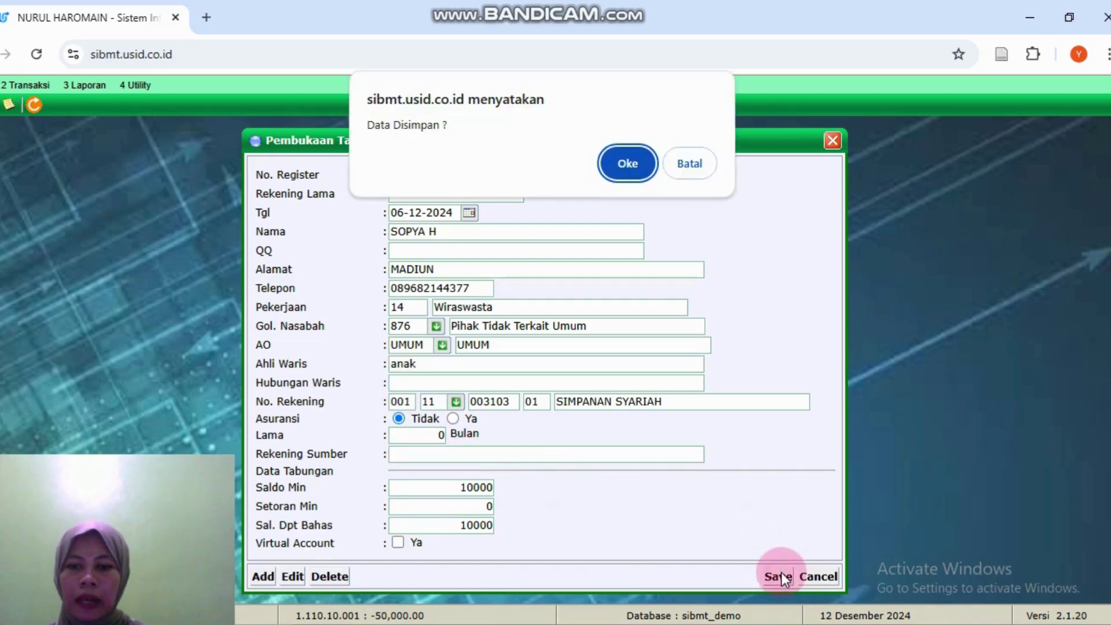
pyautogui.click(624, 146)
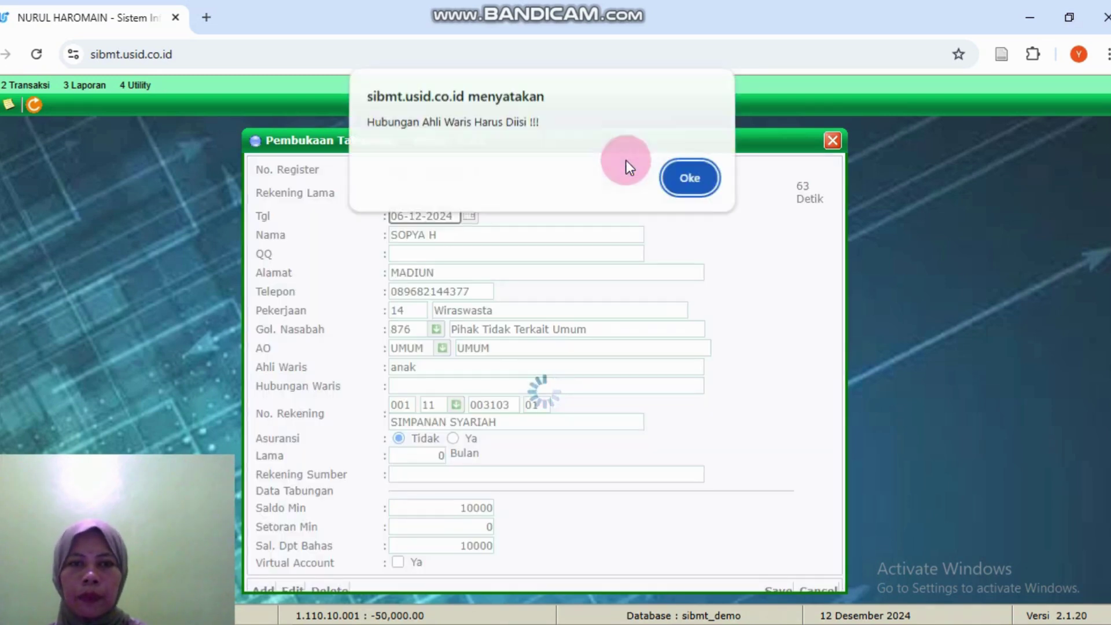
pyautogui.click(683, 192)
pyautogui.click(459, 384)
pyautogui.write('anak')
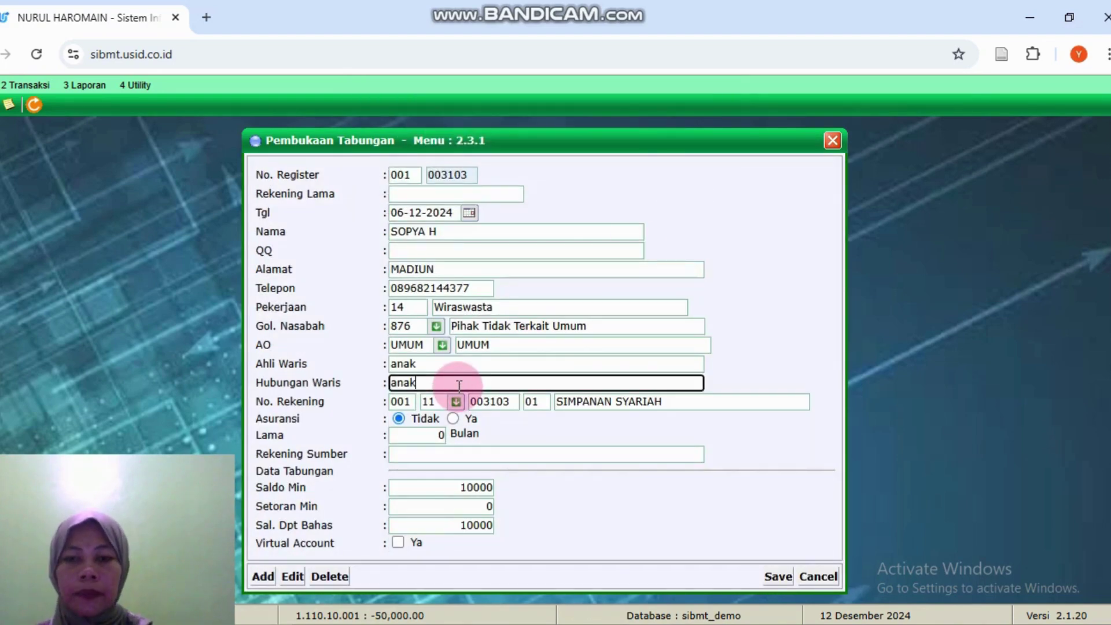
pyautogui.click(568, 403)
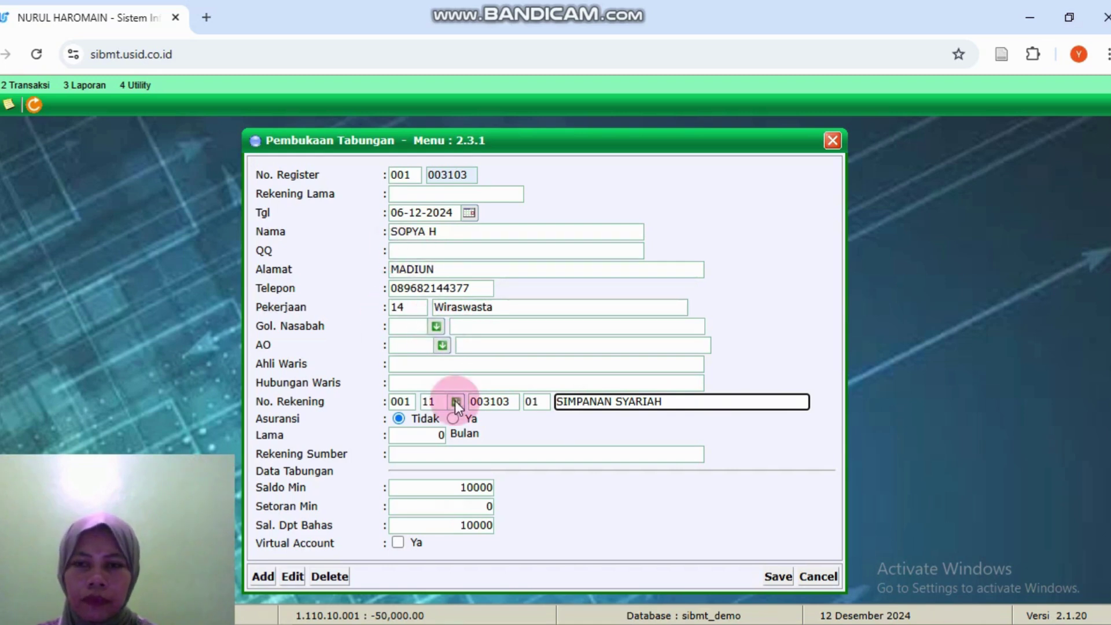
pyautogui.click(778, 577)
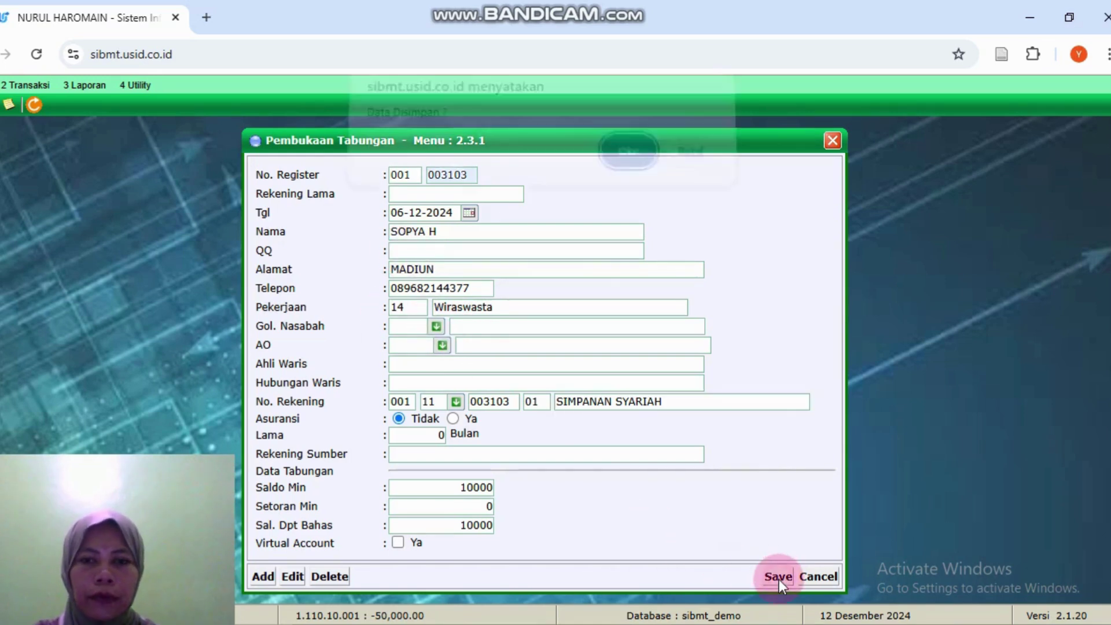
pyautogui.click(620, 168)
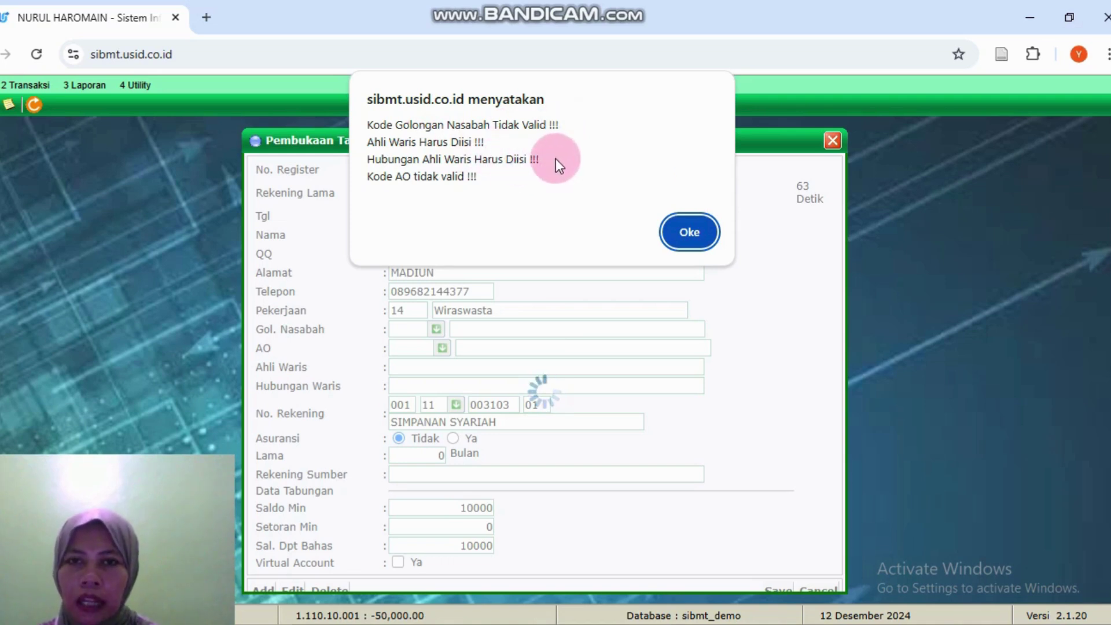
# Step: Reselect customer group 876 and account officer UMUM, keeping the minimum balance as is
pyautogui.click(707, 234)
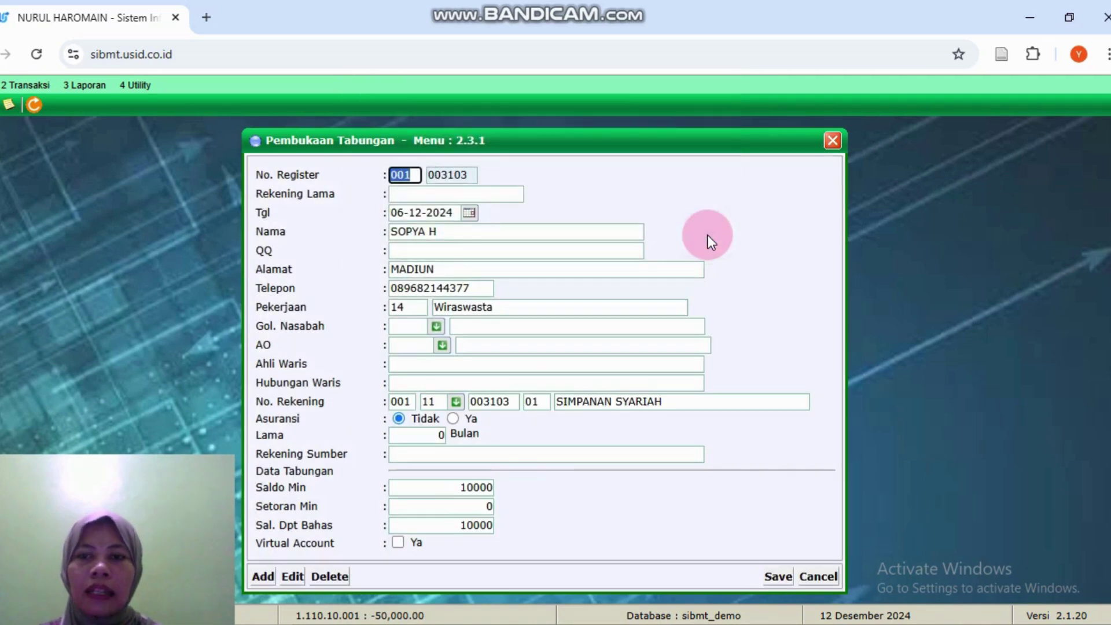
pyautogui.click(436, 326)
pyautogui.click(466, 390)
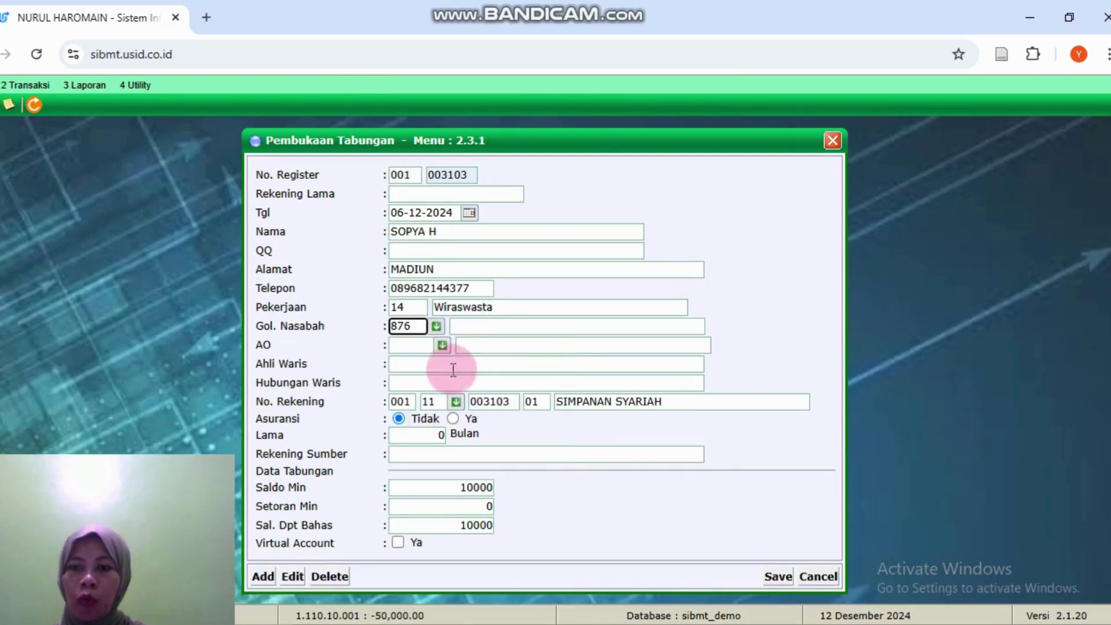
pyautogui.click(443, 346)
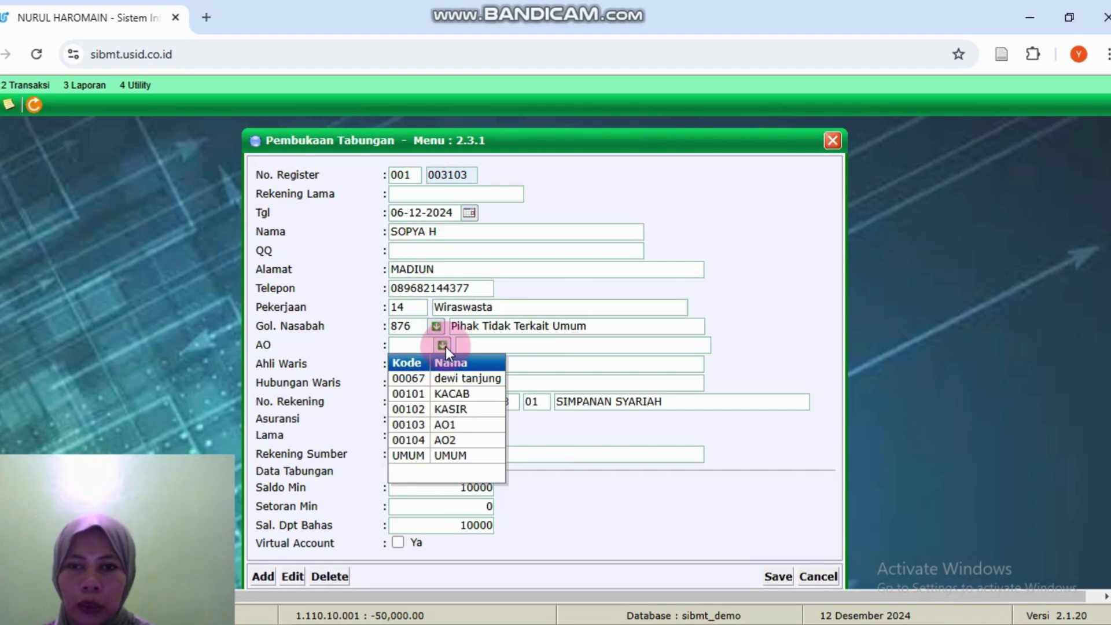
pyautogui.click(453, 451)
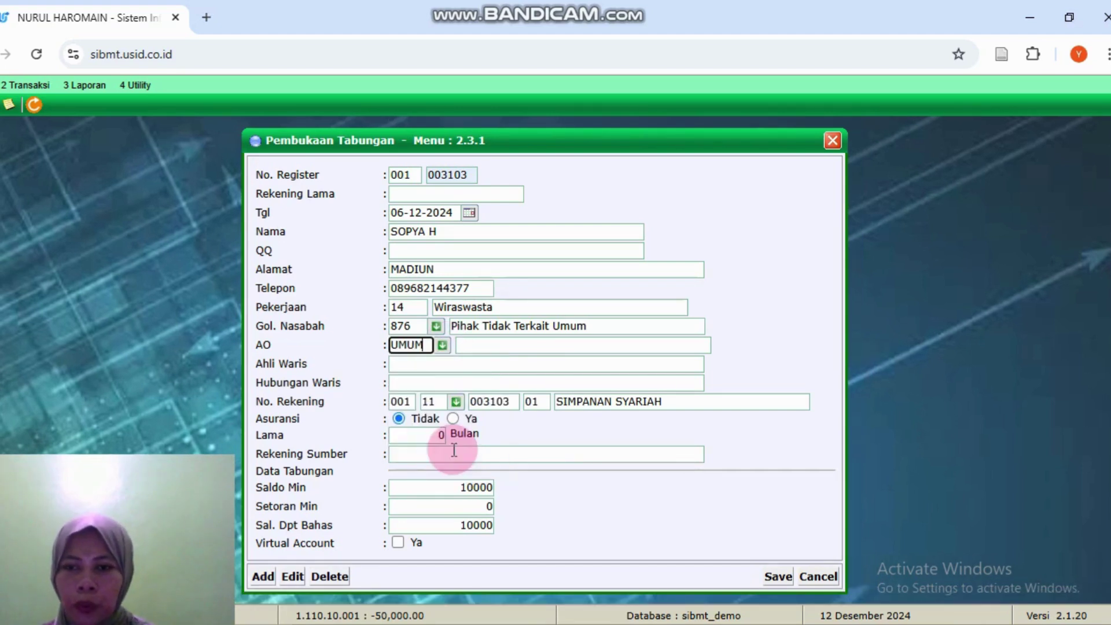
pyautogui.click(495, 487)
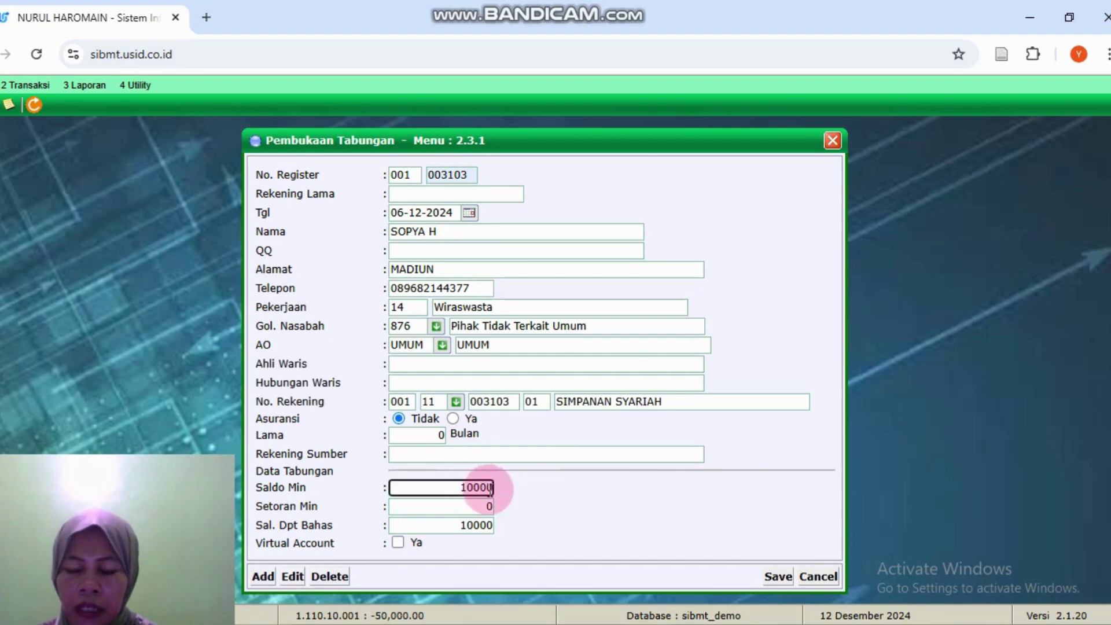
pyautogui.hotkey('shift', 'Left')
pyautogui.hotkey('shift', 'Left')
pyautogui.hotkey('shift', 'Left')
pyautogui.hotkey('shift', 'Left')
pyautogui.hotkey('shift', 'Left')
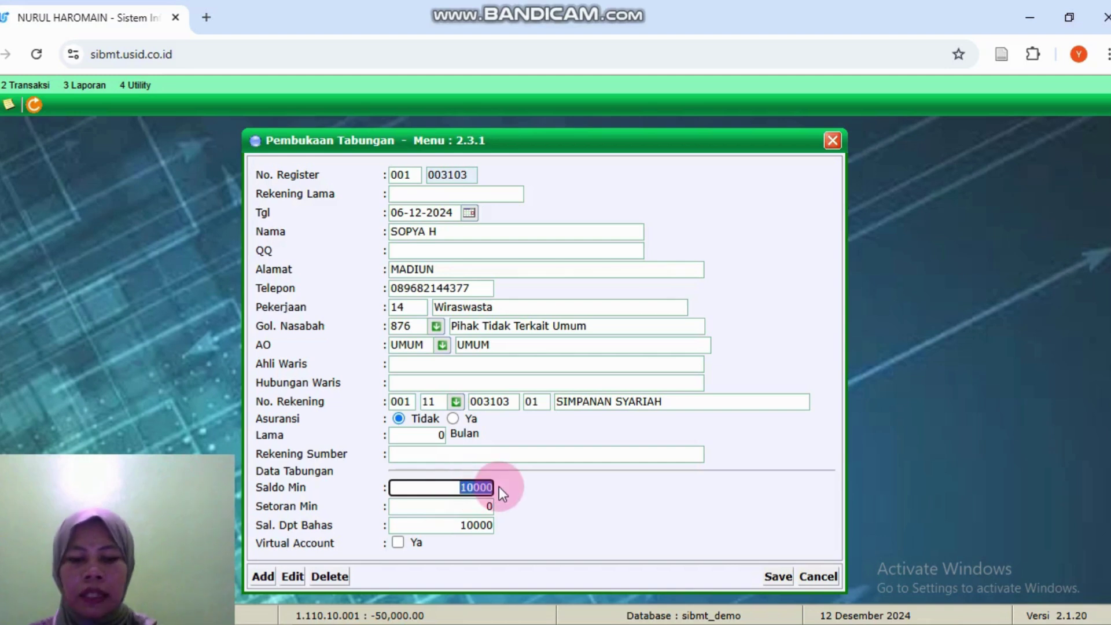
pyautogui.click(464, 461)
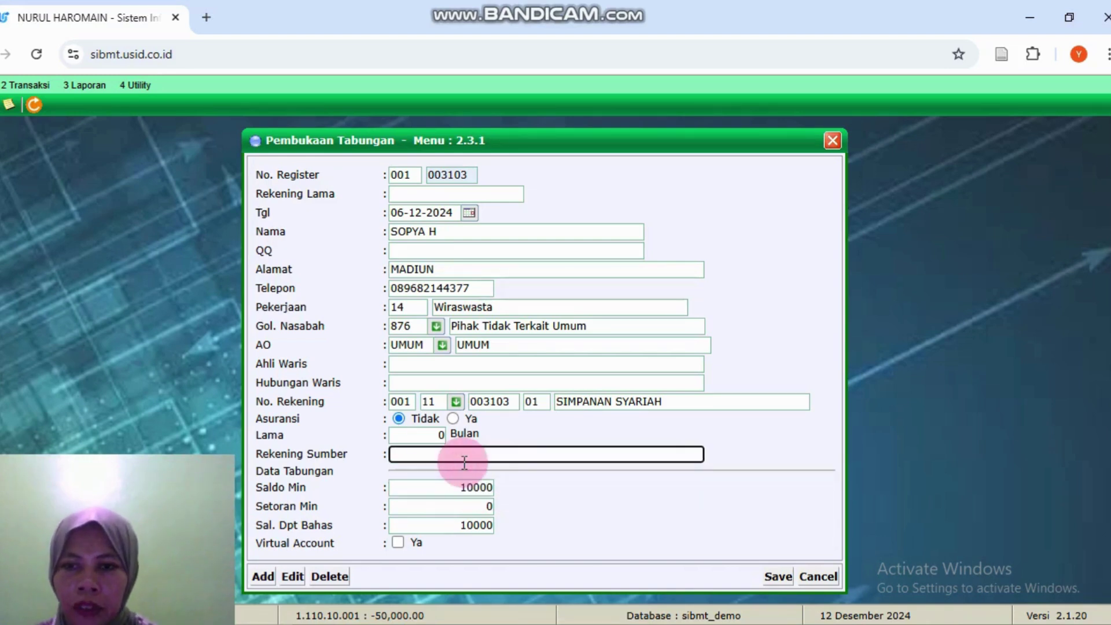
# Step: Enter heir and heir relationship 'anak', save the account, and accept the print prompt
pyautogui.click(455, 367)
pyautogui.write('anak')
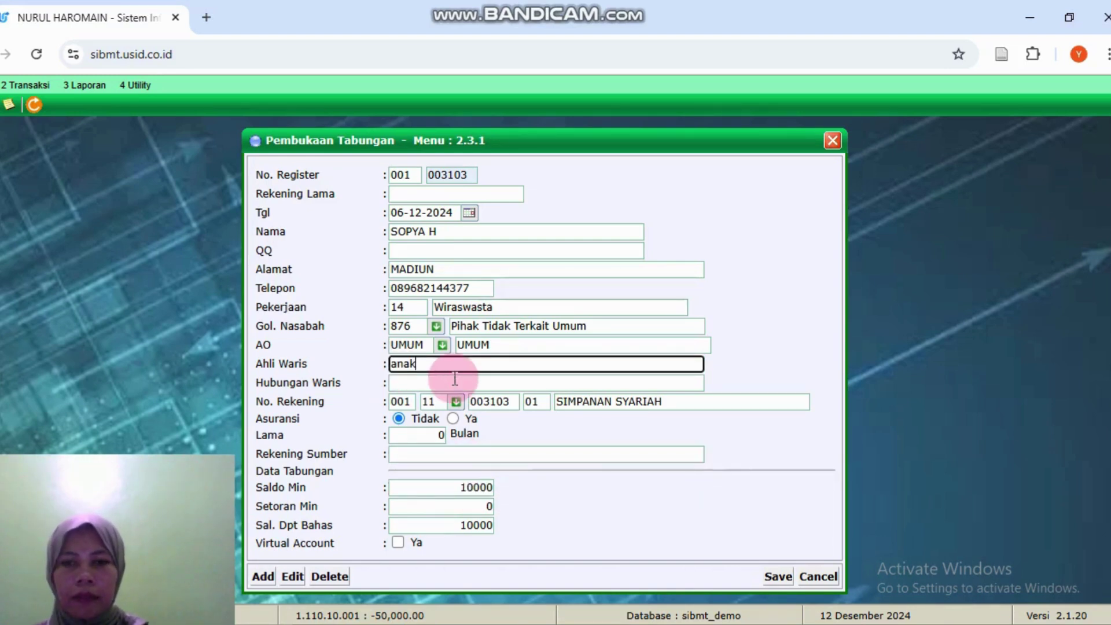
pyautogui.click(778, 575)
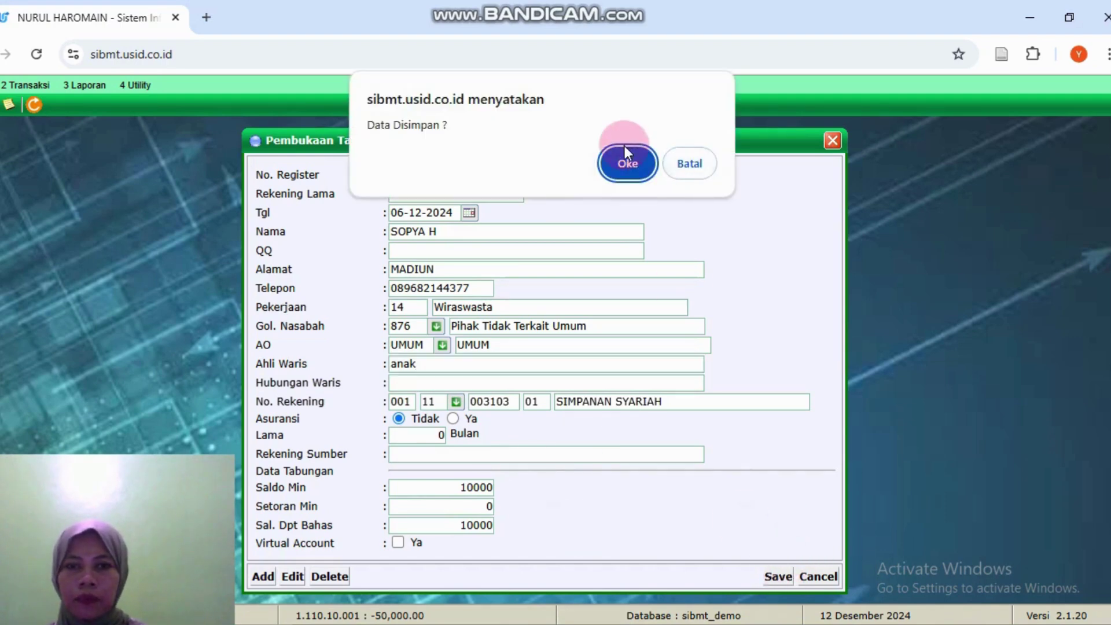
pyautogui.click(623, 162)
pyautogui.click(683, 192)
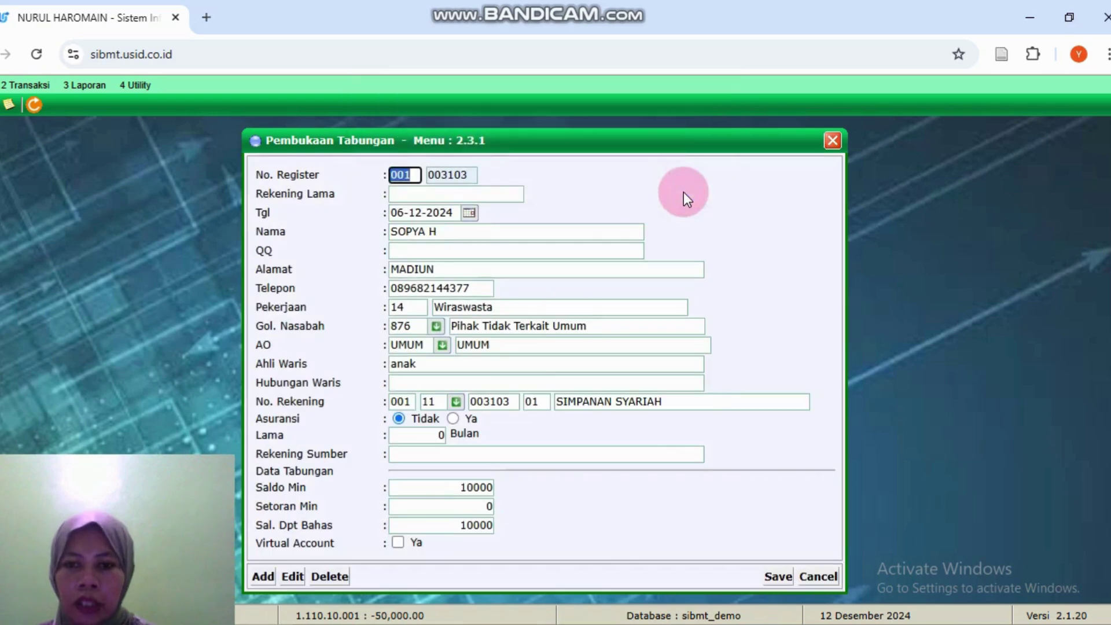
pyautogui.click(459, 383)
pyautogui.write('anak')
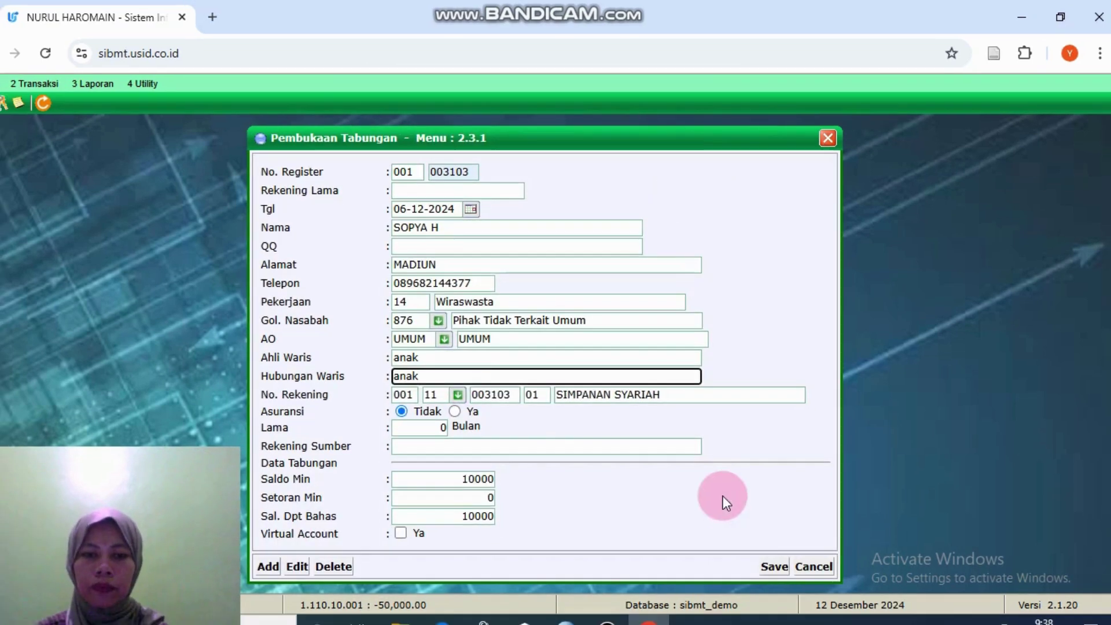
pyautogui.click(774, 572)
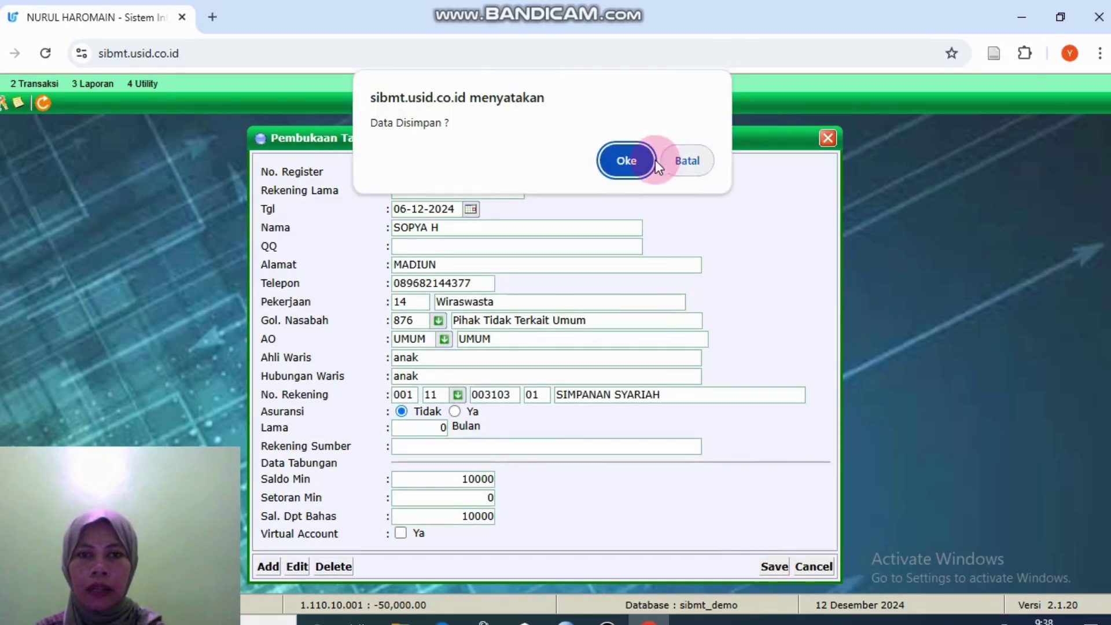
pyautogui.click(614, 156)
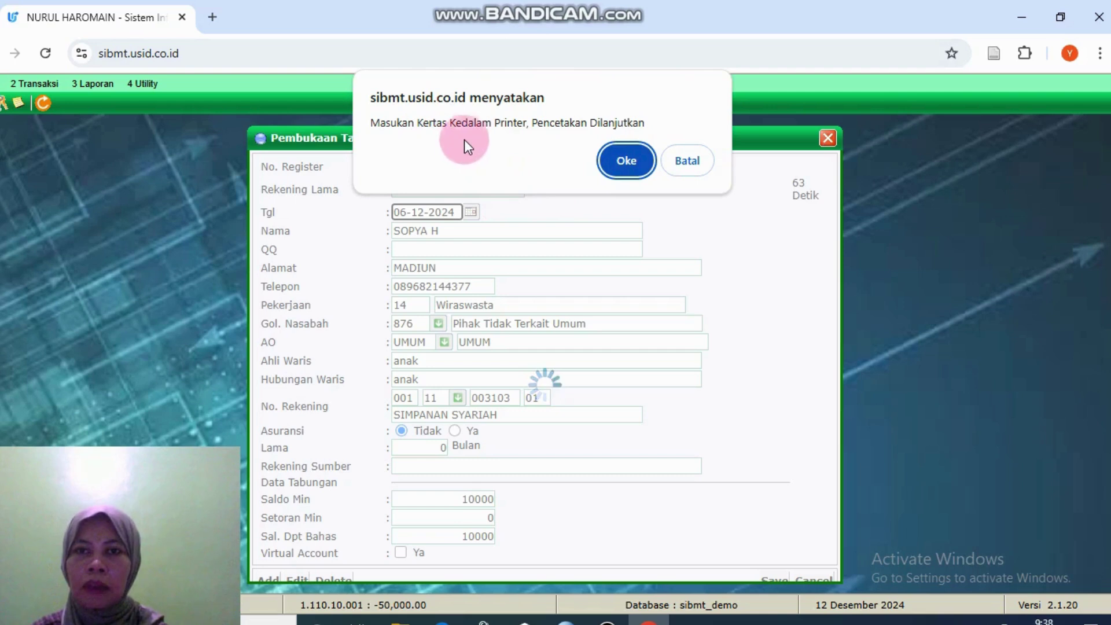
pyautogui.click(625, 154)
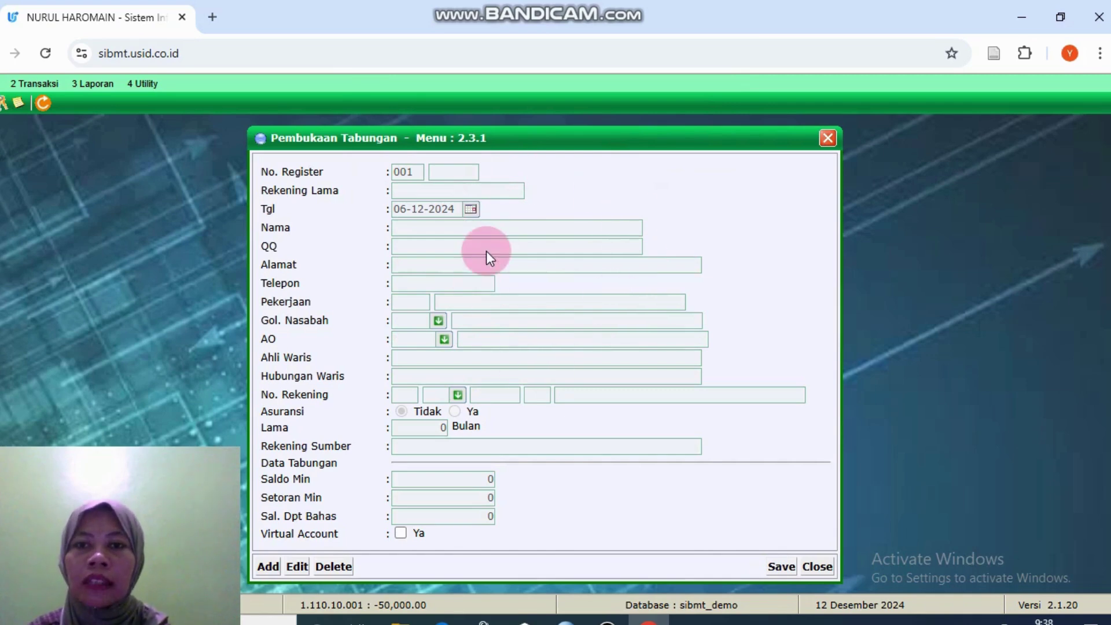
pyautogui.click(827, 139)
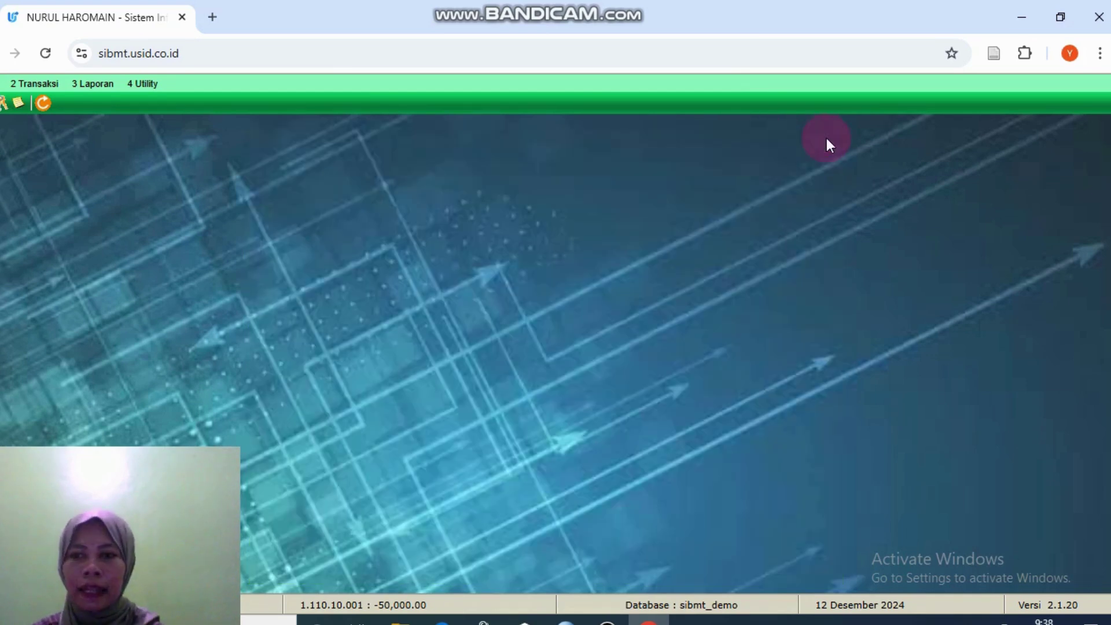
pyautogui.click(51, 84)
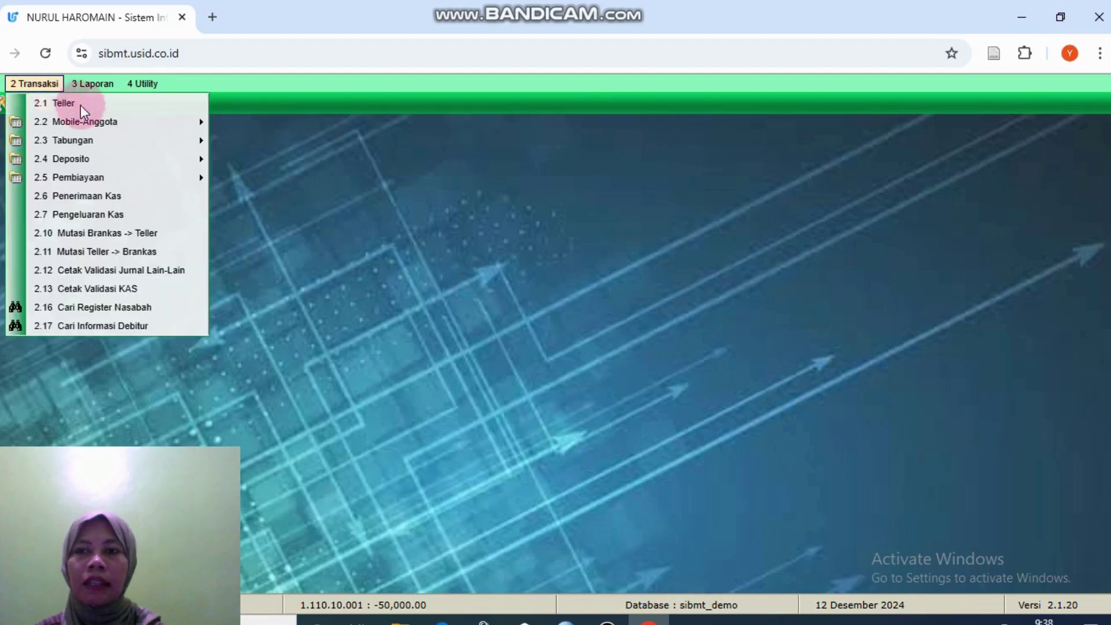
pyautogui.click(173, 307)
pyautogui.click(307, 177)
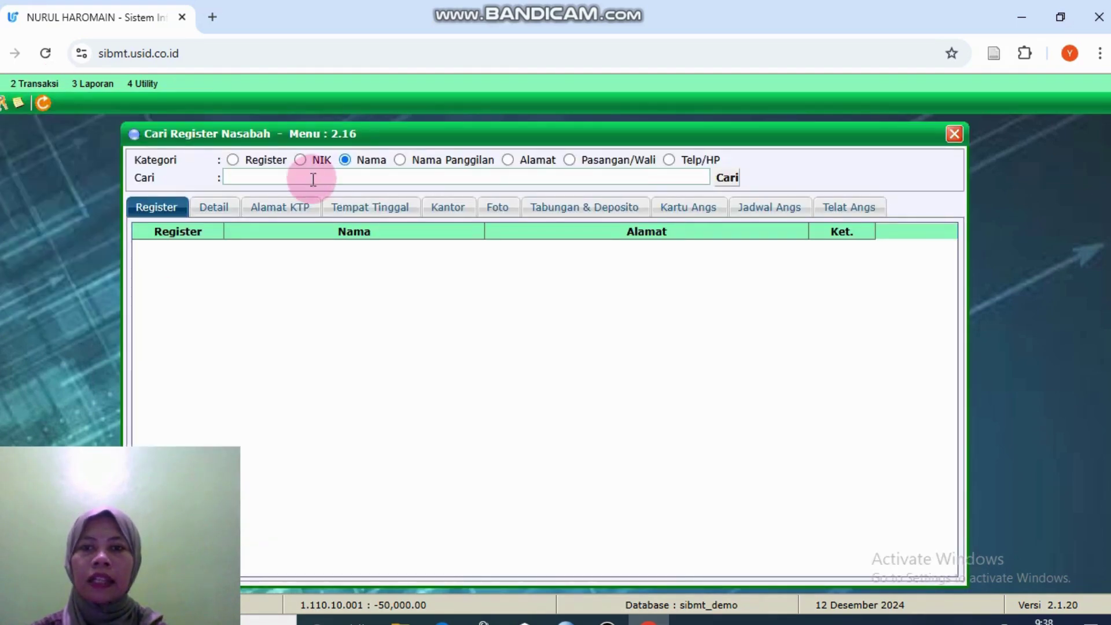
pyautogui.click(335, 203)
pyautogui.click(725, 179)
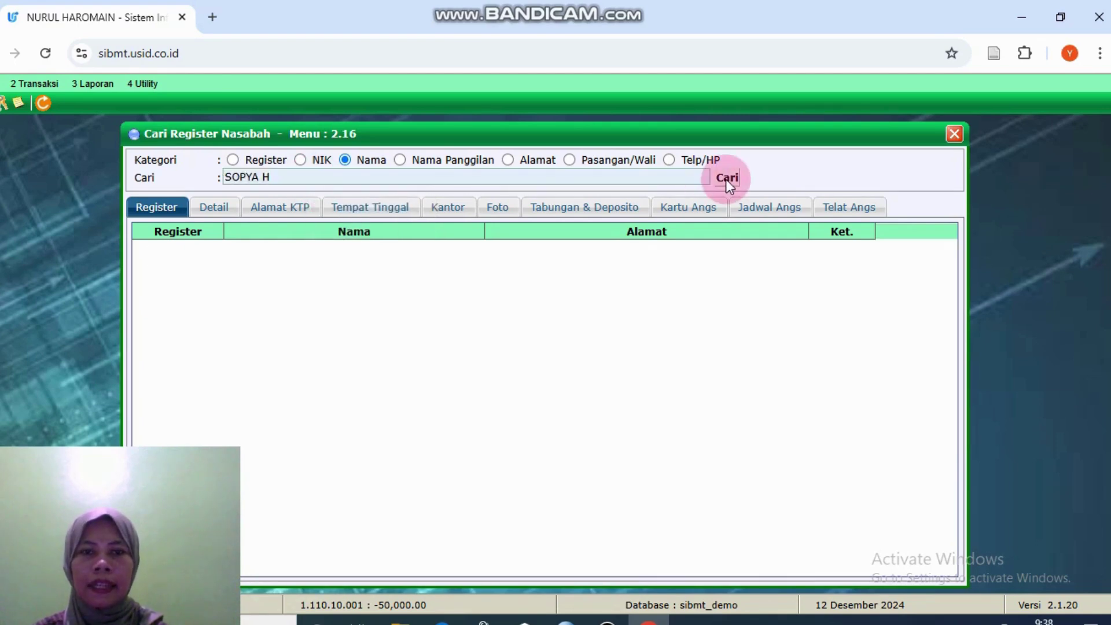
pyautogui.doubleClick(638, 264)
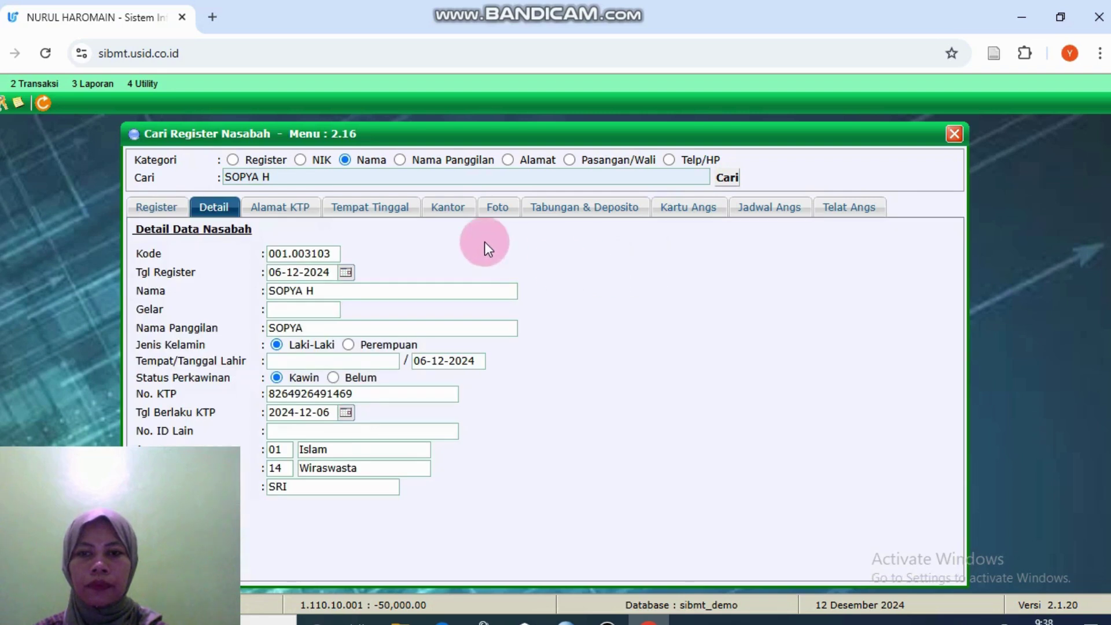
pyautogui.click(588, 208)
pyautogui.click(369, 269)
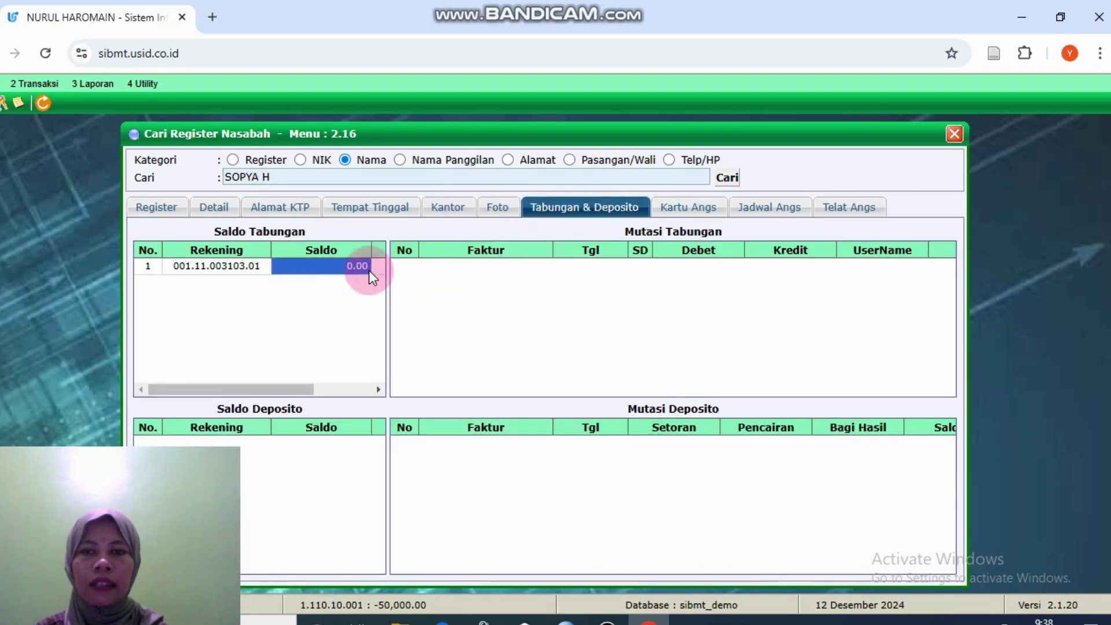
pyautogui.click(265, 264)
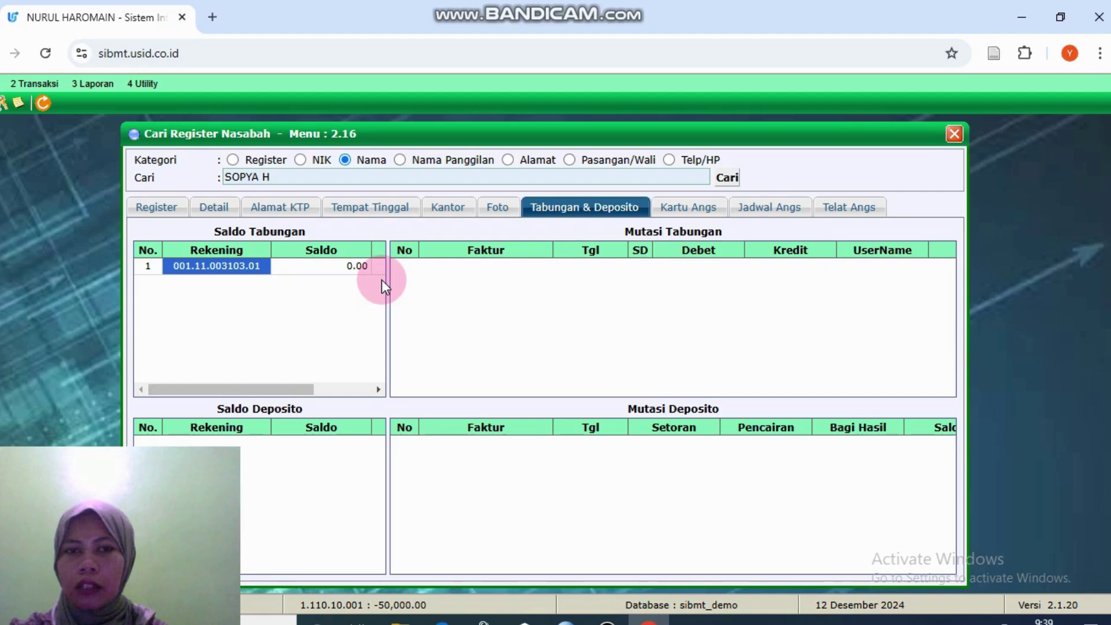
pyautogui.click(956, 135)
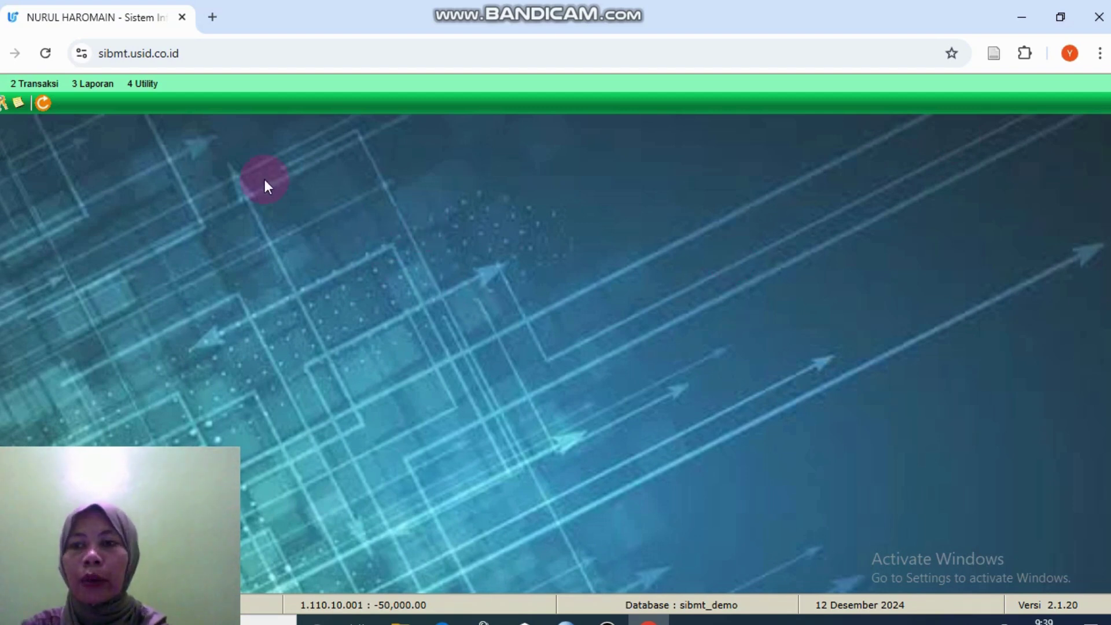
# Step: Open the Transaksi Teller form and load the new customer's 11 SIMPANAN SYARIAH savings account
pyautogui.click(41, 82)
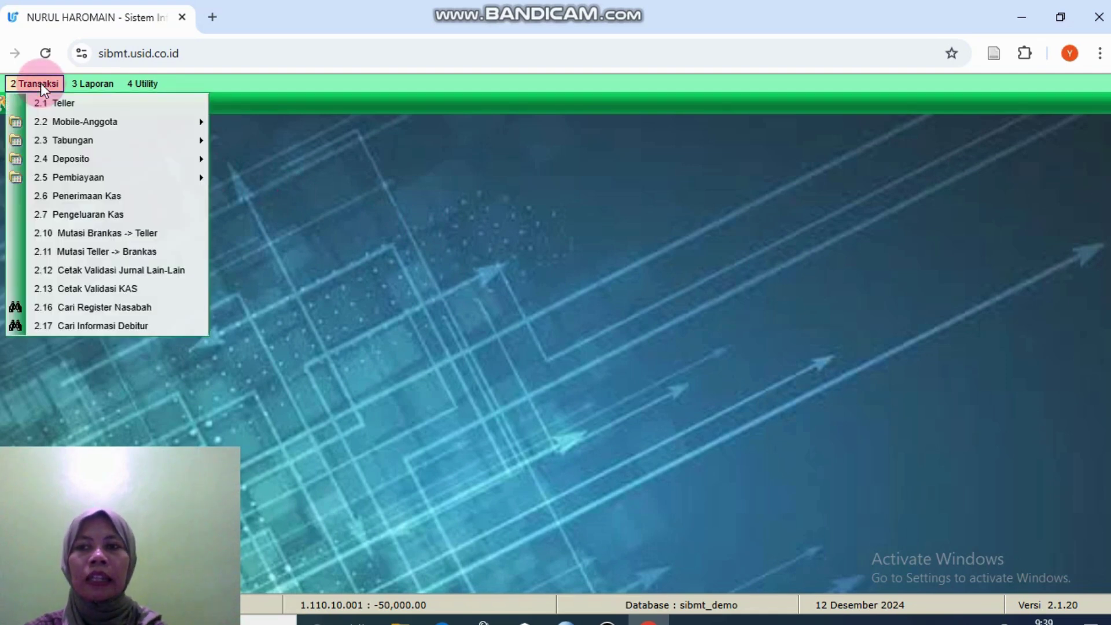
pyautogui.click(63, 103)
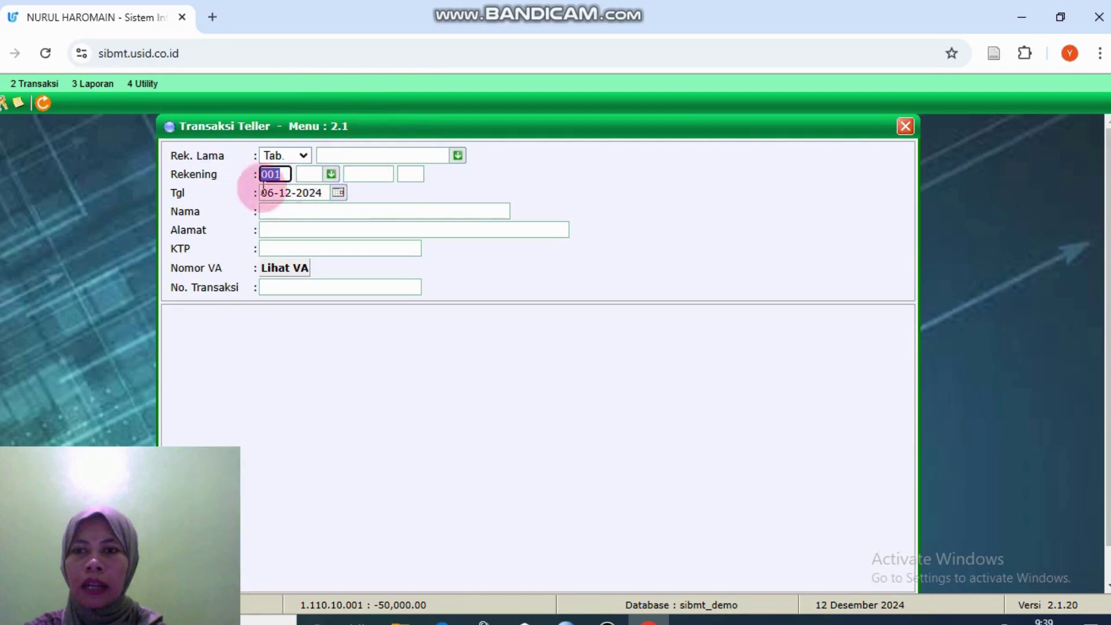
pyautogui.click(335, 175)
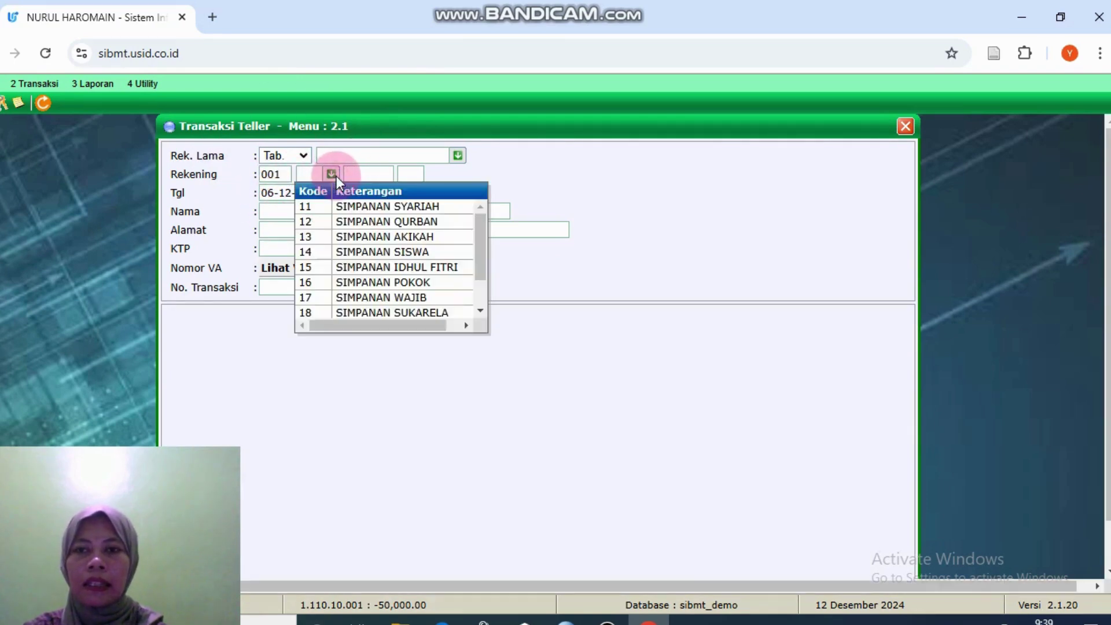
pyautogui.click(347, 207)
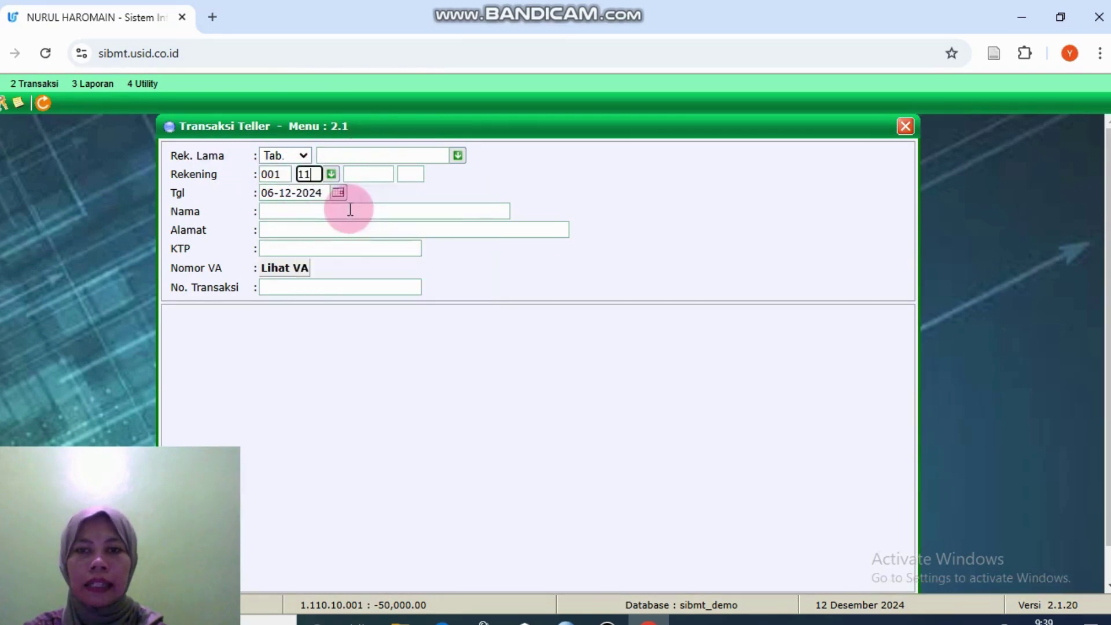
pyautogui.click(358, 176)
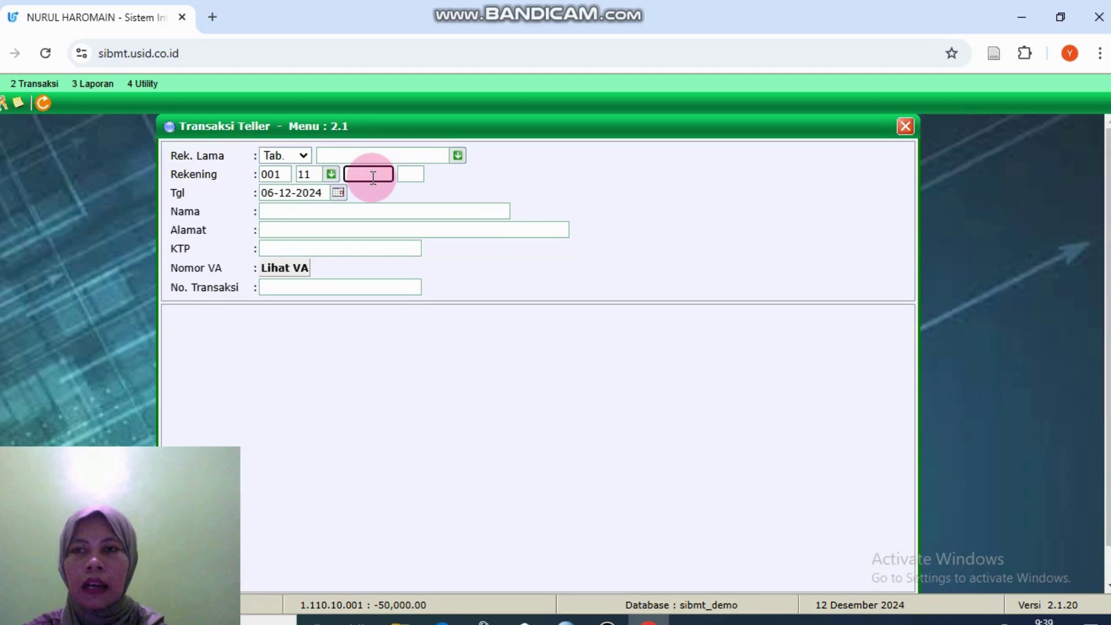
pyautogui.write('000000')
pyautogui.press('BackSpace')
pyautogui.press('BackSpace')
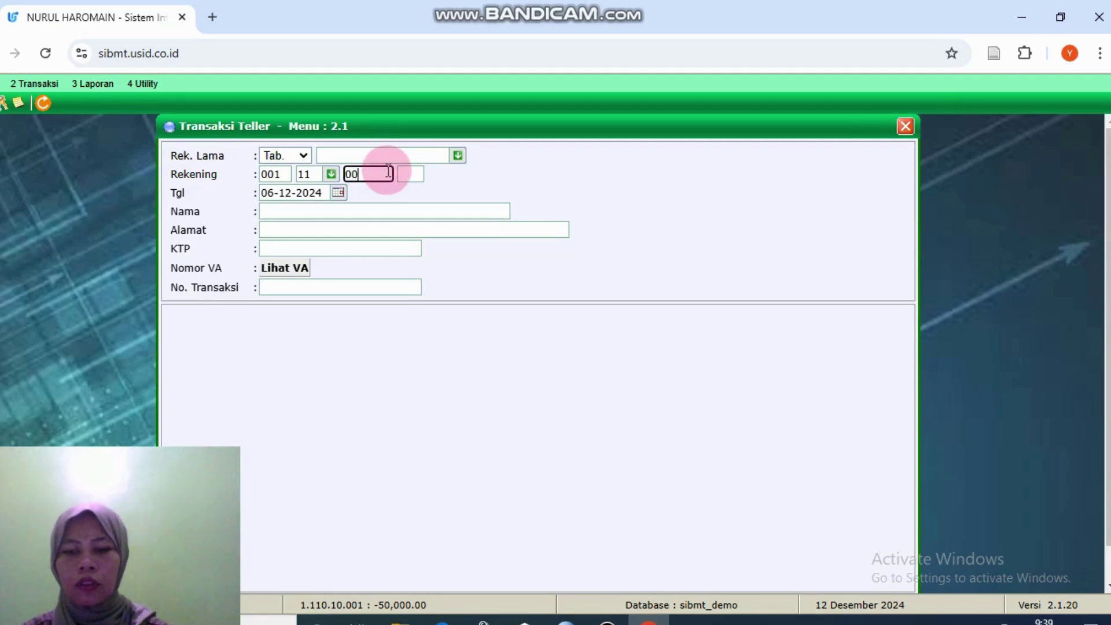
pyautogui.write('03')
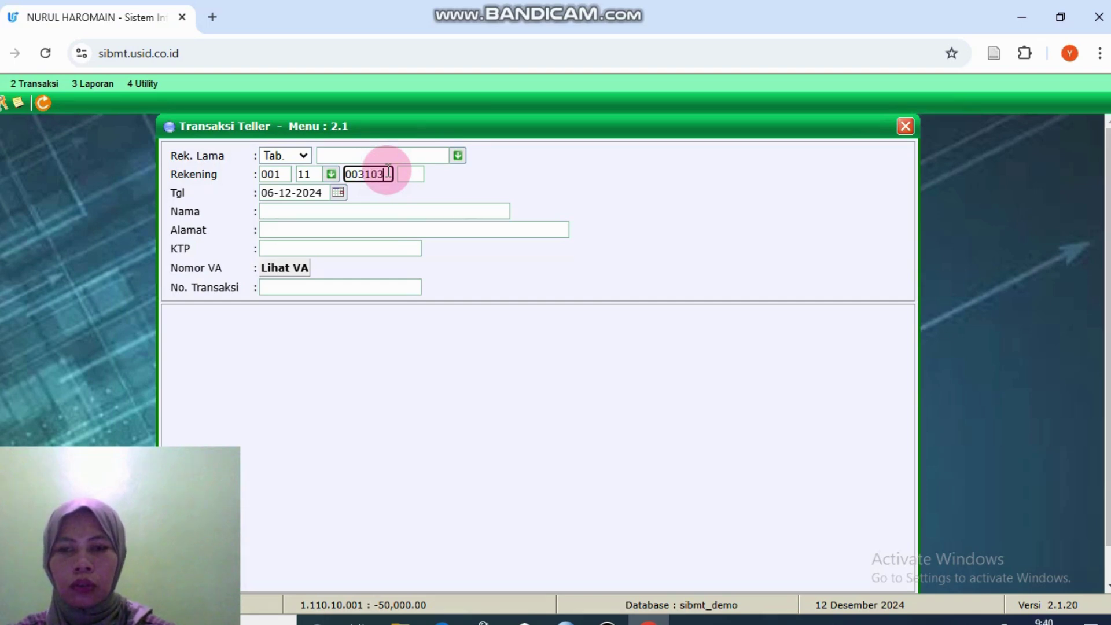
pyautogui.click(416, 179)
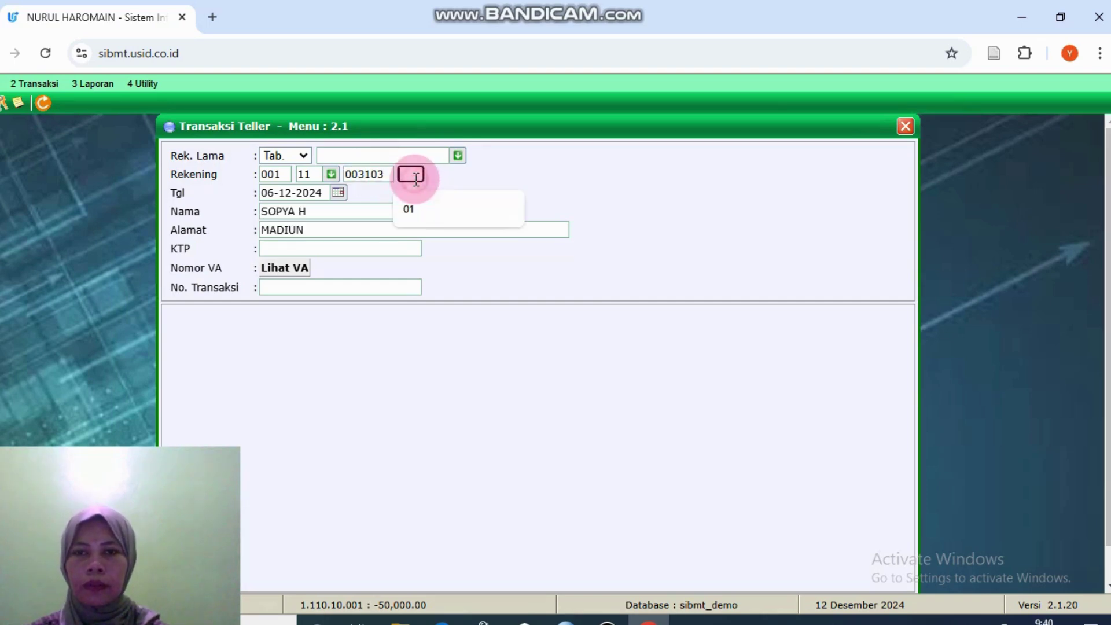
pyautogui.write('01')
pyautogui.click(415, 208)
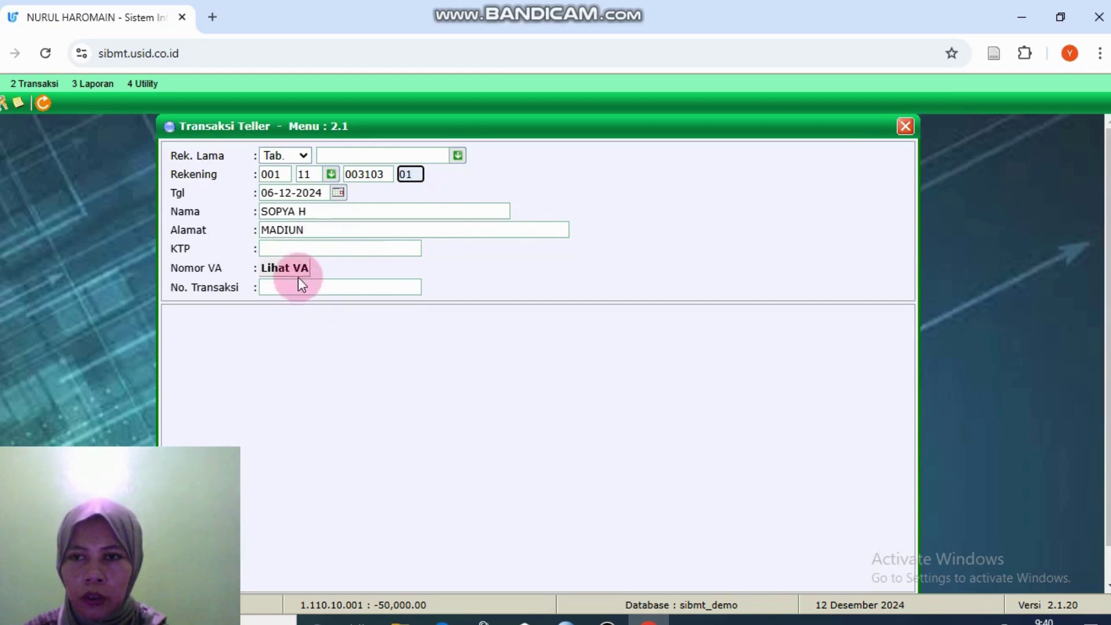
pyautogui.click(314, 287)
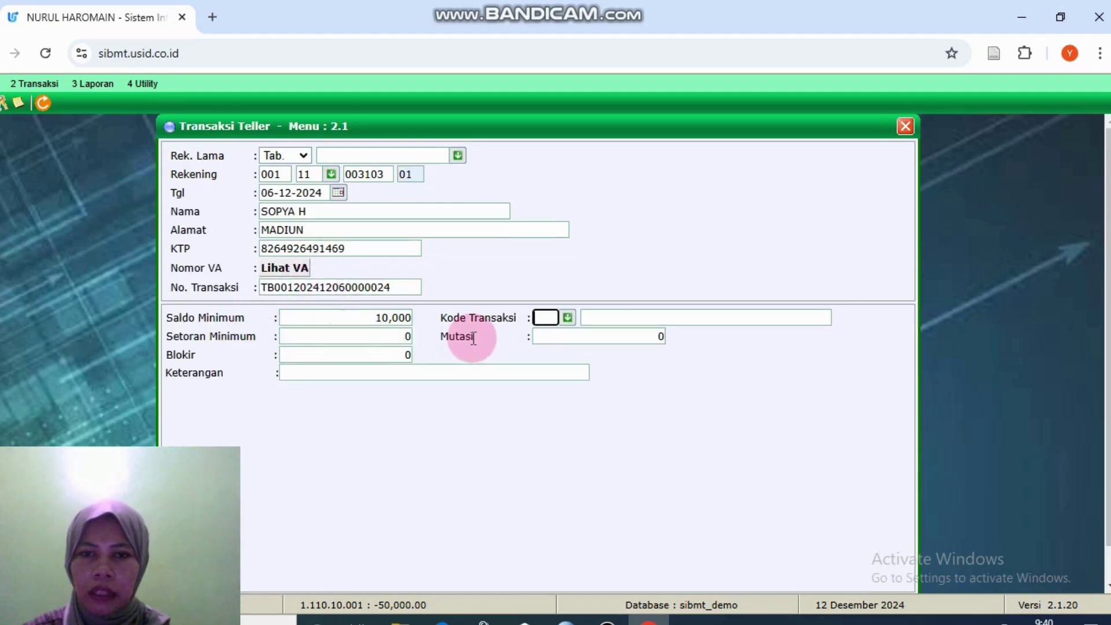
# Step: Choose transaction type 01 Setoran Tunai with a mutasi of 50000000
pyautogui.click(564, 320)
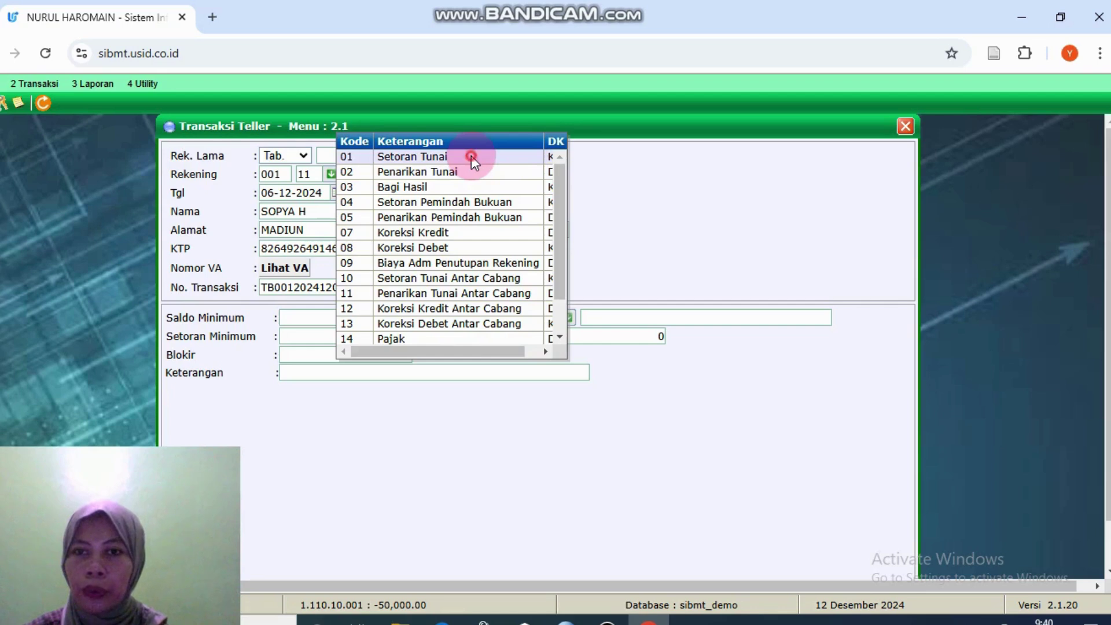
pyautogui.click(471, 156)
pyautogui.click(607, 313)
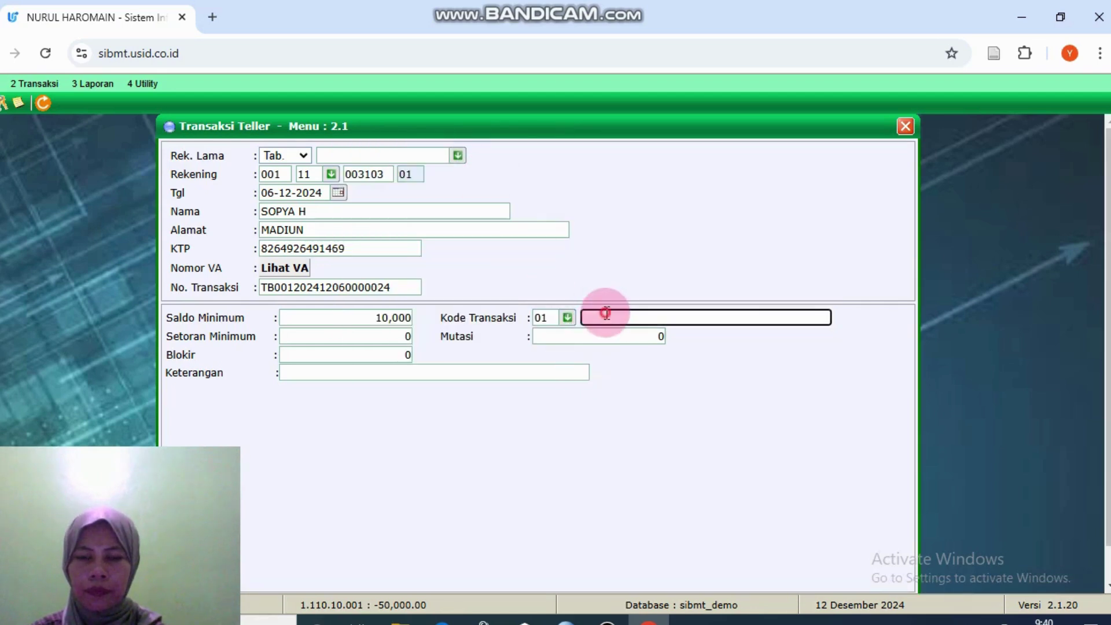
pyautogui.click(635, 340)
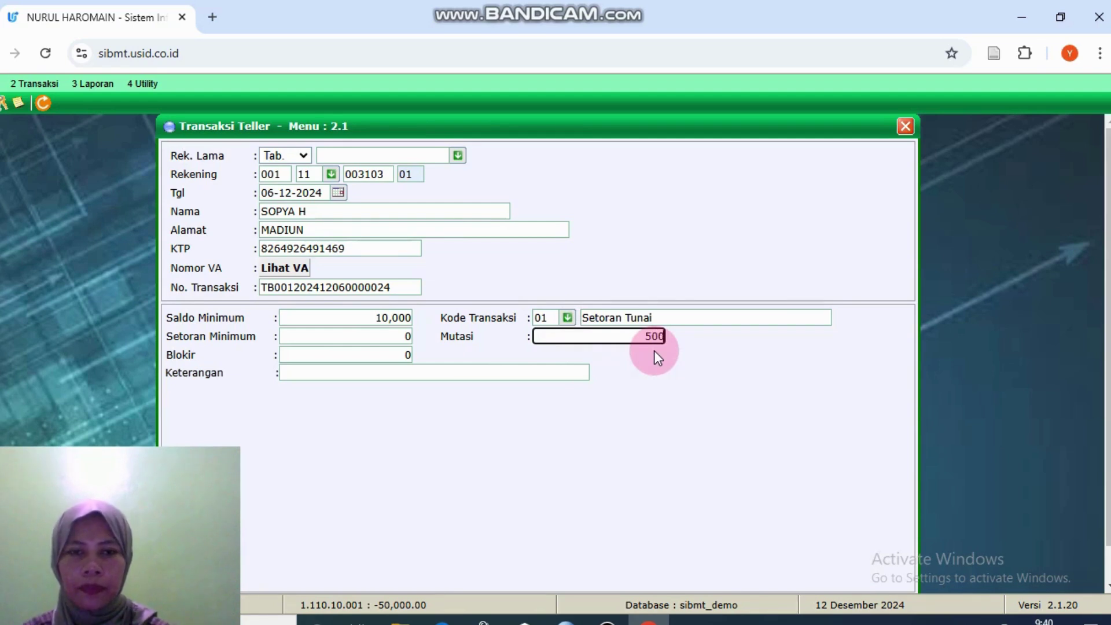
pyautogui.write('50000000')
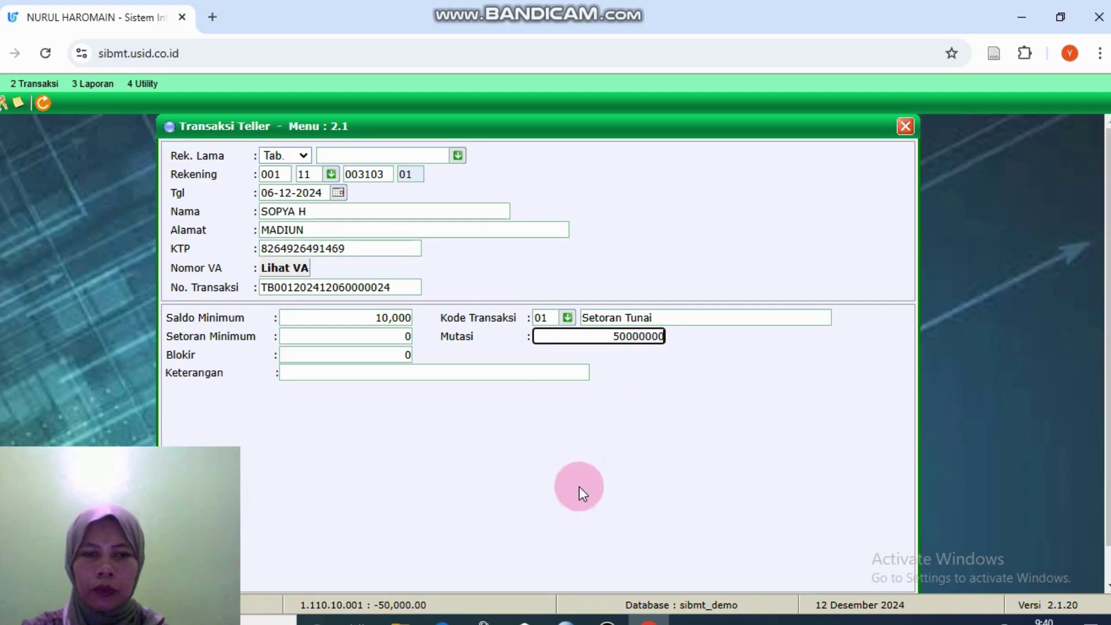
pyautogui.scroll(-2, 983, 463)
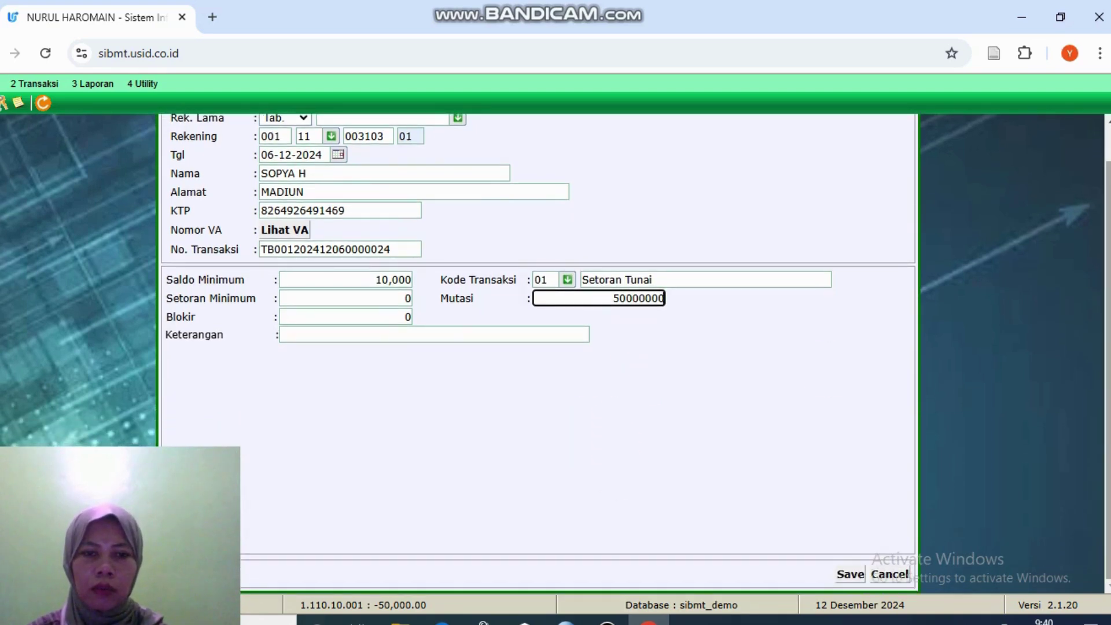
# Step: Save the 50,000,000 cash deposit, accept the fee and validation prompts, and close passbook printing
pyautogui.click(860, 575)
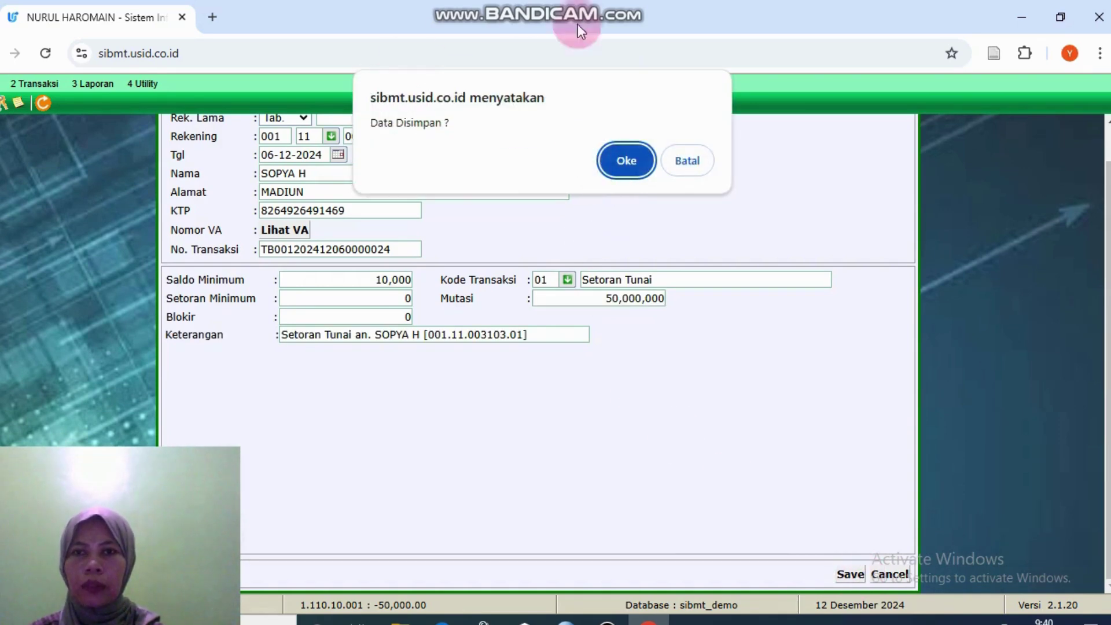
pyautogui.click(613, 165)
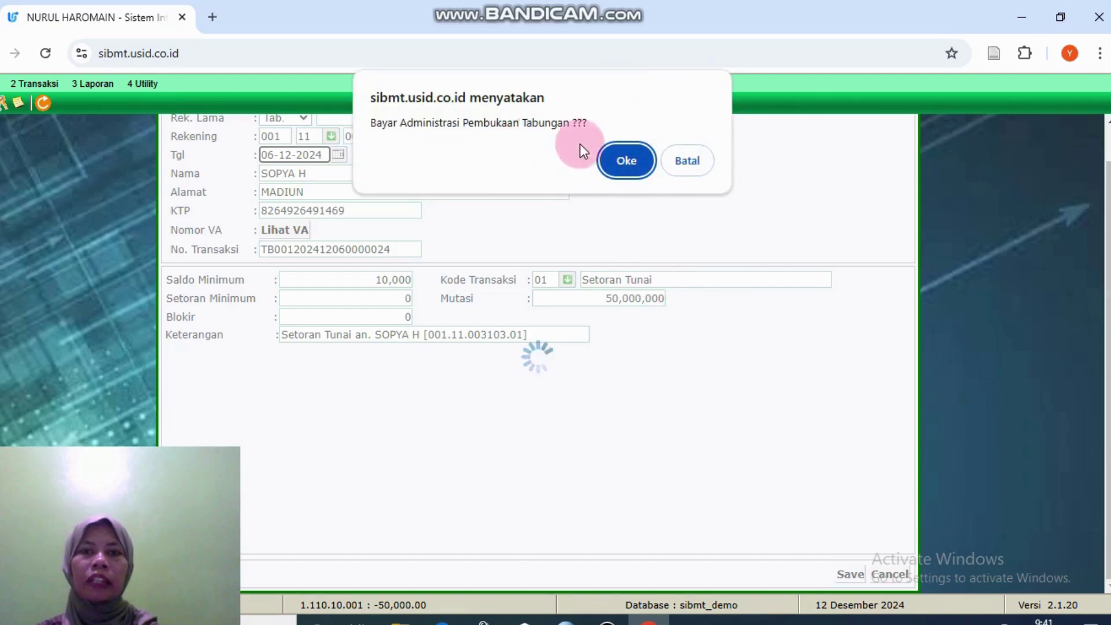
pyautogui.click(622, 159)
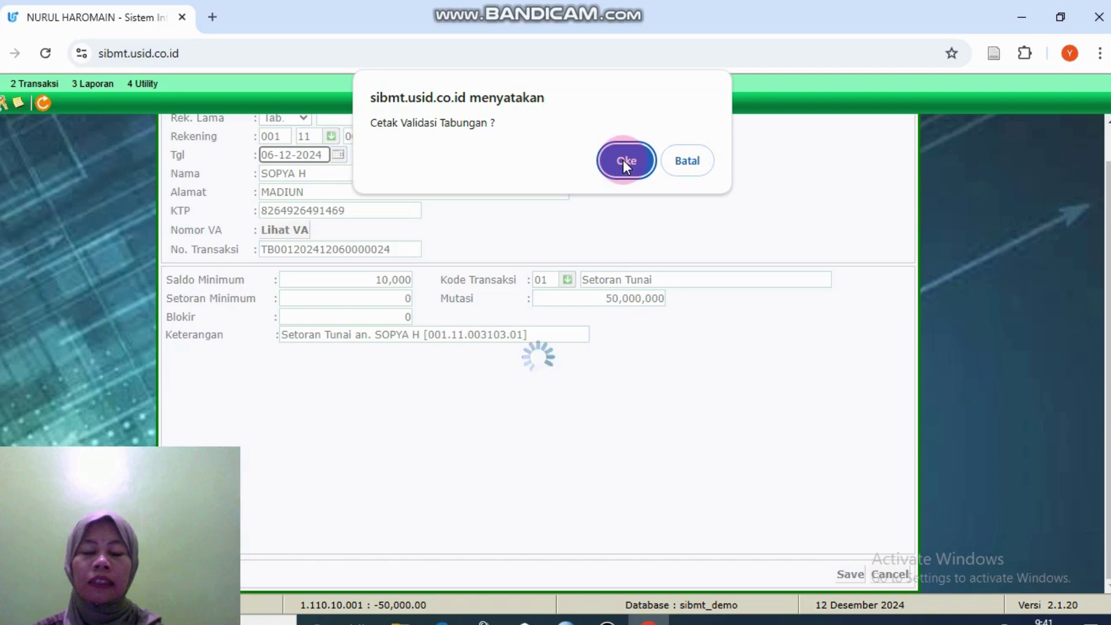
pyautogui.click(622, 160)
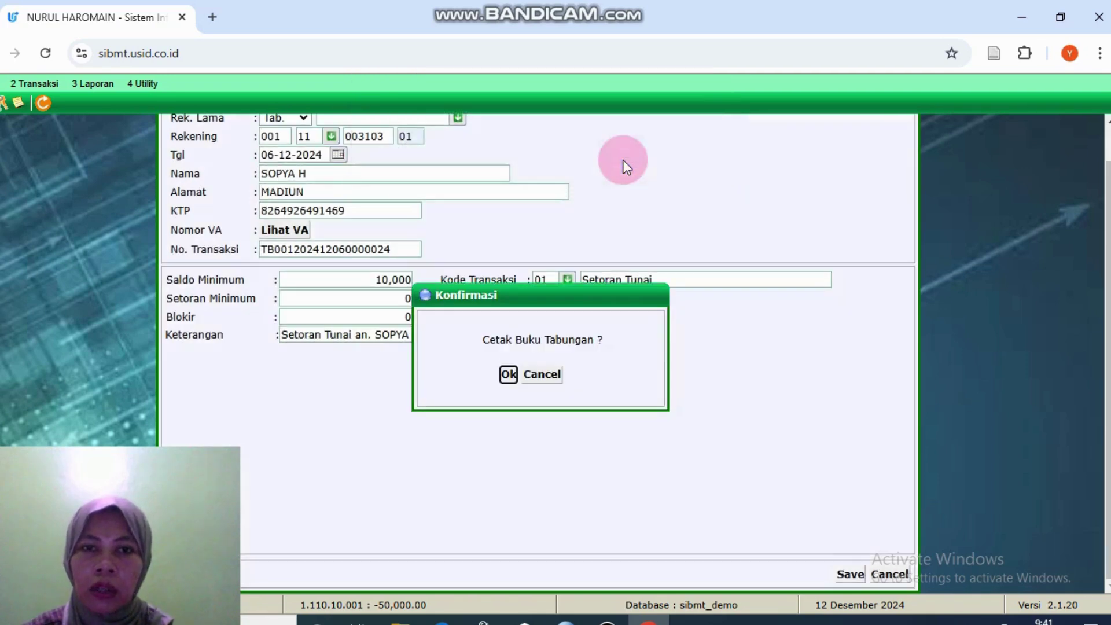
pyautogui.click(510, 377)
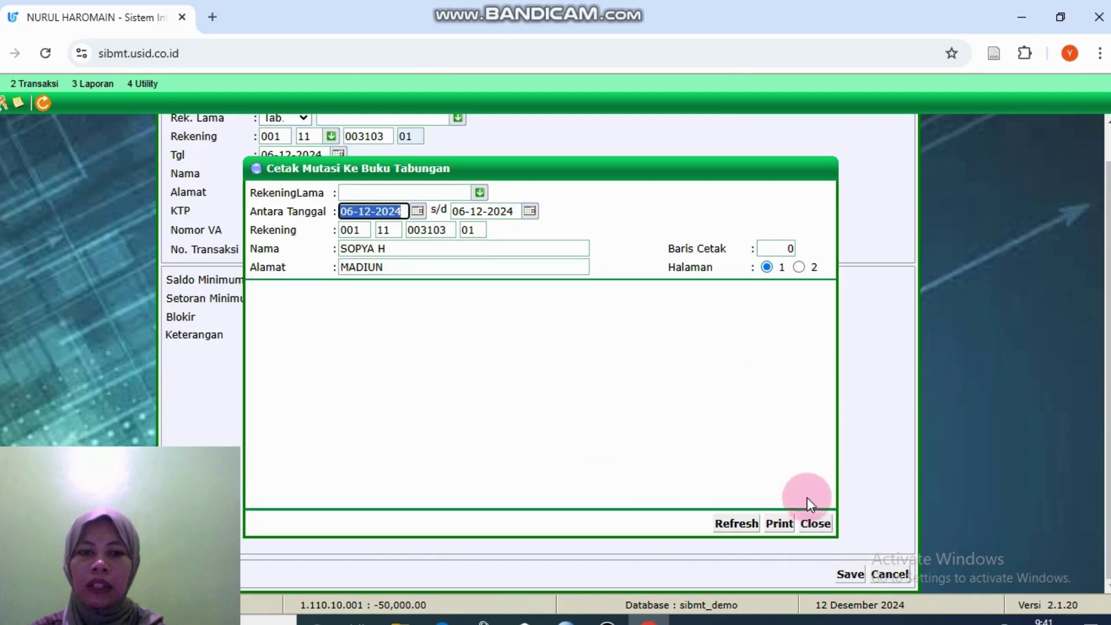
pyautogui.click(816, 523)
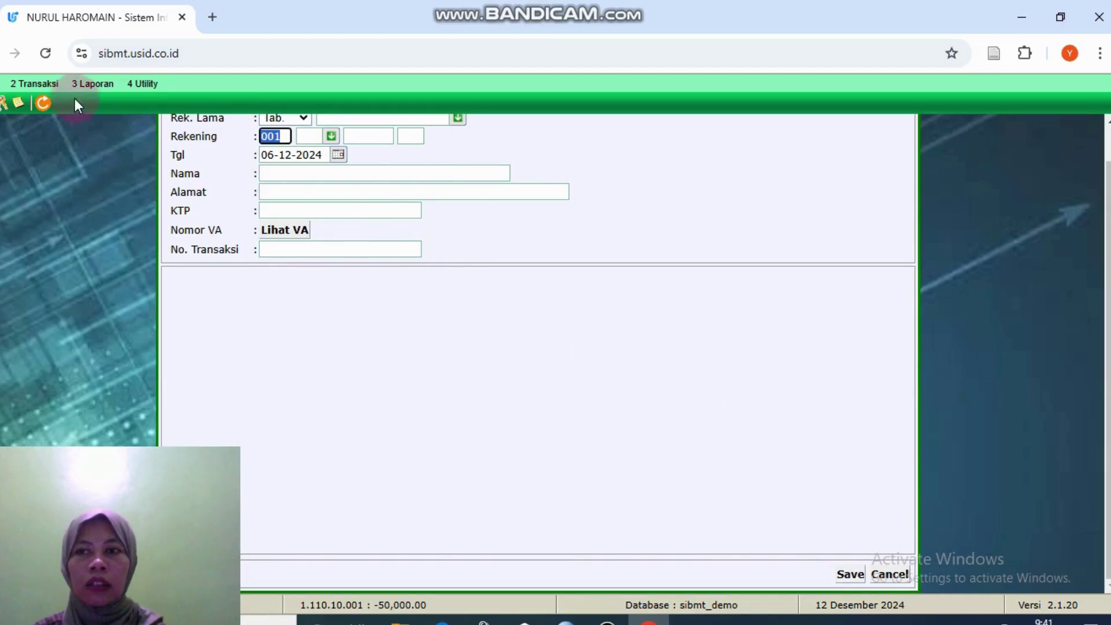
pyautogui.click(54, 83)
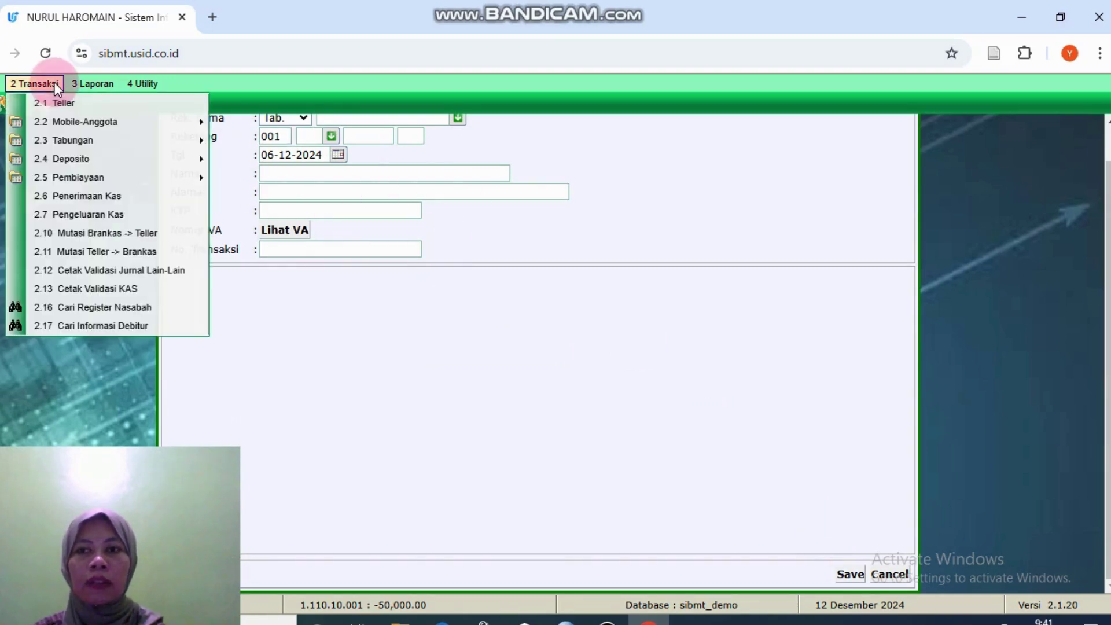
# Step: Search Cari Register Nasabah by name and open the new customer's record
pyautogui.click(193, 303)
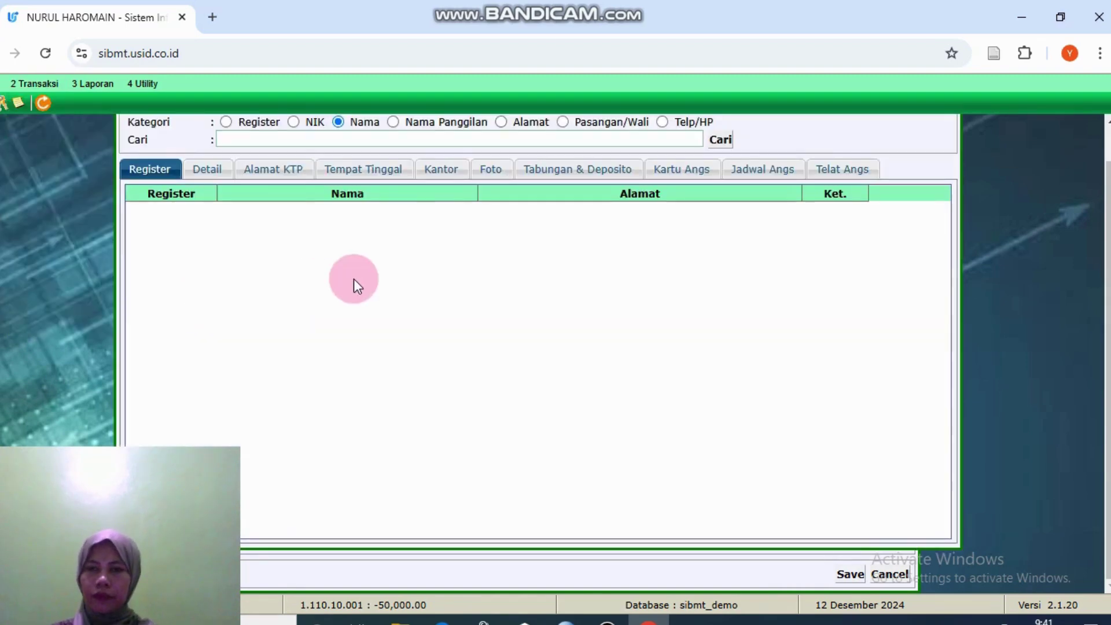
pyautogui.click(387, 143)
pyautogui.click(386, 164)
pyautogui.press('Tab')
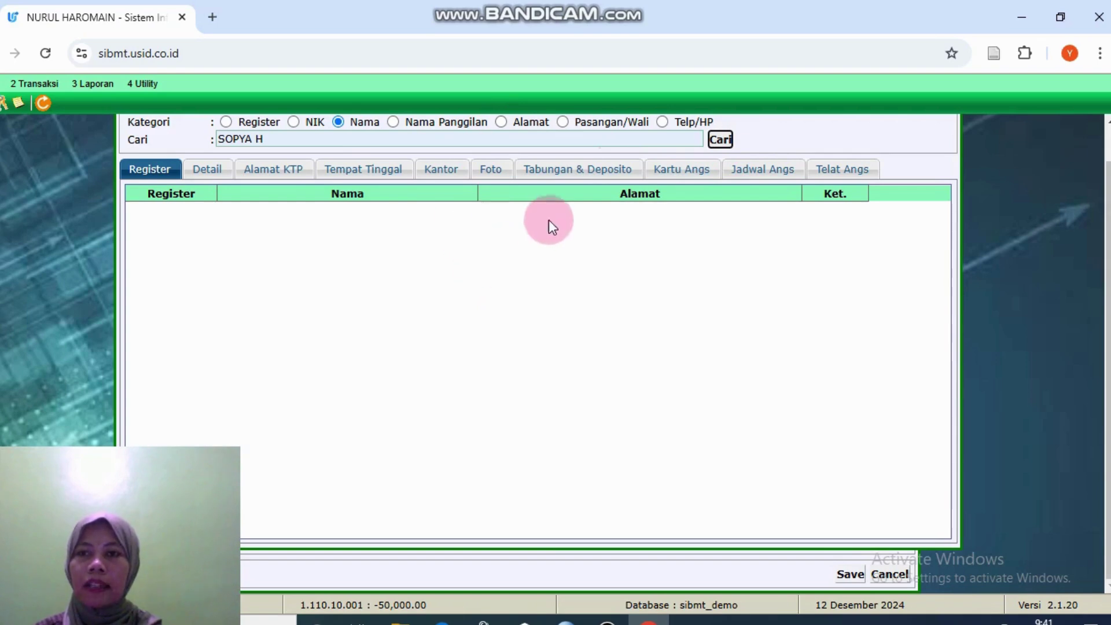
pyautogui.click(719, 138)
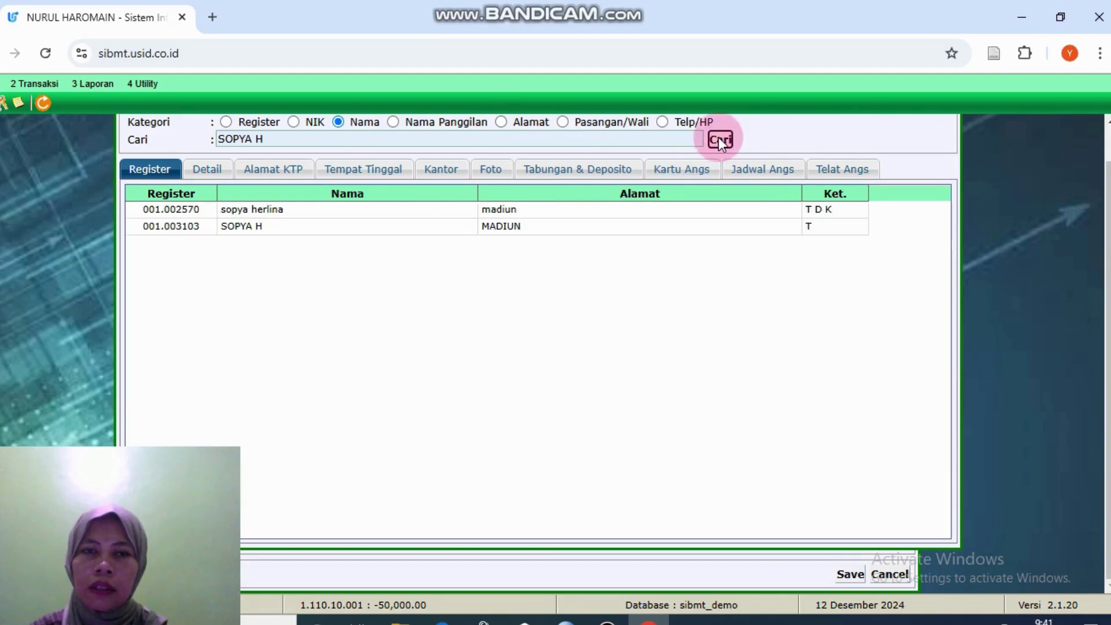
pyautogui.doubleClick(511, 228)
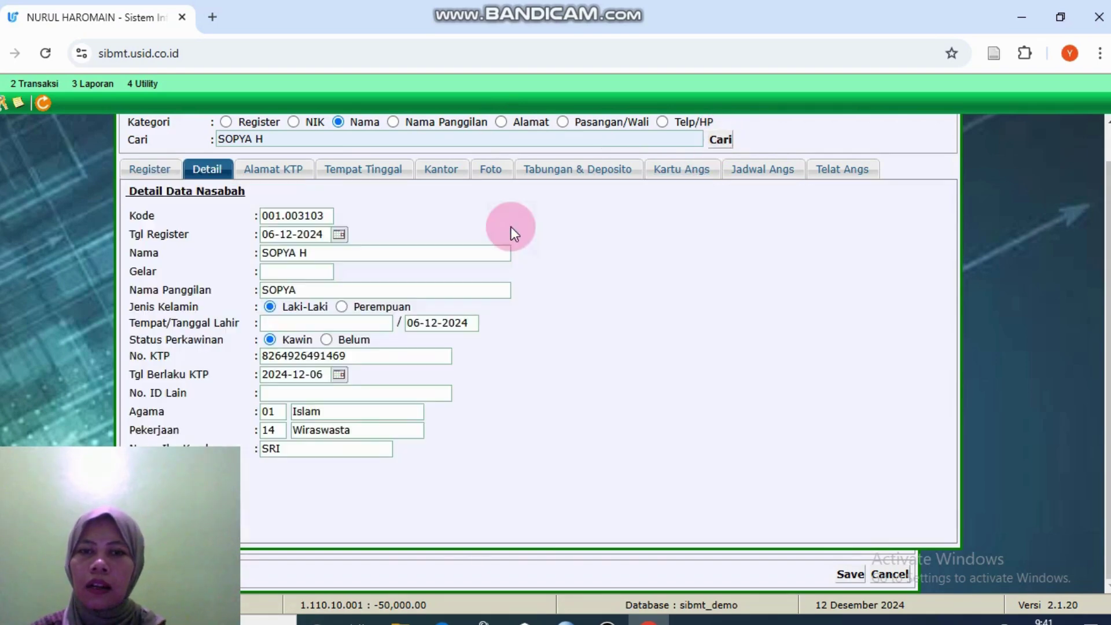
# Step: Check the 50,000,000.00 savings balance on the Tabungan & Deposito tab, then close the lookup
pyautogui.click(598, 171)
pyautogui.click(276, 228)
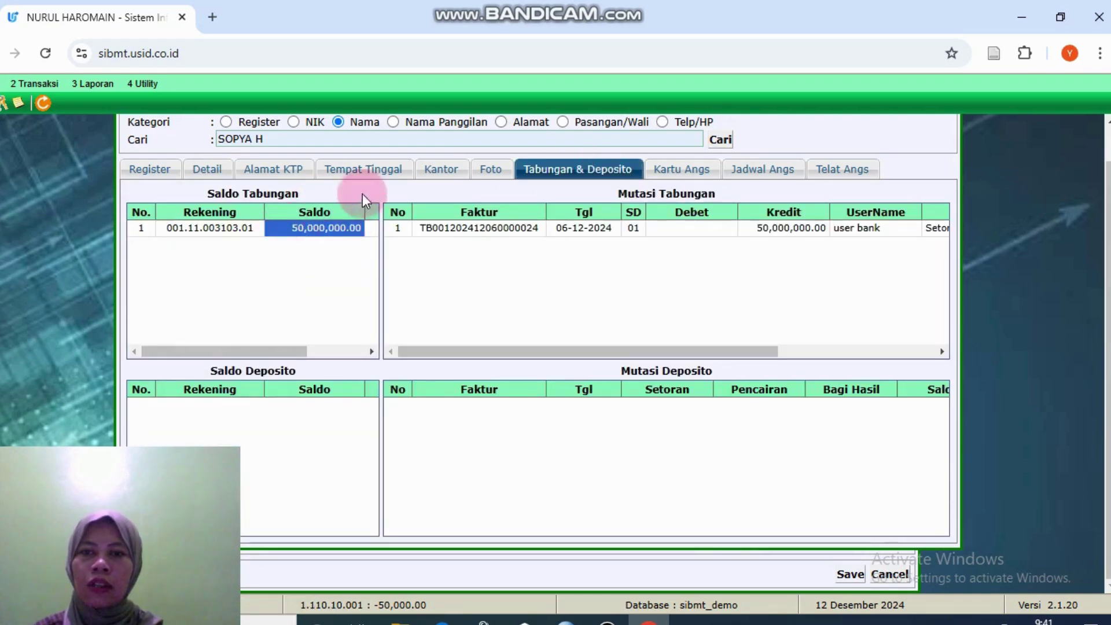
pyautogui.moveTo(761, 354); pyautogui.dragTo(869, 342)
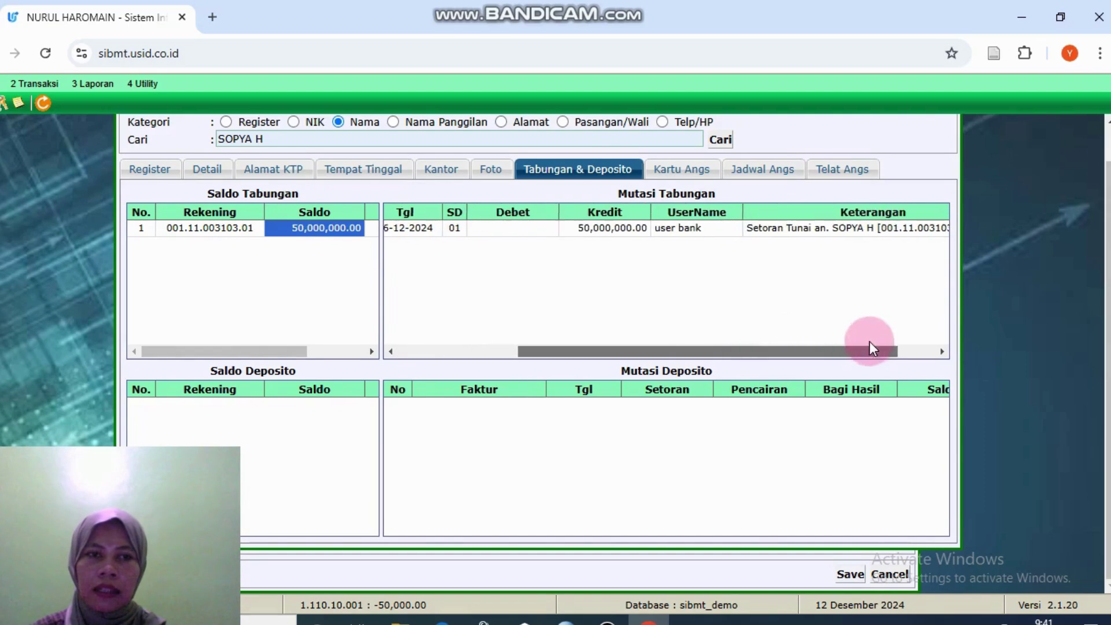
pyautogui.moveTo(762, 353); pyautogui.dragTo(660, 355)
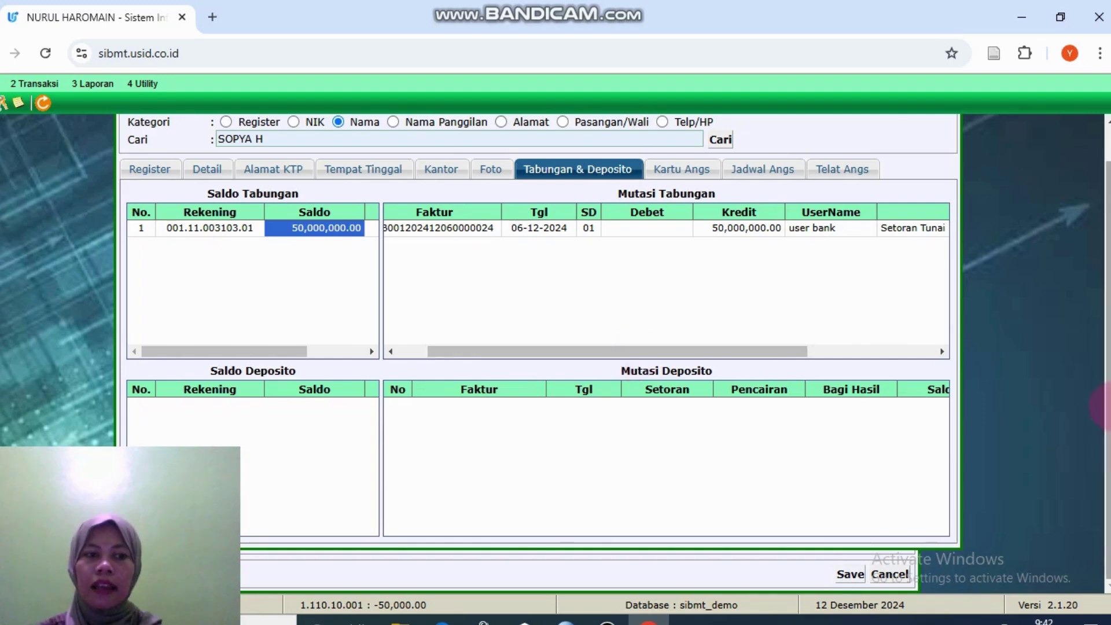
pyautogui.moveTo(1105, 371); pyautogui.dragTo(1105, 338)
pyautogui.click(867, 351)
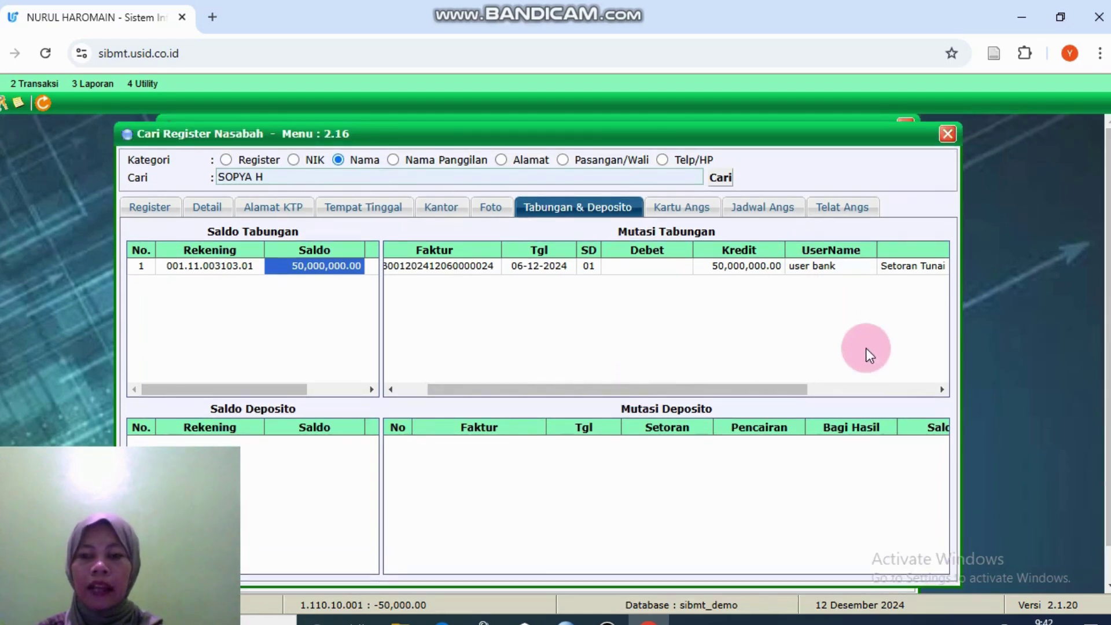
pyautogui.click(948, 135)
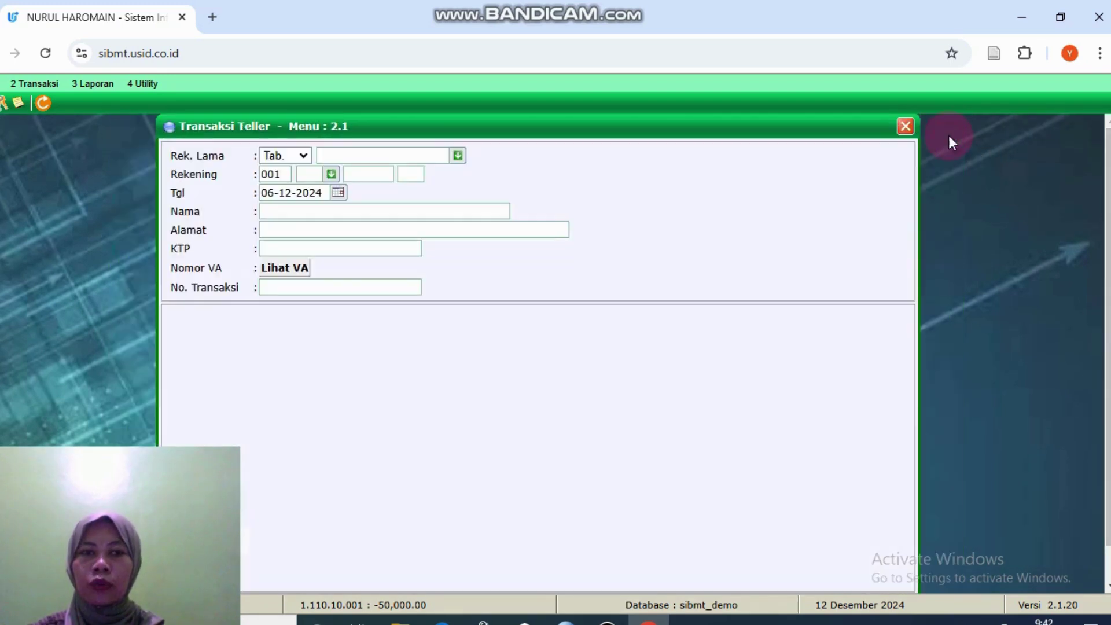
# Step: Close the teller form, open 2.3.2 Transfer Antar Rekening, and enter the source account starting 001
pyautogui.click(909, 129)
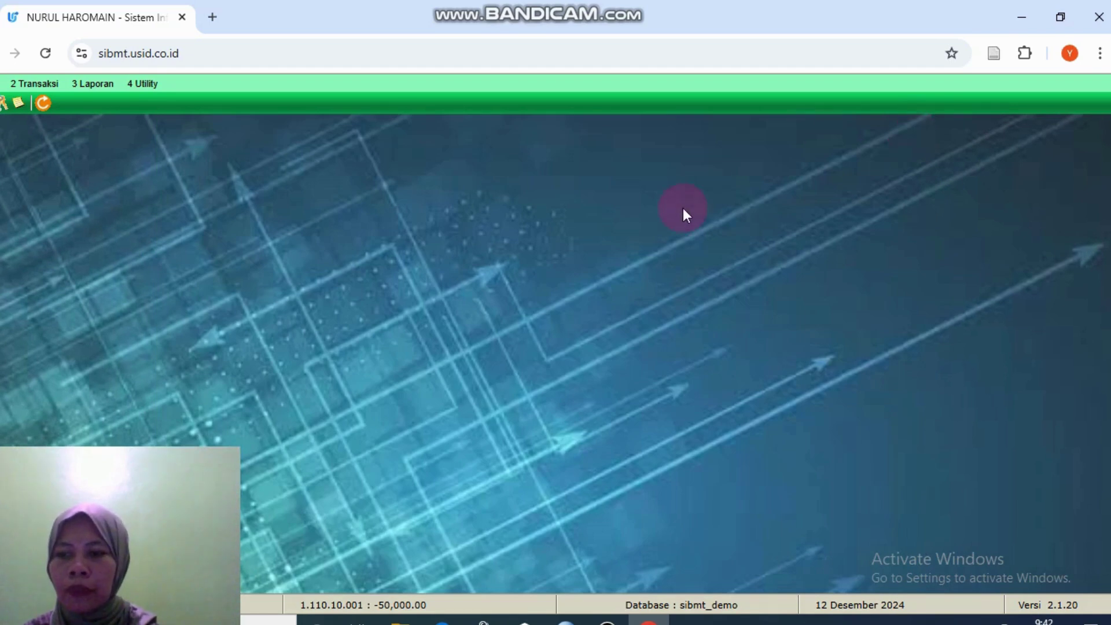
pyautogui.click(51, 85)
pyautogui.click(112, 142)
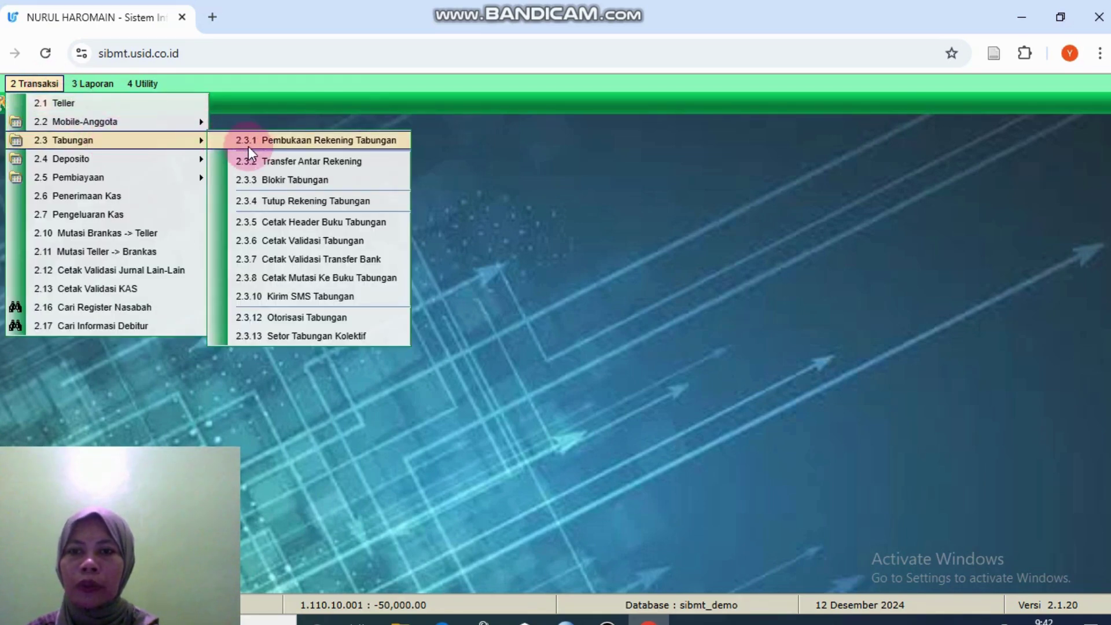
pyautogui.click(269, 161)
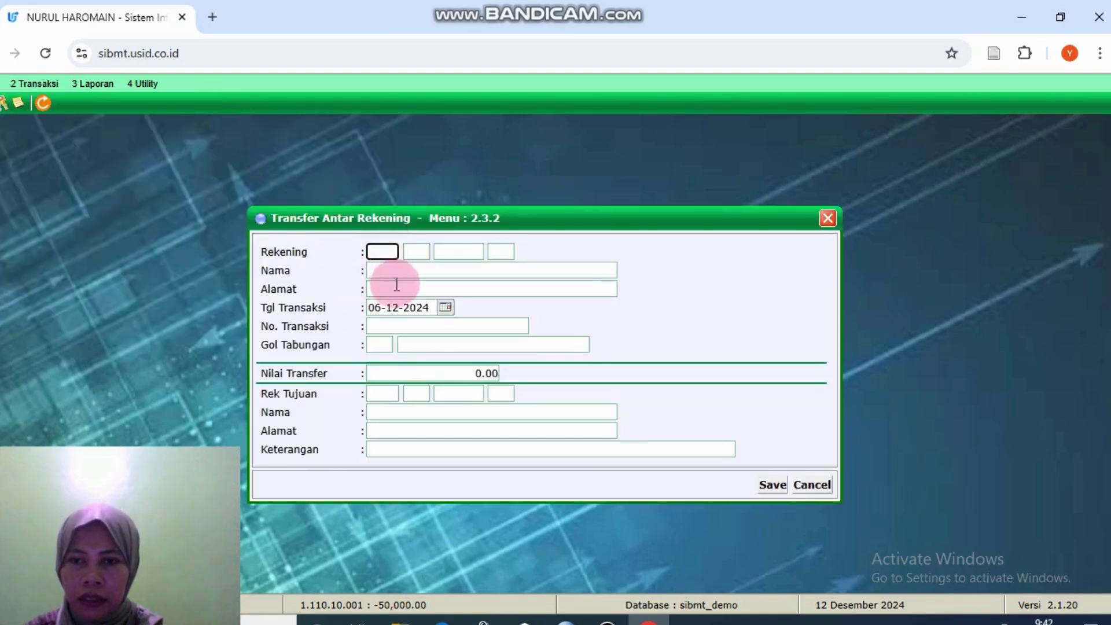
pyautogui.write('001')
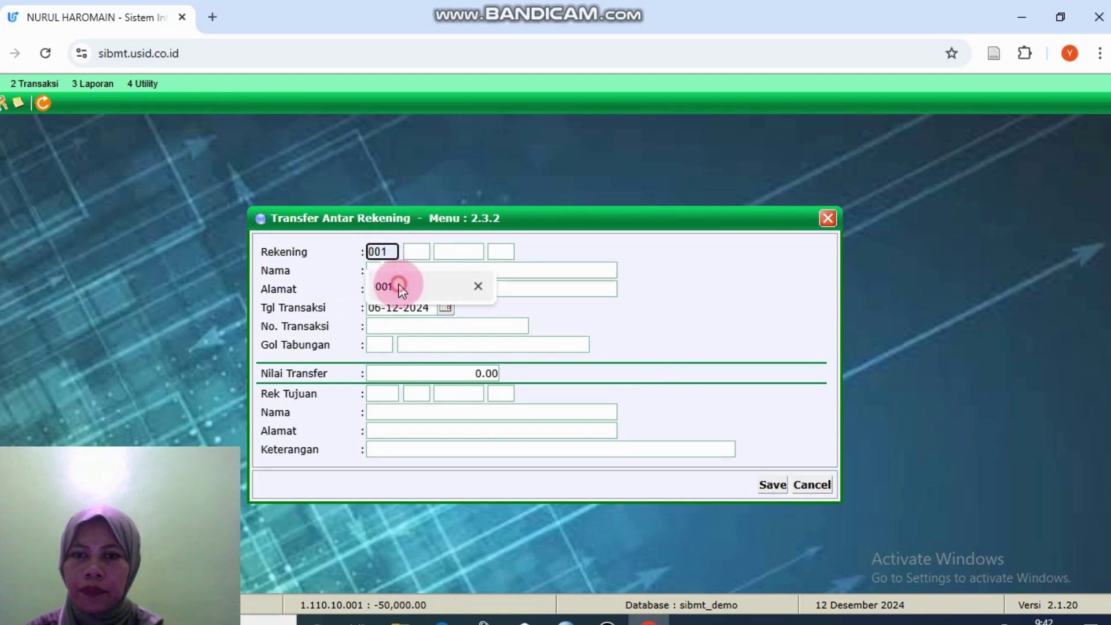
pyautogui.click(401, 286)
pyautogui.click(421, 248)
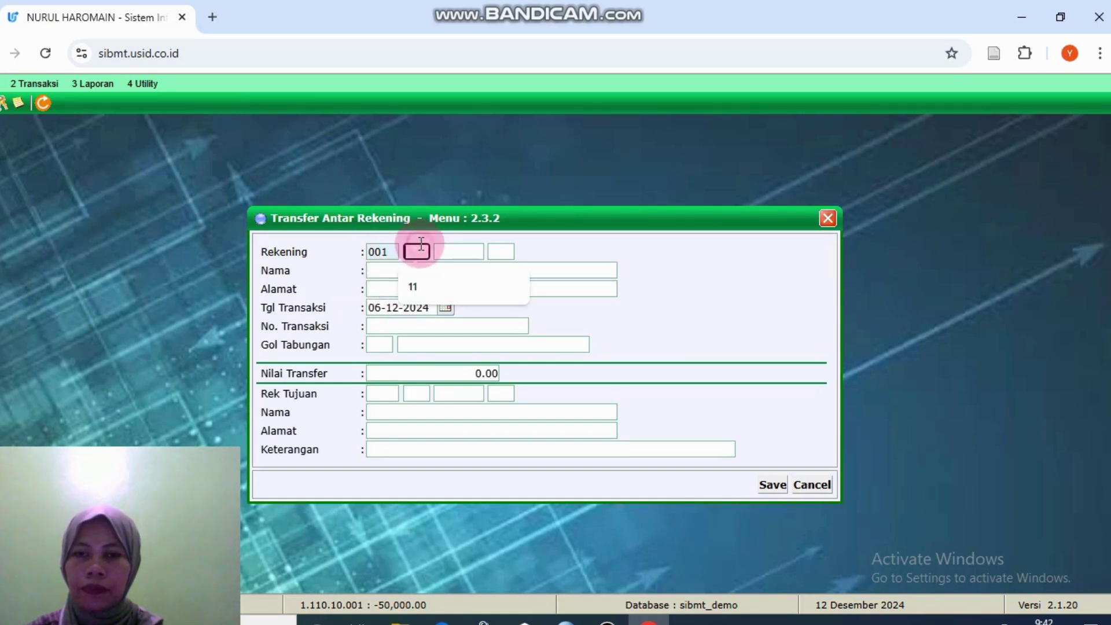
pyautogui.click(422, 278)
pyautogui.click(452, 255)
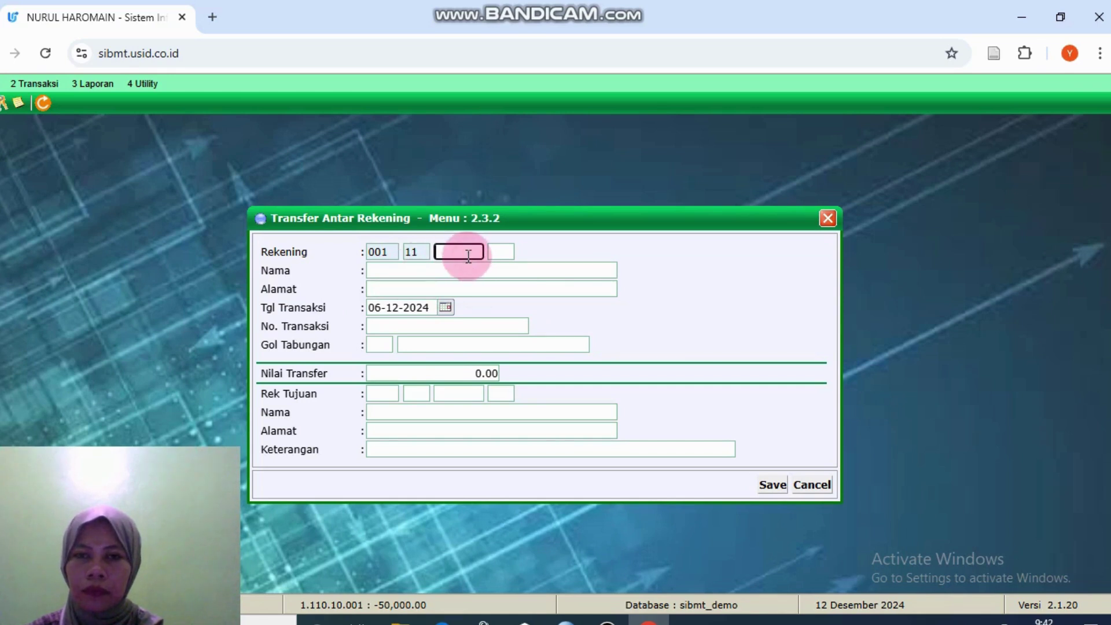
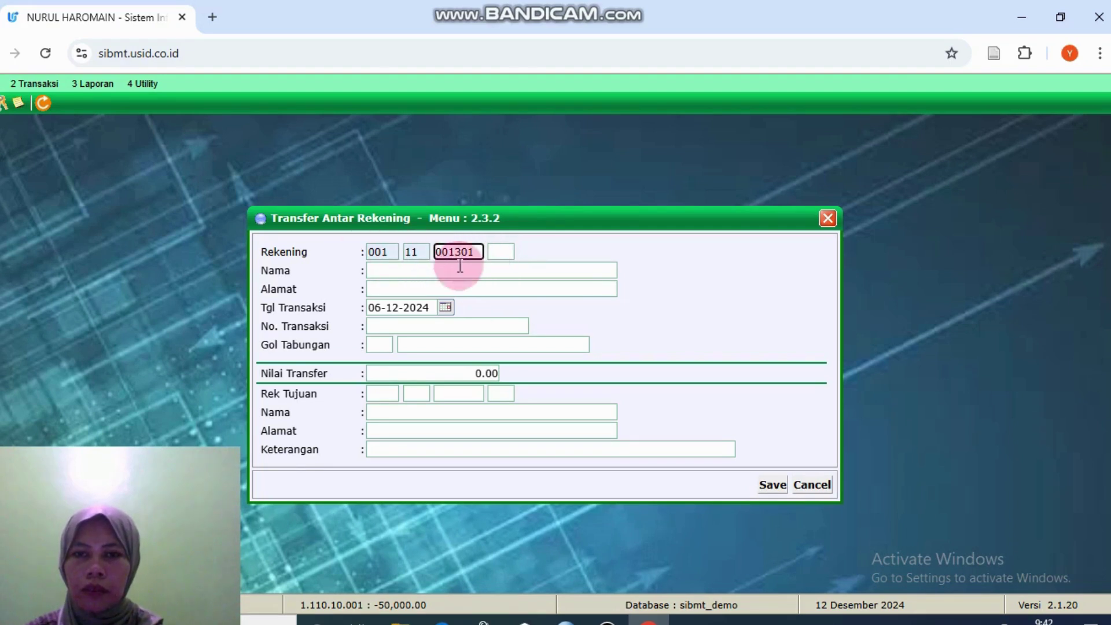
pyautogui.click(405, 268)
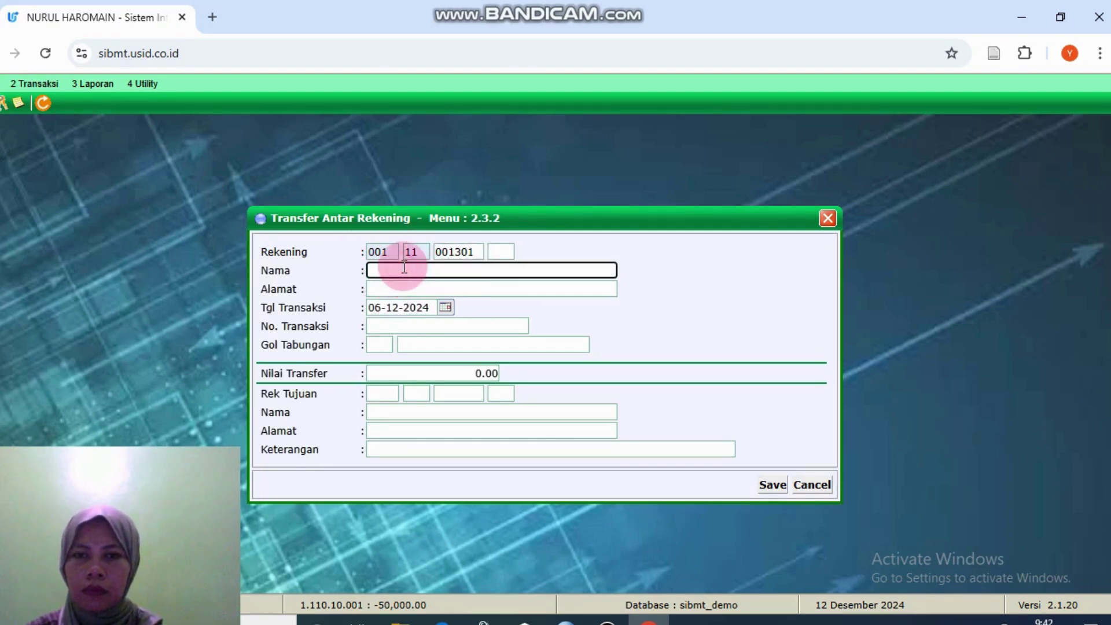
pyautogui.click(488, 284)
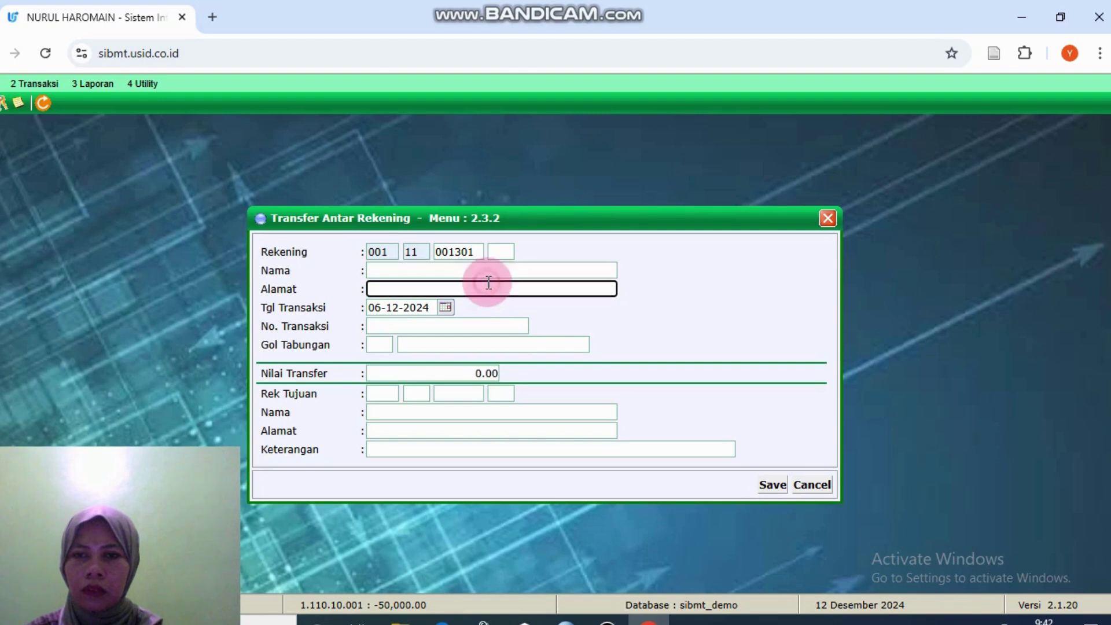
# Step: Open and close the Cetak Validasi KAS window, then return to the account's branch part
pyautogui.click(33, 81)
pyautogui.click(179, 291)
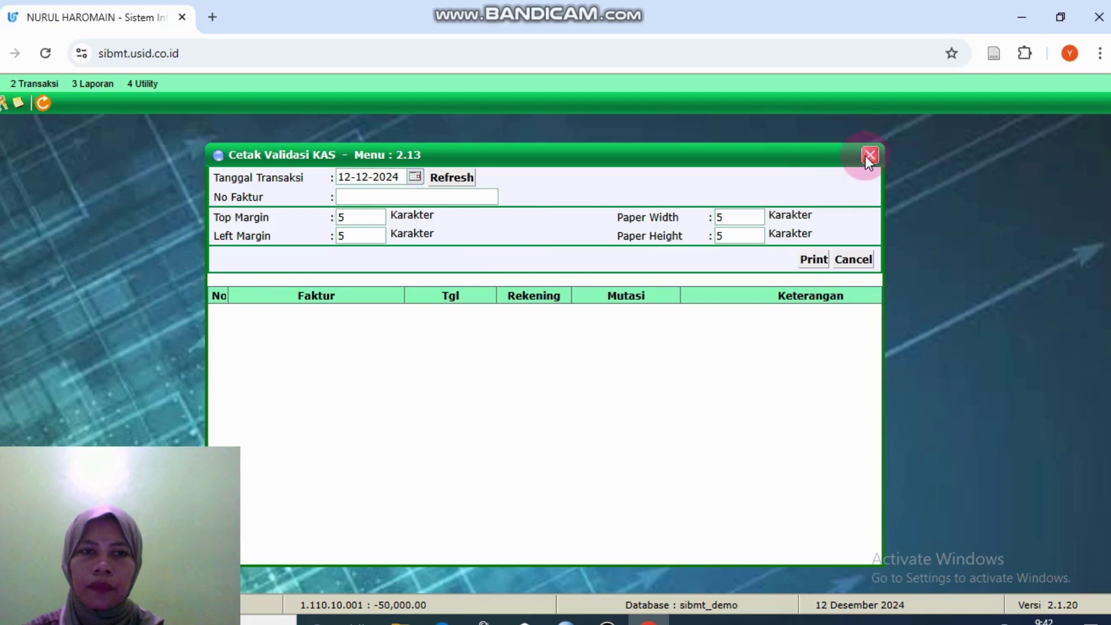
pyautogui.click(868, 155)
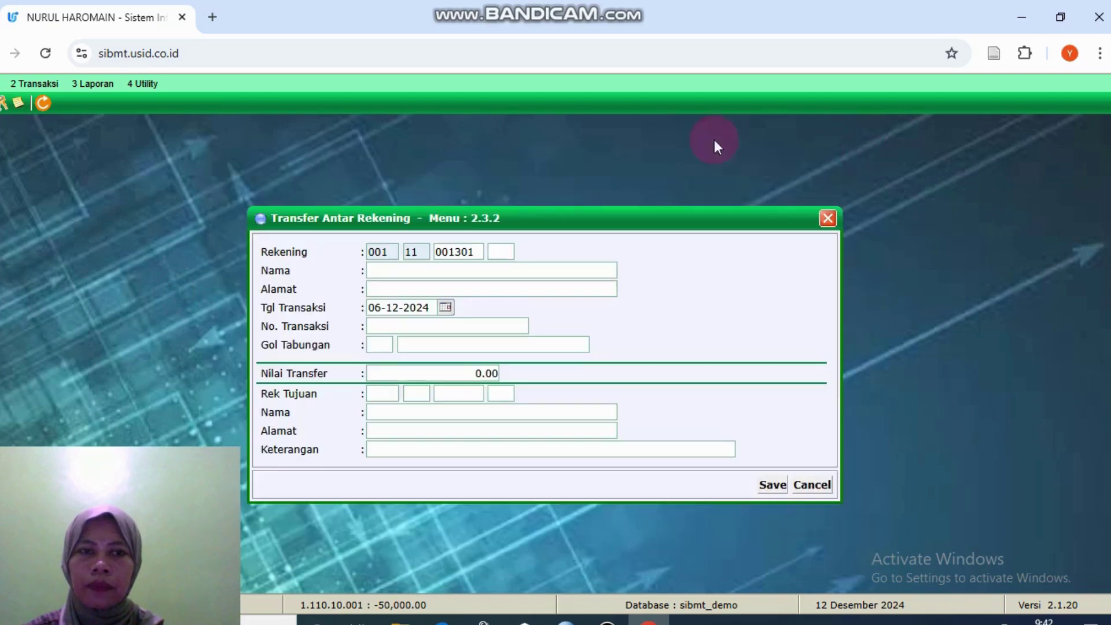
pyautogui.click(54, 81)
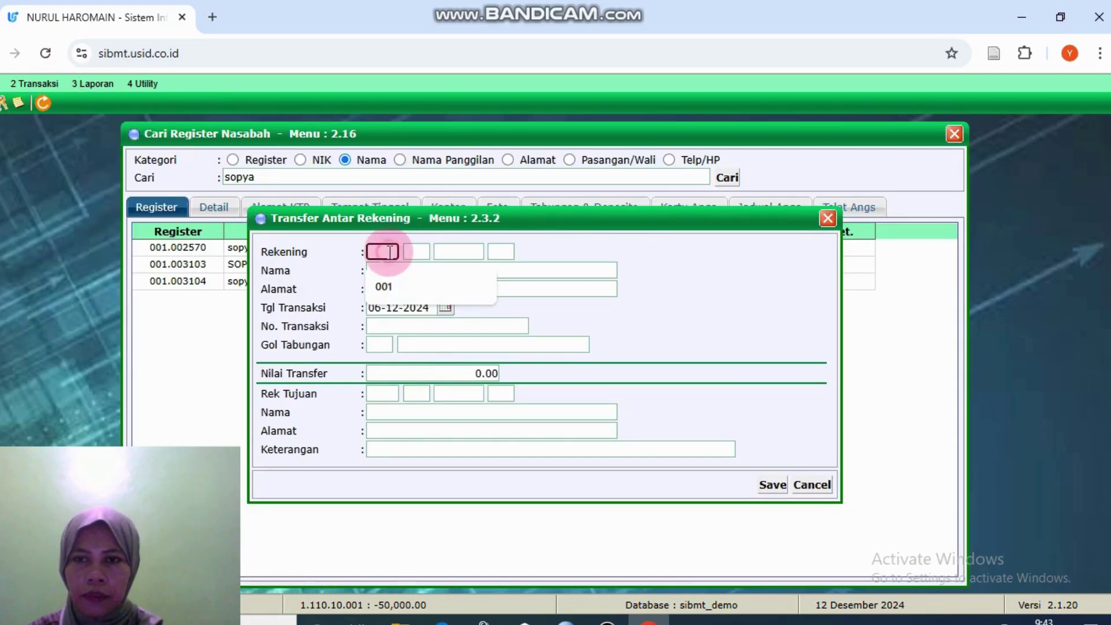
pyautogui.click(387, 286)
# Step: Complete the source account number and load the account holder's details
pyautogui.click(418, 251)
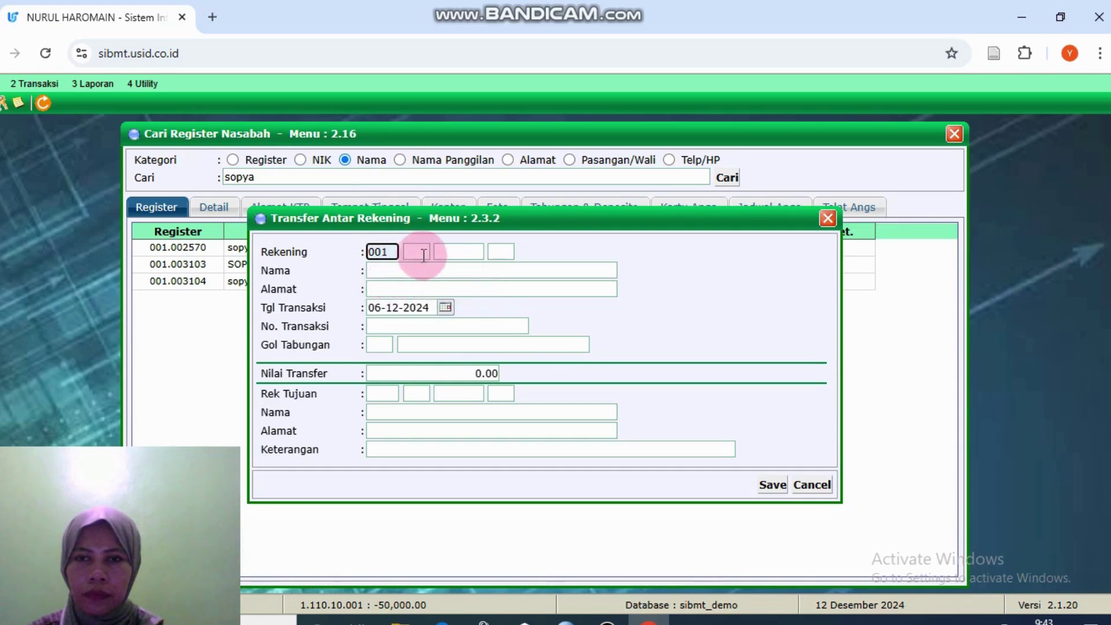
pyautogui.click(427, 280)
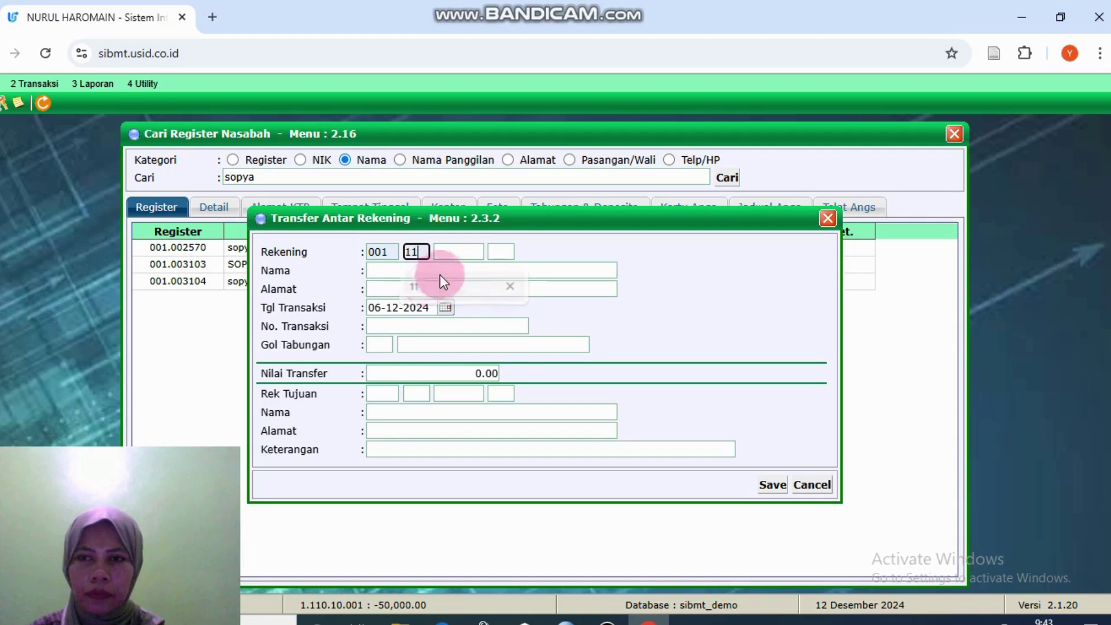
pyautogui.click(476, 254)
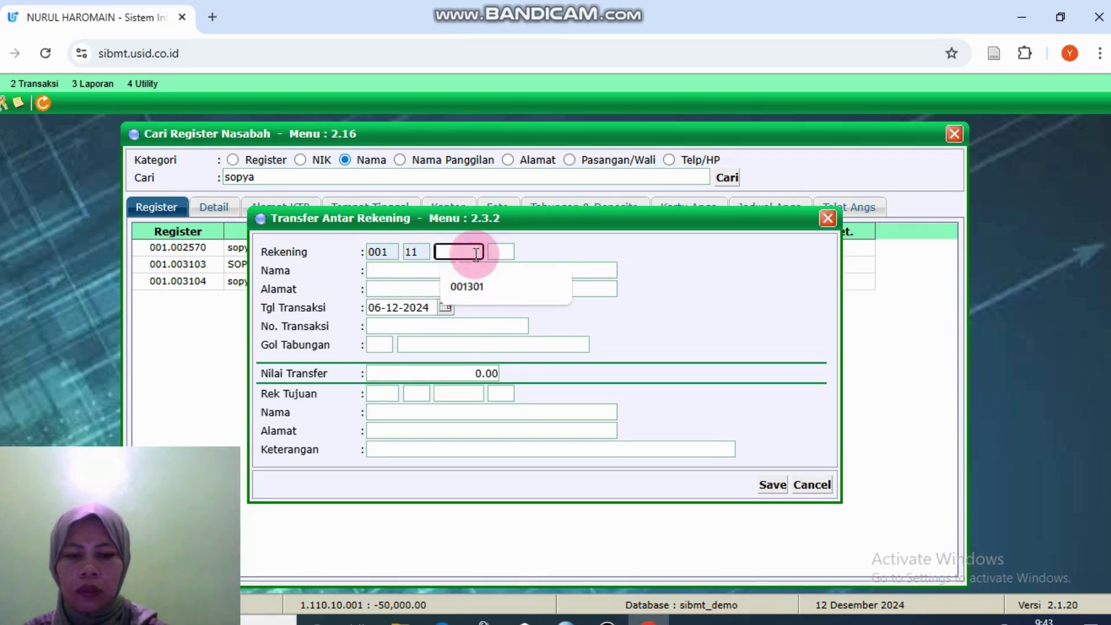
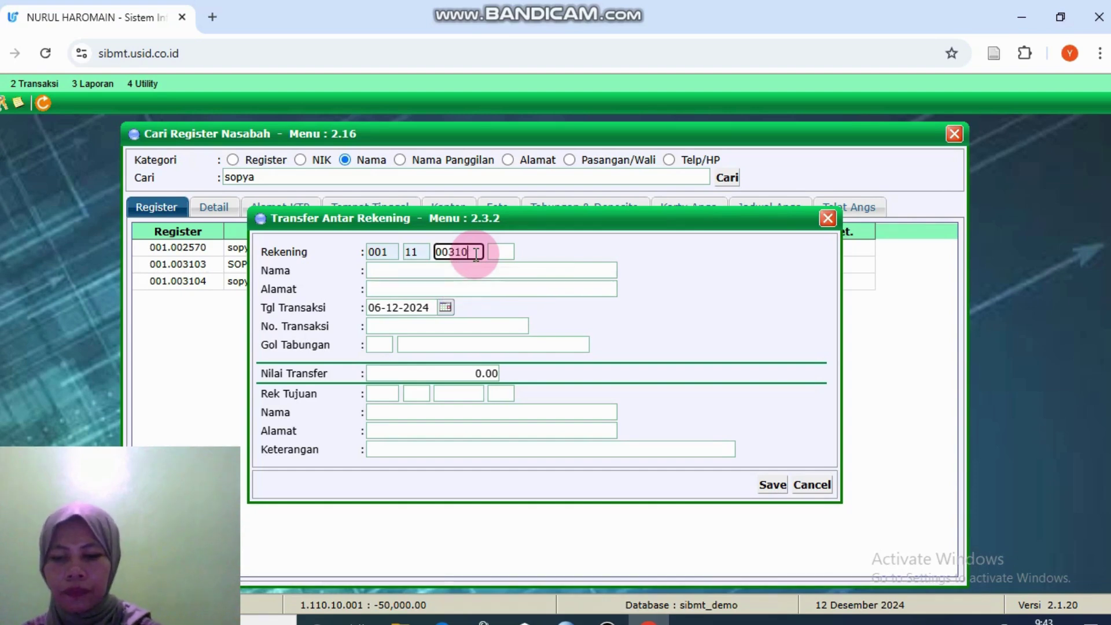
pyautogui.click(501, 252)
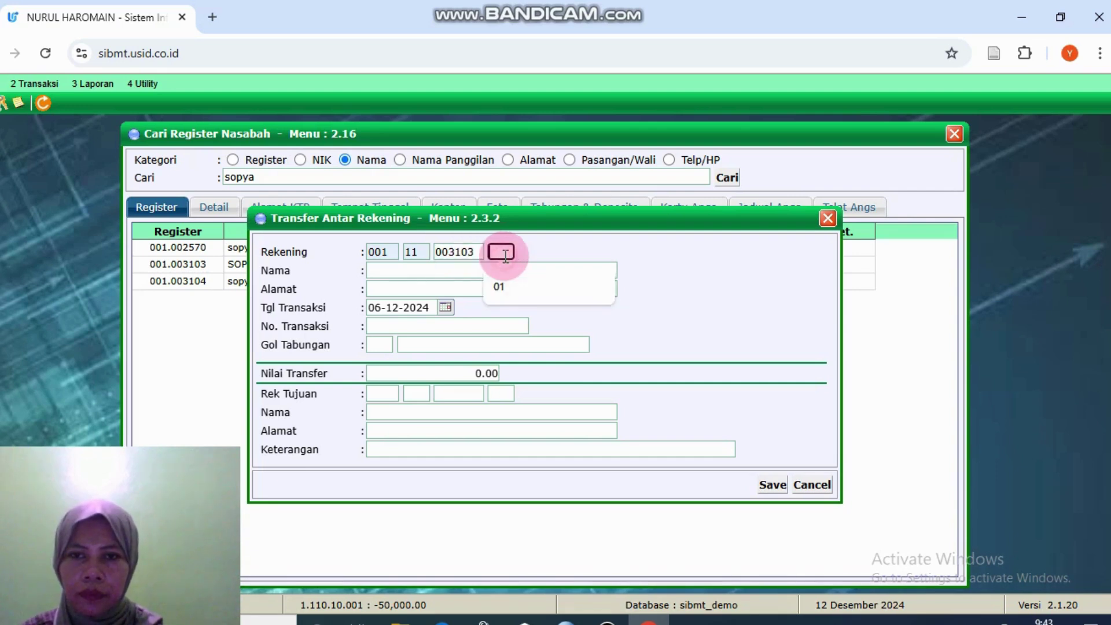
pyautogui.click(509, 285)
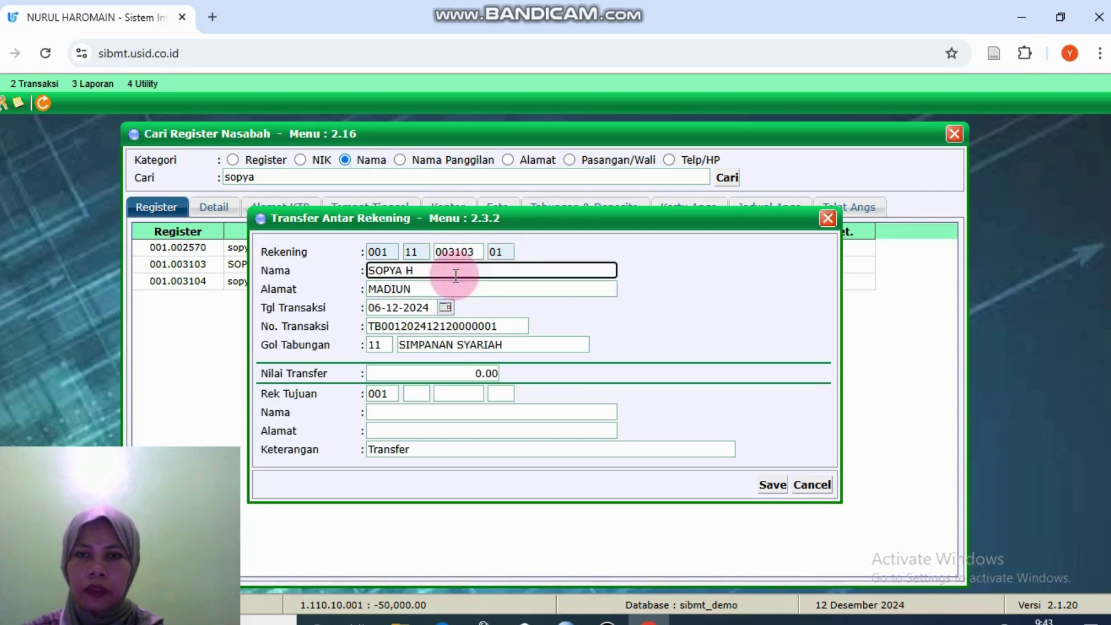
pyautogui.click(426, 395)
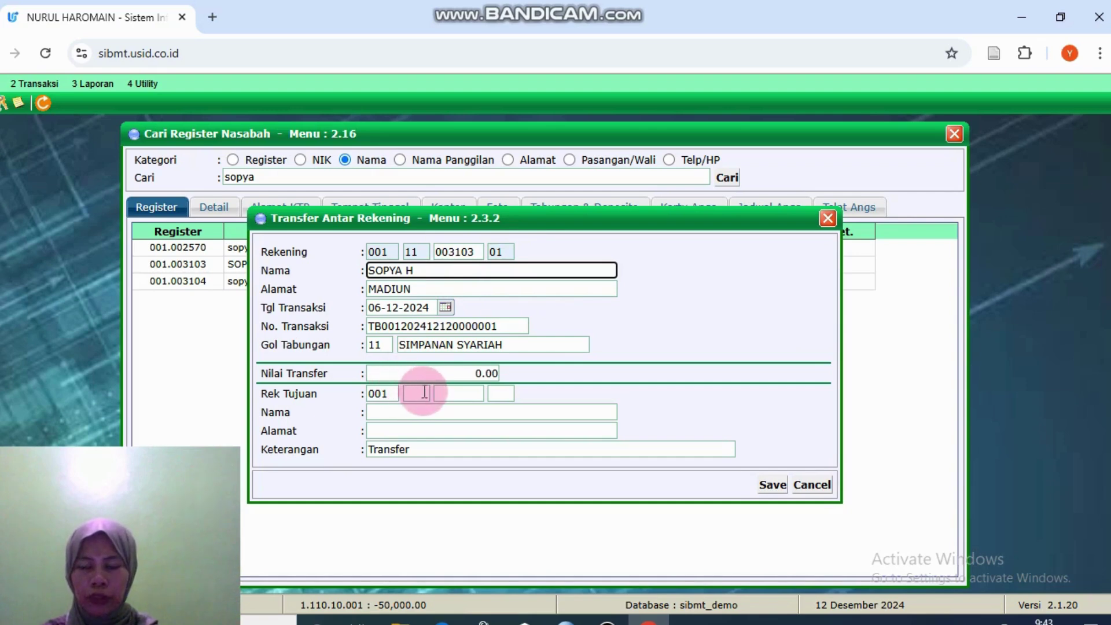
# Step: Enter a 10000000 Nilai Transfer to the other customer's destination account and save
pyautogui.click(475, 373)
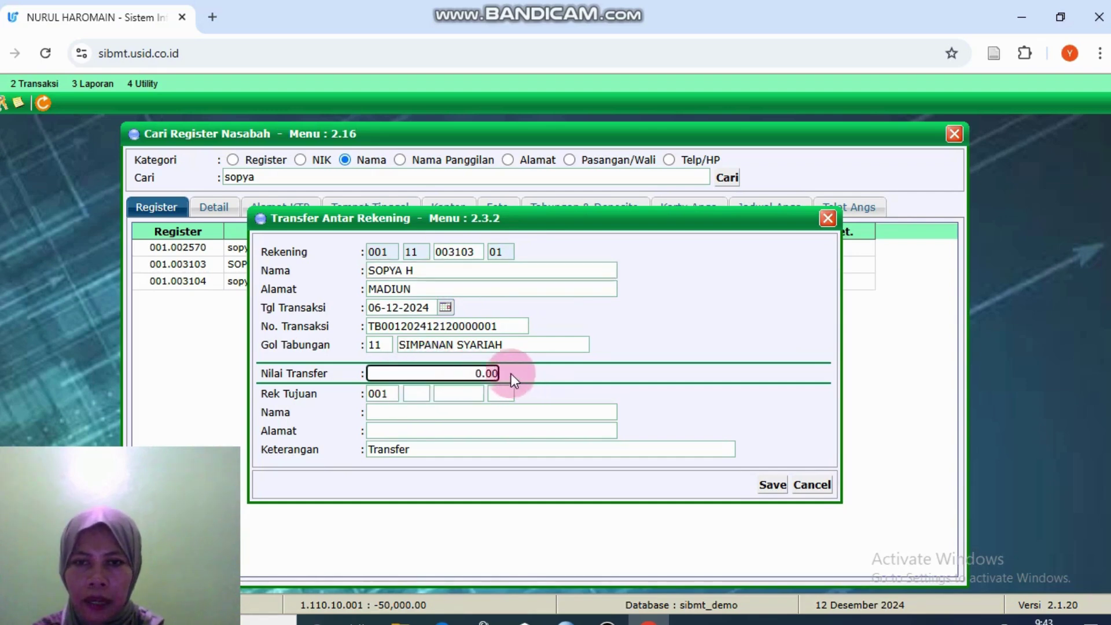
pyautogui.moveTo(499, 373); pyautogui.dragTo(461, 376)
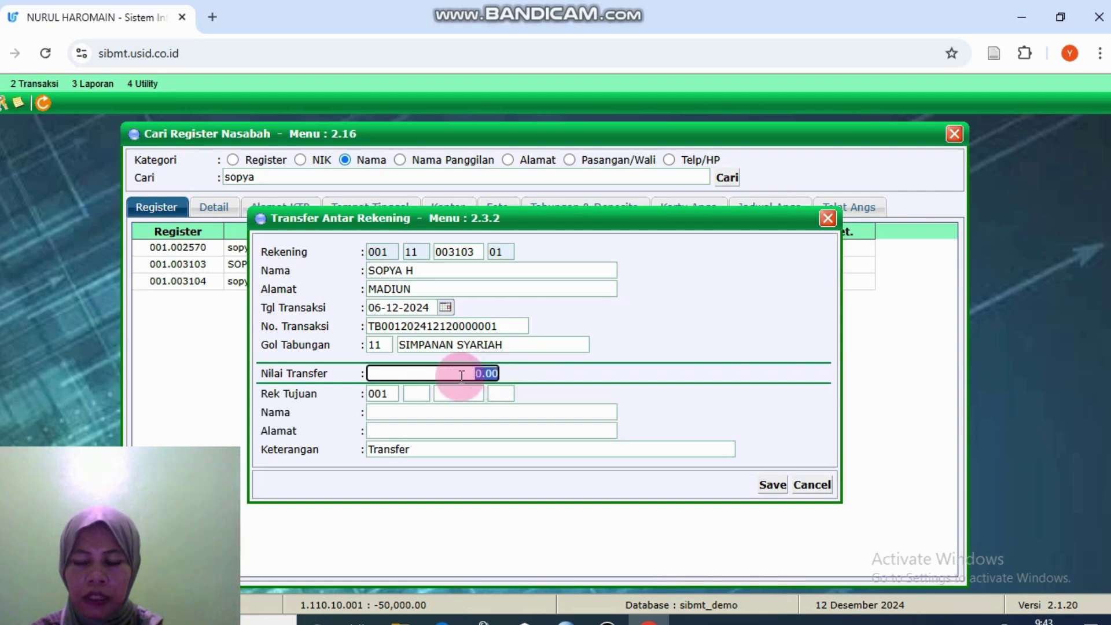
pyautogui.write('10')
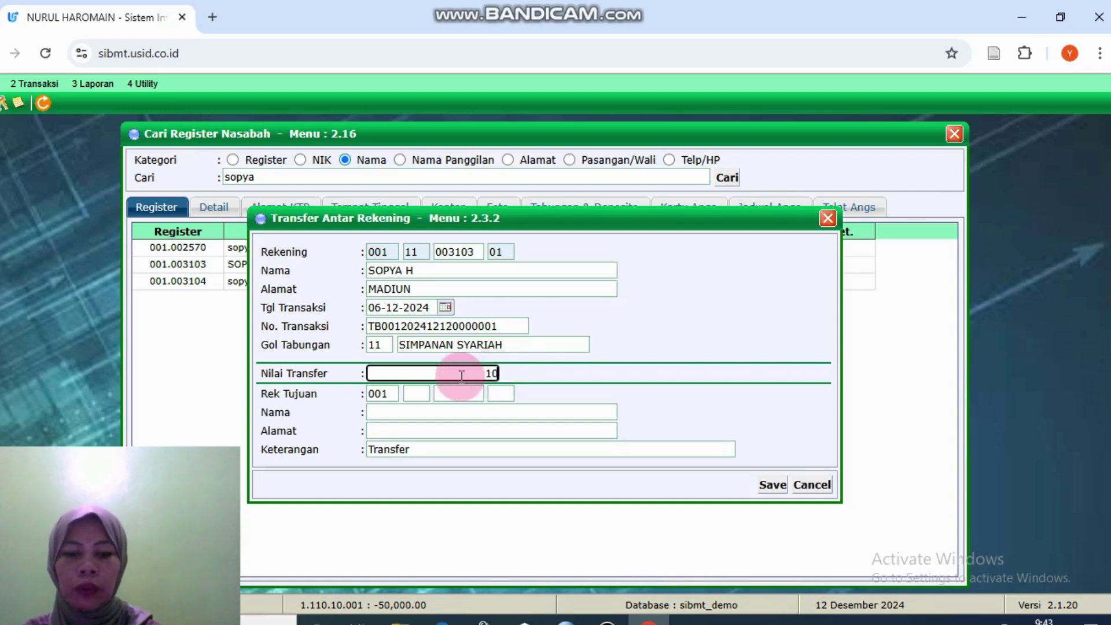
pyautogui.write('000000')
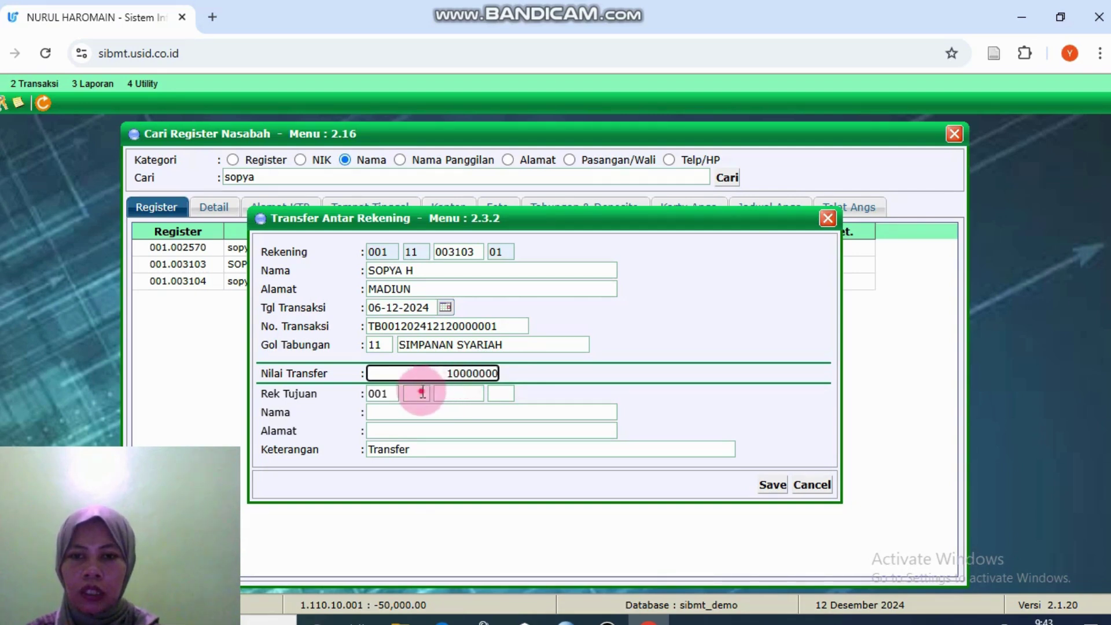
pyautogui.press('Tab')
pyautogui.click(418, 393)
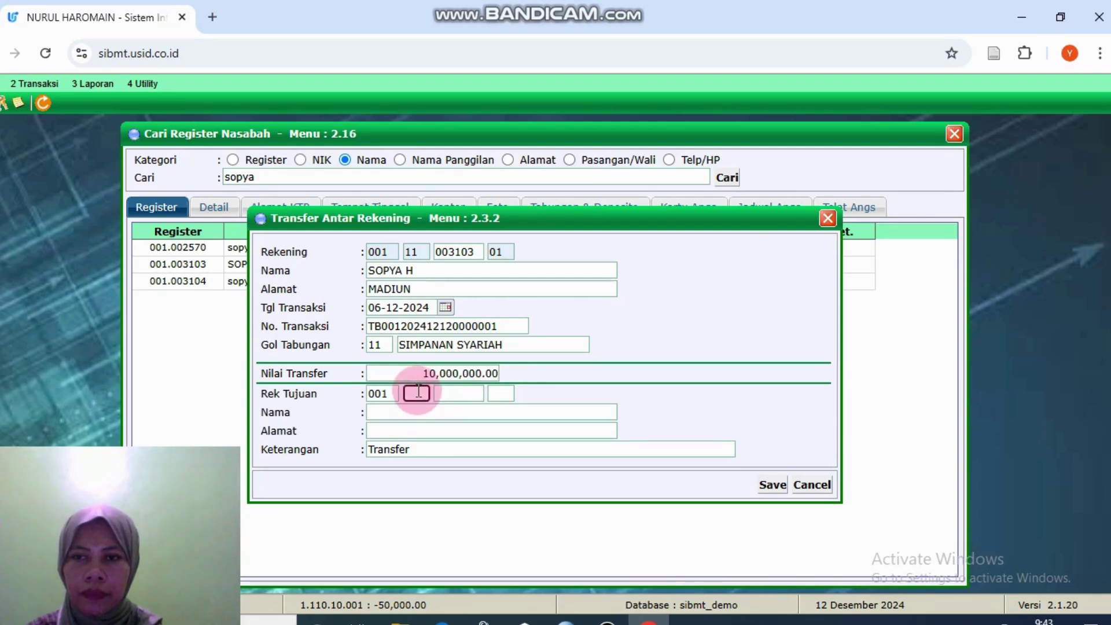
pyautogui.write('11')
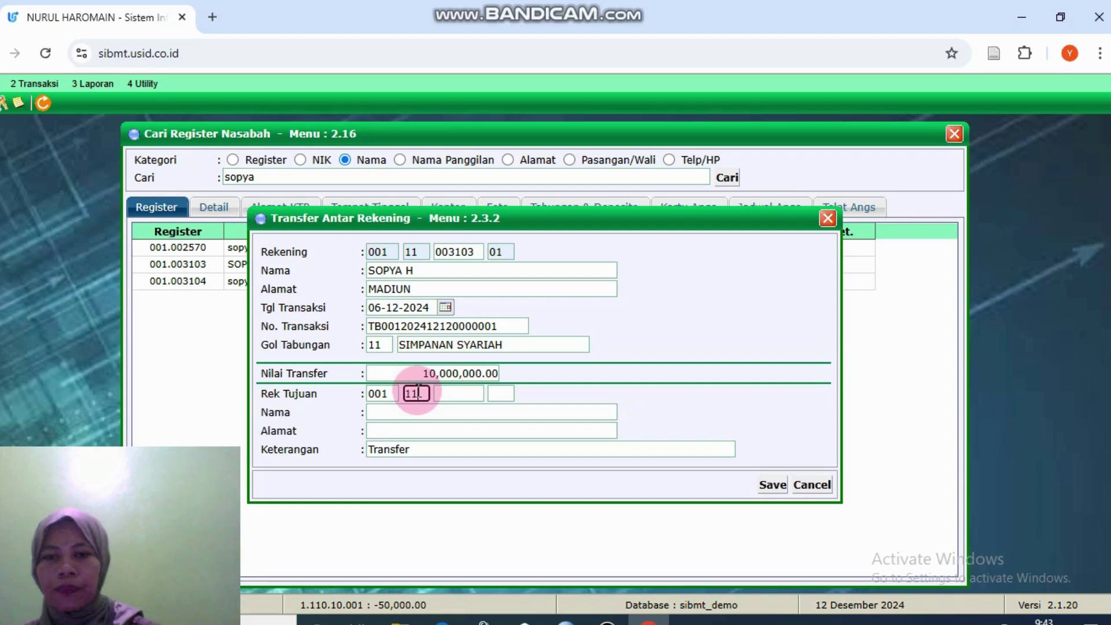
pyautogui.click(441, 397)
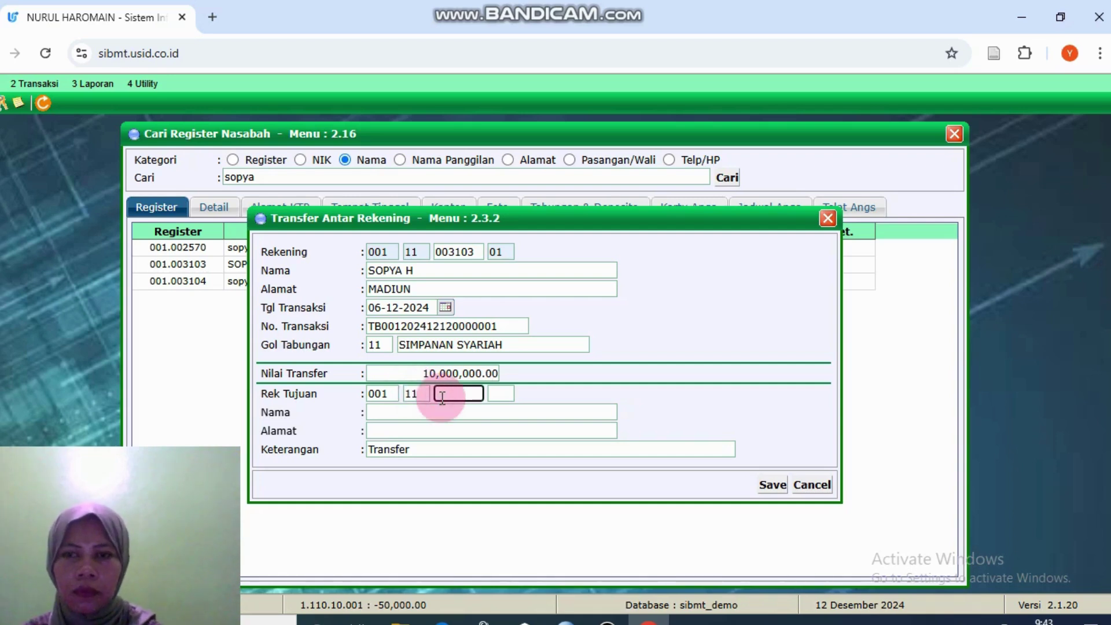
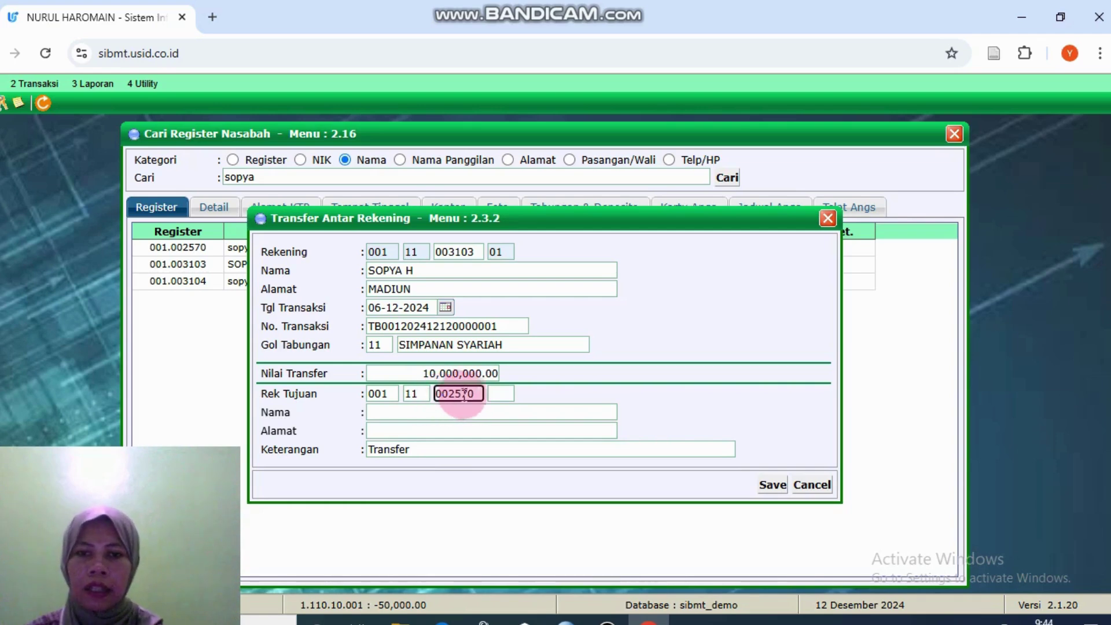
pyautogui.click(501, 395)
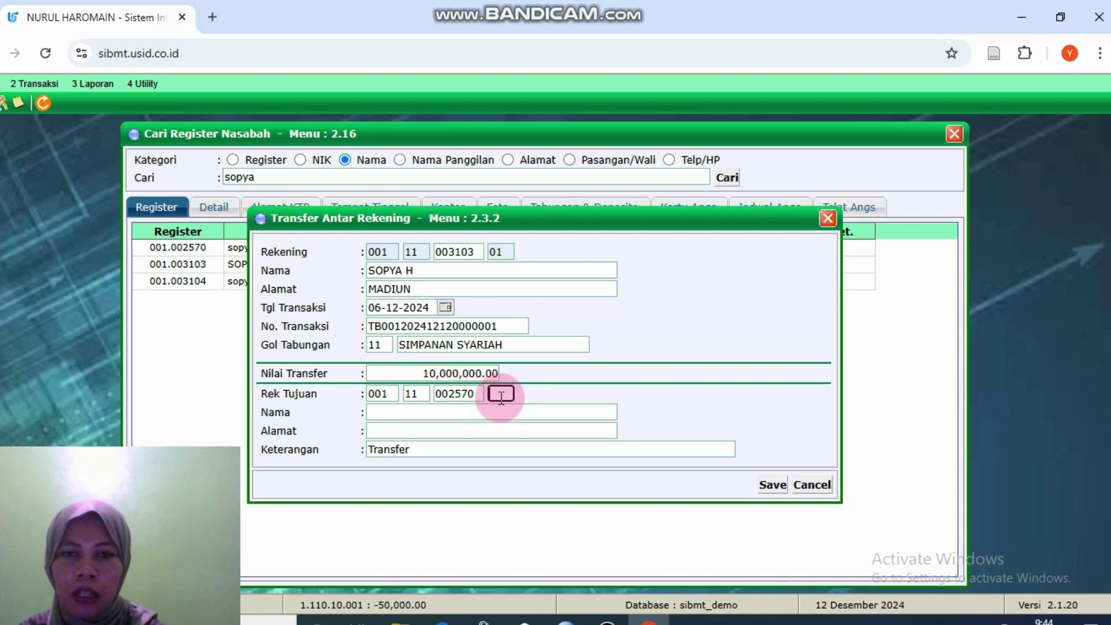
pyautogui.write('01')
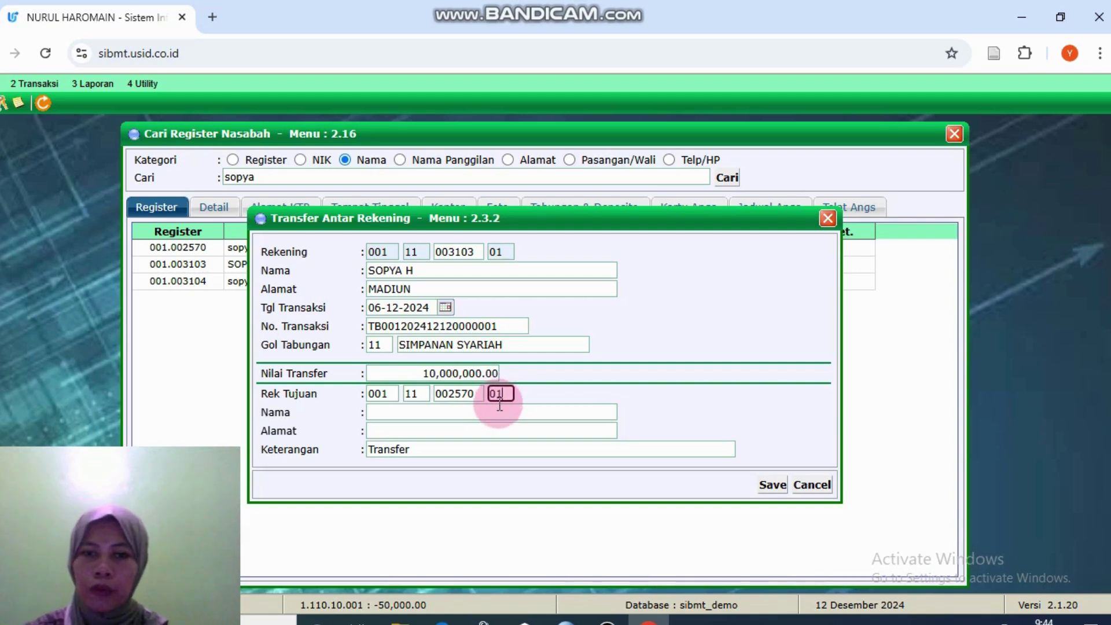
pyautogui.press('Return')
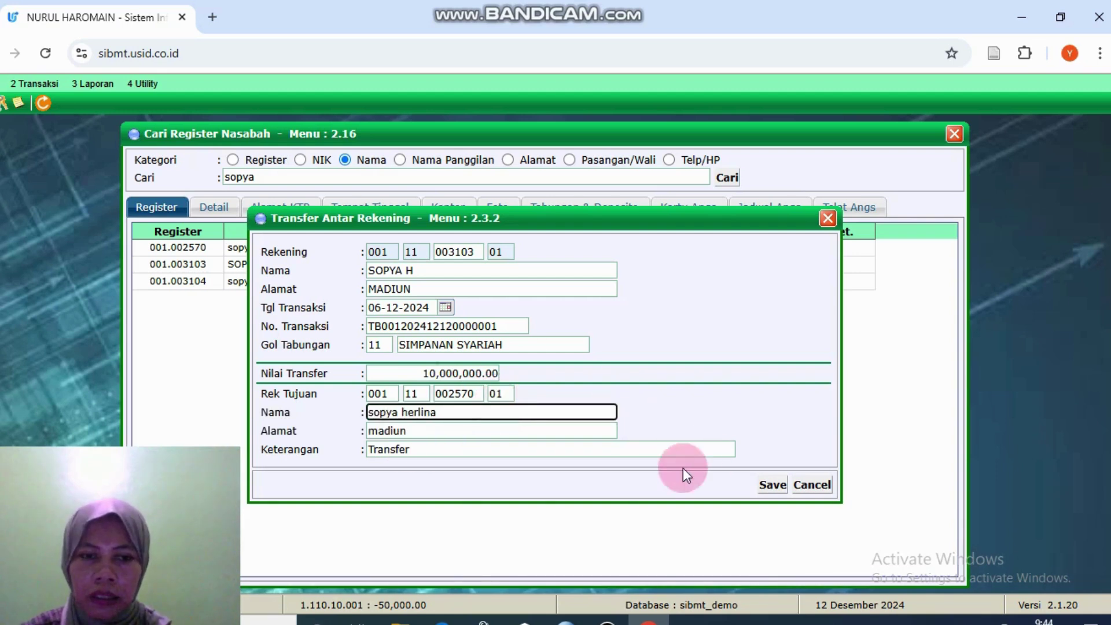
pyautogui.click(773, 484)
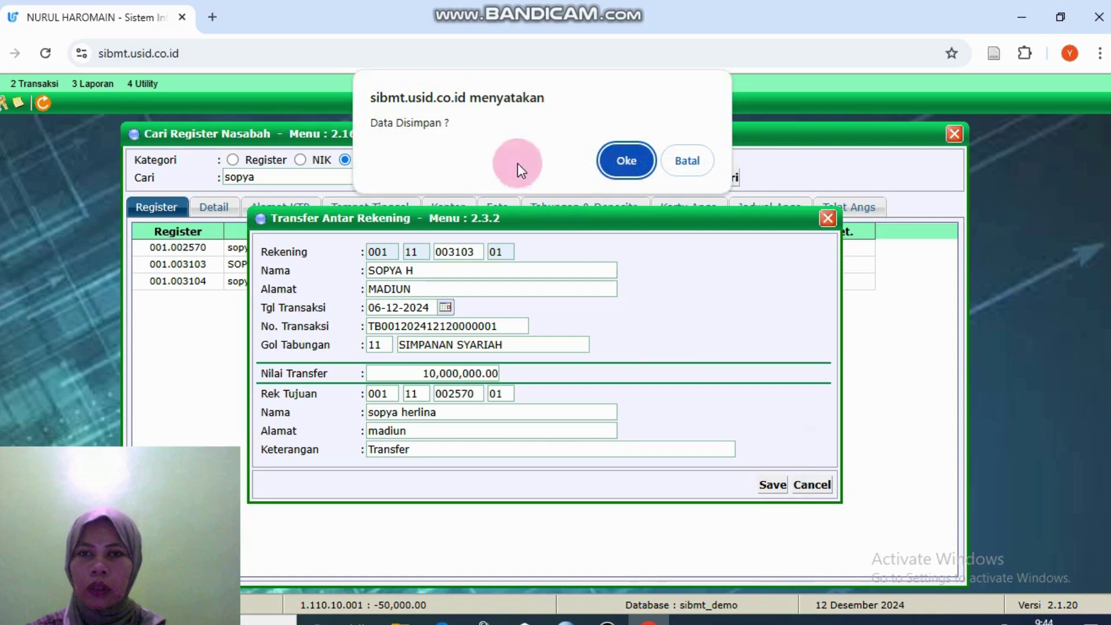
# Step: Confirm saving the 10,000,000.00 transfer, accept validation printing, and close the transfer form
pyautogui.click(624, 162)
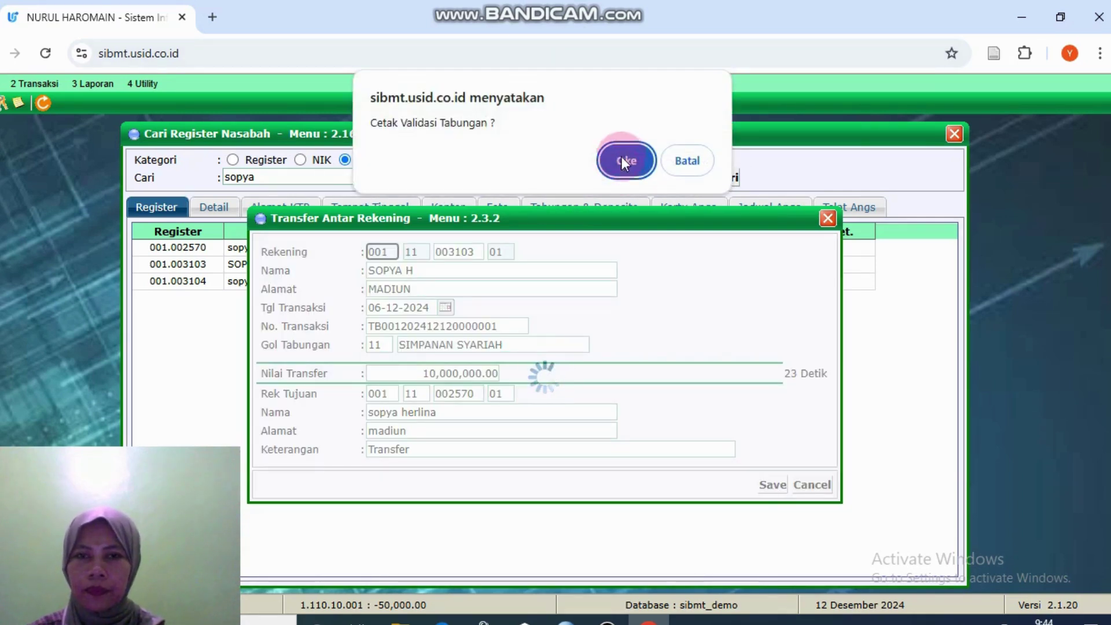
pyautogui.click(628, 158)
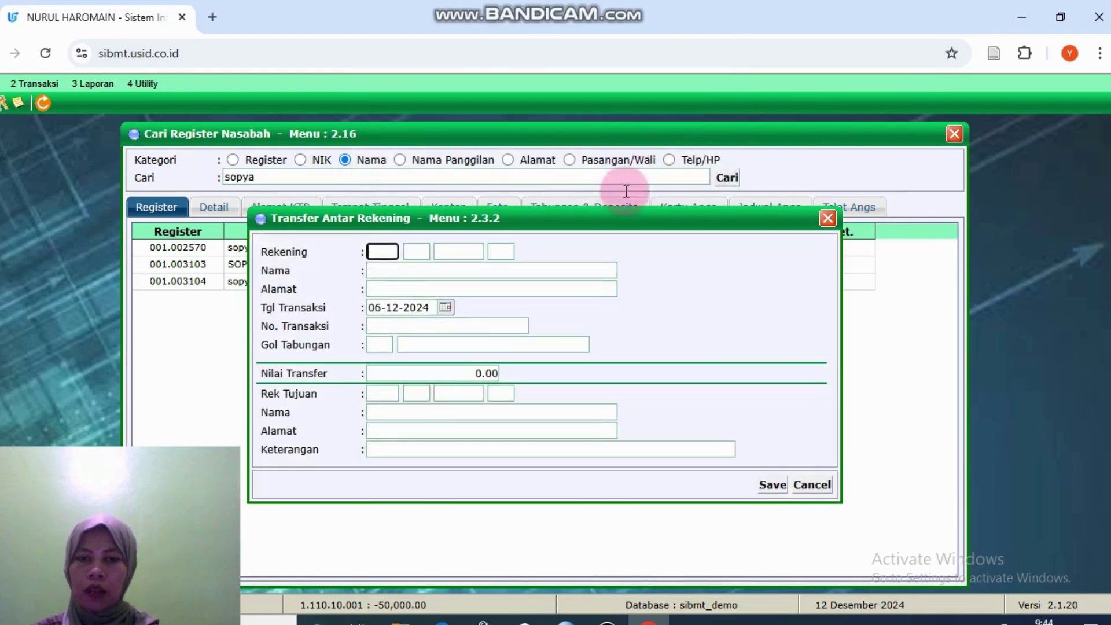
pyautogui.click(822, 486)
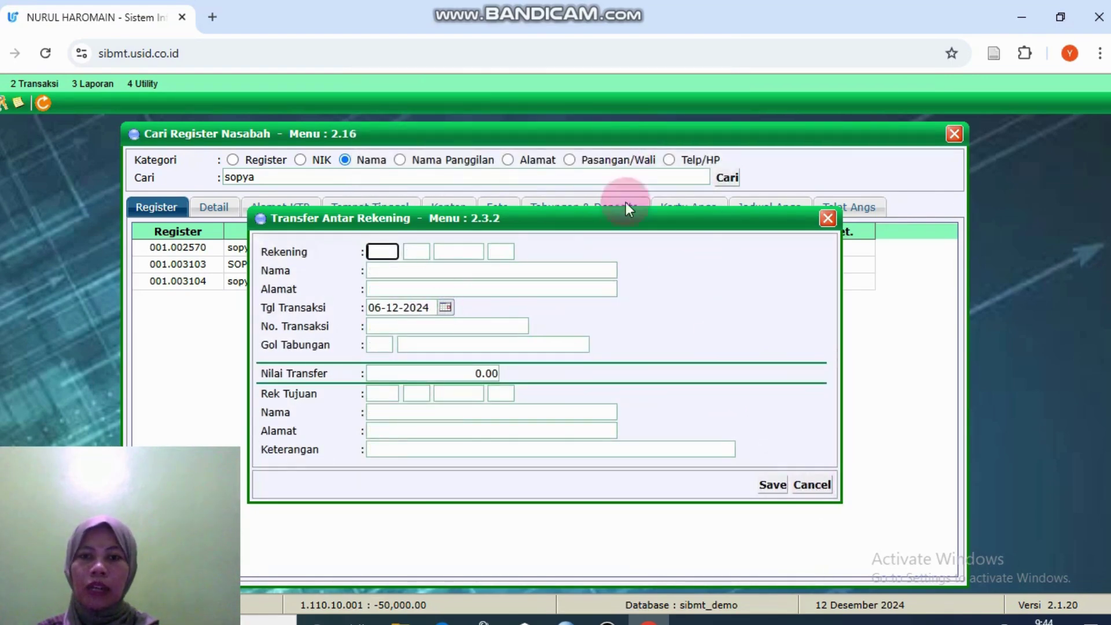
pyautogui.click(831, 224)
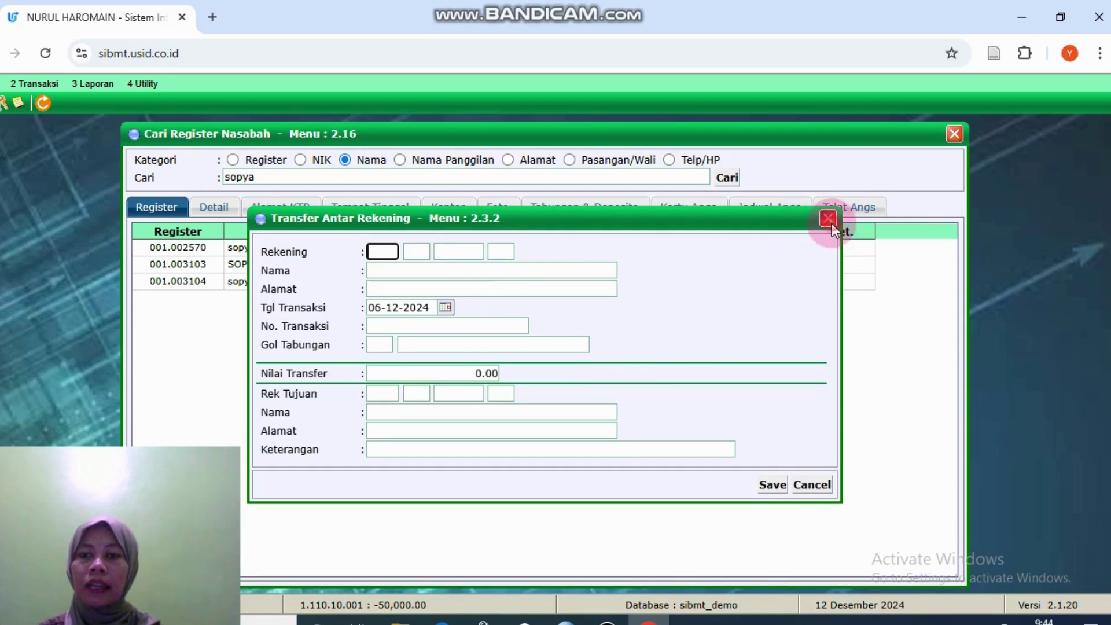
pyautogui.click(954, 135)
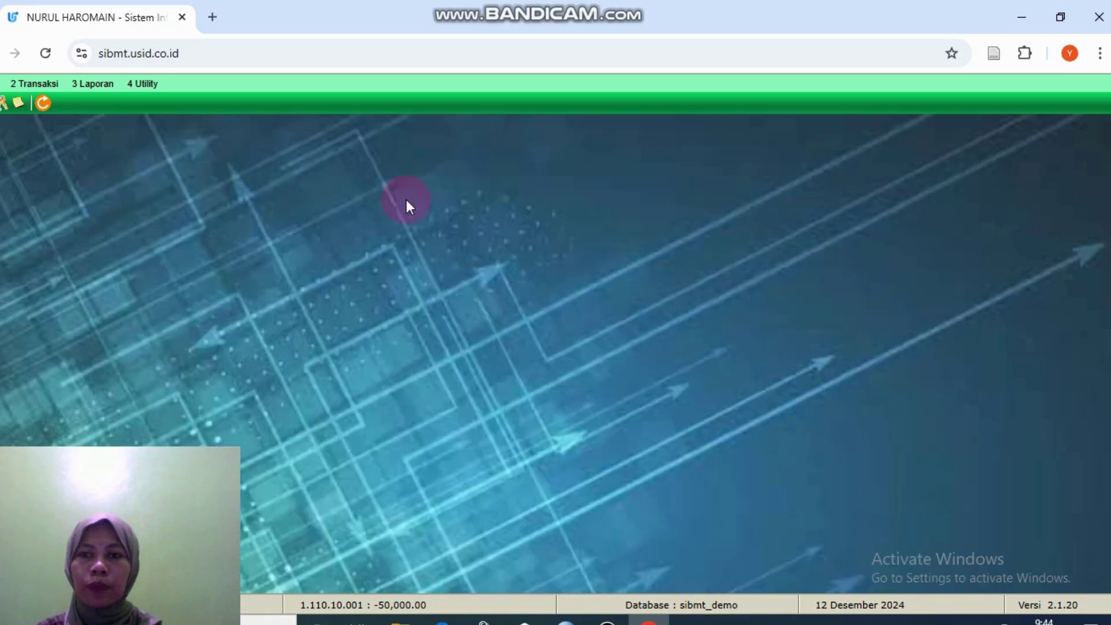
pyautogui.click(38, 84)
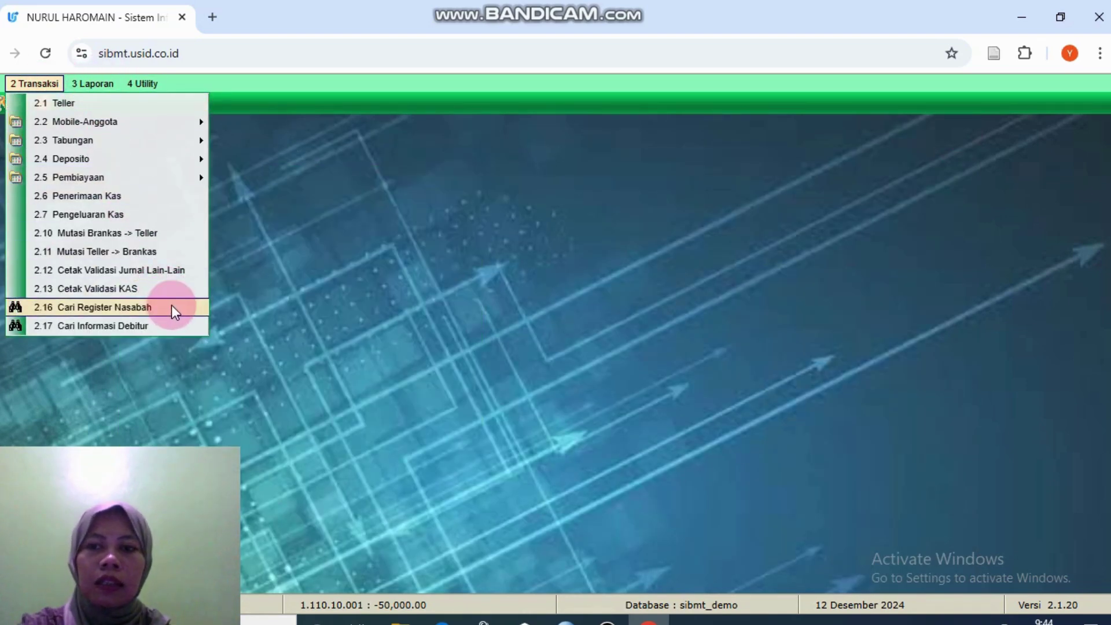
pyautogui.click(172, 306)
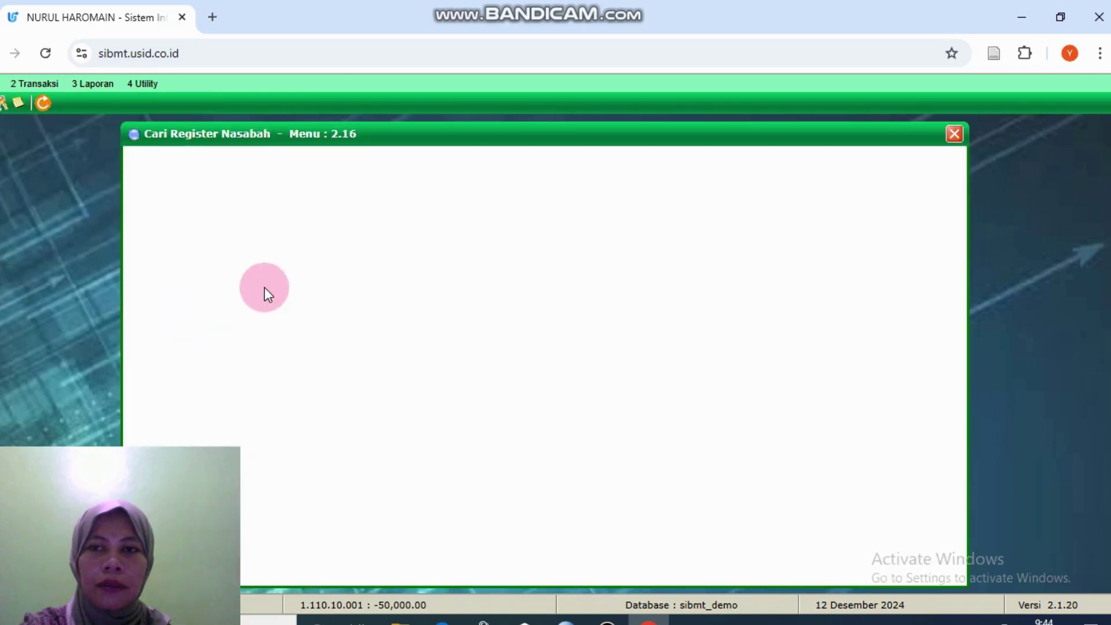
pyautogui.click(383, 173)
pyautogui.write('sopya h')
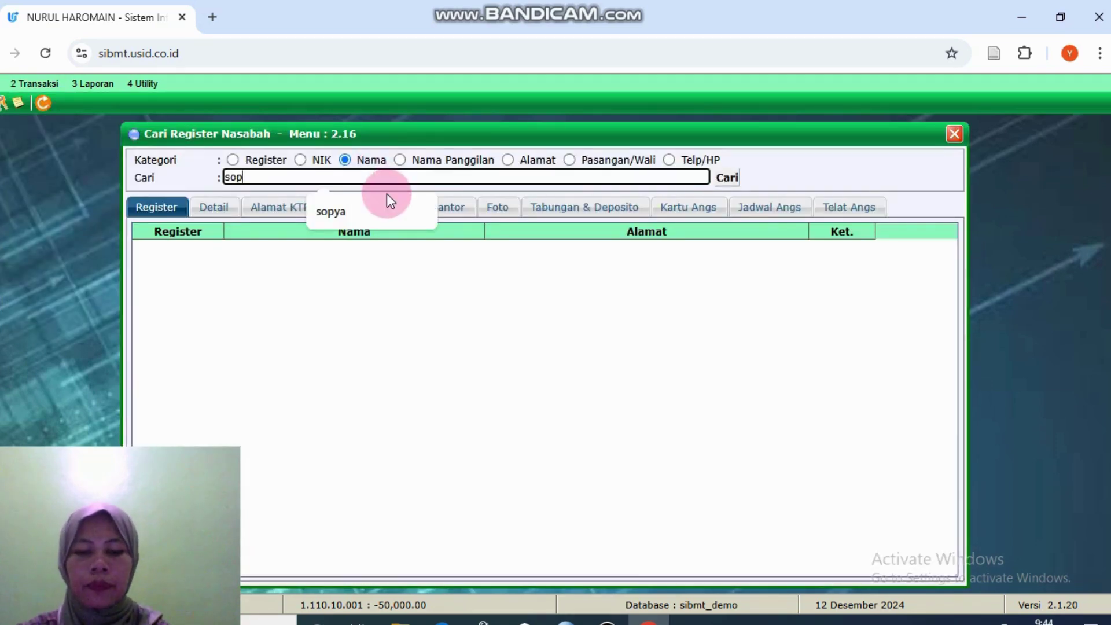
pyautogui.click(733, 176)
pyautogui.doubleClick(624, 262)
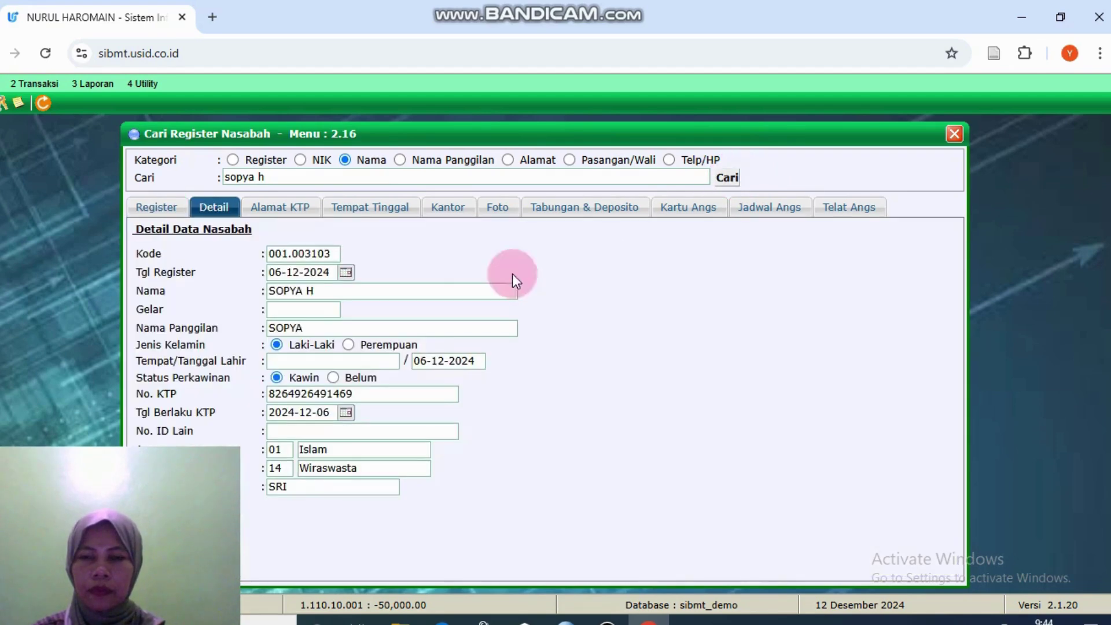
pyautogui.click(591, 217)
pyautogui.click(331, 266)
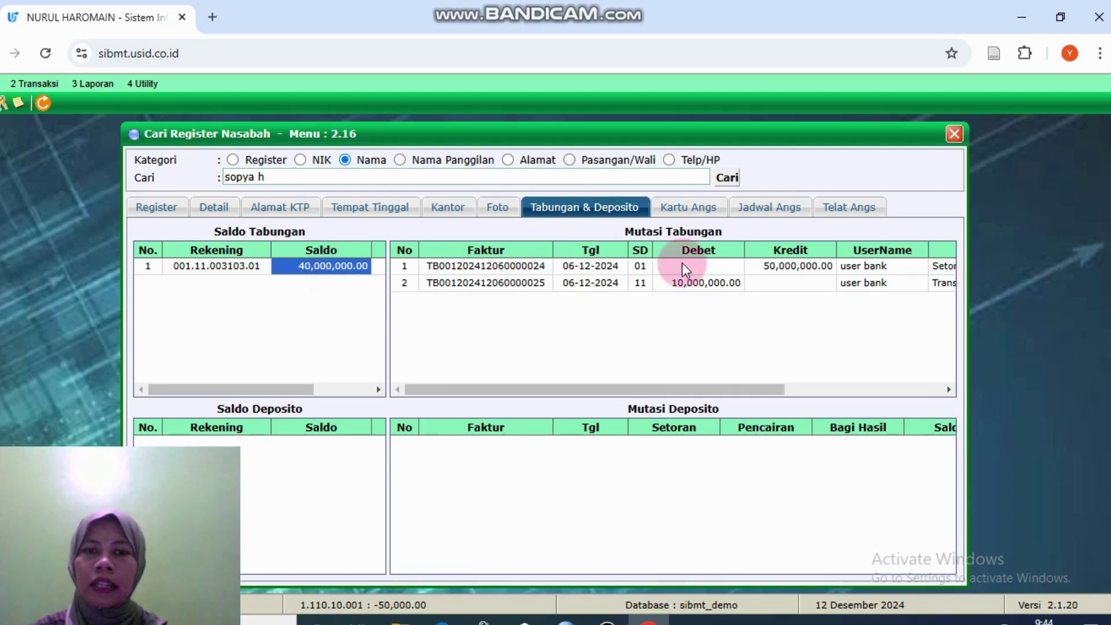
pyautogui.click(699, 282)
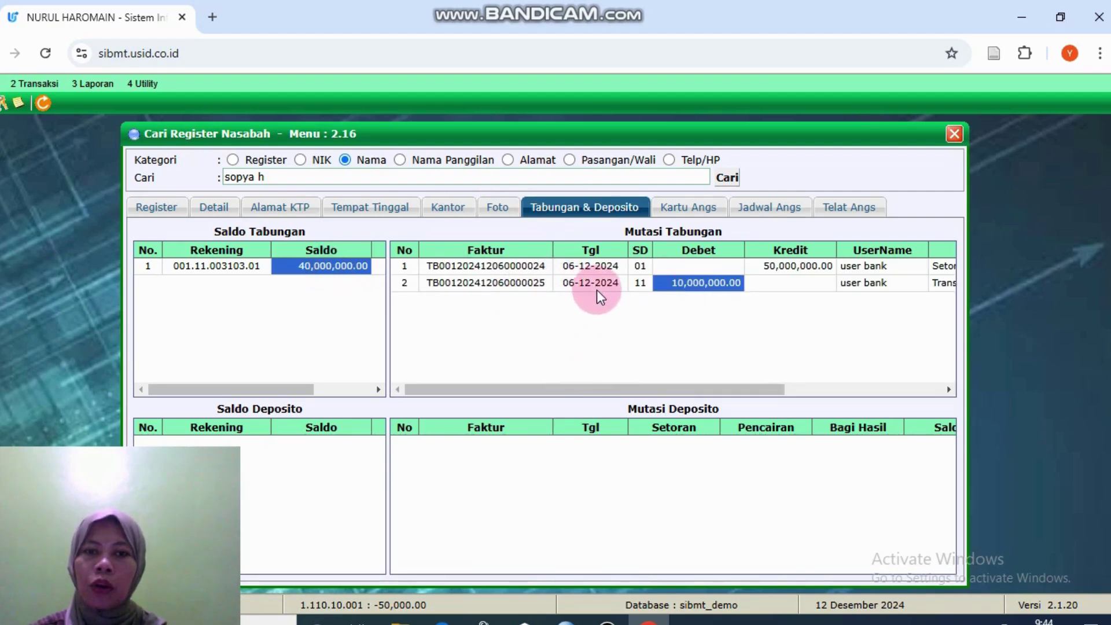
pyautogui.moveTo(582, 390); pyautogui.dragTo(748, 364)
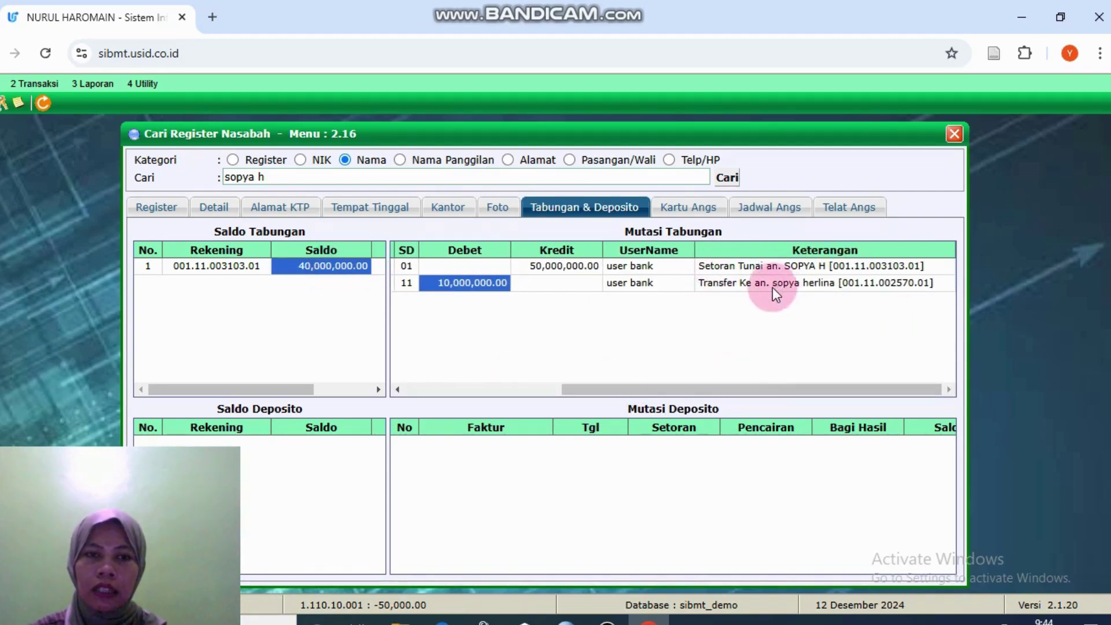
pyautogui.moveTo(659, 394); pyautogui.dragTo(588, 393)
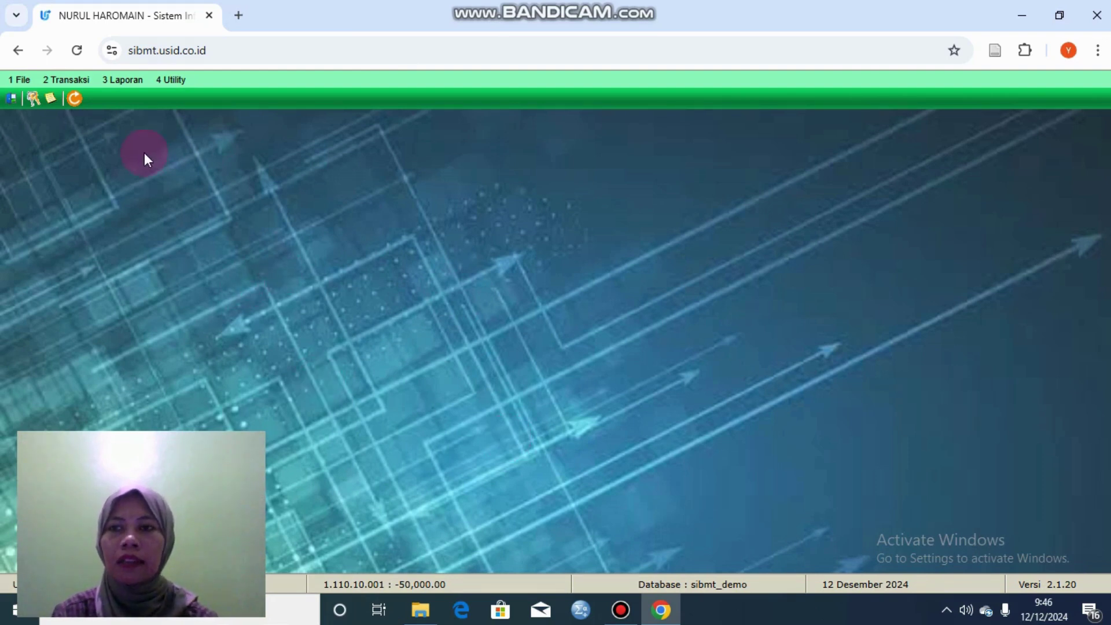
# Step: Open Register Deposito (2.4.1) and load the customer's register number to fill name, address and phone
pyautogui.click(82, 79)
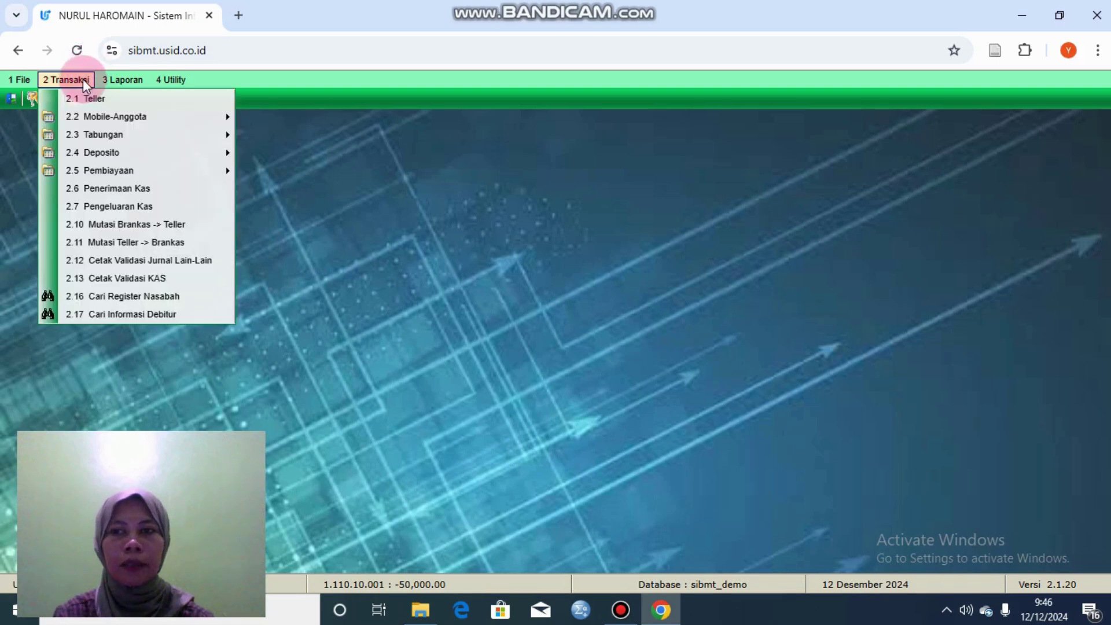
pyautogui.click(143, 151)
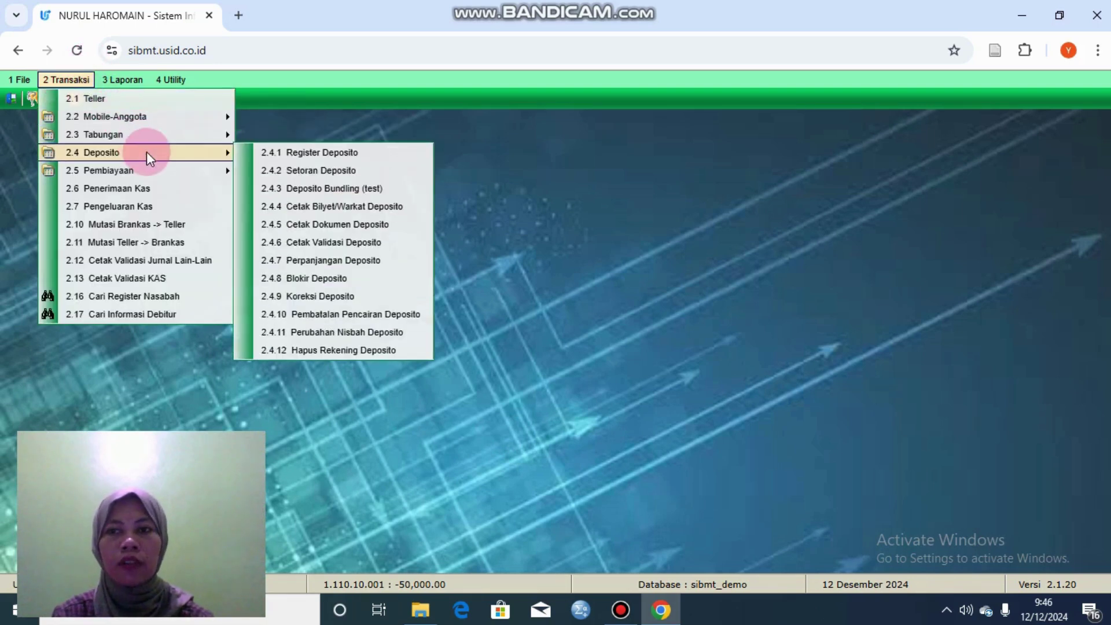
pyautogui.click(257, 152)
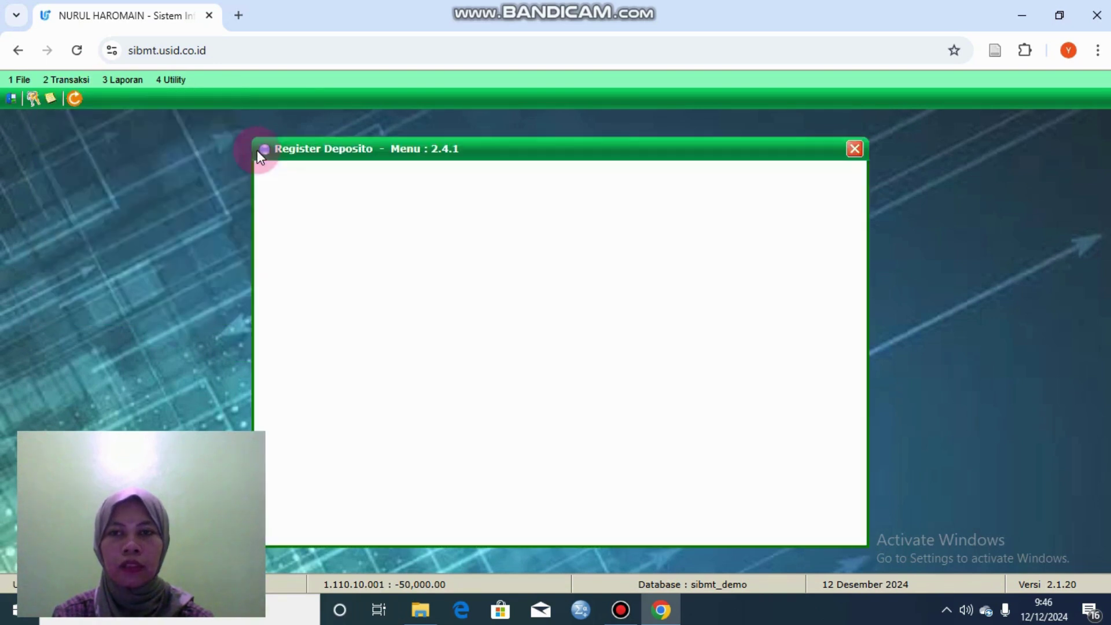
pyautogui.click(409, 184)
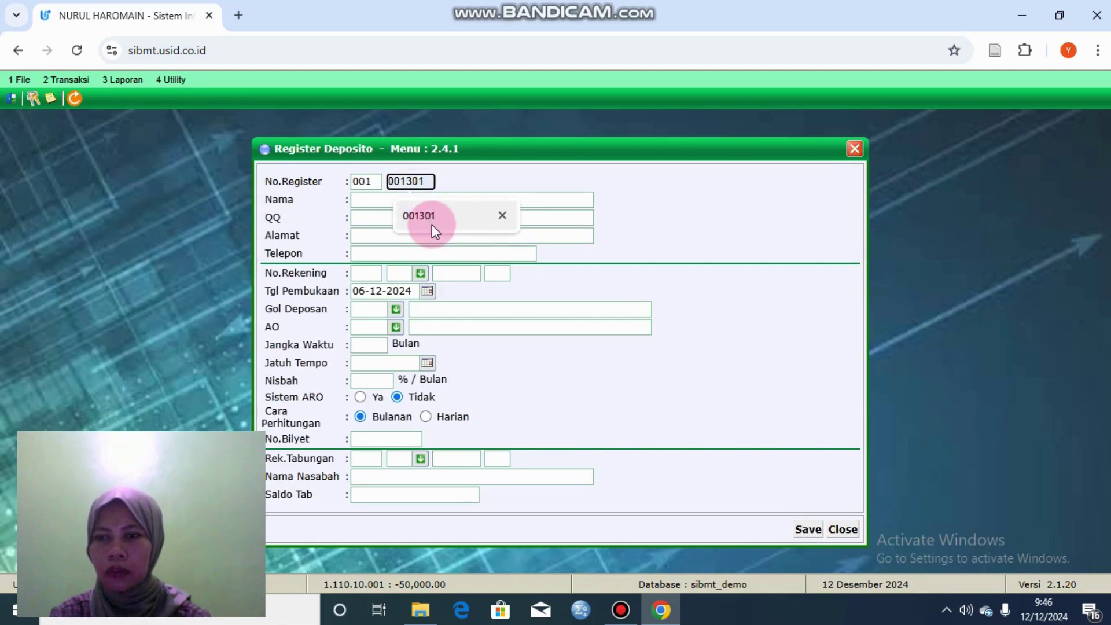
pyautogui.click(432, 222)
pyautogui.click(417, 198)
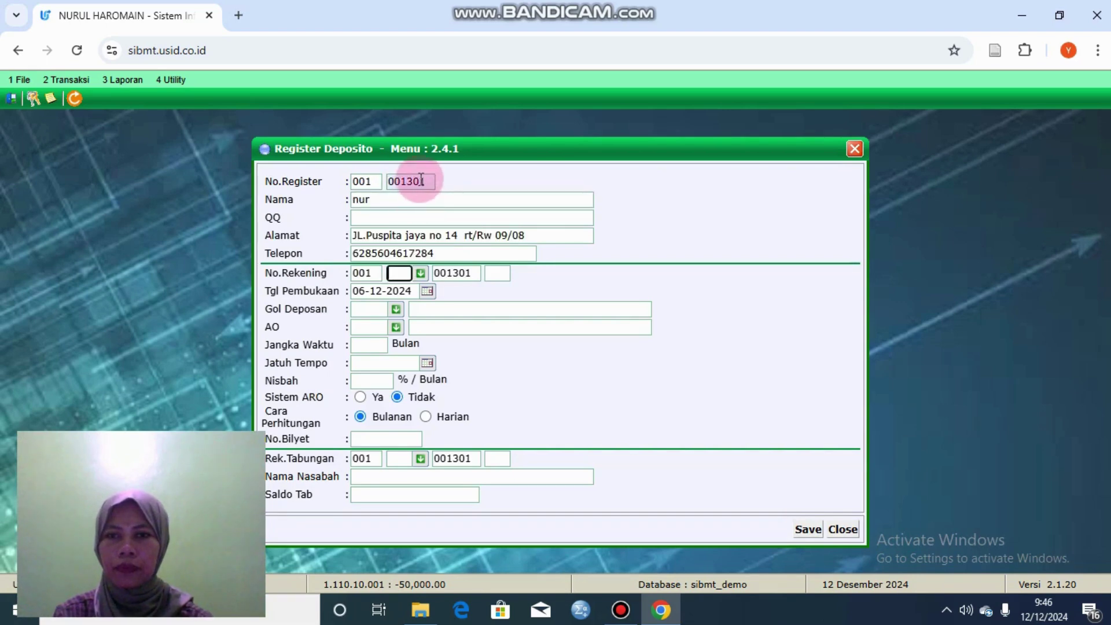
pyautogui.click(425, 181)
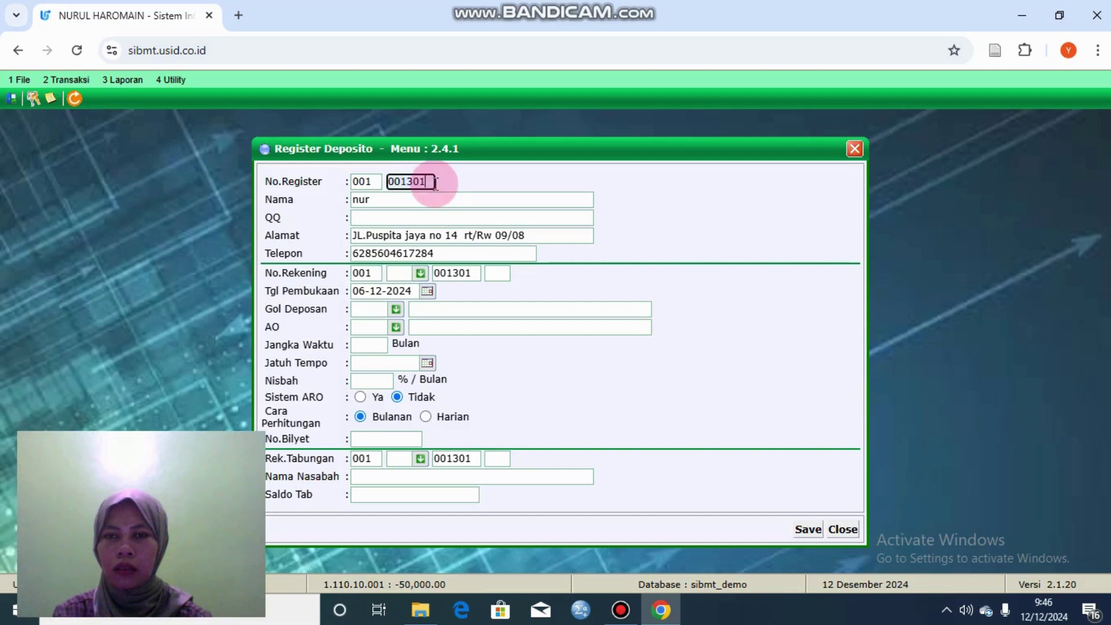
pyautogui.press('BackSpace')
pyautogui.press('BackSpace')
pyautogui.press('BackSpace')
pyautogui.press('BackSpace')
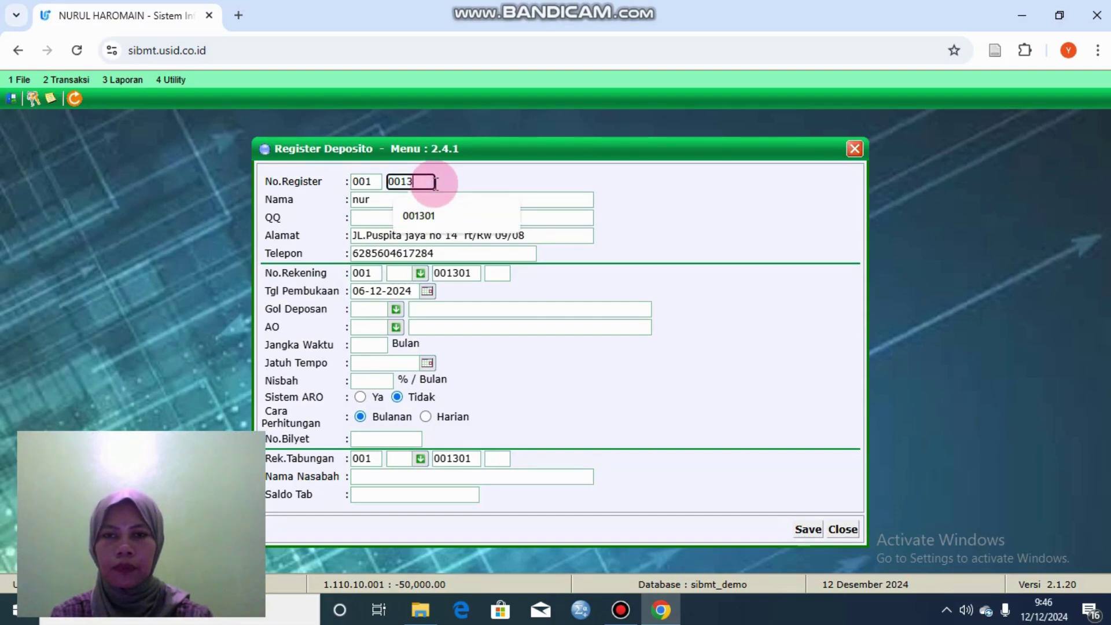
pyautogui.write('31')
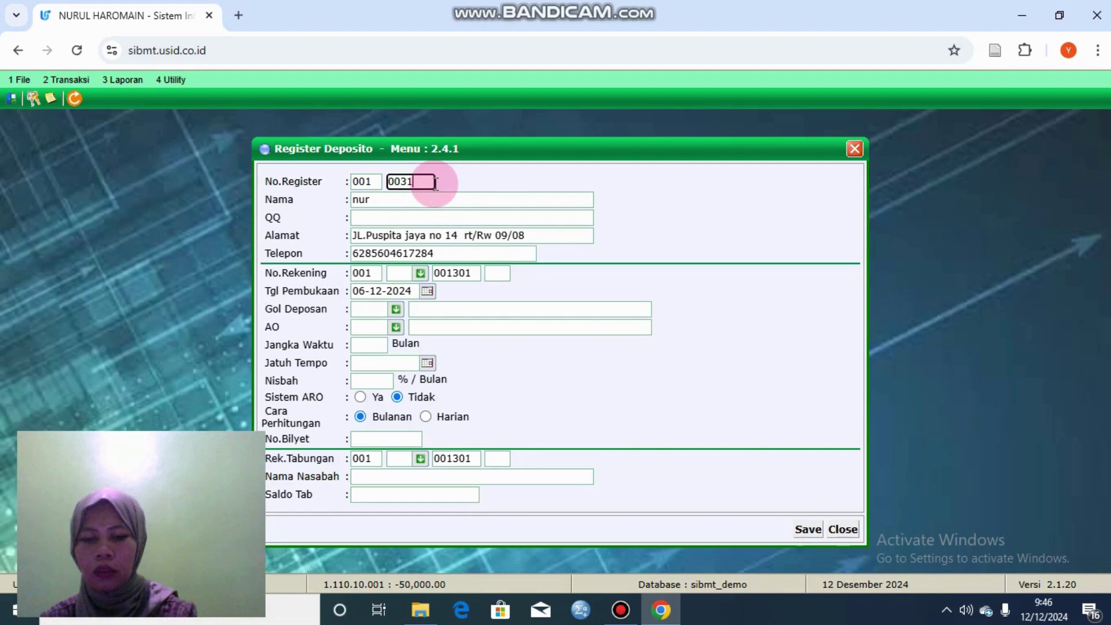
pyautogui.write('03')
pyautogui.press('Return')
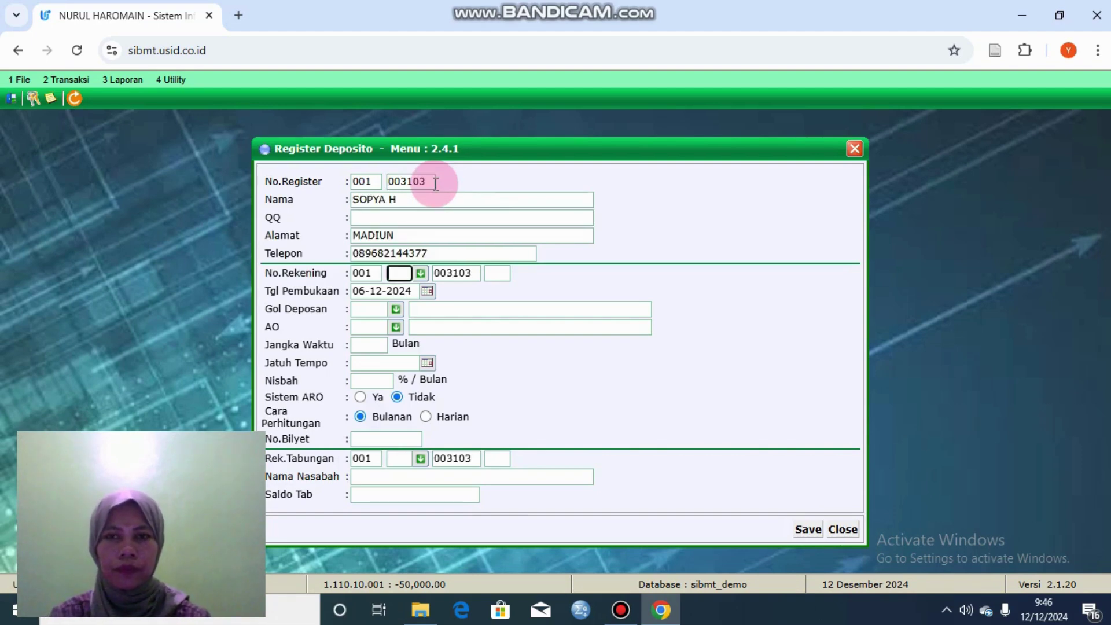
# Step: Choose 3-month product 43 with sequence 01, group 874 Perorangan/Umum, officer UMUM, and check nisbah 52.00
pyautogui.click(420, 273)
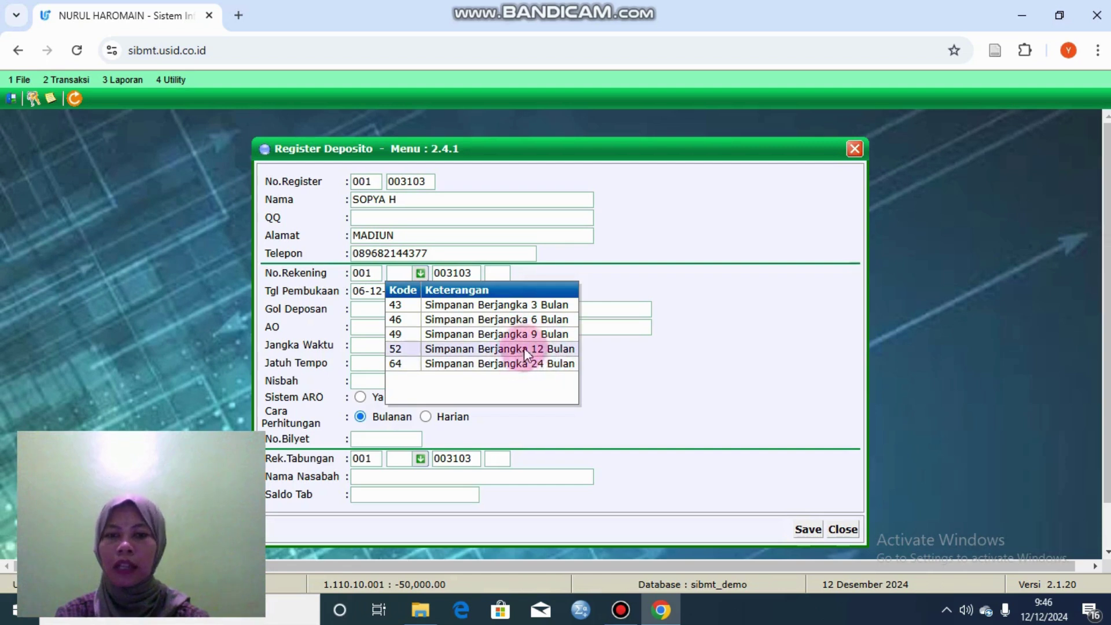
pyautogui.click(526, 306)
pyautogui.click(497, 273)
pyautogui.write('01')
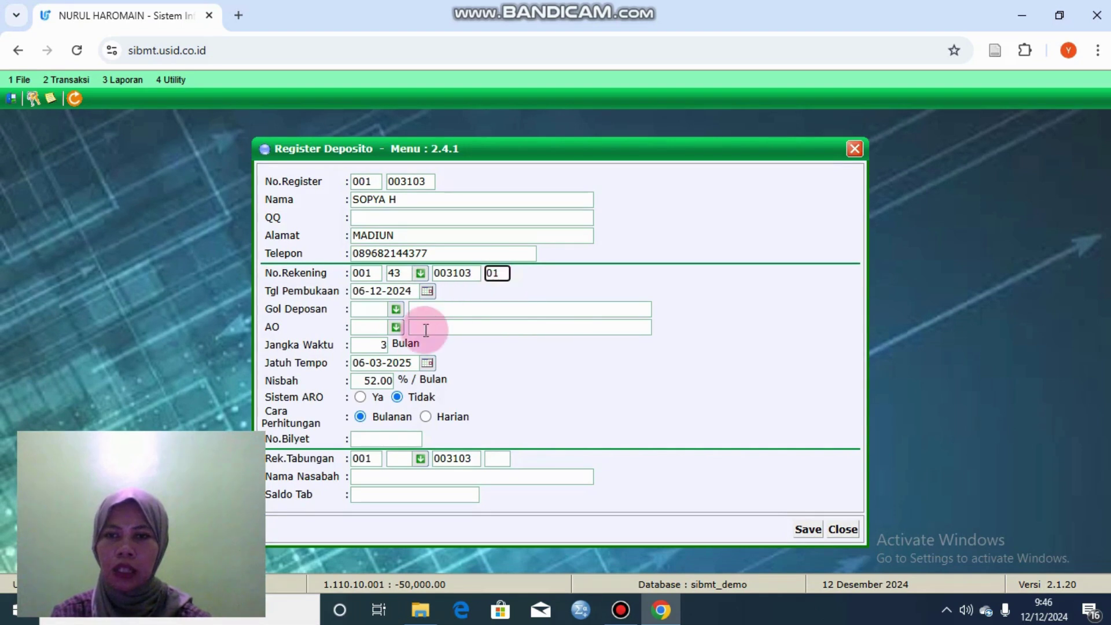
pyautogui.click(396, 309)
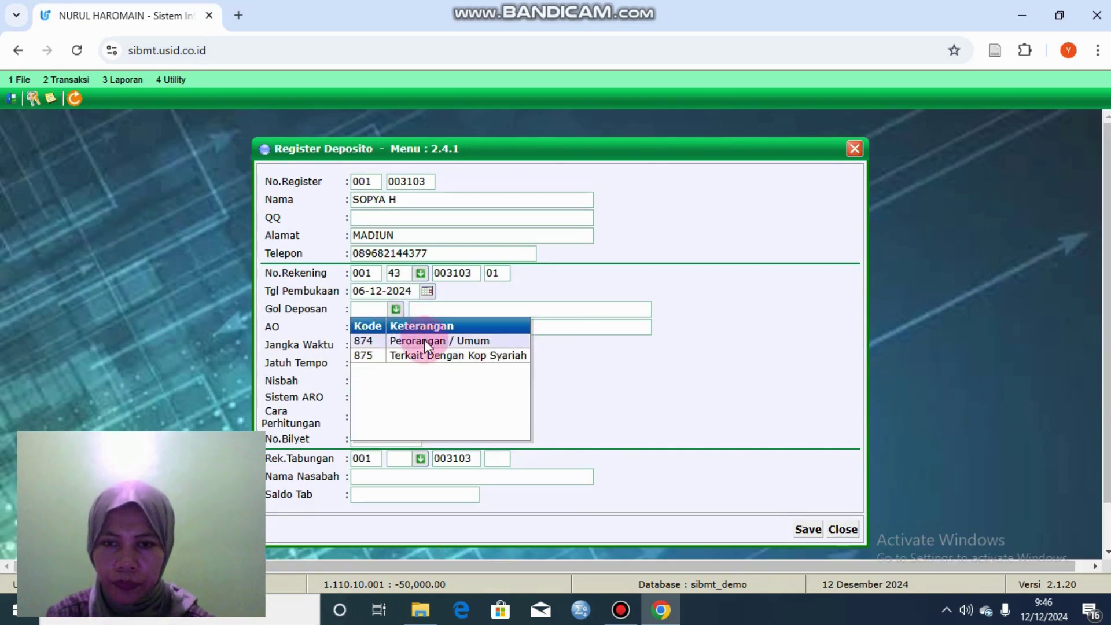
pyautogui.click(425, 340)
pyautogui.click(398, 328)
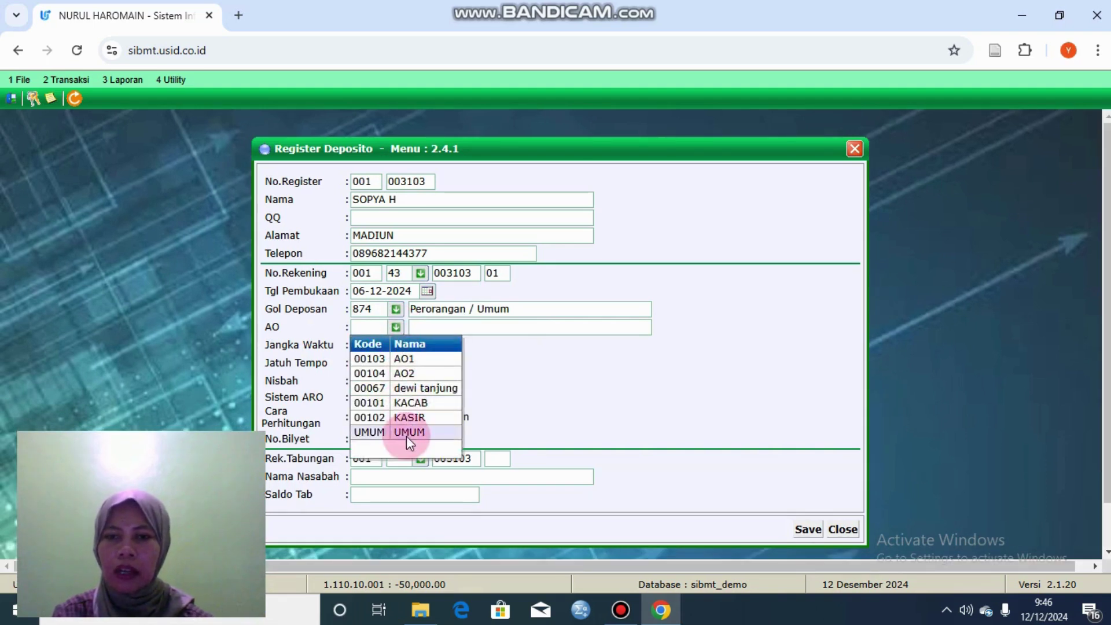
pyautogui.click(408, 433)
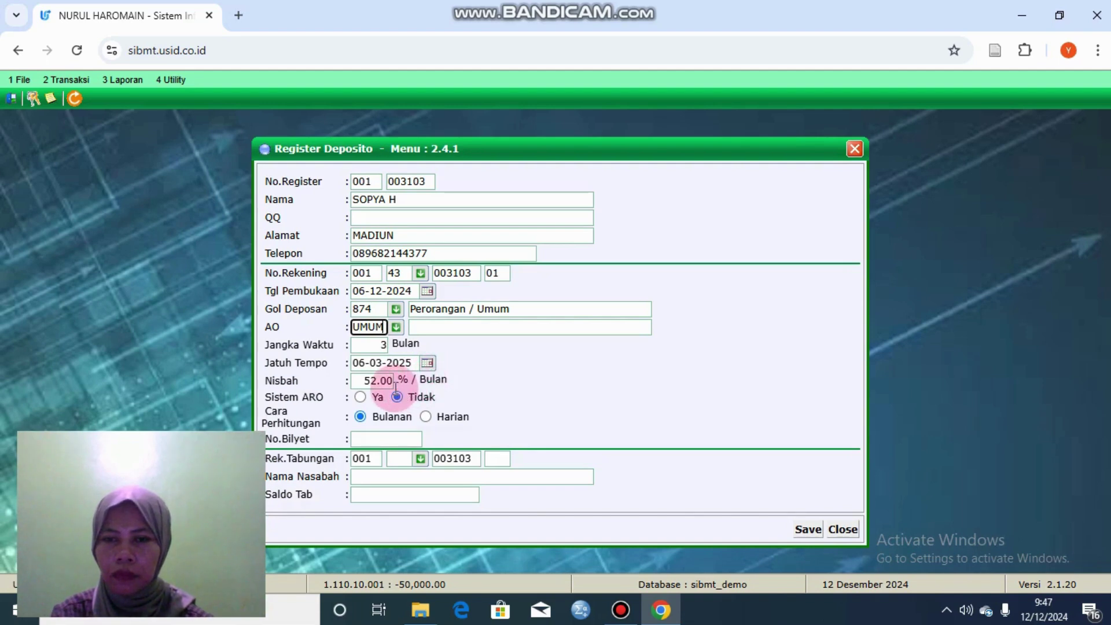
pyautogui.click(377, 382)
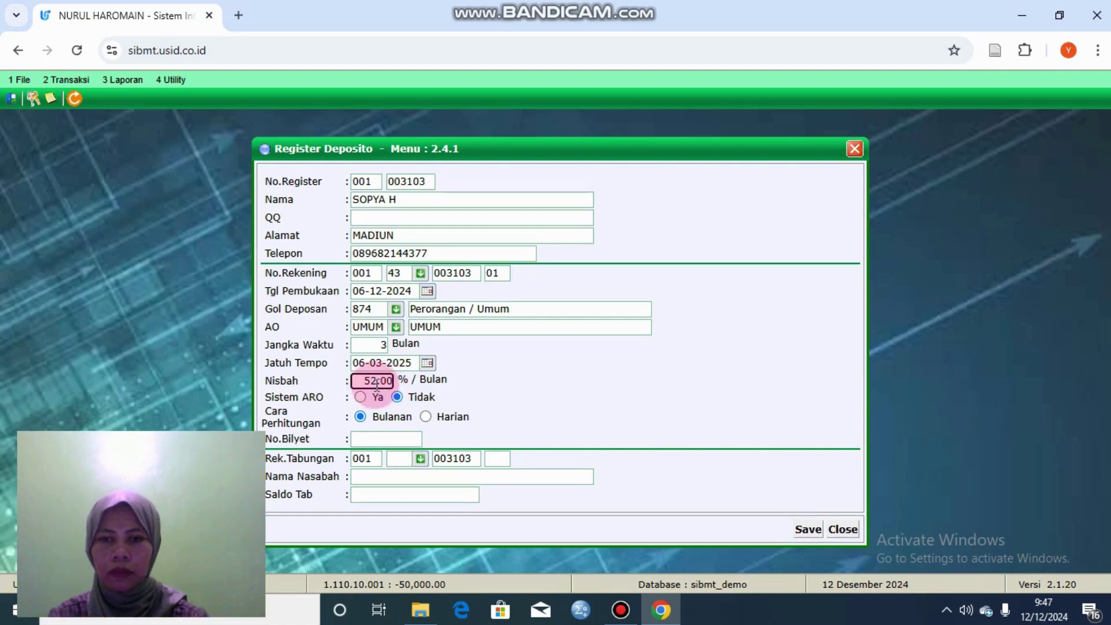
pyautogui.doubleClick(365, 382)
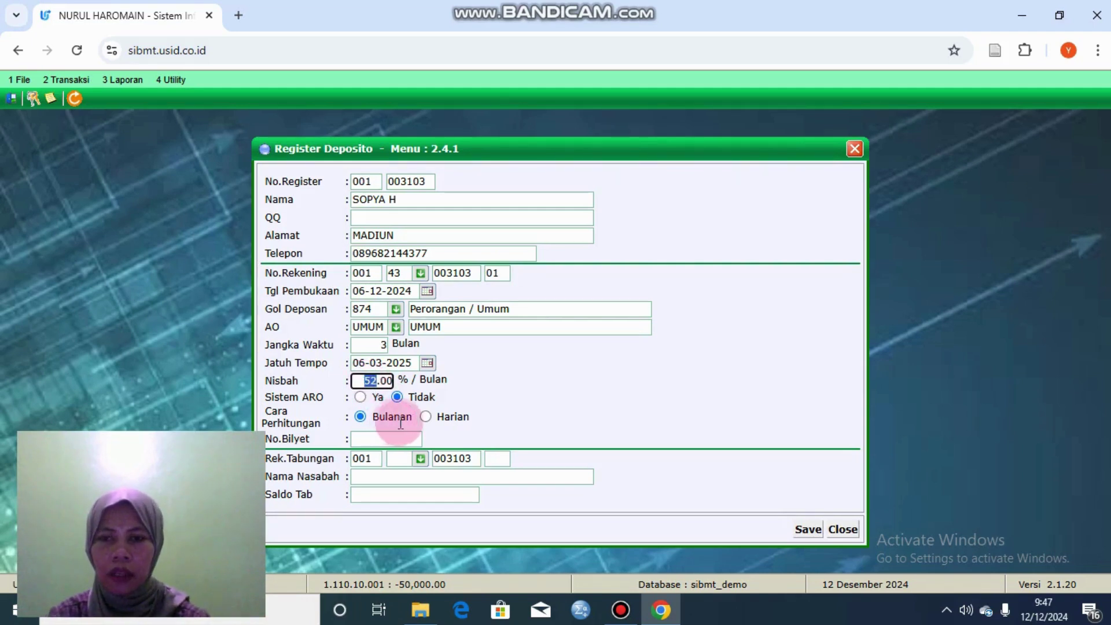
# Step: Link savings account code 11, sequence 01, loading the holder and its 40,000,000.00 balance
pyautogui.click(406, 477)
pyautogui.click(409, 460)
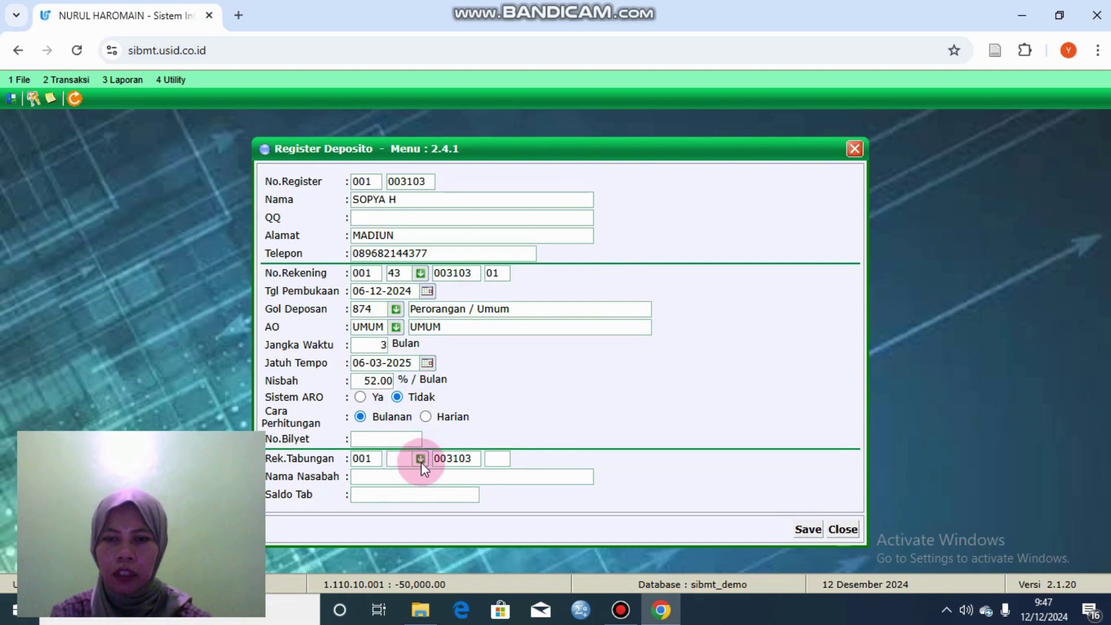
pyautogui.click(420, 458)
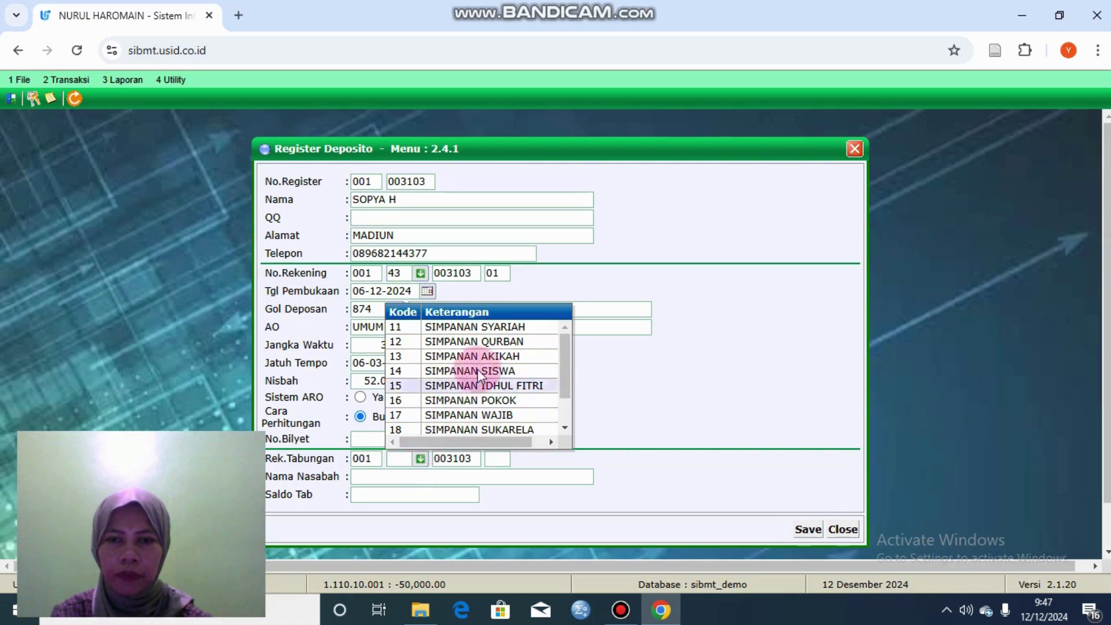
pyautogui.click(485, 328)
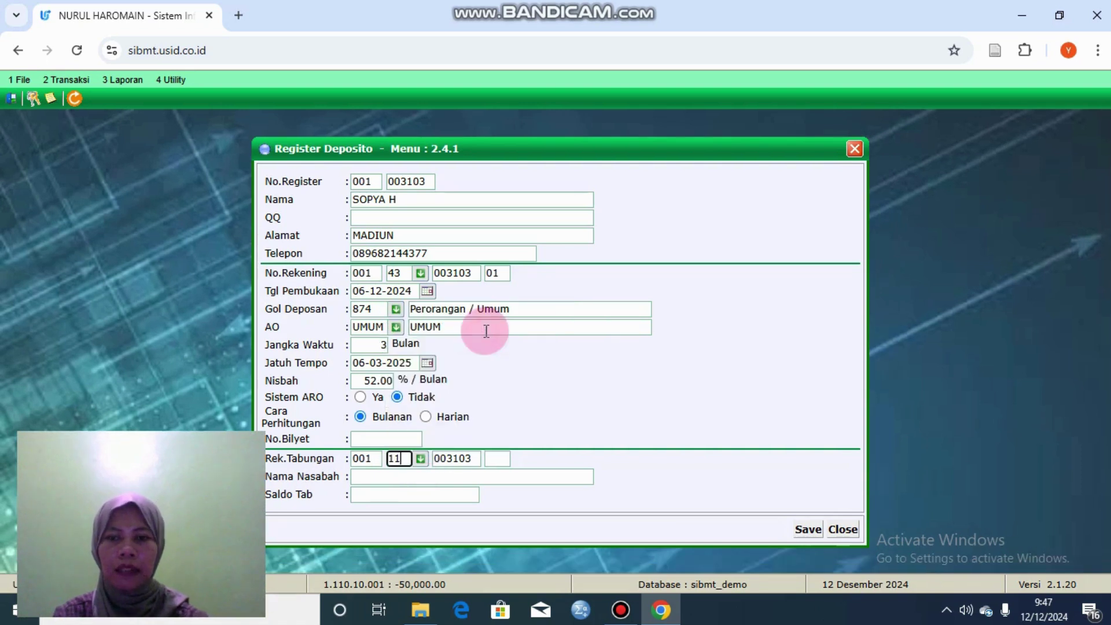
pyautogui.click(505, 461)
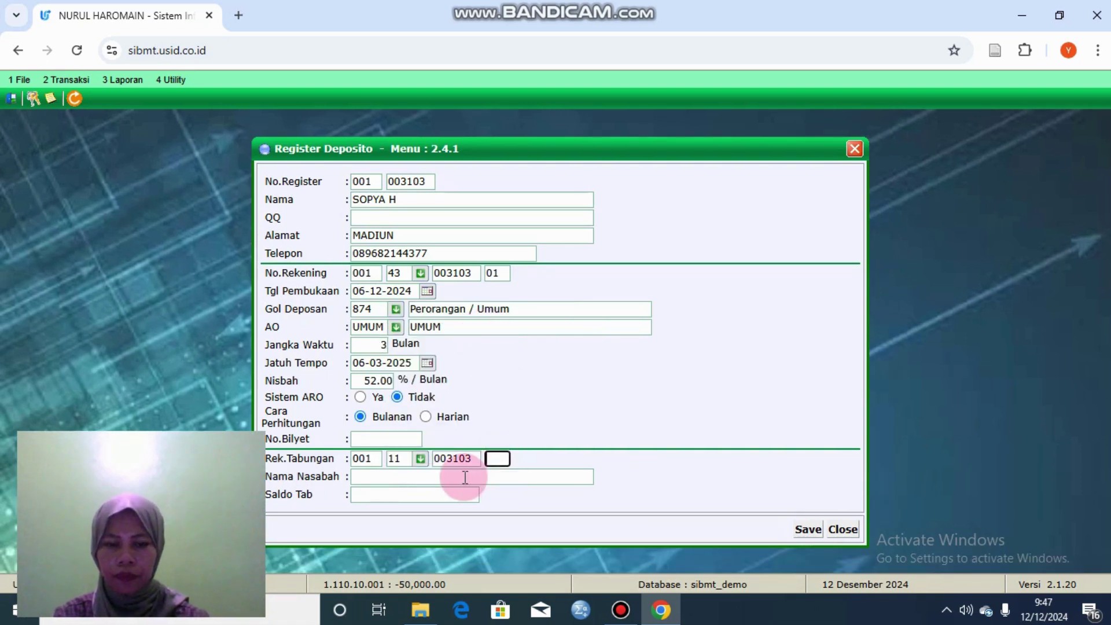
pyautogui.write('01')
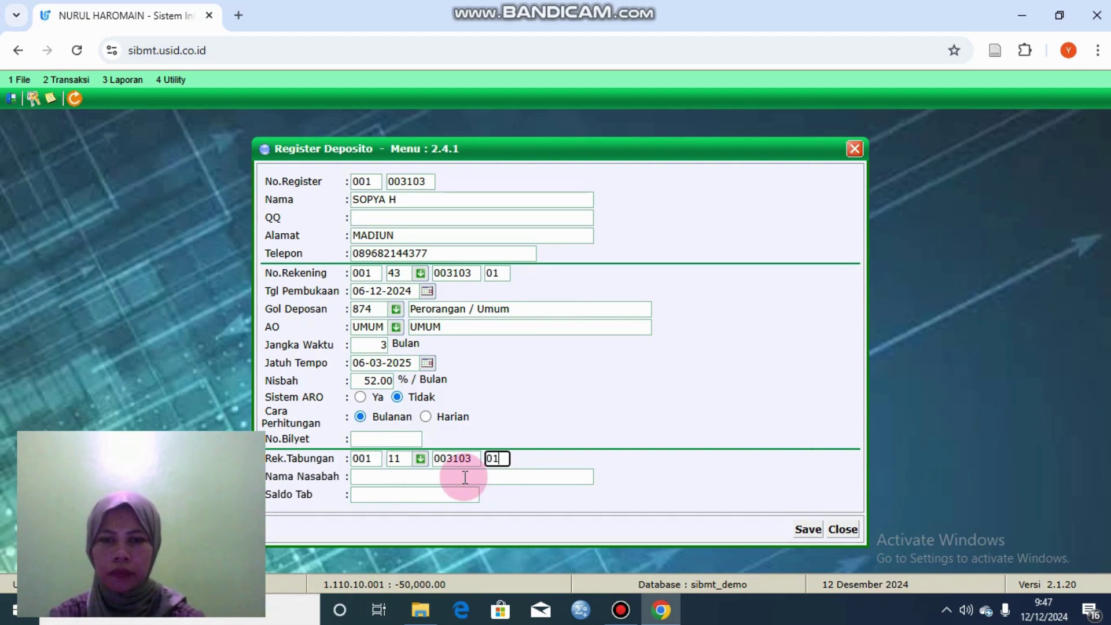
pyautogui.click(425, 482)
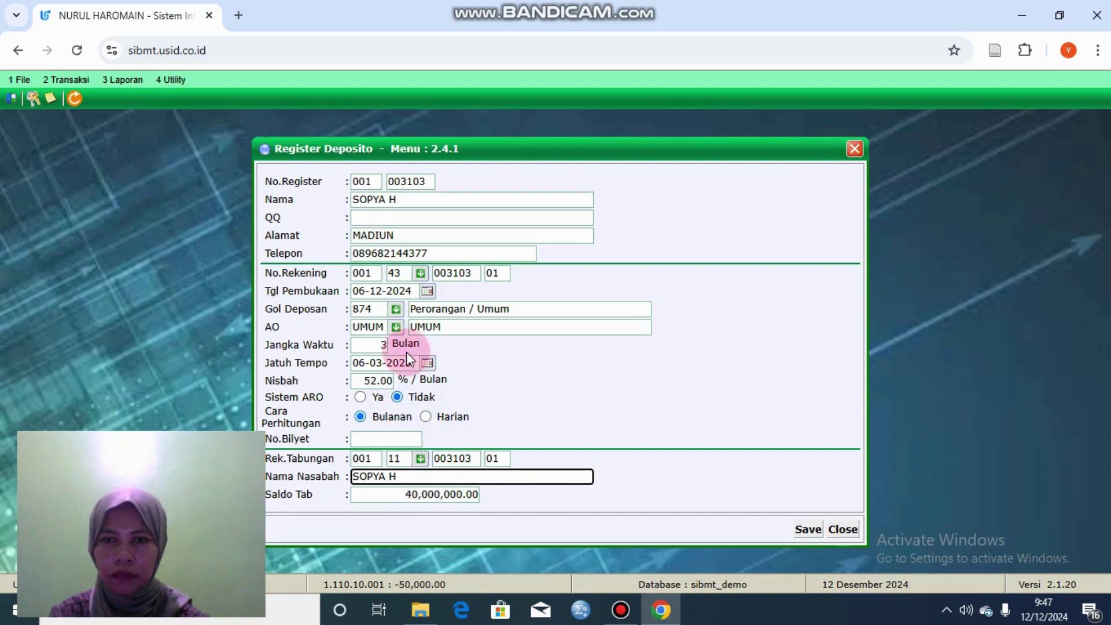
pyautogui.click(452, 493)
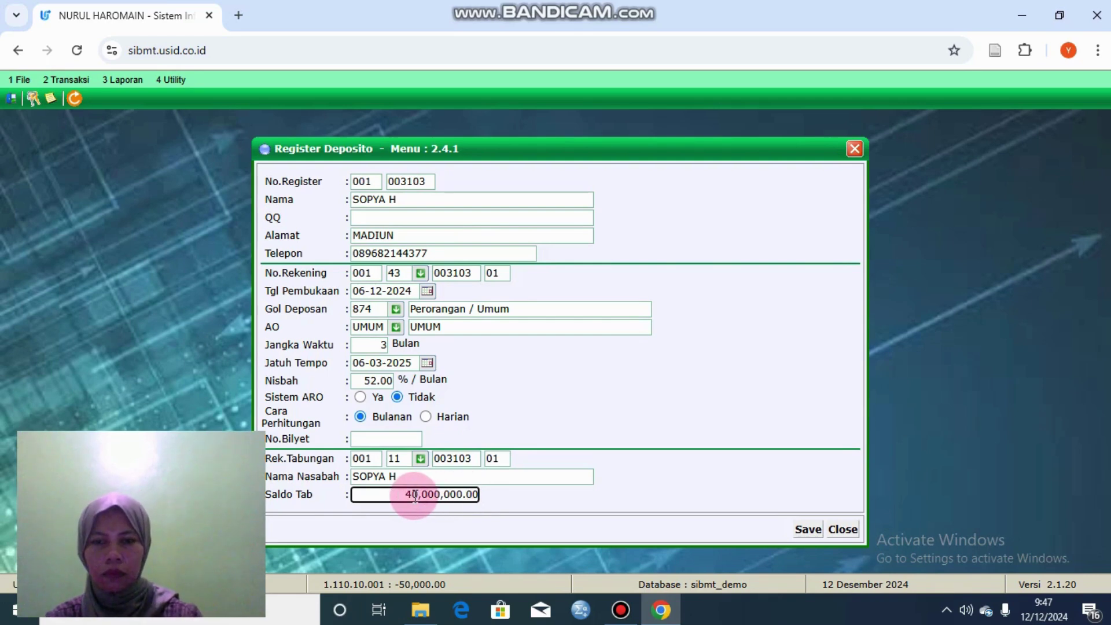
pyautogui.moveTo(380, 496); pyautogui.dragTo(487, 498)
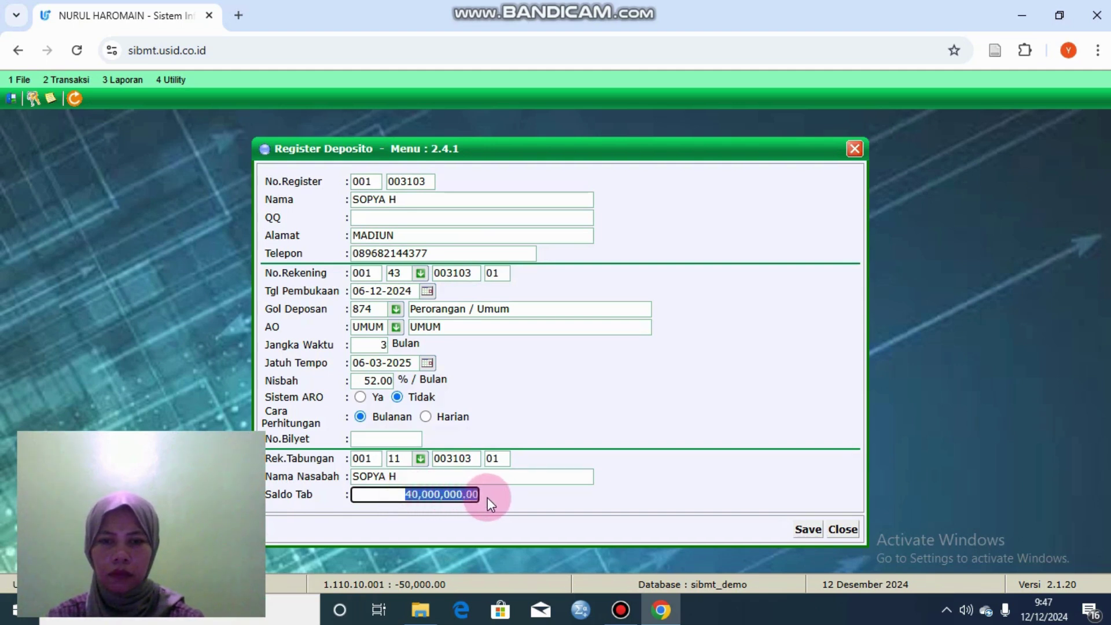
pyautogui.click(462, 467)
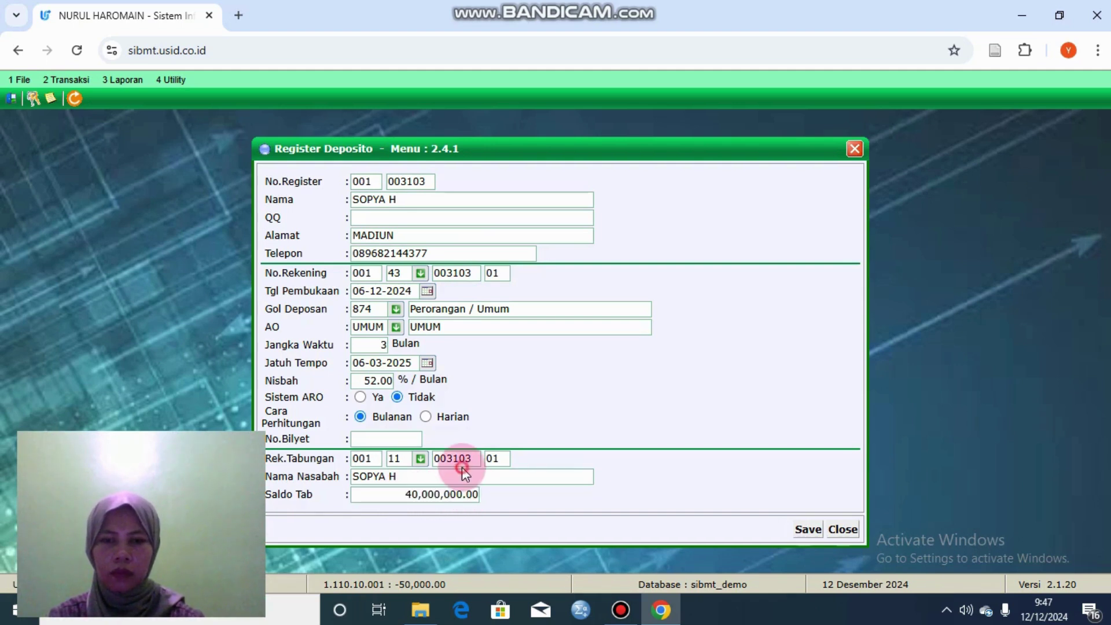
# Step: Save the time deposit registration, confirm it, and close the form
pyautogui.click(806, 529)
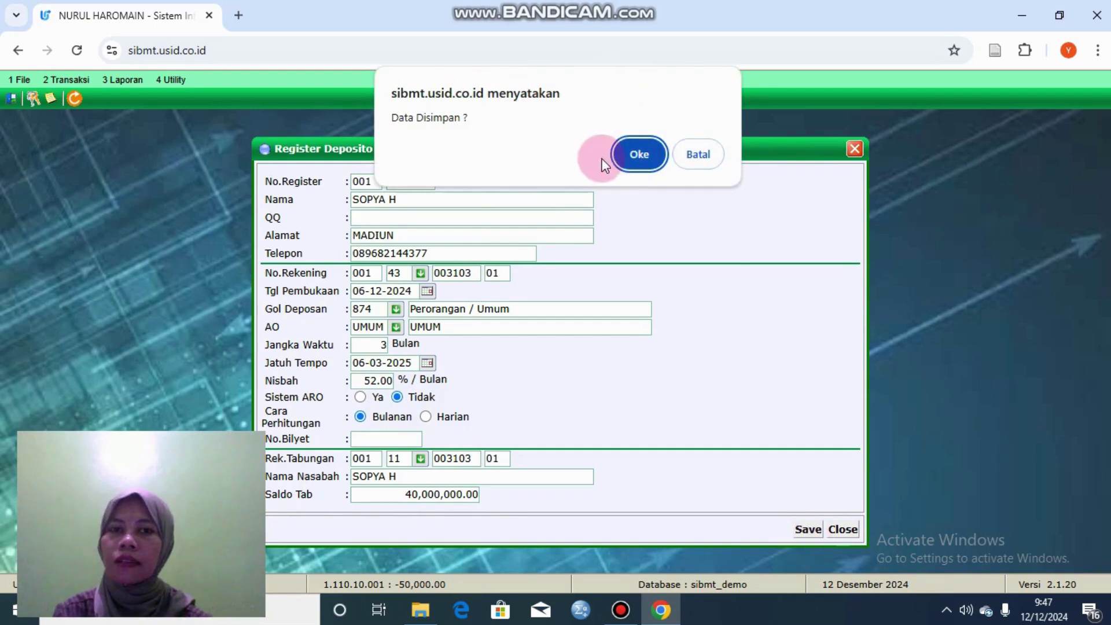
pyautogui.click(637, 154)
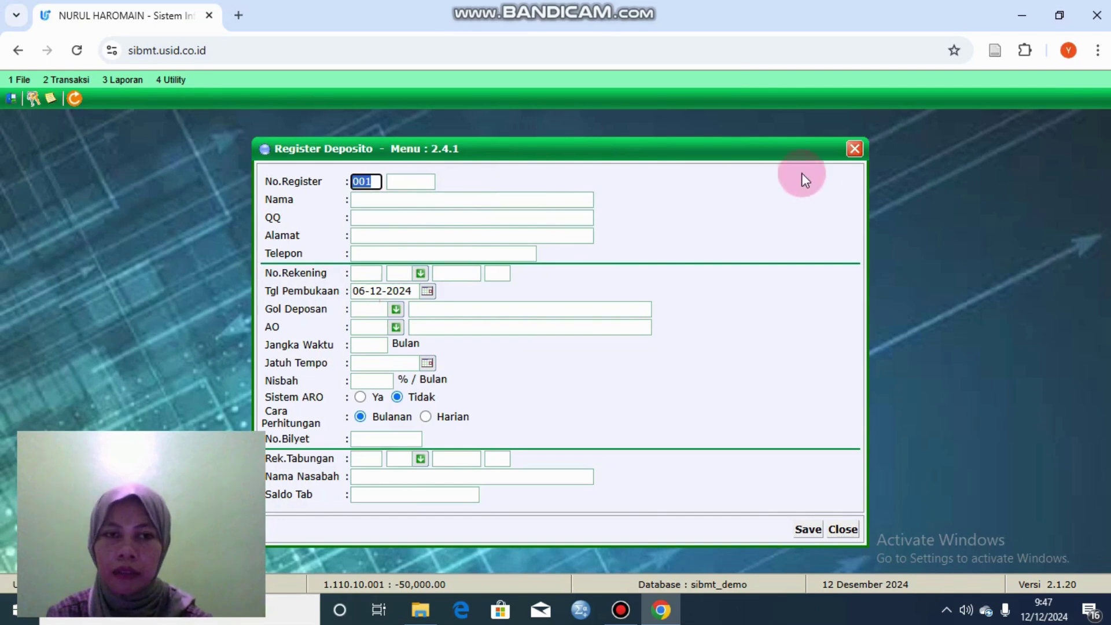
pyautogui.click(855, 149)
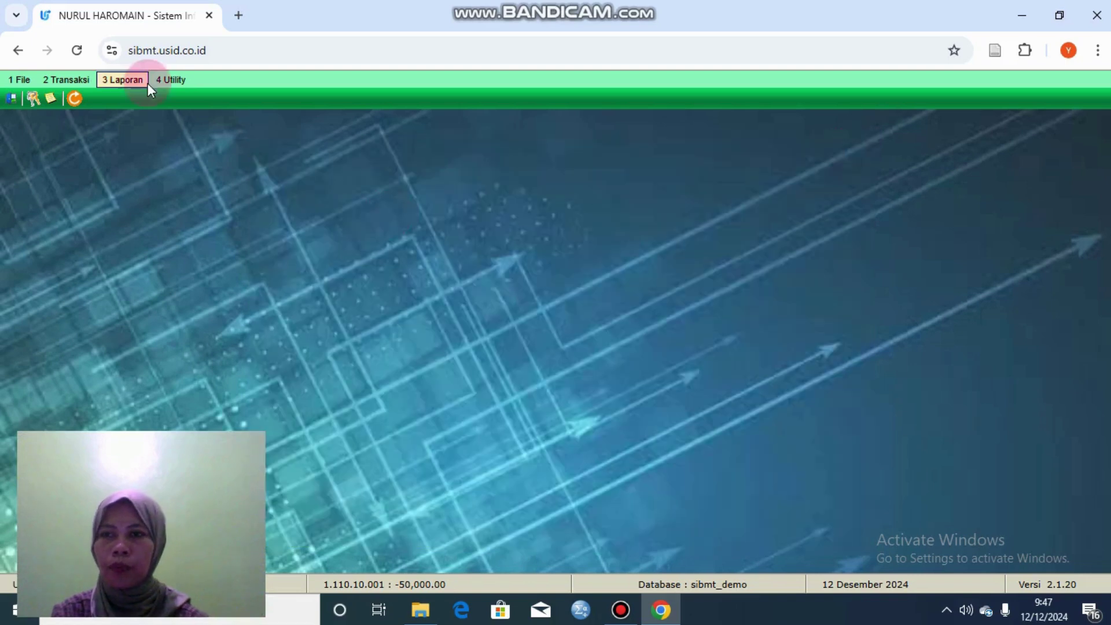
pyautogui.click(81, 82)
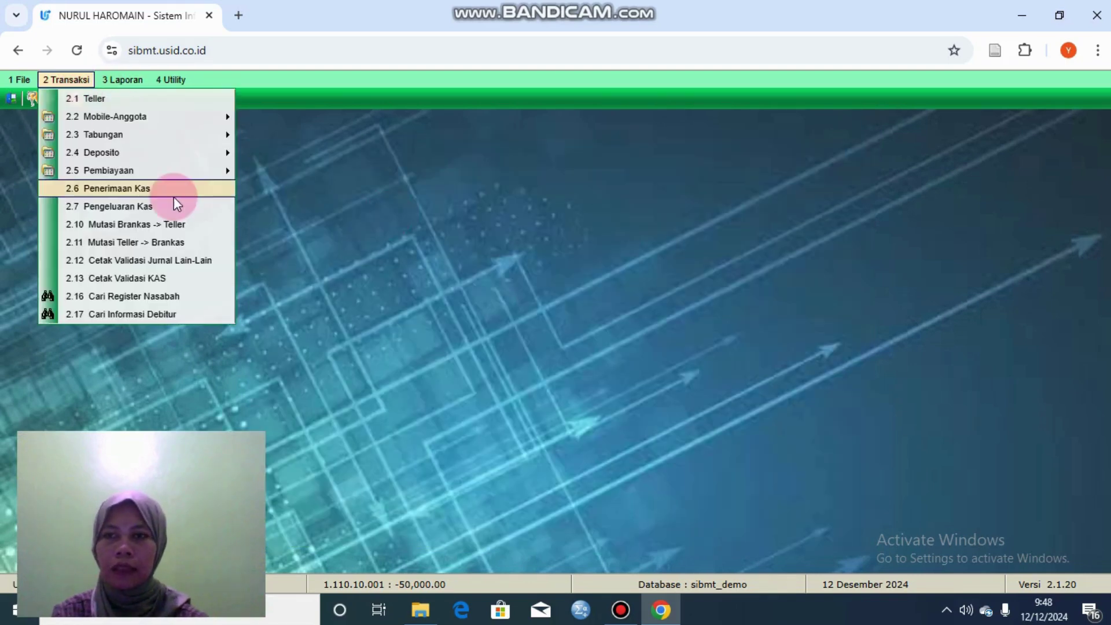
pyautogui.click(216, 294)
pyautogui.click(524, 169)
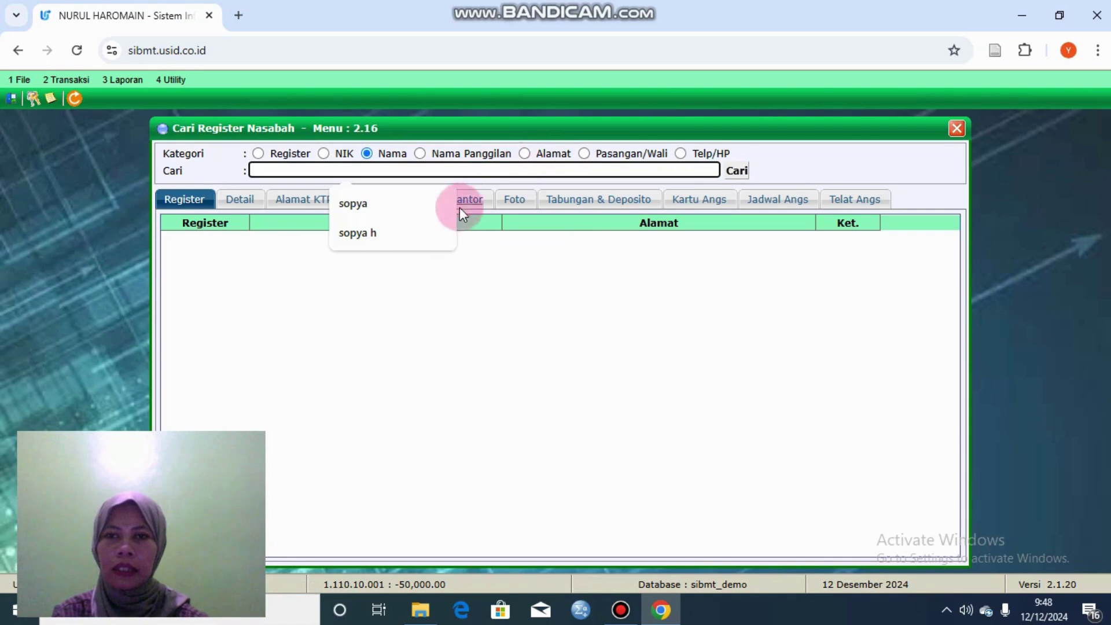
pyautogui.click(431, 230)
pyautogui.press('Tab')
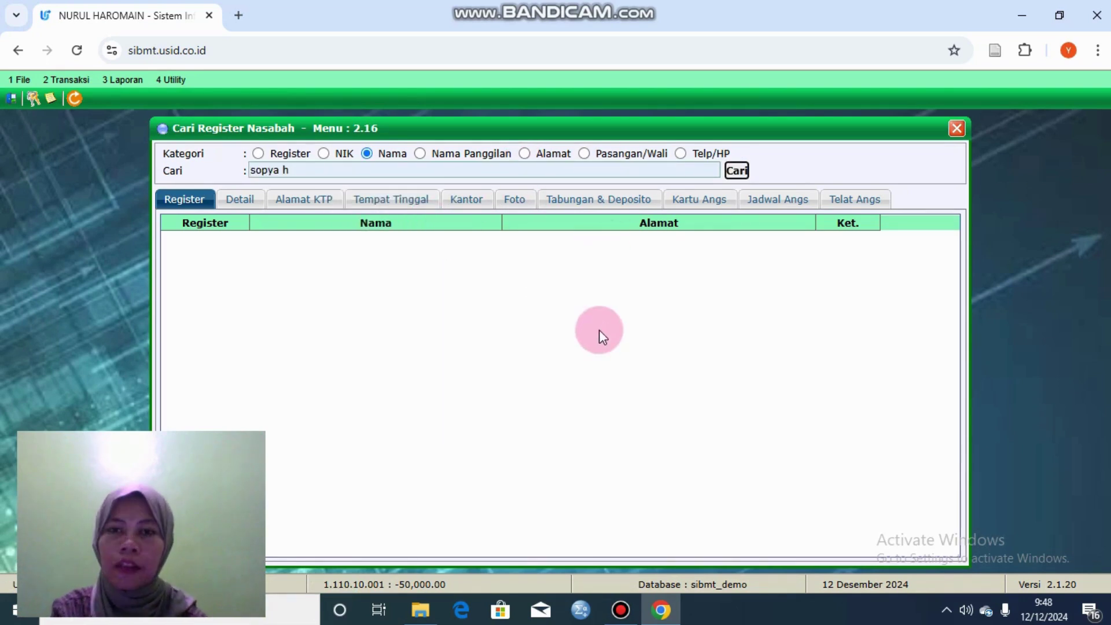
pyautogui.doubleClick(572, 260)
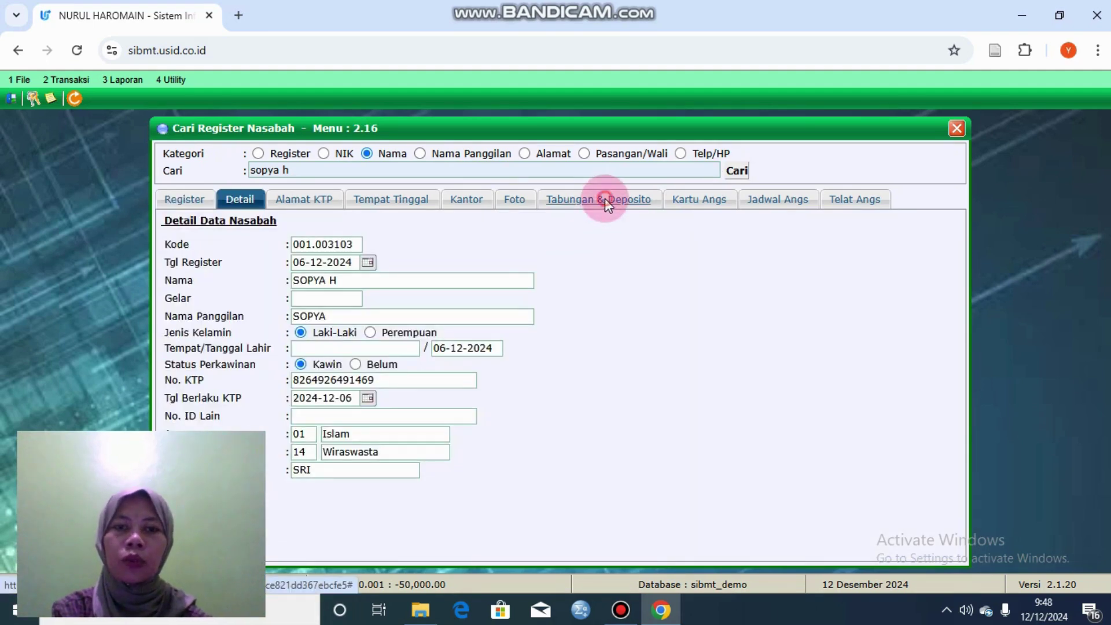
pyautogui.click(605, 200)
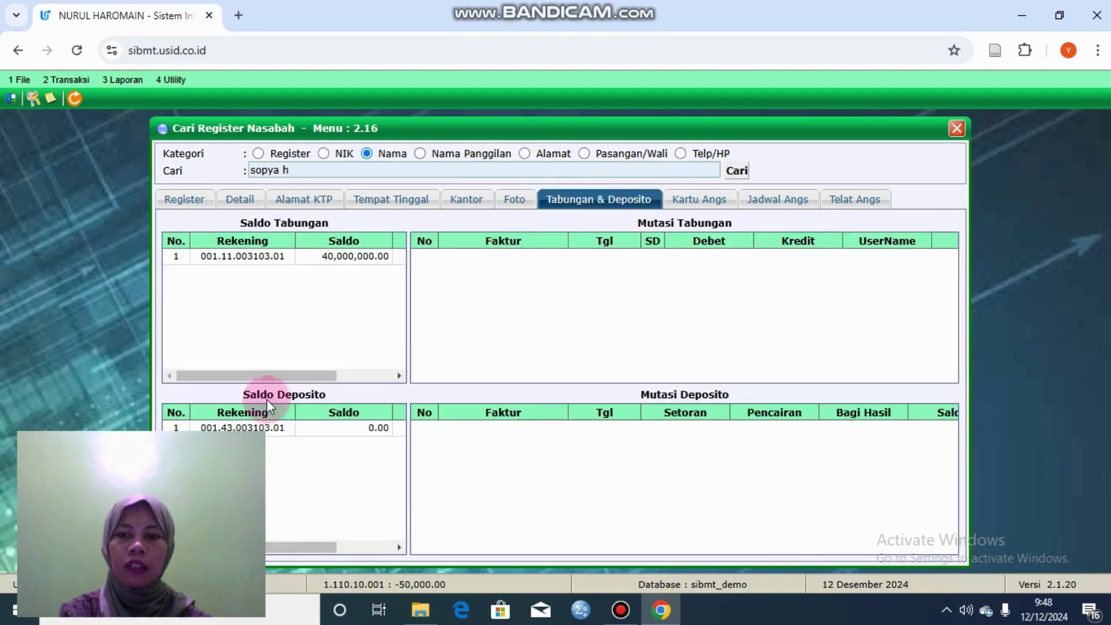
pyautogui.click(321, 431)
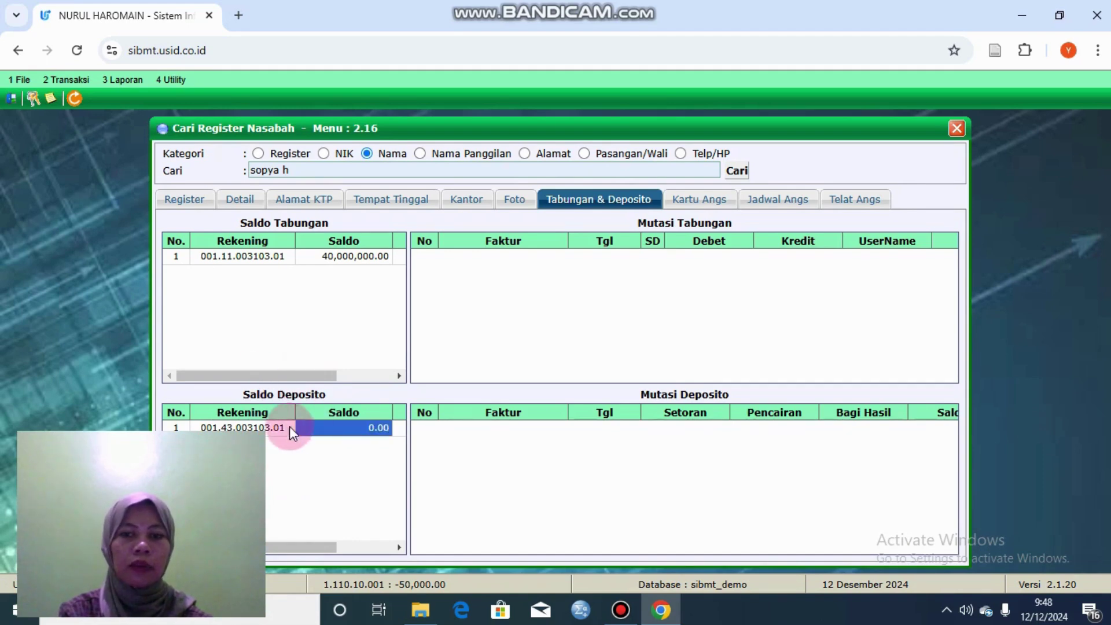
pyautogui.click(268, 428)
pyautogui.click(364, 428)
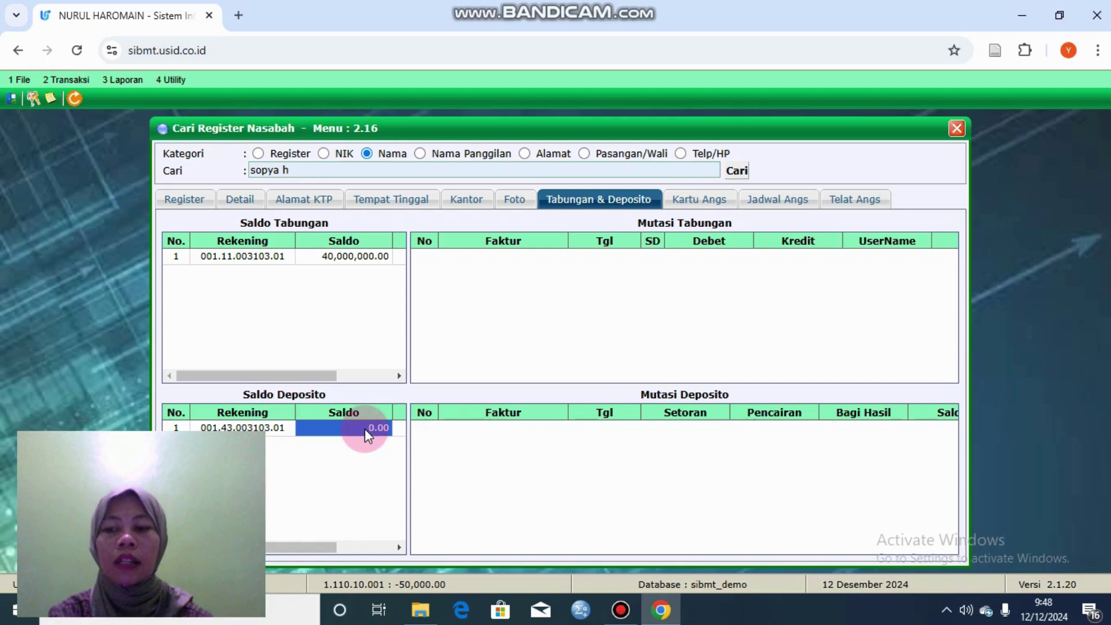
# Step: Search the customer again by name and reconfirm the time deposit's 0.00 balance
pyautogui.click(70, 79)
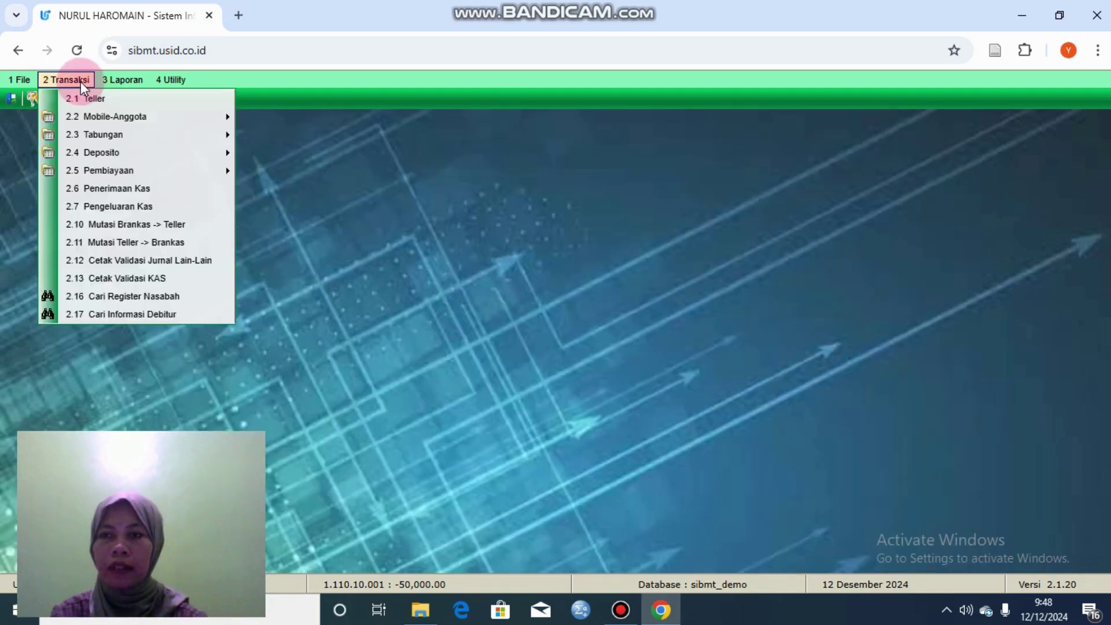
pyautogui.click(216, 295)
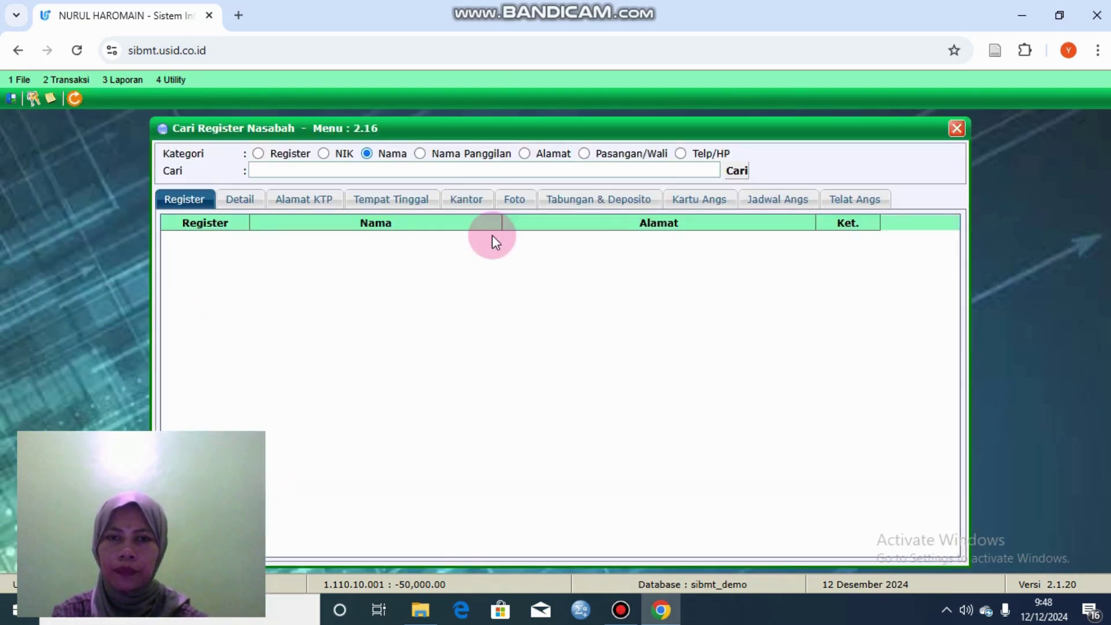
pyautogui.click(524, 169)
pyautogui.click(432, 232)
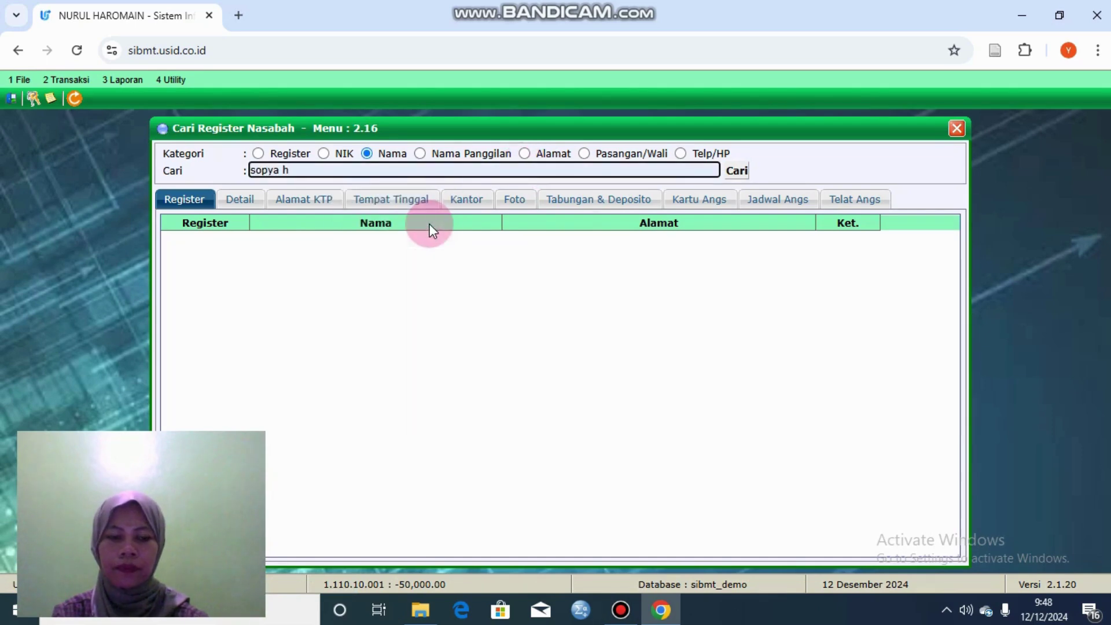
pyautogui.press('Tab')
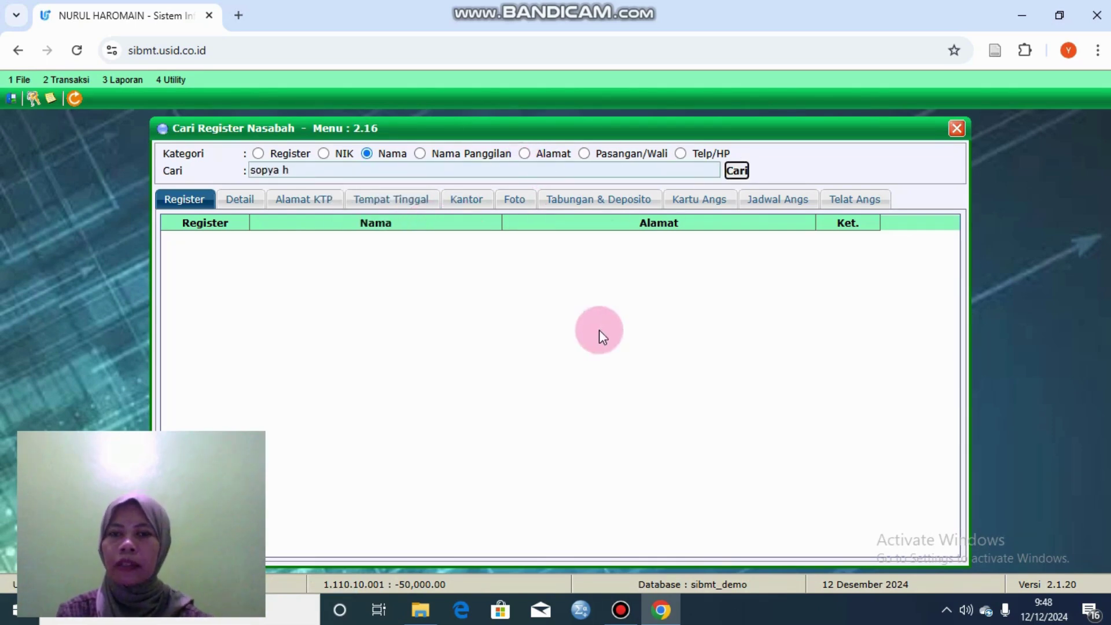
pyautogui.click(737, 171)
pyautogui.doubleClick(573, 259)
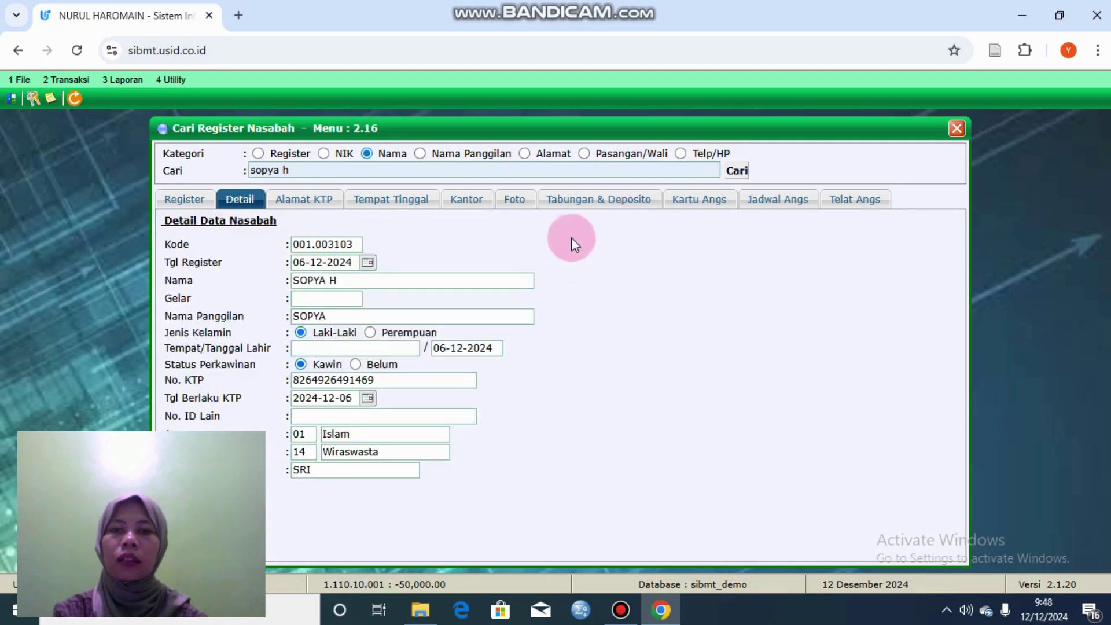
pyautogui.click(605, 198)
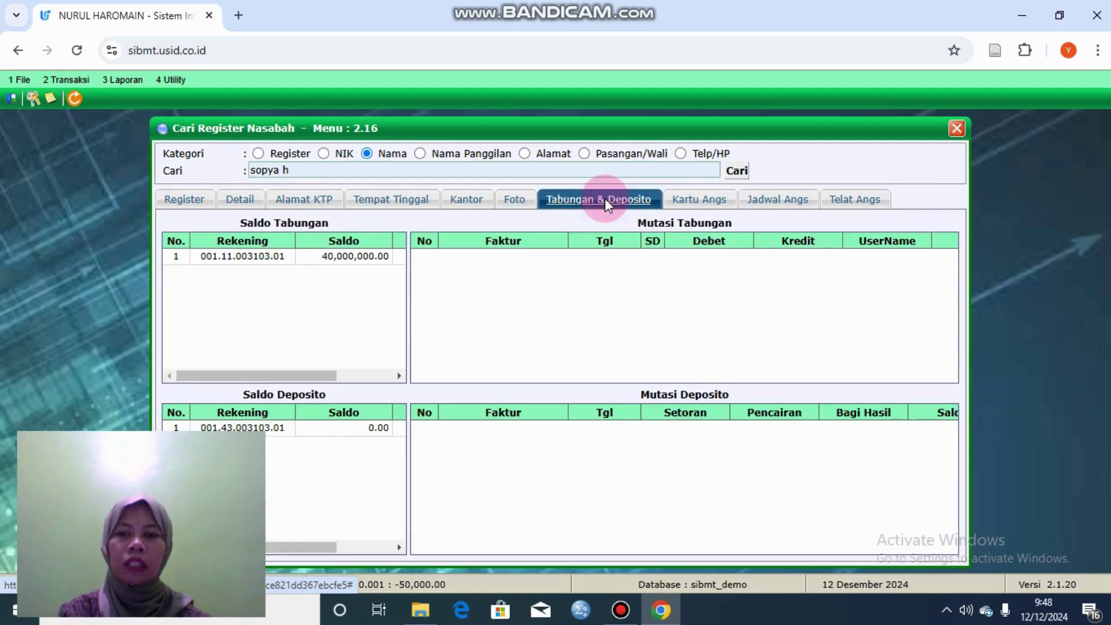
pyautogui.click(324, 429)
pyautogui.click(270, 431)
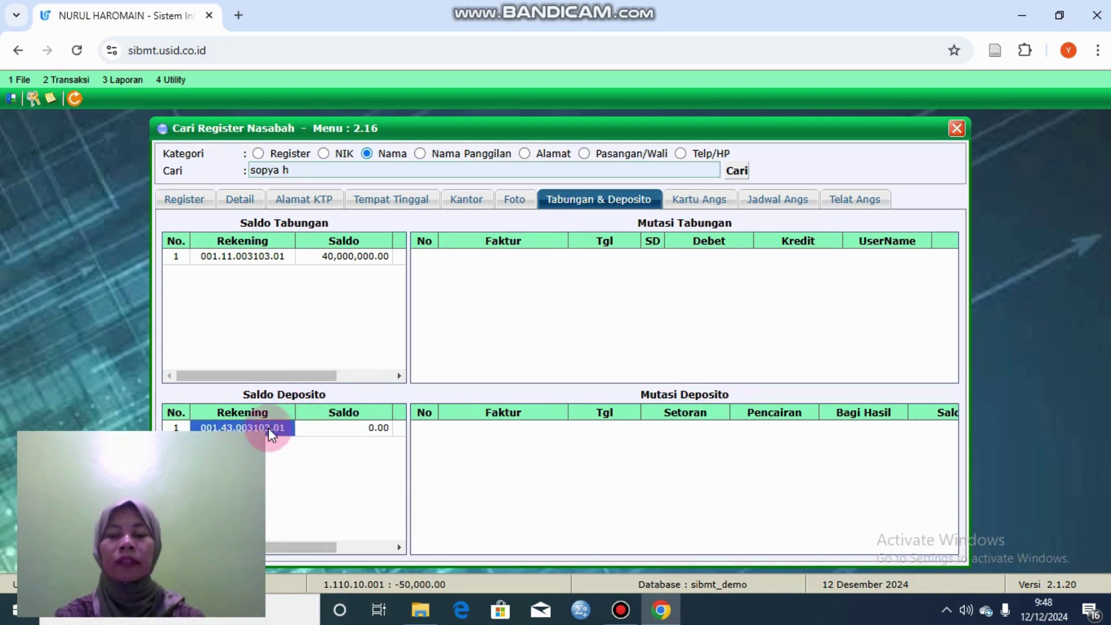
pyautogui.click(366, 431)
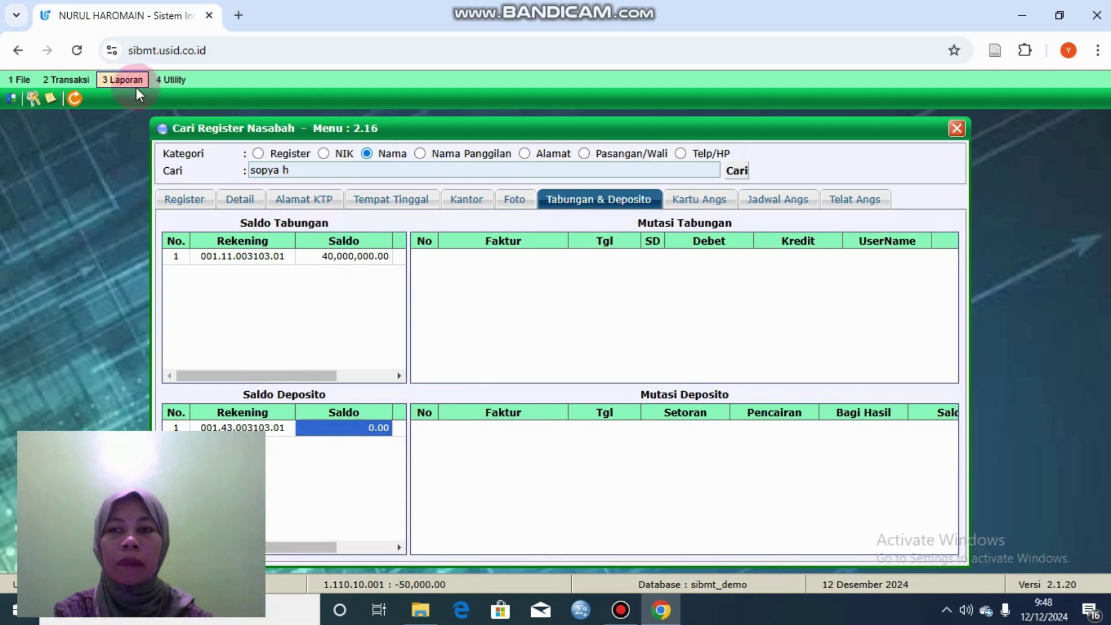
# Step: Open Setoran Deposito, pick the customer's account with code 11 and sequence 01, and dismiss the warning
pyautogui.click(86, 81)
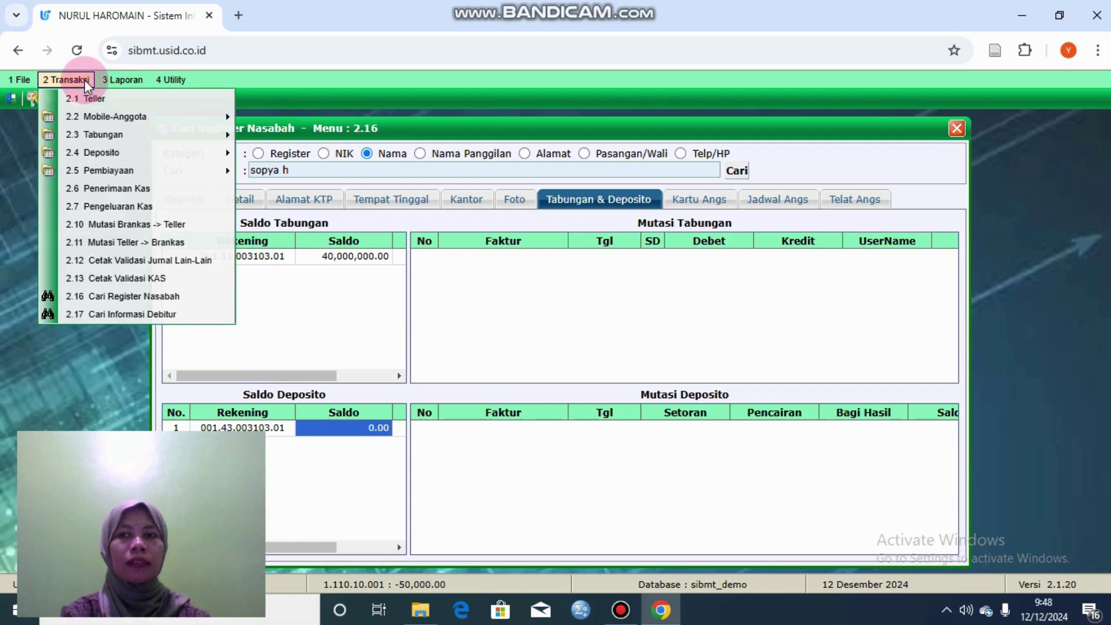
pyautogui.moveTo(143, 154)
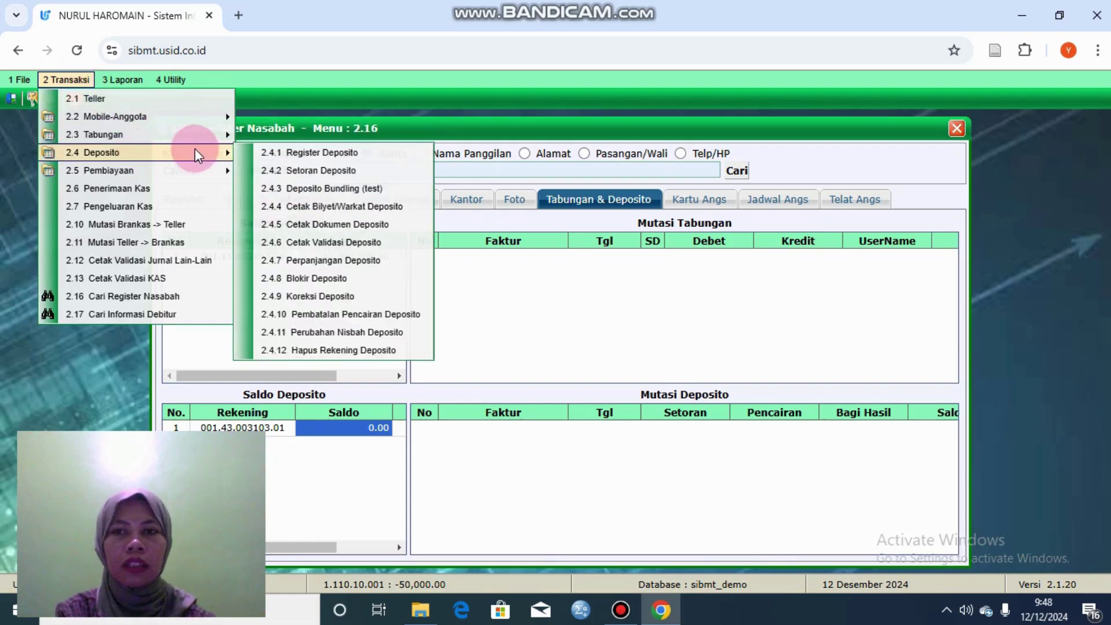
pyautogui.click(265, 169)
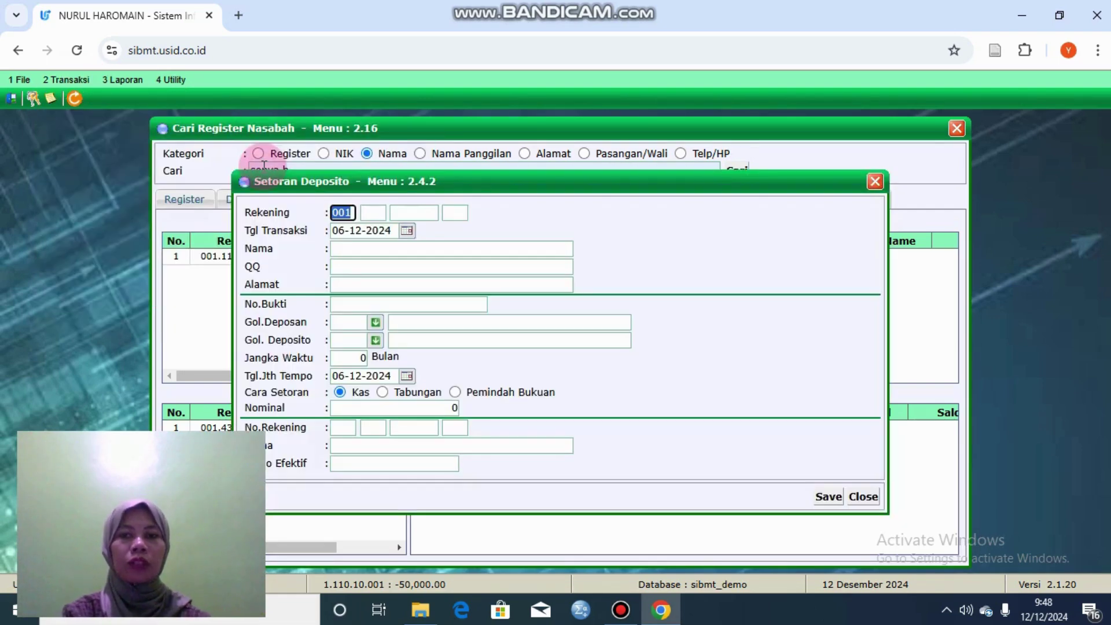
pyautogui.click(413, 213)
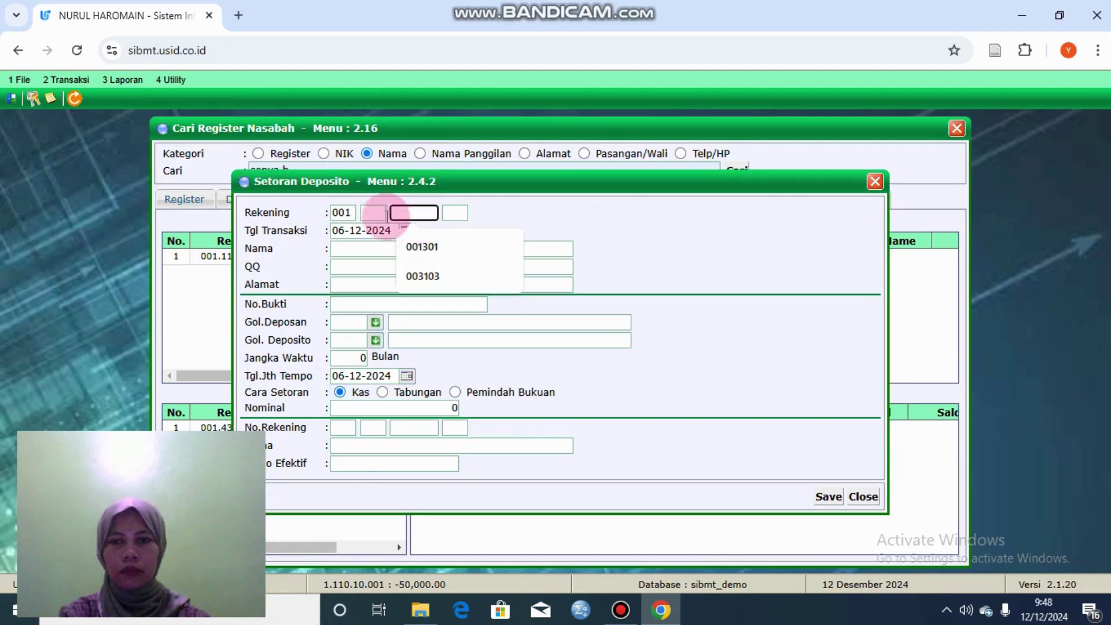
pyautogui.click(422, 275)
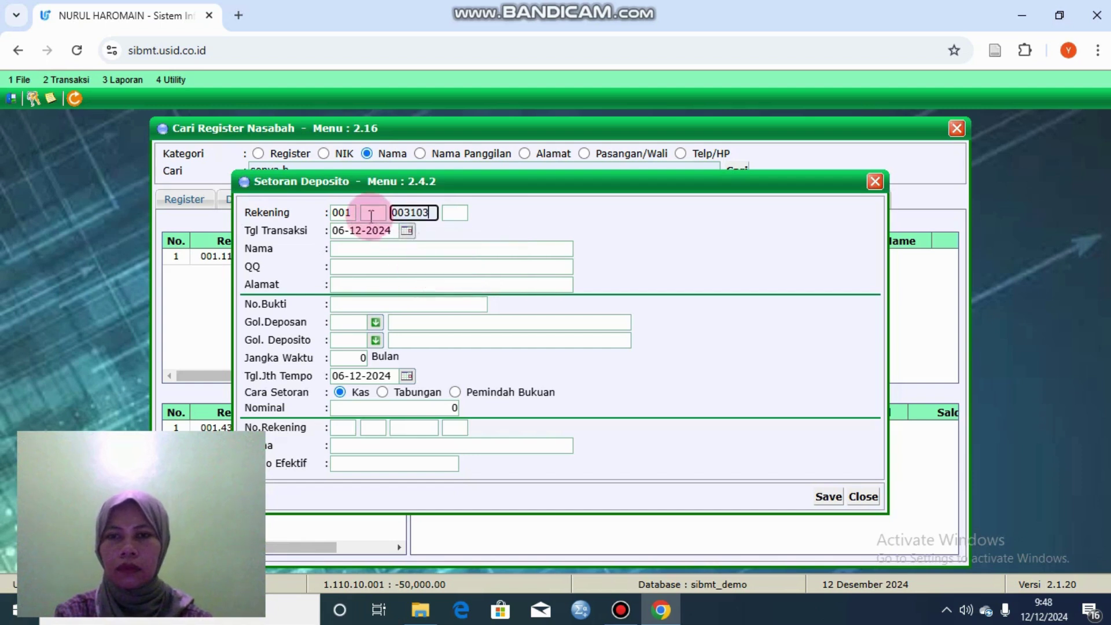
pyautogui.click(371, 216)
pyautogui.click(380, 241)
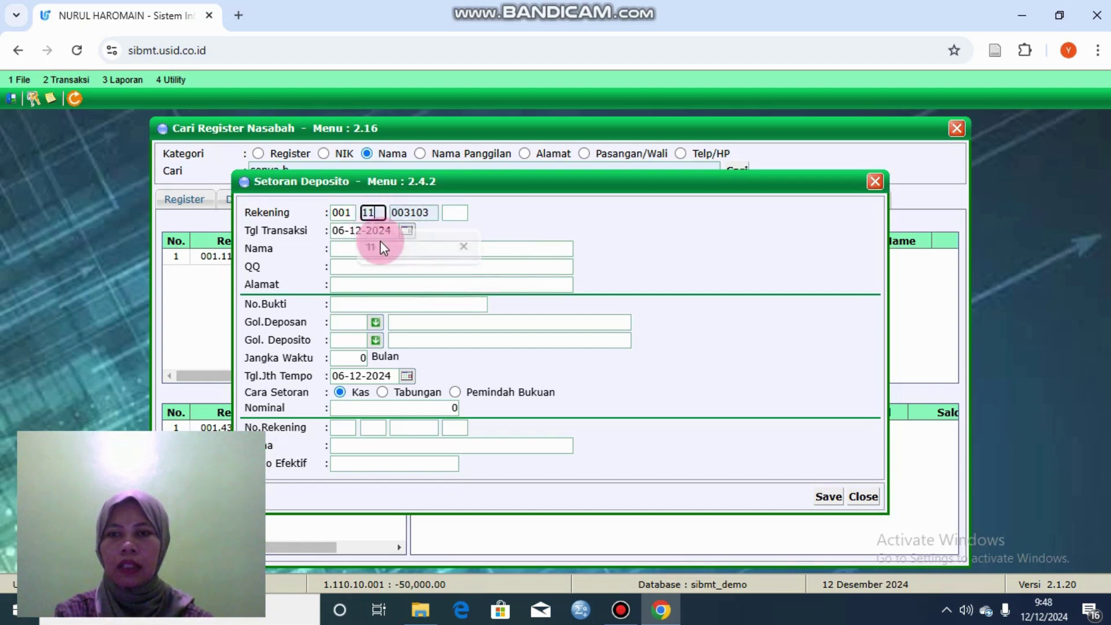
pyautogui.click(457, 214)
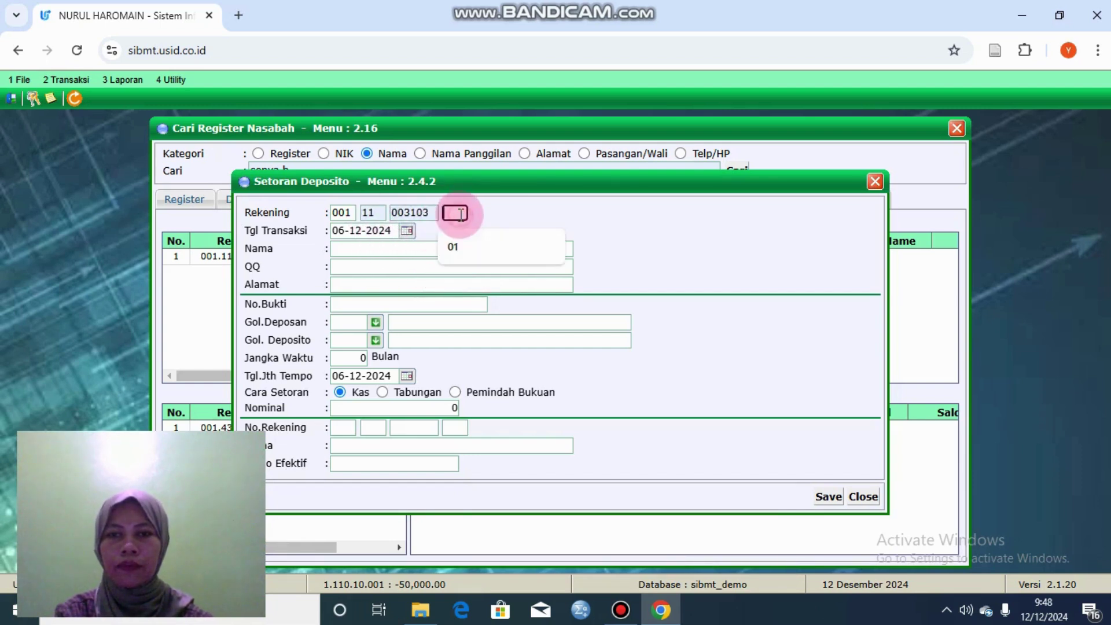
pyautogui.click(470, 249)
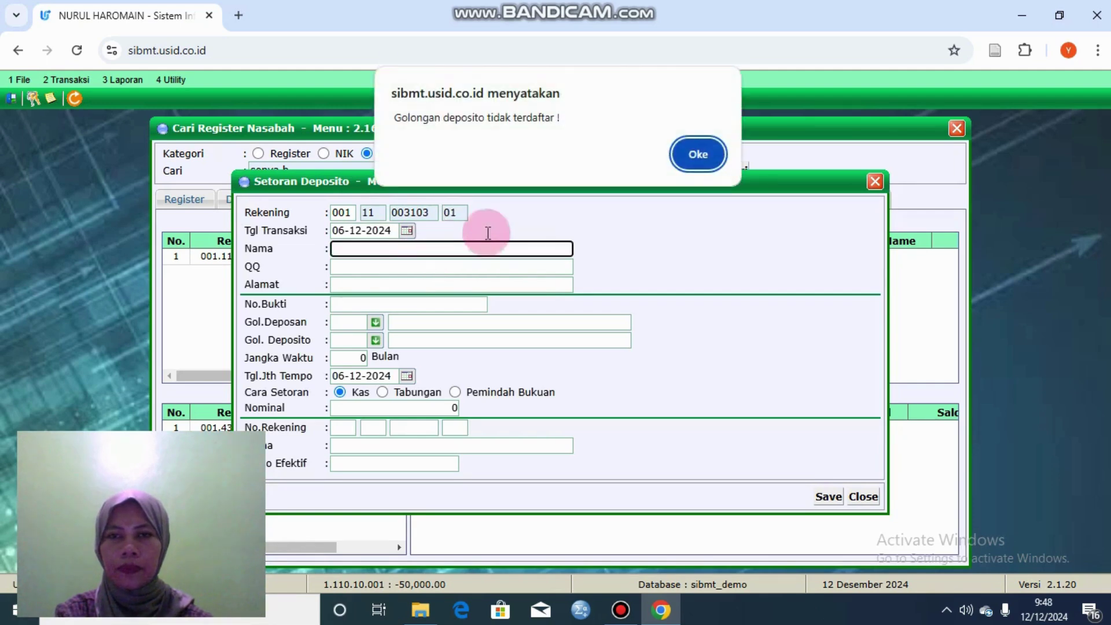
pyautogui.click(695, 162)
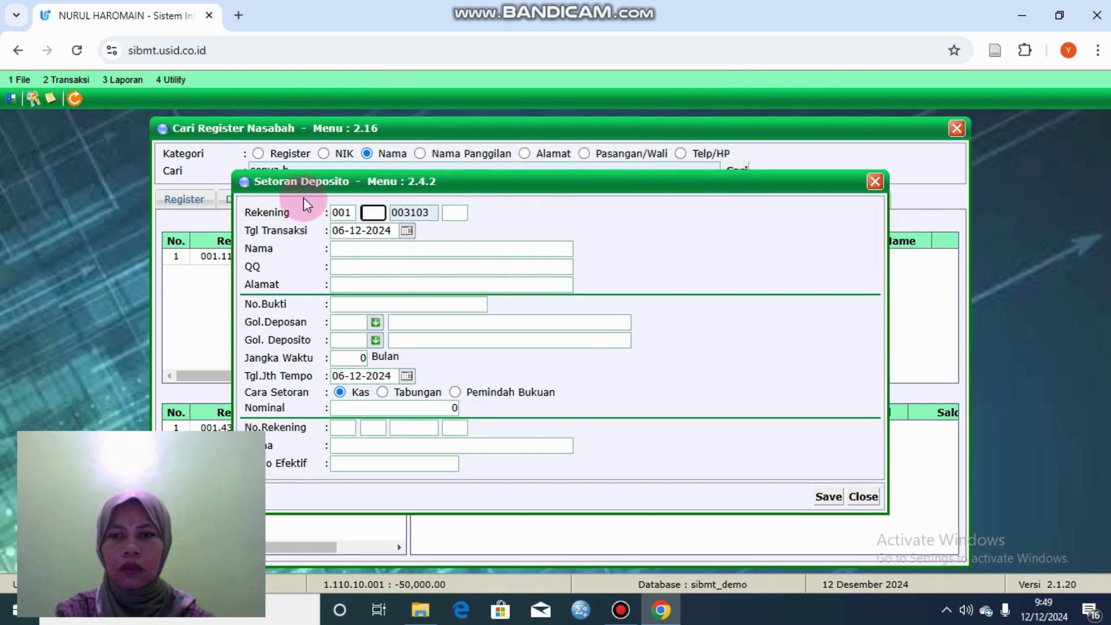
# Step: Re-enter the deposit account as product code 43, sequence 01, to load its details
pyautogui.moveTo(379, 192); pyautogui.dragTo(494, 202)
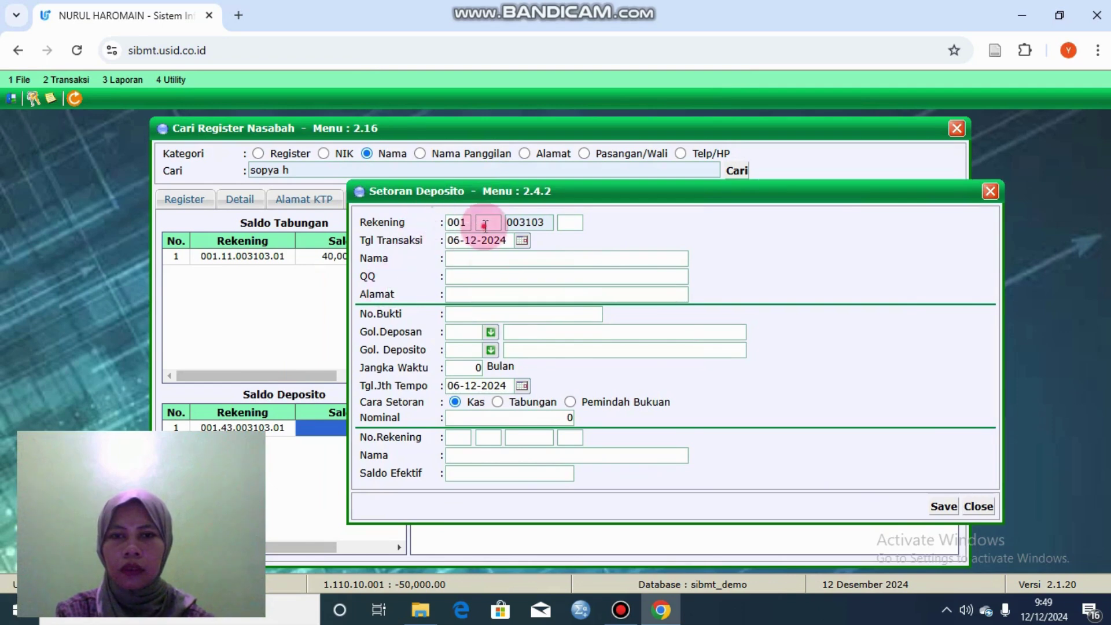
pyautogui.click(485, 222)
pyautogui.write('43')
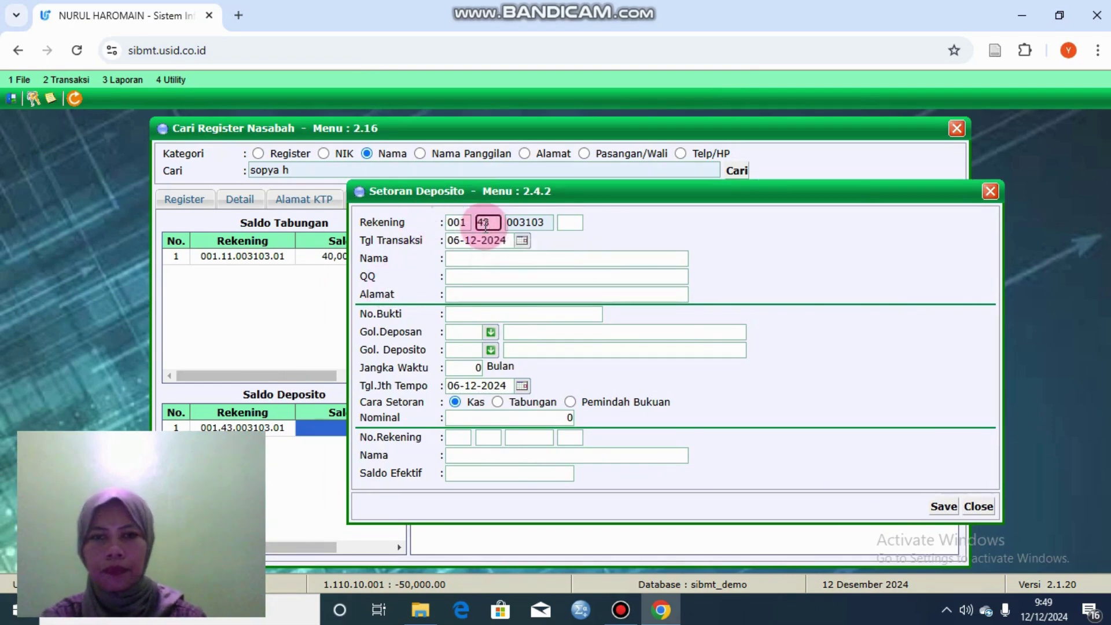
pyautogui.click(570, 222)
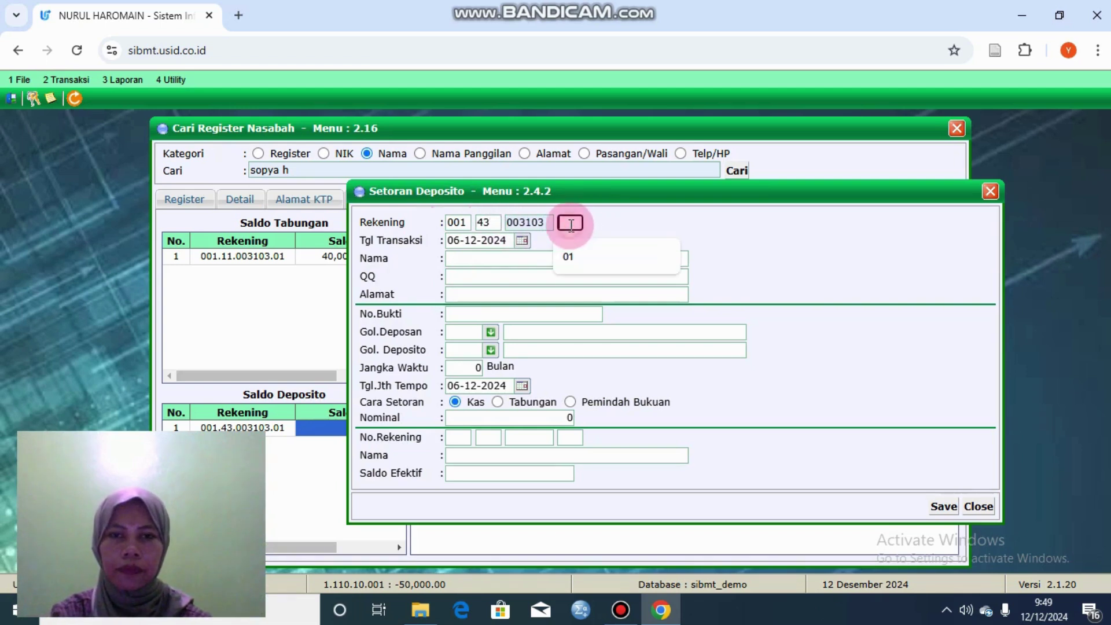
pyautogui.click(566, 260)
pyautogui.click(540, 261)
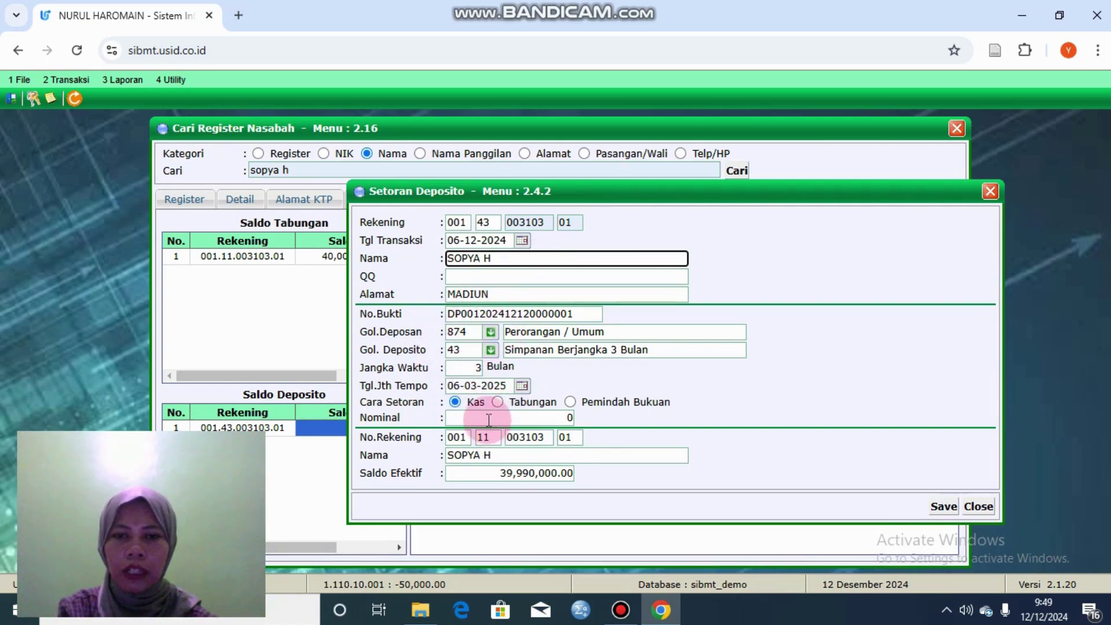
# Step: Enter a 20,000,000 cash placement, save and confirm printing, then close the form
pyautogui.click(489, 417)
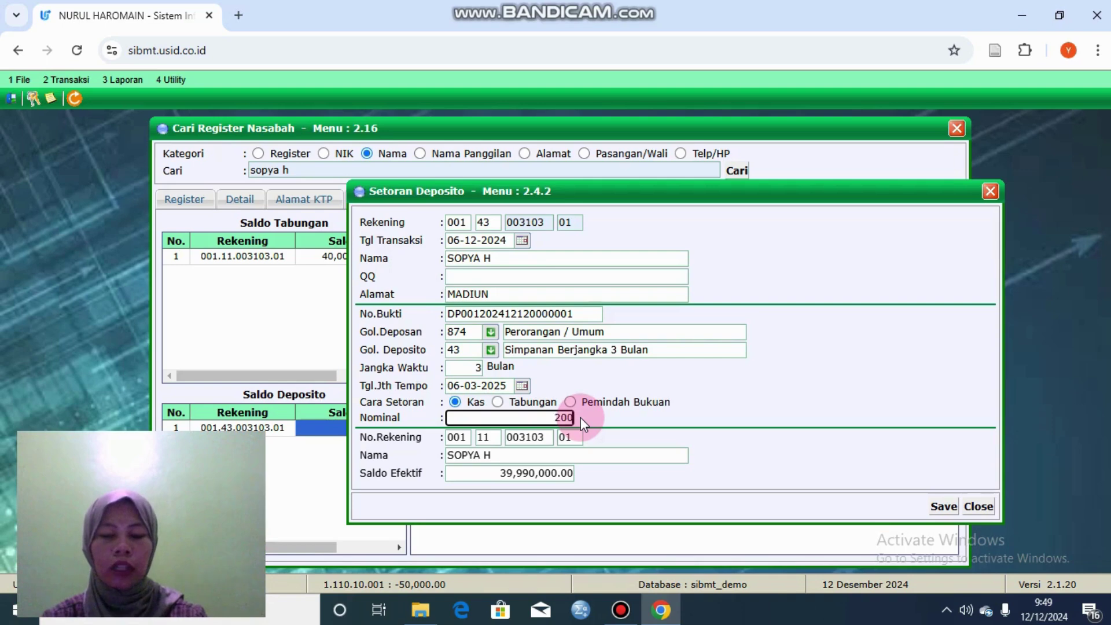
pyautogui.write('20000000')
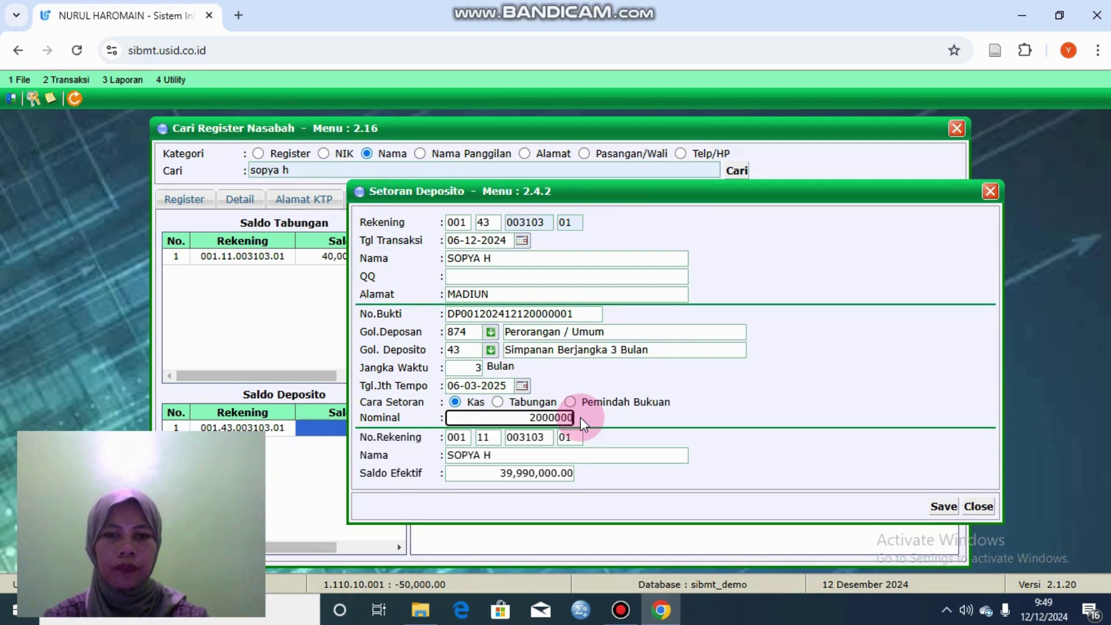
pyautogui.click(558, 472)
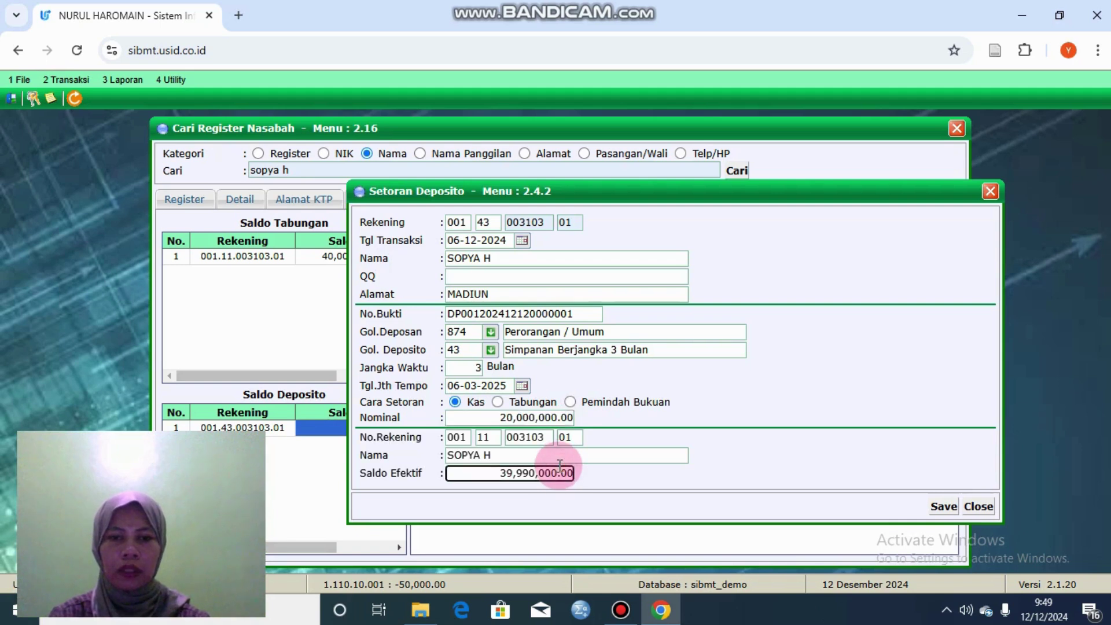
pyautogui.click(943, 506)
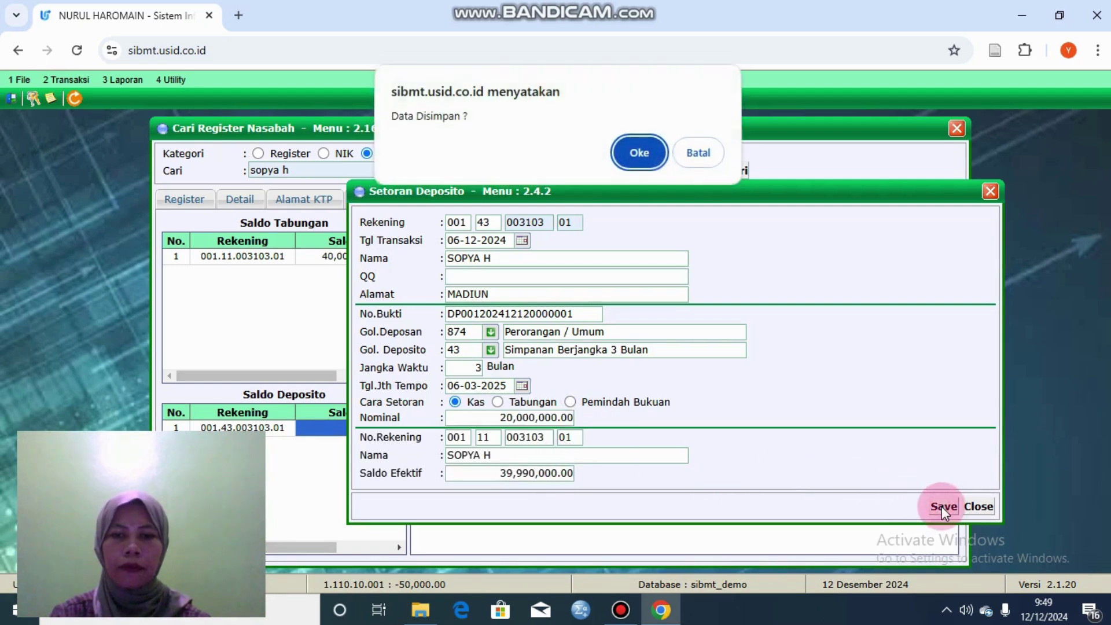
pyautogui.click(638, 154)
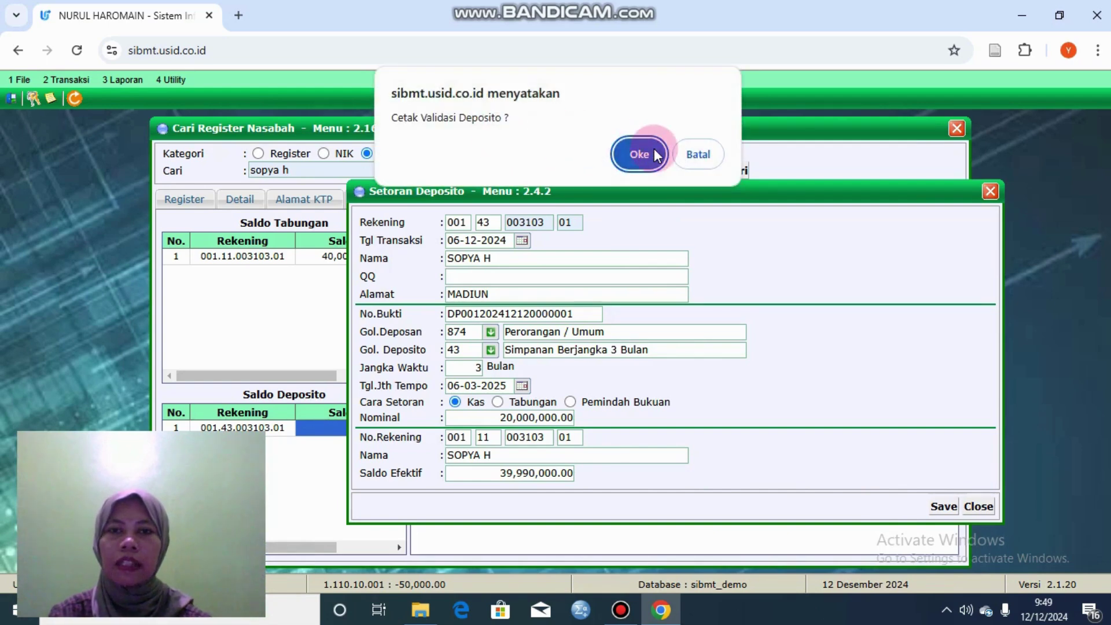
pyautogui.click(656, 155)
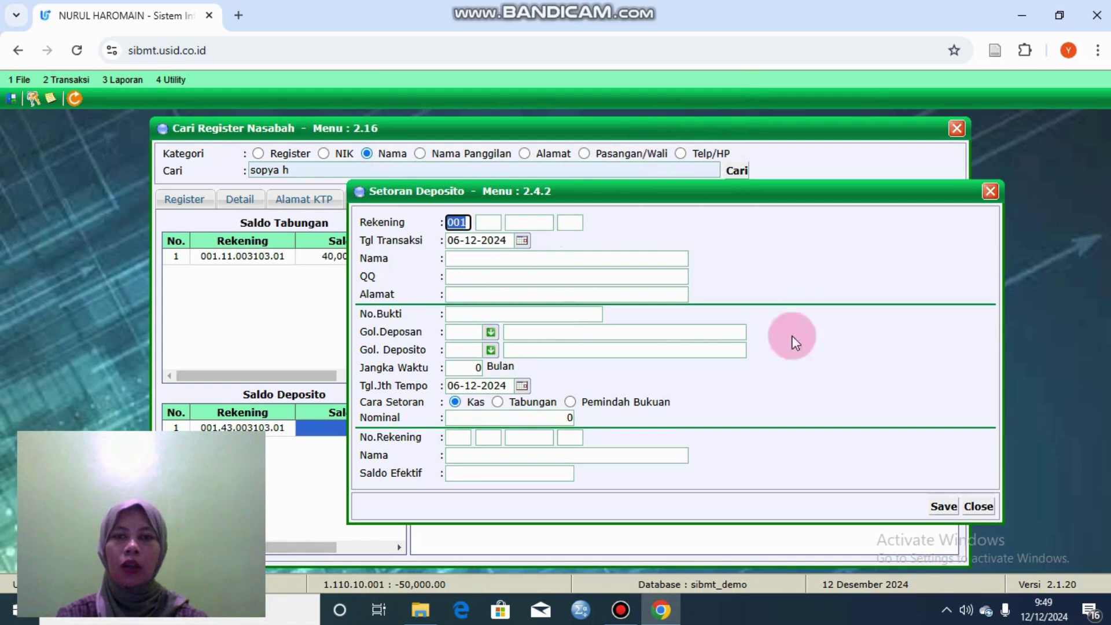
pyautogui.click(990, 193)
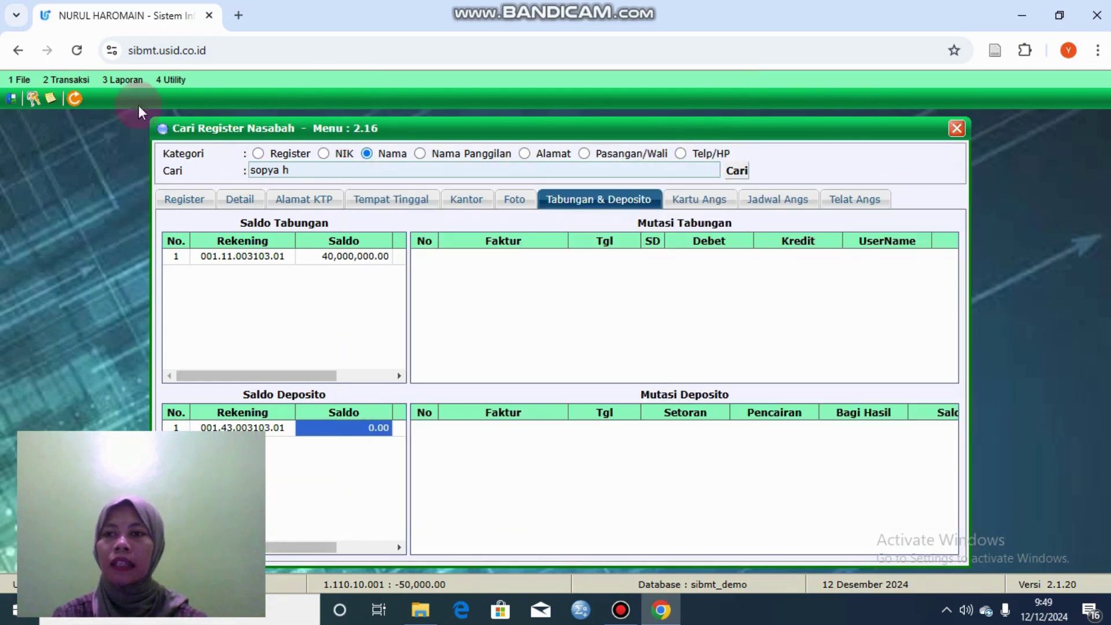
# Step: Search the customer in Cari Register Nasabah and list the time deposit's 20,000,000.00 setoran transaction
pyautogui.click(78, 81)
pyautogui.click(176, 297)
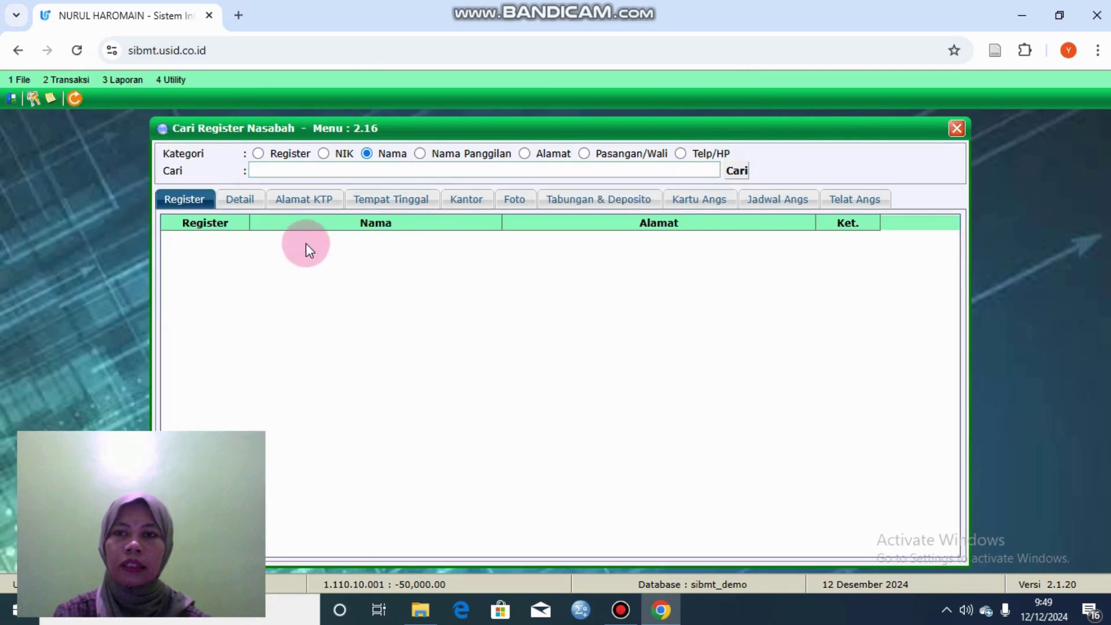
pyautogui.click(398, 168)
pyautogui.click(396, 234)
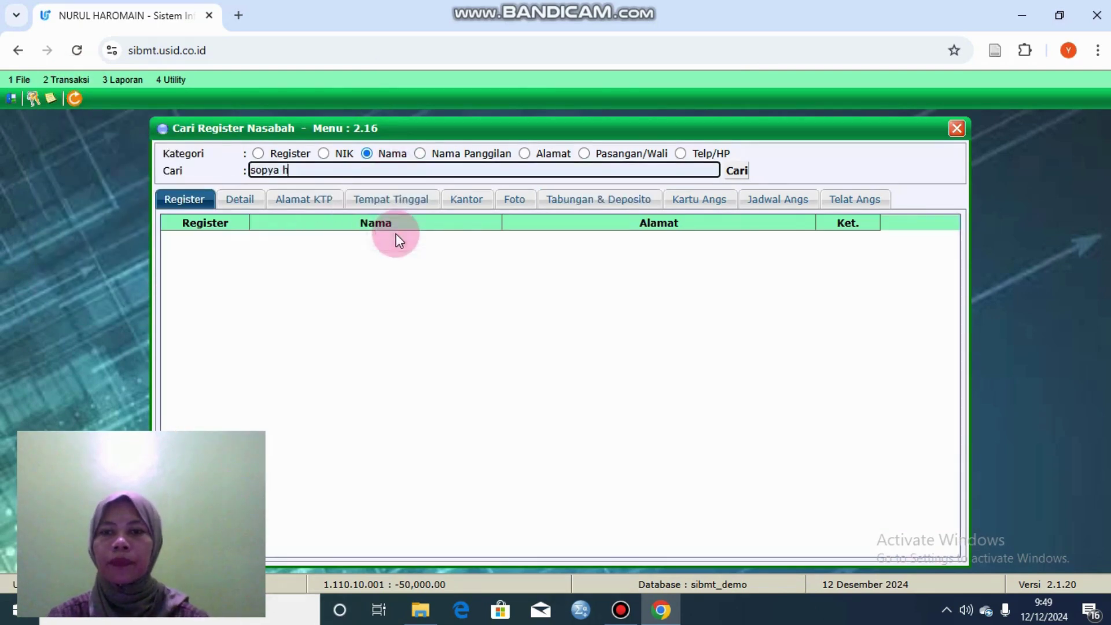
pyautogui.click(734, 170)
pyautogui.doubleClick(426, 253)
pyautogui.click(540, 210)
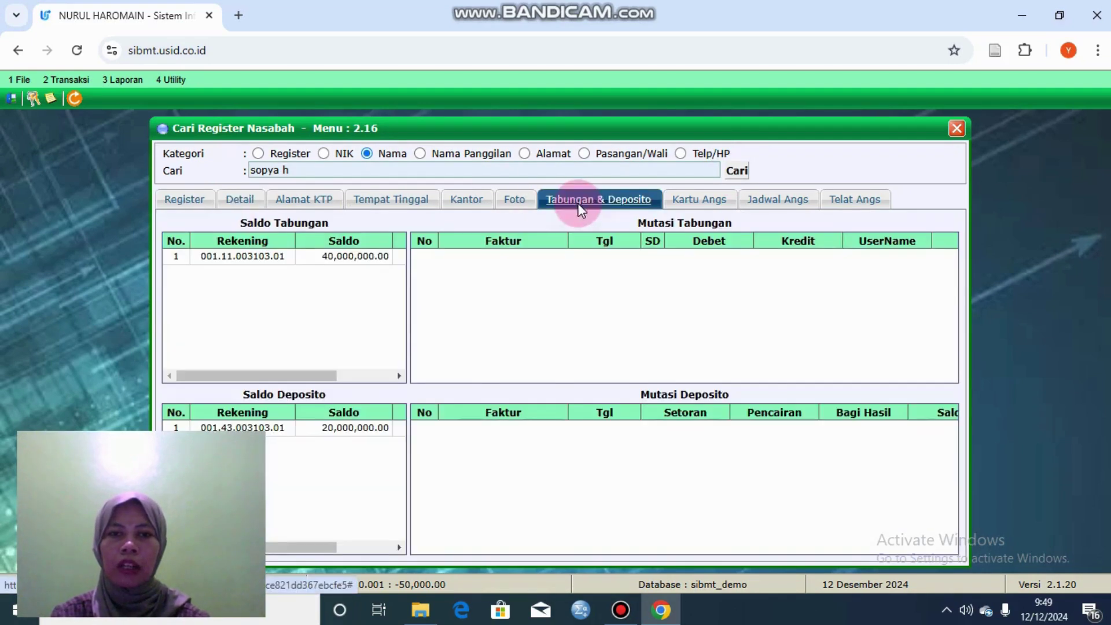
pyautogui.click(370, 428)
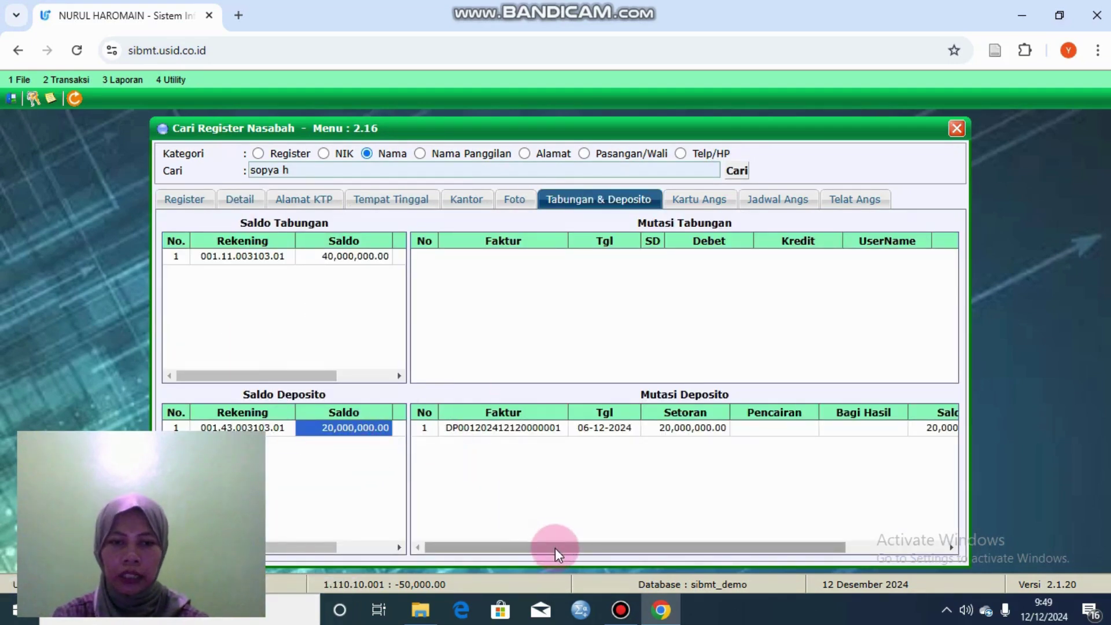
pyautogui.moveTo(737, 545); pyautogui.dragTo(905, 546)
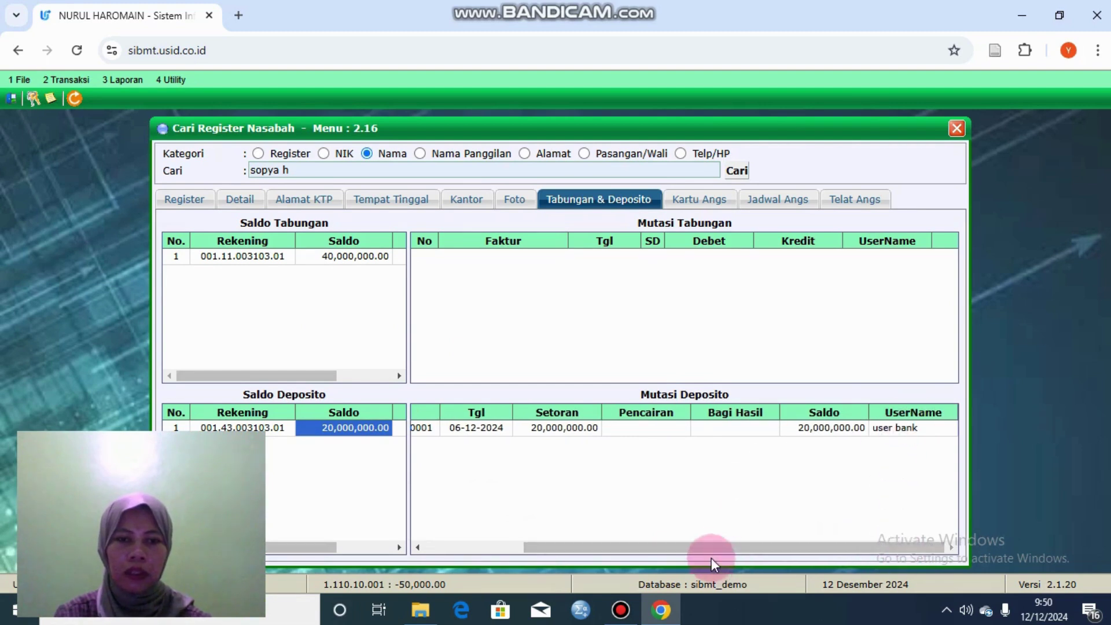
pyautogui.moveTo(712, 550); pyautogui.dragTo(636, 559)
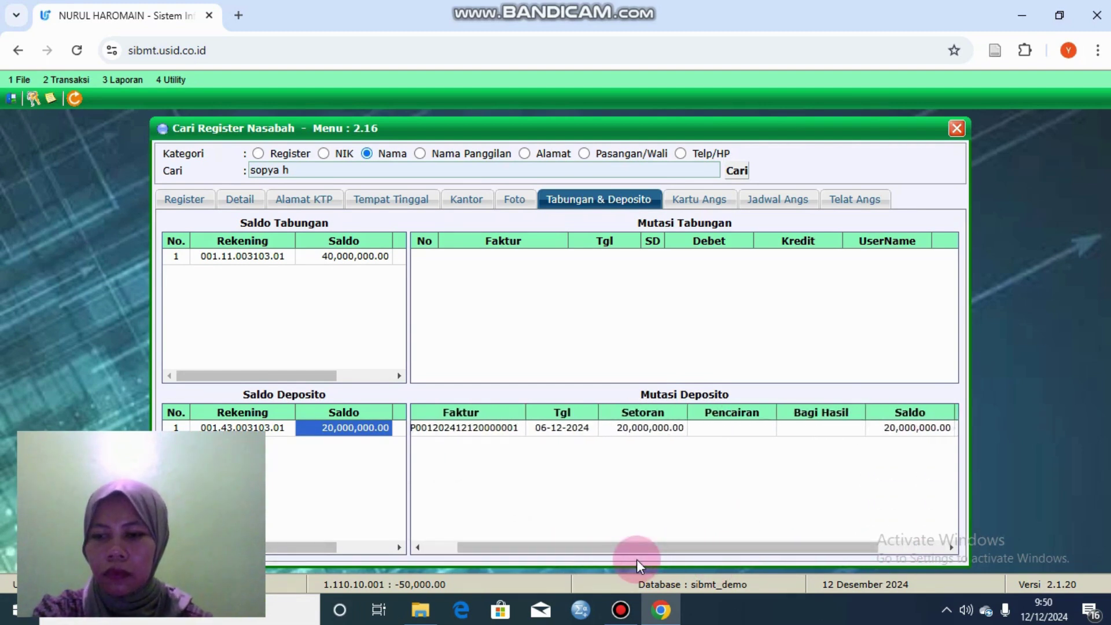
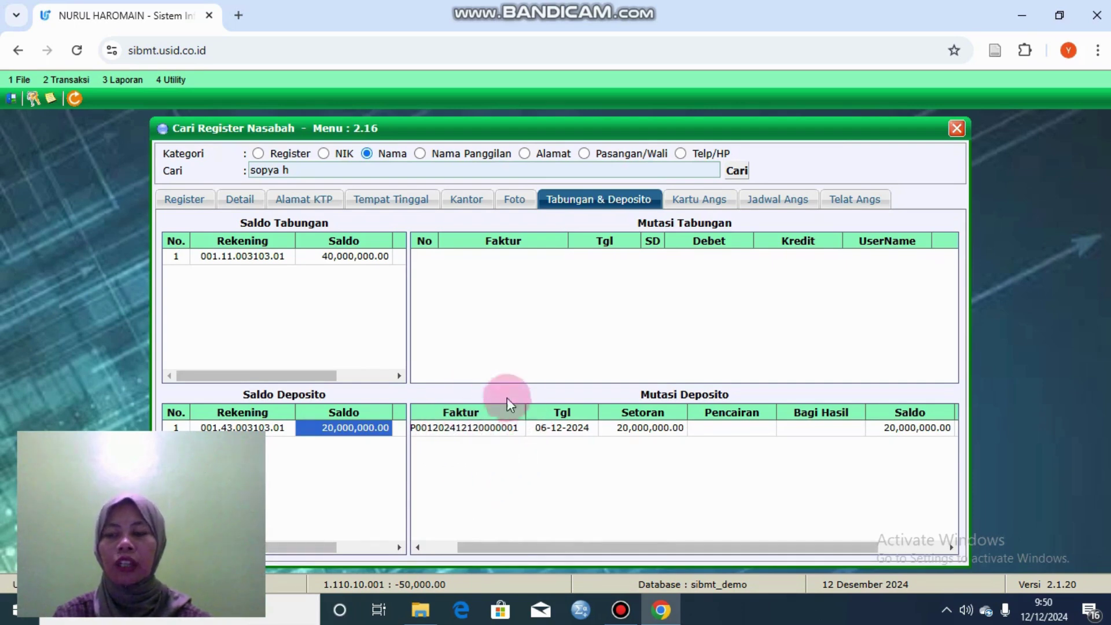
# Step: Open the 2 Transaksi menu from the menu bar above the customer register
pyautogui.click(84, 81)
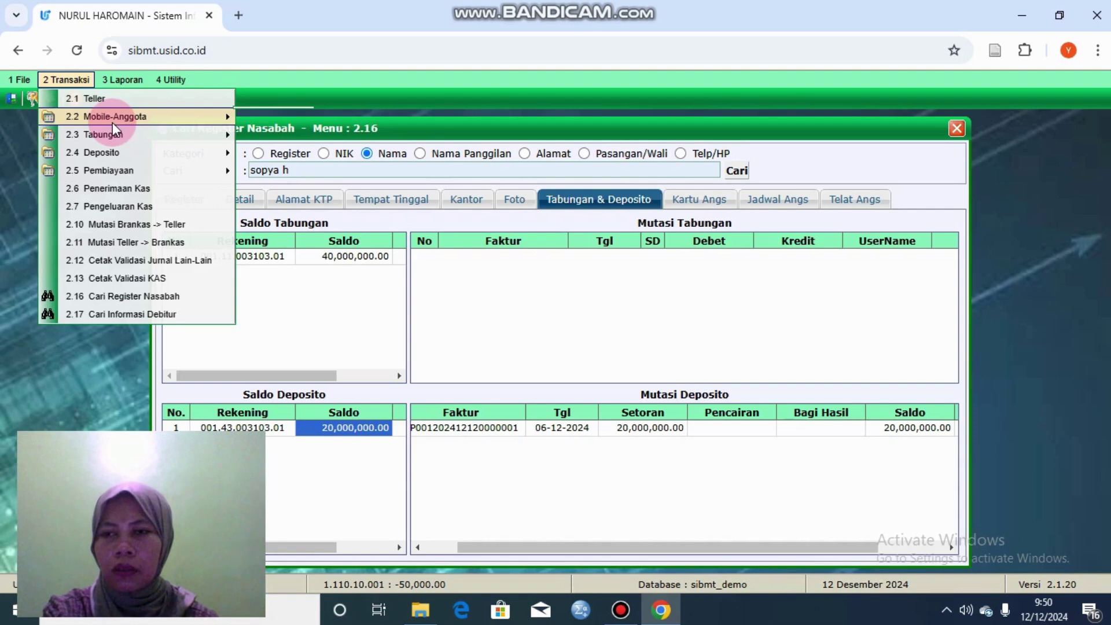
pyautogui.moveTo(127, 149)
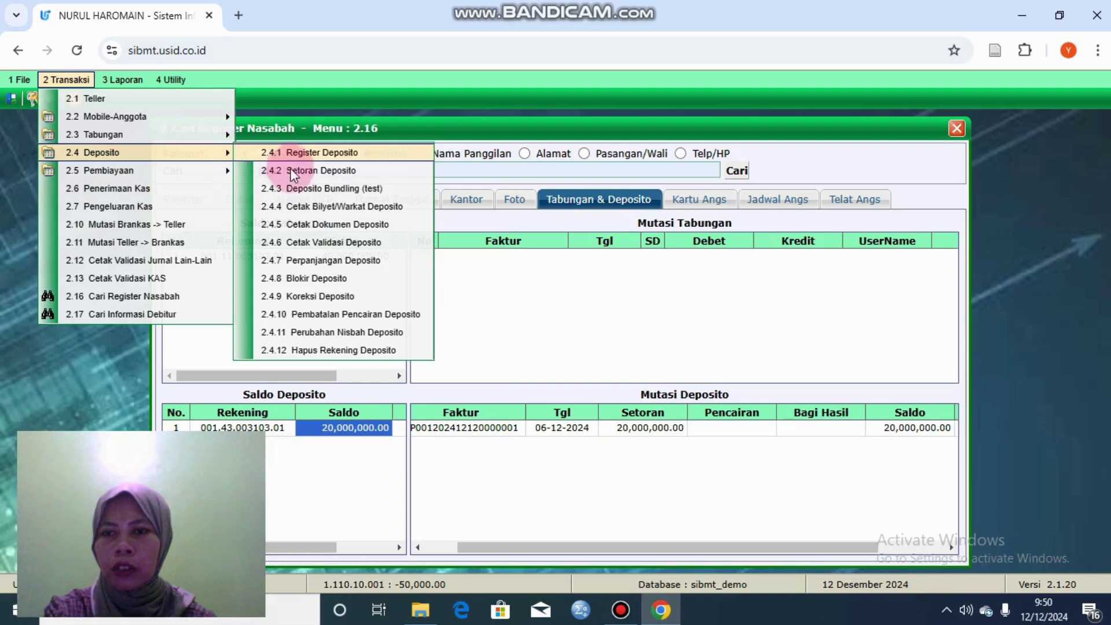
pyautogui.click(338, 295)
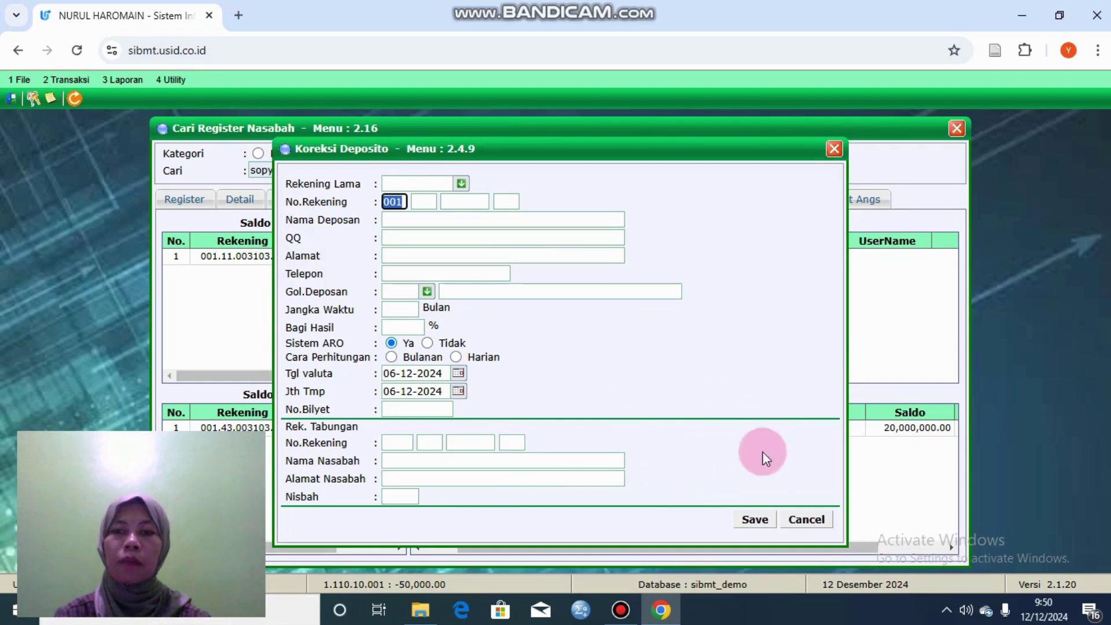
pyautogui.click(806, 520)
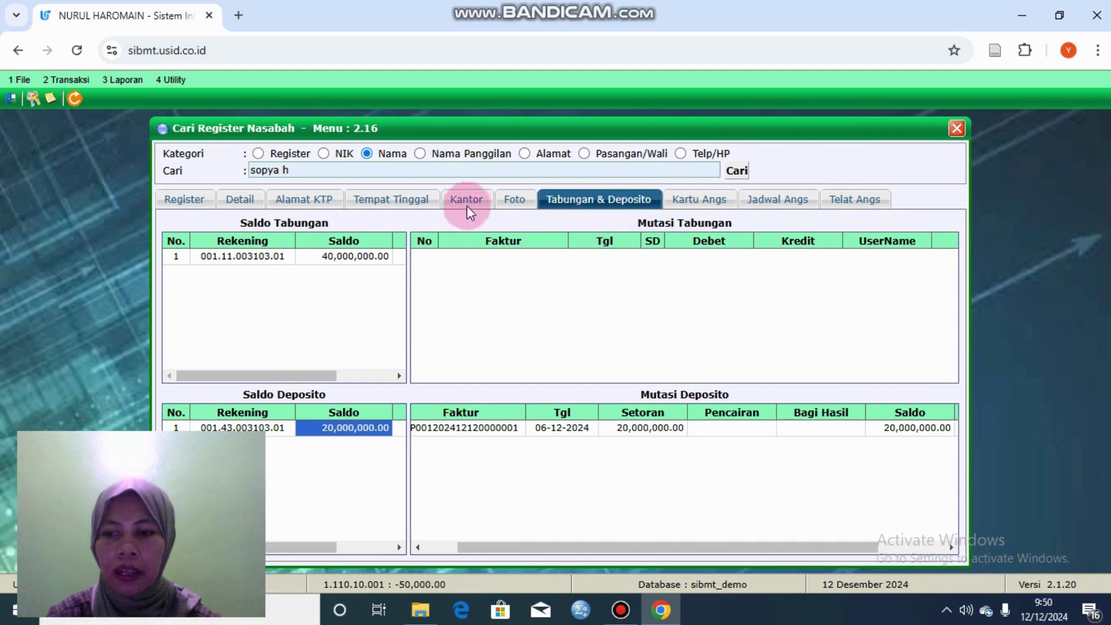
pyautogui.click(85, 82)
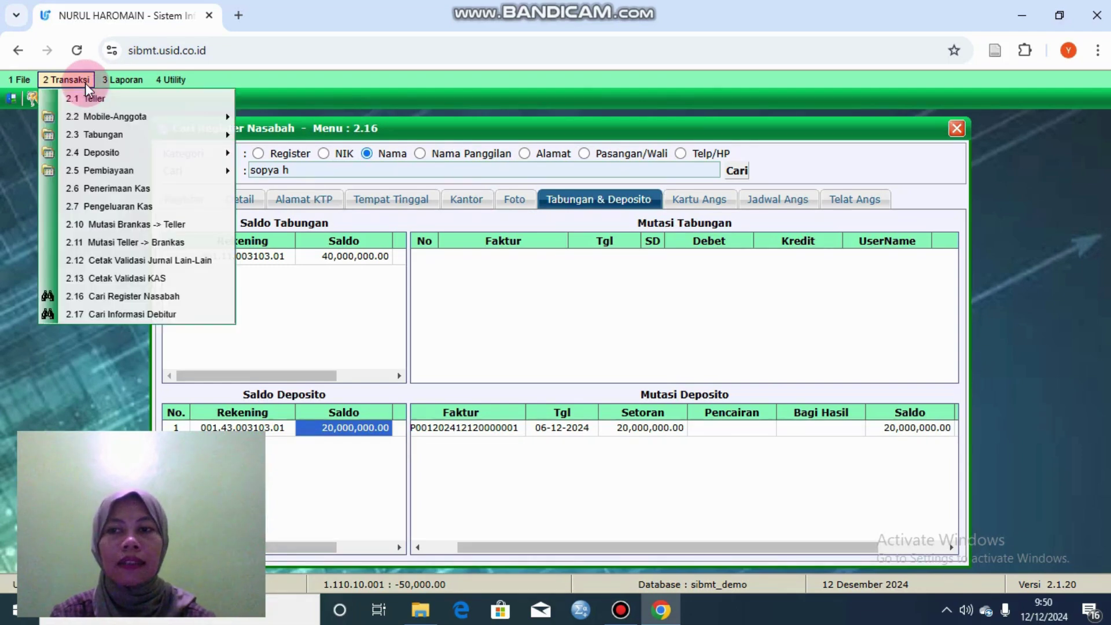
# Step: In 2.1 Teller, load the customer's Dep. account with product code 43 and its suffixes
pyautogui.click(112, 103)
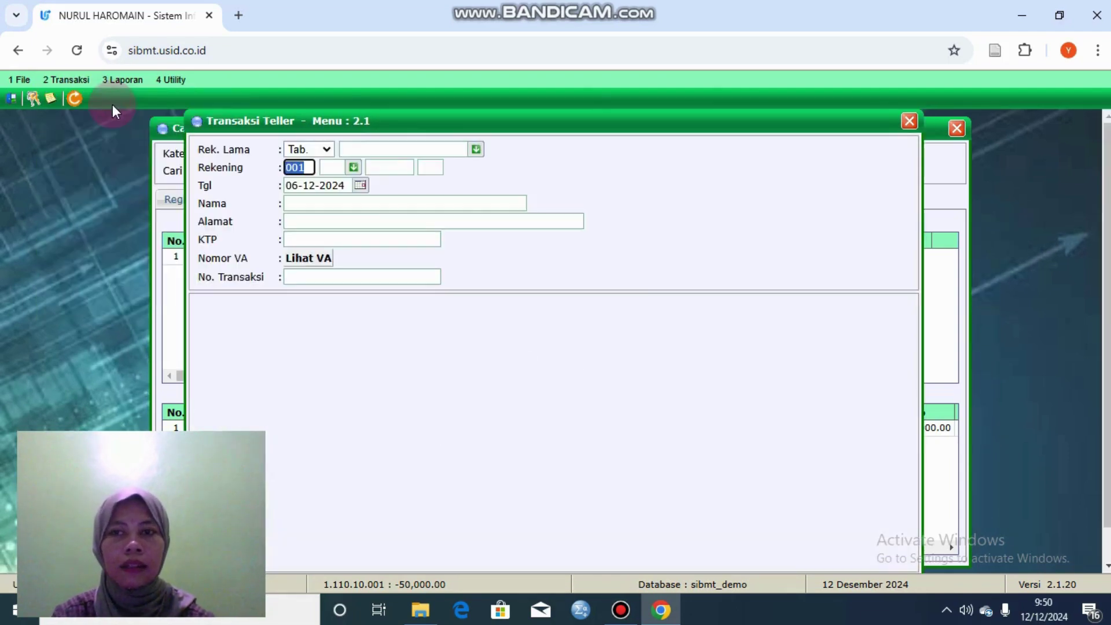
pyautogui.click(328, 149)
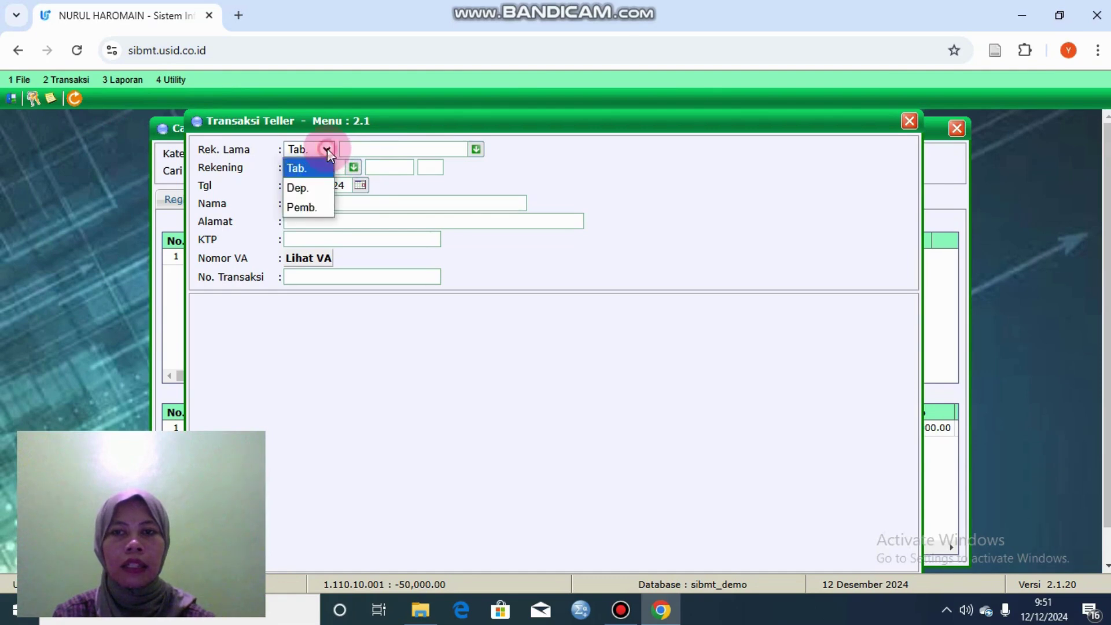
pyautogui.click(317, 188)
pyautogui.click(397, 149)
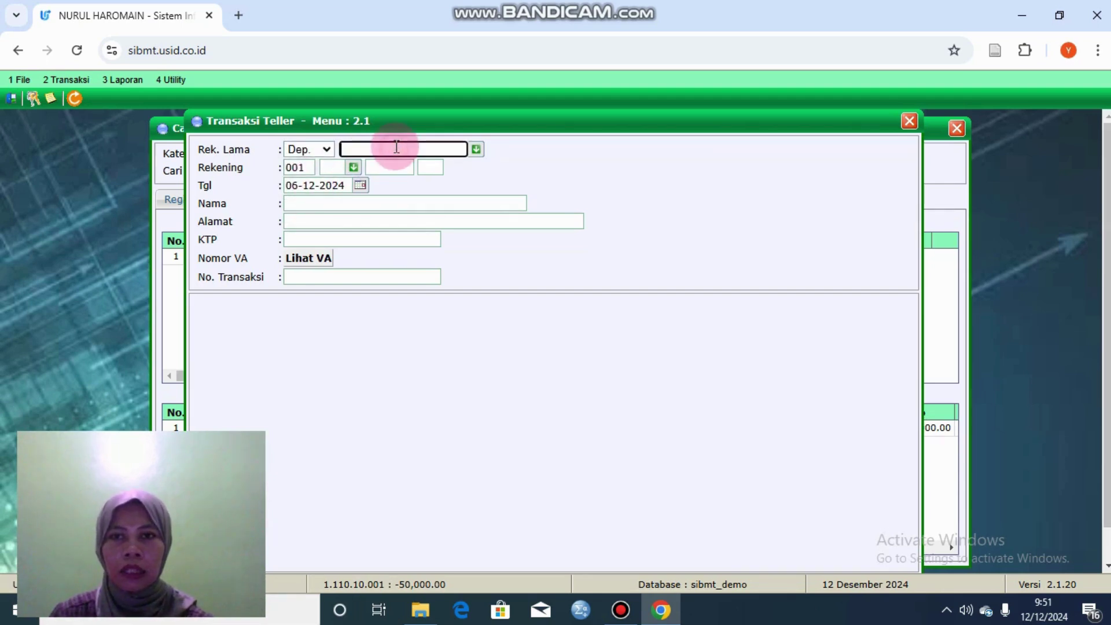
pyautogui.click(354, 167)
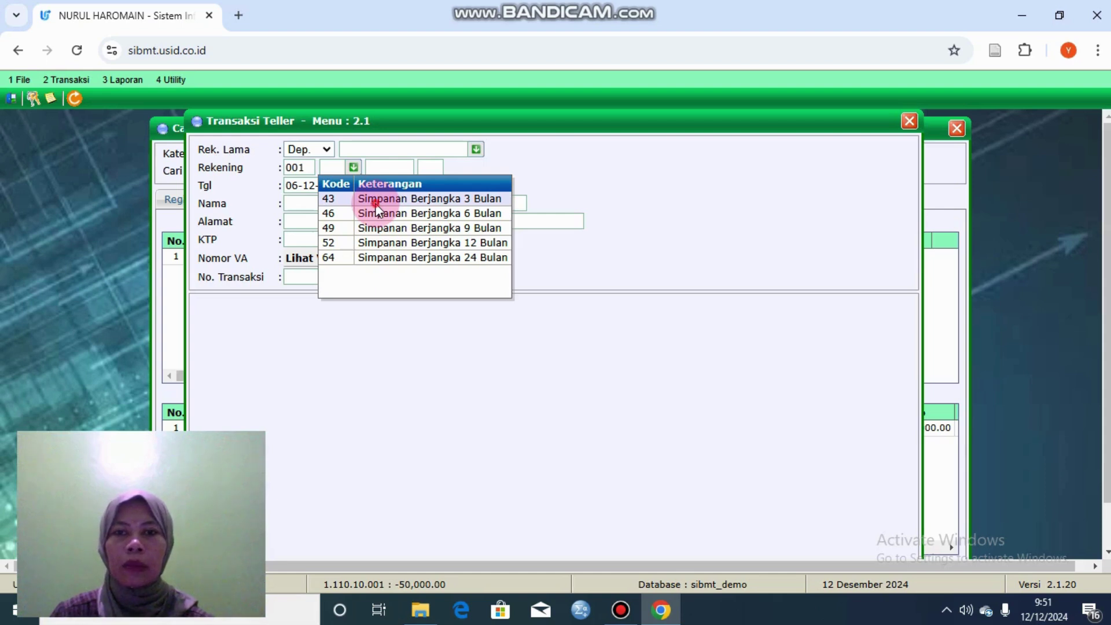
pyautogui.click(375, 200)
pyautogui.click(394, 168)
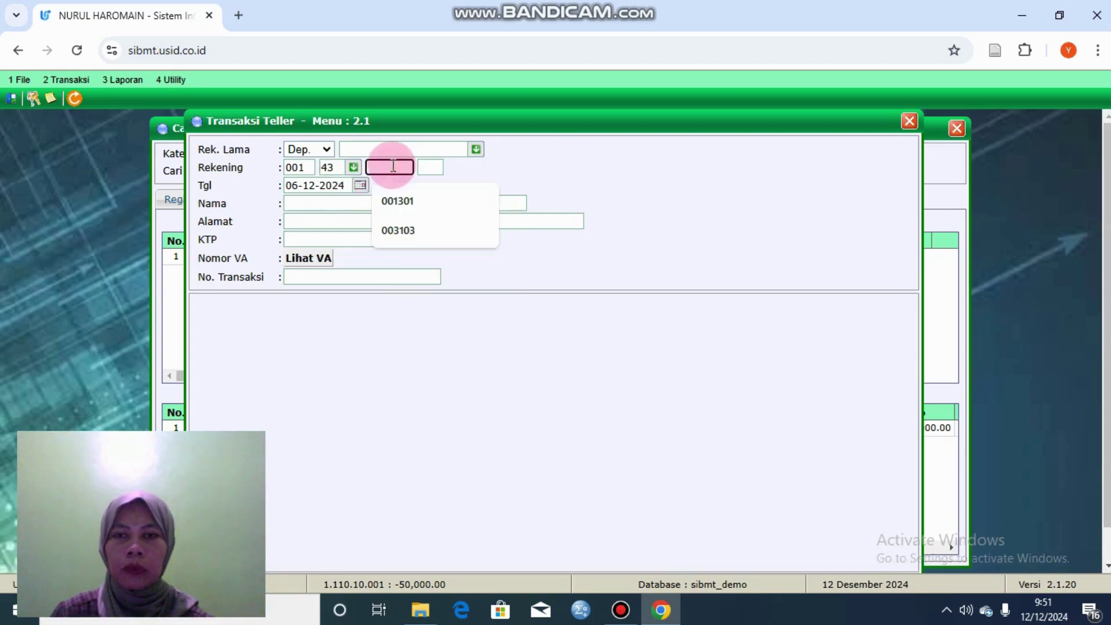
pyautogui.click(414, 226)
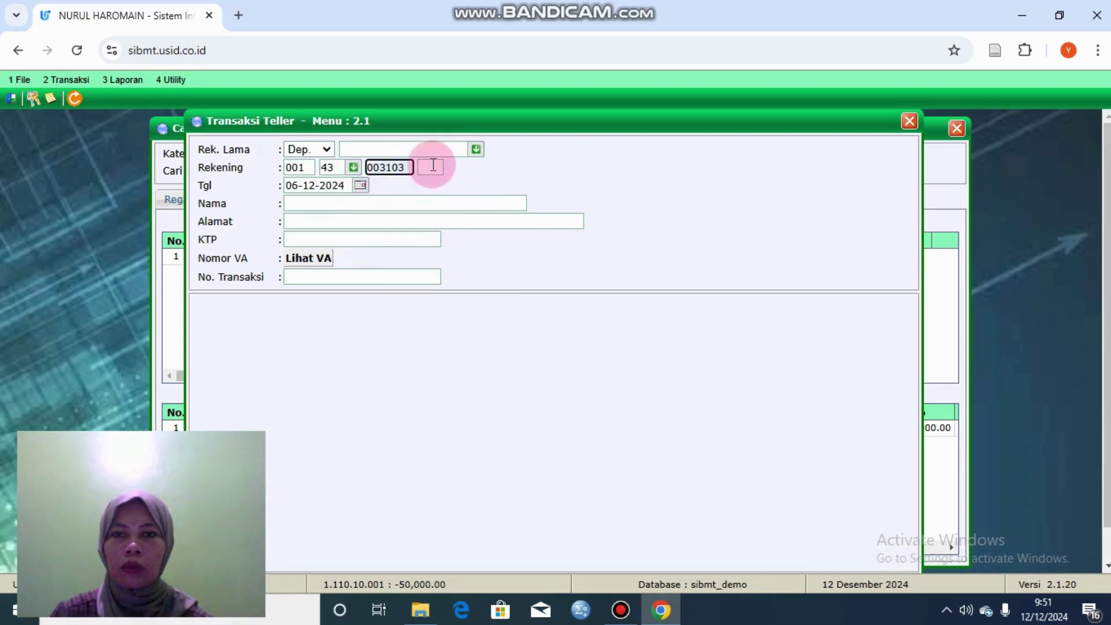
pyautogui.click(430, 168)
pyautogui.click(434, 198)
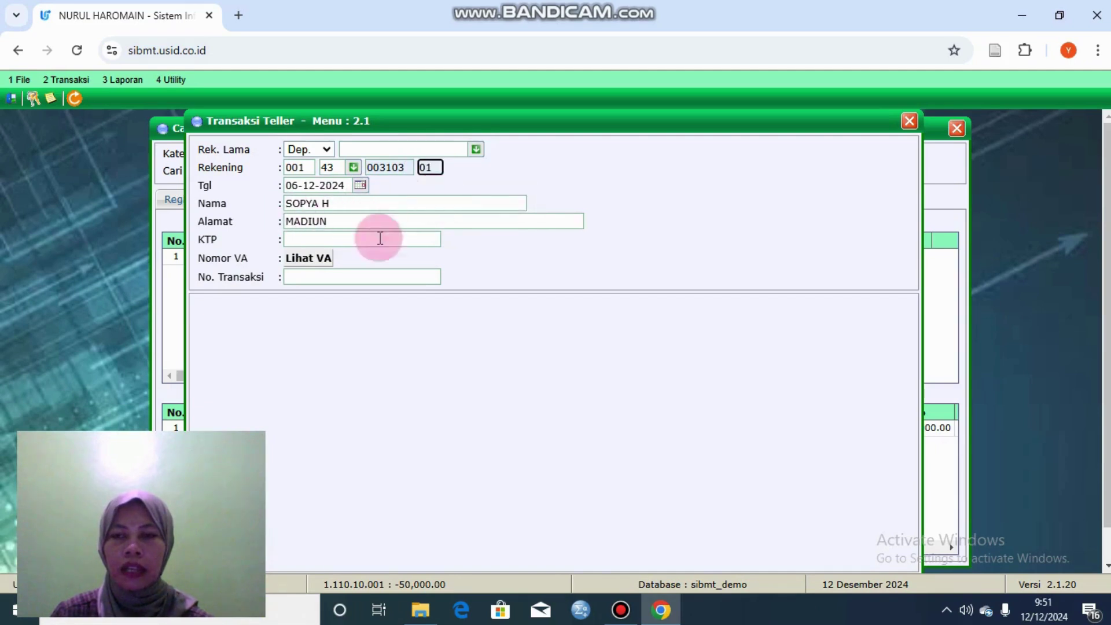
pyautogui.click(331, 275)
# Step: Set Cara Pencairan to Tabungan, then save and confirm the deposit transaction
pyautogui.click(727, 358)
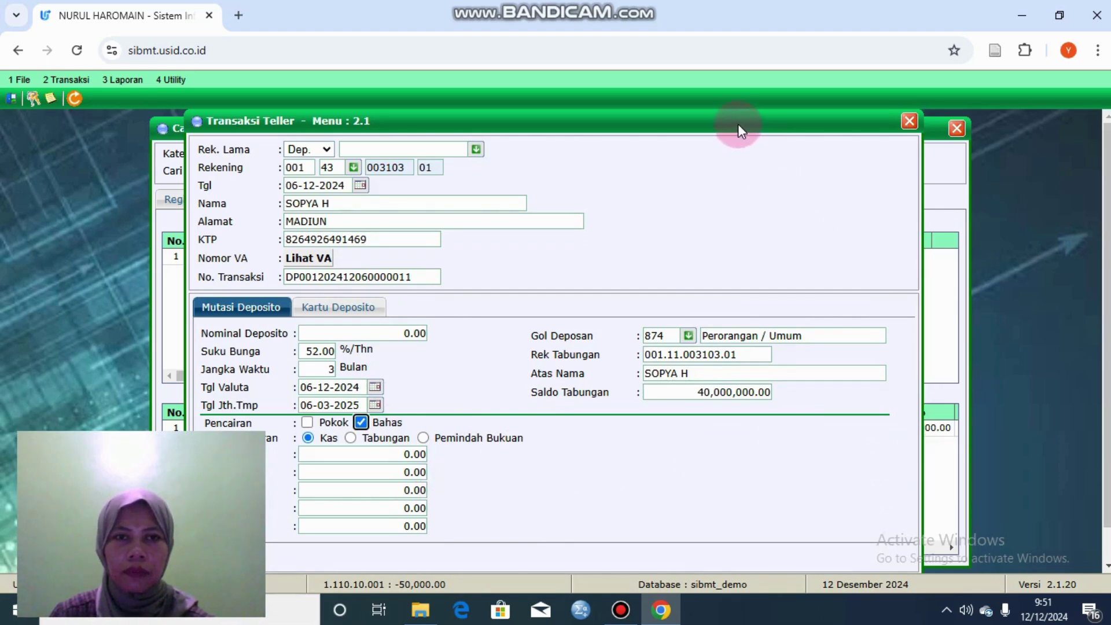
pyautogui.moveTo(738, 123); pyautogui.dragTo(835, 124)
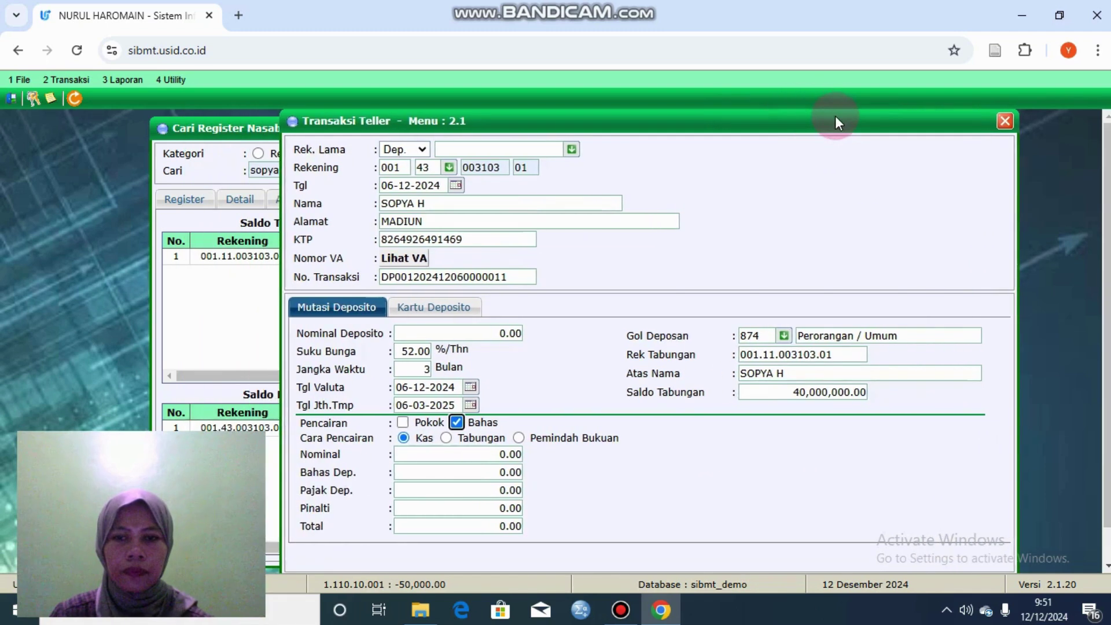
pyautogui.click(504, 456)
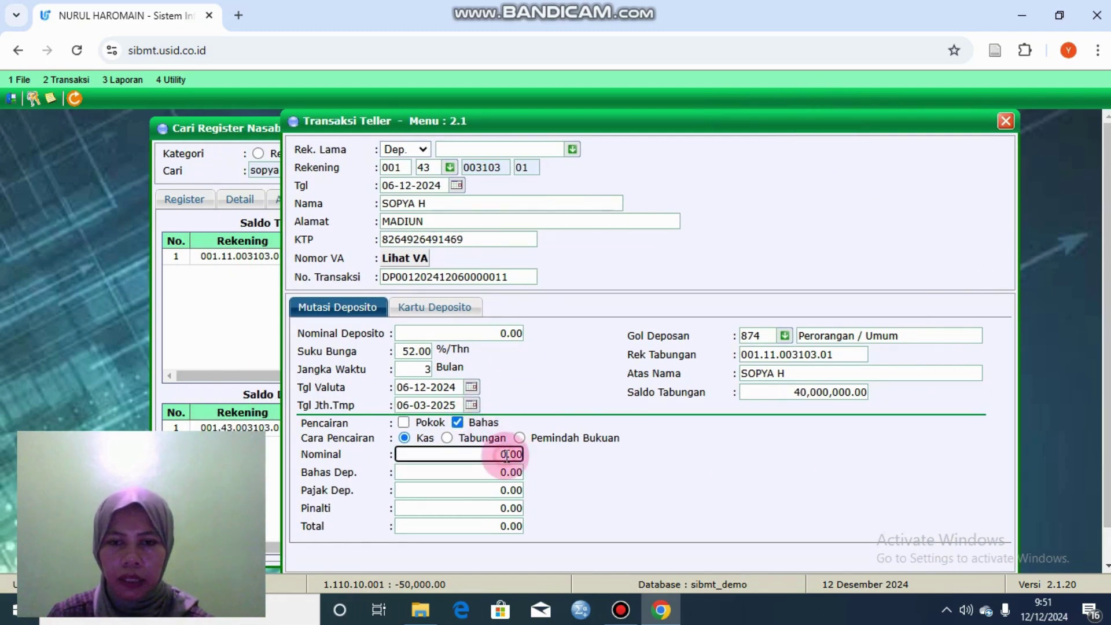
pyautogui.click(446, 437)
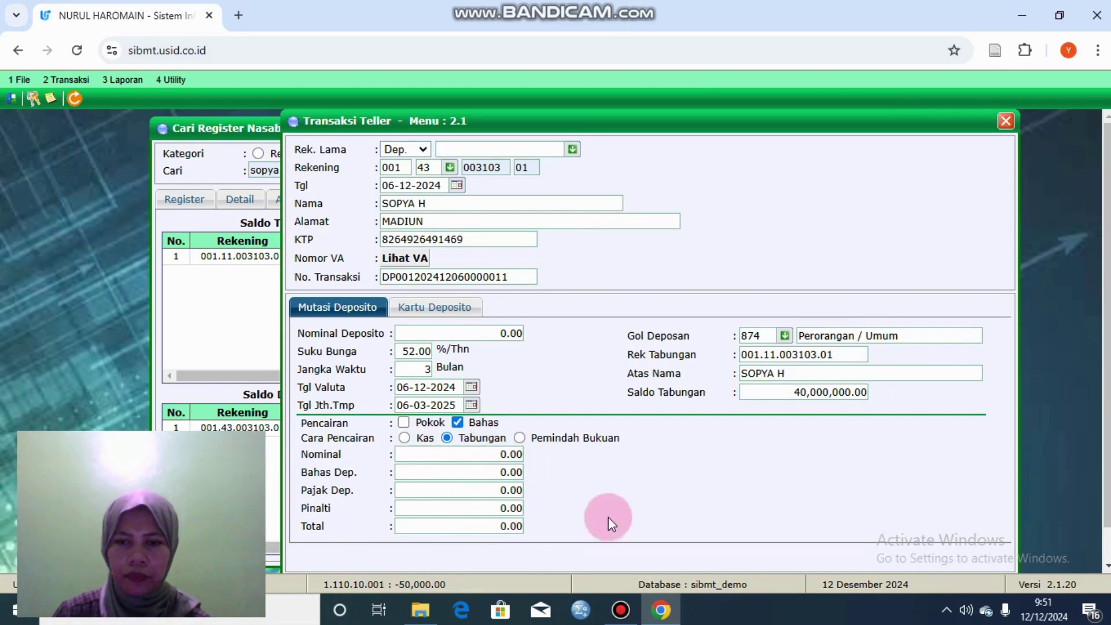
pyautogui.scroll(-1, 1088, 399)
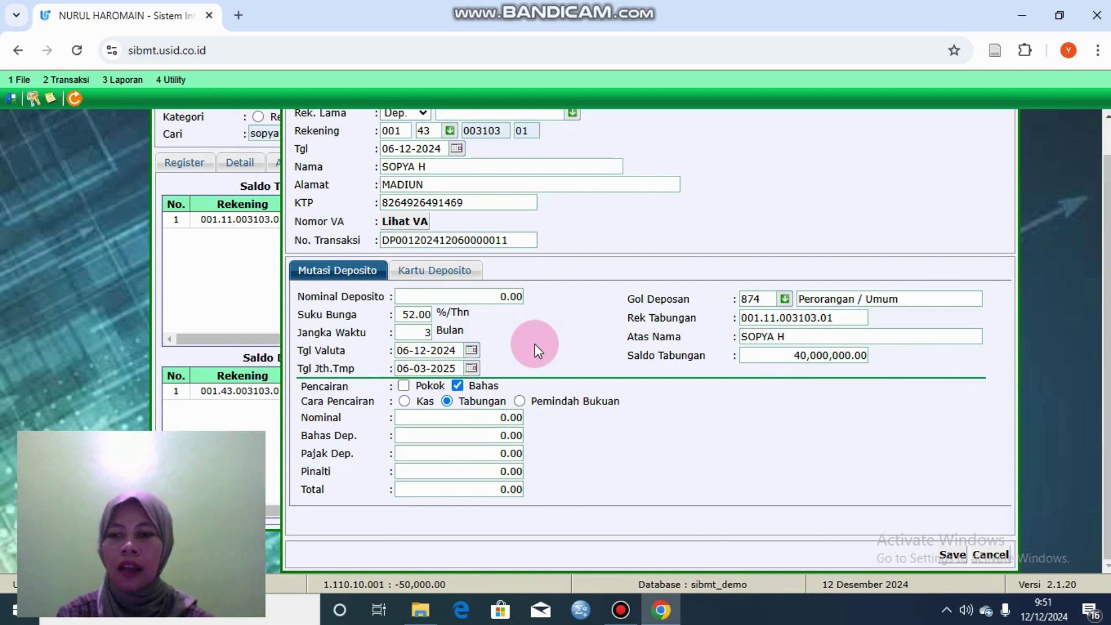
pyautogui.click(951, 554)
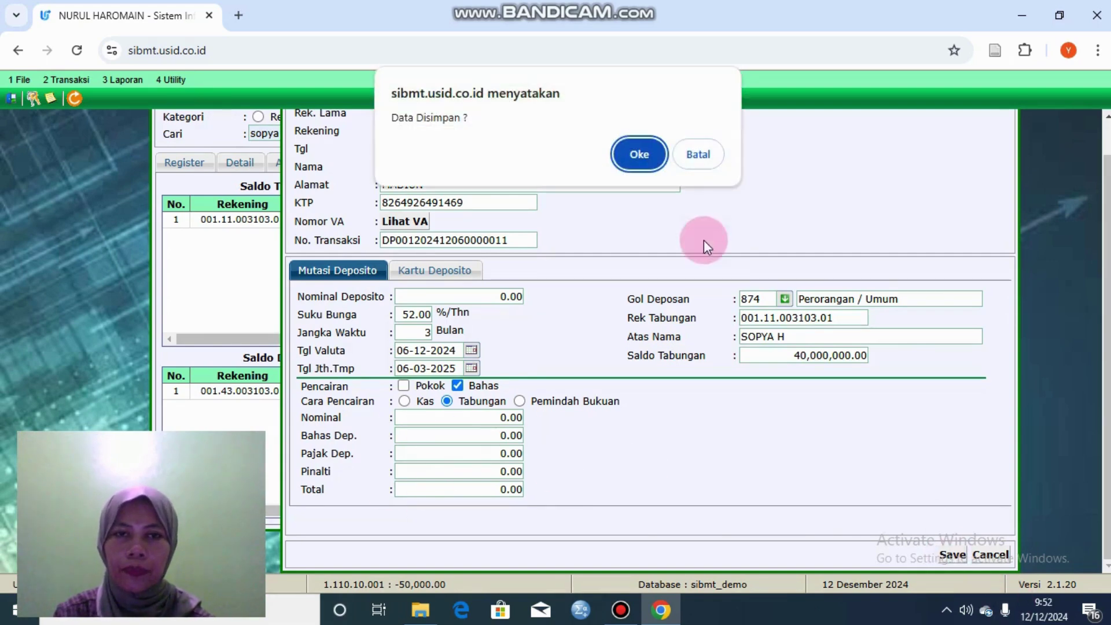
pyautogui.click(651, 155)
pyautogui.click(704, 155)
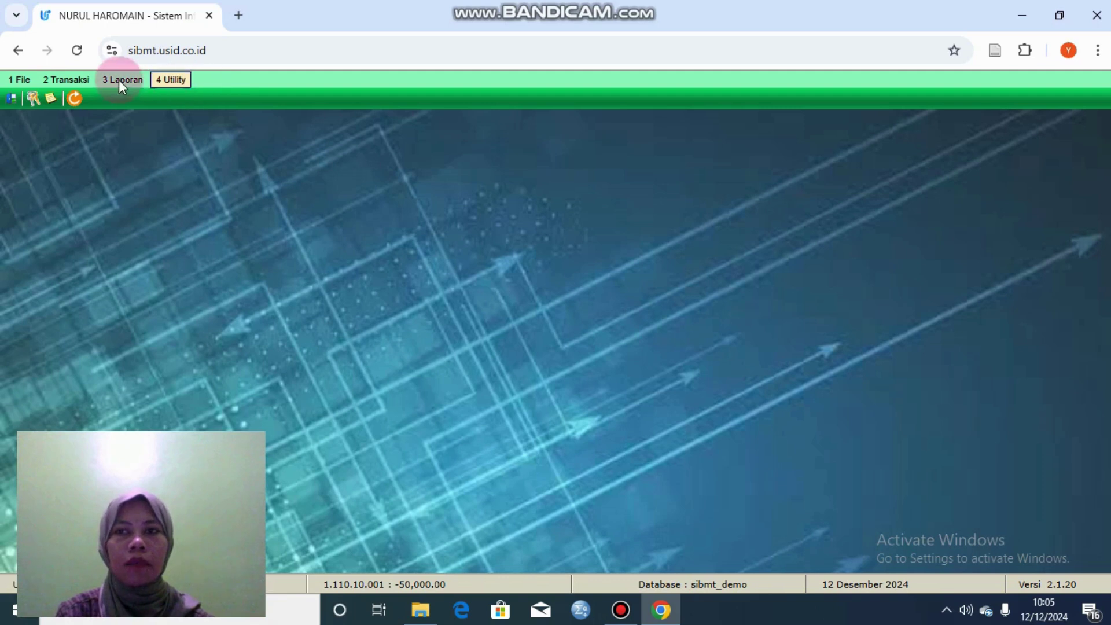
# Step: Go to Transaksi > 2.5 Pembiayaan > 2.5.2 Jaminan > 2.5.2.1 Pengikatan Jaminan
pyautogui.click(82, 81)
pyautogui.moveTo(141, 154)
pyautogui.moveTo(162, 174)
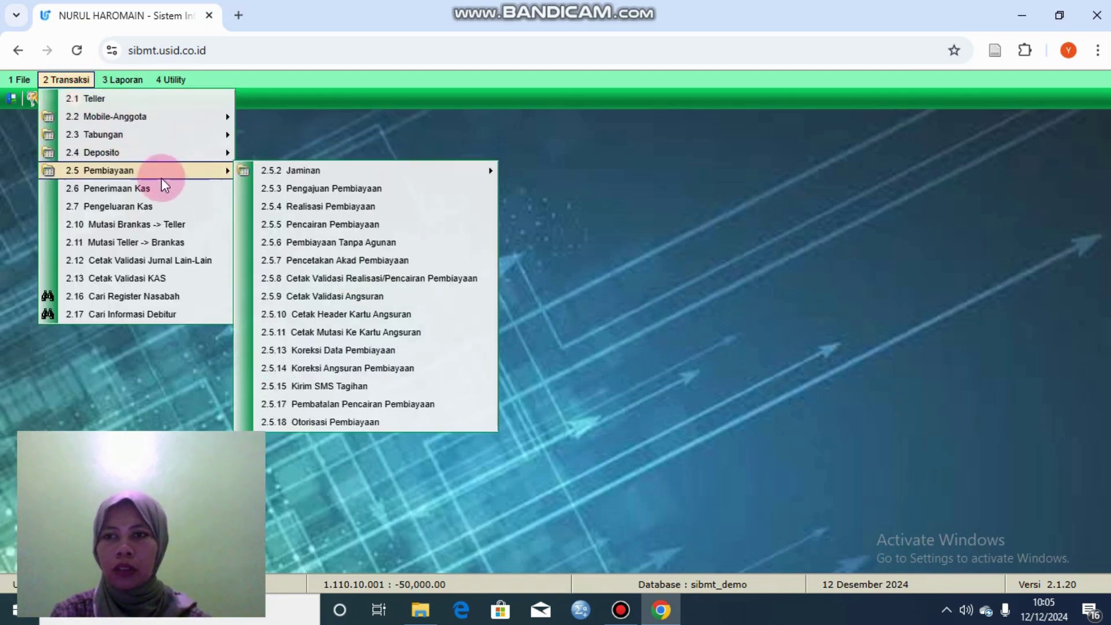
pyautogui.moveTo(263, 169)
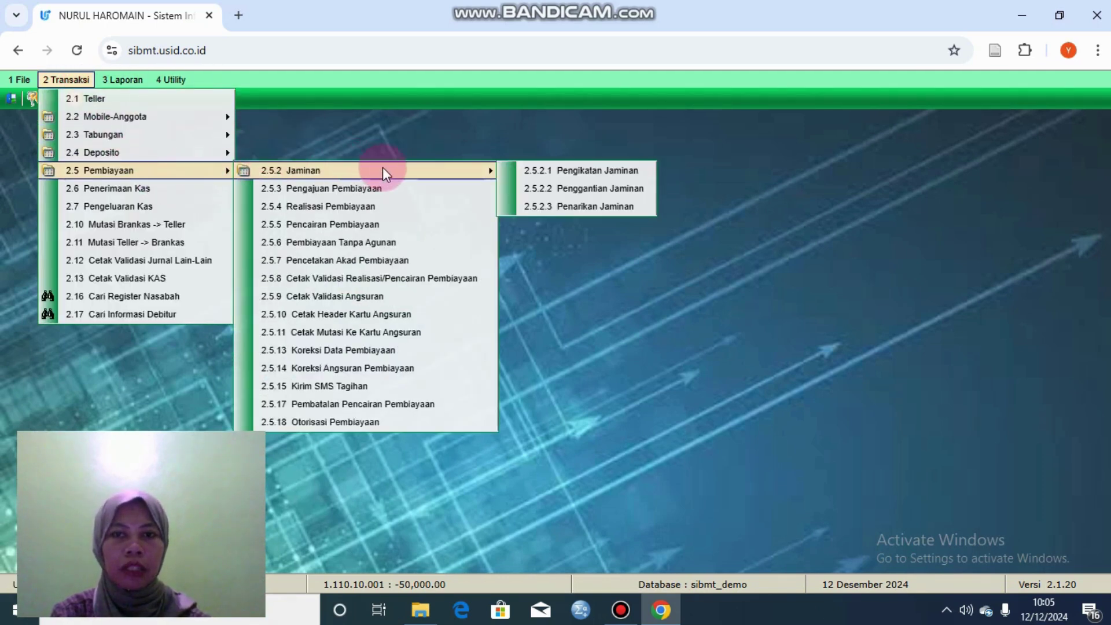
pyautogui.click(531, 171)
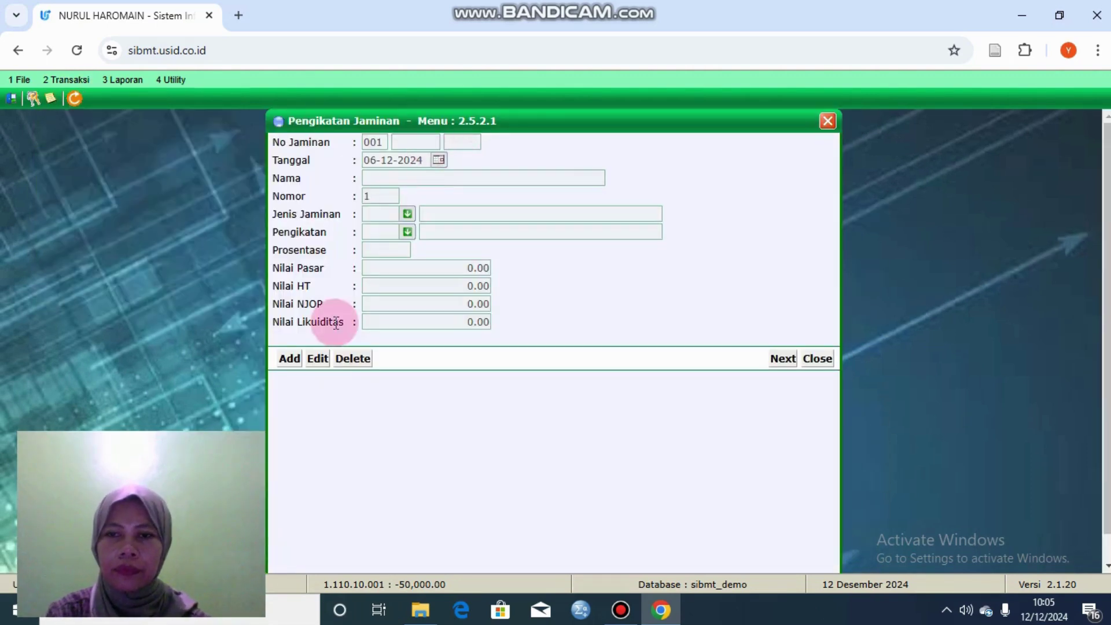
# Step: Add a new collateral record for the customer with type KENDARAAN BERMOTOR
pyautogui.click(290, 358)
pyautogui.click(419, 143)
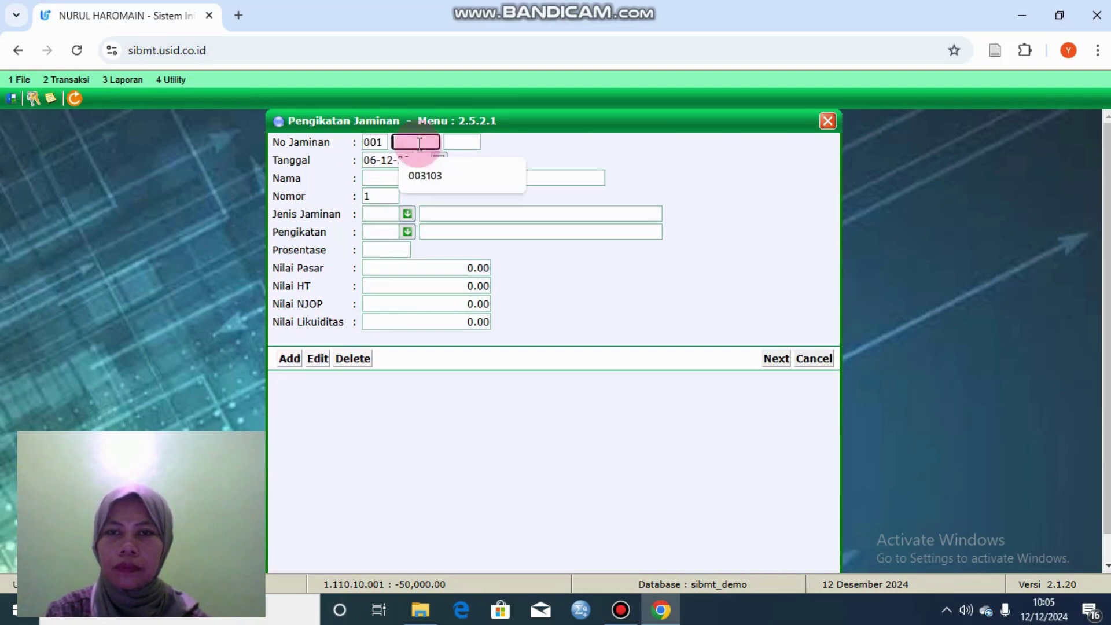
pyautogui.click(429, 172)
pyautogui.click(478, 139)
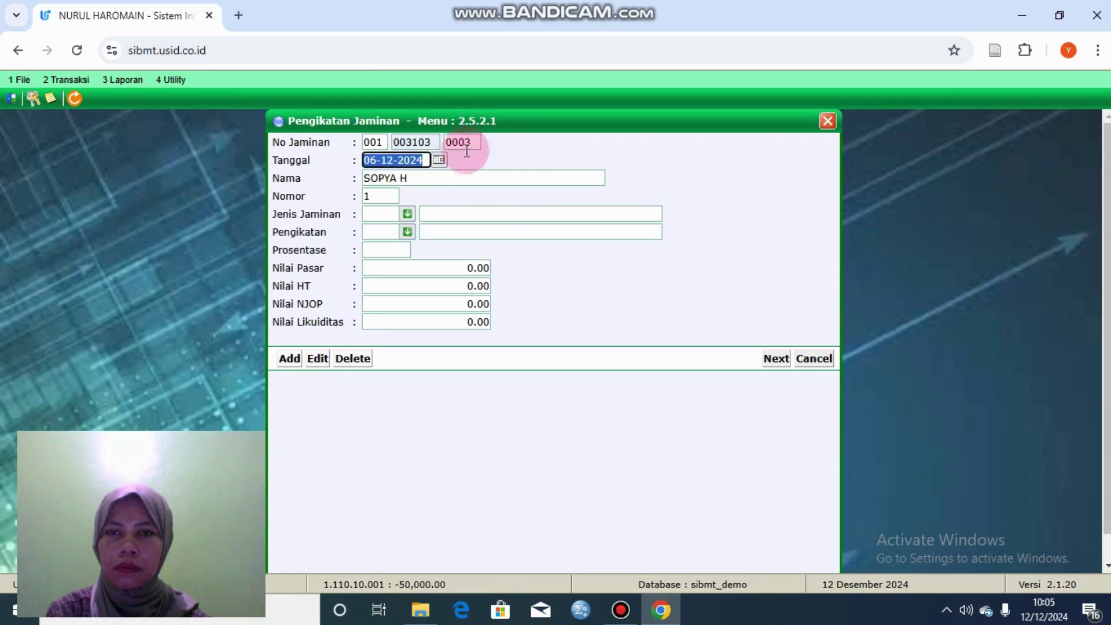
pyautogui.click(424, 189)
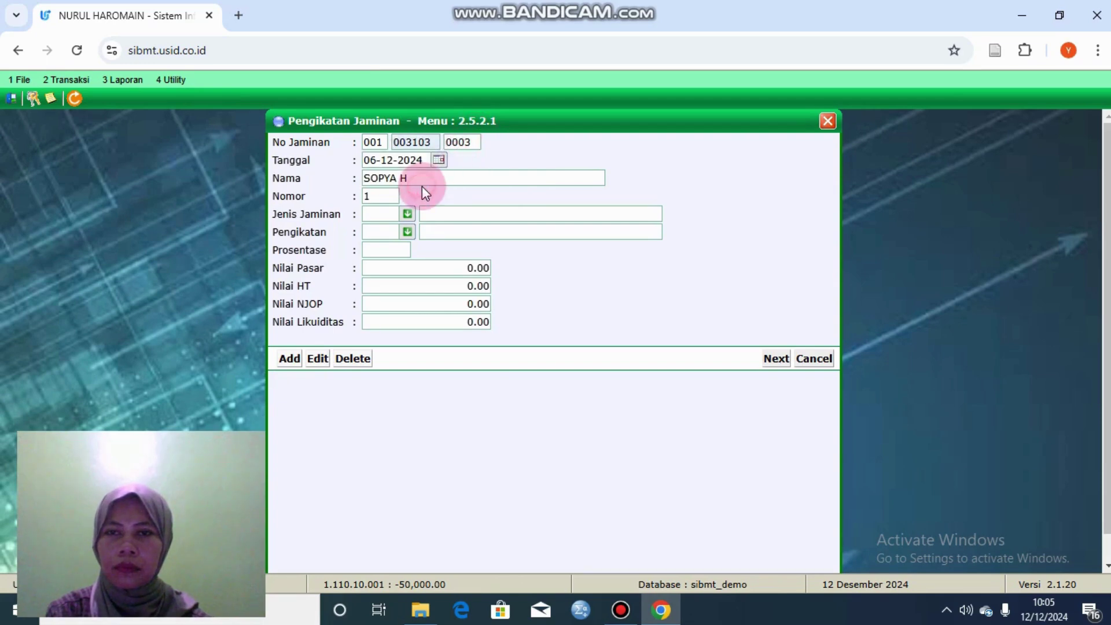
pyautogui.click(408, 214)
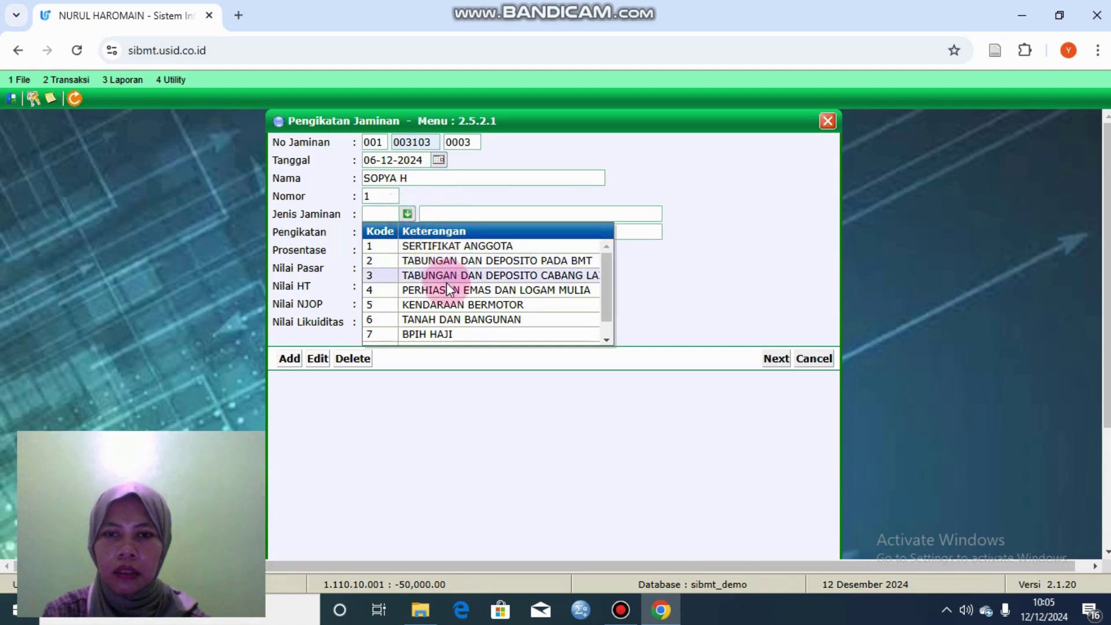
pyautogui.click(455, 306)
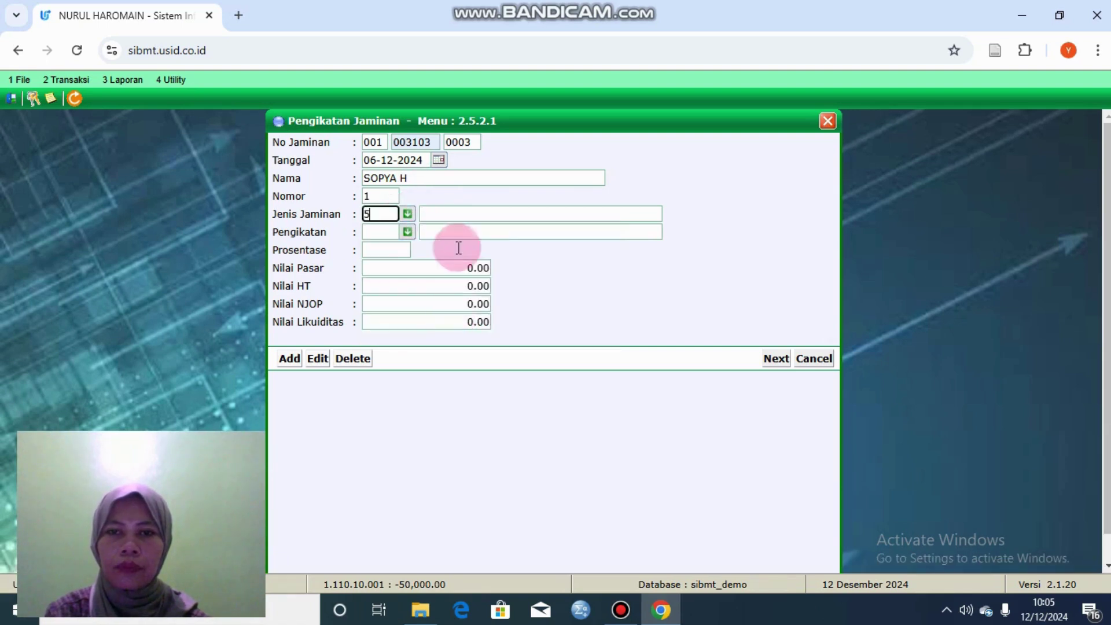
# Step: Set binding 04 SHM,SHGB Interen and market value 20,000,000, then go to vehicle details
pyautogui.click(407, 232)
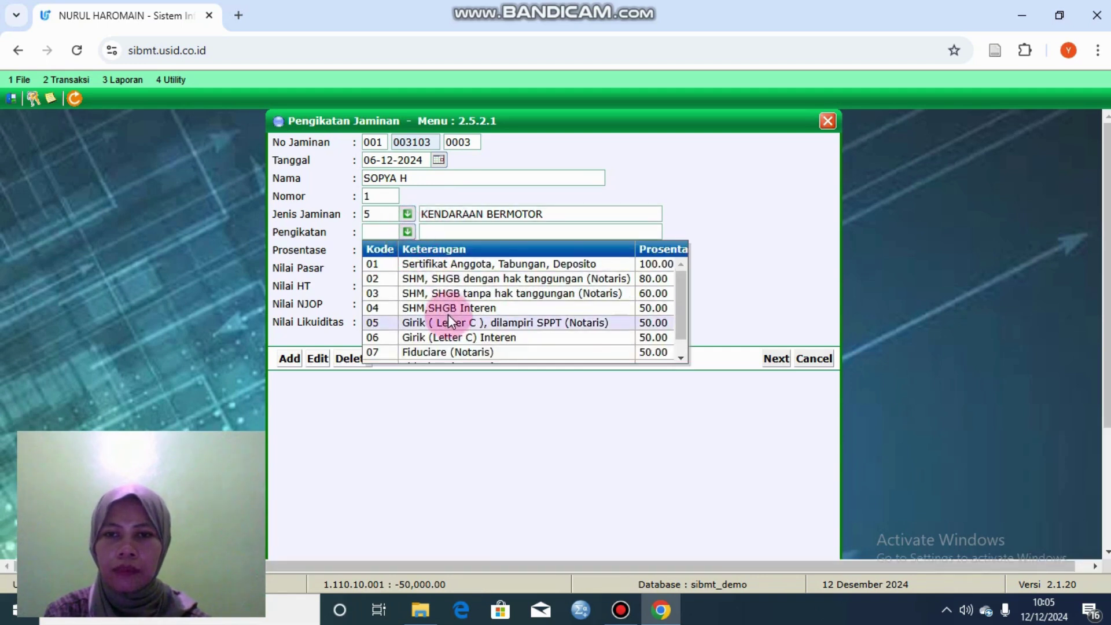
pyautogui.click(449, 308)
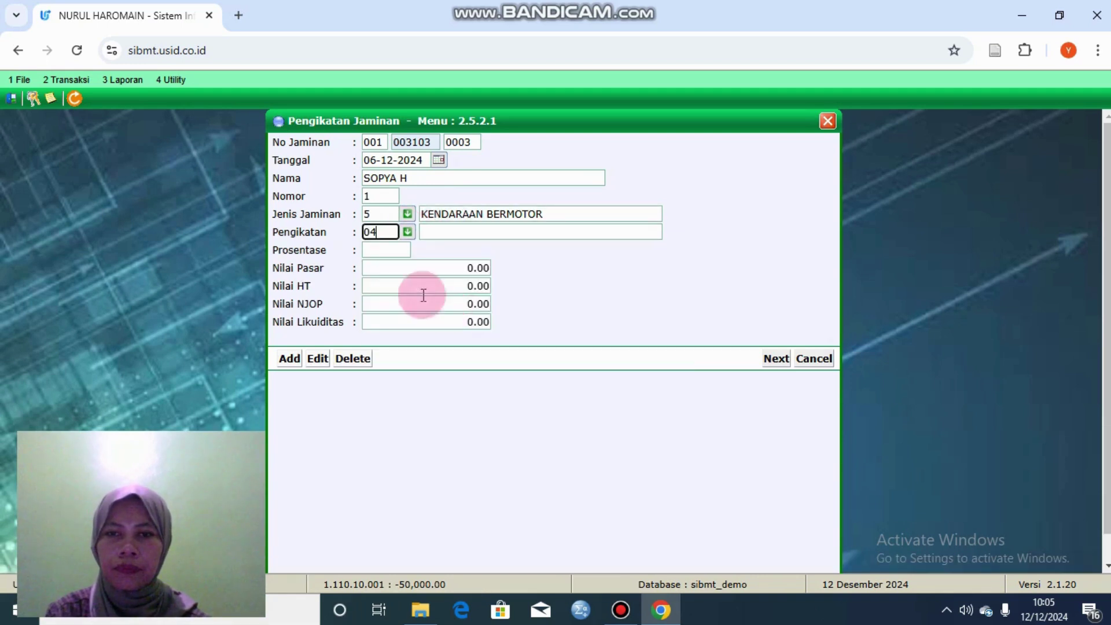
pyautogui.click(394, 264)
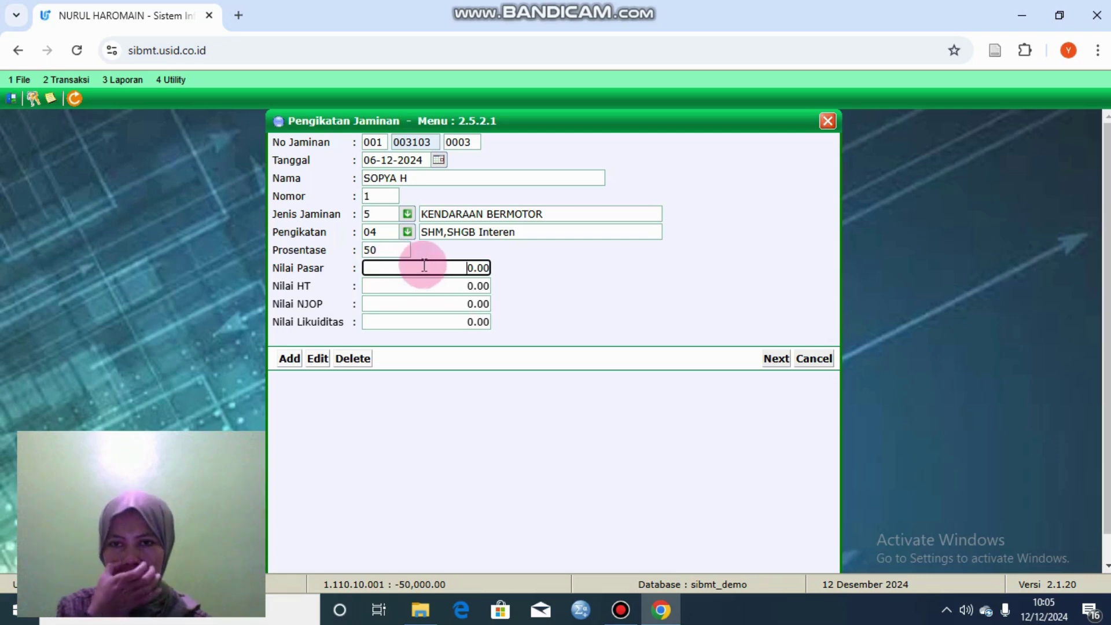
pyautogui.doubleClick(447, 266)
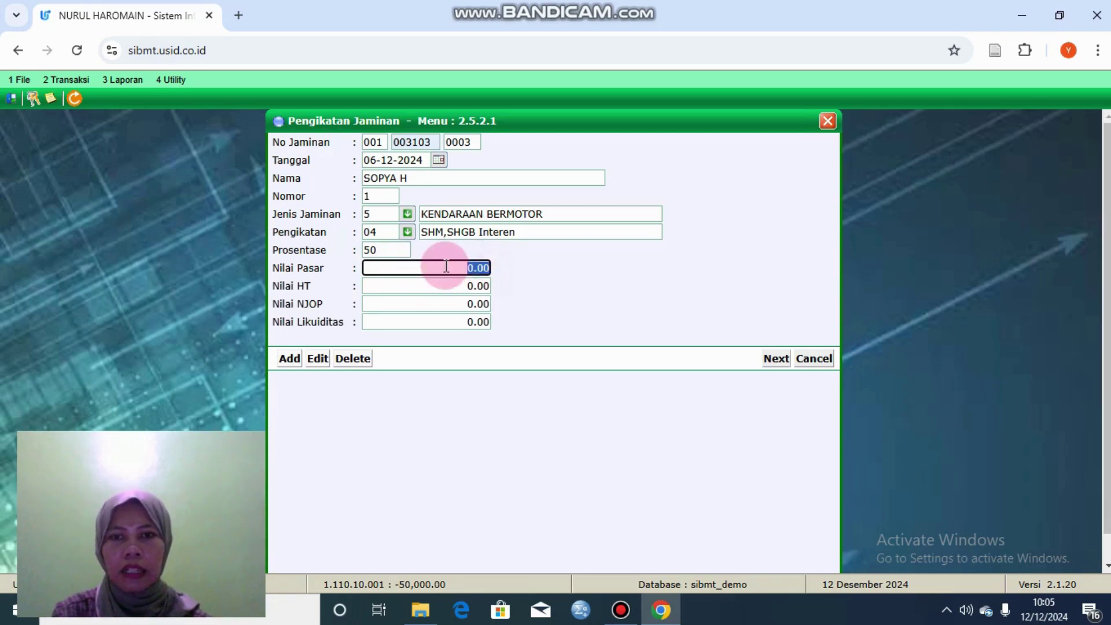
pyautogui.press('BackSpace')
pyautogui.write('2000')
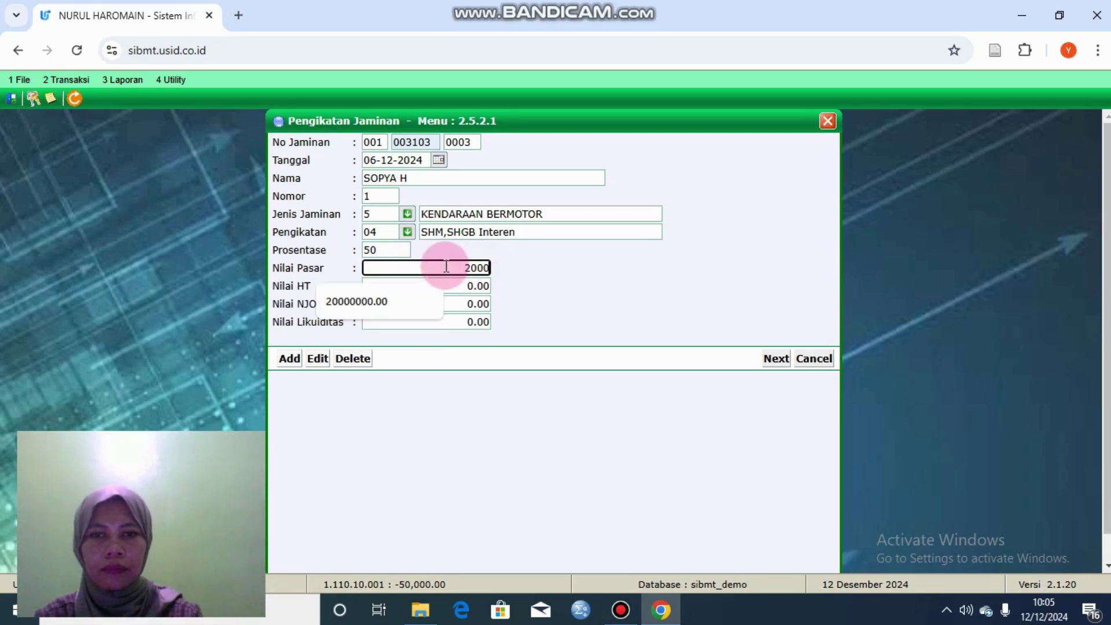
pyautogui.write('0000')
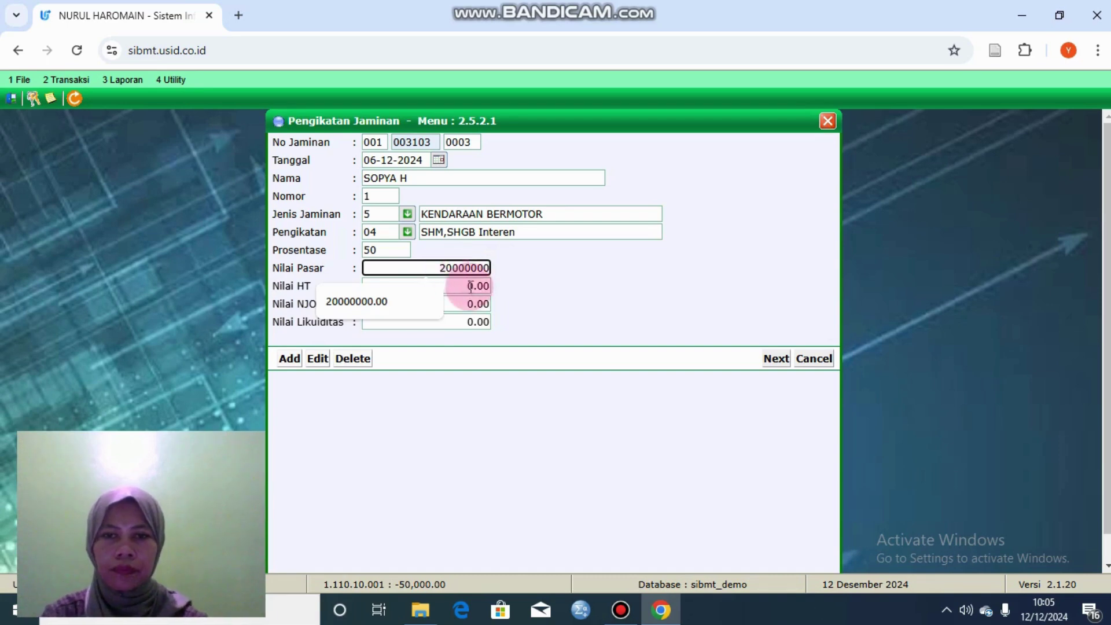
pyautogui.click(476, 303)
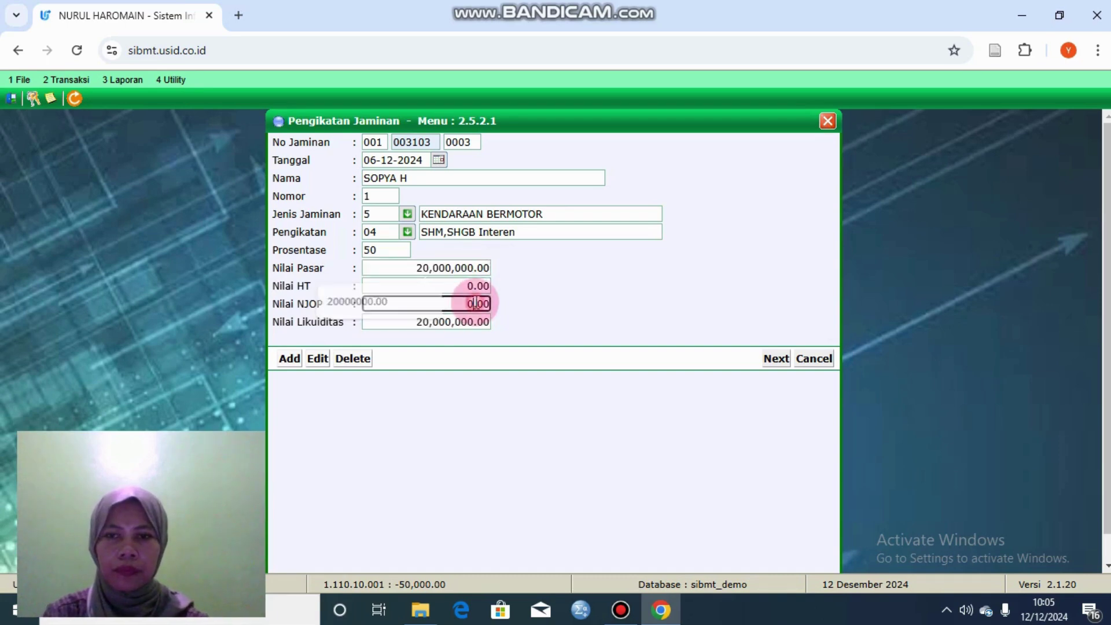
pyautogui.click(768, 360)
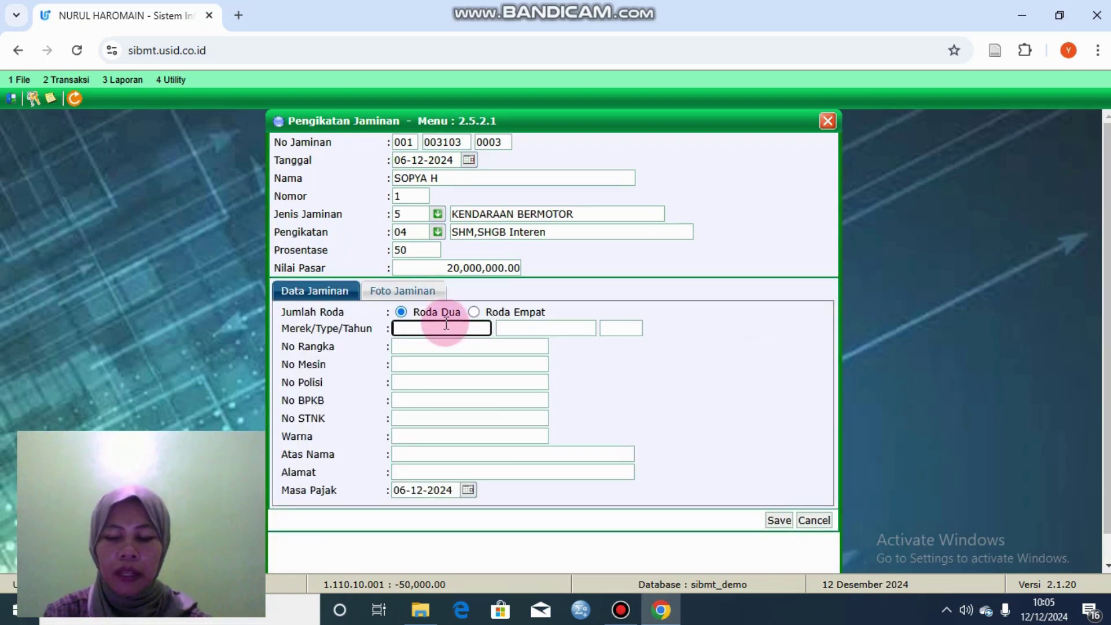
pyautogui.write('vario')
pyautogui.click(532, 327)
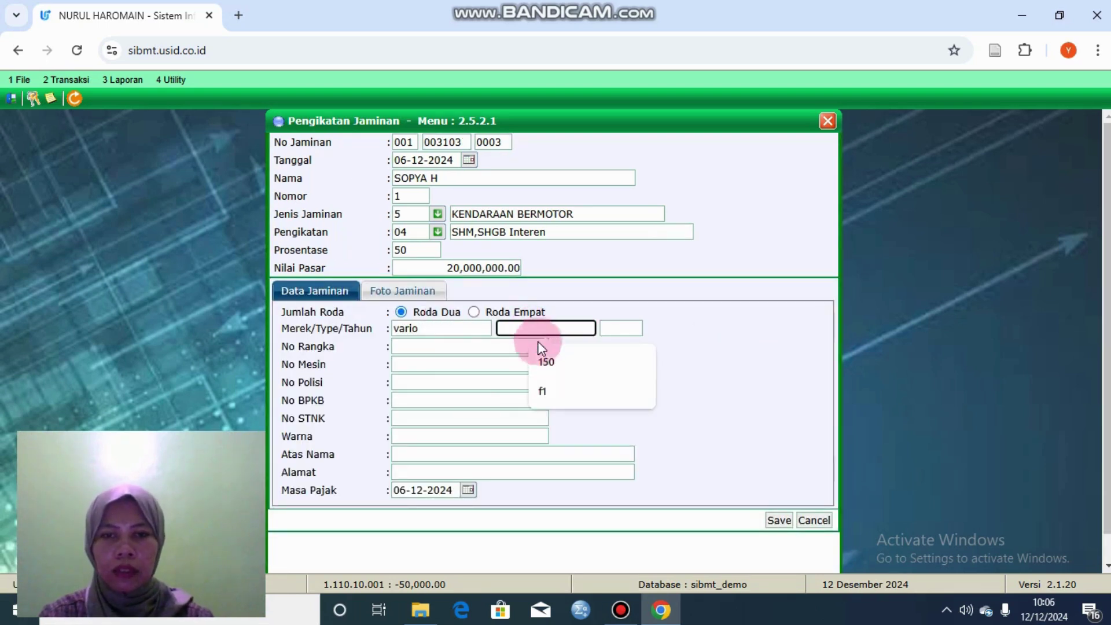
pyautogui.write('160')
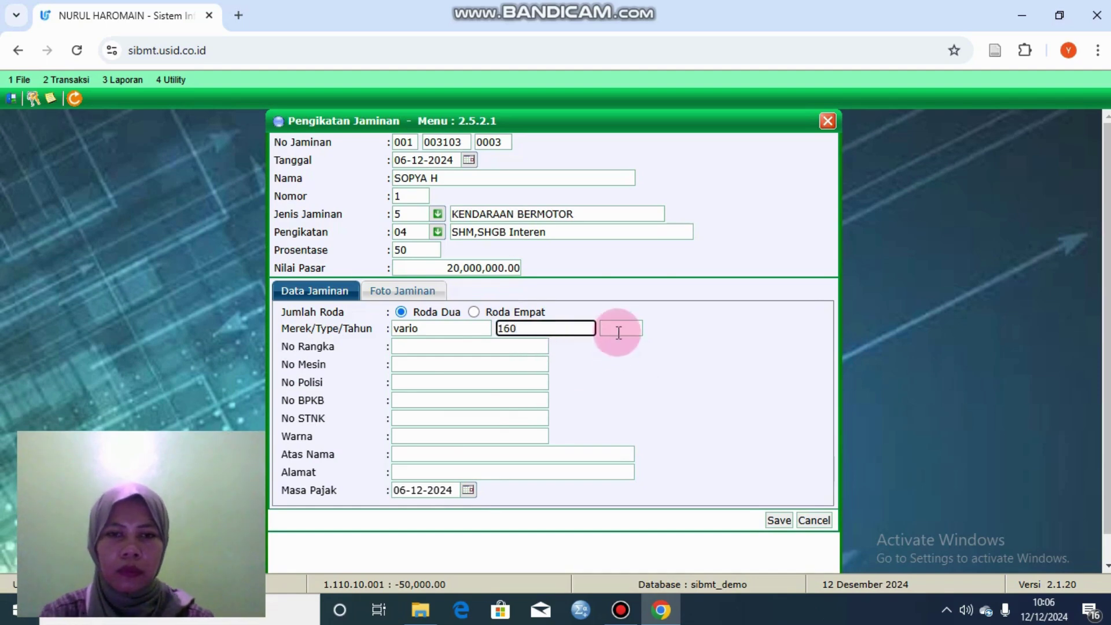
pyautogui.click(617, 327)
pyautogui.write('2018')
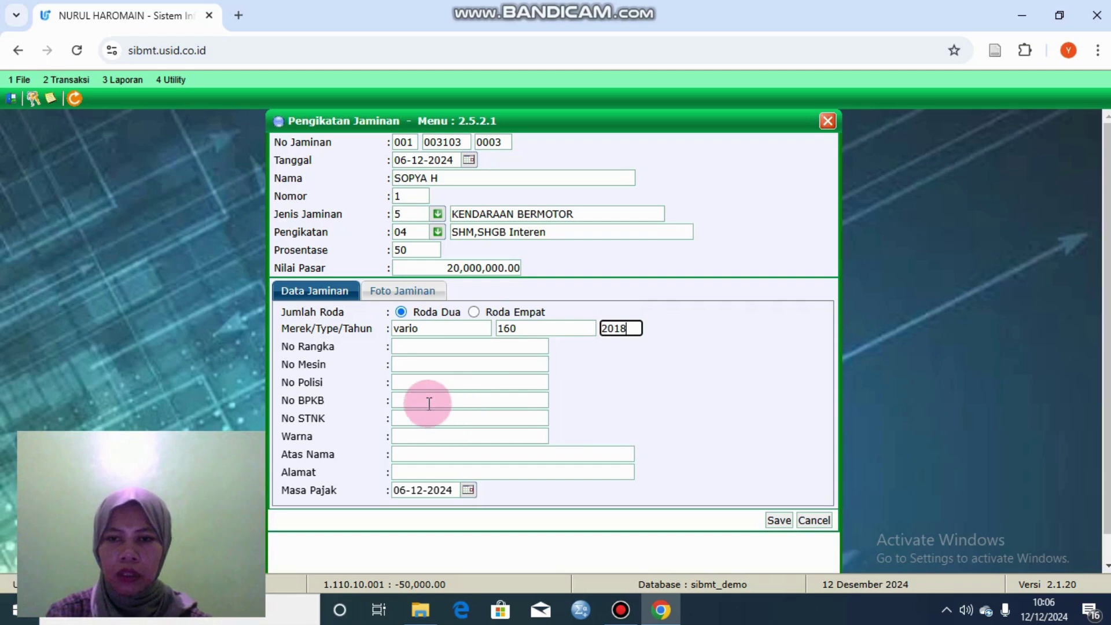
pyautogui.click(429, 401)
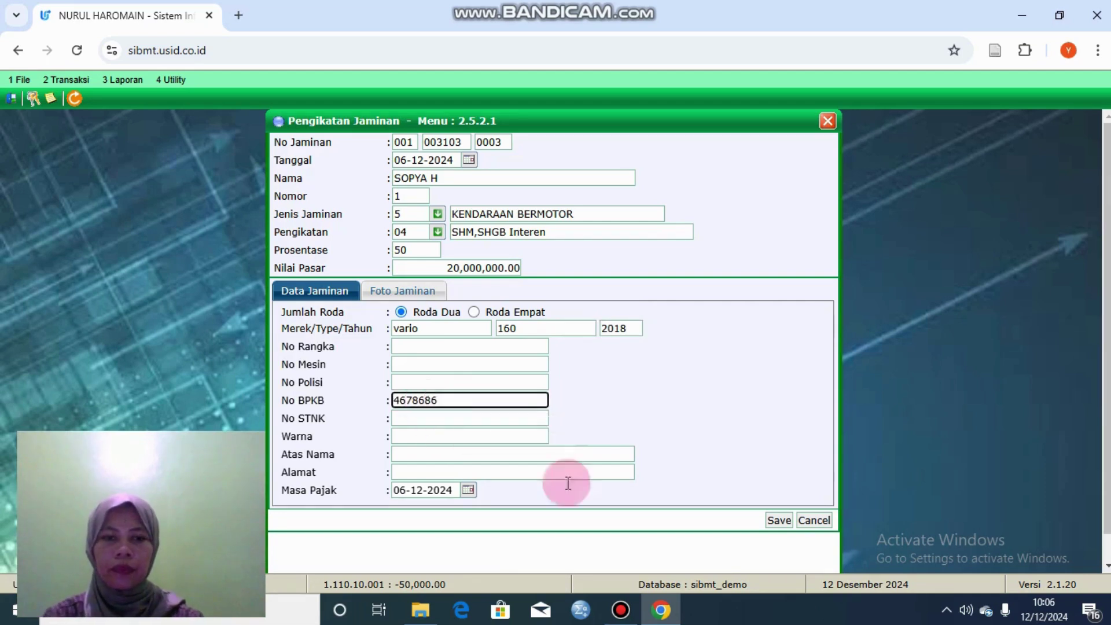
pyautogui.click(778, 520)
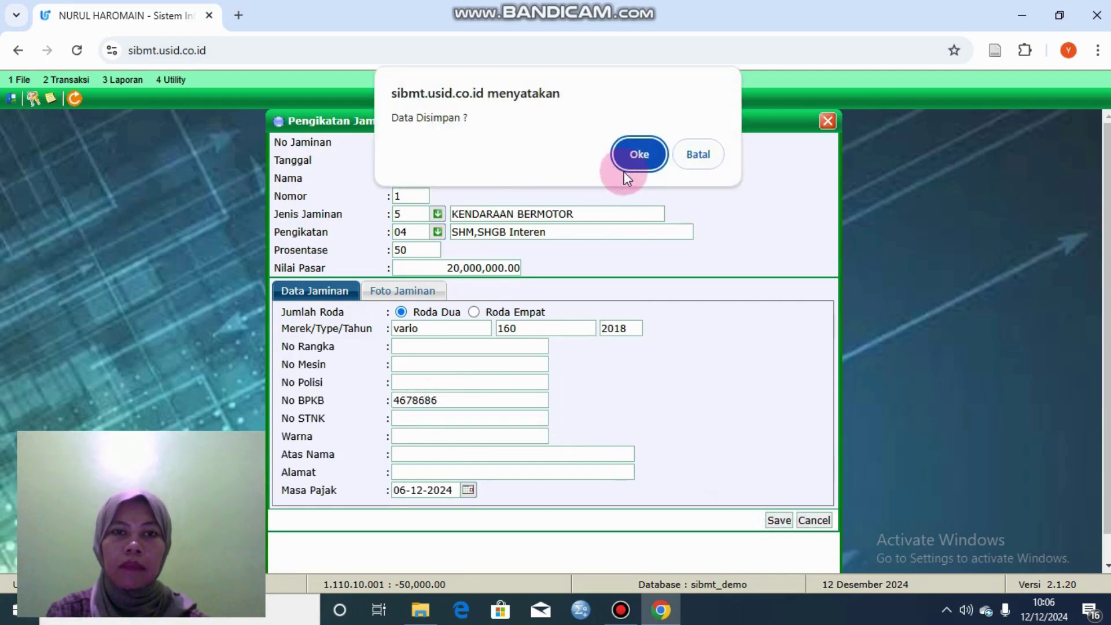
pyautogui.click(643, 152)
pyautogui.click(693, 172)
pyautogui.click(457, 403)
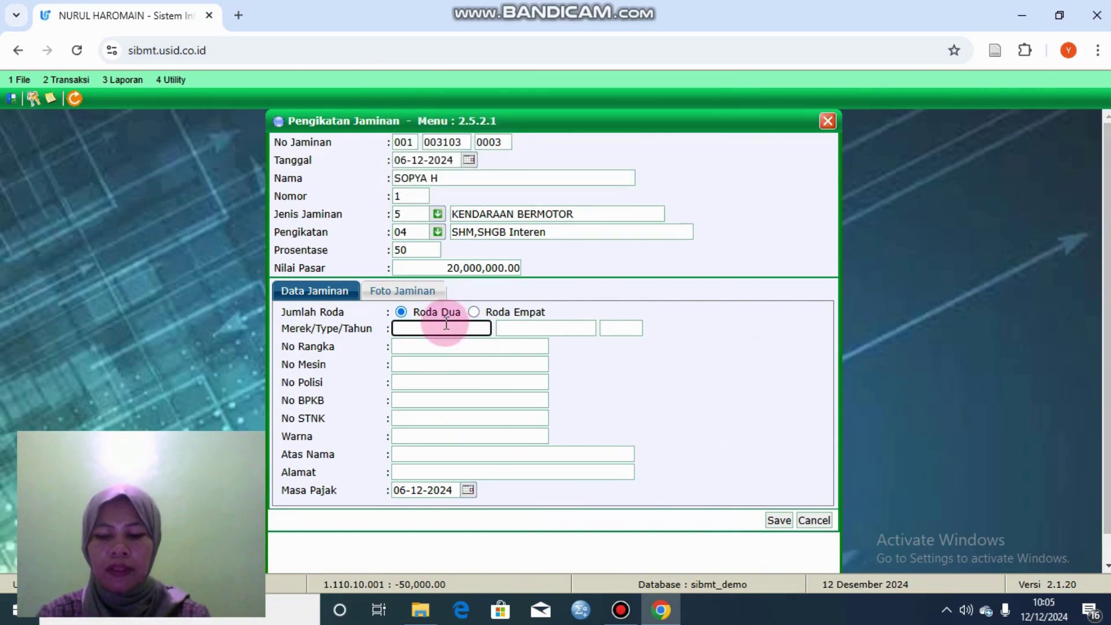
pyautogui.write('vario')
pyautogui.click(533, 326)
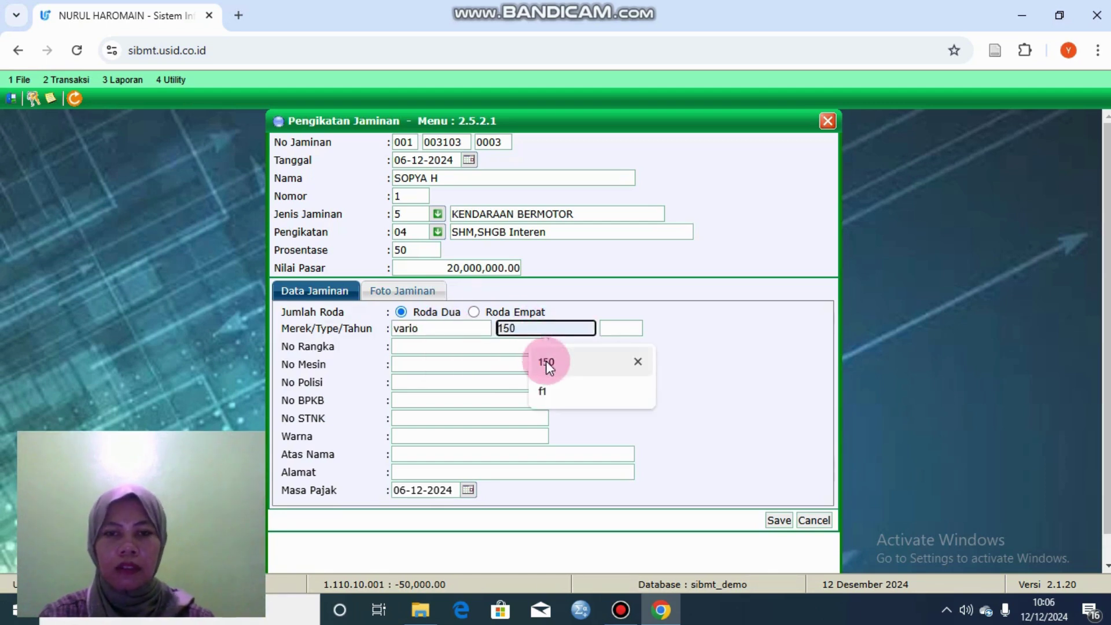
pyautogui.write('160')
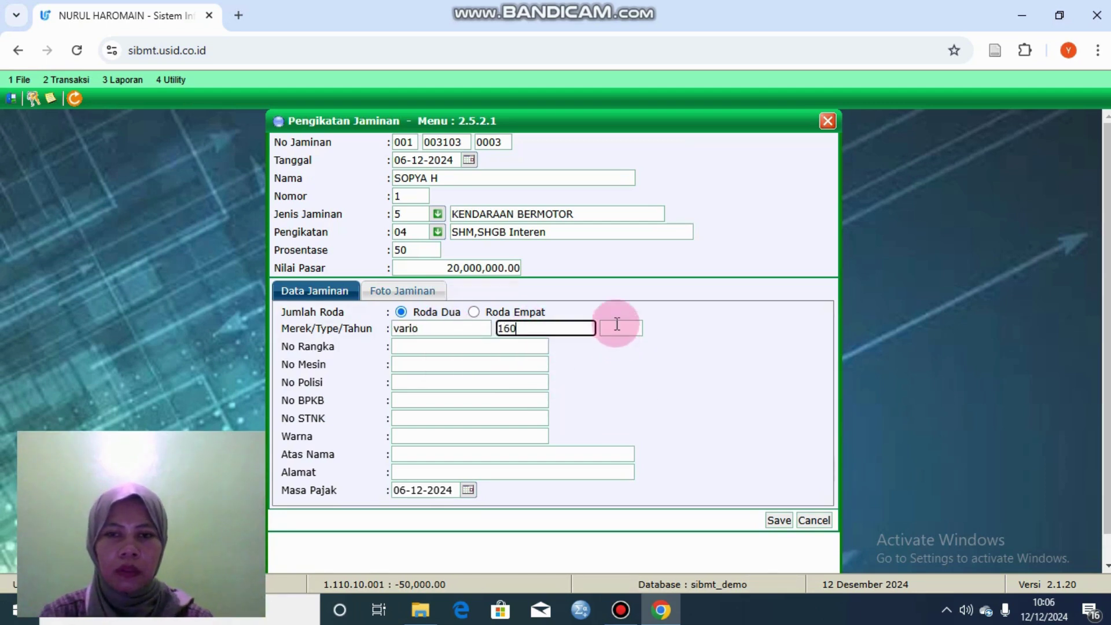
pyautogui.click(617, 327)
pyautogui.write('2018')
pyautogui.click(429, 400)
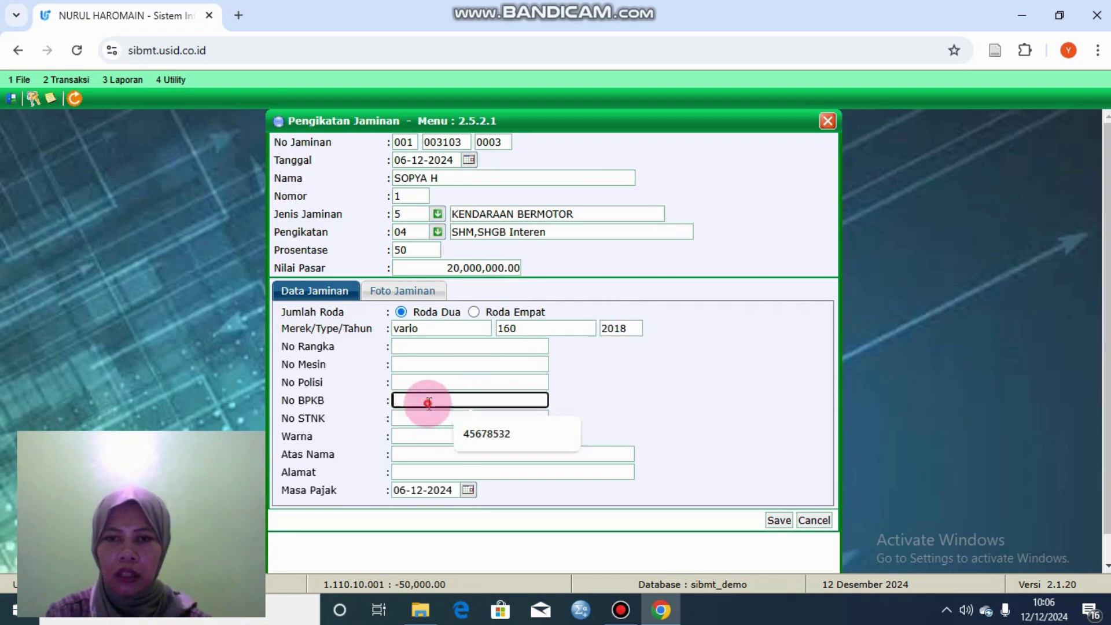
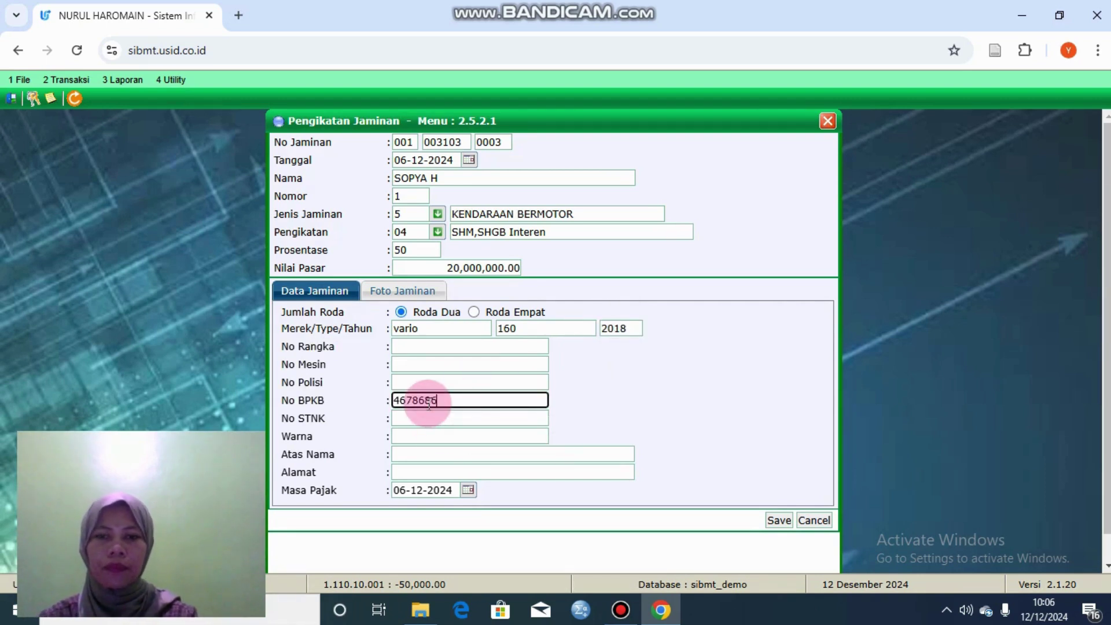
# Step: Fix the BPKB number by appending 66, save the collateral, and close the binding form
pyautogui.click(782, 524)
pyautogui.click(644, 147)
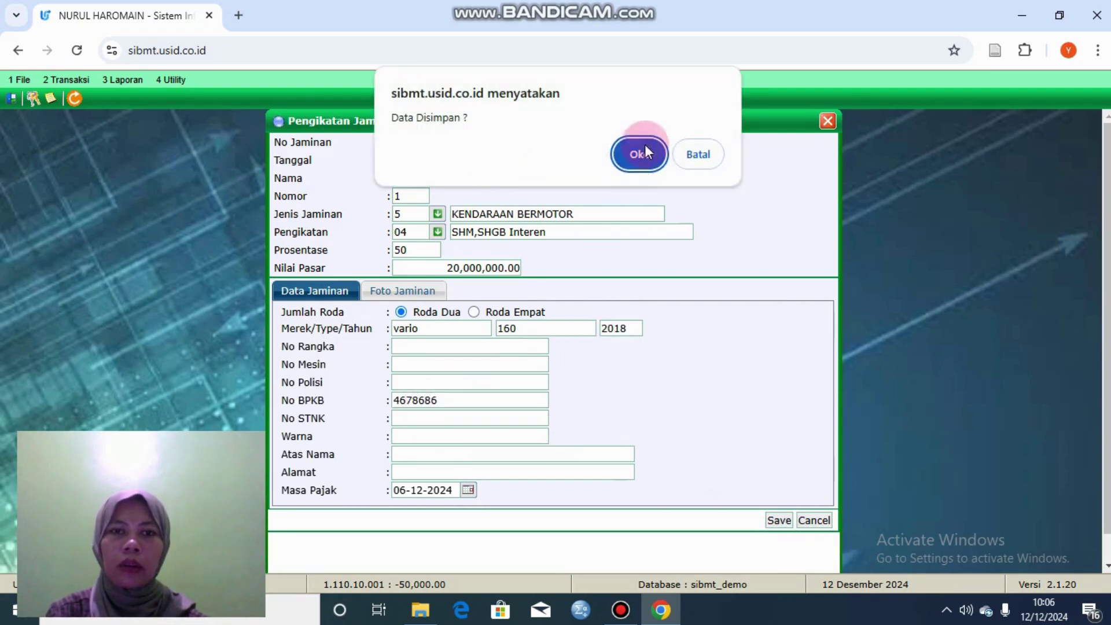
pyautogui.click(697, 167)
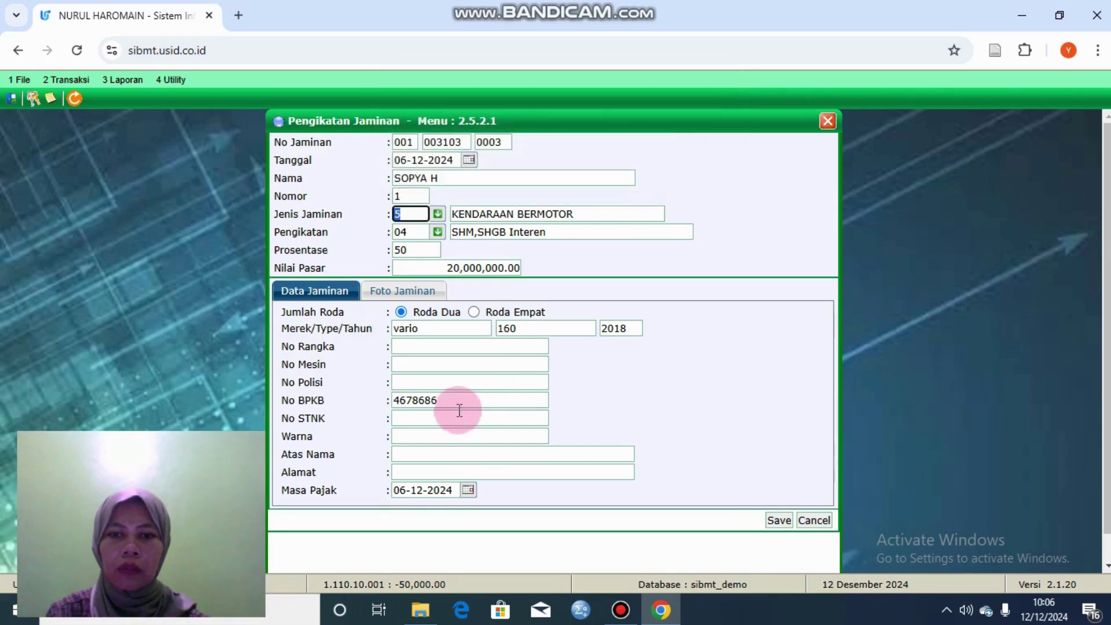
pyautogui.write('66')
pyautogui.click(793, 524)
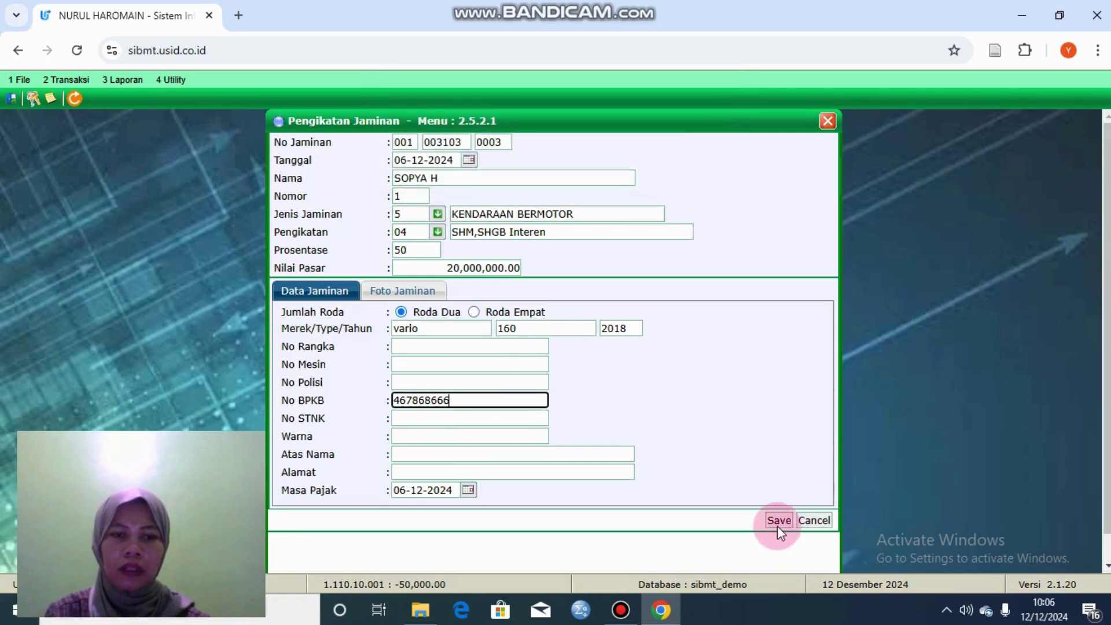
pyautogui.click(661, 159)
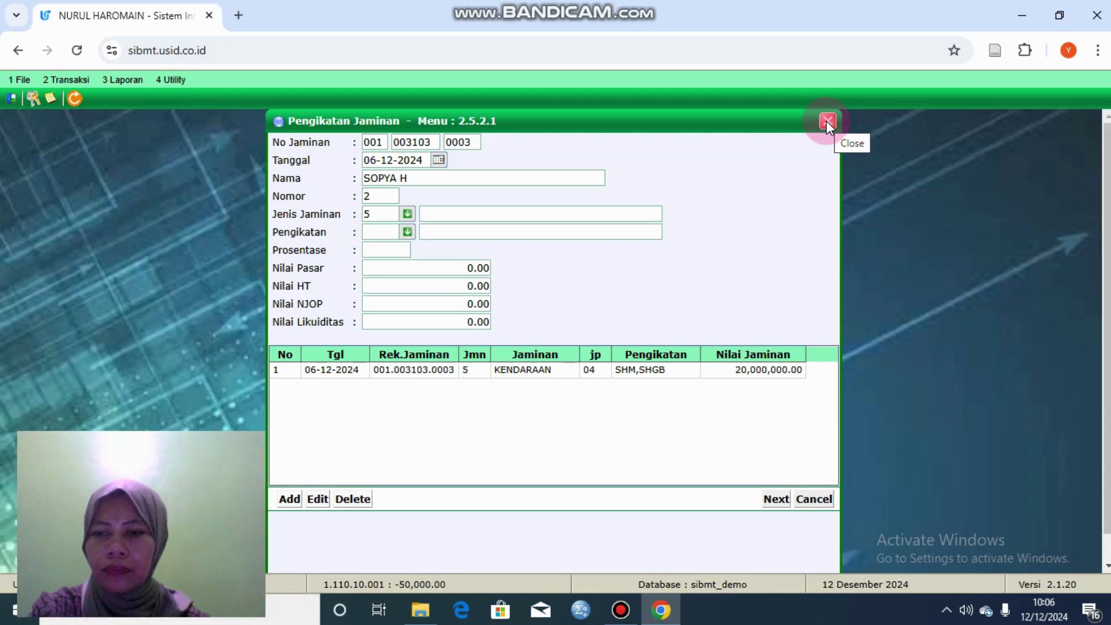
pyautogui.click(828, 122)
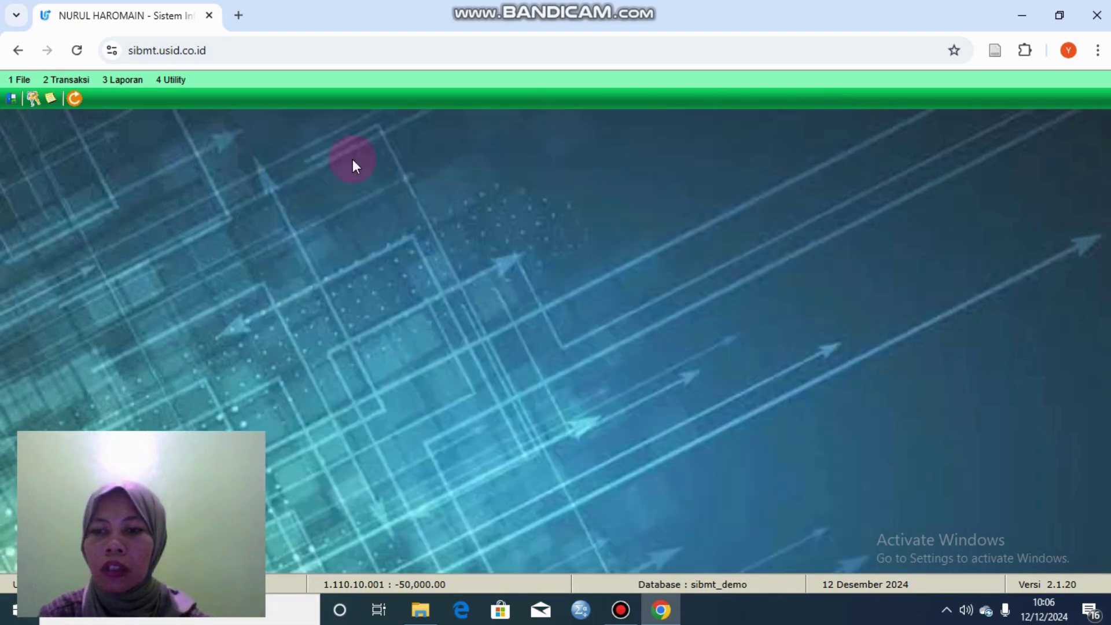
pyautogui.click(70, 81)
pyautogui.moveTo(224, 166)
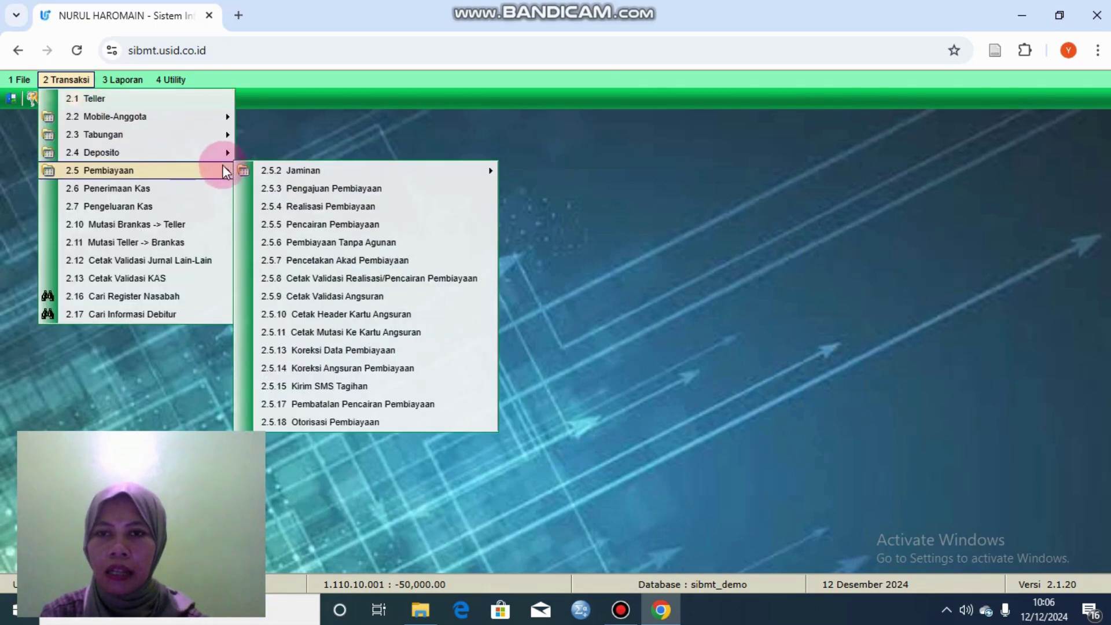
pyautogui.moveTo(301, 169)
pyautogui.click(526, 188)
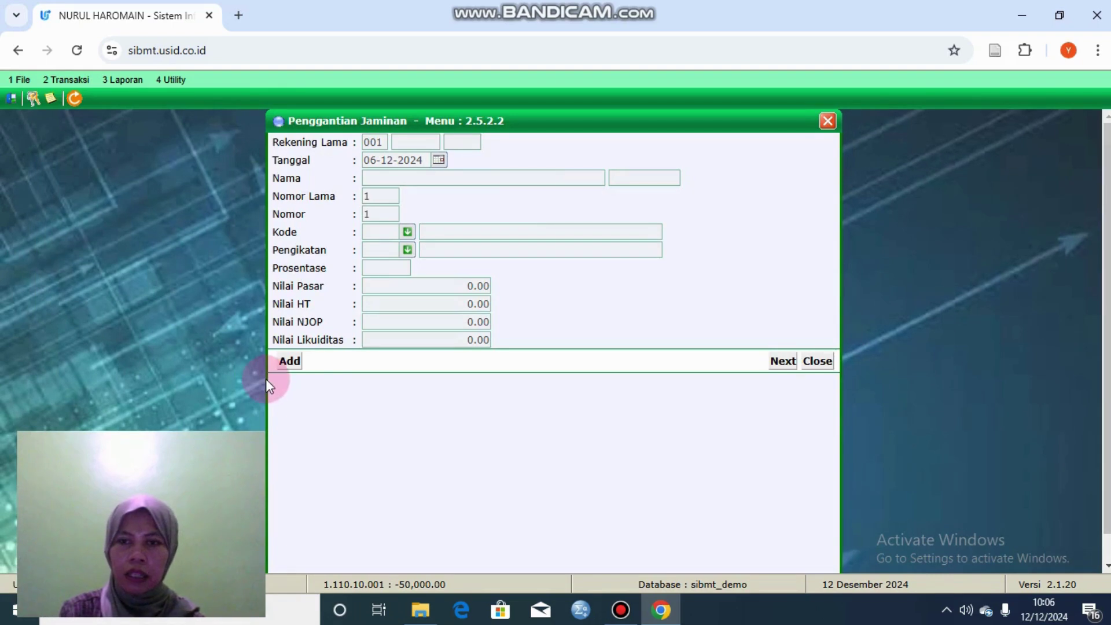
pyautogui.click(291, 367)
pyautogui.click(427, 143)
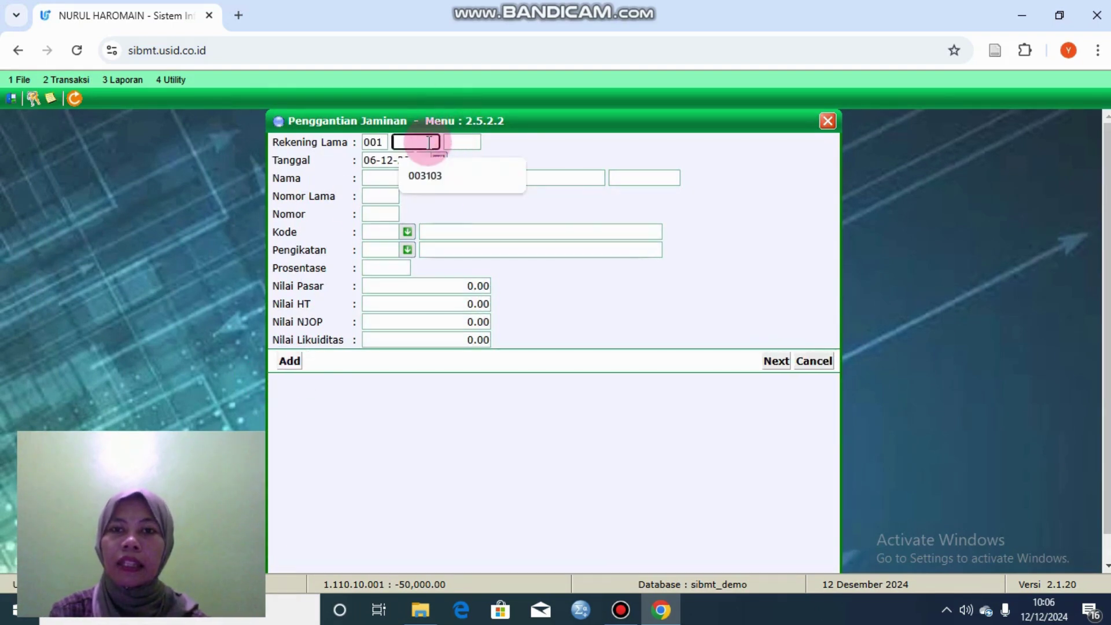
pyautogui.click(460, 145)
pyautogui.click(469, 175)
pyautogui.click(420, 180)
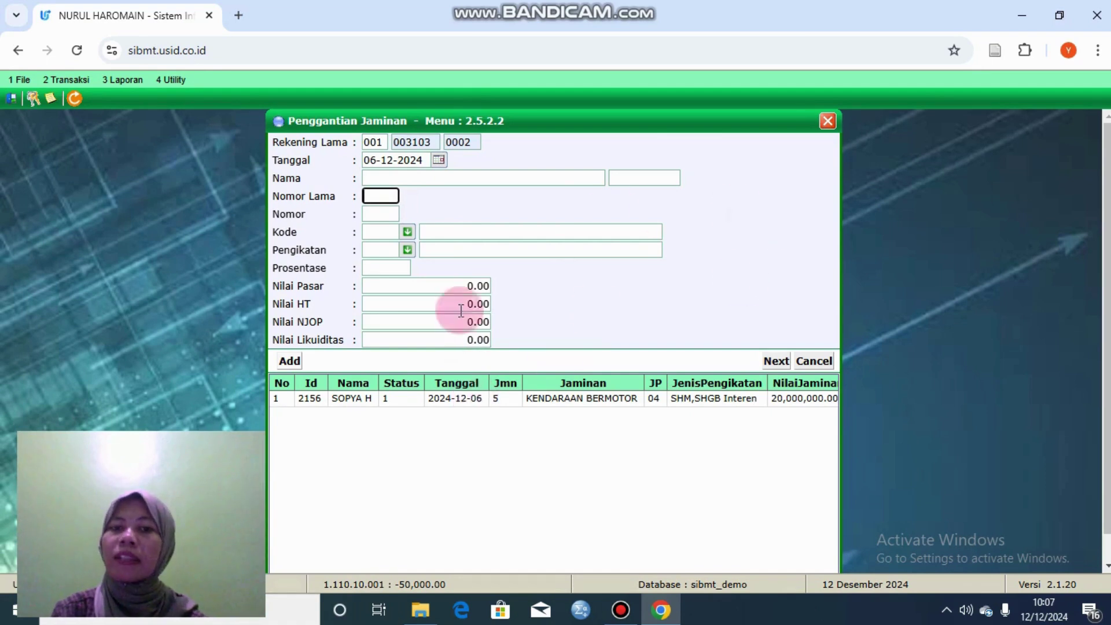
pyautogui.click(821, 362)
pyautogui.click(821, 362)
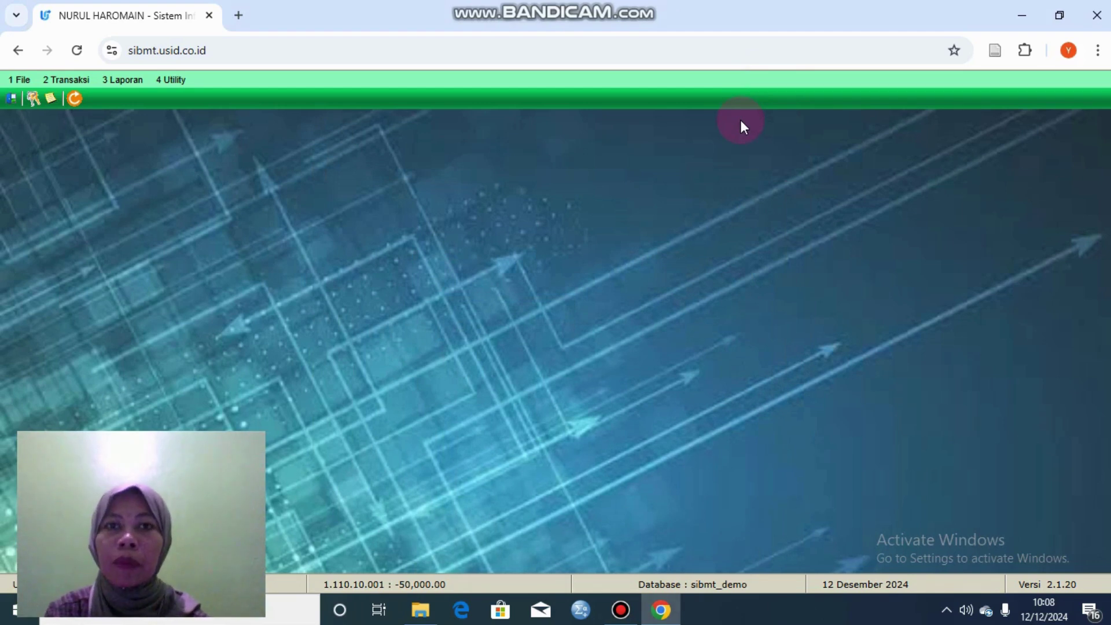
pyautogui.click(78, 77)
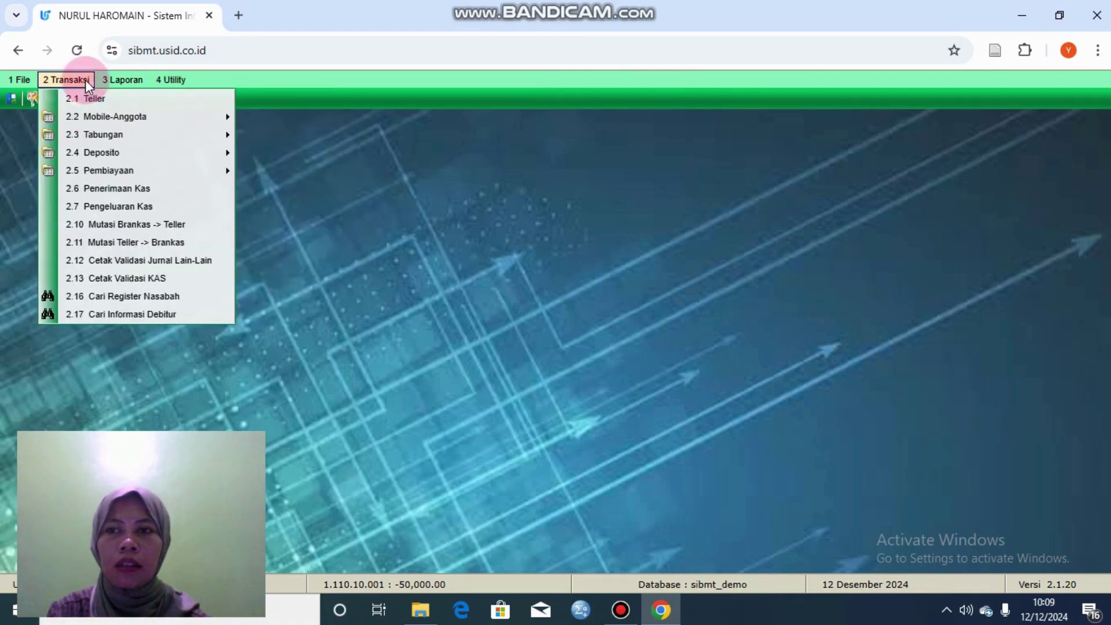
# Step: Start a new financing application and load the customer by register number ending 0001
pyautogui.moveTo(136, 154)
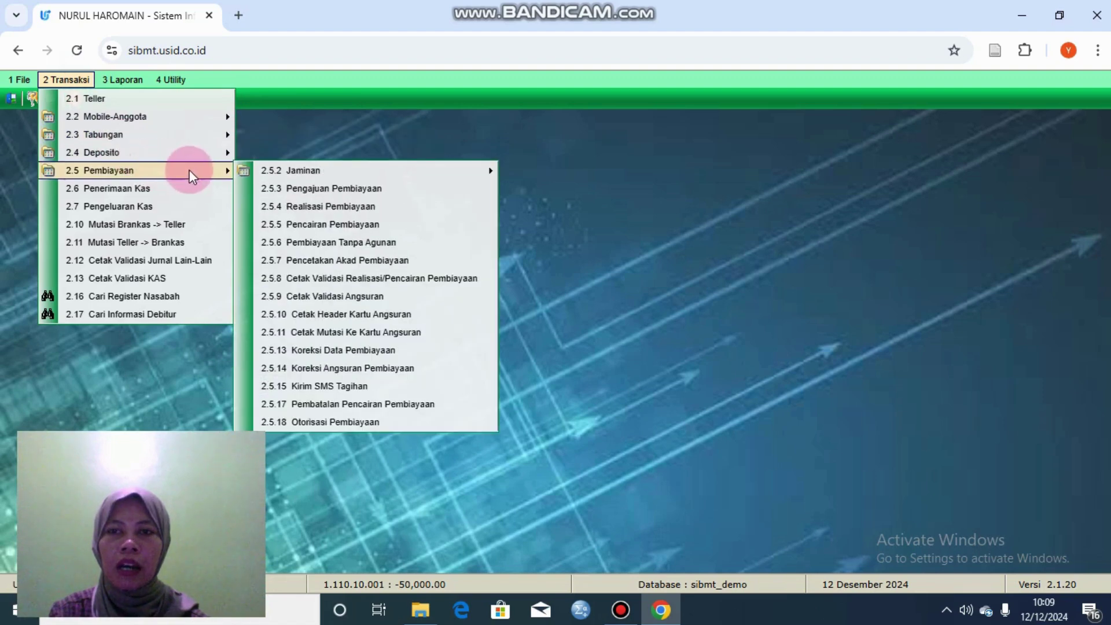
pyautogui.click(250, 182)
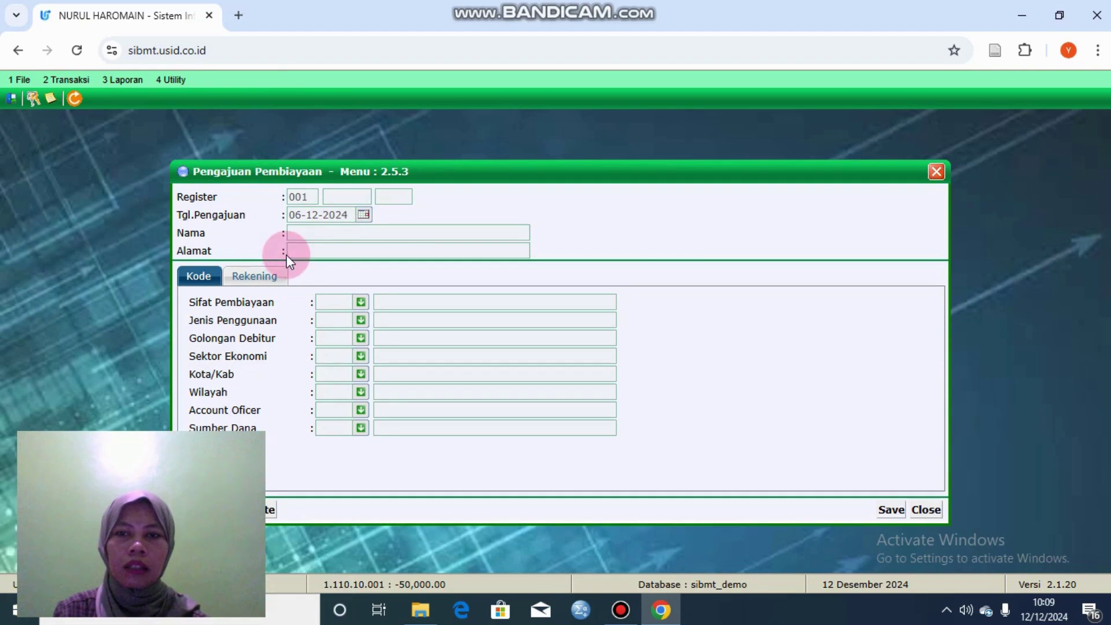
pyautogui.moveTo(294, 174); pyautogui.dragTo(423, 172)
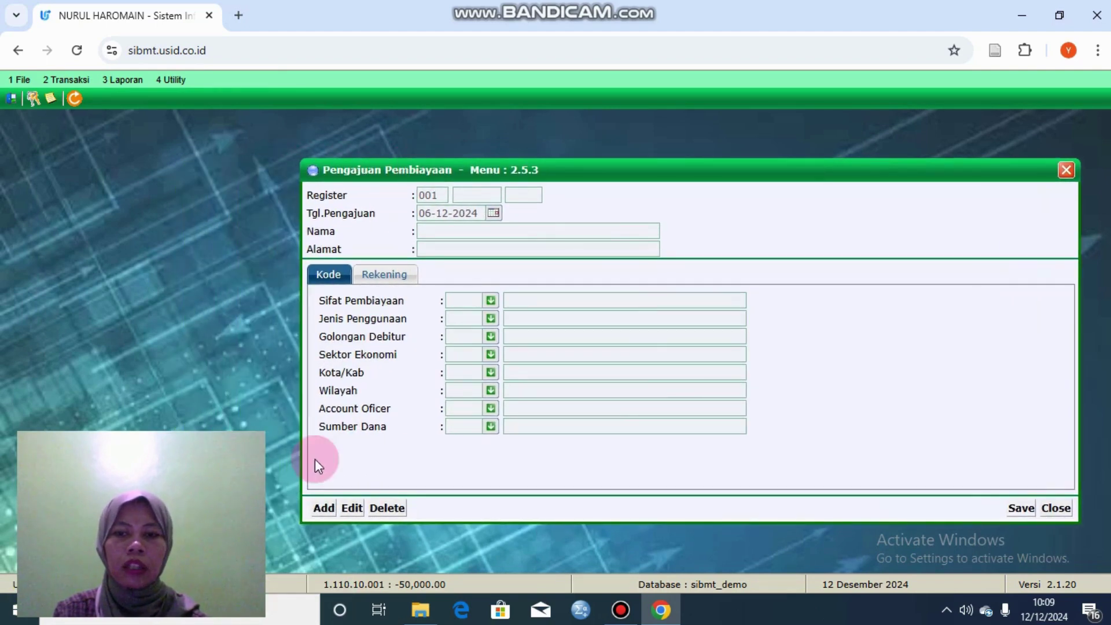
pyautogui.click(329, 508)
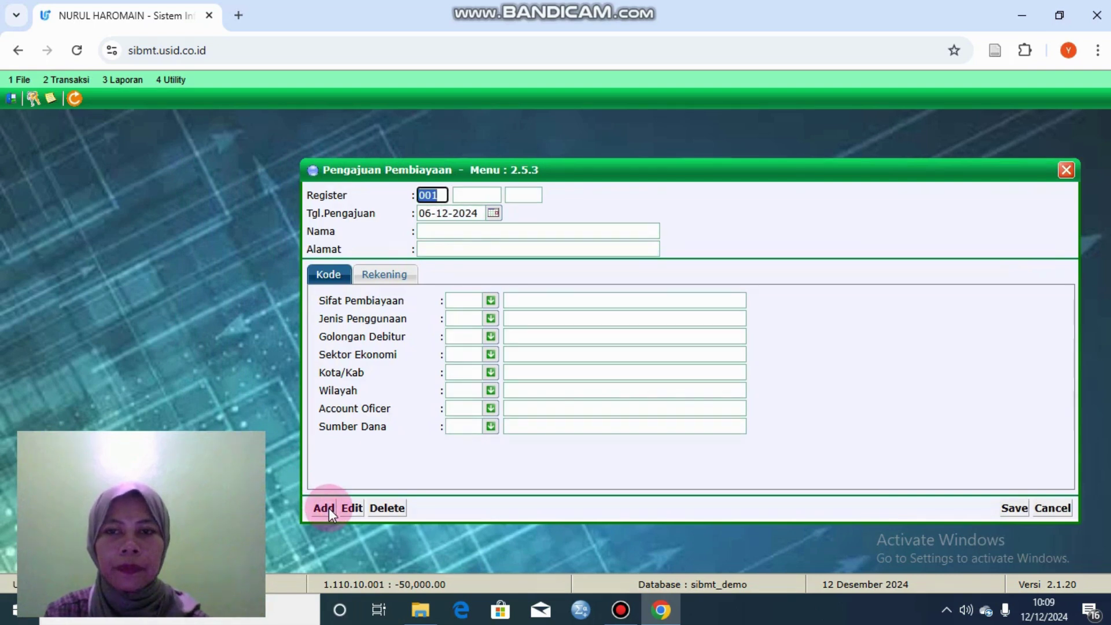
pyautogui.click(439, 280)
pyautogui.click(467, 203)
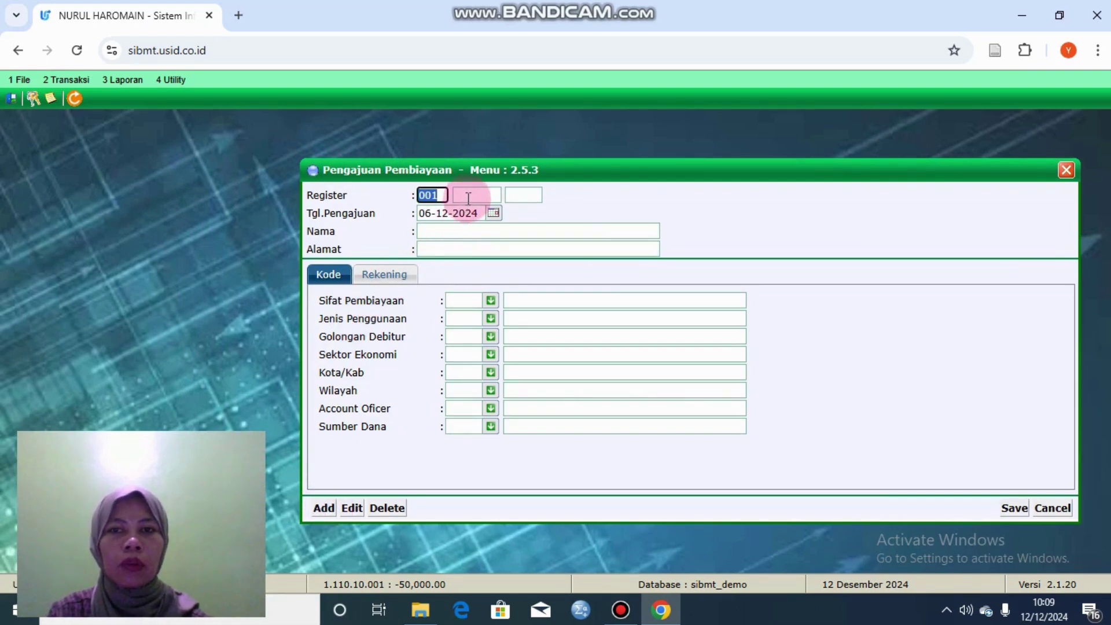
pyautogui.click(483, 229)
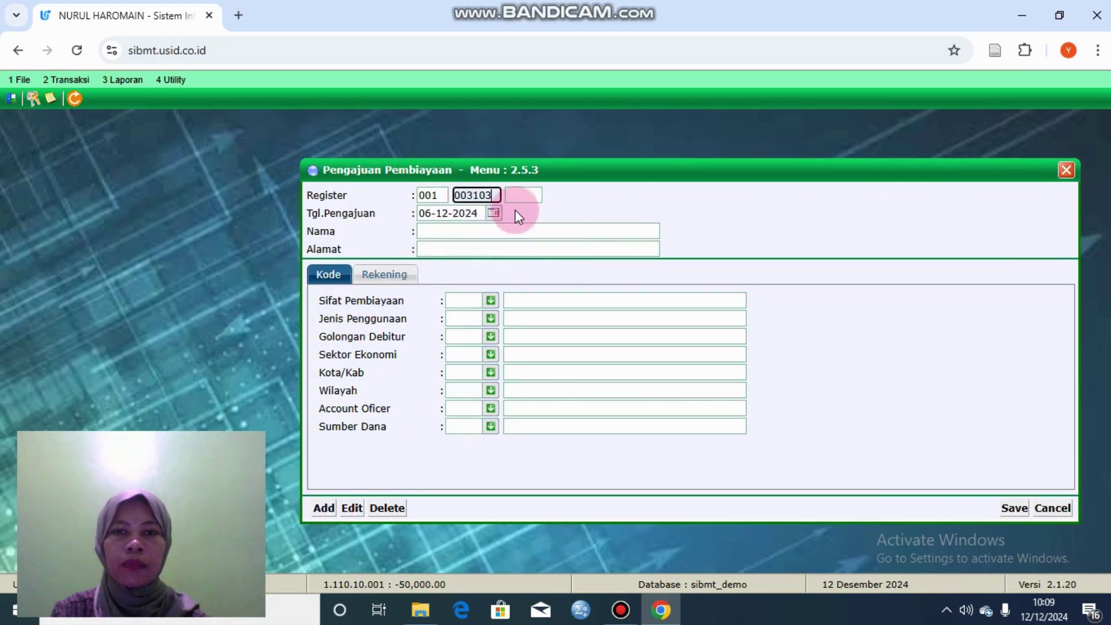
pyautogui.click(528, 193)
pyautogui.write('0001')
pyautogui.press('Return')
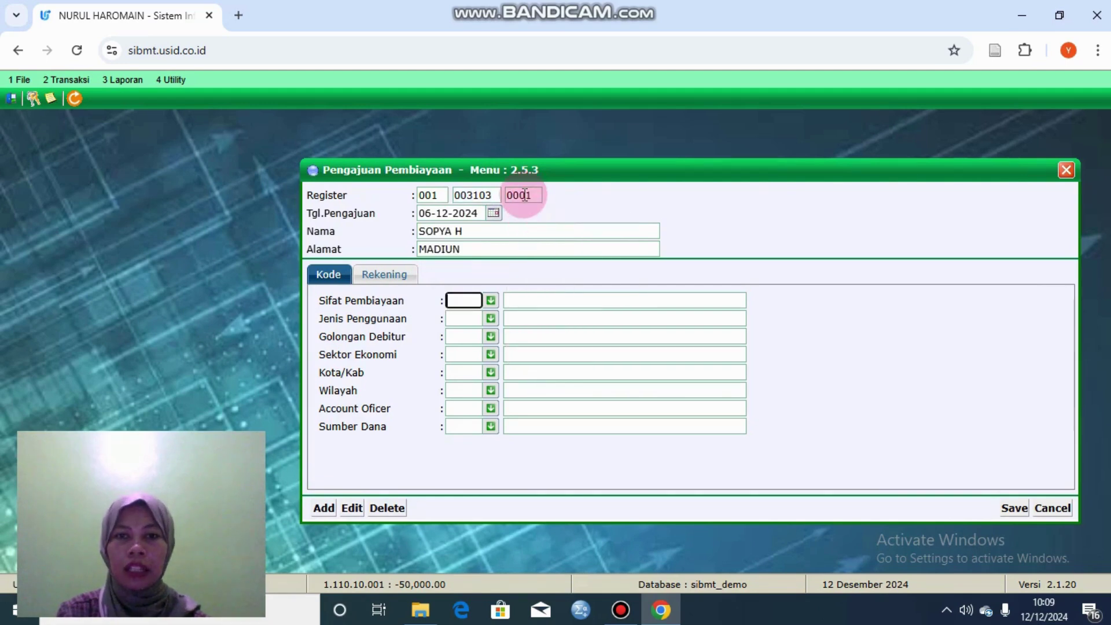
# Step: Set Sifat 1, usage Modal Kerja, debtor group Pihak TidakTerkait and sector JASA
pyautogui.click(491, 299)
pyautogui.click(516, 331)
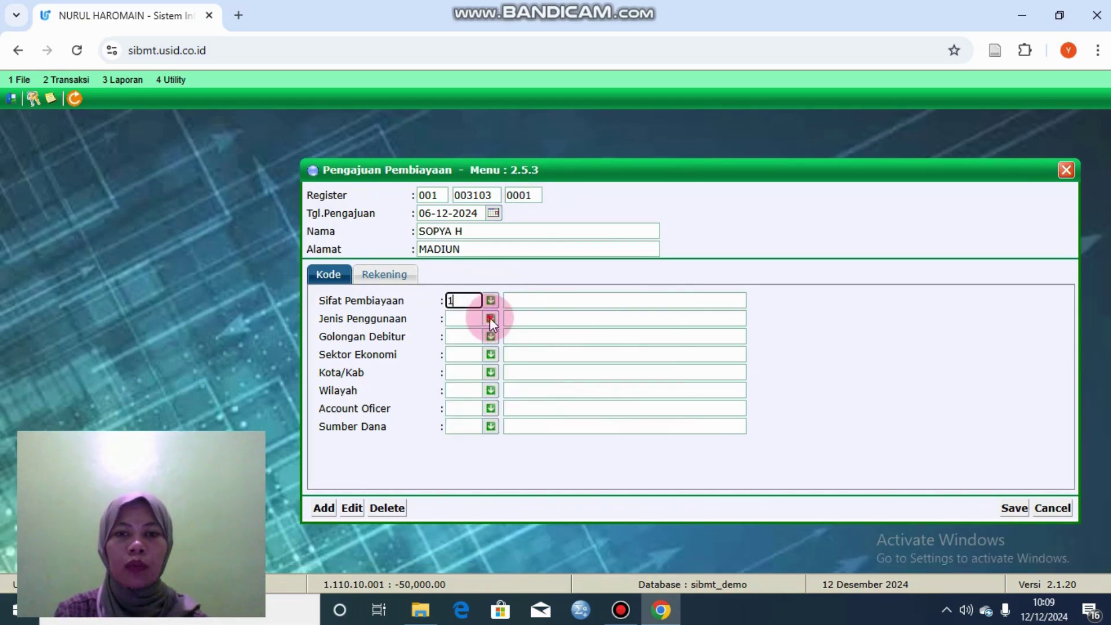
pyautogui.click(491, 318)
pyautogui.click(516, 345)
pyautogui.click(489, 336)
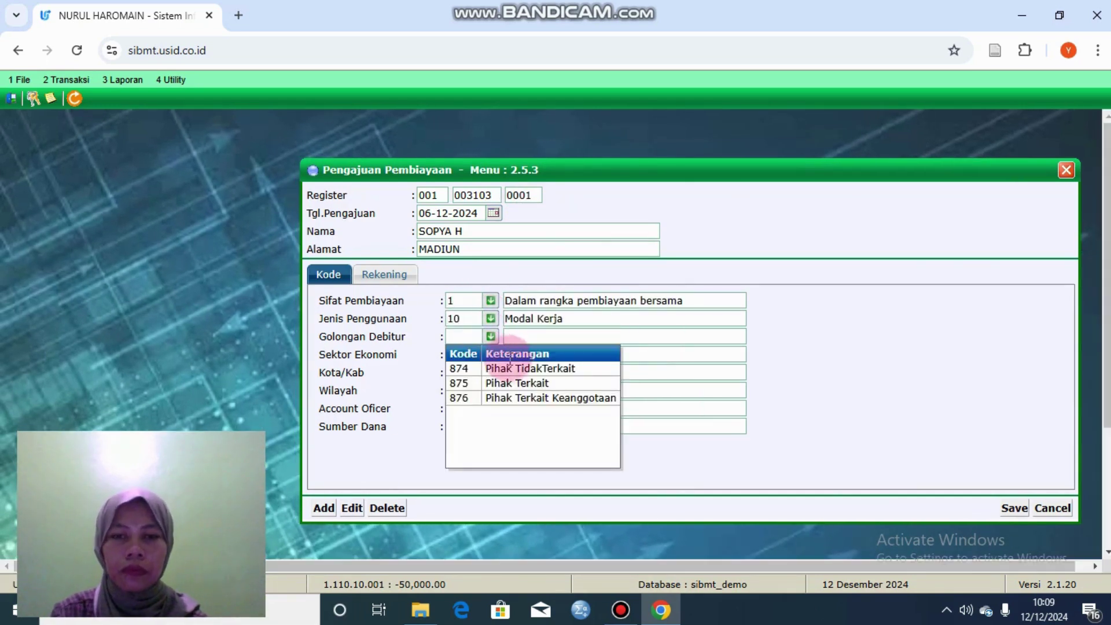
pyautogui.click(515, 368)
pyautogui.click(490, 355)
pyautogui.scroll(-1, 575, 414)
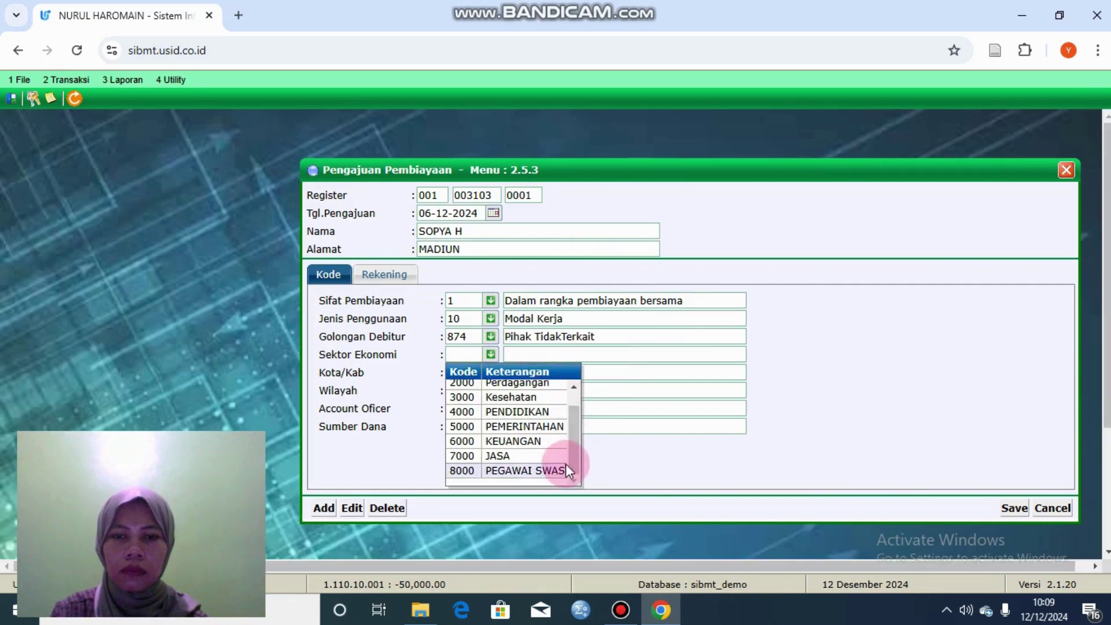
pyautogui.click(538, 455)
# Step: Set city KAB. PONOROGO, area Kradenan Jetis, officer UMUM and funding source 0000, then show Rekening
pyautogui.click(491, 372)
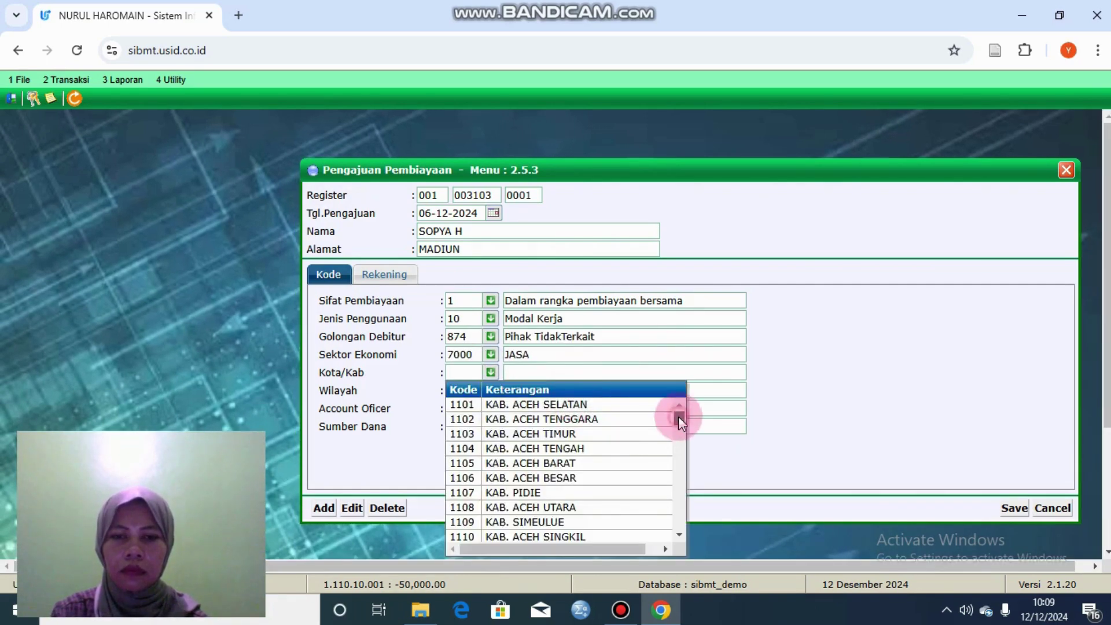
pyautogui.moveTo(678, 416); pyautogui.dragTo(676, 463)
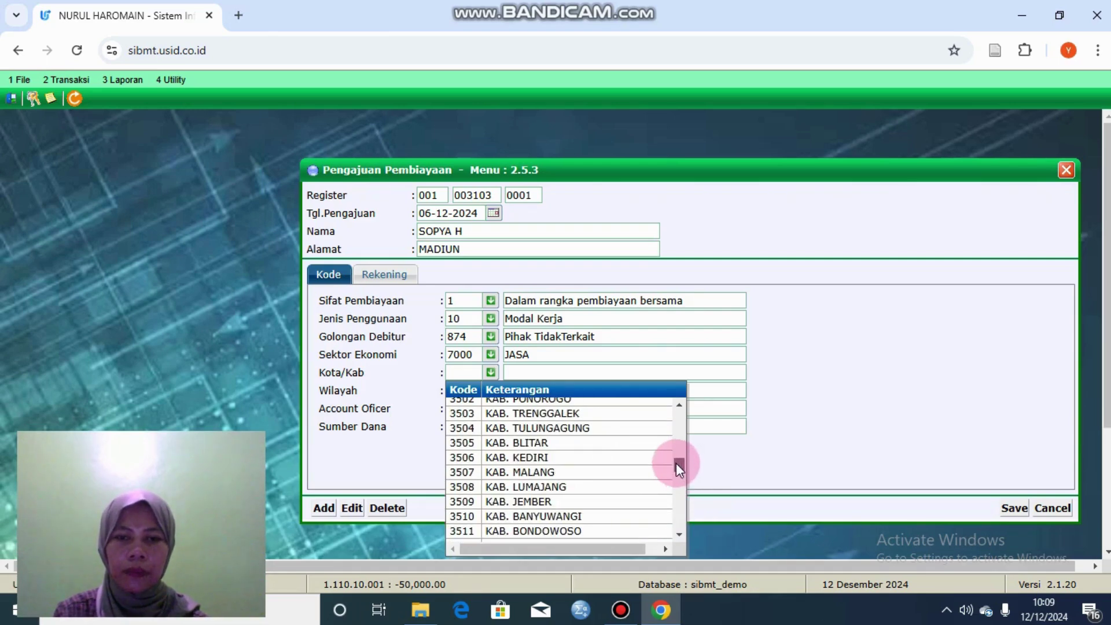
pyautogui.click(581, 403)
pyautogui.click(490, 390)
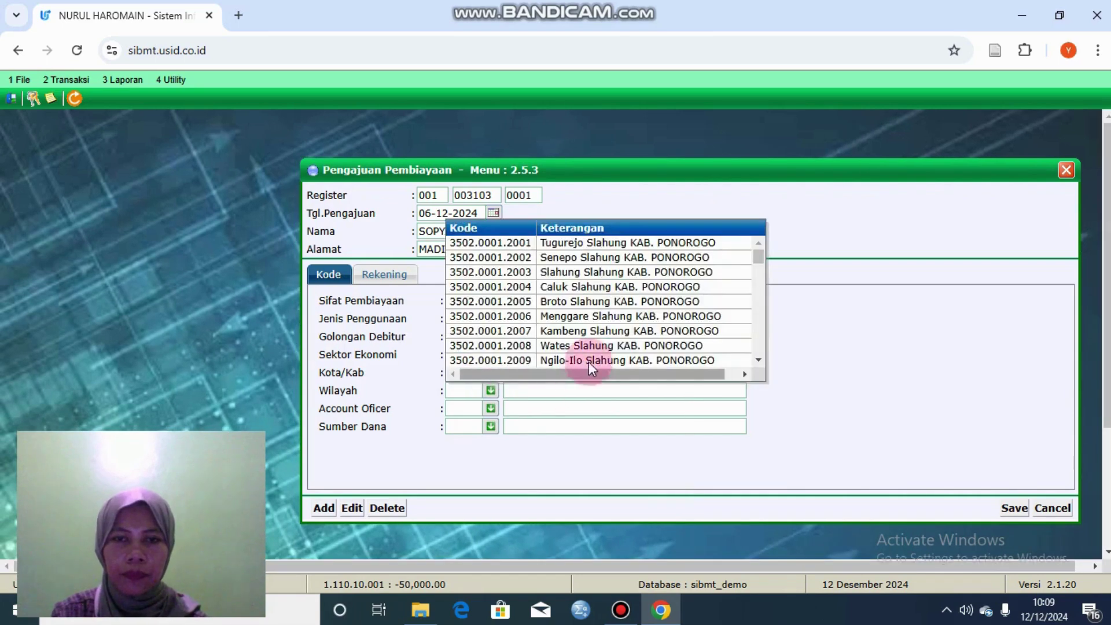
pyautogui.moveTo(755, 261); pyautogui.dragTo(766, 297)
pyautogui.click(609, 309)
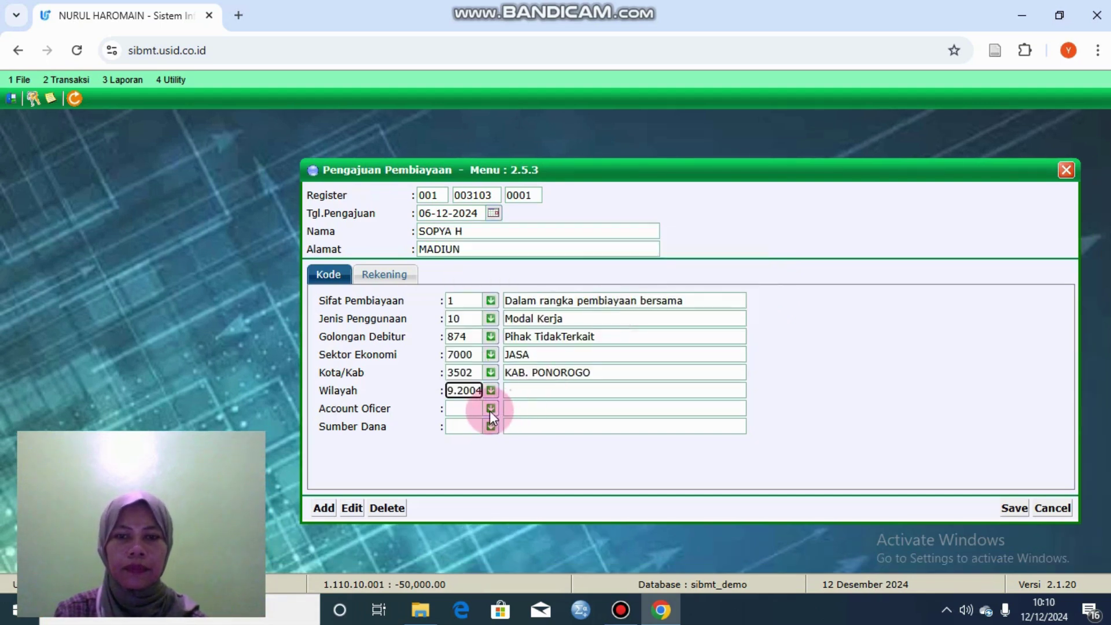
pyautogui.click(490, 407)
pyautogui.click(515, 512)
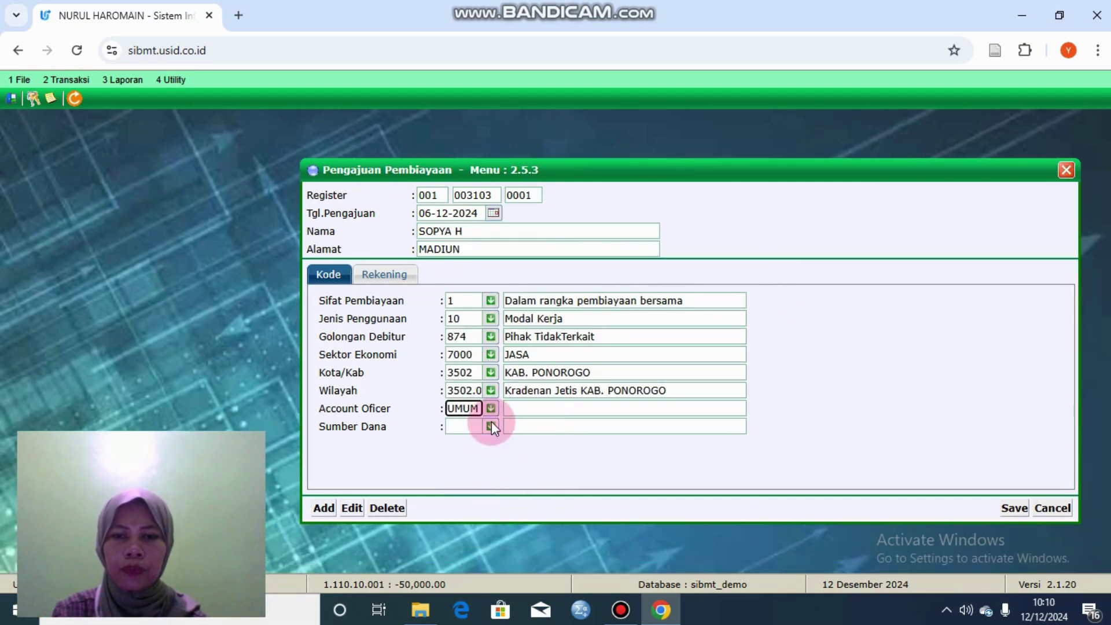
pyautogui.click(491, 425)
pyautogui.click(520, 458)
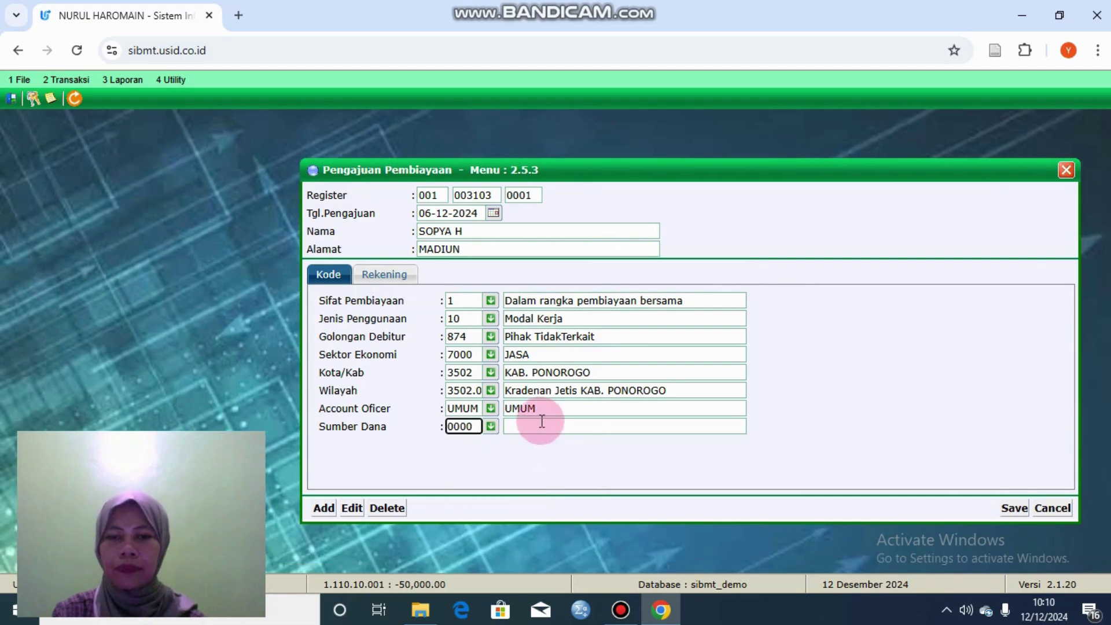
pyautogui.click(384, 274)
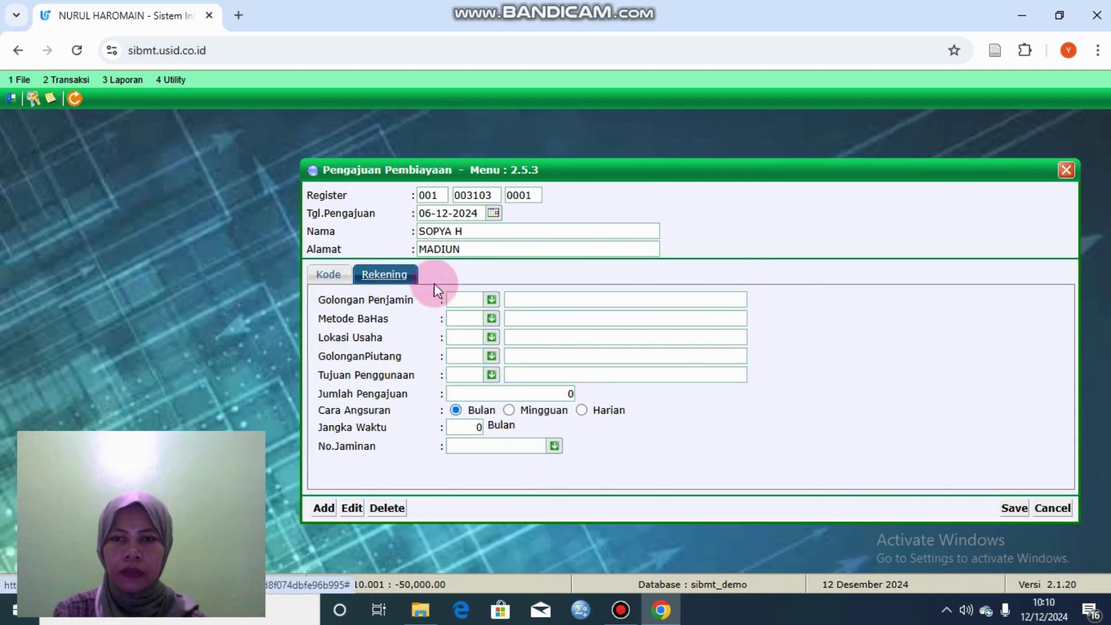
# Step: Browse the Golongan Penjamin list and attempt a save, dismissing the missing-fields error
pyautogui.click(491, 298)
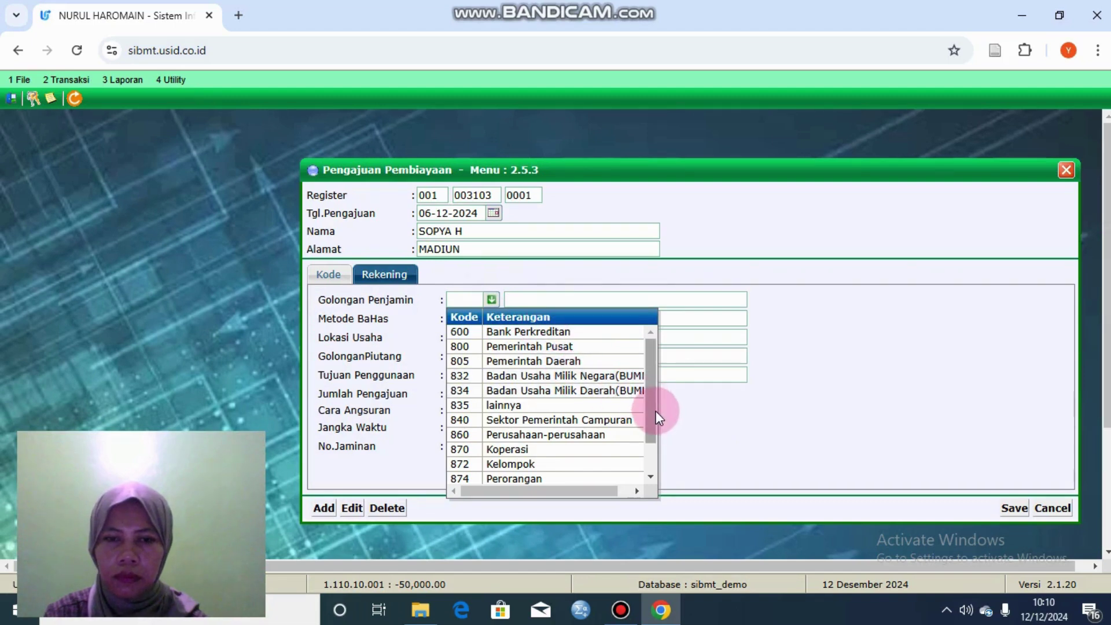
pyautogui.moveTo(655, 411); pyautogui.dragTo(656, 460)
pyautogui.click(688, 373)
pyautogui.click(492, 300)
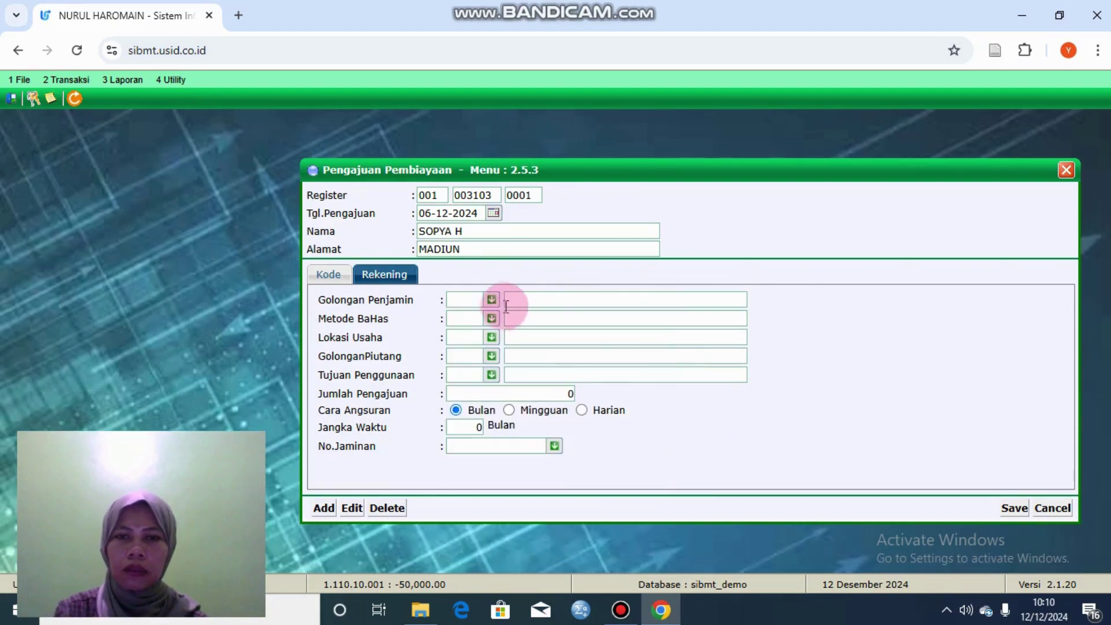
pyautogui.click(695, 376)
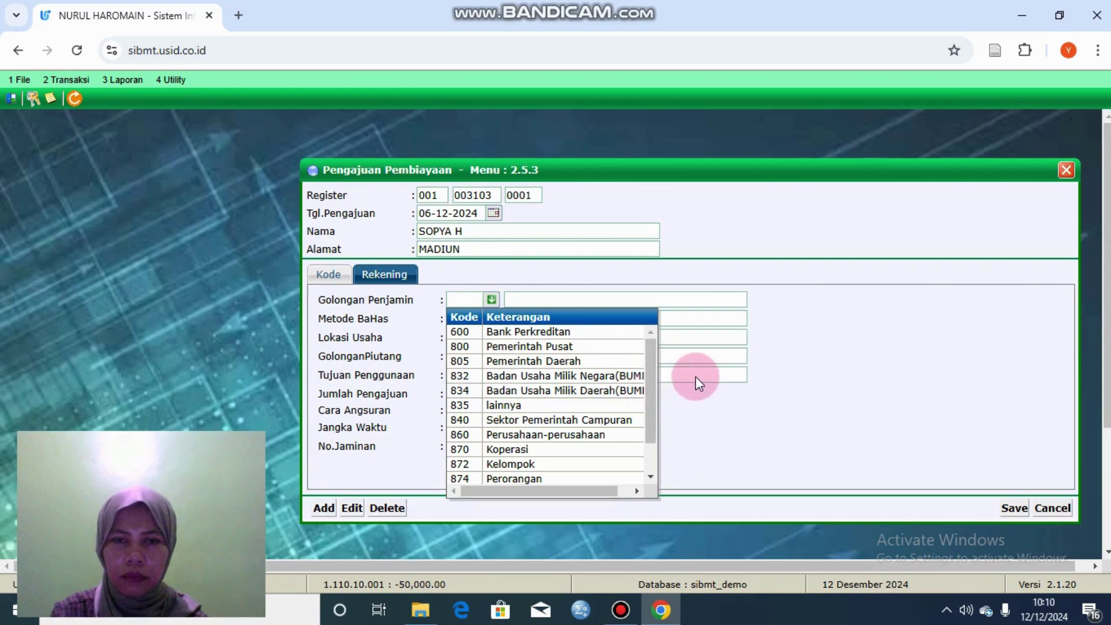
pyautogui.click(951, 486)
pyautogui.click(1013, 507)
pyautogui.click(644, 155)
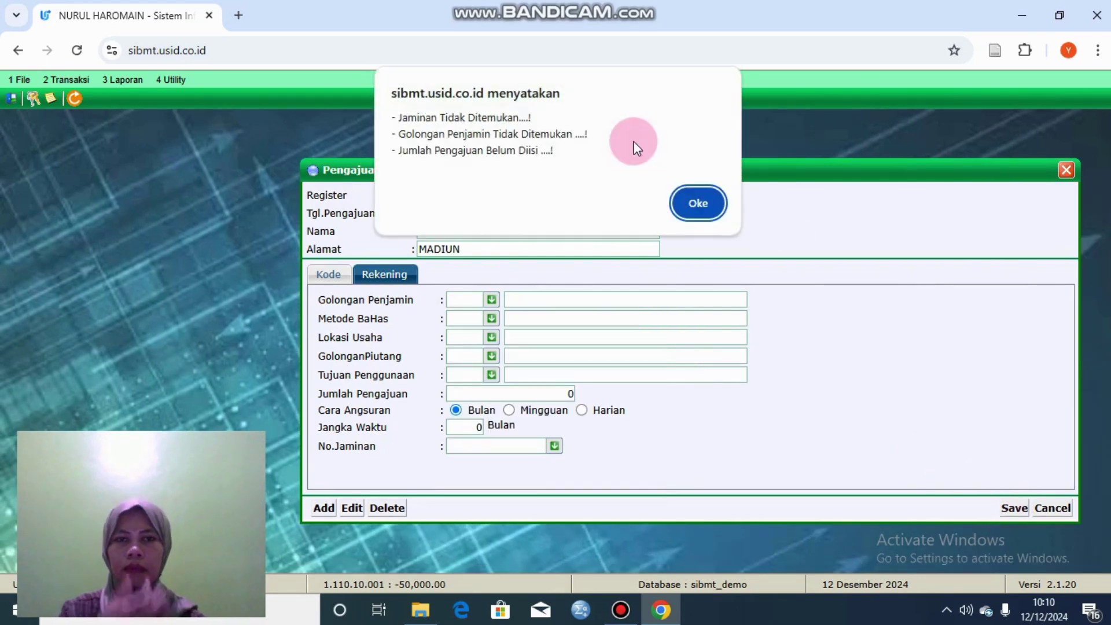
pyautogui.click(691, 210)
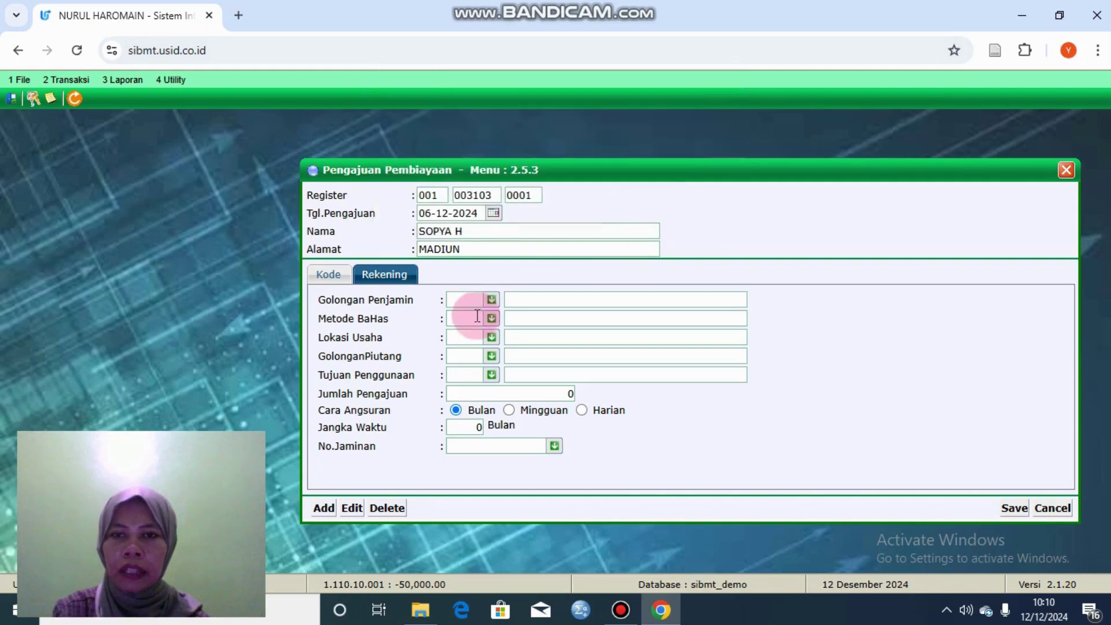
# Step: Choose guarantor group 900 Bank Umum, method Qord and business location Rumah sendiri
pyautogui.click(493, 299)
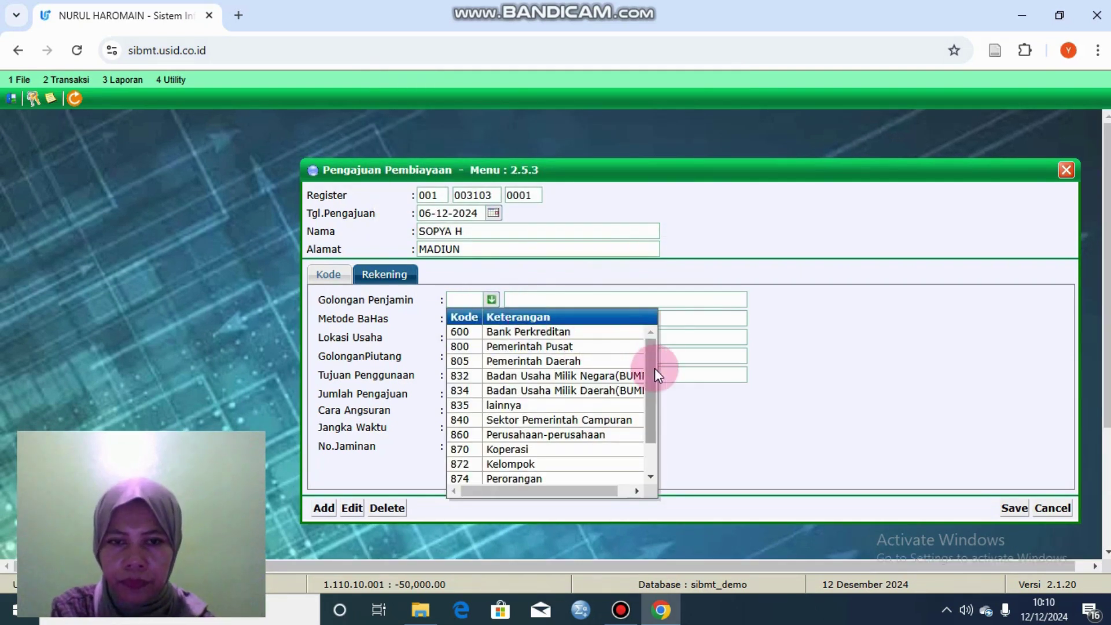
pyautogui.moveTo(654, 368); pyautogui.dragTo(646, 411)
pyautogui.click(547, 465)
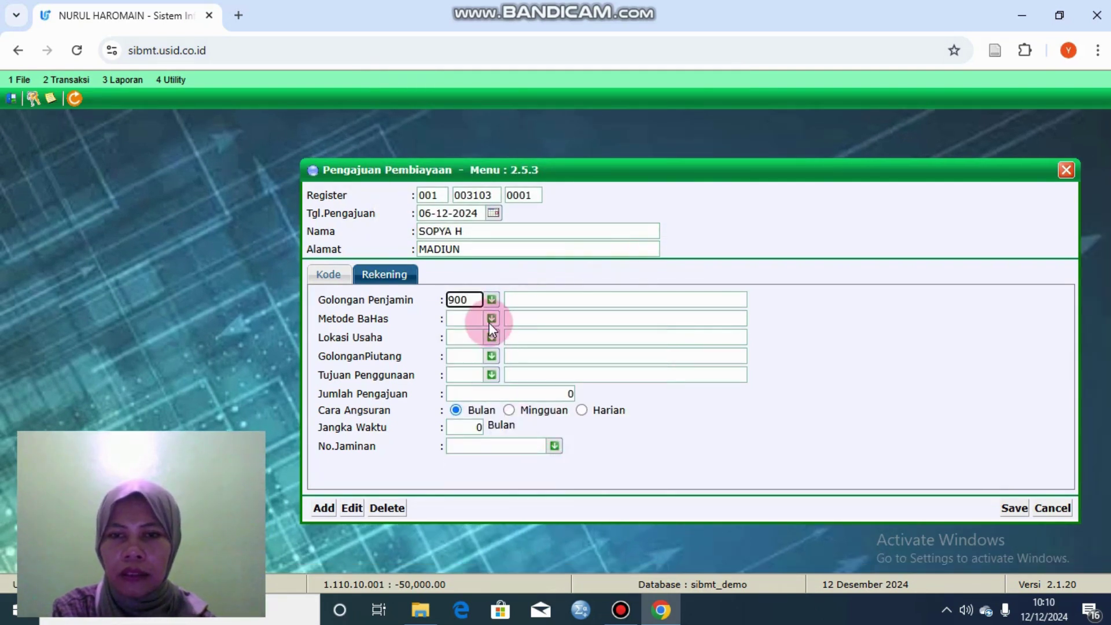
pyautogui.click(491, 320)
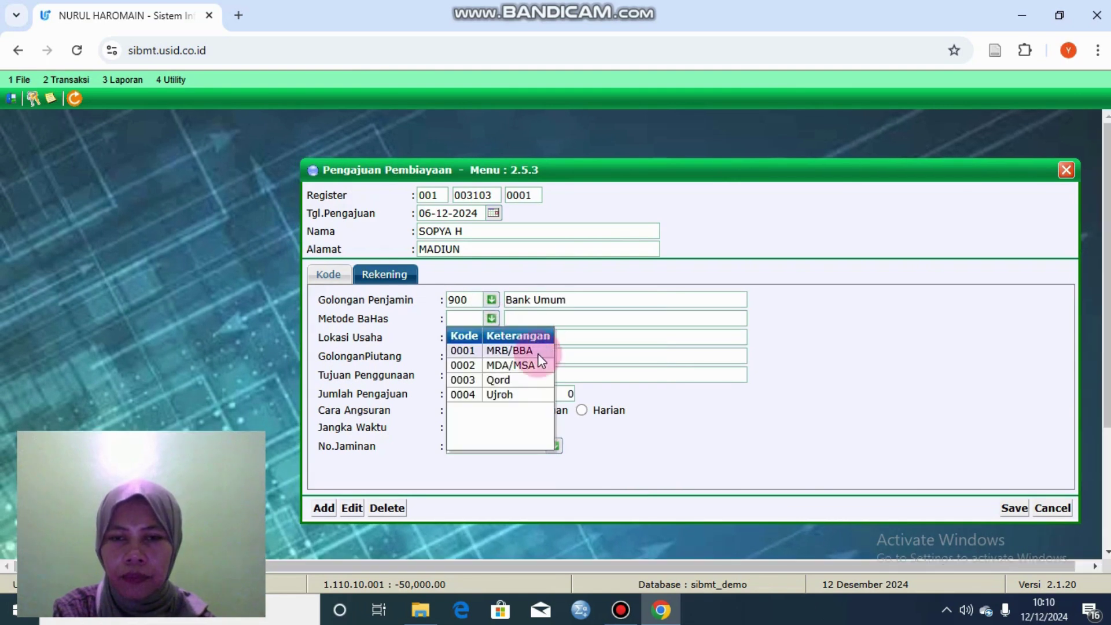
pyautogui.click(521, 384)
pyautogui.click(492, 336)
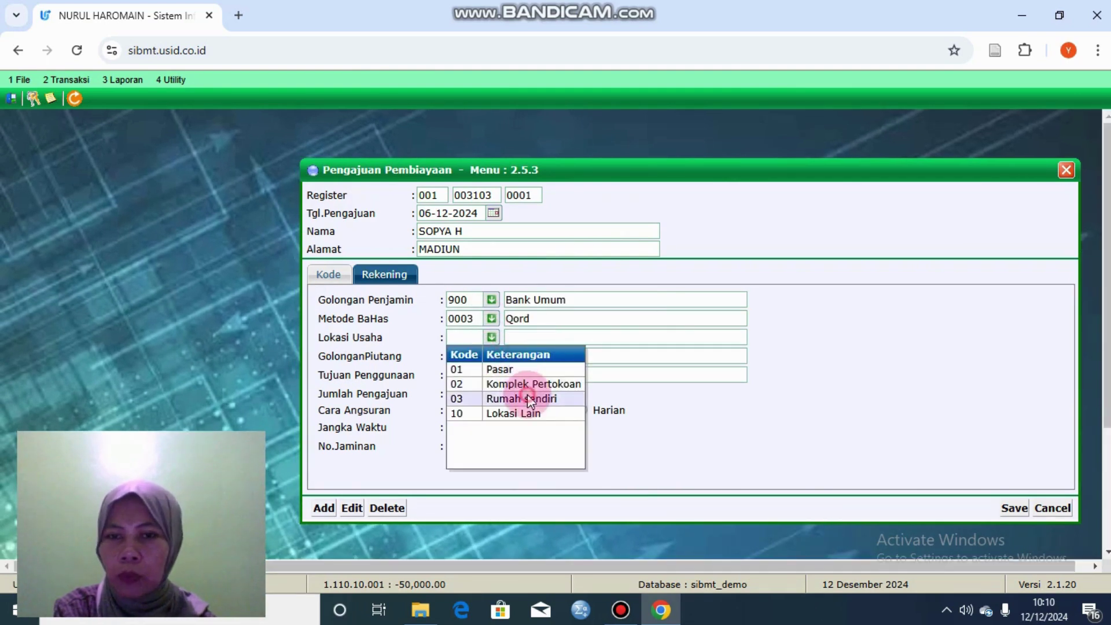
pyautogui.click(526, 394)
# Step: Set receivable group 0002, purpose 1 and requested amount 10,000,000, then submit for saving
pyautogui.click(491, 356)
pyautogui.click(520, 397)
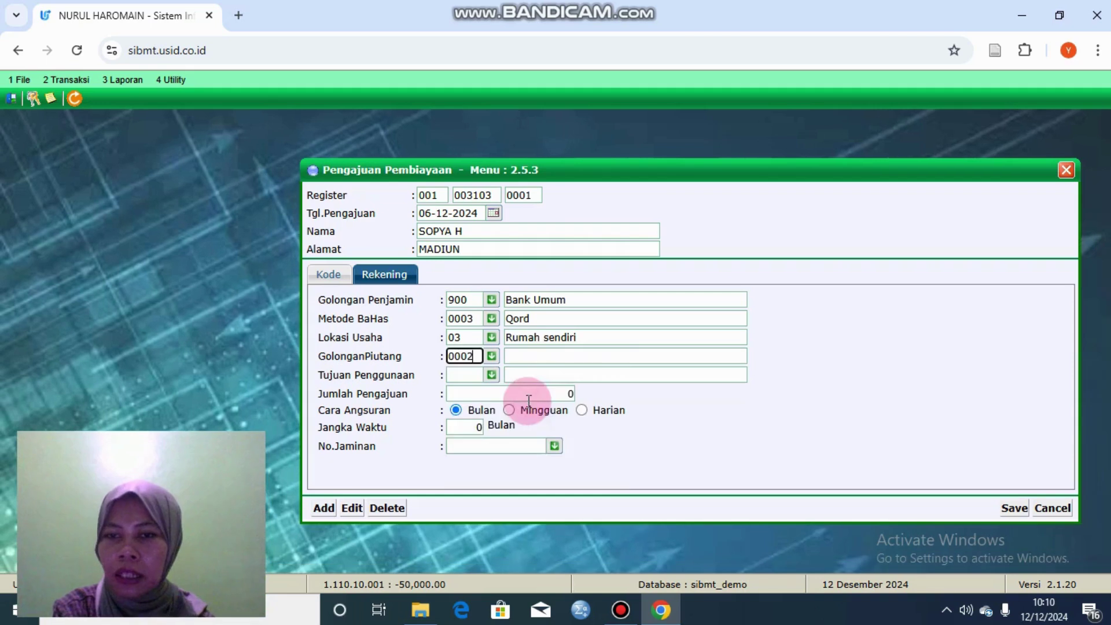
pyautogui.click(491, 375)
pyautogui.click(524, 408)
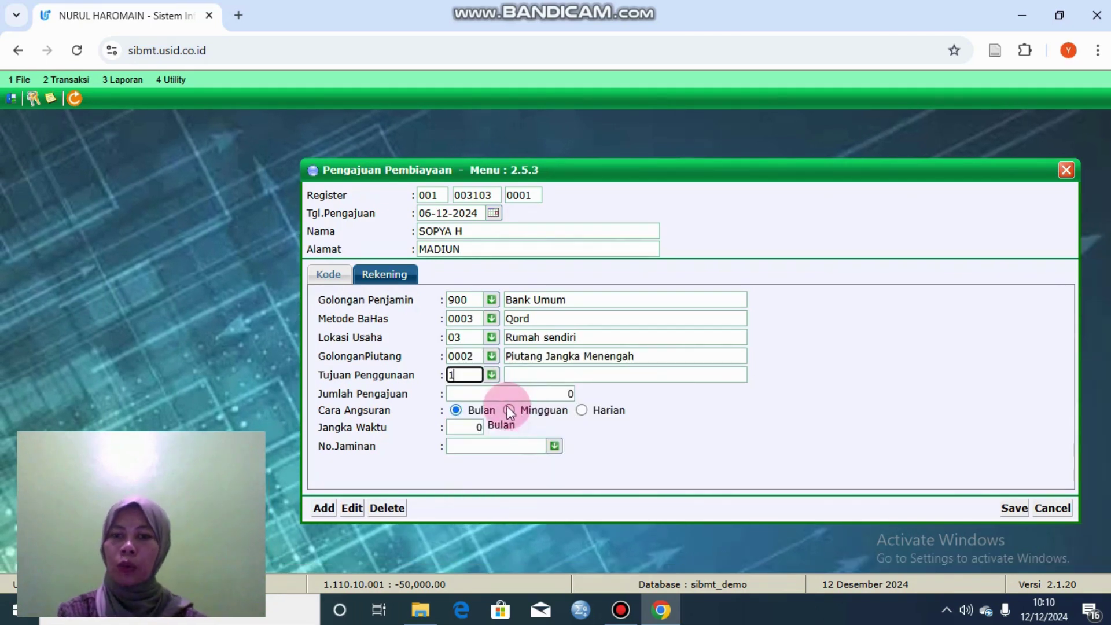
pyautogui.press('Tab')
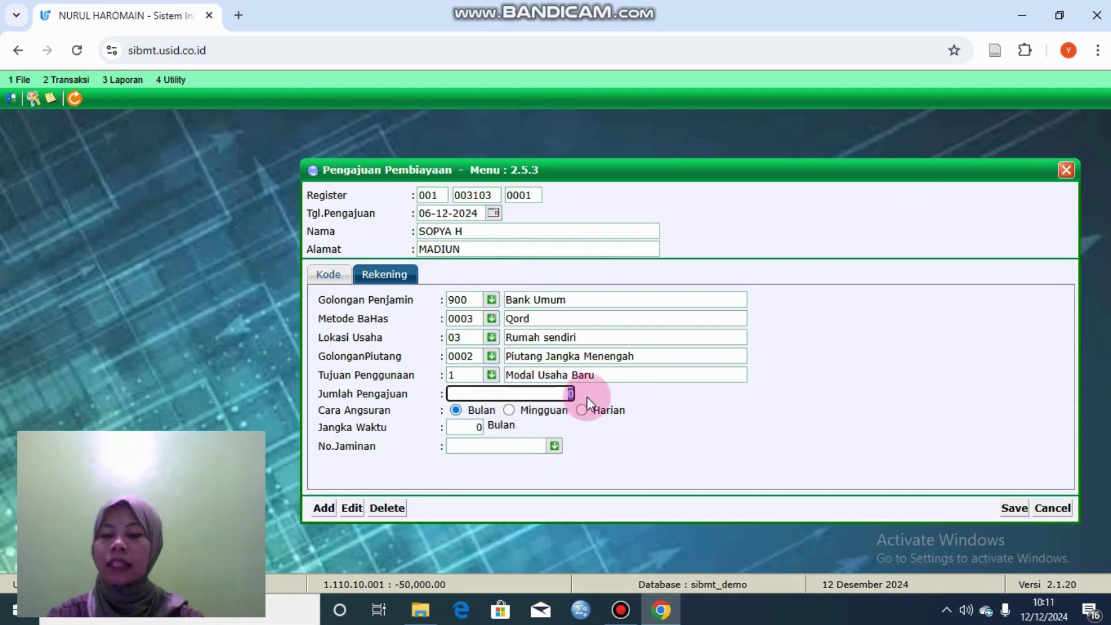
pyautogui.write('10')
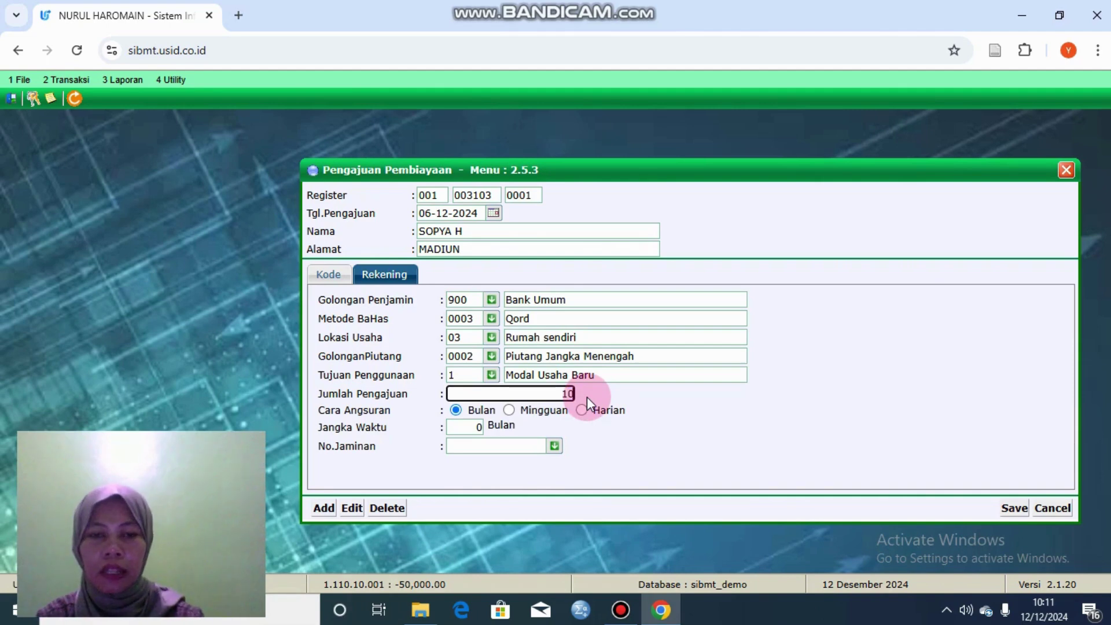
pyautogui.write('0000000.00')
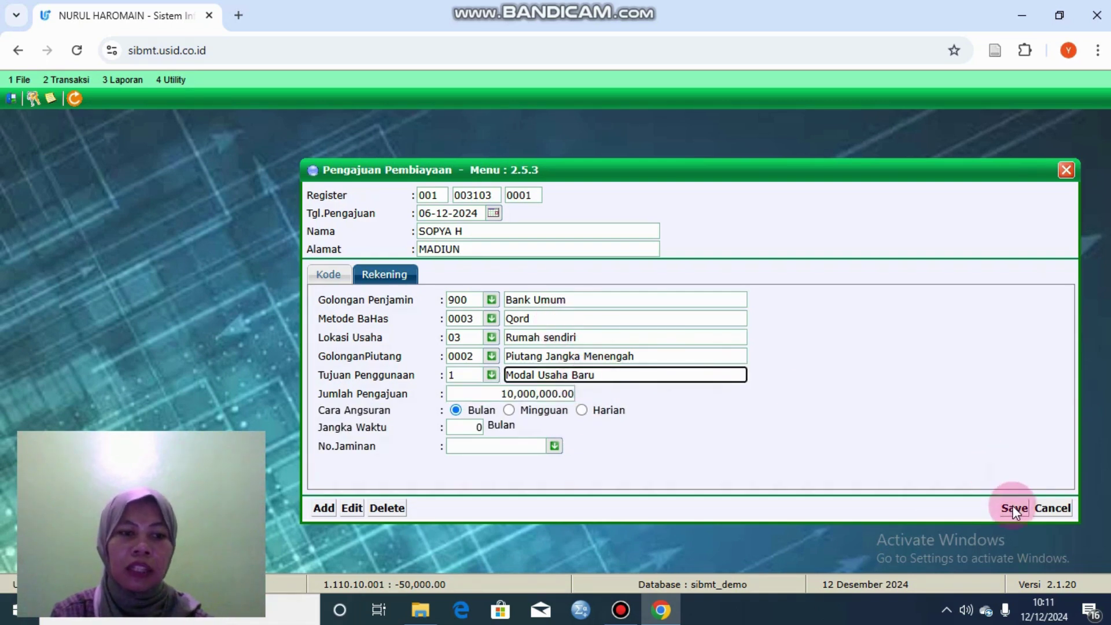
pyautogui.click(1014, 507)
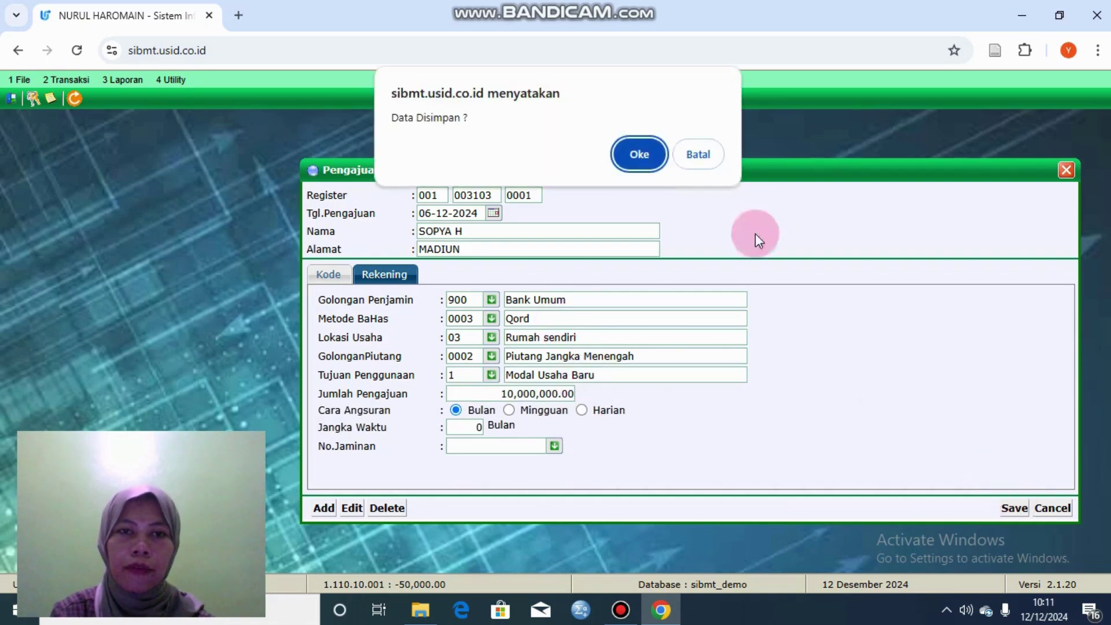
# Step: Confirm the save, dismiss the collateral error, and change the requested amount to 5,000,000
pyautogui.click(653, 155)
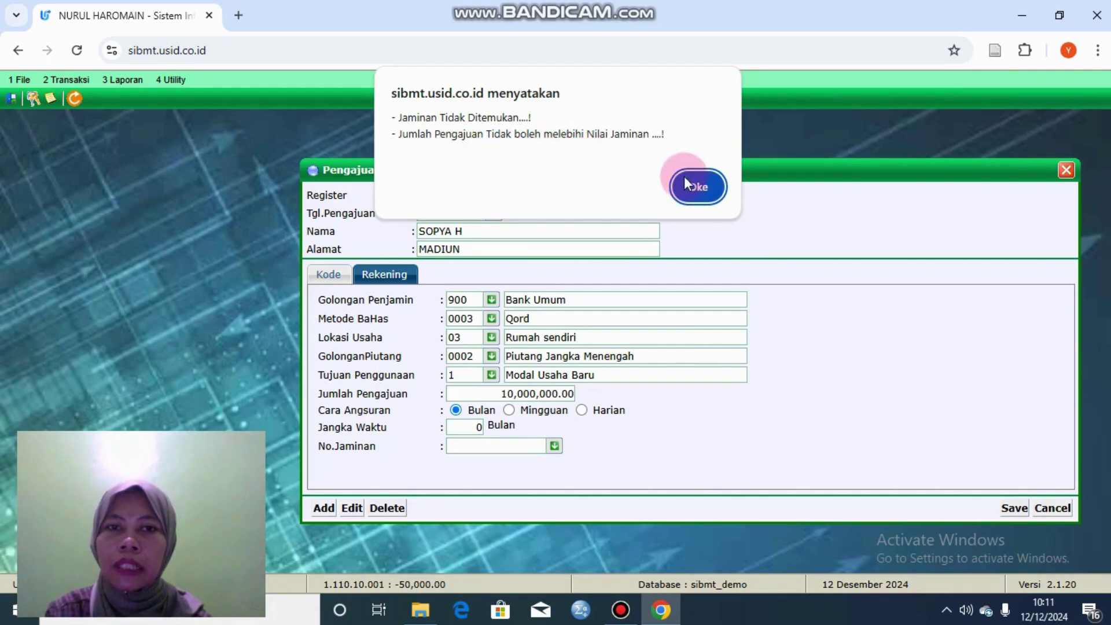
pyautogui.click(694, 187)
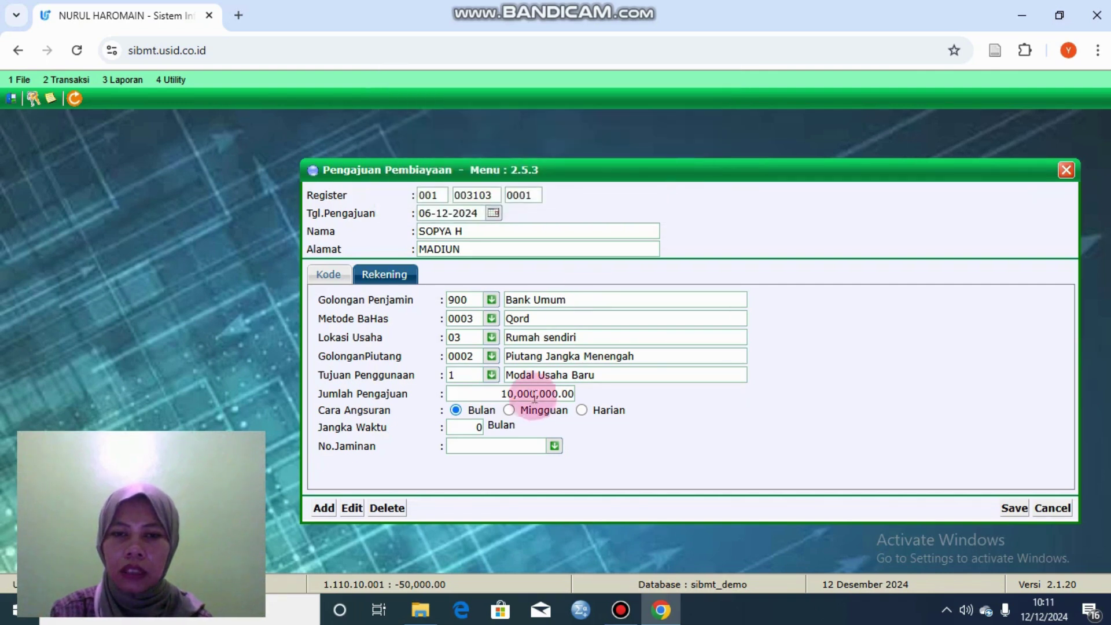
pyautogui.moveTo(558, 394); pyautogui.dragTo(500, 400)
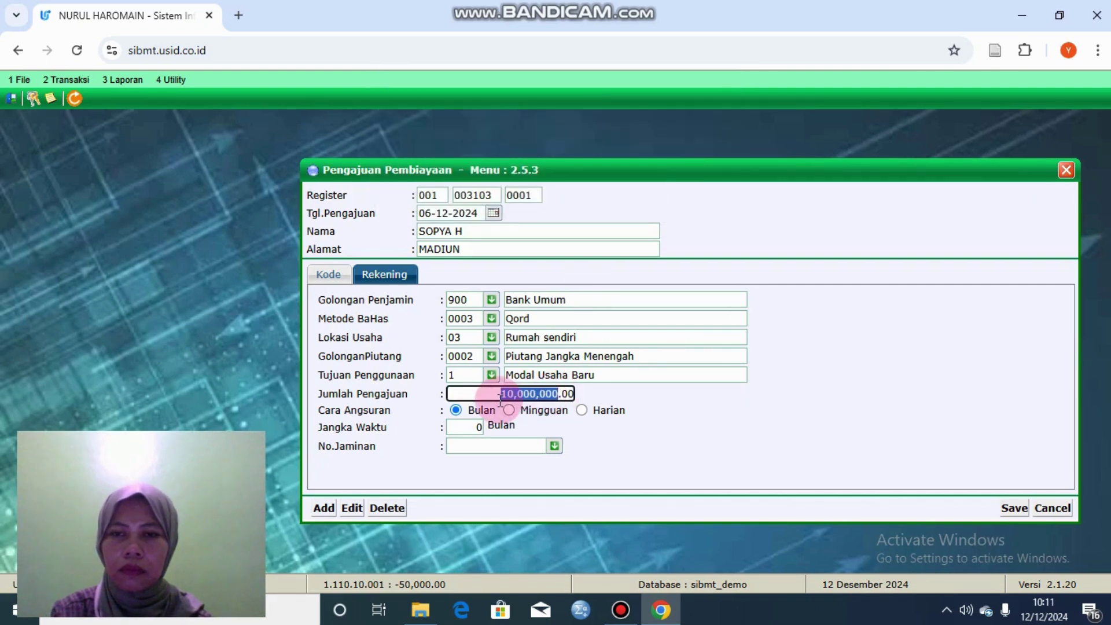
pyautogui.moveTo(579, 394); pyautogui.dragTo(494, 394)
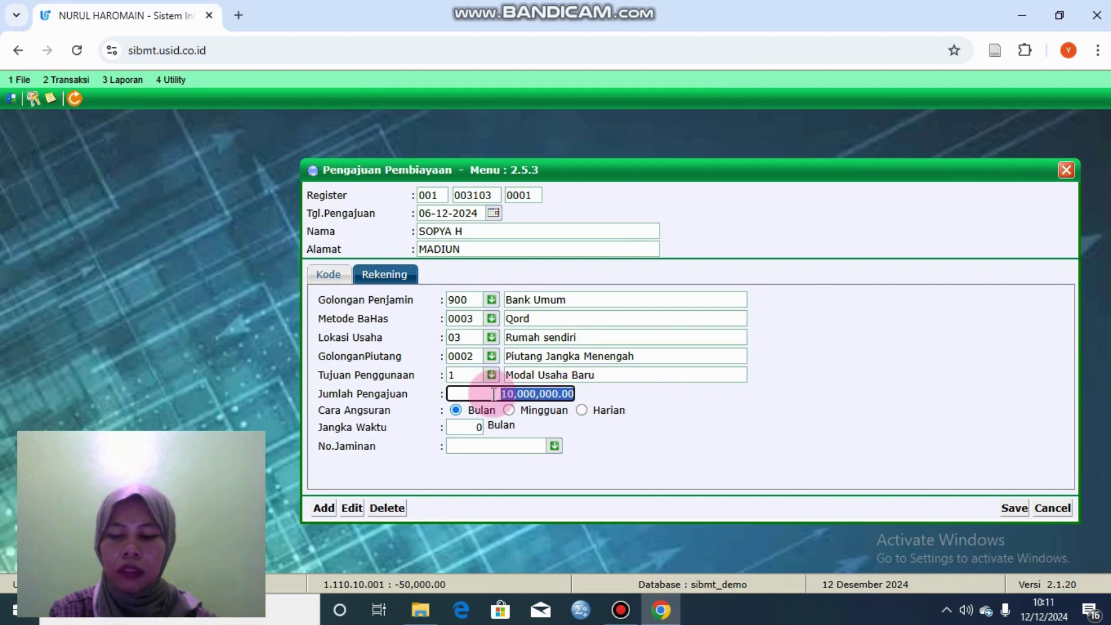
pyautogui.press('BackSpace')
pyautogui.write('5000000')
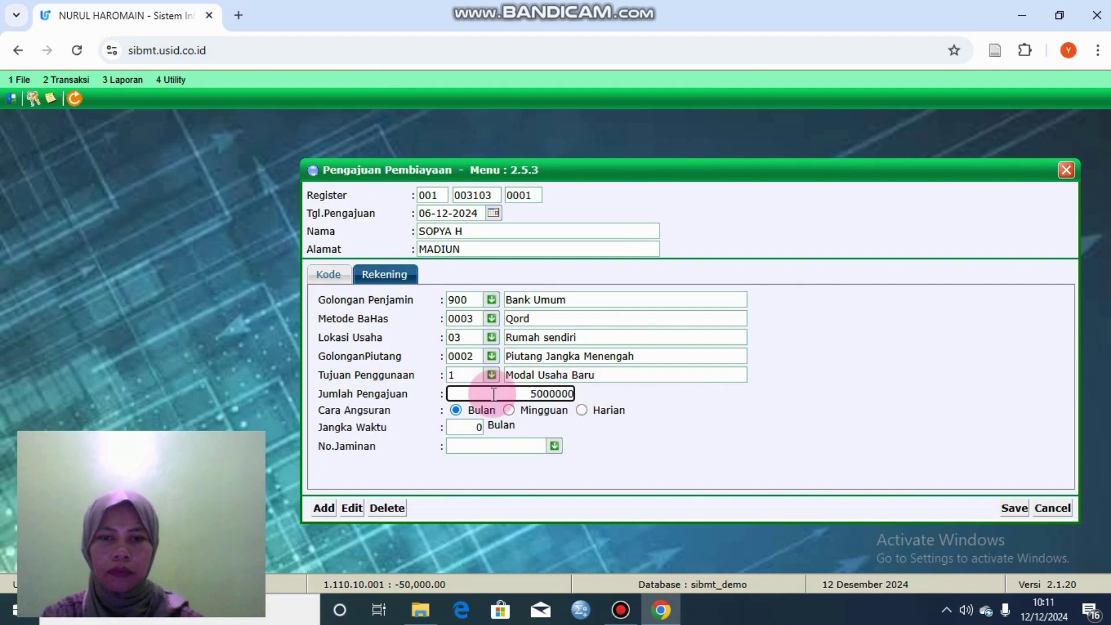
# Step: Set guarantor group 835 lainnya and retry saving, dismissing the collateral error again
pyautogui.click(491, 300)
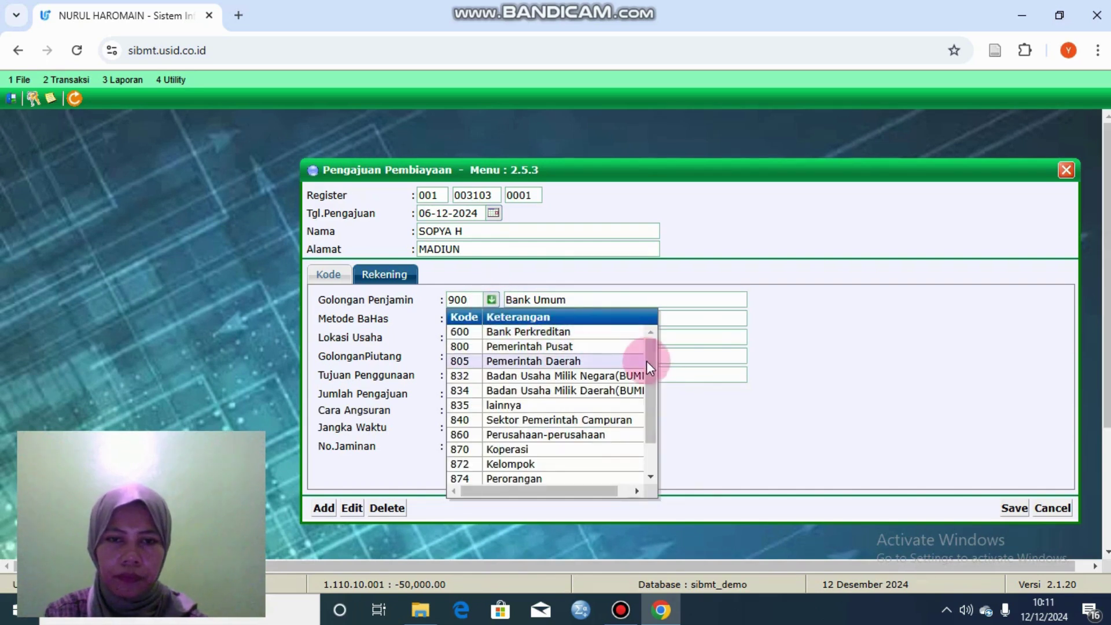
pyautogui.moveTo(648, 362); pyautogui.dragTo(648, 376)
pyautogui.click(596, 380)
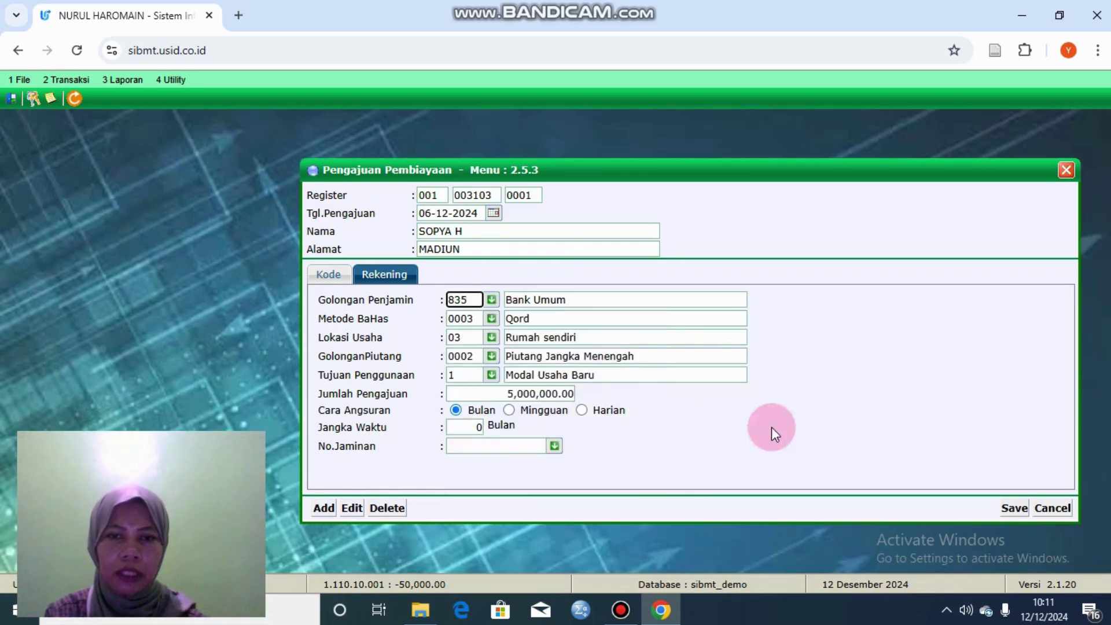
pyautogui.click(1014, 508)
pyautogui.click(636, 151)
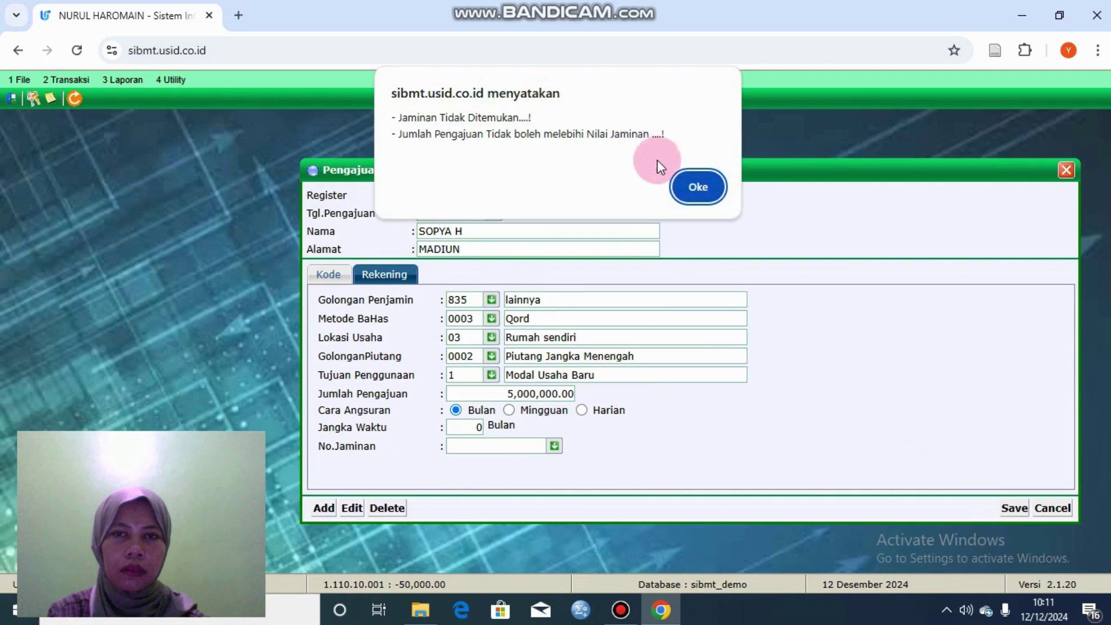
pyautogui.click(694, 188)
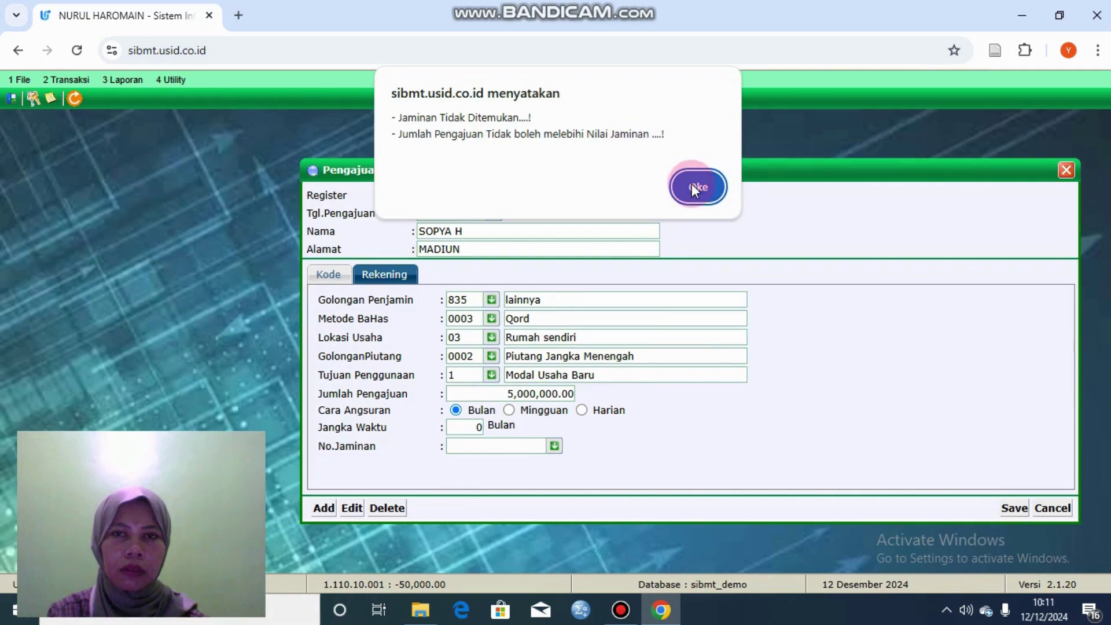
# Step: Pick the customer's first collateral account in No.Jaminan and save the application, retrying after an error
pyautogui.click(555, 447)
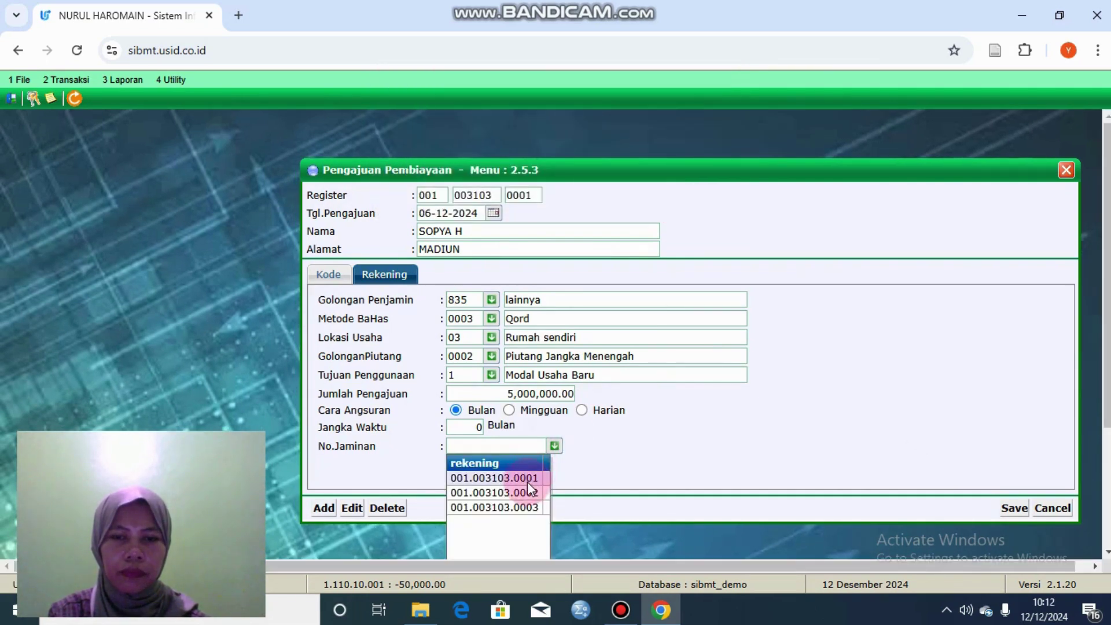
pyautogui.click(526, 479)
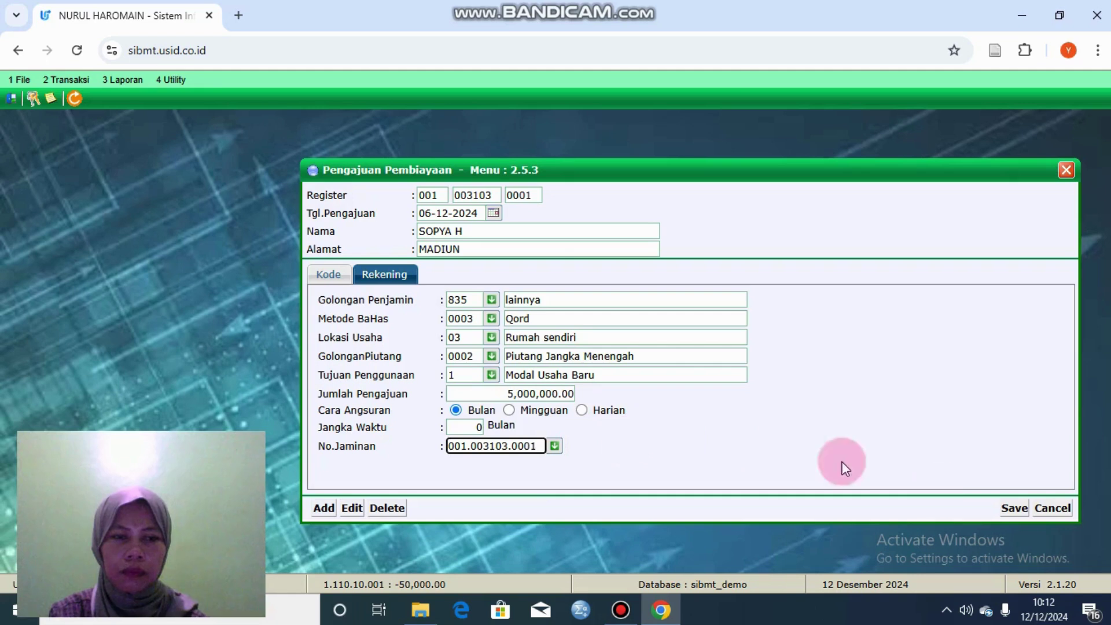
pyautogui.click(1012, 512)
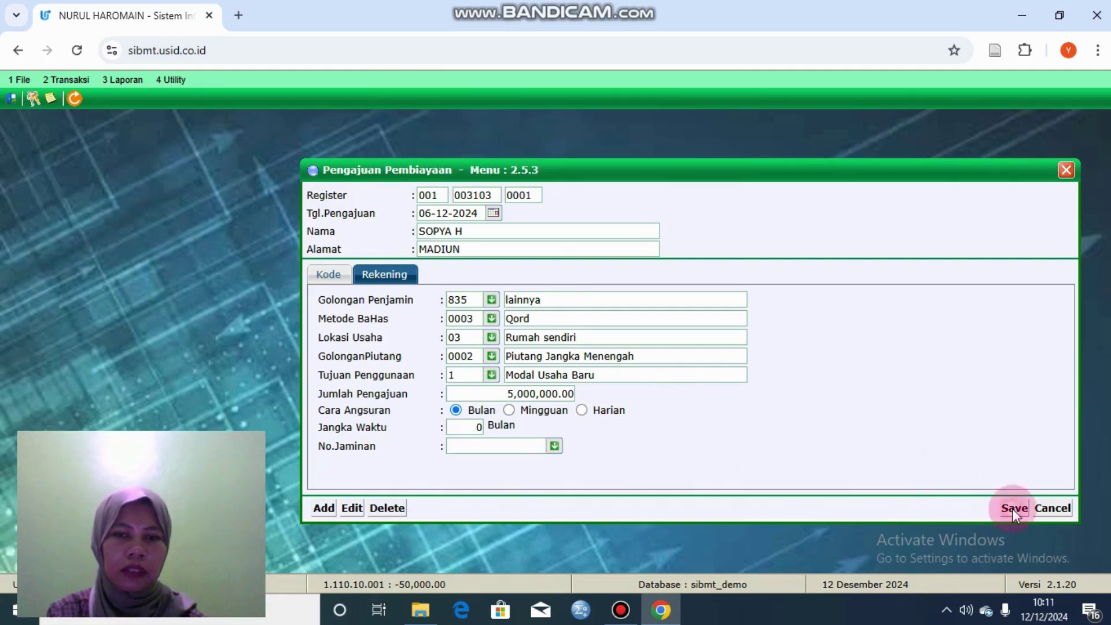
pyautogui.click(1013, 509)
pyautogui.click(632, 155)
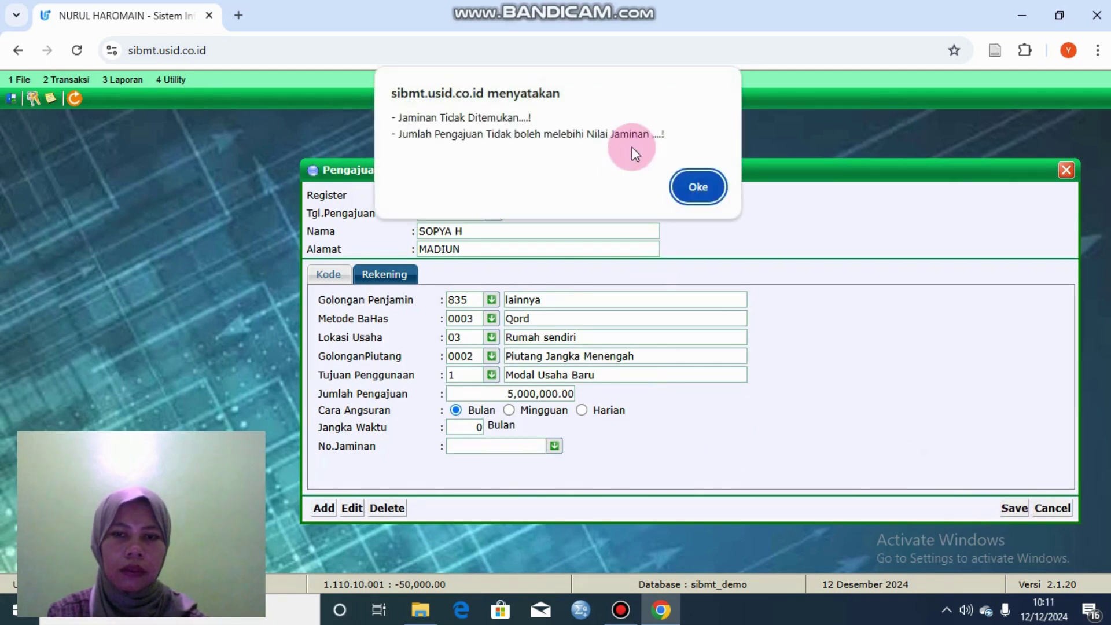
pyautogui.click(693, 185)
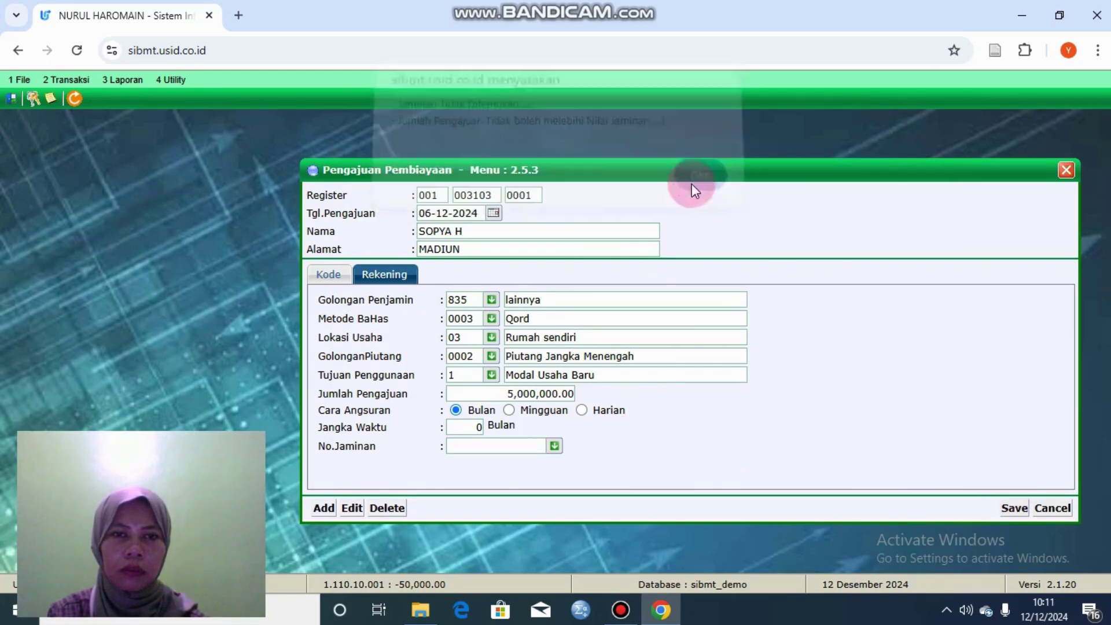
pyautogui.click(554, 447)
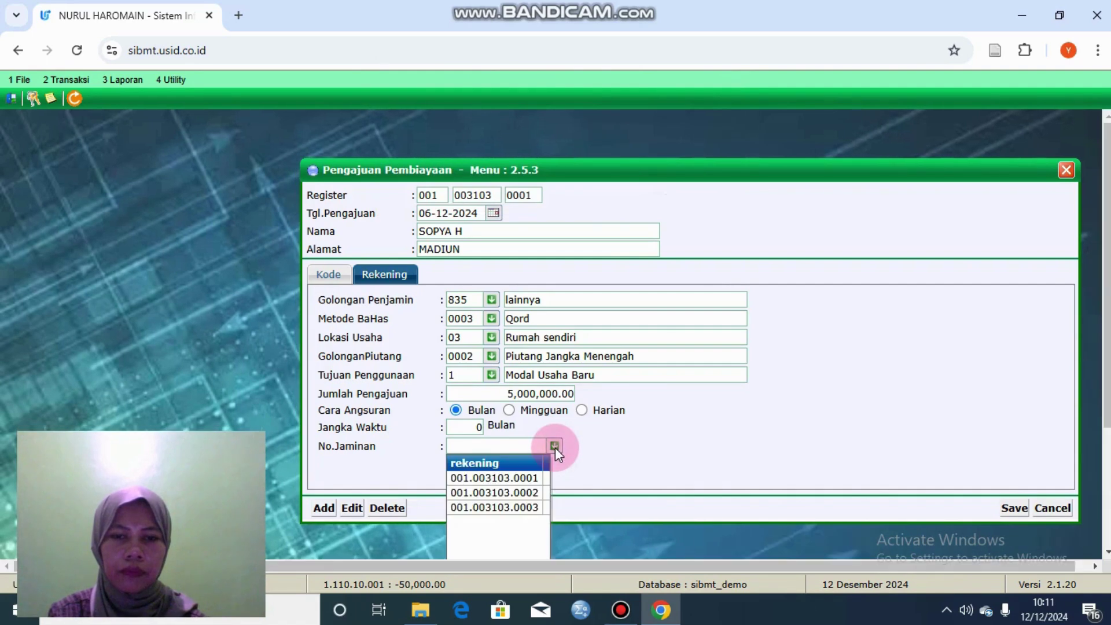
pyautogui.click(528, 479)
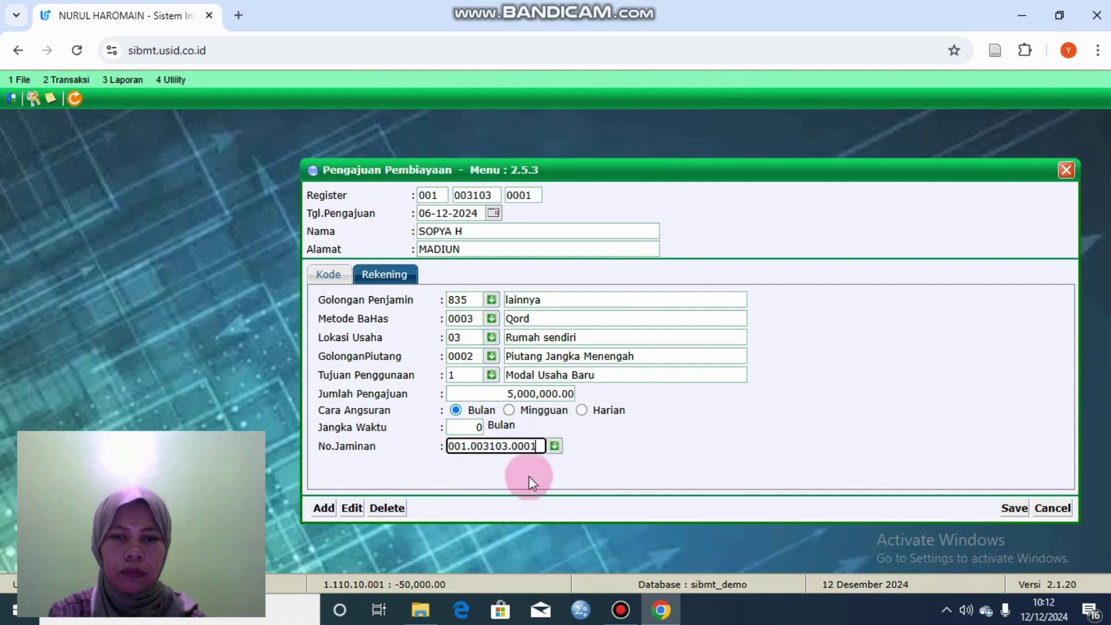
pyautogui.click(1012, 508)
pyautogui.click(639, 154)
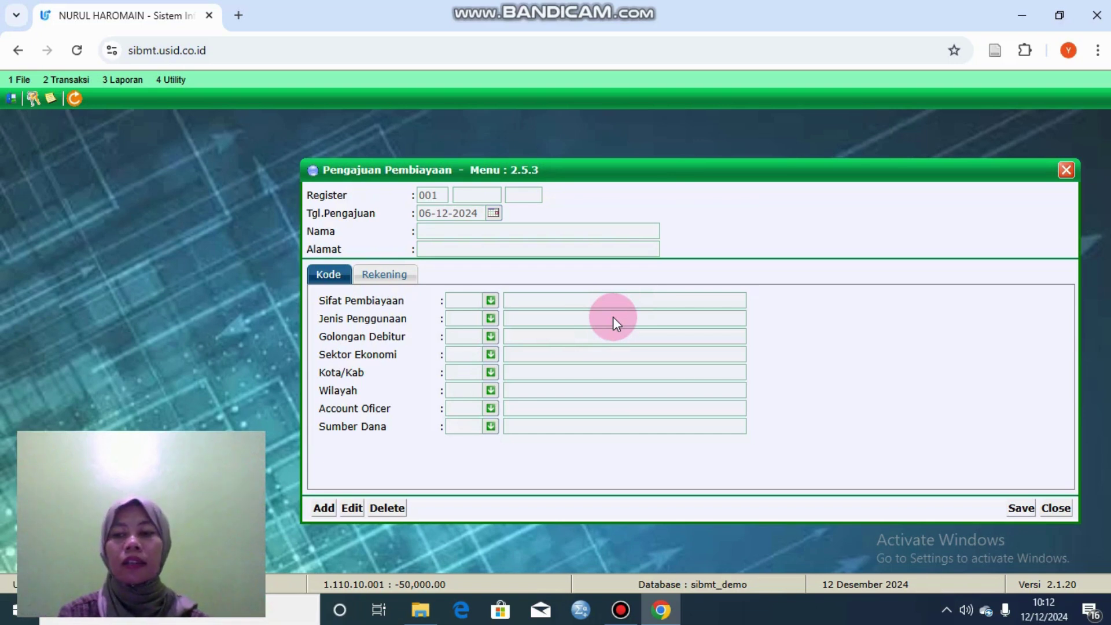
# Step: Close the financing application and open the 2.5.4 Realisasi Pembiayaan form
pyautogui.click(1066, 171)
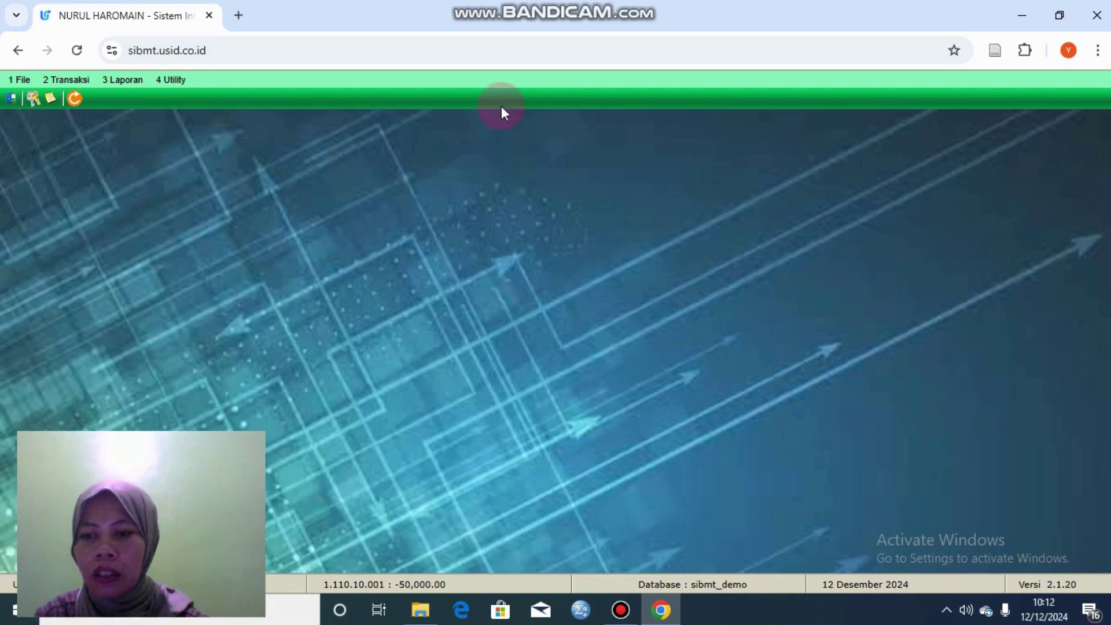
pyautogui.click(67, 82)
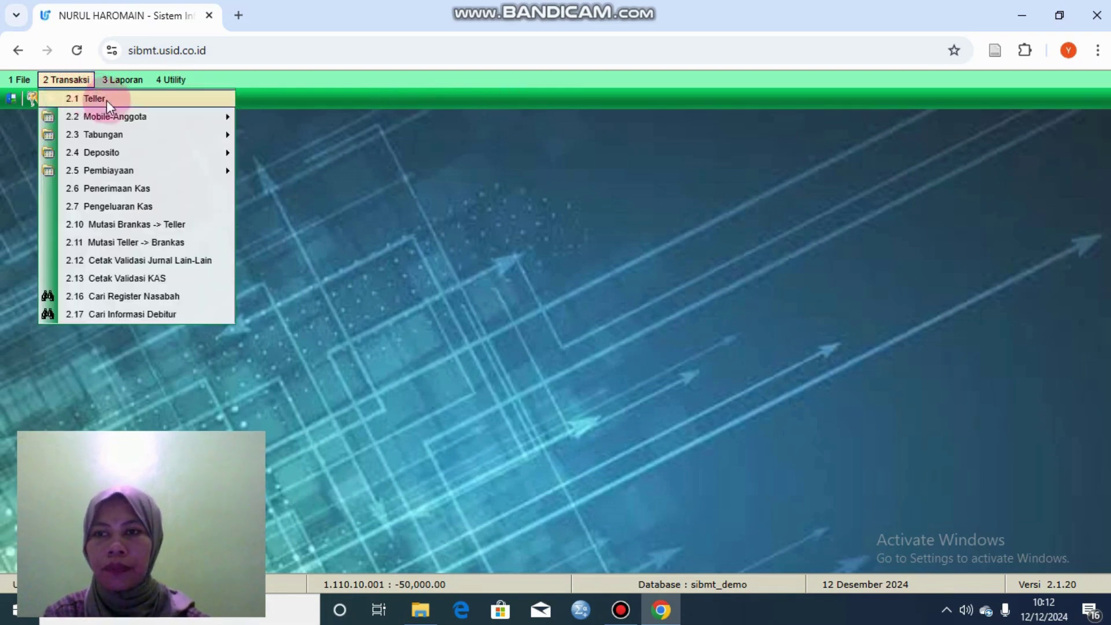
pyautogui.moveTo(179, 170)
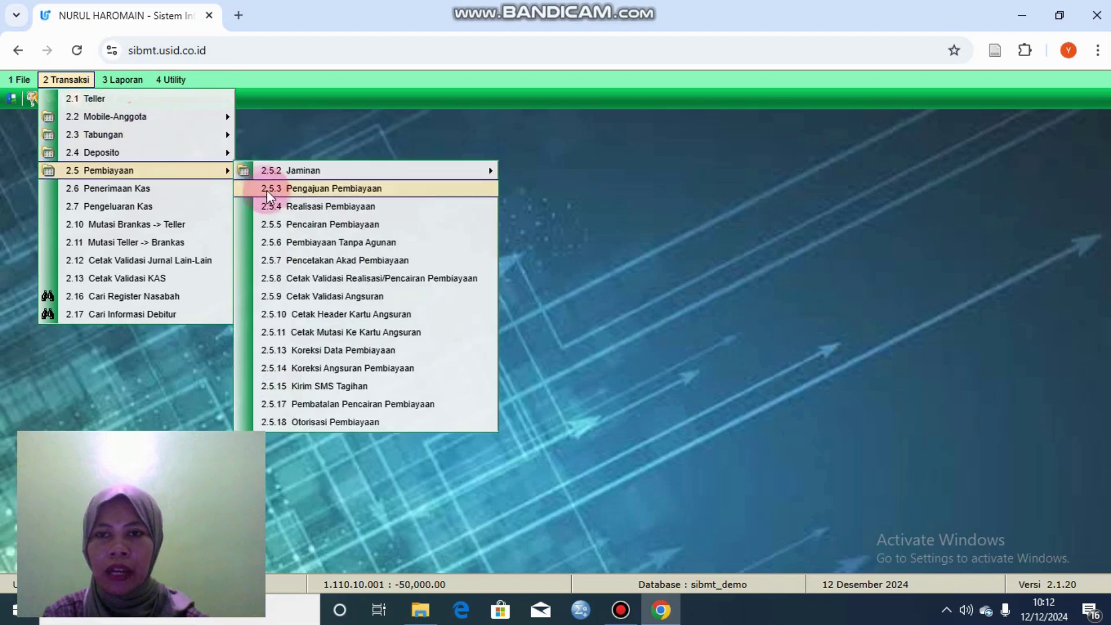
pyautogui.click(272, 204)
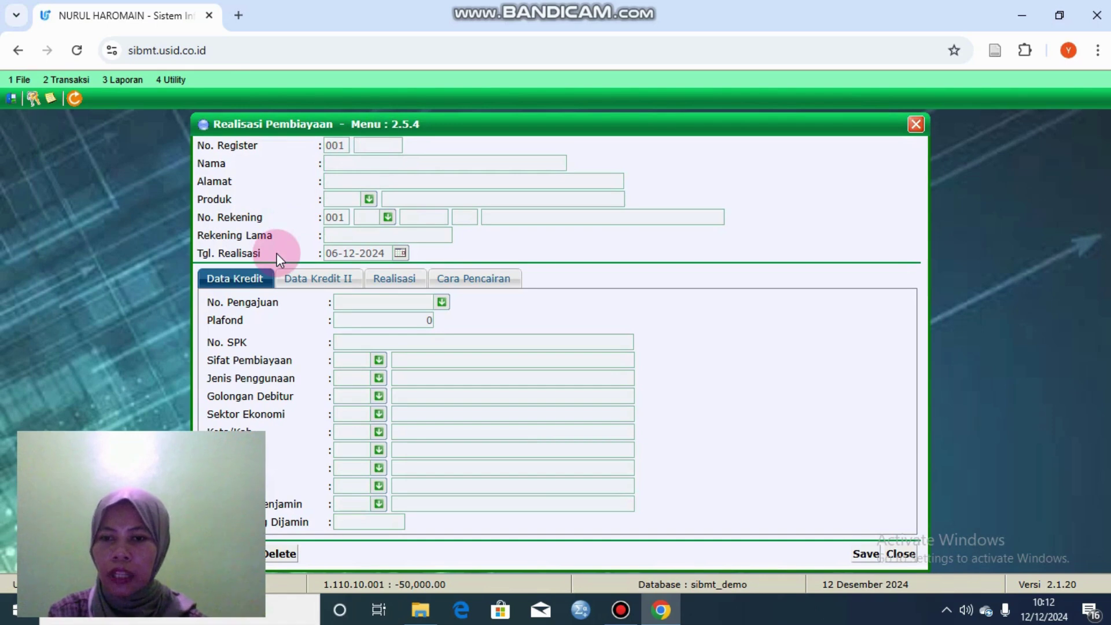
pyautogui.moveTo(311, 130); pyautogui.dragTo(437, 132)
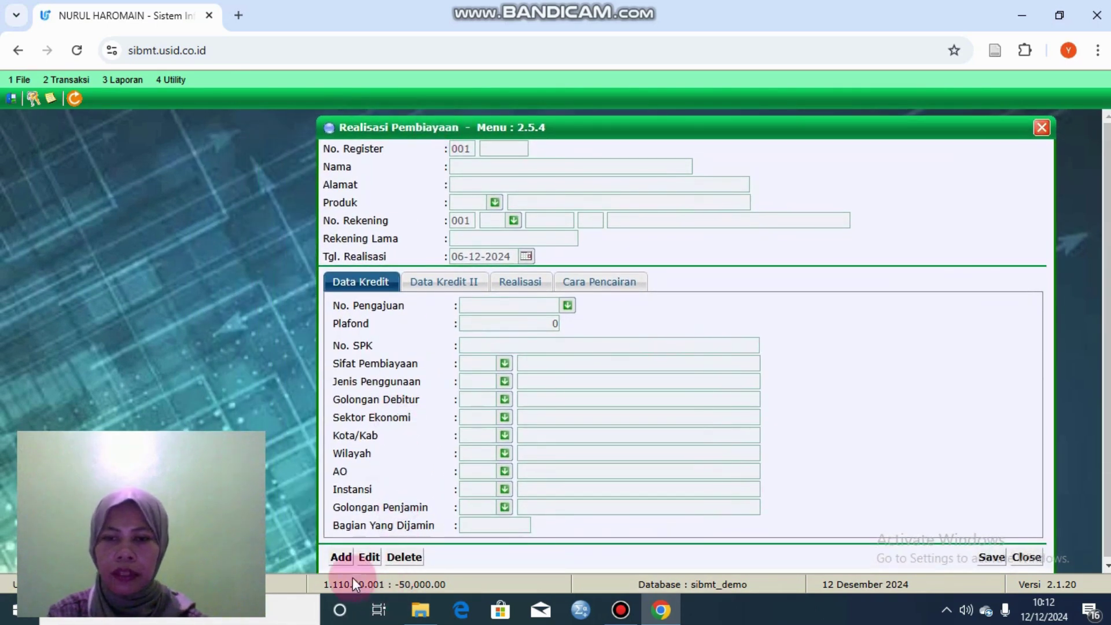
# Step: Start a new realization and load the customer's record from her register number
pyautogui.click(344, 557)
pyautogui.click(504, 149)
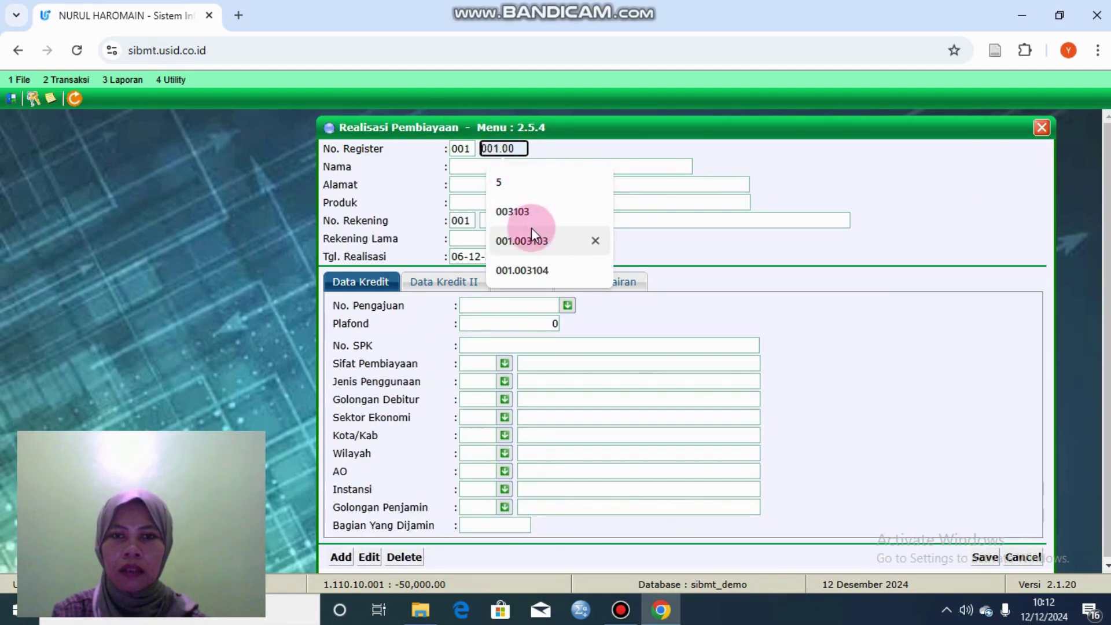
pyautogui.click(528, 221)
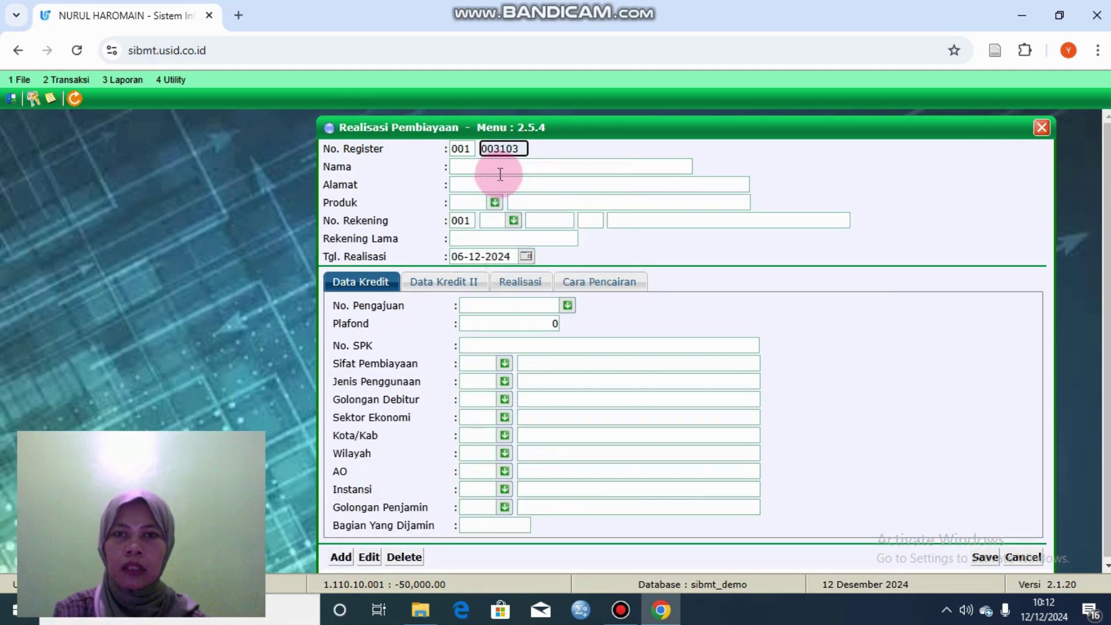
pyautogui.press('Return')
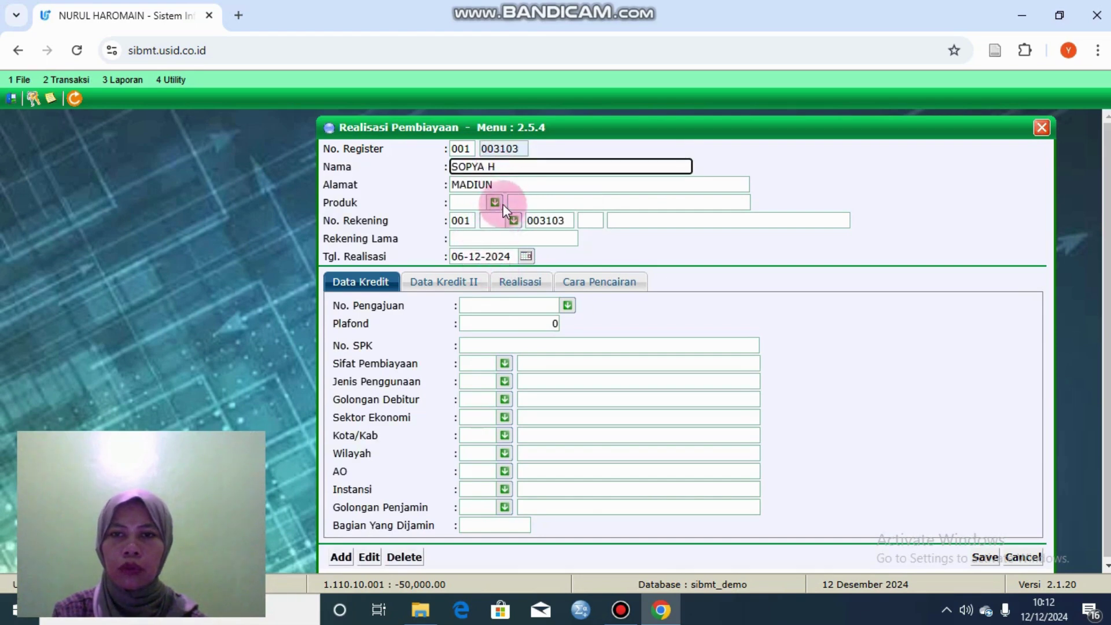
pyautogui.click(501, 203)
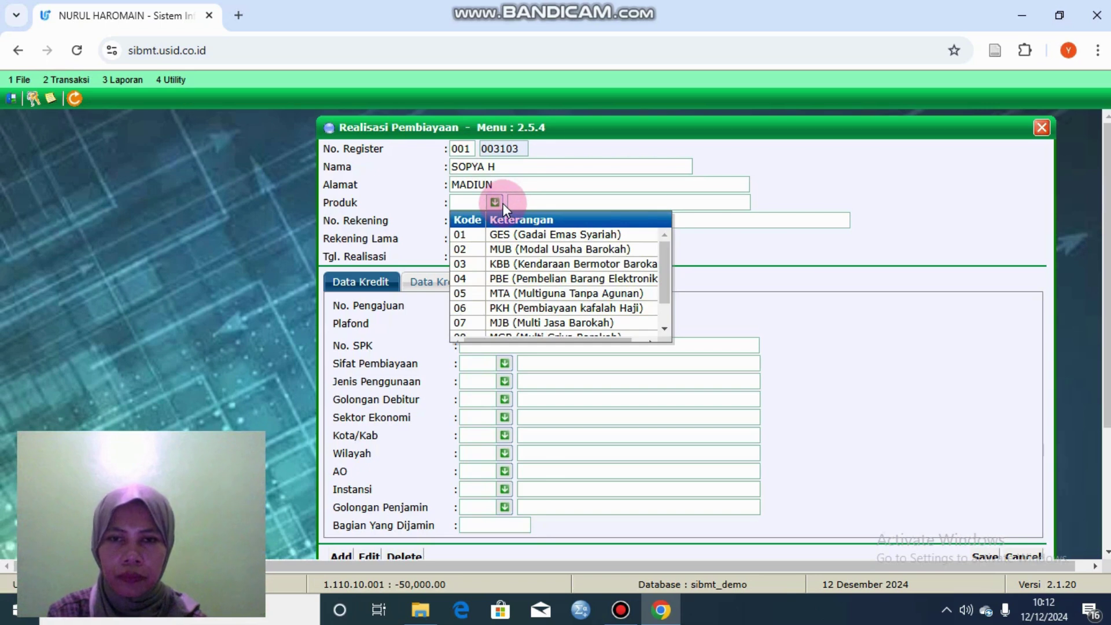
# Step: Set the product to 02 MUB (Modal Usaha Barokah) with account type 74 Pembiayaan Qardh
pyautogui.click(567, 265)
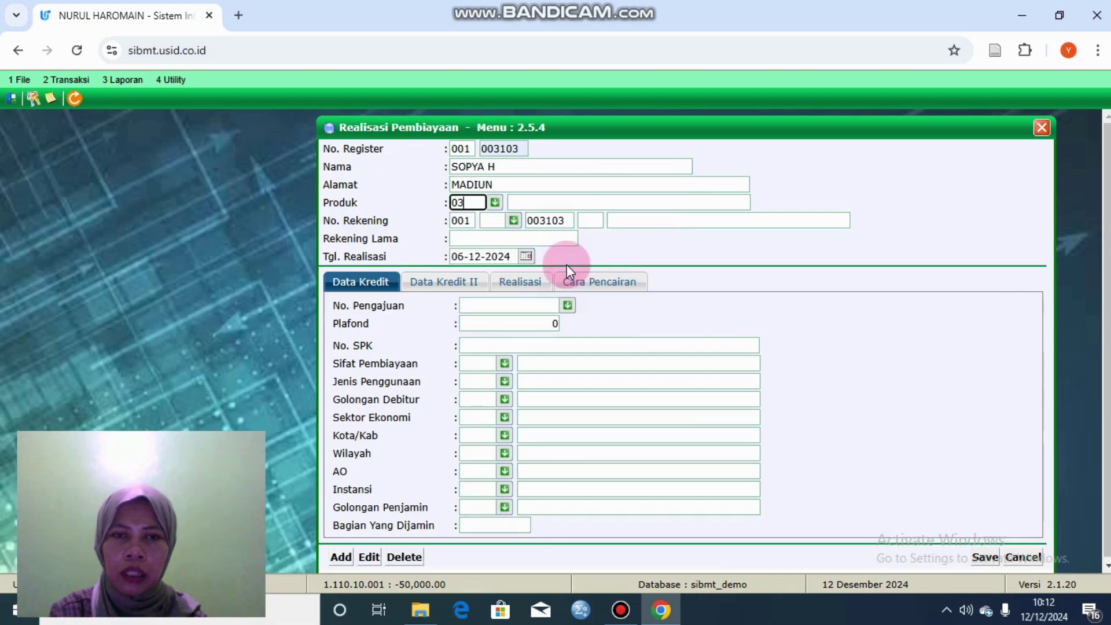
pyautogui.click(509, 224)
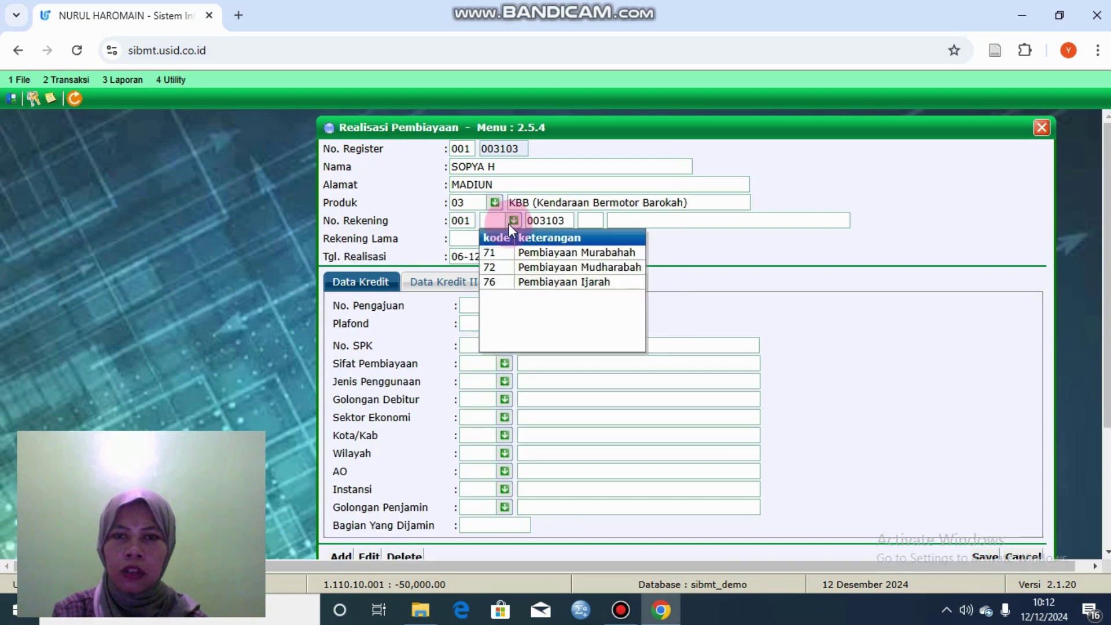
pyautogui.click(537, 255)
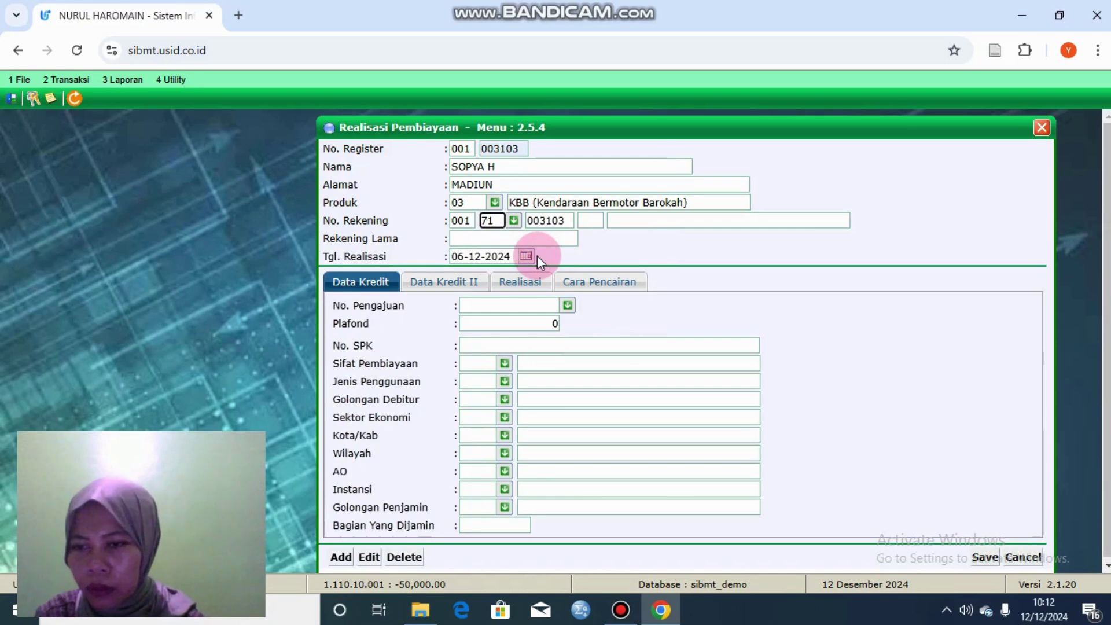
pyautogui.click(496, 219)
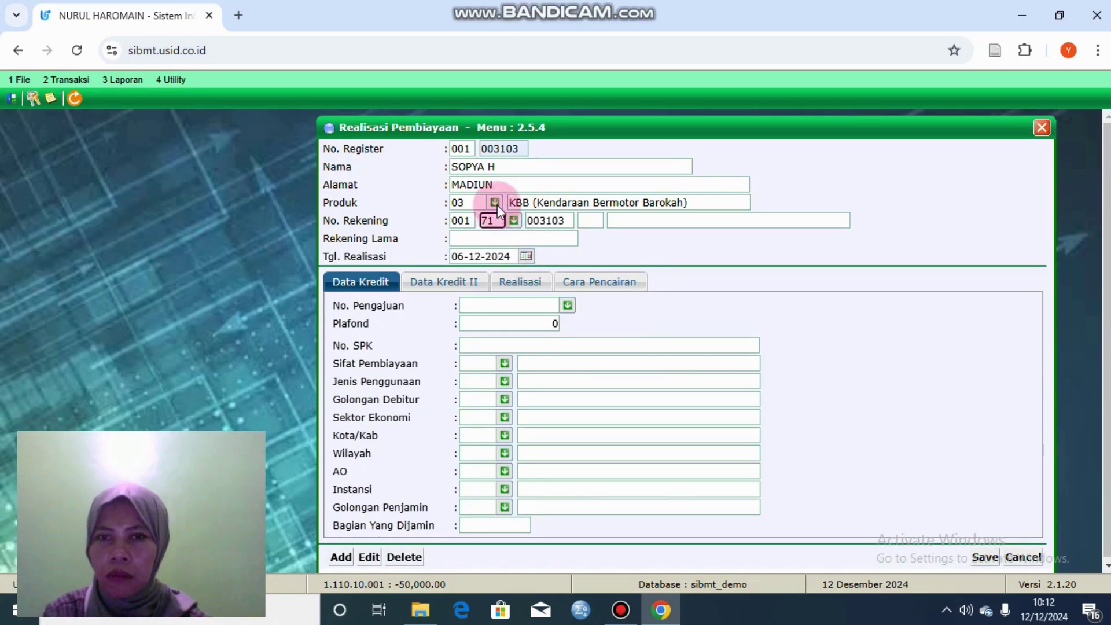
pyautogui.click(495, 202)
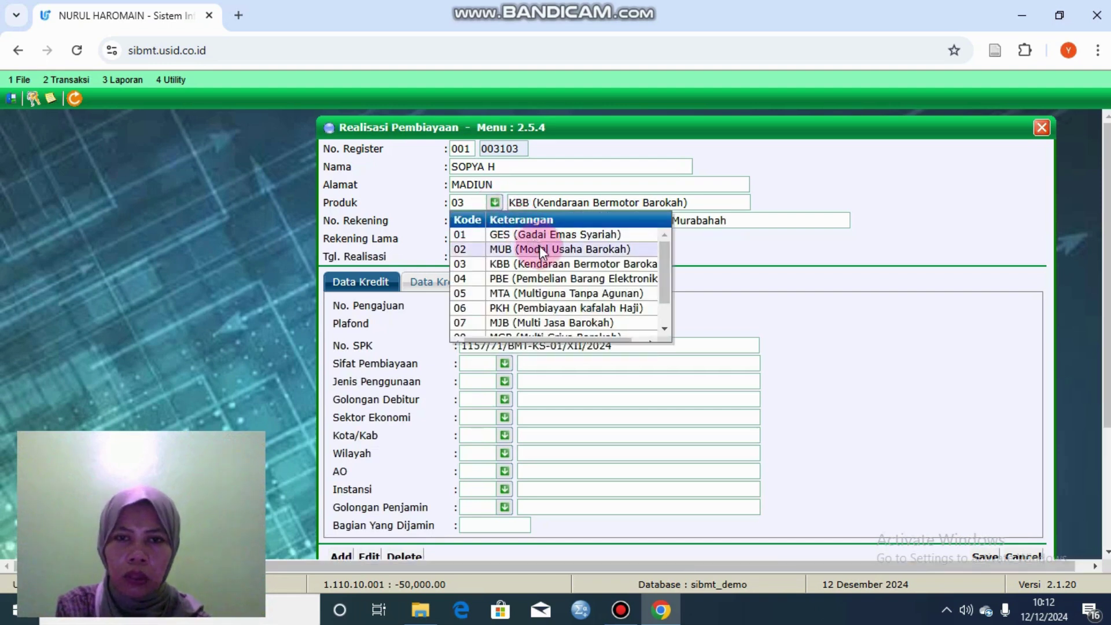
pyautogui.click(539, 246)
pyautogui.click(537, 221)
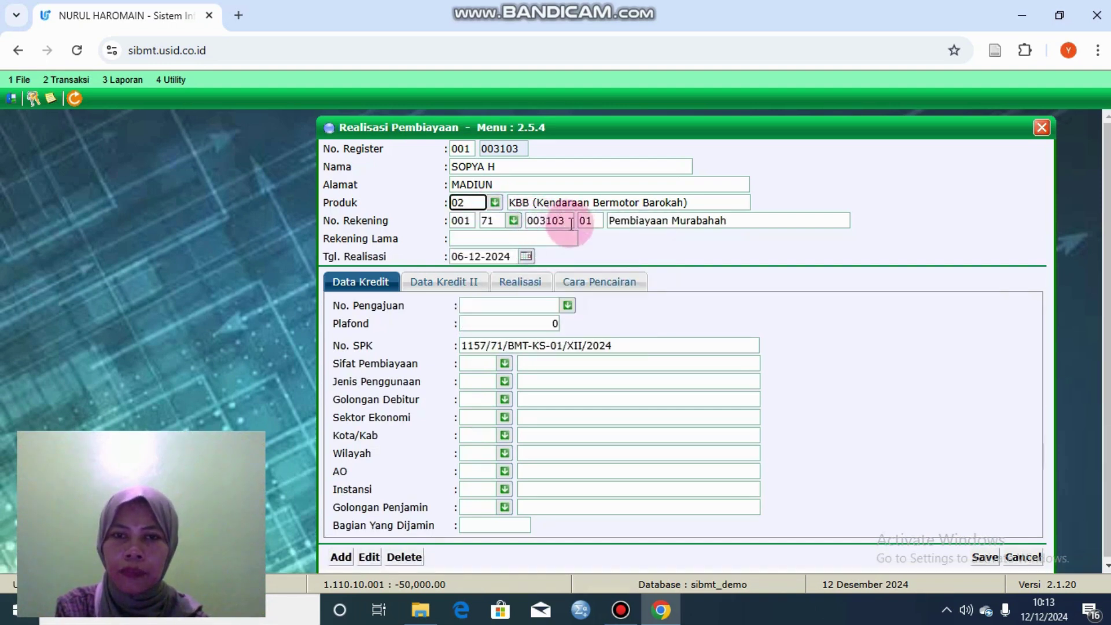
pyautogui.click(513, 221)
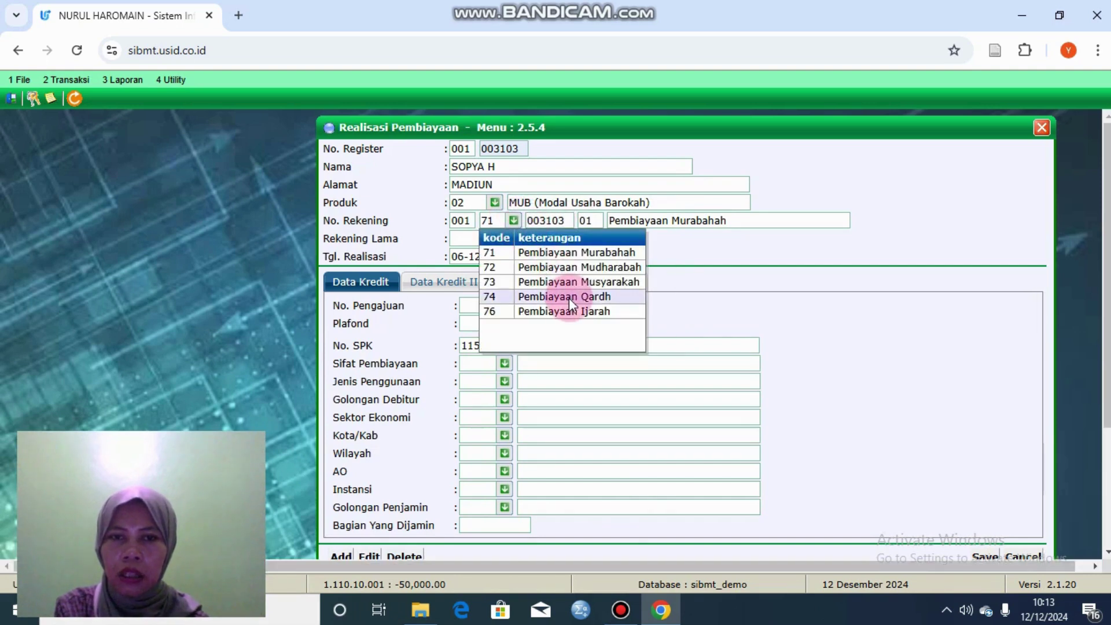
pyautogui.click(569, 298)
pyautogui.press('Tab')
pyautogui.press('Tab')
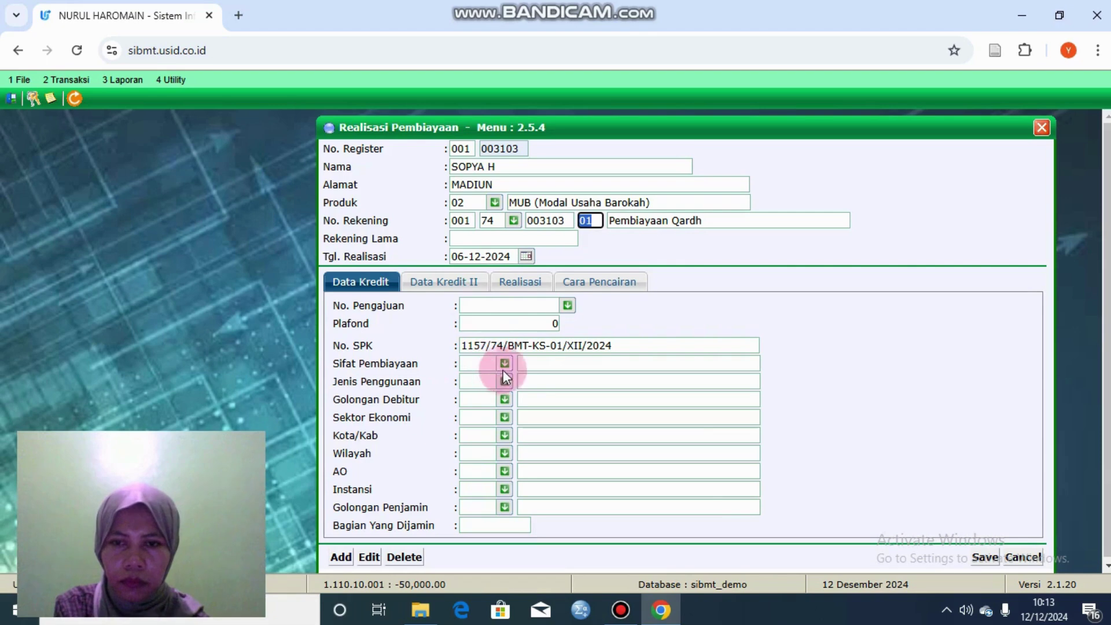
# Step: Choose nature 1, usage 10 Modal Kerja, debtor group 874 and sector 7000 JASA
pyautogui.click(504, 364)
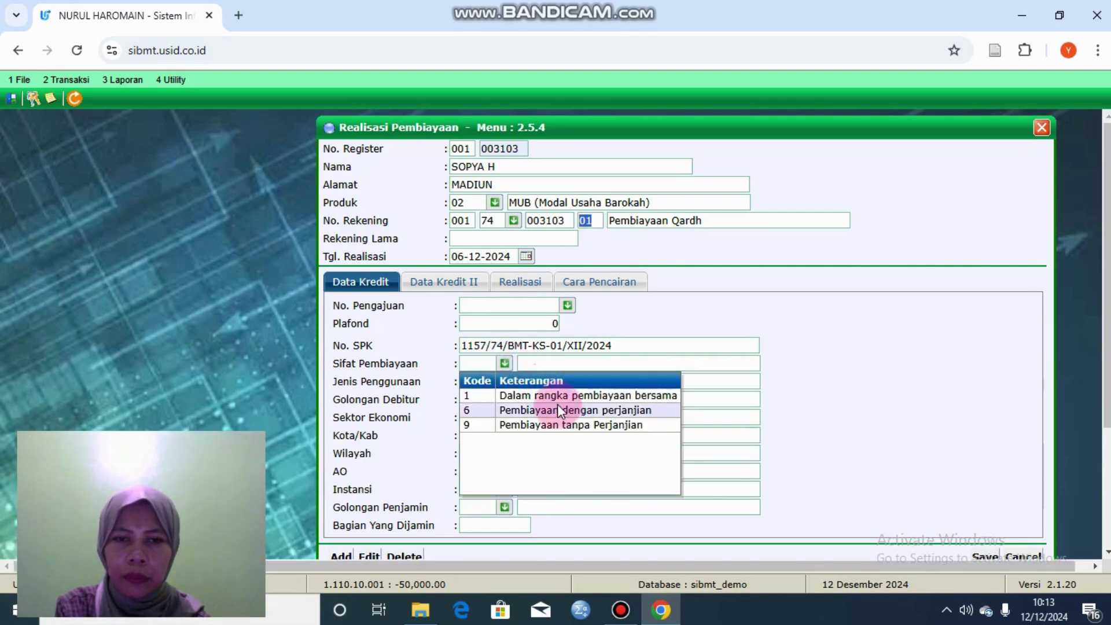
pyautogui.click(557, 400)
pyautogui.click(509, 383)
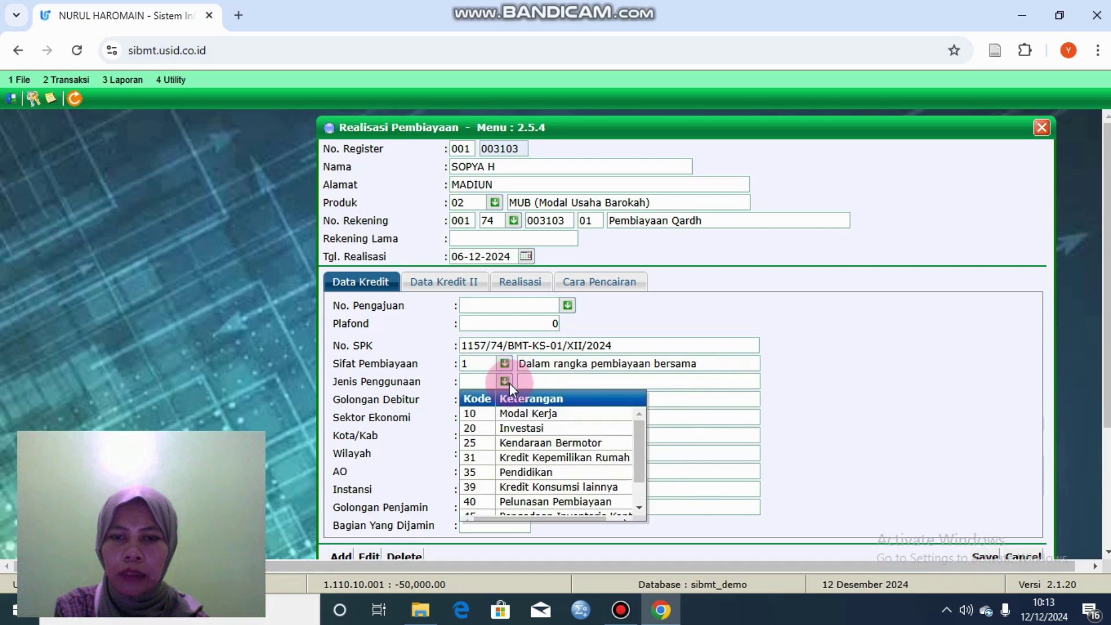
pyautogui.click(527, 414)
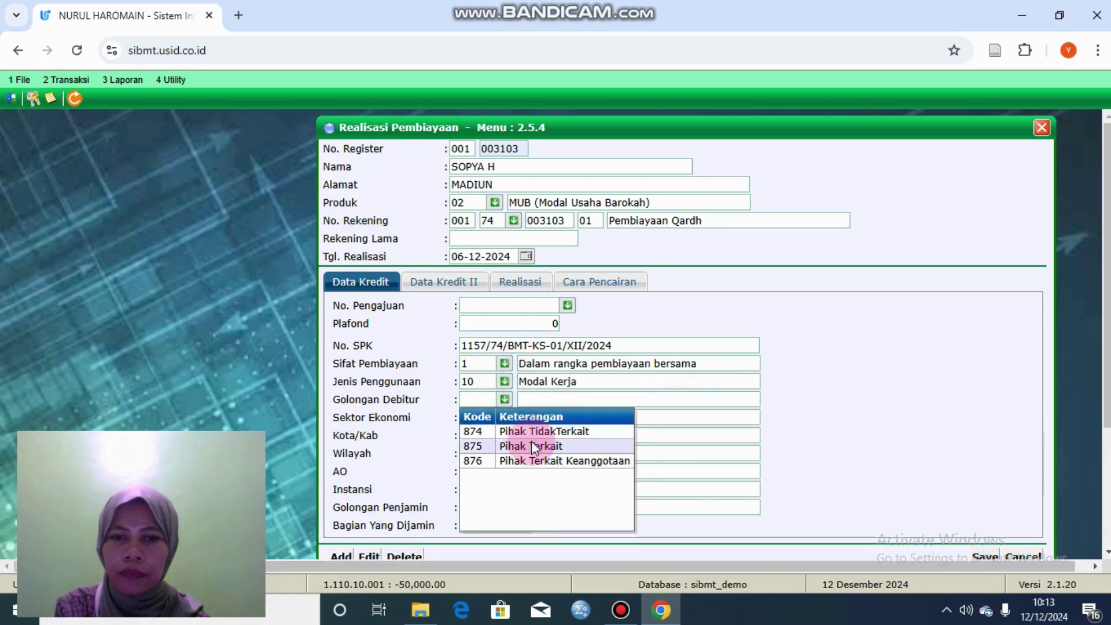
pyautogui.click(522, 432)
pyautogui.click(504, 418)
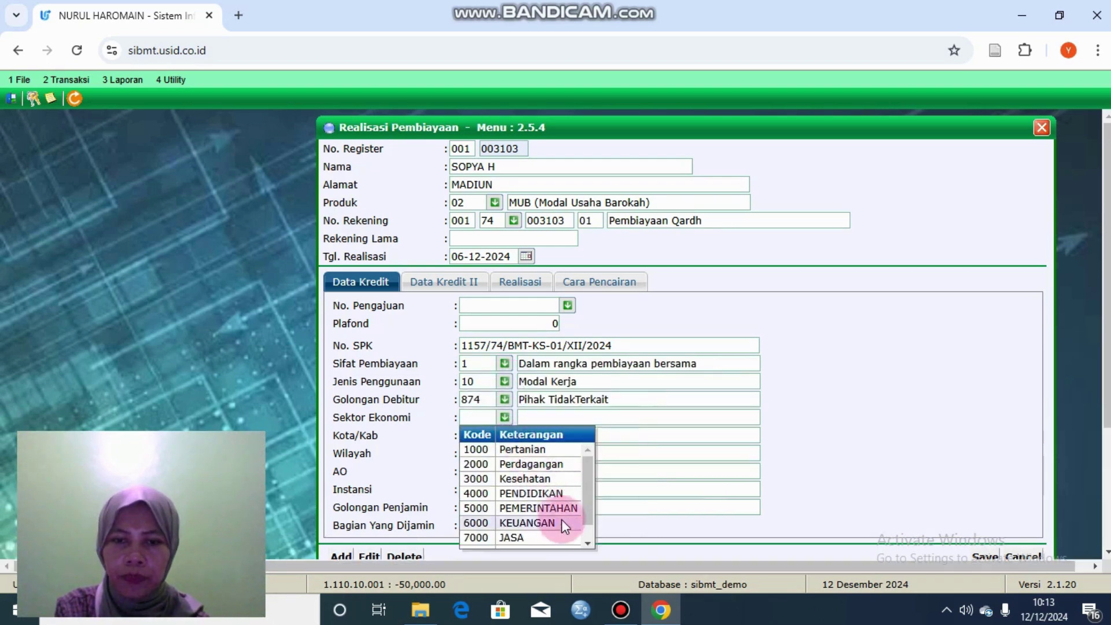
pyautogui.click(562, 536)
pyautogui.click(505, 435)
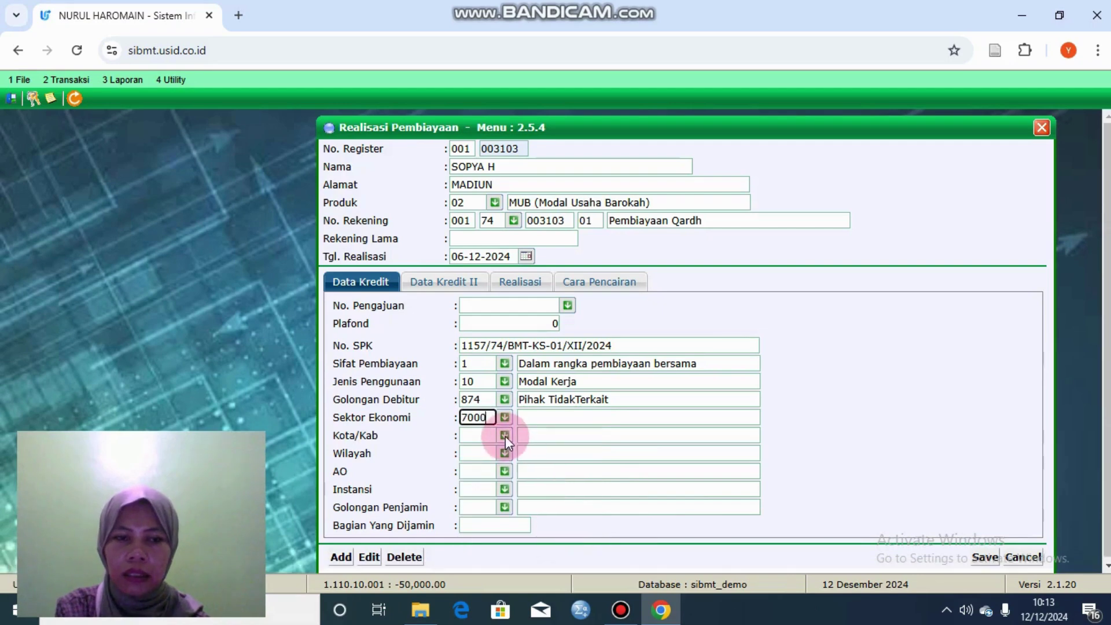
pyautogui.click(565, 471)
pyautogui.click(450, 284)
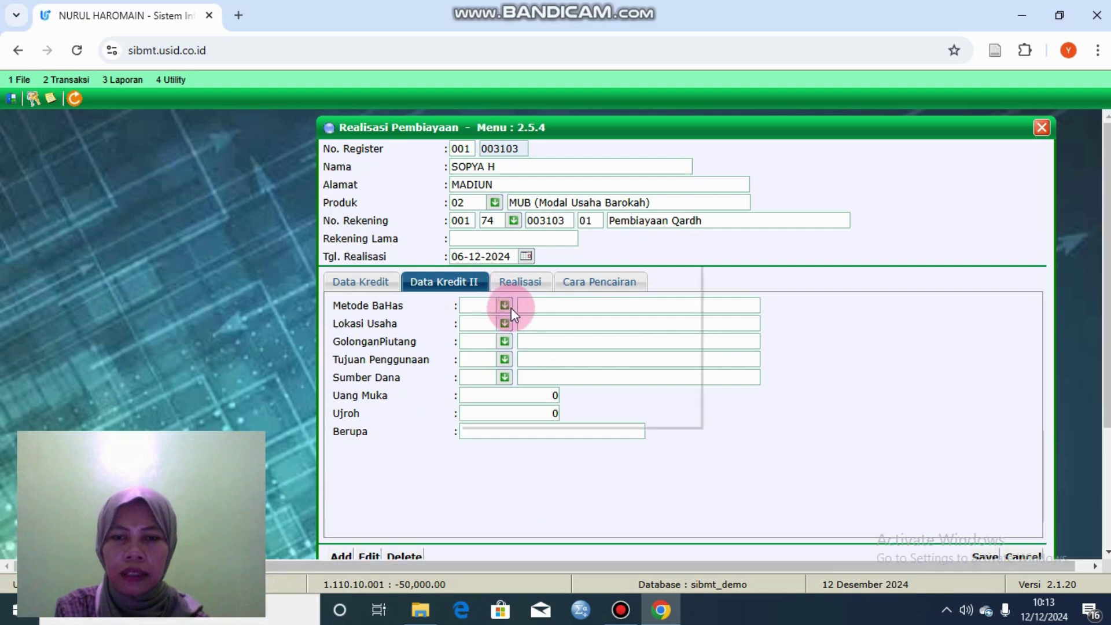
# Step: Pick BaHas 0003, location 03 Rumah sendiri, receivable class 0002, purpose 1, fund source 0000
pyautogui.click(504, 306)
pyautogui.click(512, 362)
pyautogui.click(504, 323)
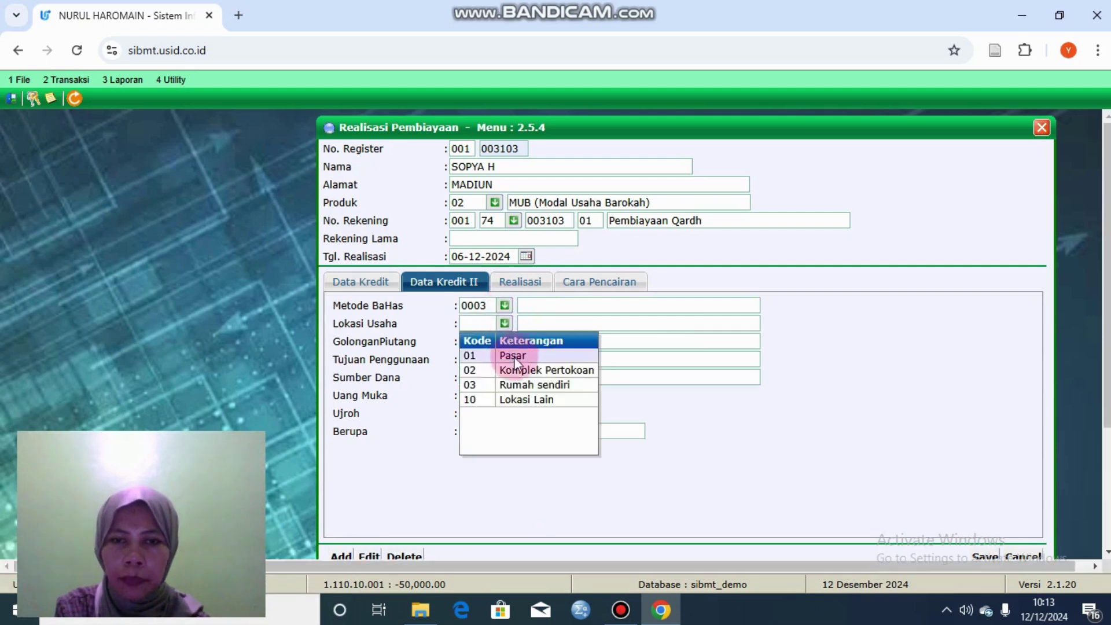
pyautogui.click(523, 385)
pyautogui.click(505, 341)
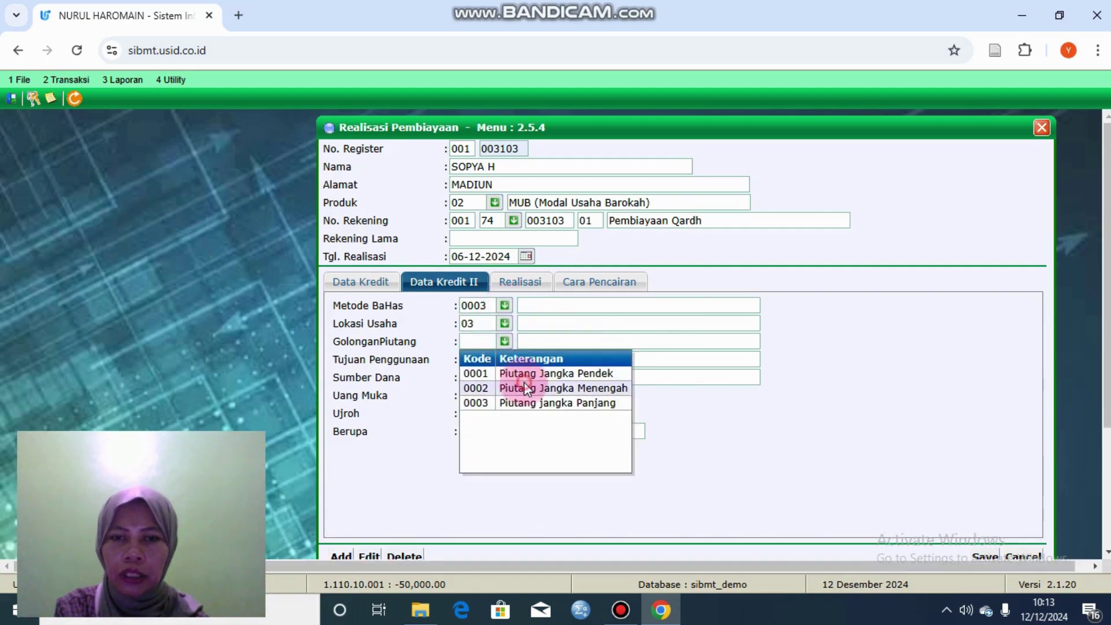
pyautogui.click(515, 388)
pyautogui.click(504, 359)
pyautogui.click(530, 391)
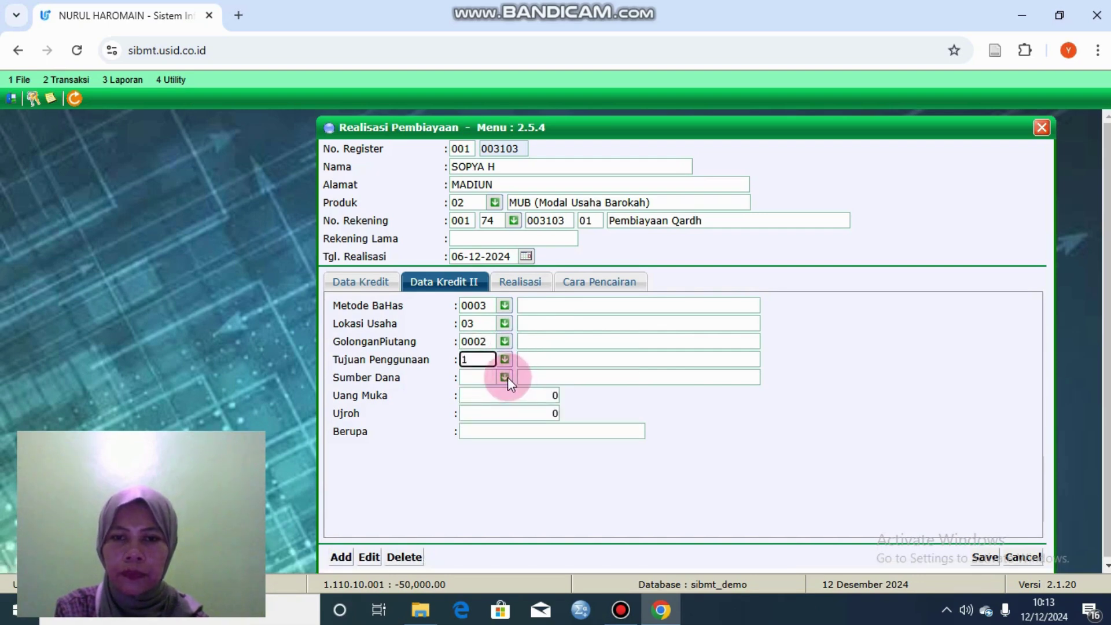
pyautogui.click(504, 377)
pyautogui.click(535, 408)
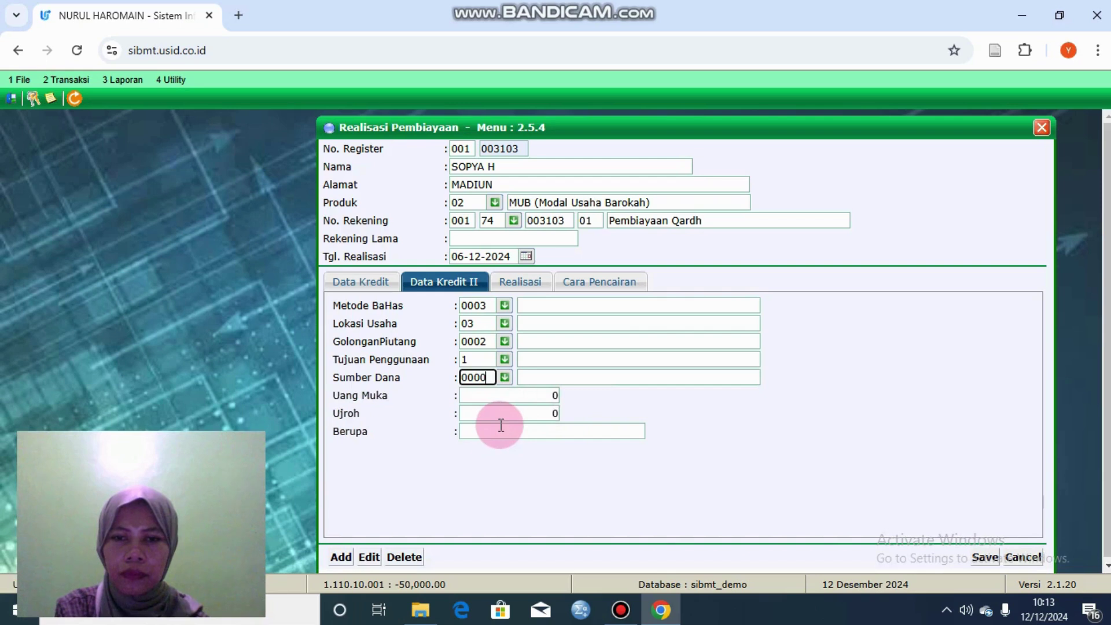
pyautogui.click(499, 428)
pyautogui.click(530, 397)
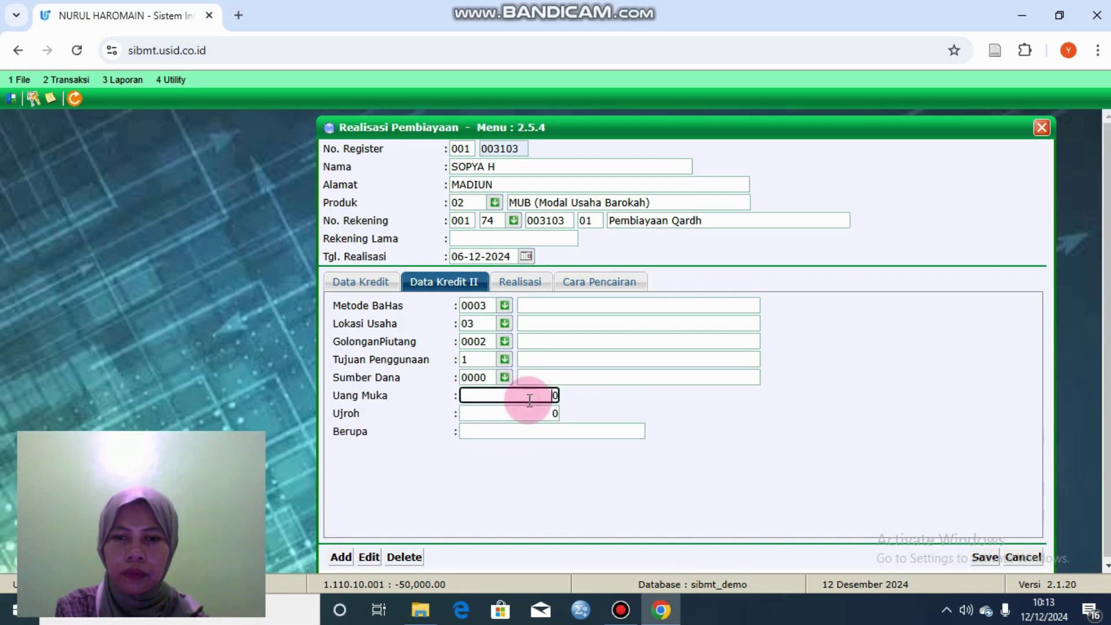
# Step: Set disbursement to the customer's savings account: branch 001, type 11, her account number
pyautogui.click(529, 287)
pyautogui.click(586, 280)
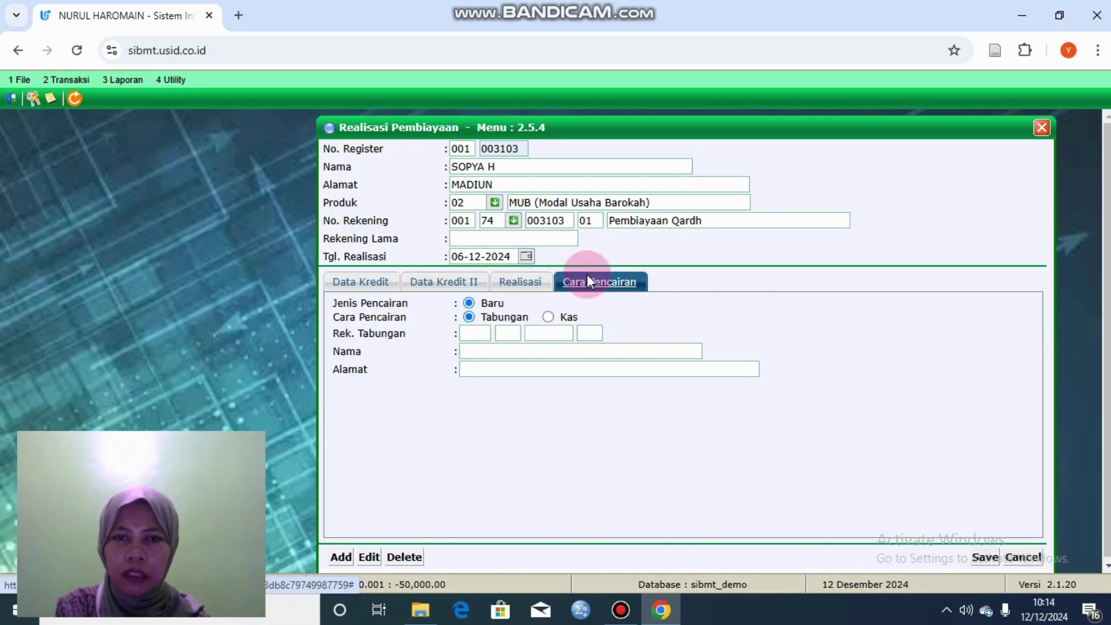
pyautogui.click(484, 334)
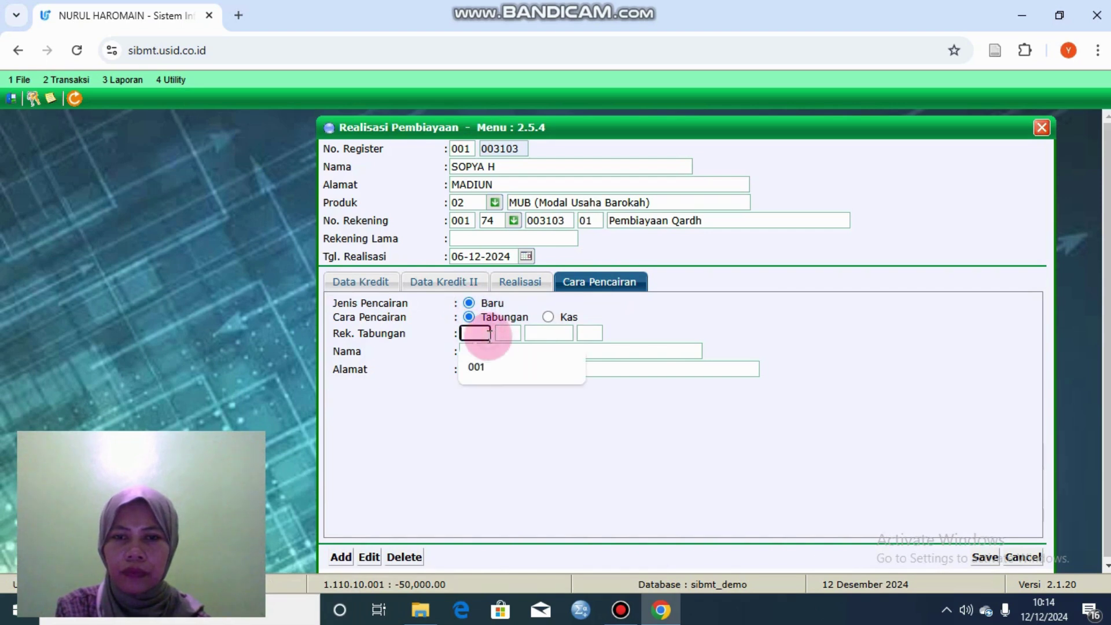
pyautogui.click(484, 364)
pyautogui.click(498, 334)
pyautogui.write('11')
pyautogui.click(553, 333)
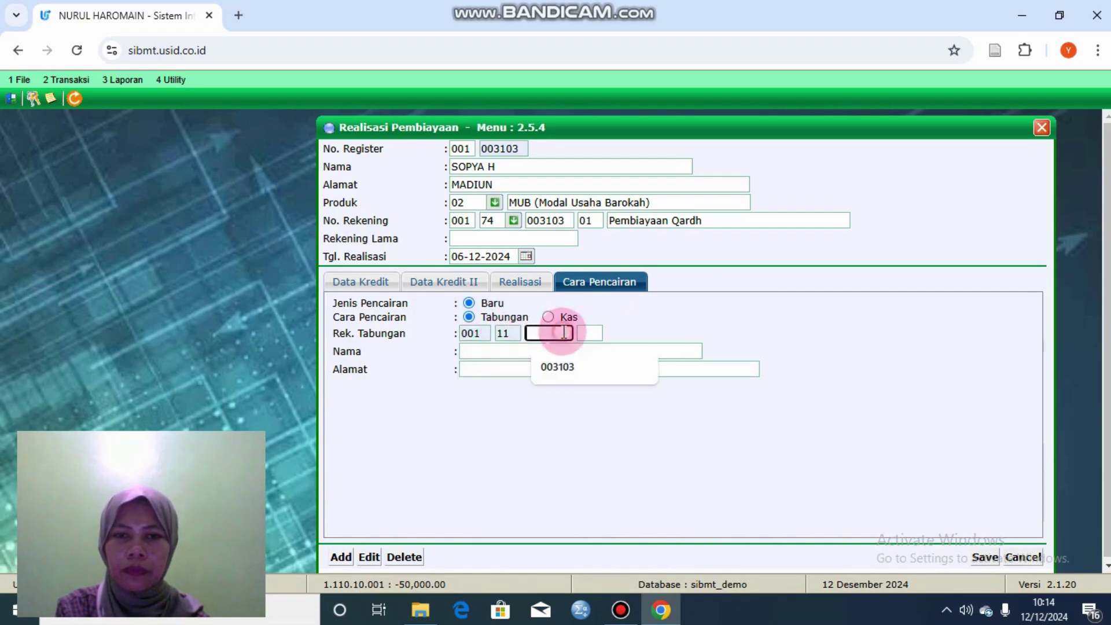
pyautogui.click(564, 364)
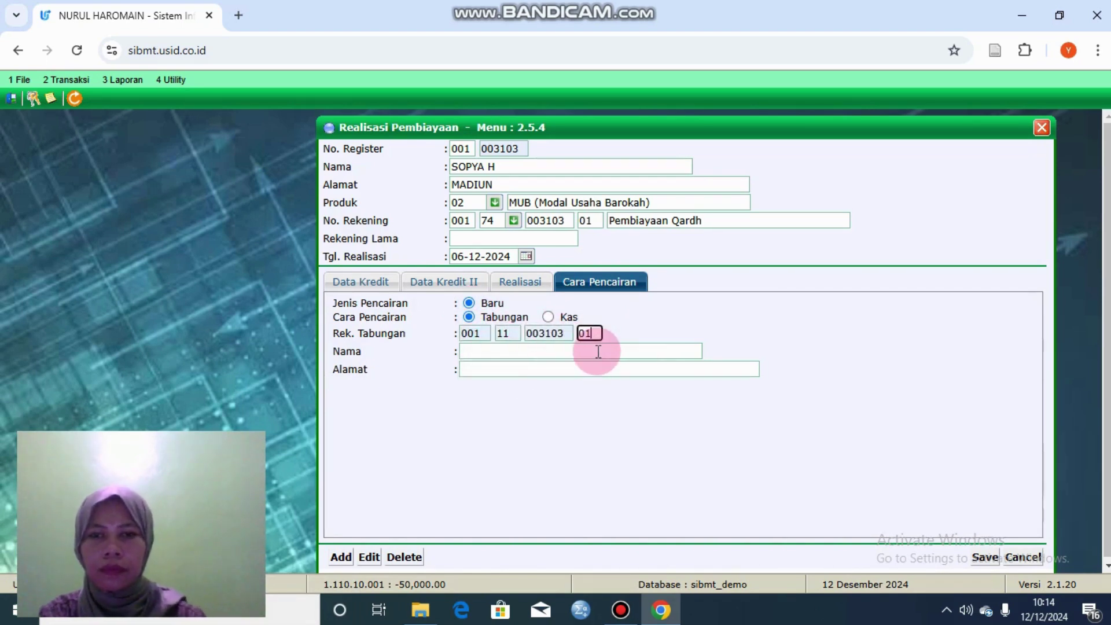
# Step: Try saving the realization and dismiss the missing-fields rejection
pyautogui.click(985, 557)
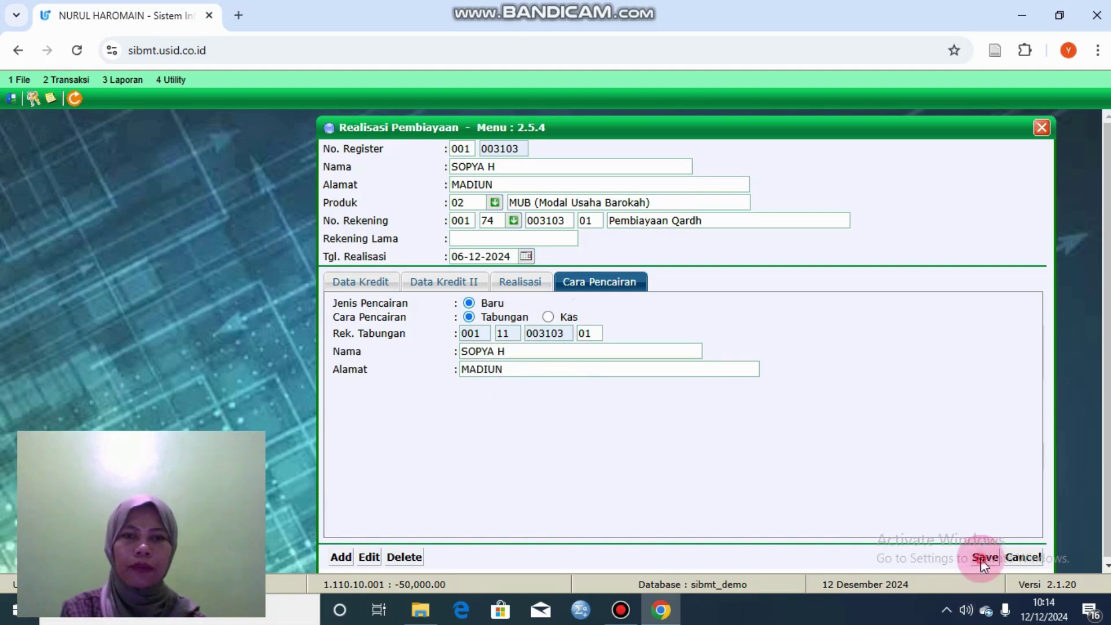
pyautogui.click(646, 153)
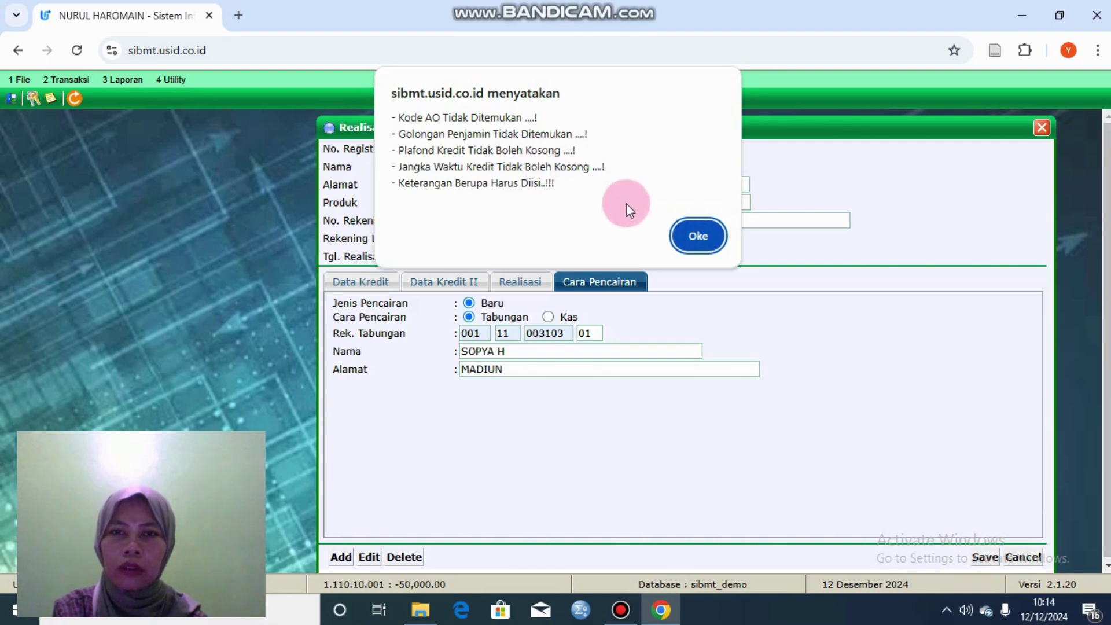
pyautogui.click(695, 235)
# Step: Assign account officer UMUM, institution 003 Swasta and guarantor group 835 lainnya
pyautogui.click(384, 284)
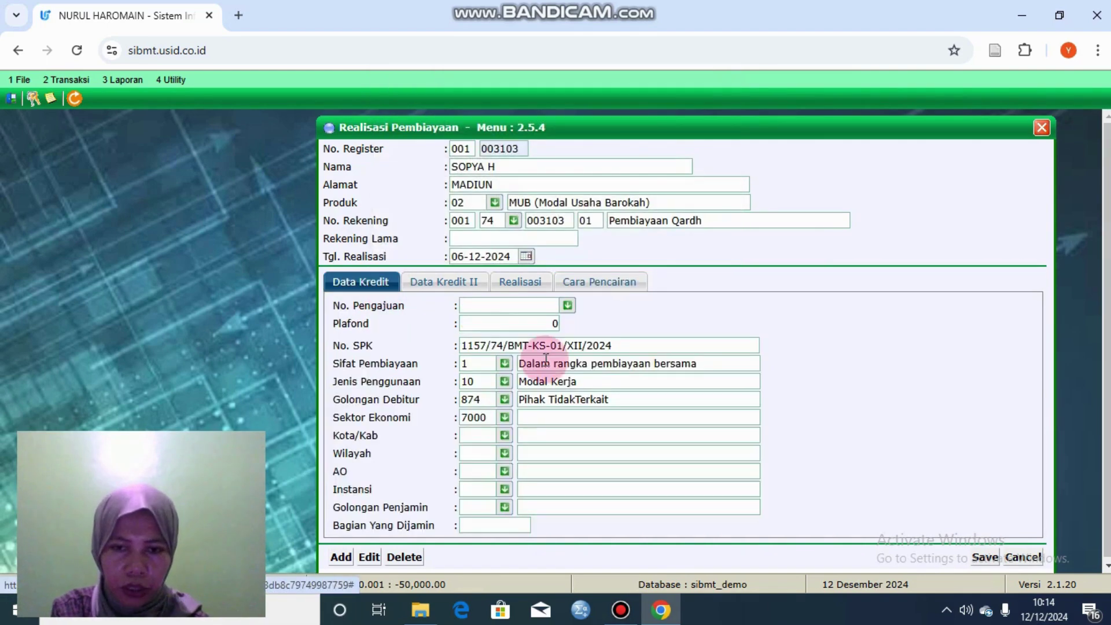
pyautogui.click(504, 436)
pyautogui.click(506, 455)
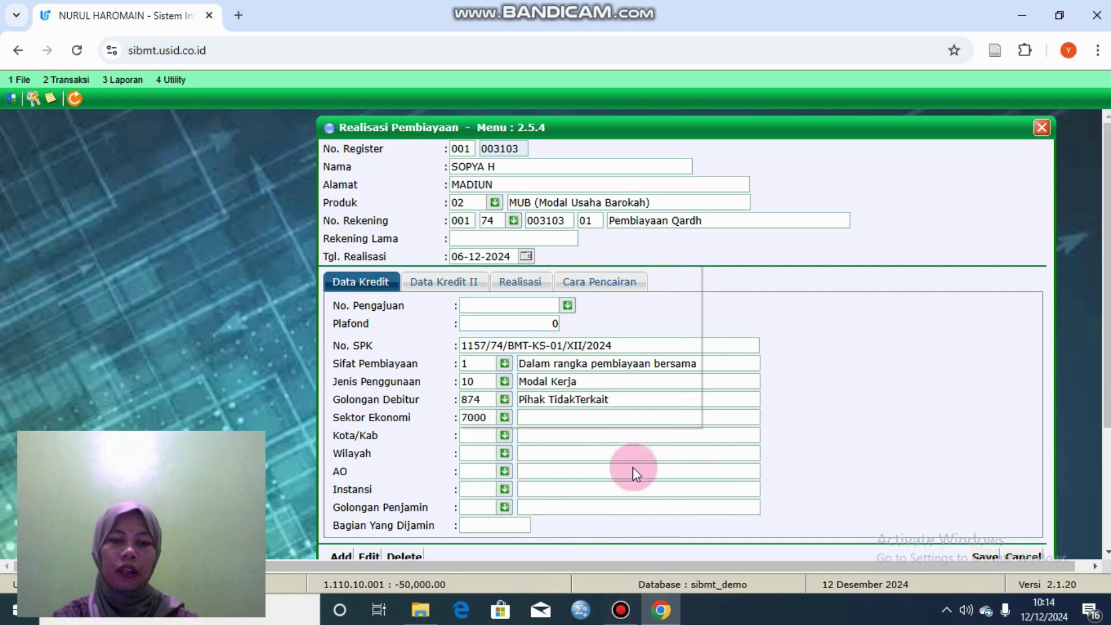
pyautogui.click(506, 473)
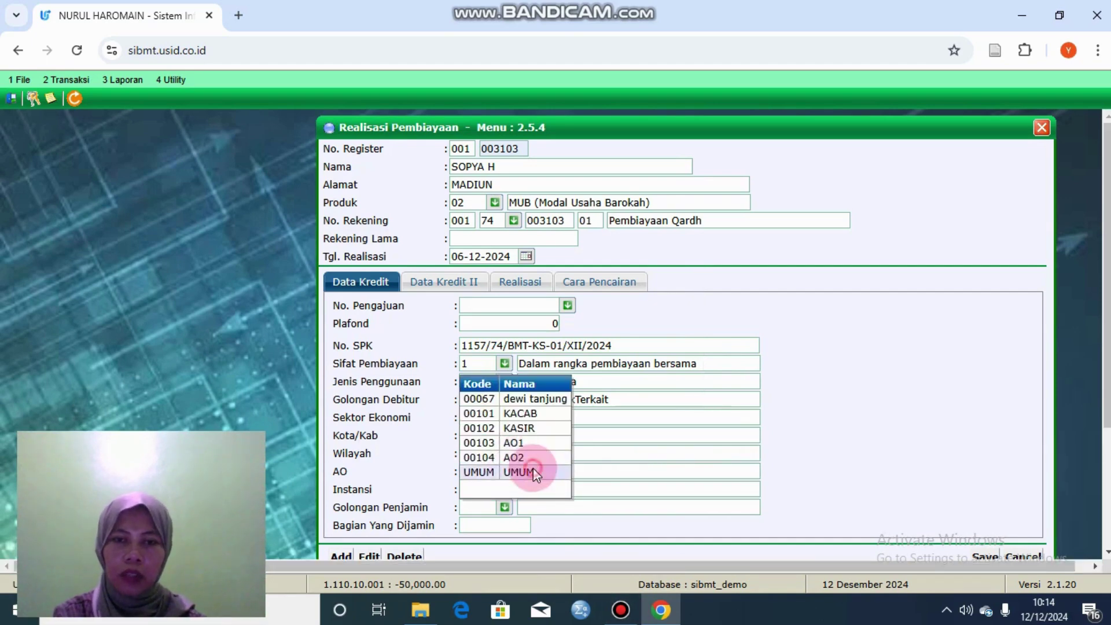
pyautogui.click(535, 472)
pyautogui.click(505, 488)
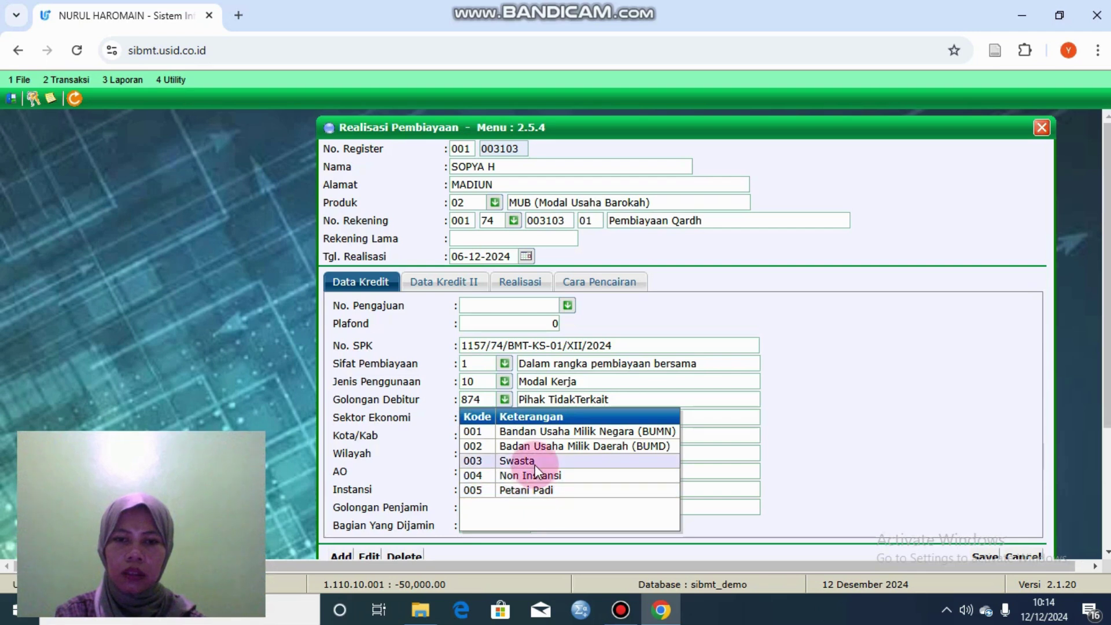
pyautogui.click(535, 464)
pyautogui.click(504, 507)
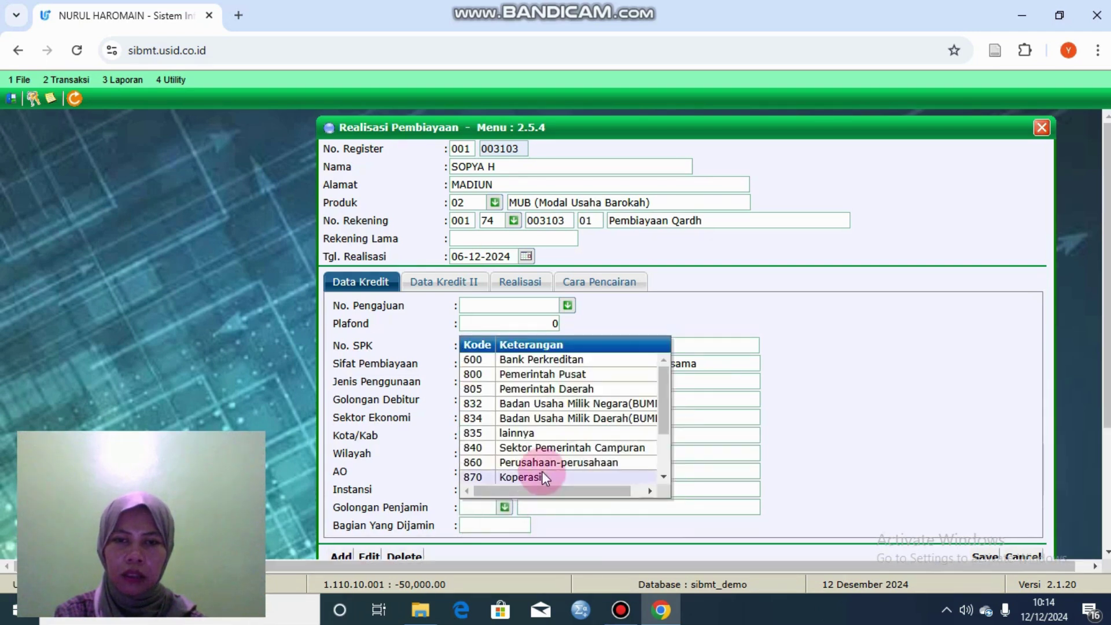
pyautogui.click(591, 433)
pyautogui.click(622, 441)
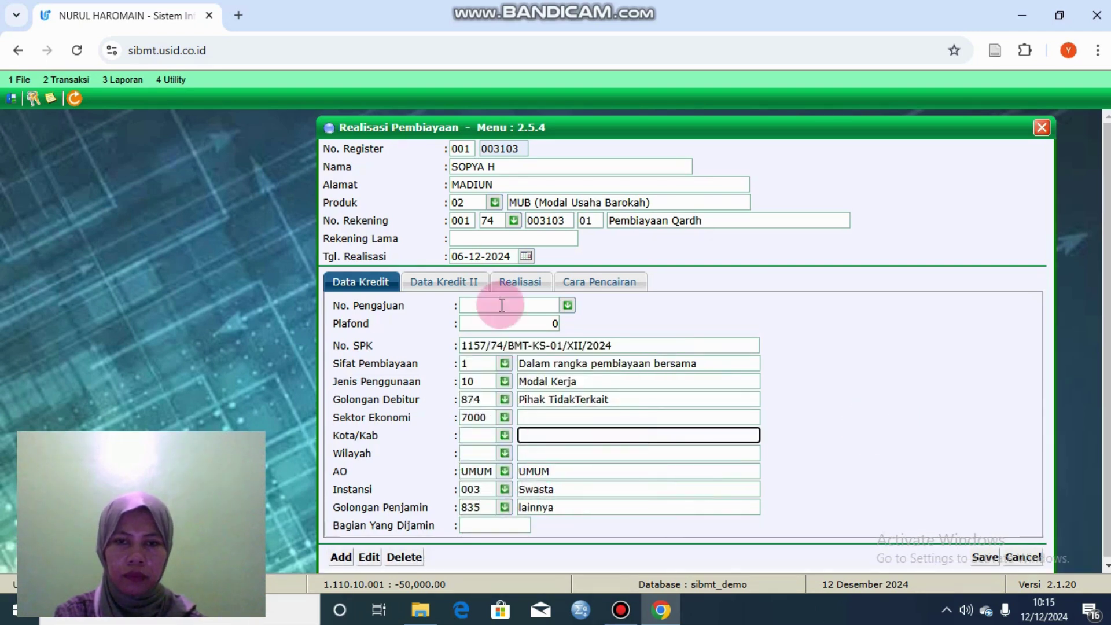
pyautogui.click(465, 282)
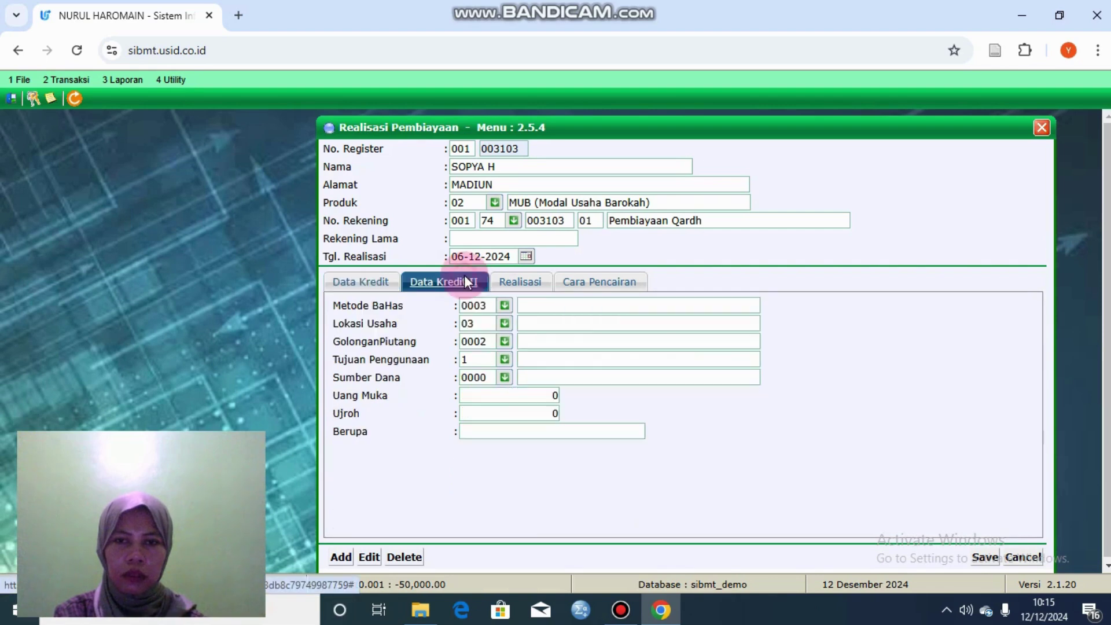
pyautogui.click(533, 287)
pyautogui.click(986, 557)
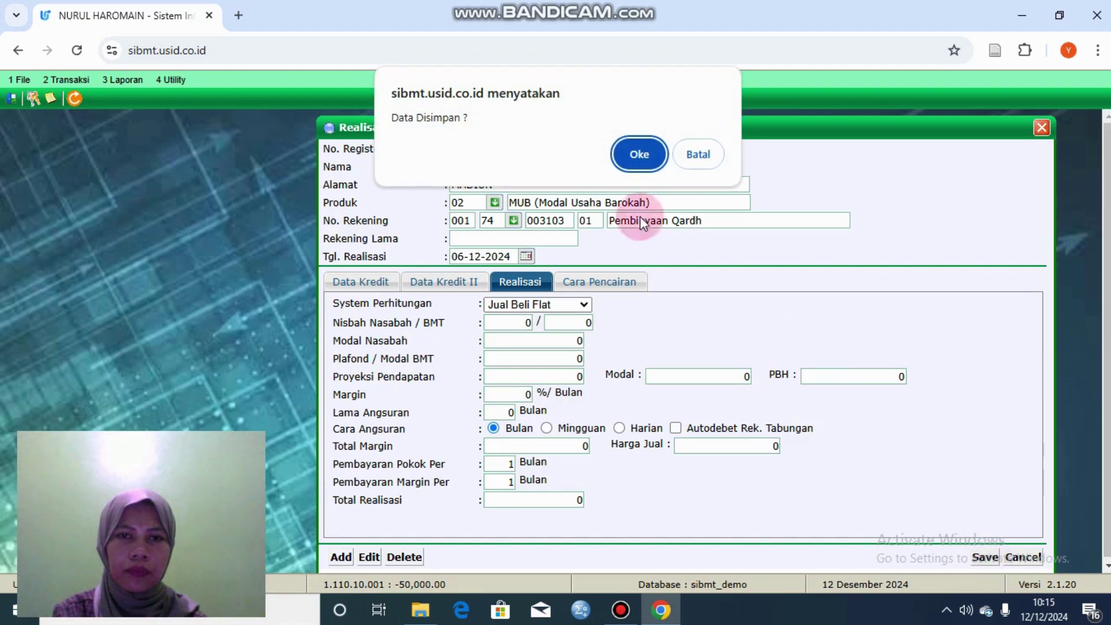
pyautogui.click(633, 151)
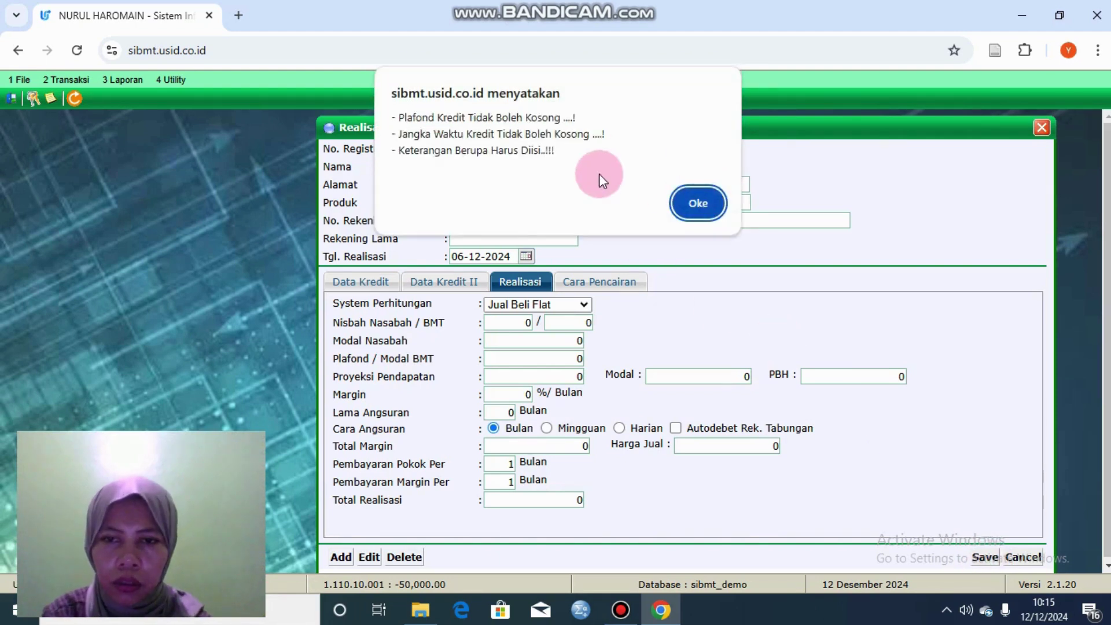
pyautogui.click(690, 206)
pyautogui.click(386, 287)
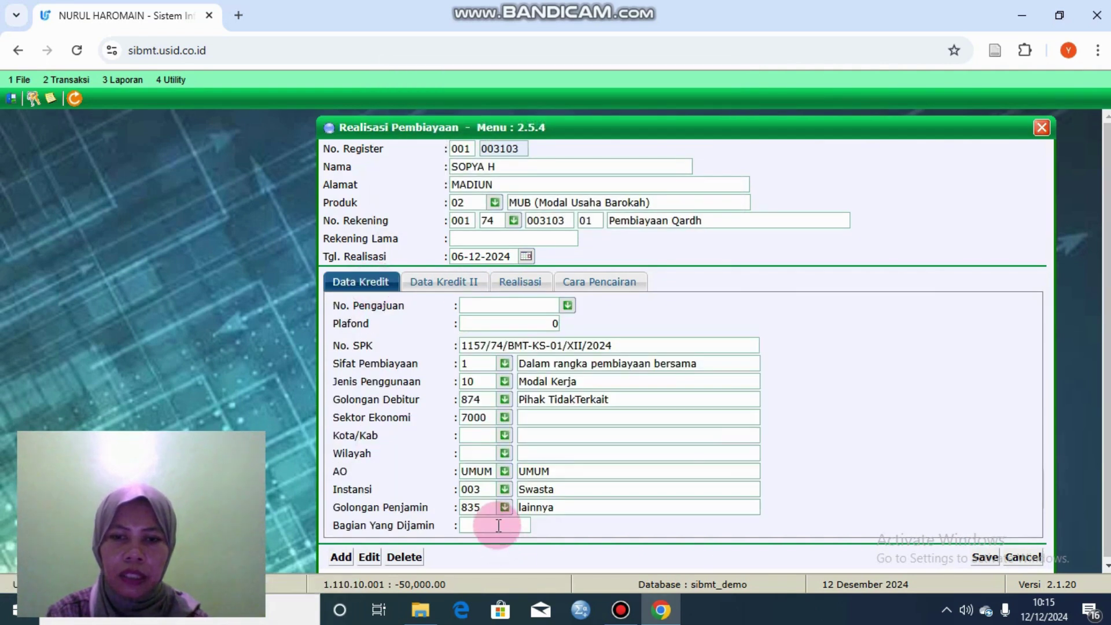
pyautogui.click(571, 311)
pyautogui.click(533, 338)
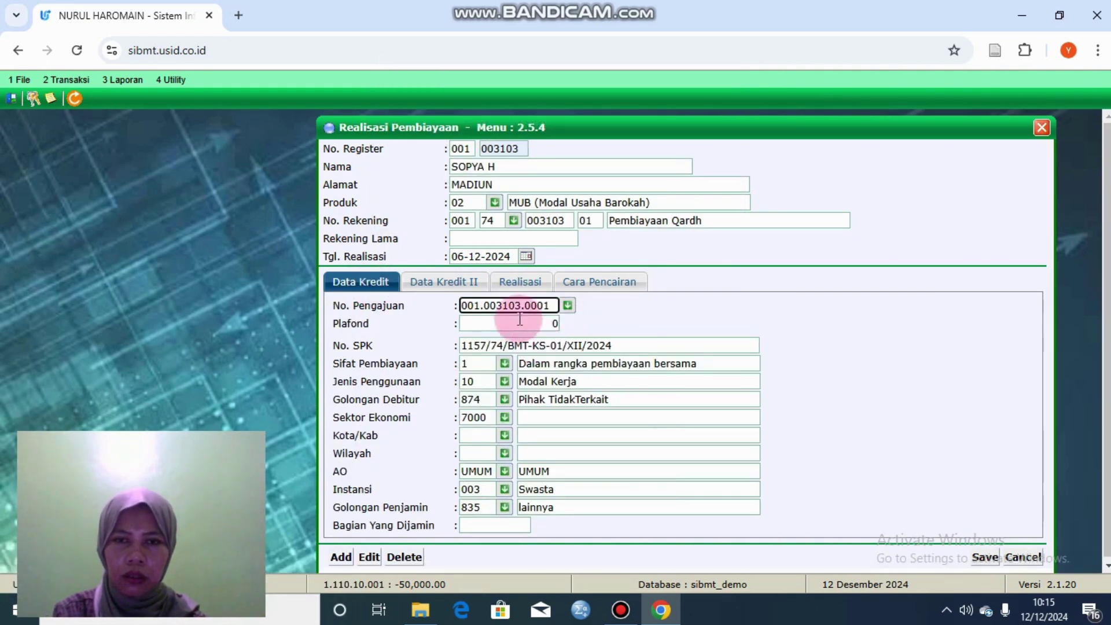
# Step: Retry saving twice, both rejected for missing term and Berupa, then review the Data Kredit II and disbursement pages
pyautogui.click(984, 558)
pyautogui.click(626, 155)
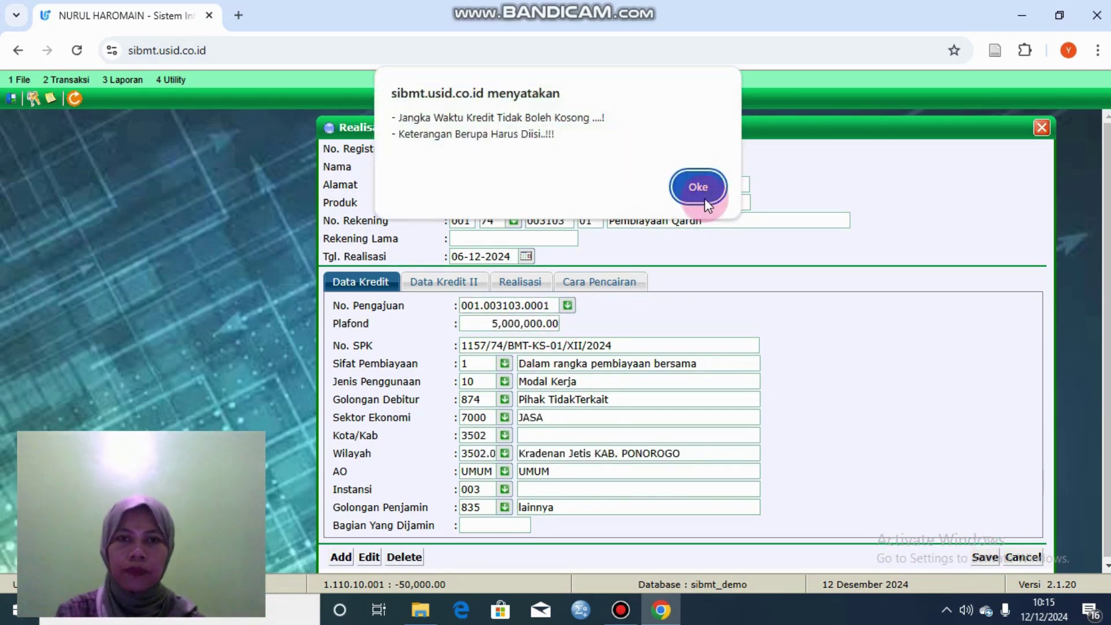
pyautogui.click(700, 191)
pyautogui.click(984, 557)
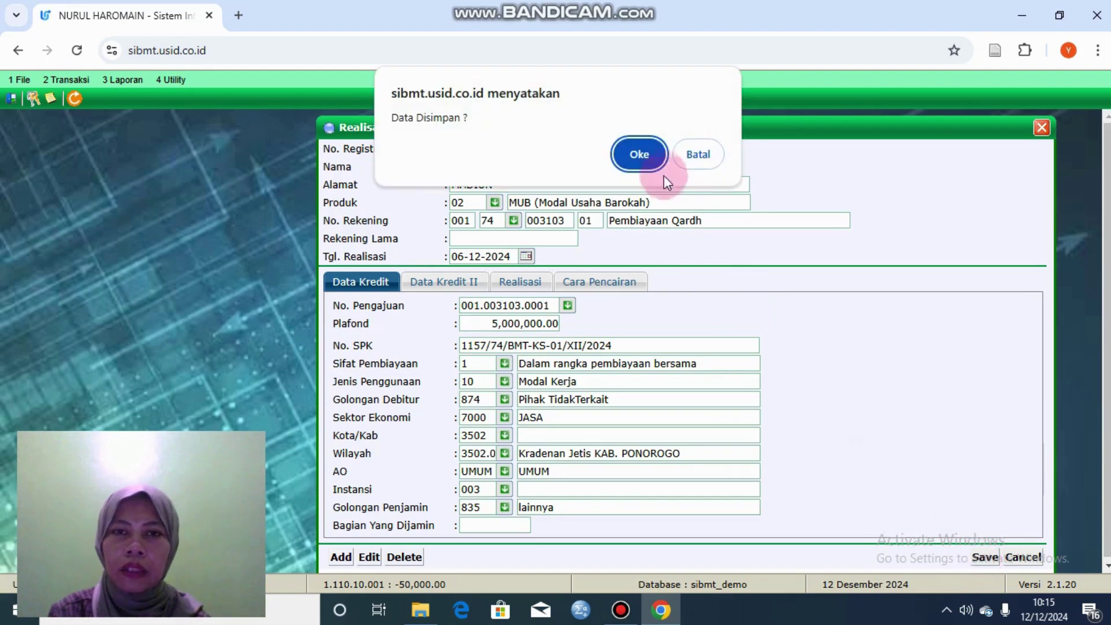
pyautogui.click(636, 156)
pyautogui.click(700, 186)
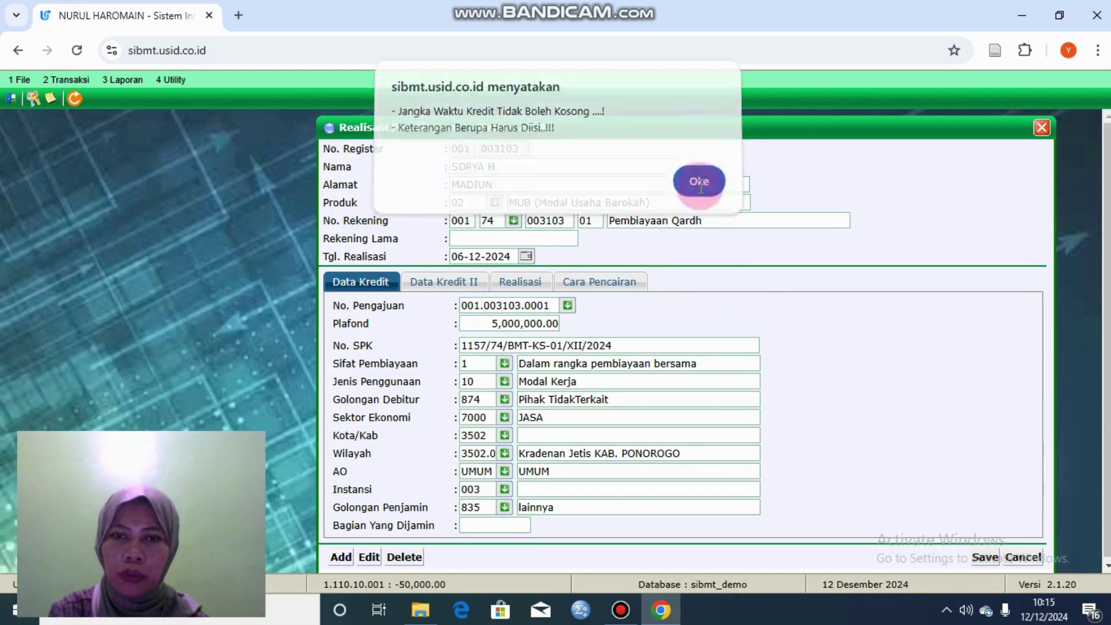
pyautogui.click(460, 280)
pyautogui.click(568, 283)
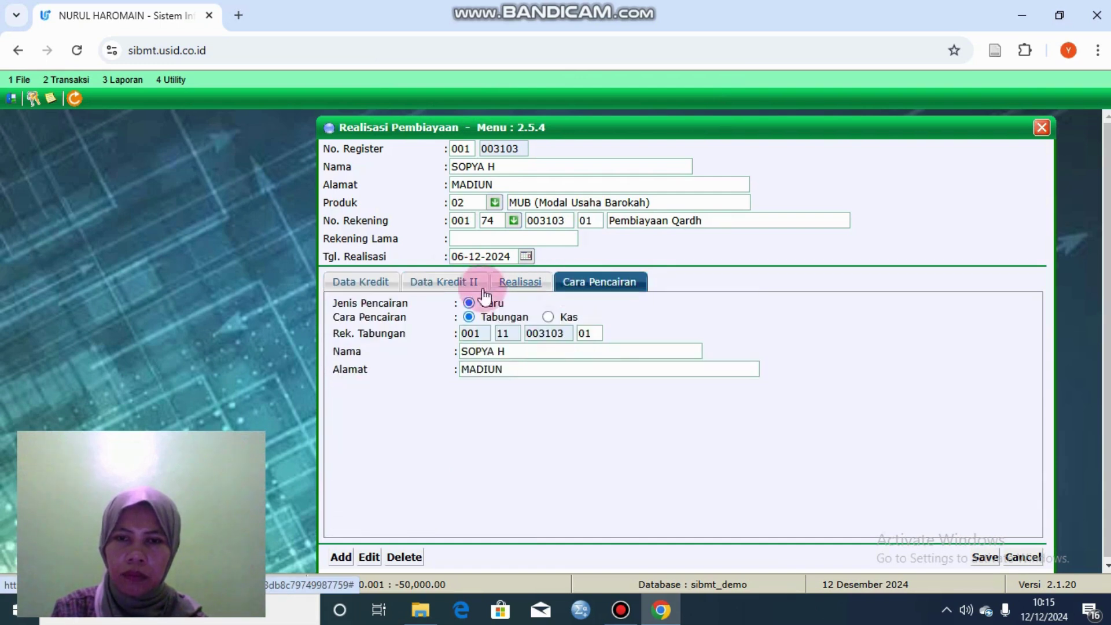
pyautogui.click(480, 283)
# Step: Enter 'tabungan' as the Berupa description, replacing the mistyped 'kendaran'
pyautogui.click(518, 431)
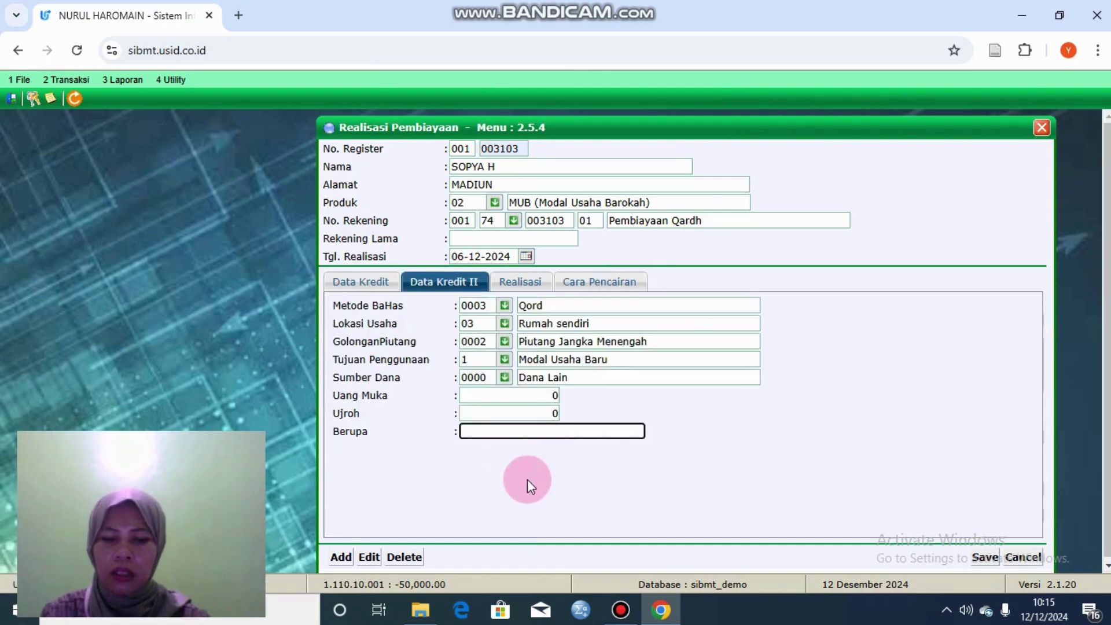
pyautogui.write('kendaran')
pyautogui.press('BackSpace')
pyautogui.press('BackSpace')
pyautogui.press('BackSpace')
pyautogui.press('BackSpace')
pyautogui.press('BackSpace')
pyautogui.press('BackSpace')
pyautogui.press('BackSpace')
pyautogui.press('BackSpace')
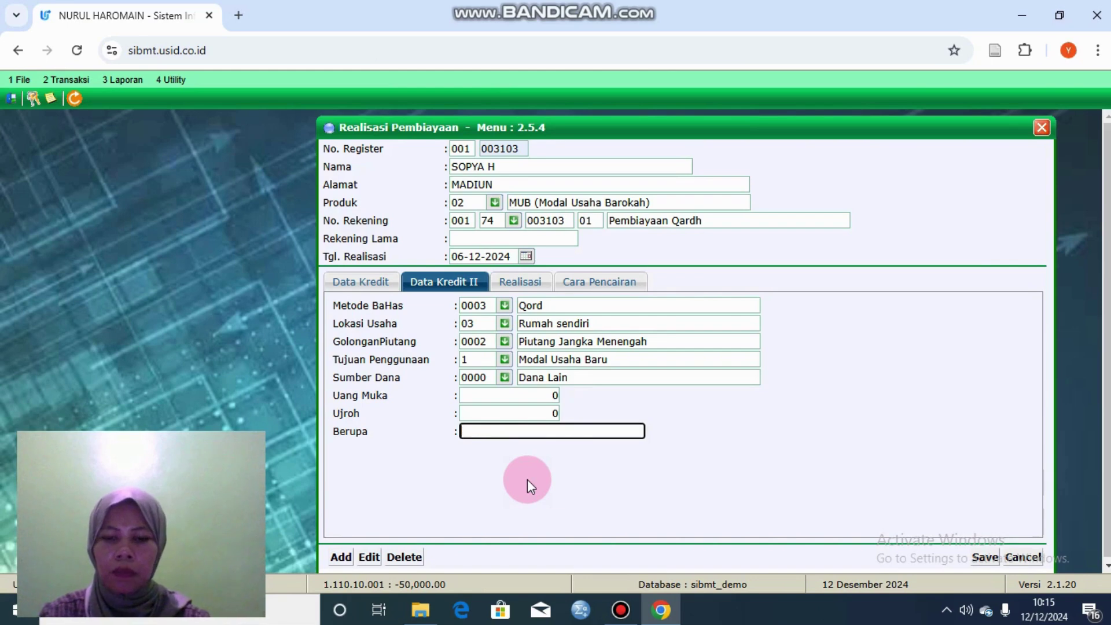
pyautogui.write('tabungan')
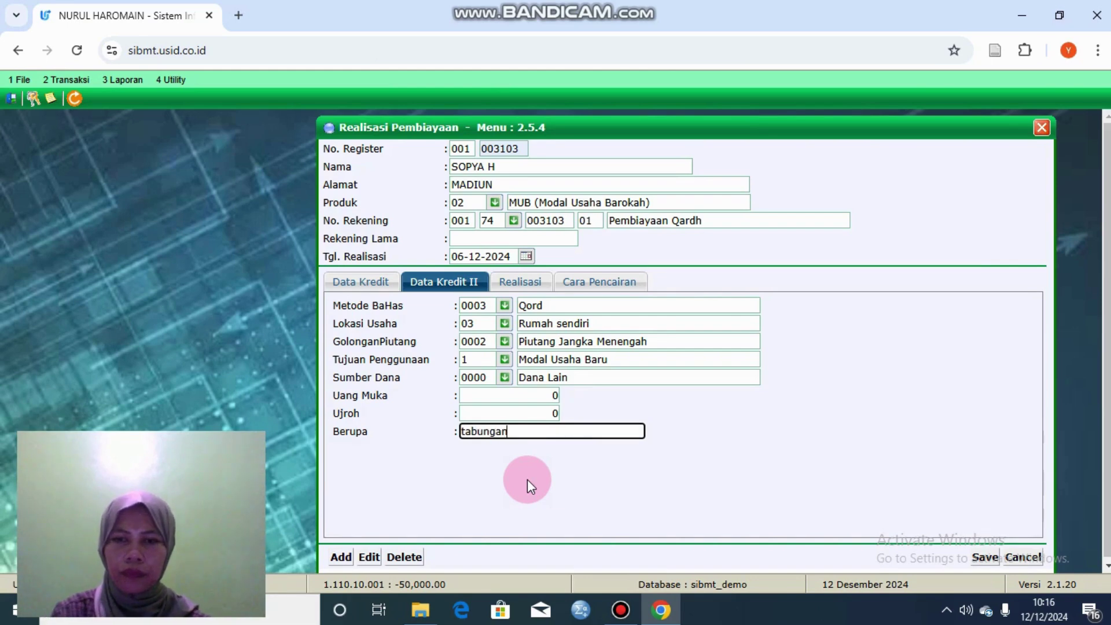
pyautogui.click(521, 285)
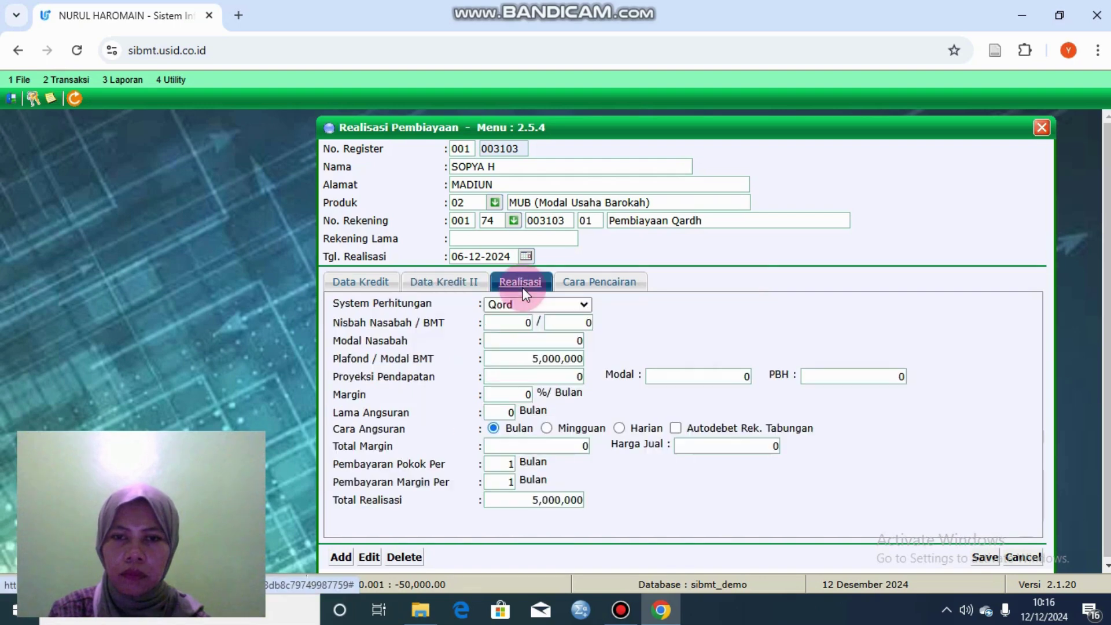
pyautogui.click(577, 282)
pyautogui.click(377, 279)
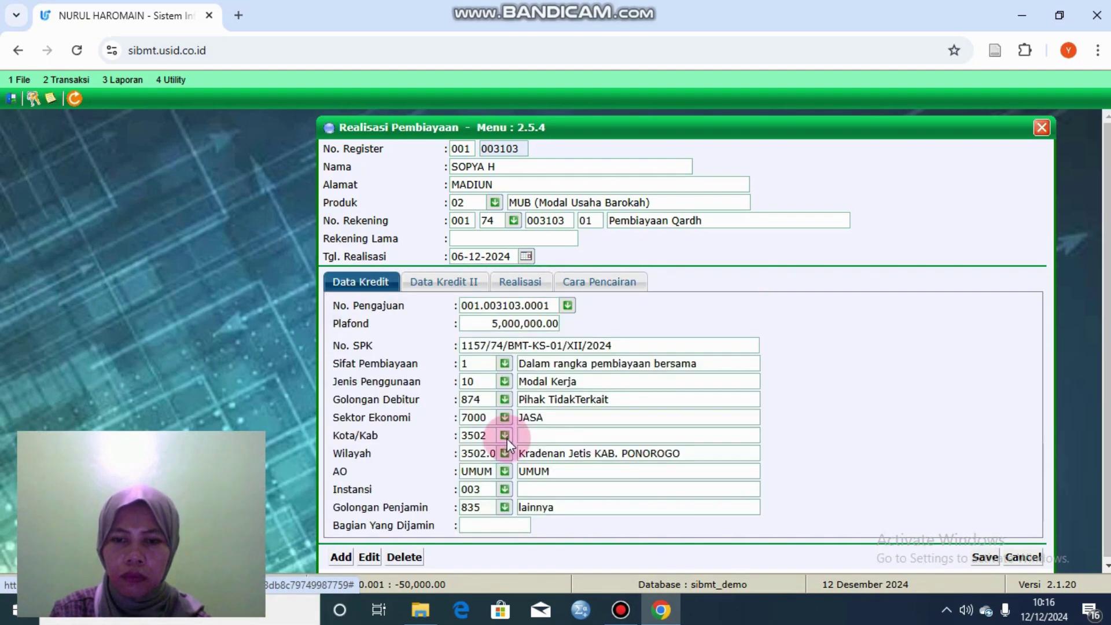
# Step: Retry saving; the only remaining rejection is the missing instalment term
pyautogui.click(986, 558)
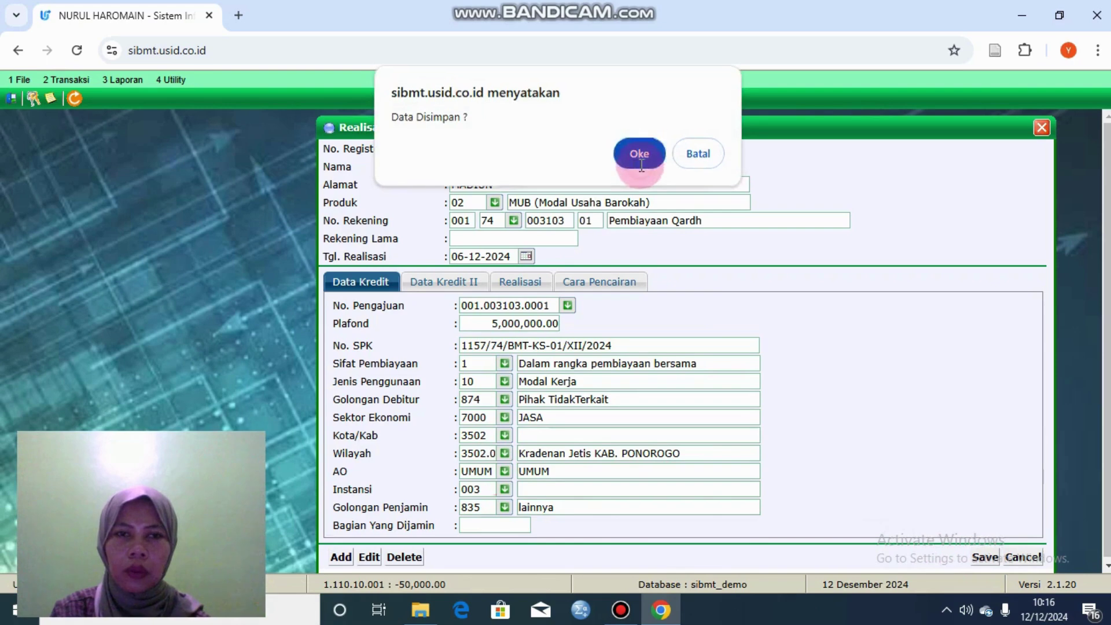
pyautogui.click(641, 164)
pyautogui.click(689, 175)
pyautogui.click(463, 283)
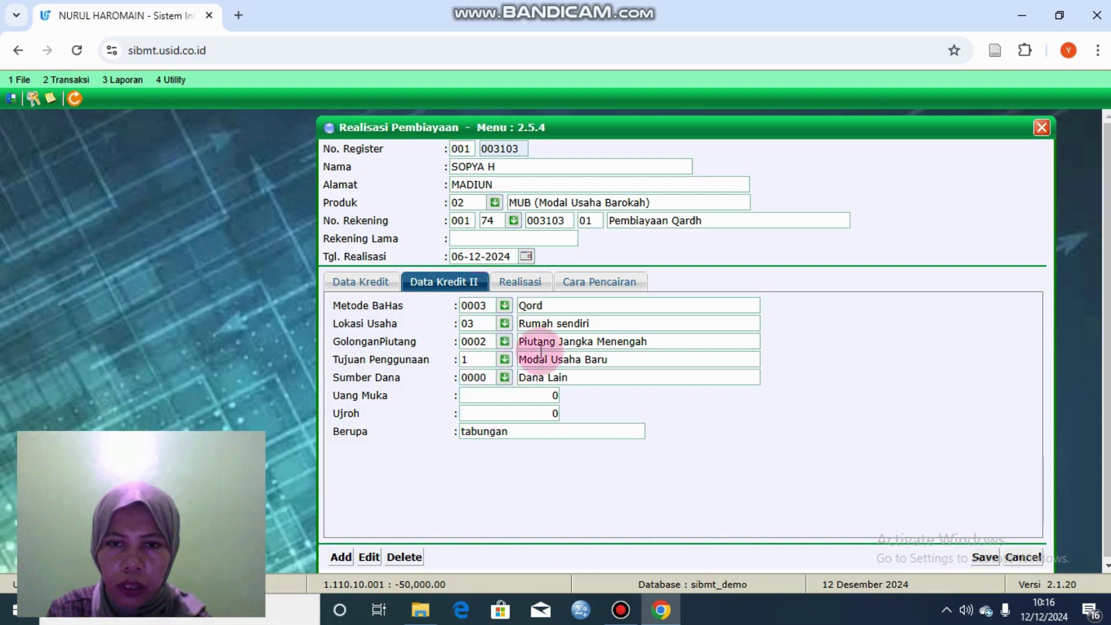
pyautogui.click(520, 281)
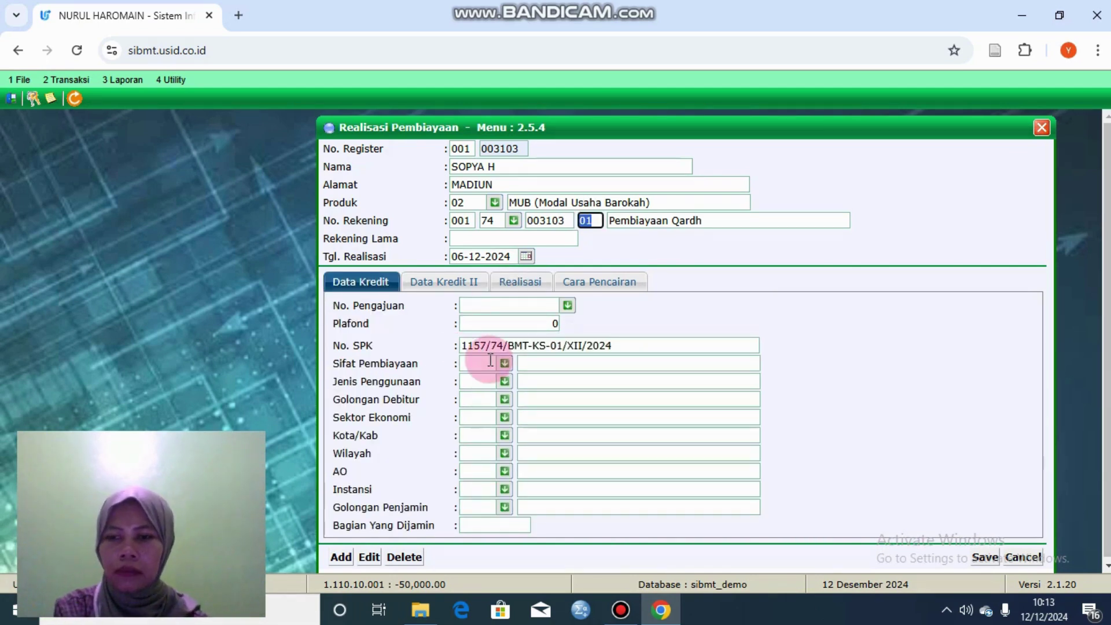
# Step: Re-pick Sifat Pembiayaan 1, Jenis Penggunaan 10, Golongan Debitur 874 and Sektor Ekonomi 7000
pyautogui.click(505, 364)
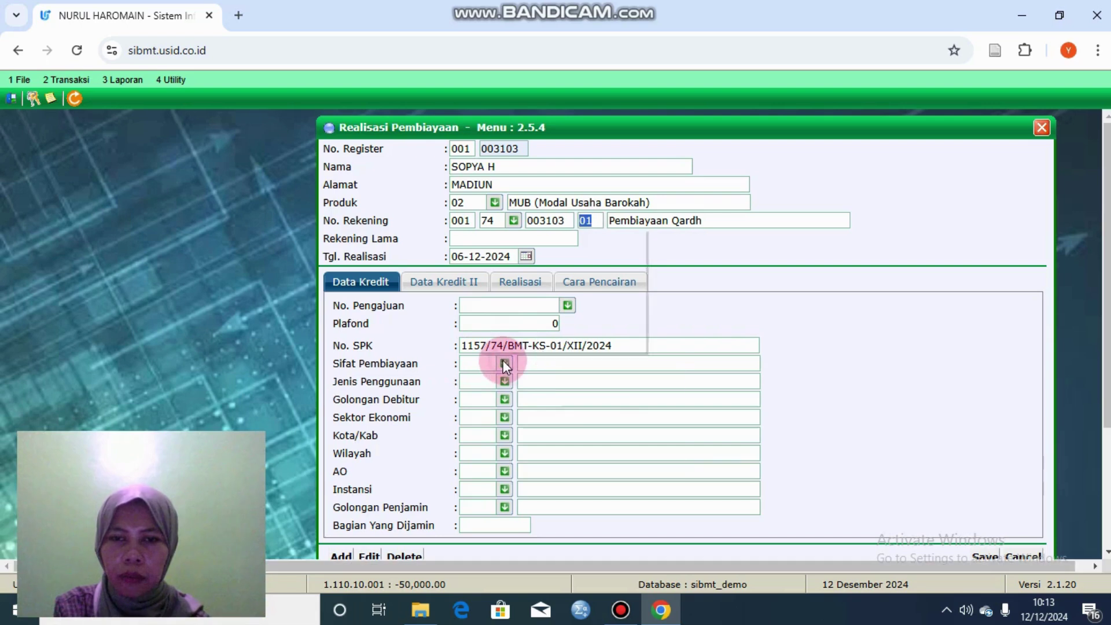
pyautogui.doubleClick(522, 390)
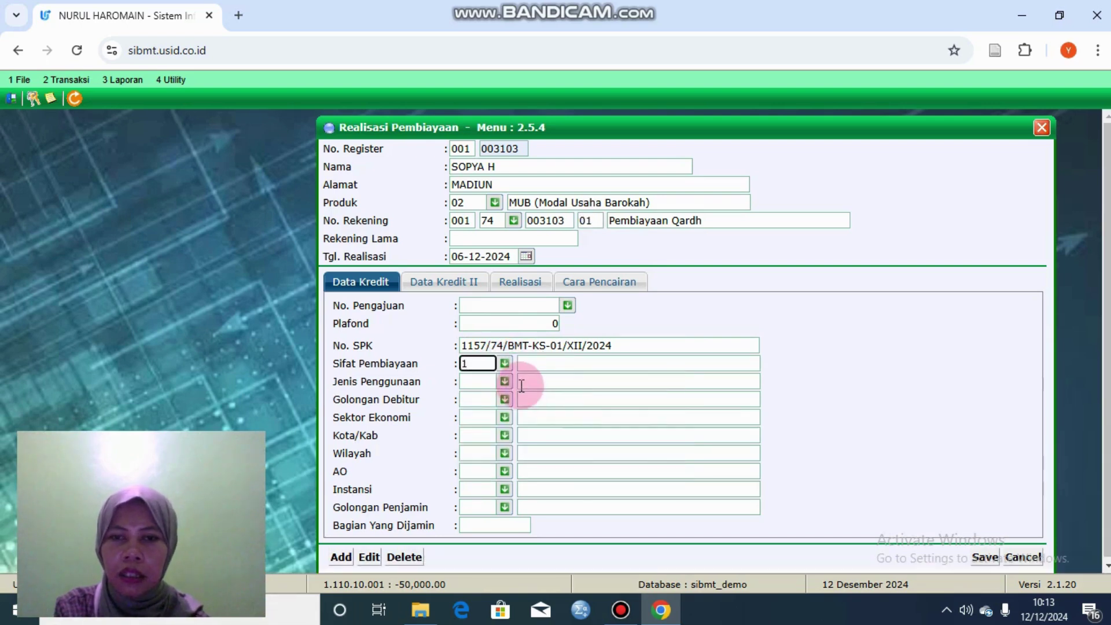
pyautogui.click(508, 383)
pyautogui.doubleClick(526, 411)
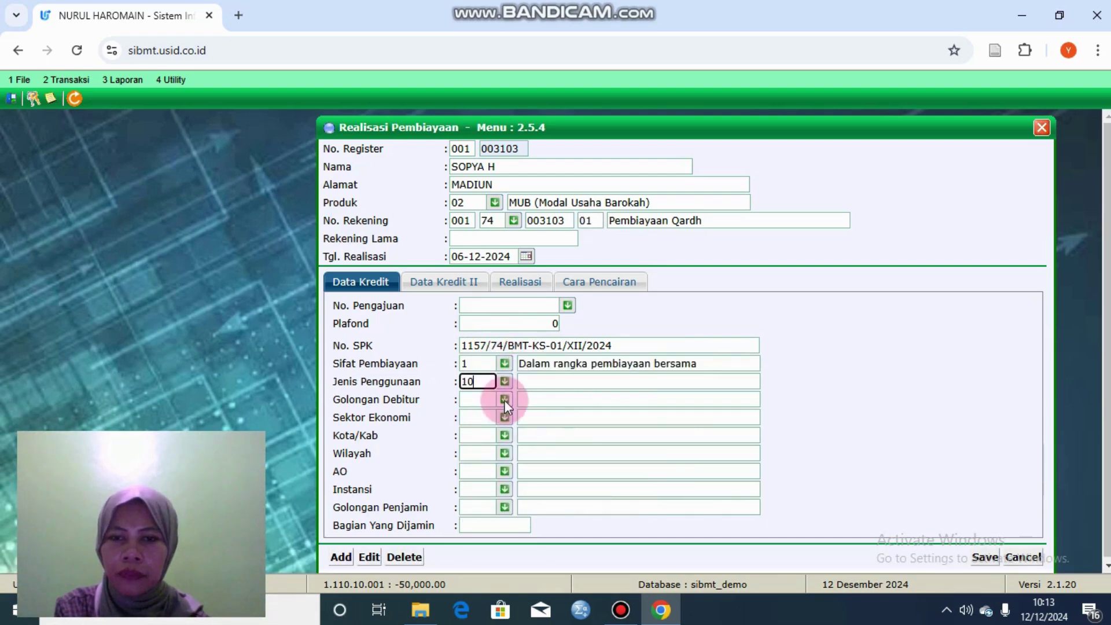
pyautogui.click(505, 400)
pyautogui.doubleClick(528, 433)
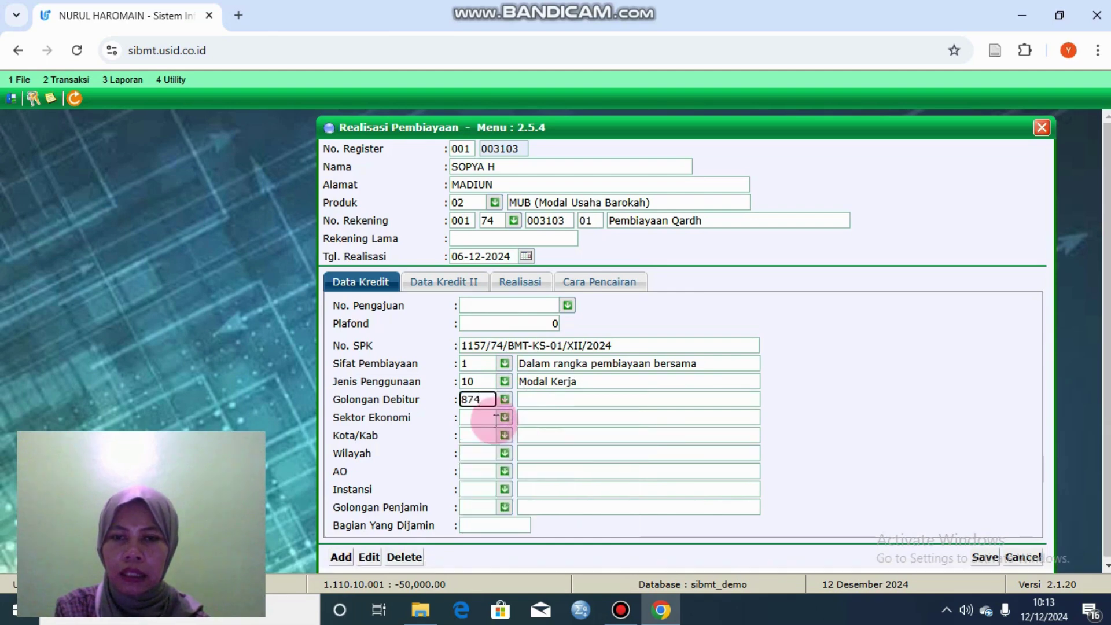
pyautogui.click(504, 418)
pyautogui.doubleClick(562, 535)
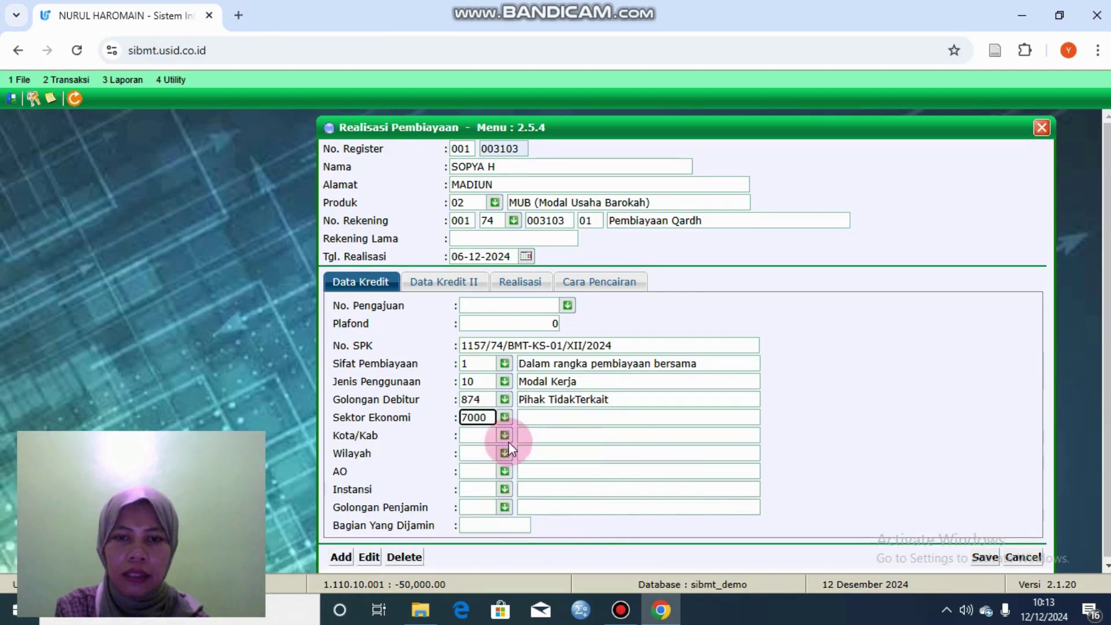
pyautogui.click(505, 435)
pyautogui.press('Escape')
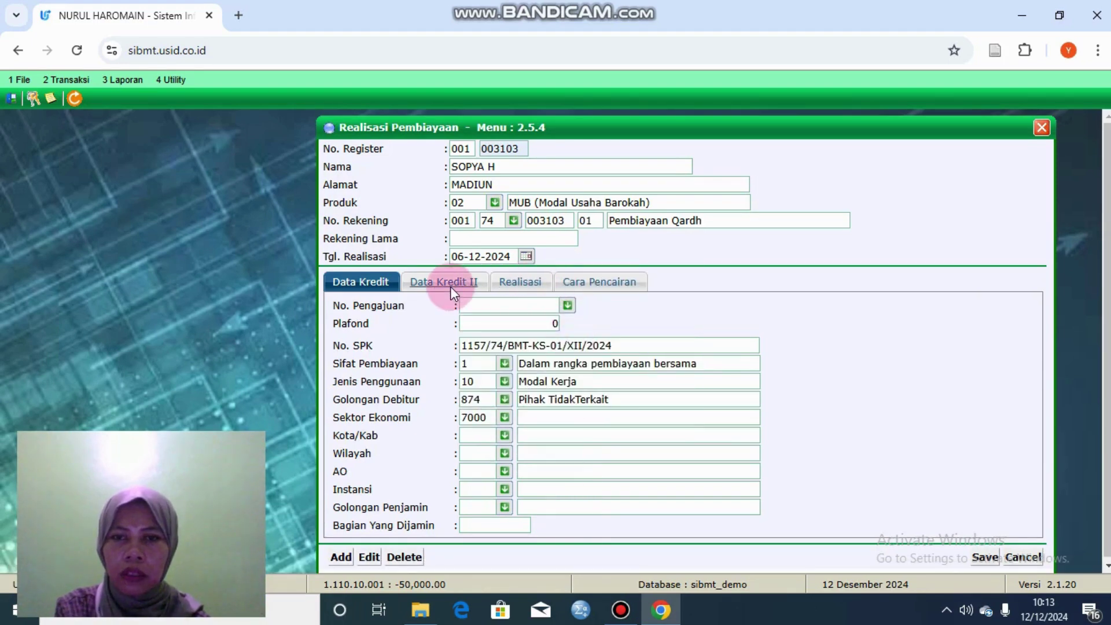
pyautogui.click(450, 286)
# Step: Re-enter BaHas Qord, Lokasi Usaha 03, GolonganPiutang 0002, Tujuan 1 and Sumber Dana Dana Lain
pyautogui.click(505, 305)
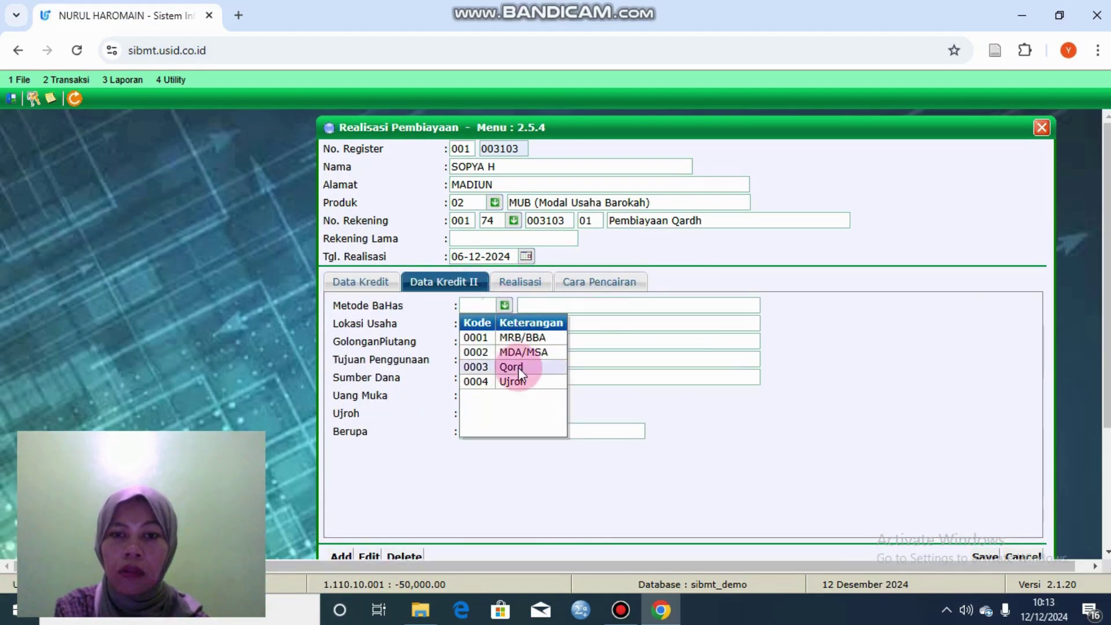
pyautogui.doubleClick(519, 369)
pyautogui.click(504, 322)
pyautogui.doubleClick(515, 380)
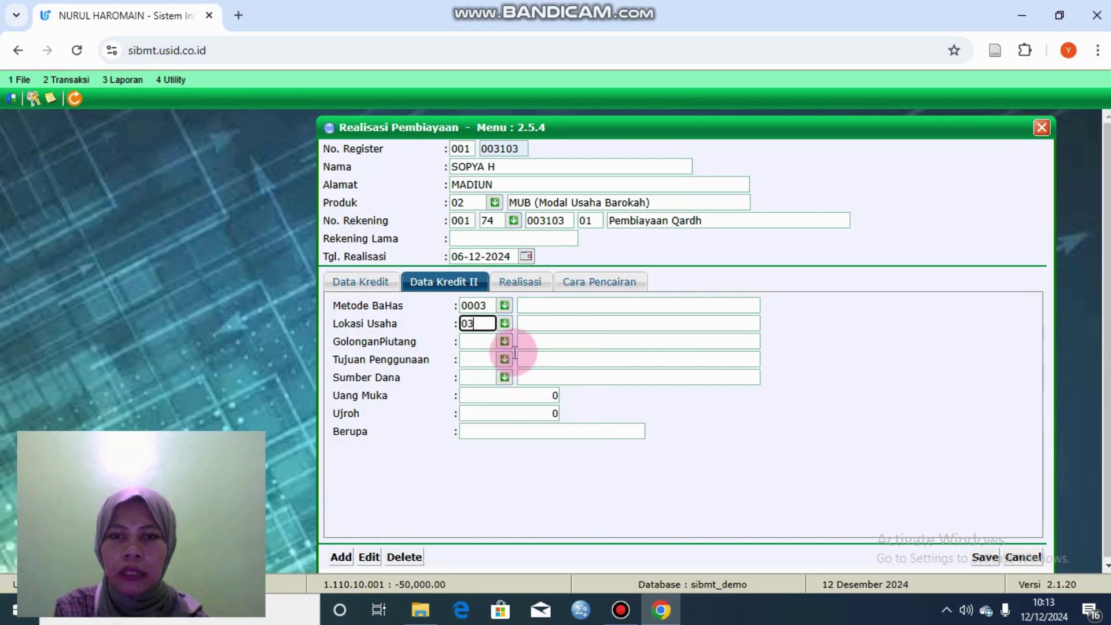
pyautogui.click(505, 341)
pyautogui.doubleClick(523, 382)
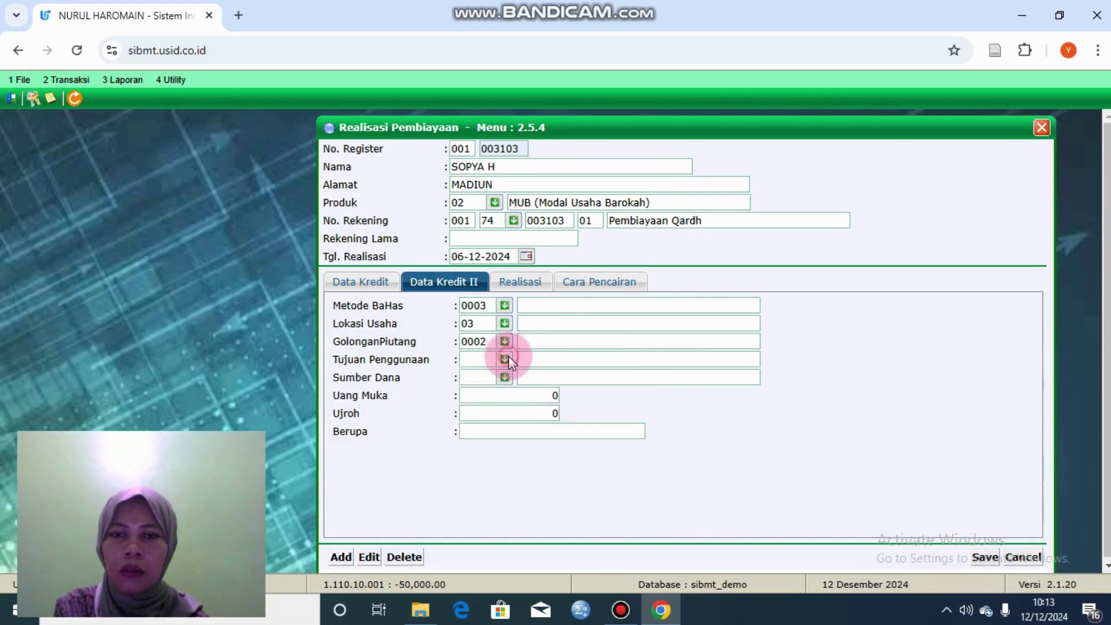
pyautogui.click(504, 359)
pyautogui.doubleClick(530, 390)
pyautogui.click(504, 377)
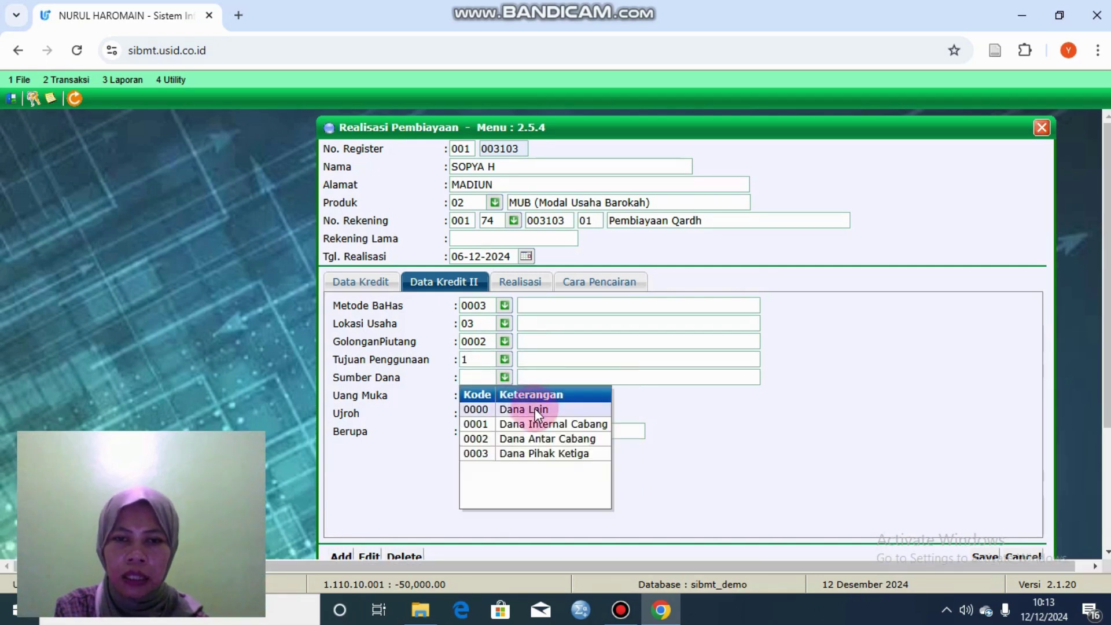
pyautogui.doubleClick(535, 408)
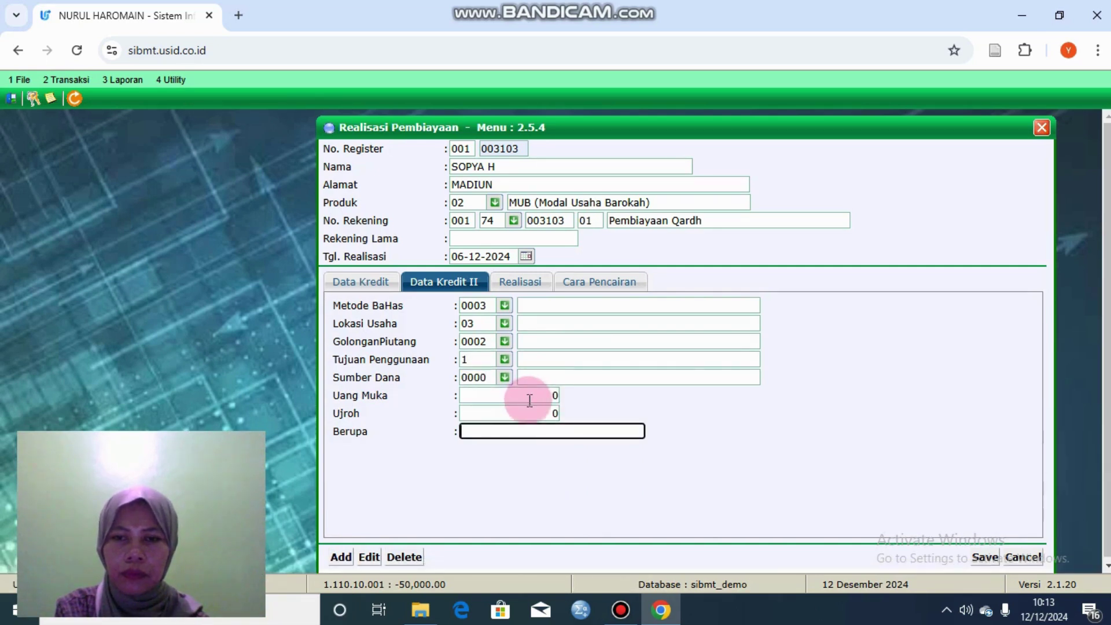
pyautogui.click(529, 399)
# Step: Pay out the financing to Tabungan, entering the customer's savings account number
pyautogui.click(524, 284)
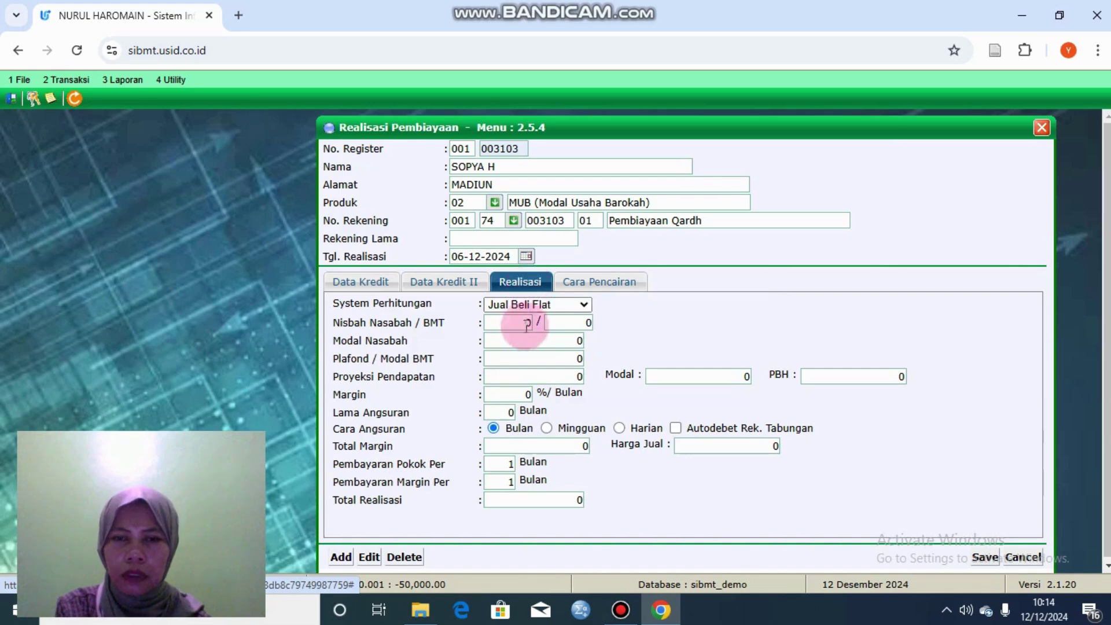
pyautogui.click(584, 282)
pyautogui.click(470, 317)
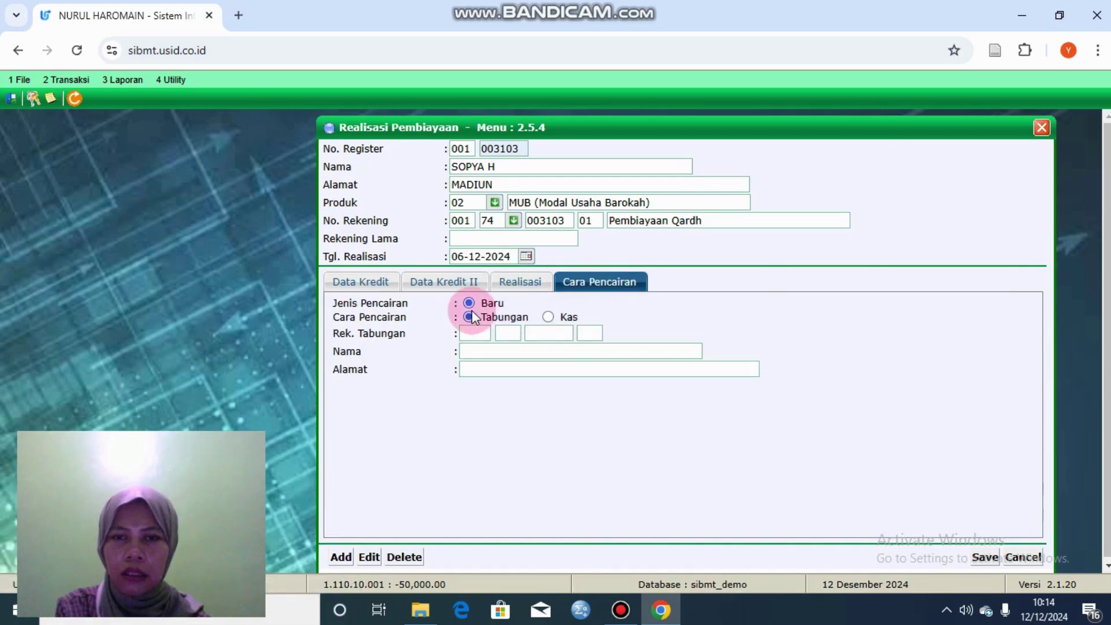
pyautogui.click(493, 335)
pyautogui.write('001')
pyautogui.click(485, 367)
pyautogui.click(498, 329)
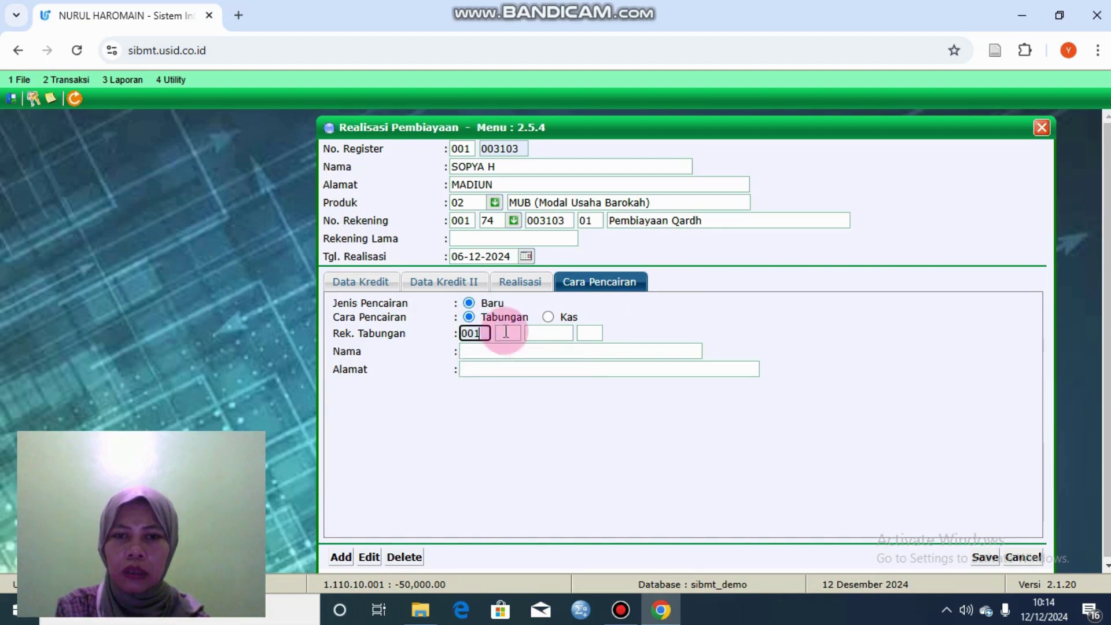
pyautogui.write('11')
pyautogui.click(511, 368)
pyautogui.click(564, 327)
pyautogui.click(565, 365)
pyautogui.click(590, 334)
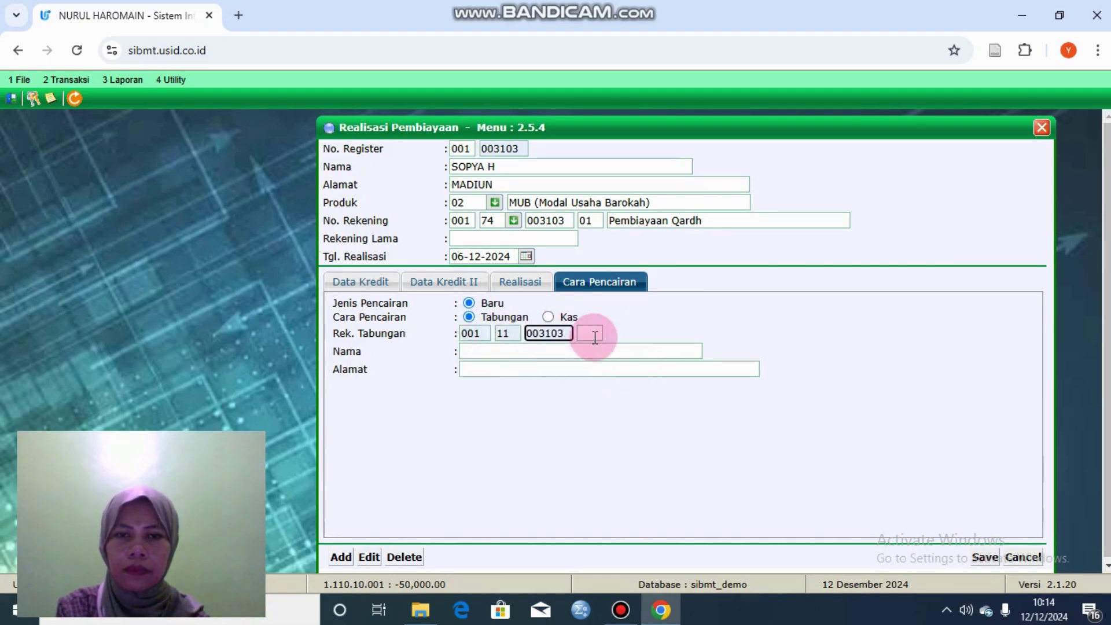
pyautogui.write('01')
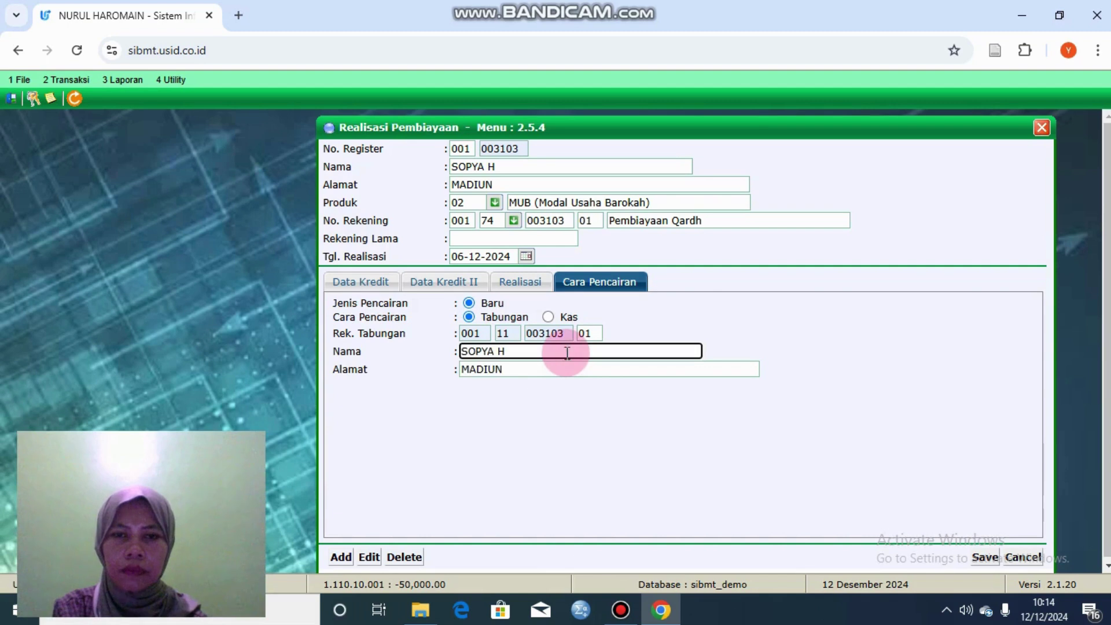
# Step: Try saving the realization and dismiss the list of missing credit fields
pyautogui.click(986, 557)
pyautogui.click(639, 154)
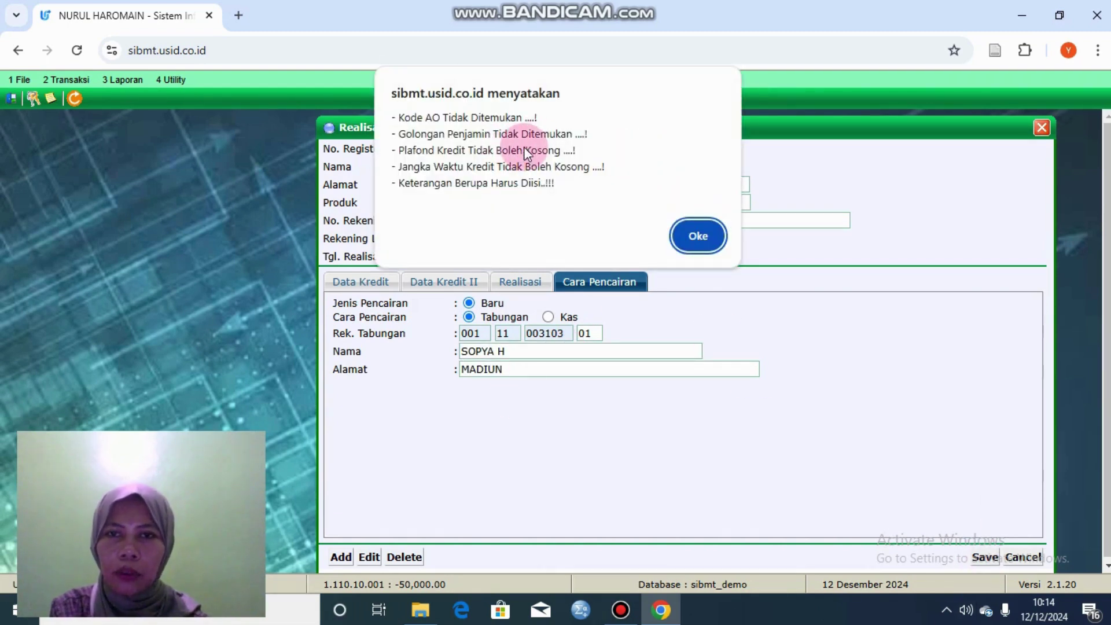
pyautogui.click(694, 232)
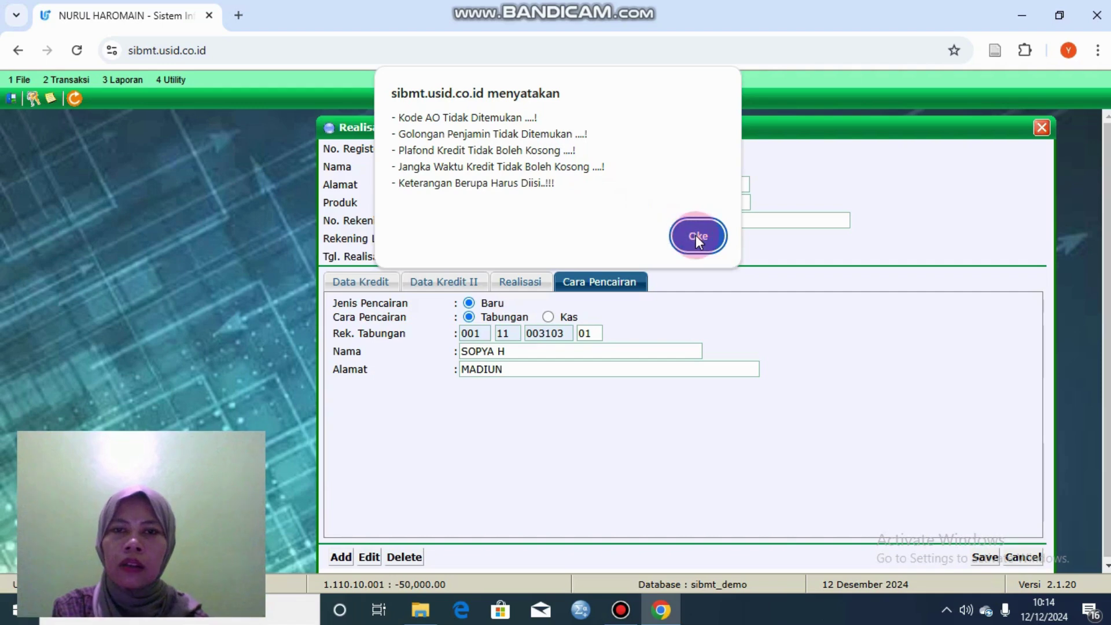
pyautogui.click(384, 283)
pyautogui.click(505, 435)
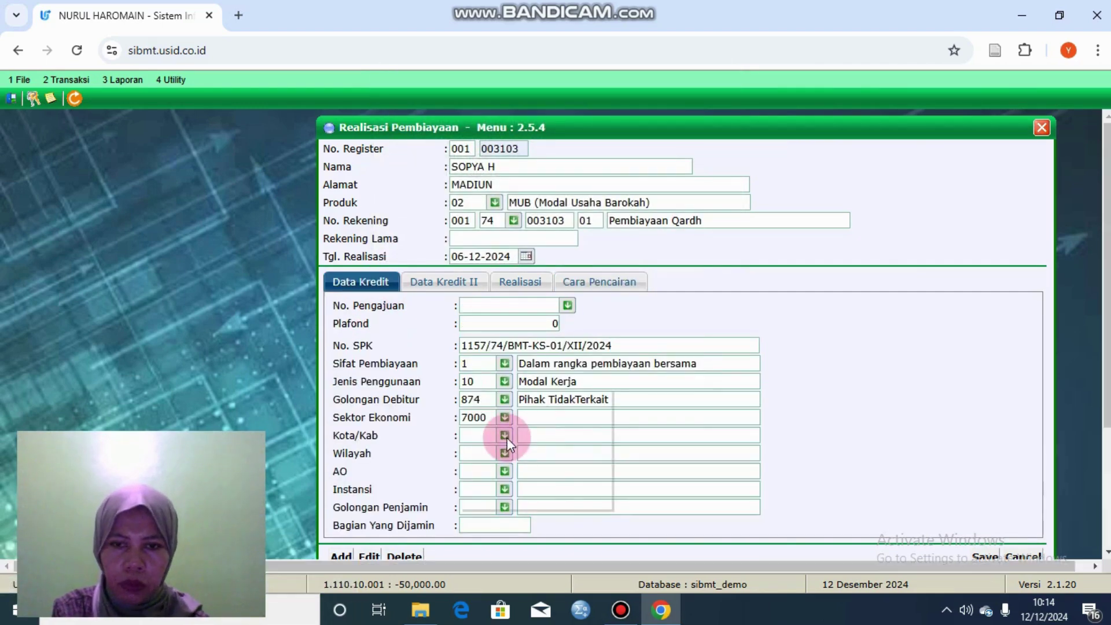
# Step: Set account officer UMUM, institution 003 Swasta and guarantor group 835 lainnya on Data Kredit
pyautogui.click(508, 457)
pyautogui.click(503, 470)
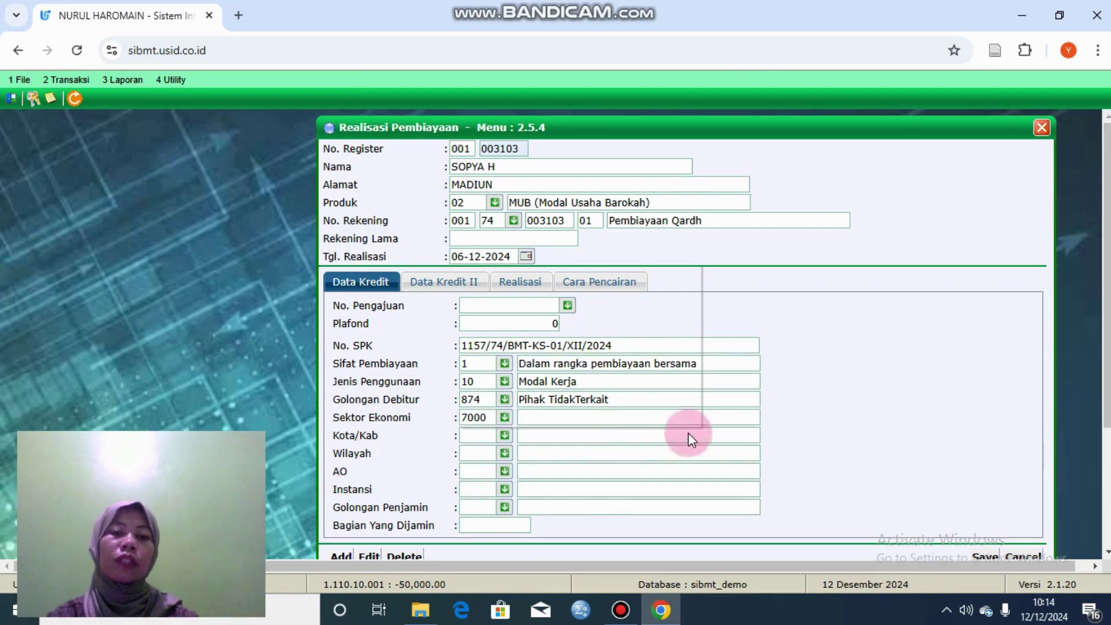
pyautogui.click(559, 484)
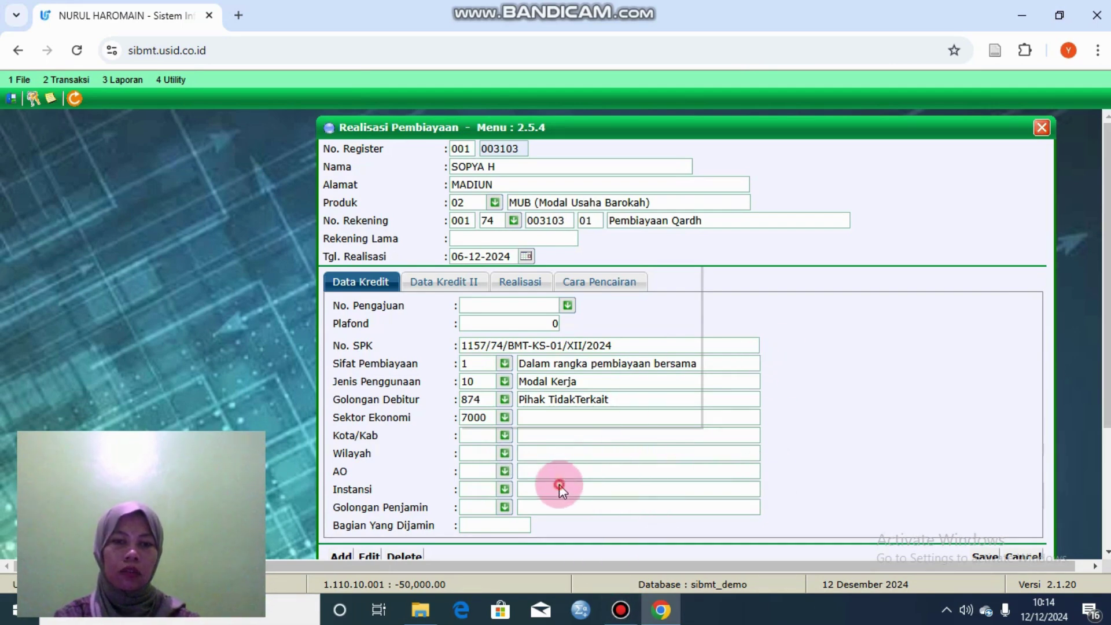
pyautogui.click(505, 474)
pyautogui.click(531, 471)
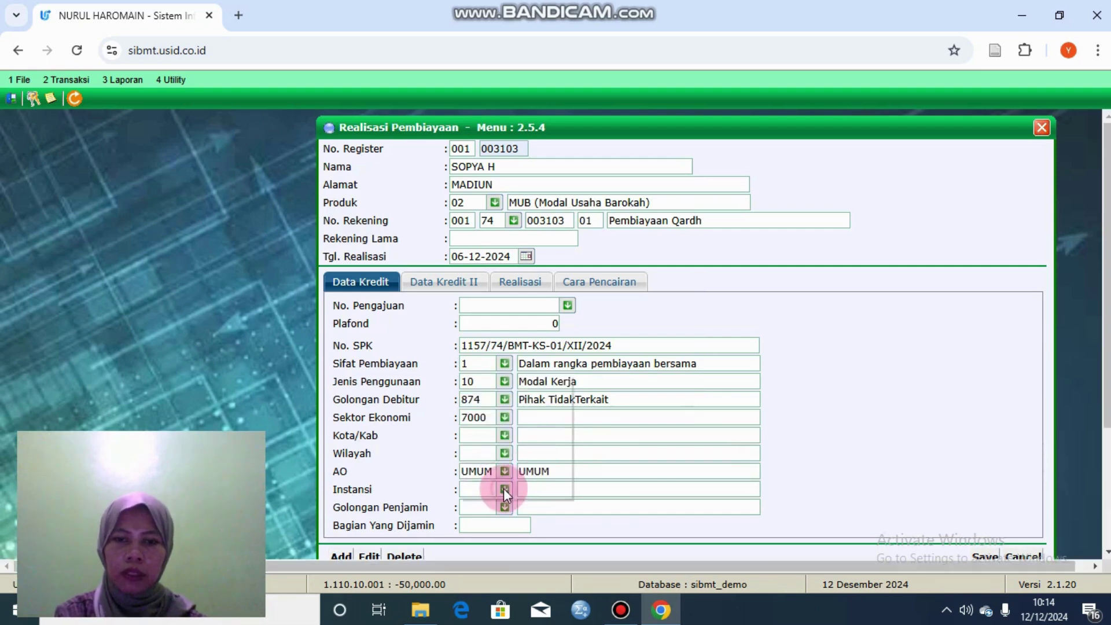
pyautogui.click(505, 489)
pyautogui.click(535, 464)
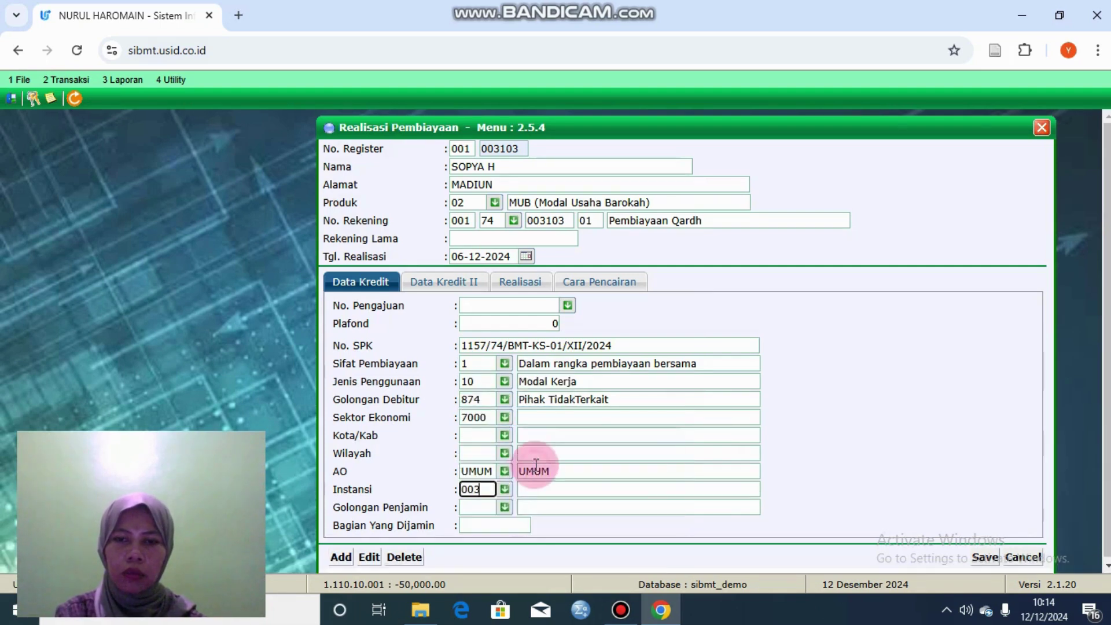
pyautogui.click(505, 509)
pyautogui.click(592, 435)
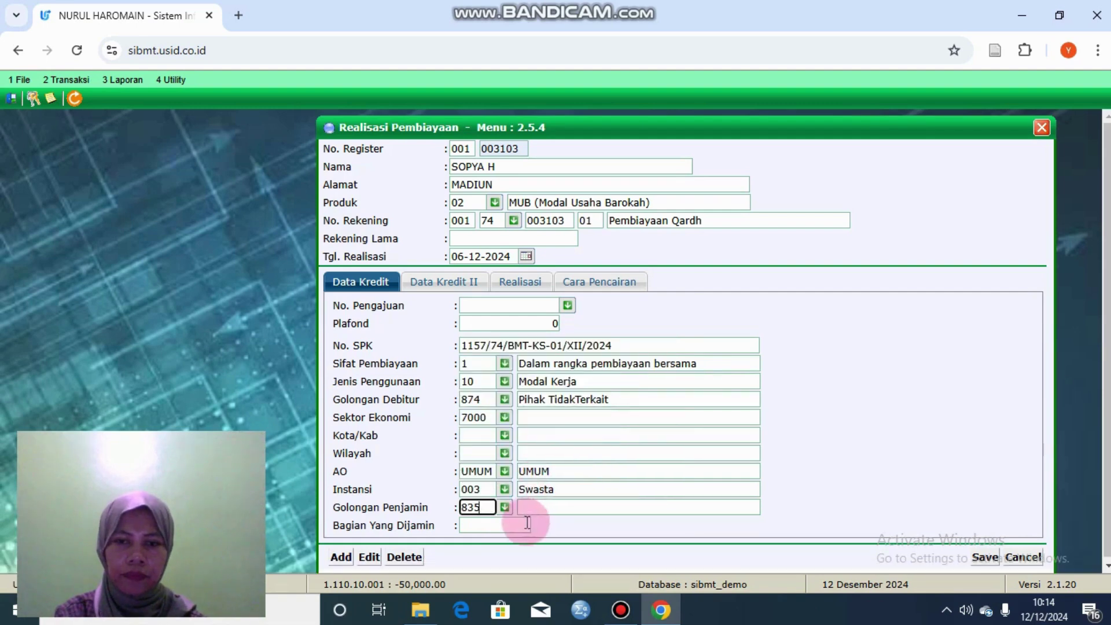
pyautogui.click(624, 440)
# Step: Review the other credit tabs and retry saving; it is rejected for missing plafond, term and Berupa
pyautogui.click(463, 279)
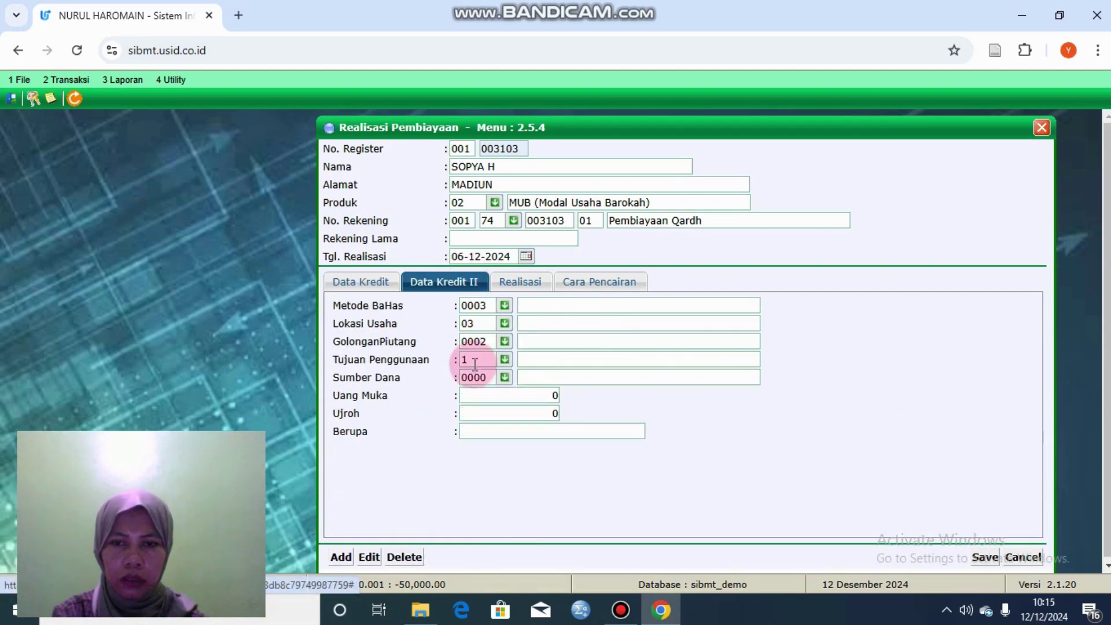
pyautogui.click(528, 278)
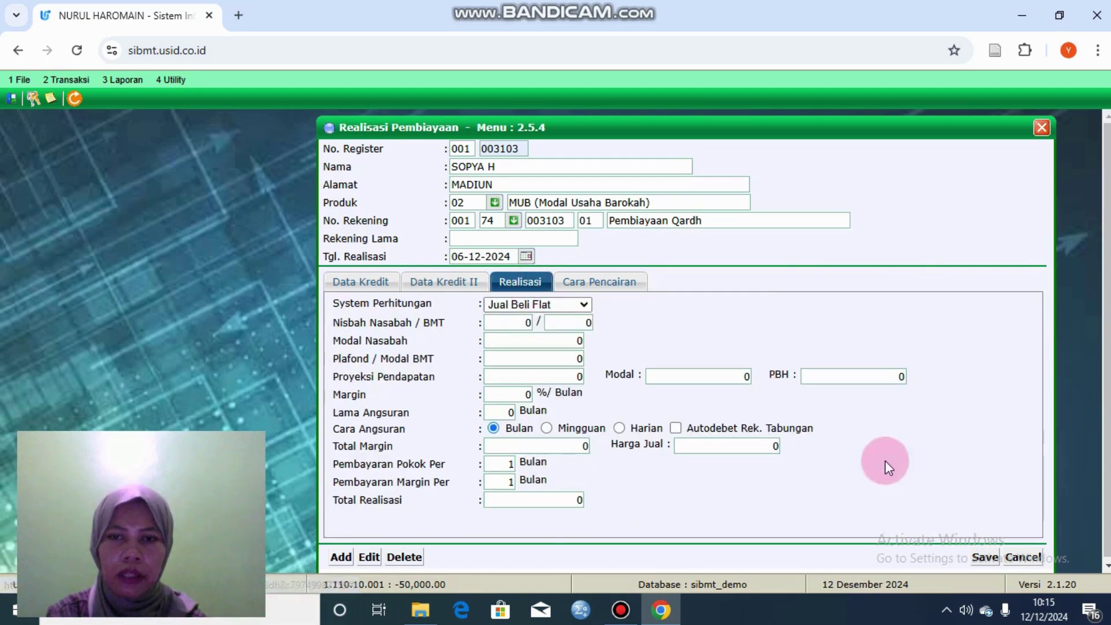
pyautogui.click(988, 557)
pyautogui.click(634, 153)
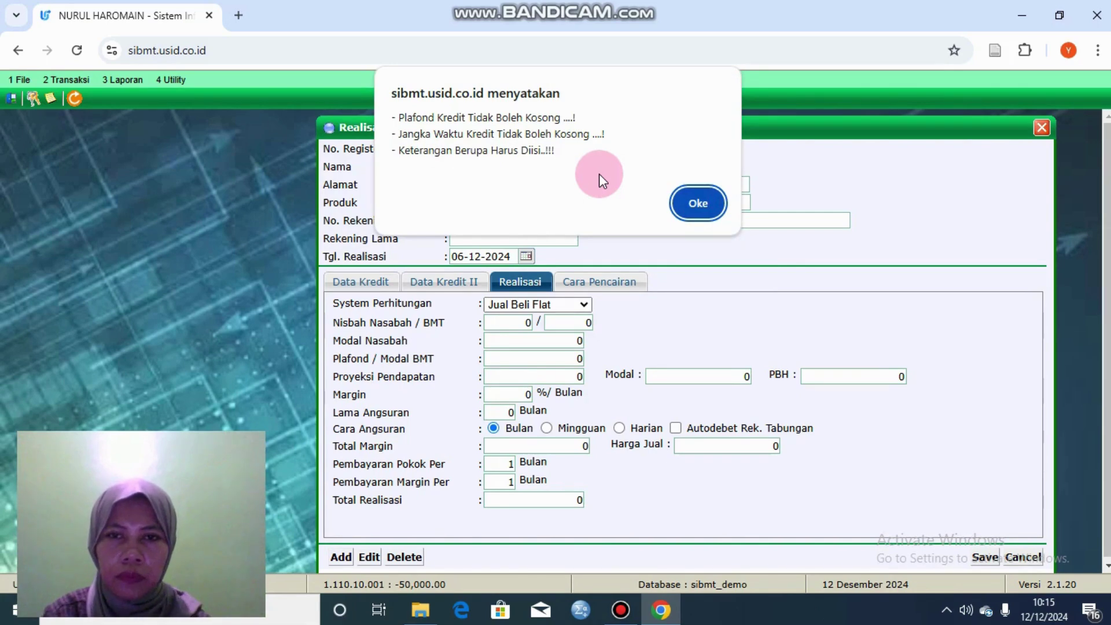
pyautogui.click(689, 203)
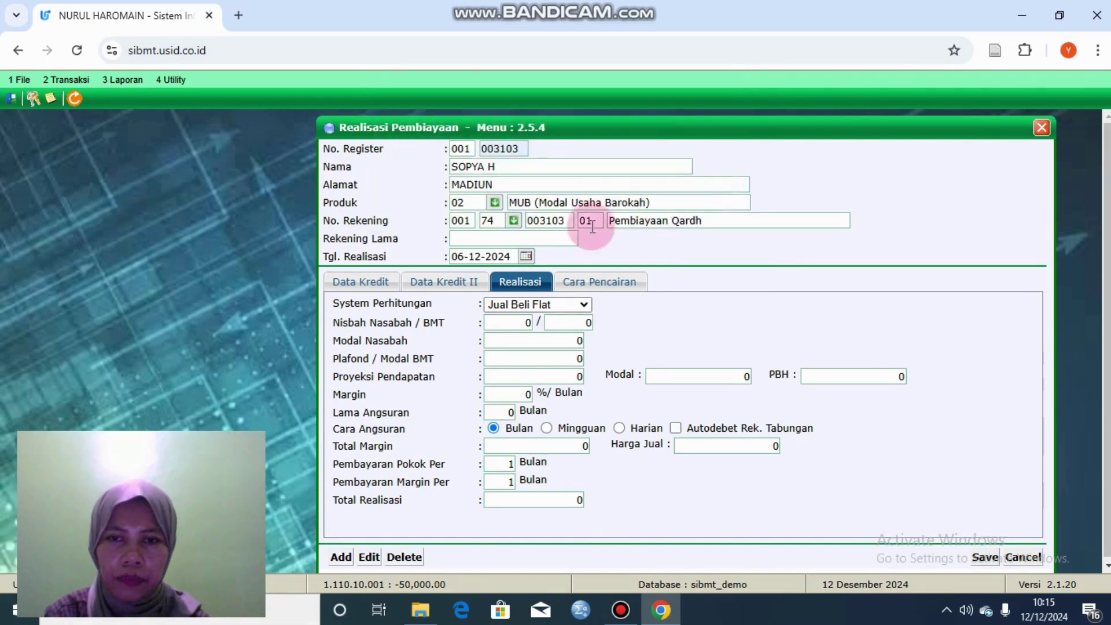
pyautogui.click(372, 284)
pyautogui.click(499, 526)
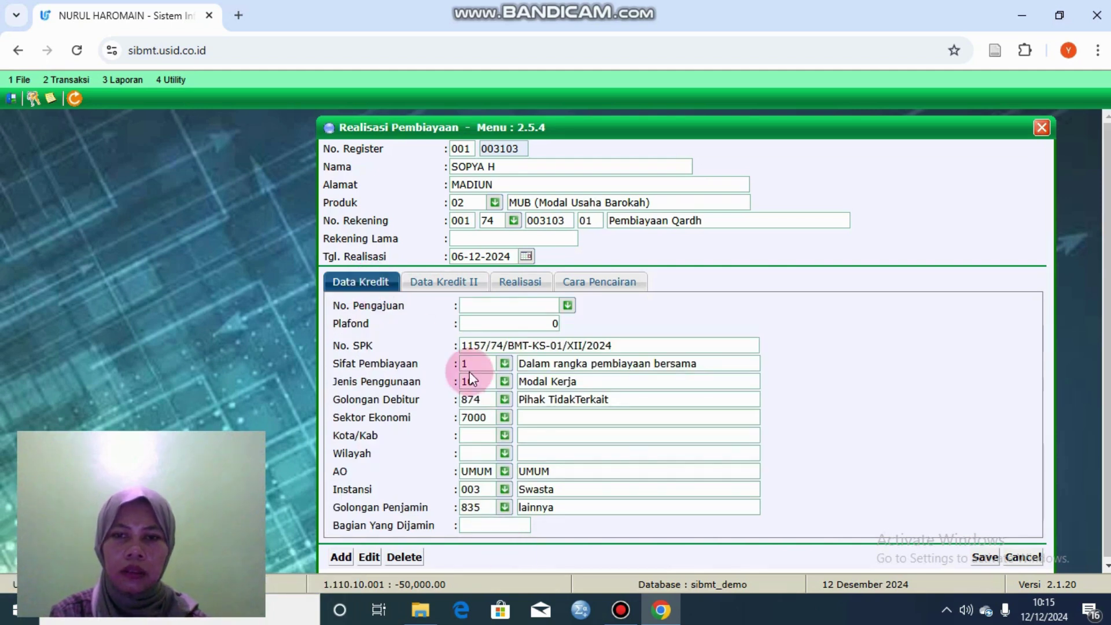
pyautogui.click(568, 305)
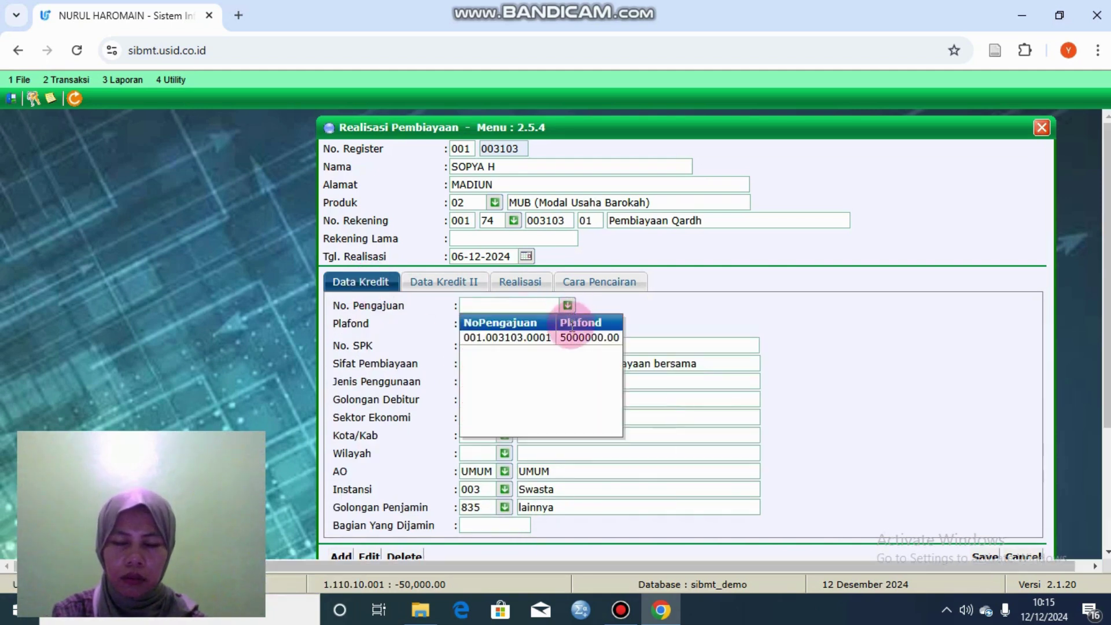
pyautogui.doubleClick(551, 331)
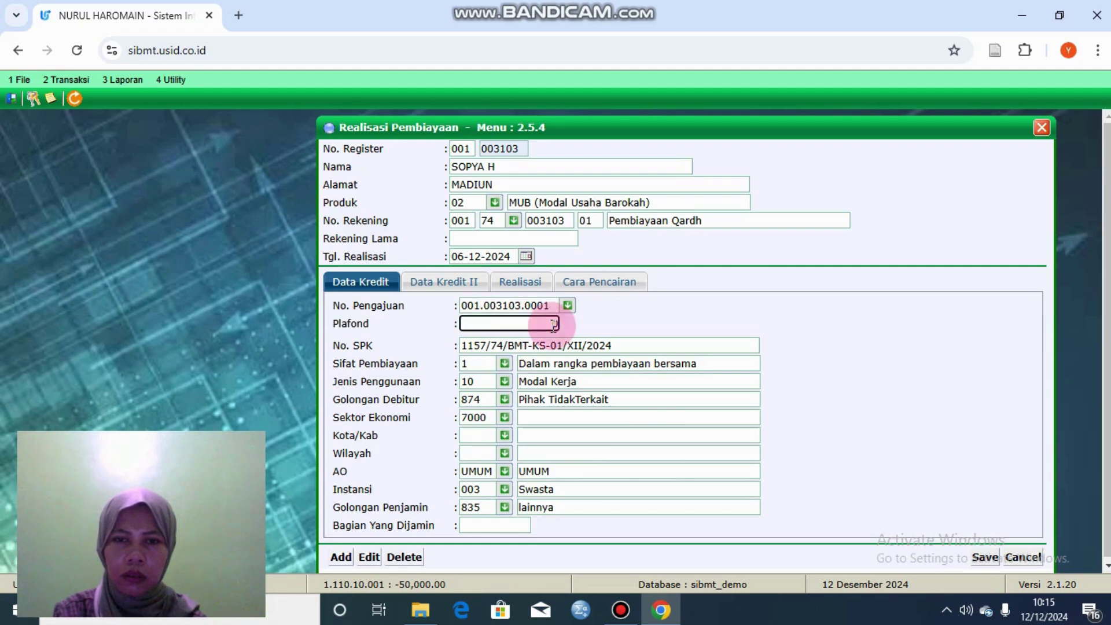
pyautogui.click(984, 559)
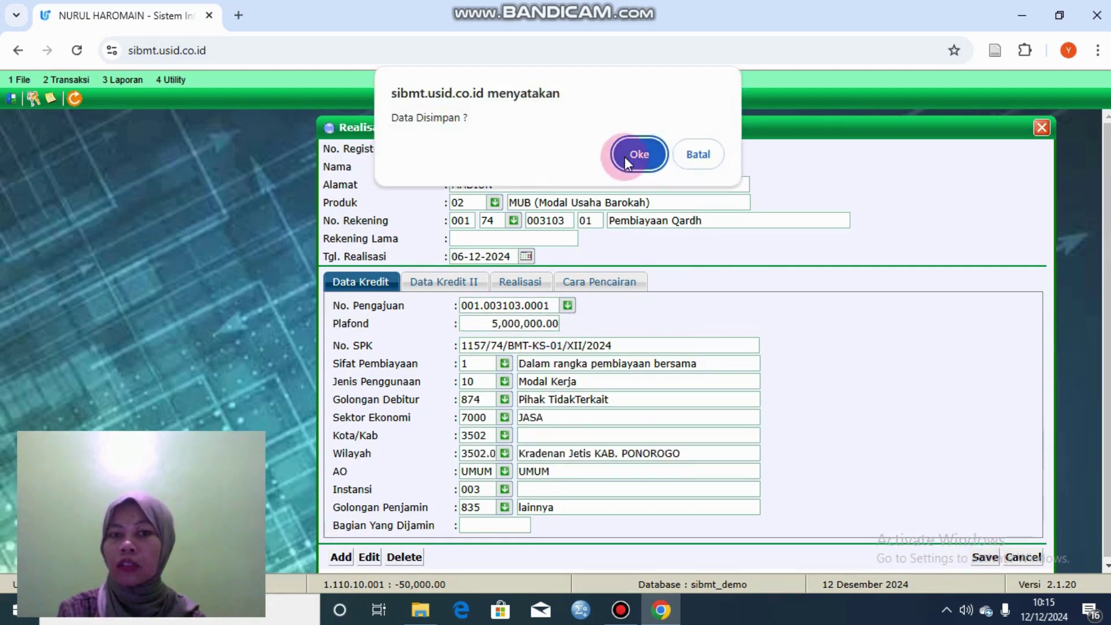
pyautogui.click(625, 155)
pyautogui.click(703, 191)
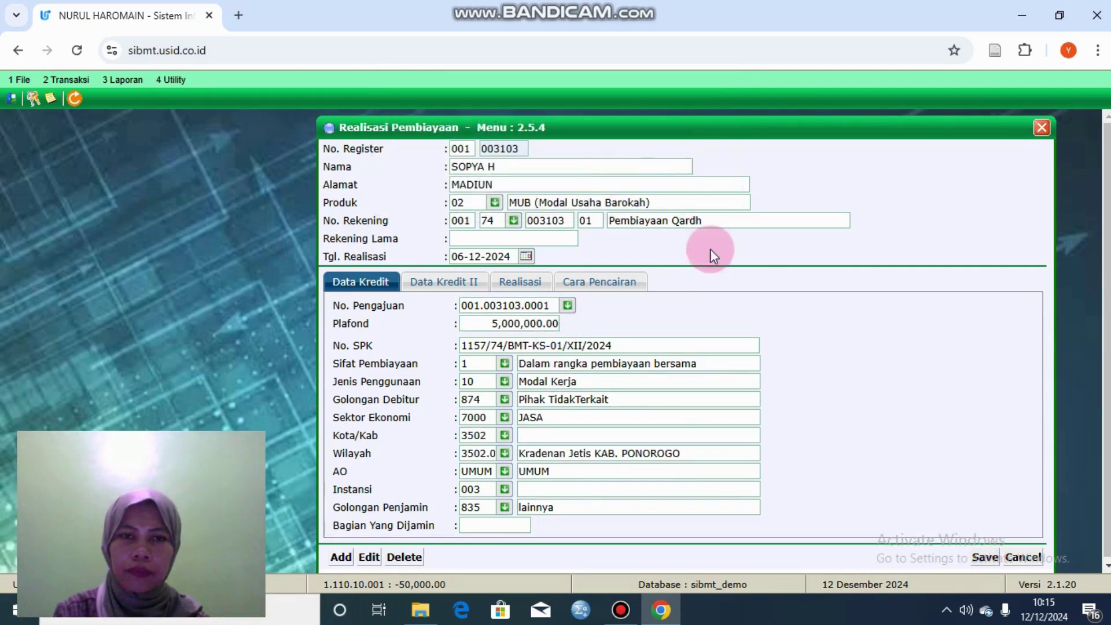
pyautogui.click(984, 558)
pyautogui.click(634, 154)
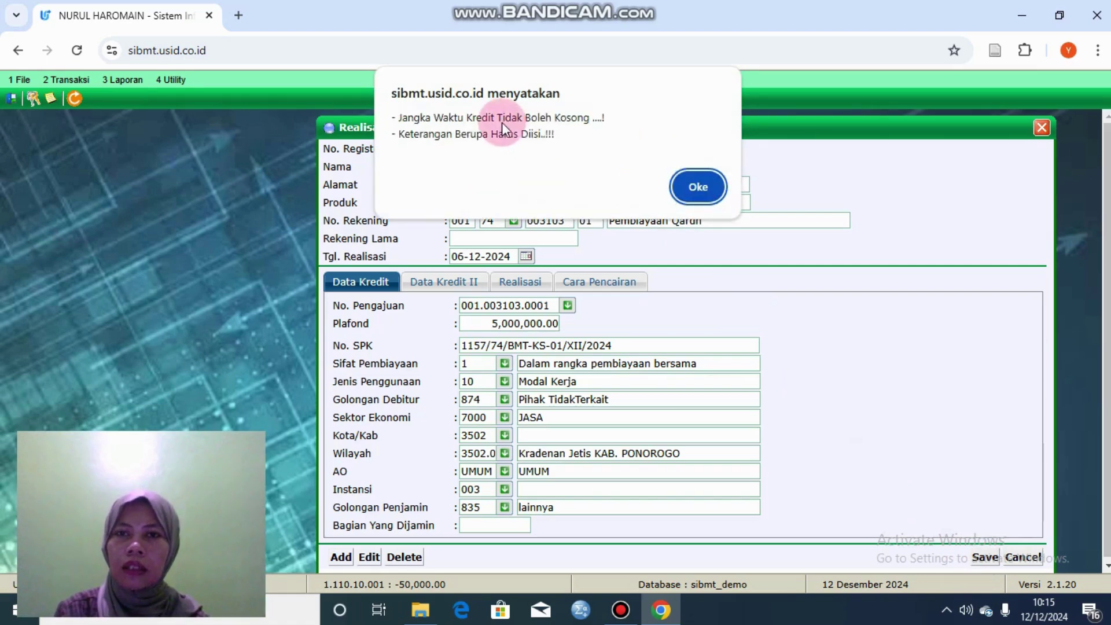
pyautogui.click(698, 186)
# Step: Enter 'tabungan' as the Berupa description on the second credit data page
pyautogui.click(444, 282)
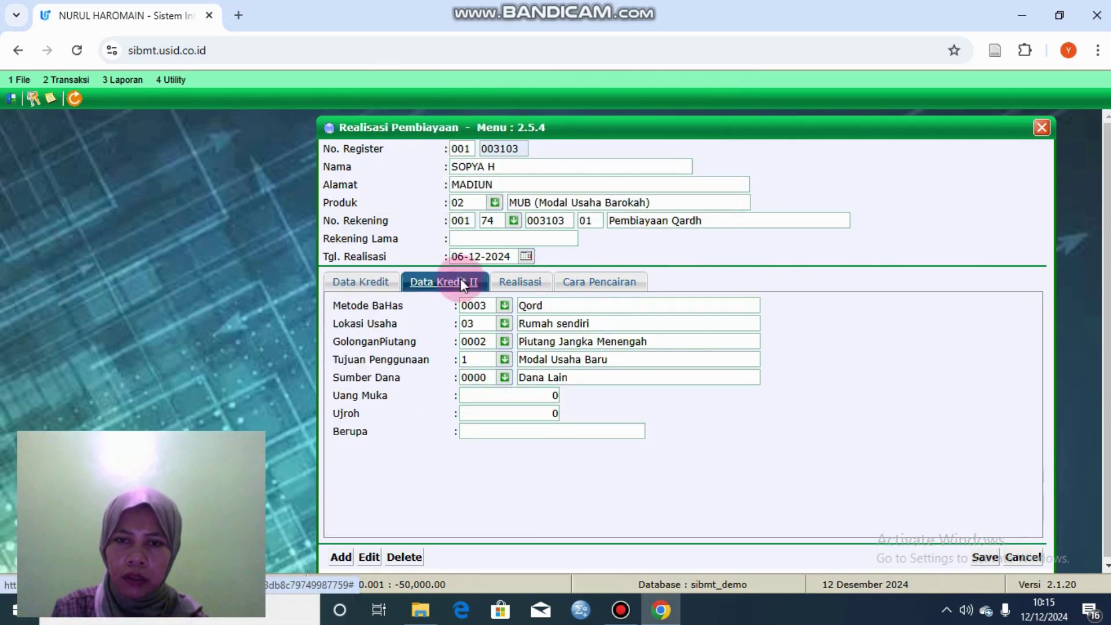
pyautogui.click(600, 281)
pyautogui.click(442, 282)
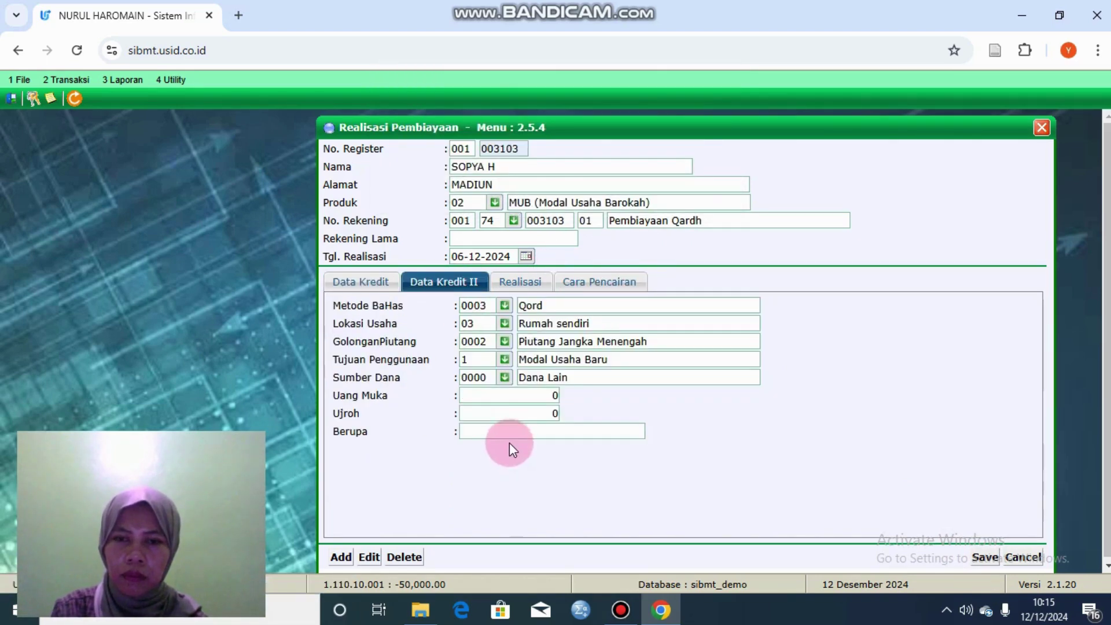
pyautogui.click(508, 430)
pyautogui.write('kendaraa')
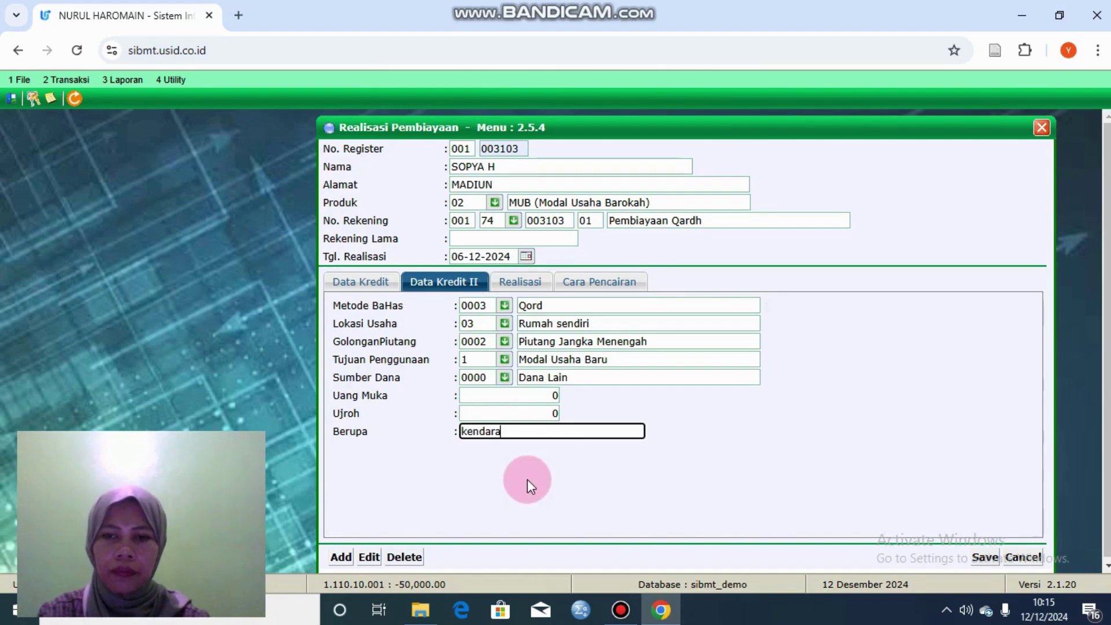
pyautogui.press('BackSpace')
pyautogui.press('BackSpace')
pyautogui.press('BackSpace')
pyautogui.press('BackSpace')
pyautogui.press('BackSpace')
pyautogui.press('BackSpace')
pyautogui.press('BackSpace')
pyautogui.press('BackSpace')
pyautogui.write('tab')
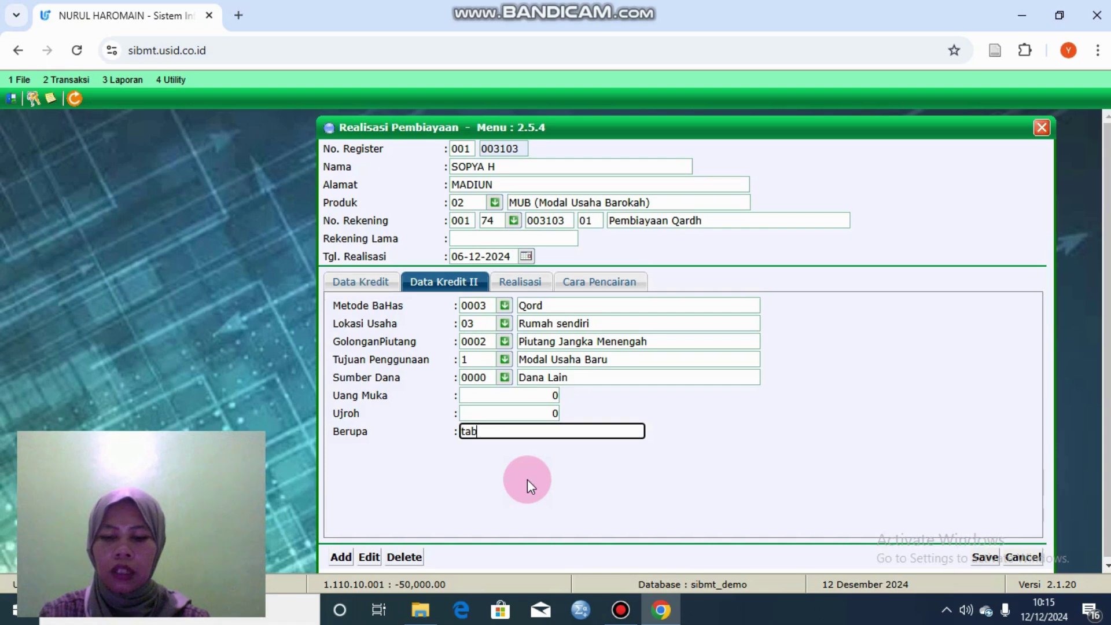
pyautogui.write('ungan')
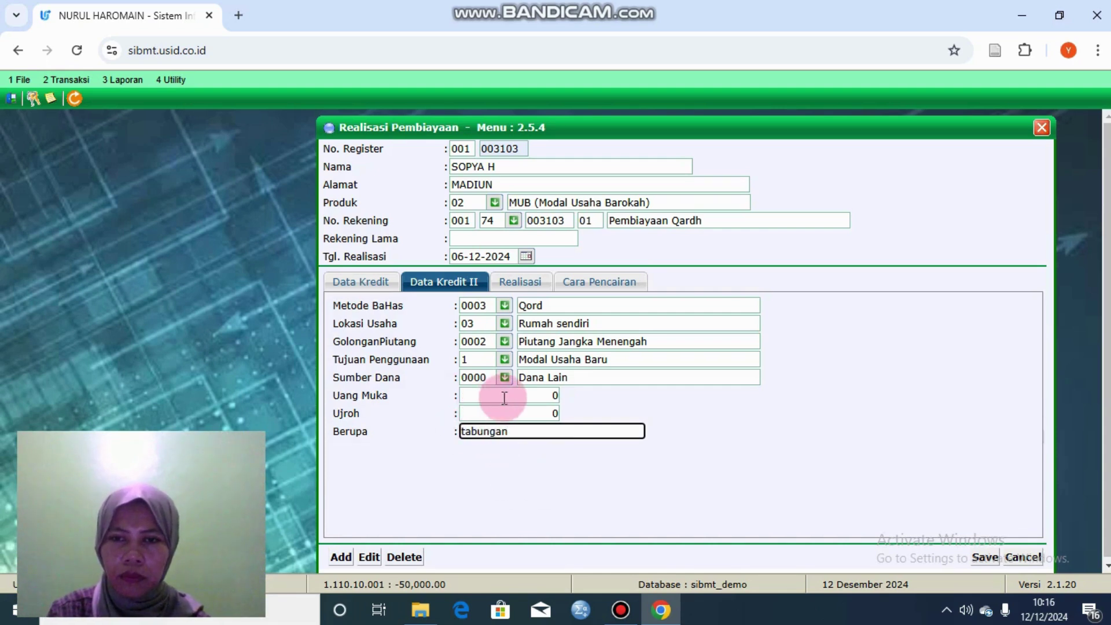
# Step: Review the realization tabs and save again, which fails only for the empty credit term
pyautogui.click(522, 285)
pyautogui.click(576, 282)
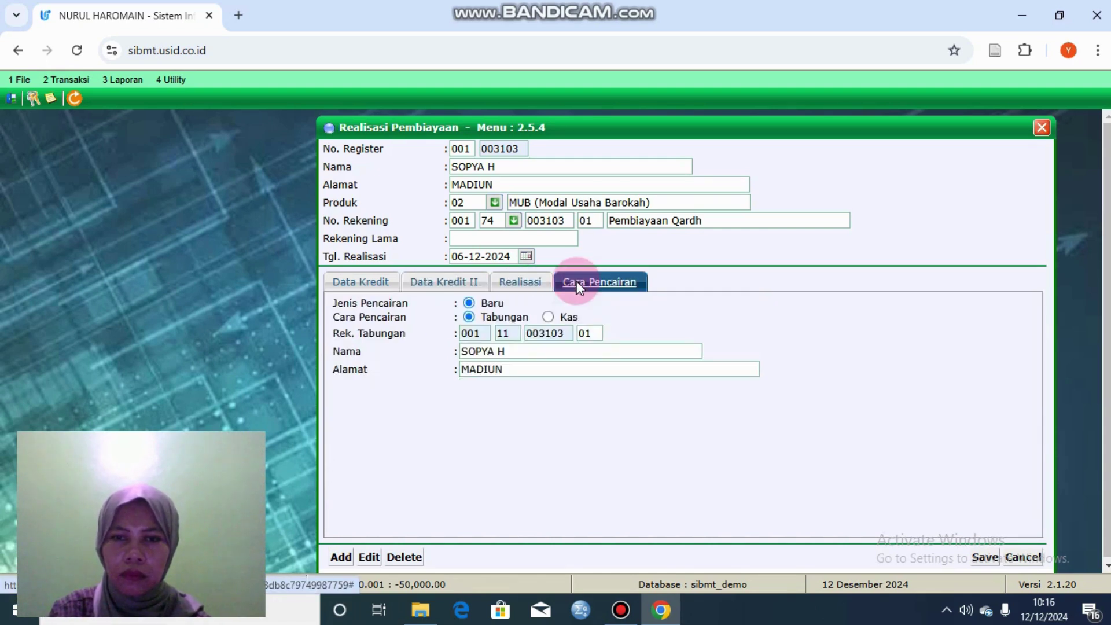
pyautogui.click(466, 276)
pyautogui.click(367, 281)
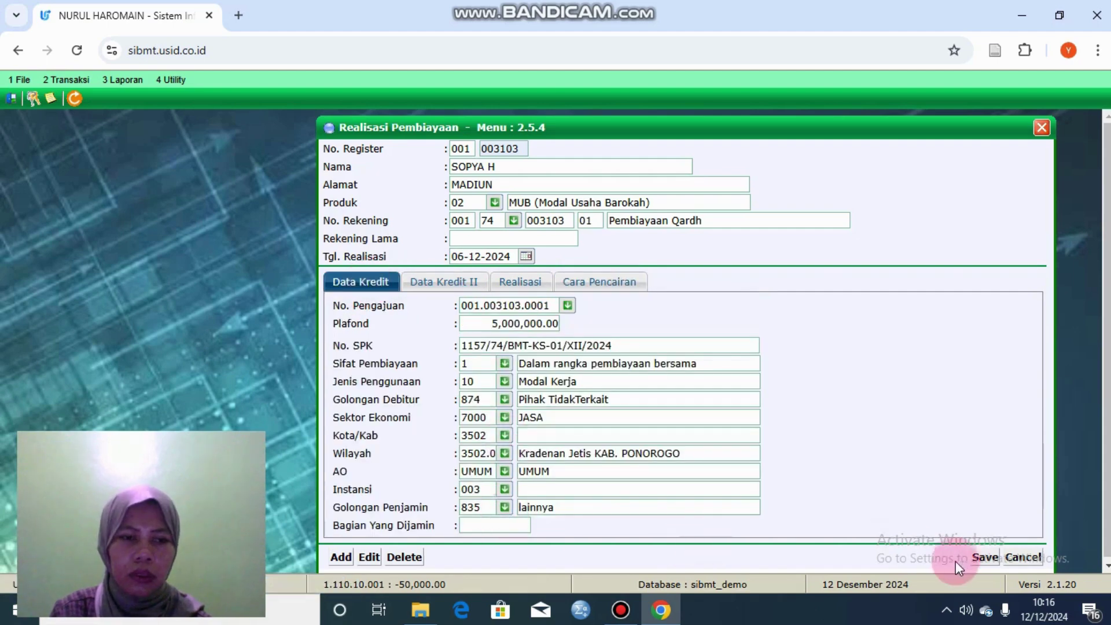
pyautogui.click(986, 558)
pyautogui.click(640, 165)
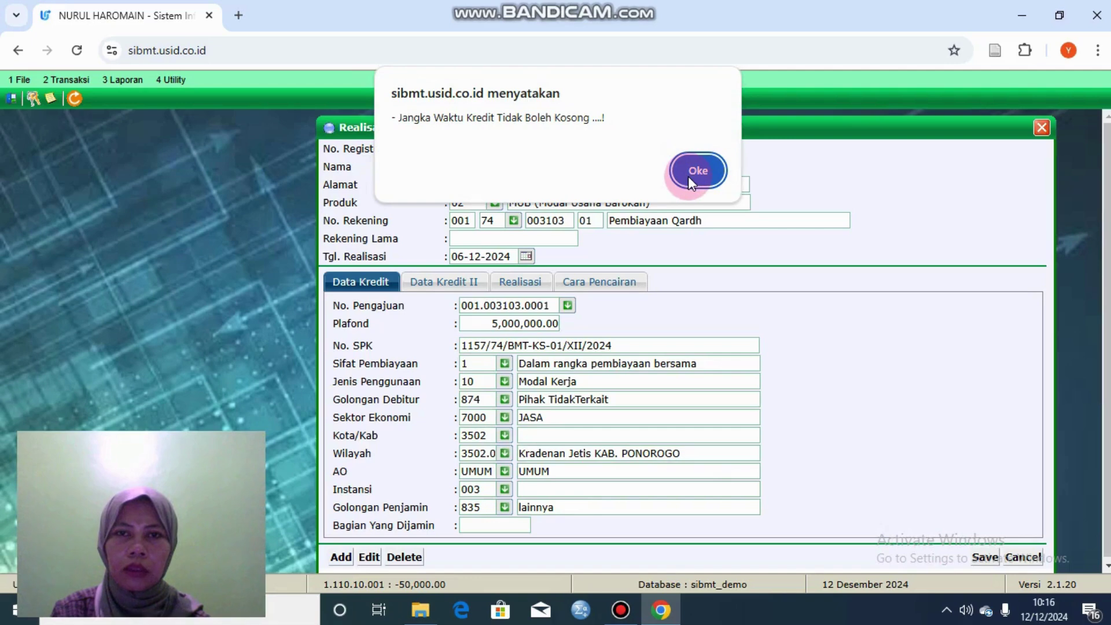
pyautogui.click(692, 173)
# Step: Enter 24 in Lama Angsuran on the Realisasi page, save with Oke, and close the form
pyautogui.click(463, 283)
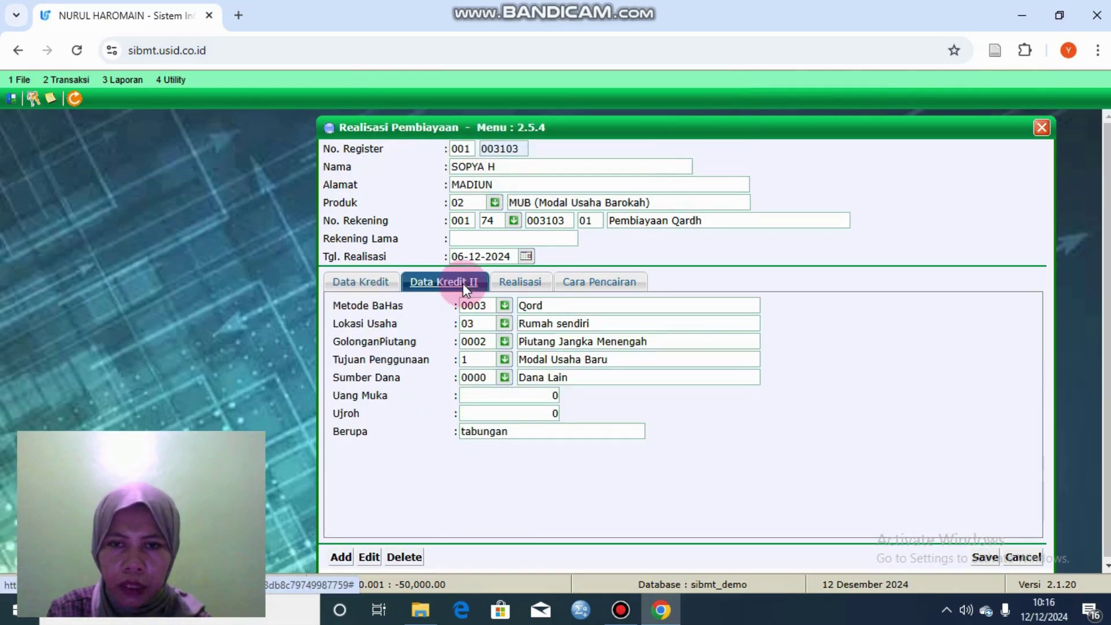
pyautogui.click(524, 280)
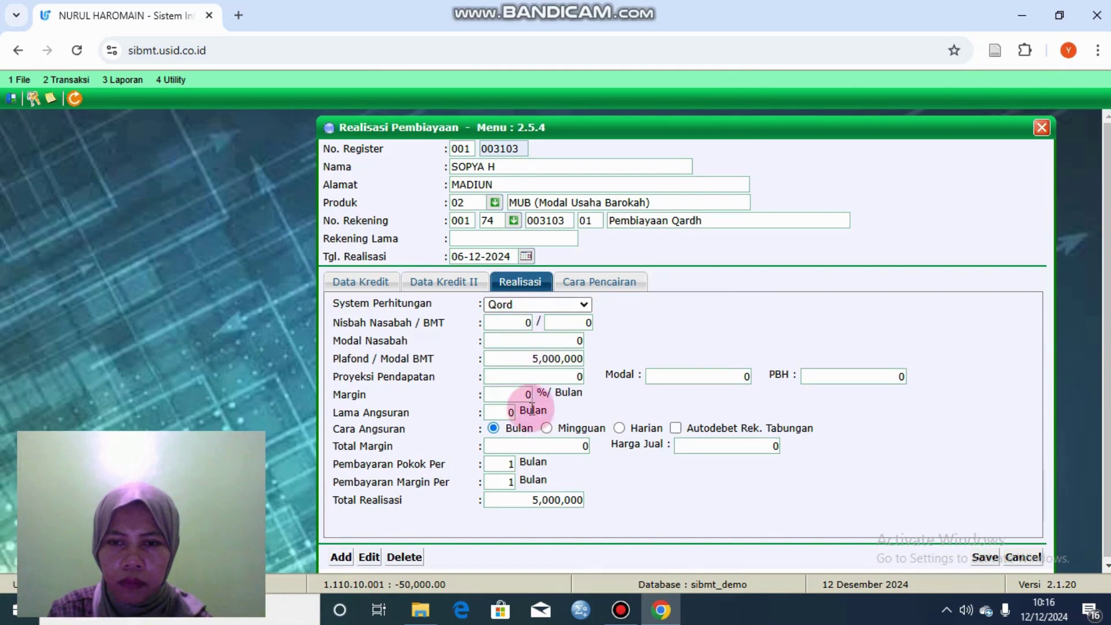
pyautogui.click(513, 412)
pyautogui.press('BackSpace')
pyautogui.write('24')
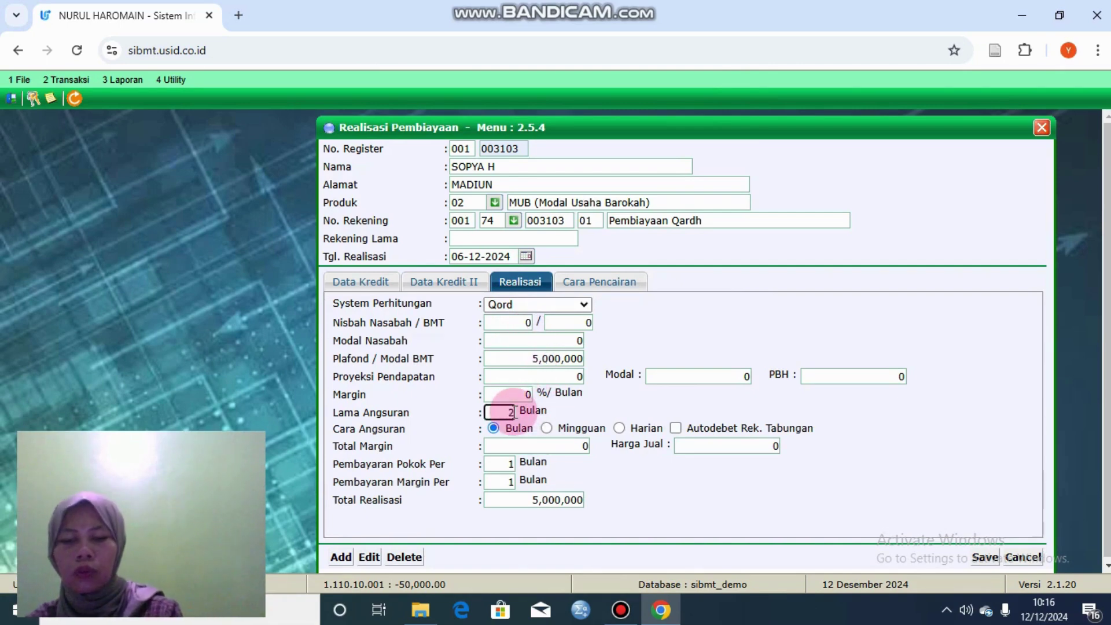
pyautogui.click(987, 556)
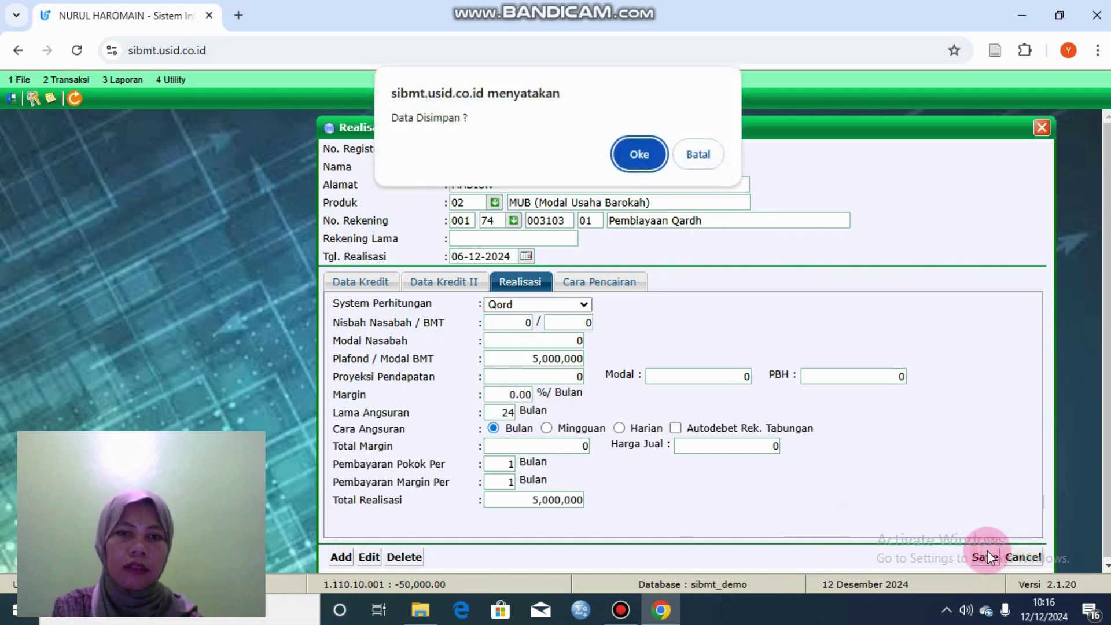
pyautogui.click(636, 155)
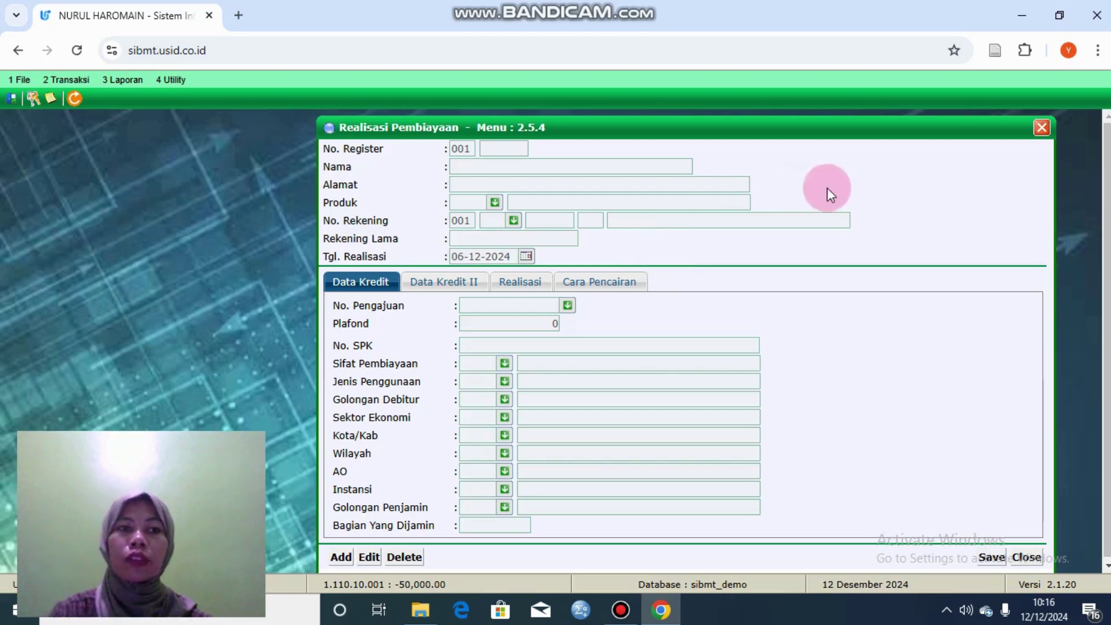
pyautogui.click(1042, 128)
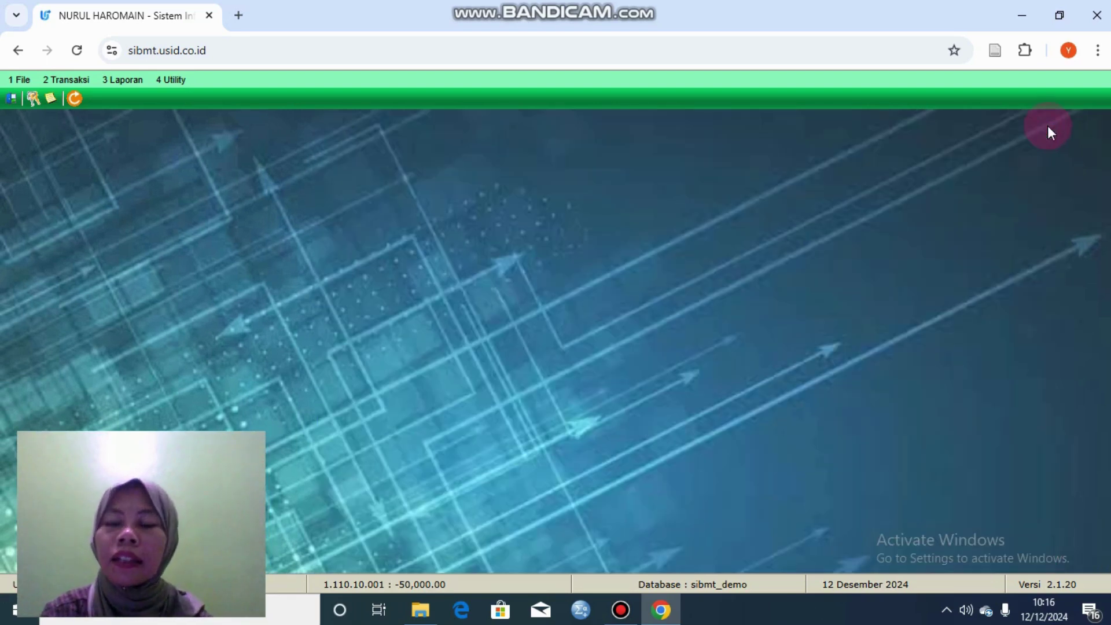
# Step: Open the 2.1 Teller transaction form and set Rek. Lama to Pemb
pyautogui.click(75, 85)
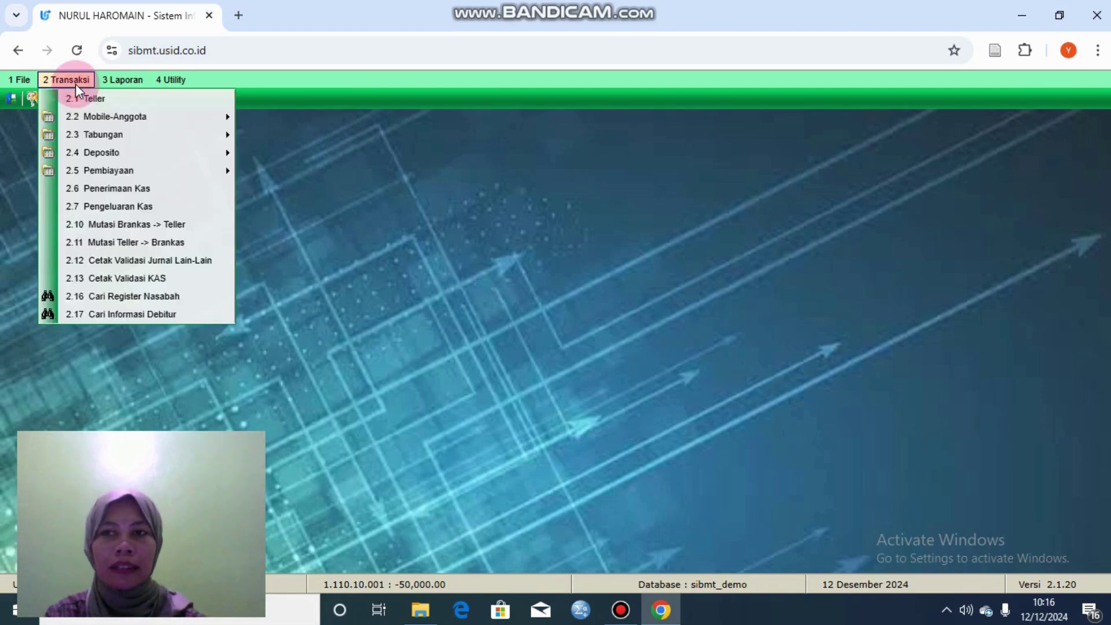
pyautogui.click(107, 93)
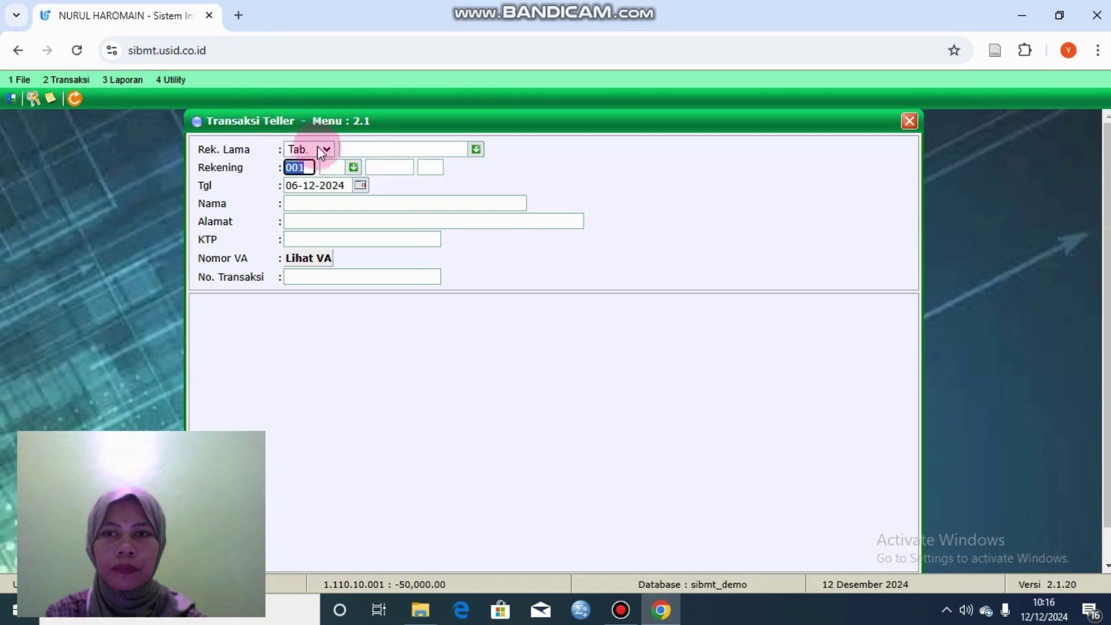
pyautogui.click(324, 149)
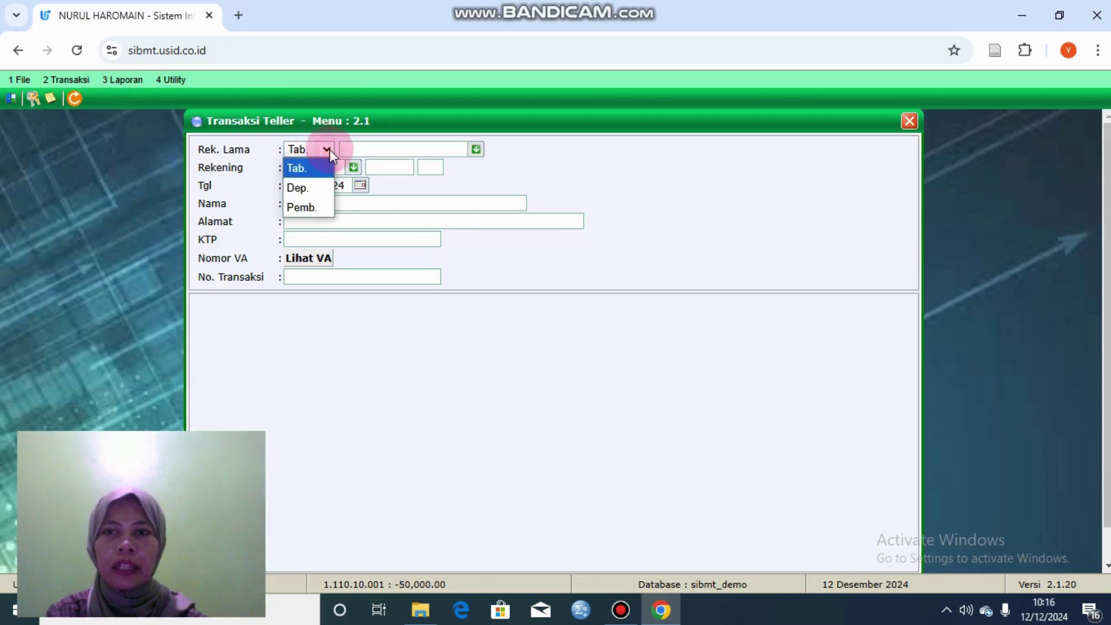
pyautogui.click(291, 213)
pyautogui.click(373, 150)
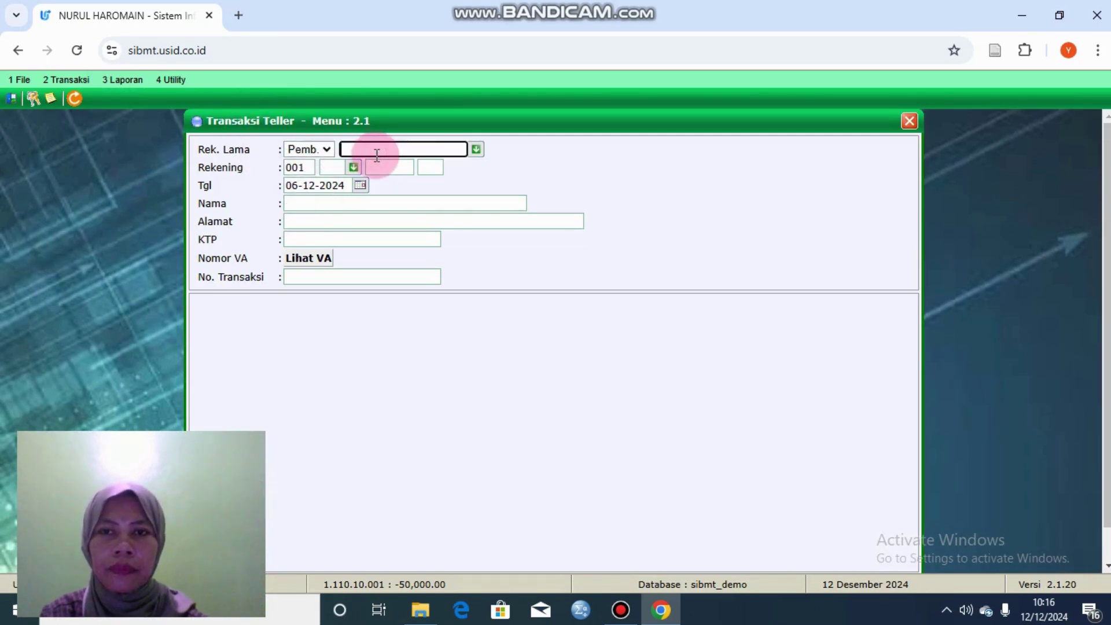
# Step: Fill the Rekening parts with product code 74 and suggested numbers, then dismiss the account-not-found alert
pyautogui.click(343, 168)
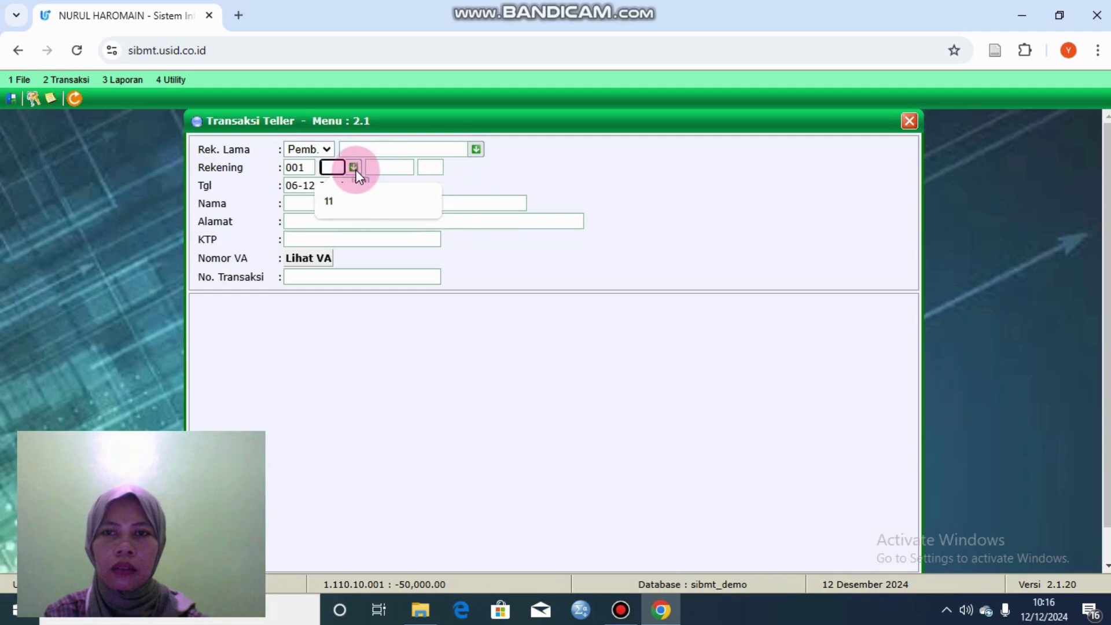
pyautogui.click(354, 168)
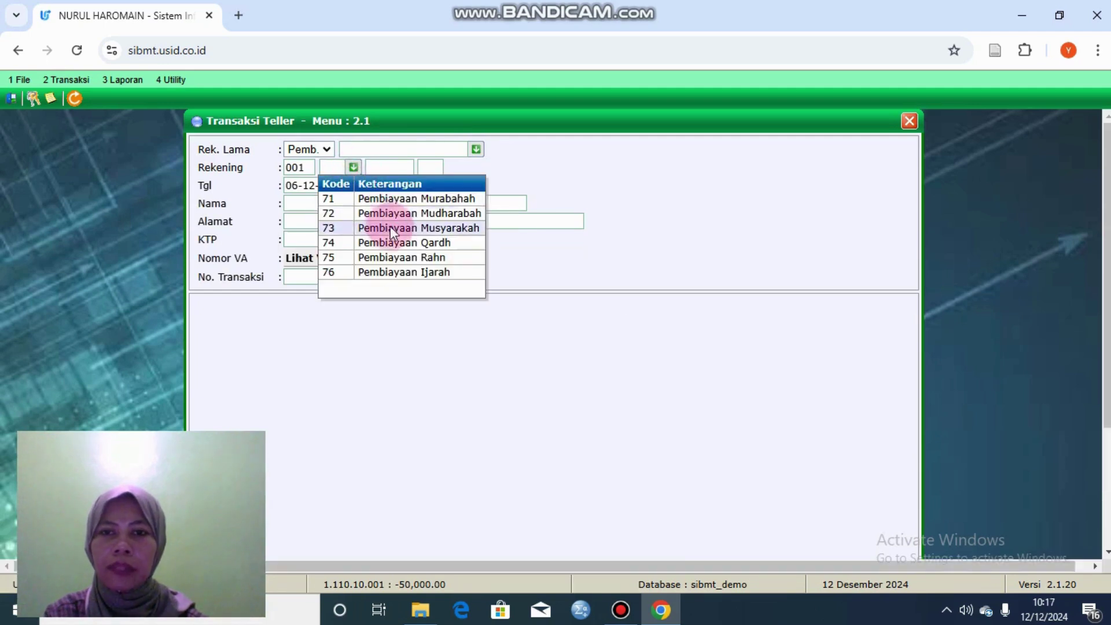
pyautogui.rightClick(398, 241)
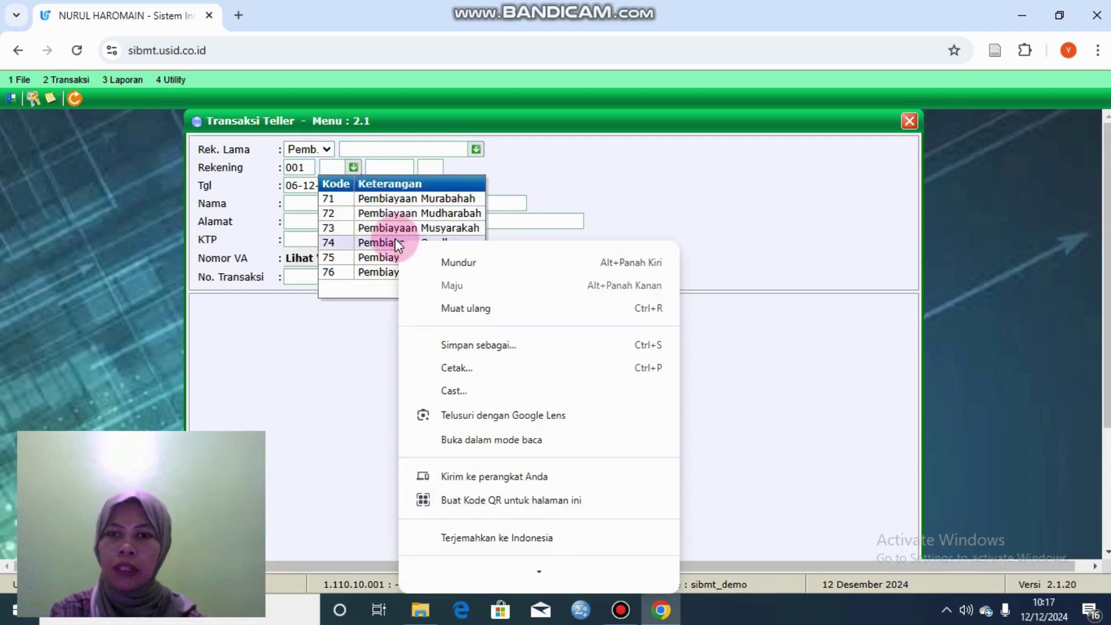
pyautogui.click(398, 243)
pyautogui.click(380, 169)
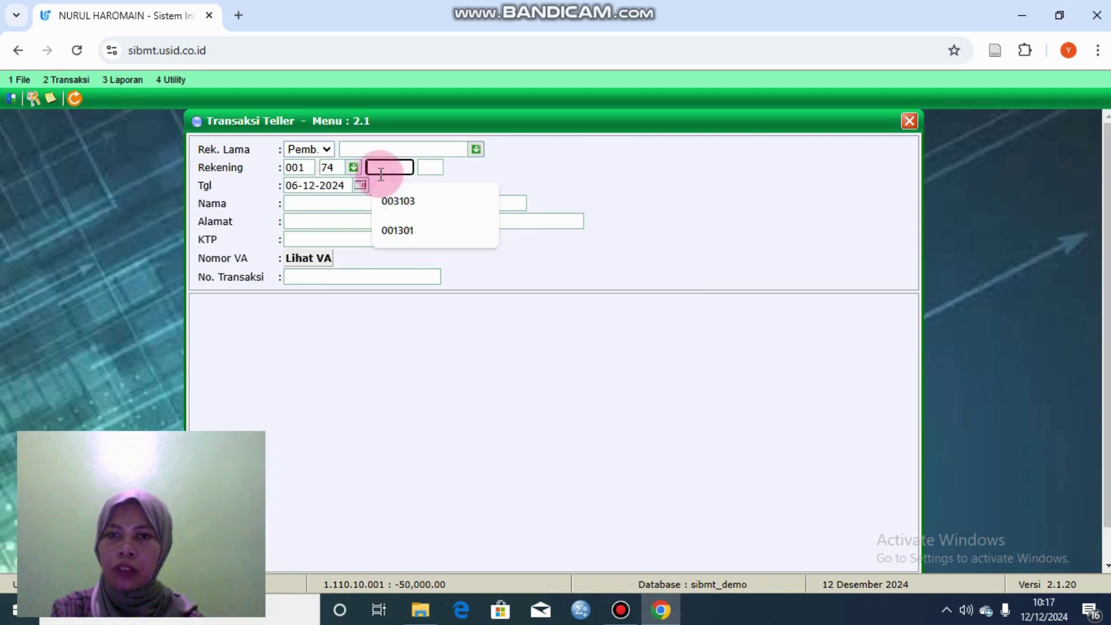
pyautogui.click(405, 209)
pyautogui.click(424, 167)
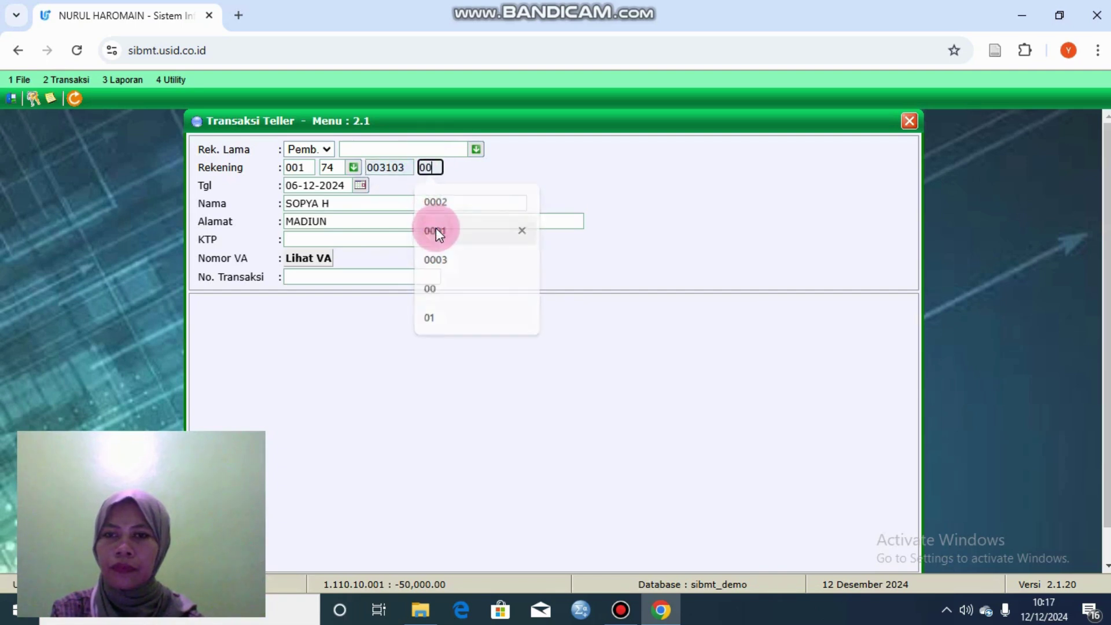
pyautogui.click(377, 224)
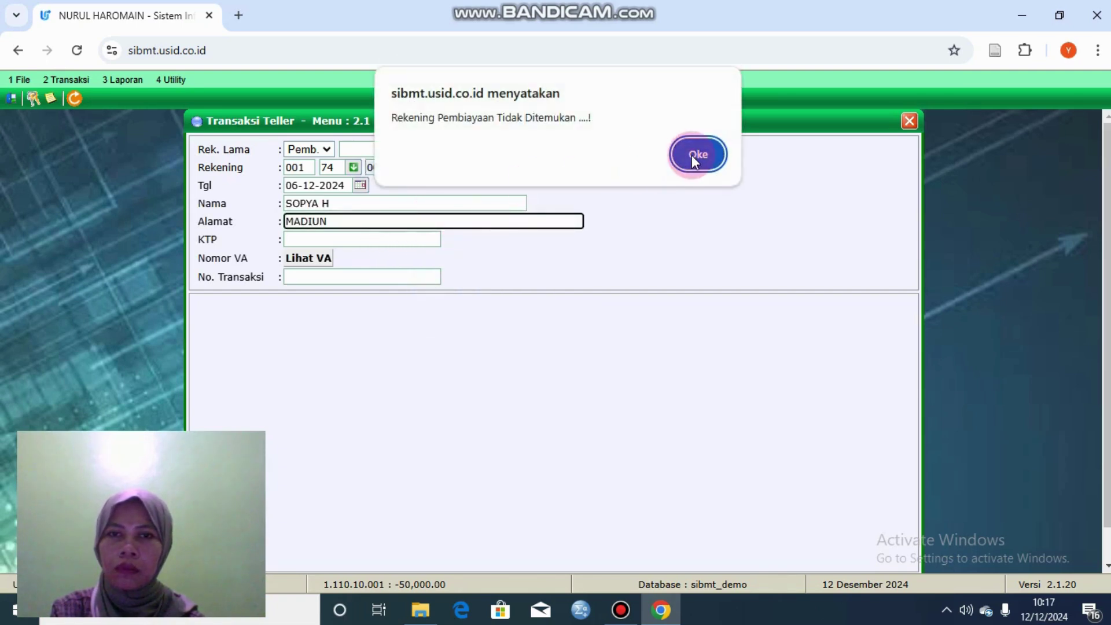
pyautogui.click(697, 154)
# Step: Re-enter product code 74 and the suggested account to load the customer, then try saving
pyautogui.click(353, 167)
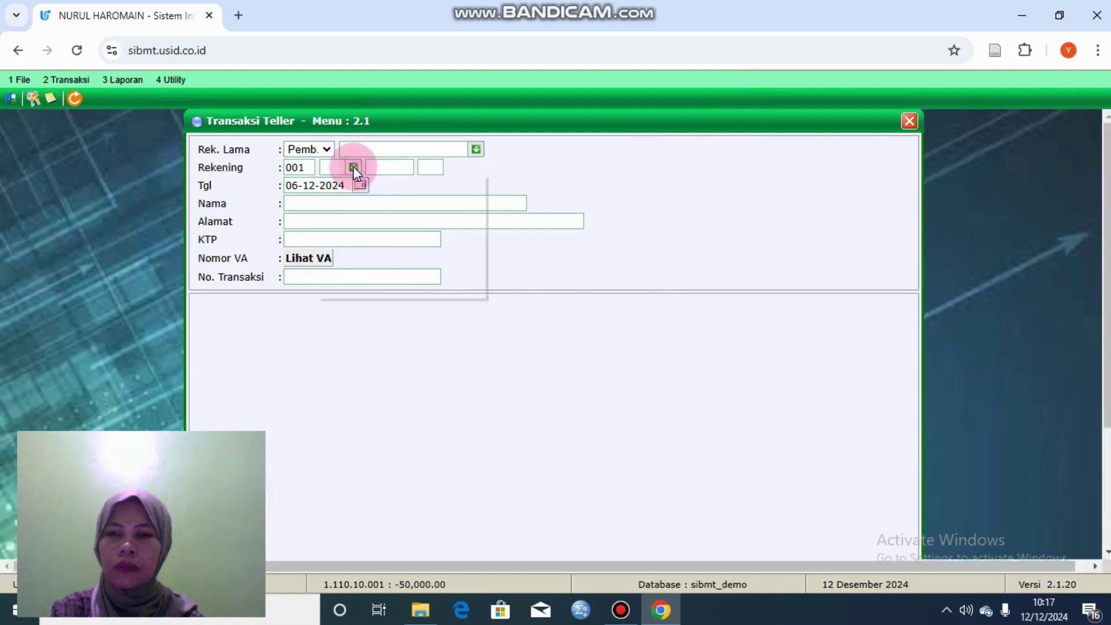
pyautogui.click(393, 242)
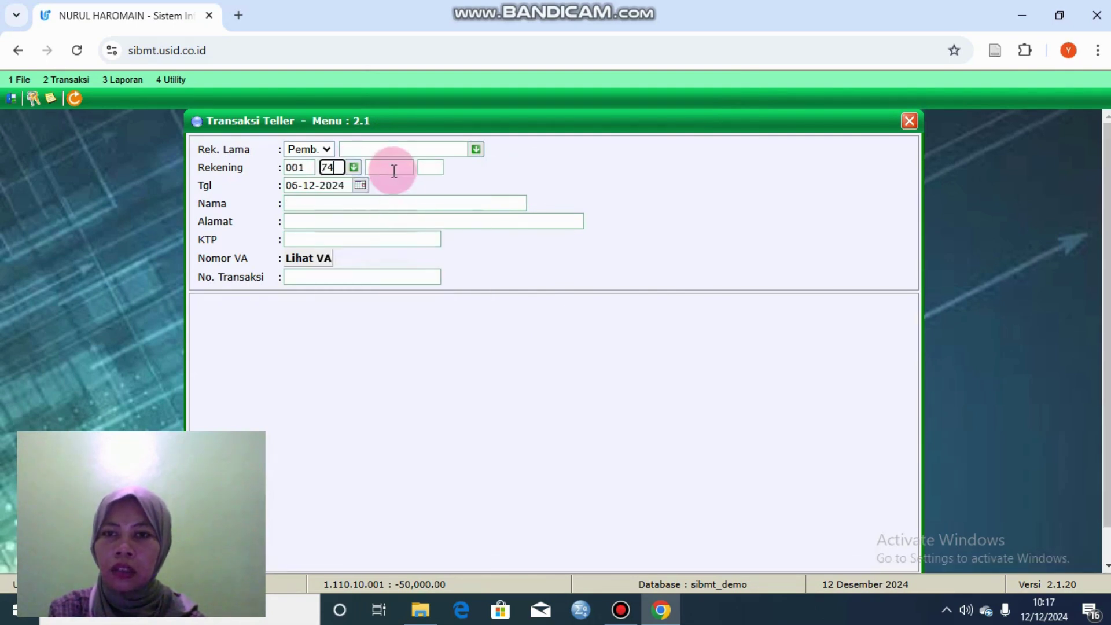
pyautogui.click(389, 167)
pyautogui.click(403, 197)
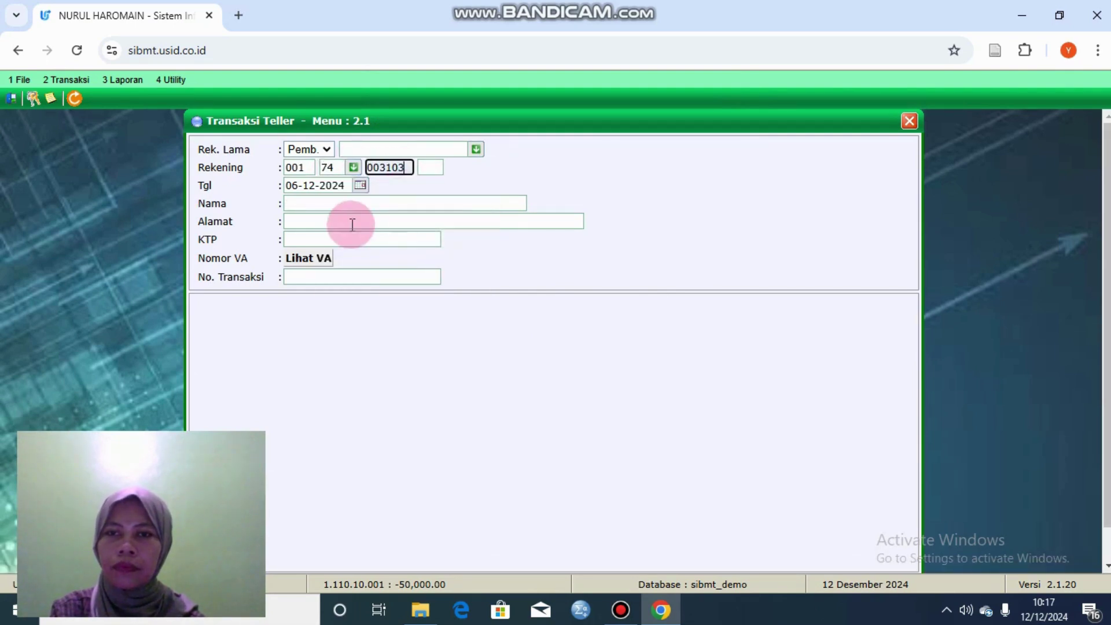
pyautogui.click(332, 272)
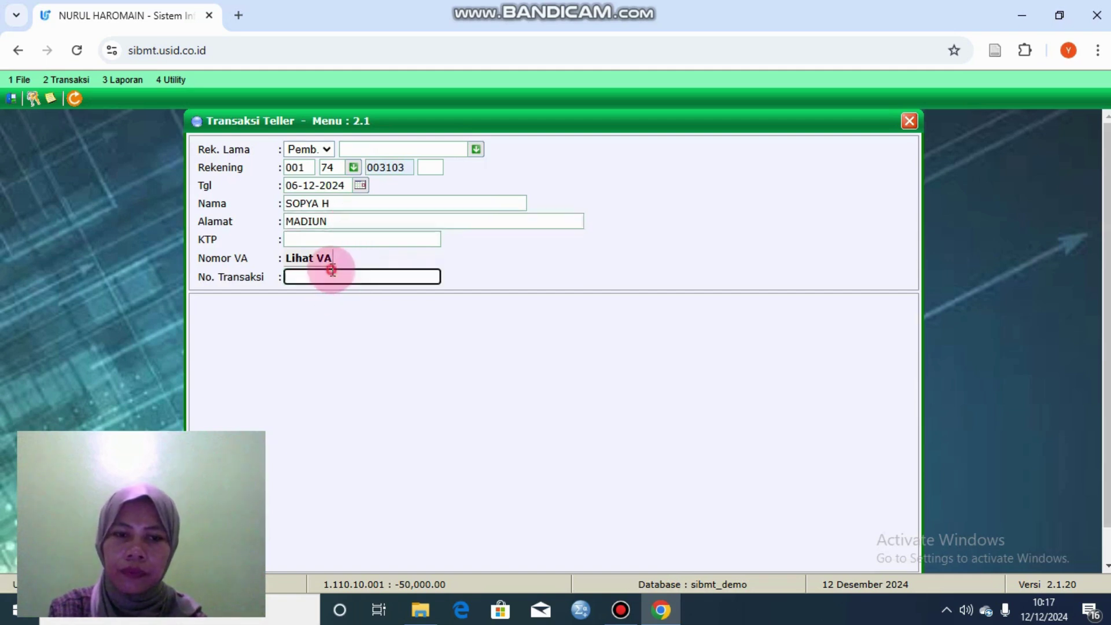
pyautogui.scroll(-1, 874, 486)
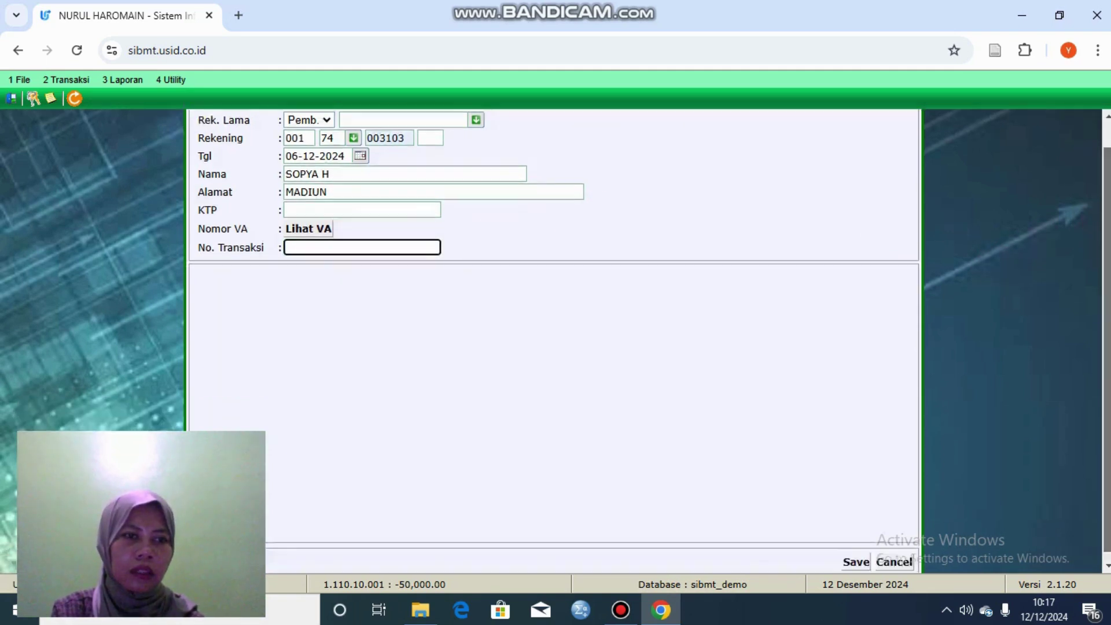
pyautogui.click(856, 554)
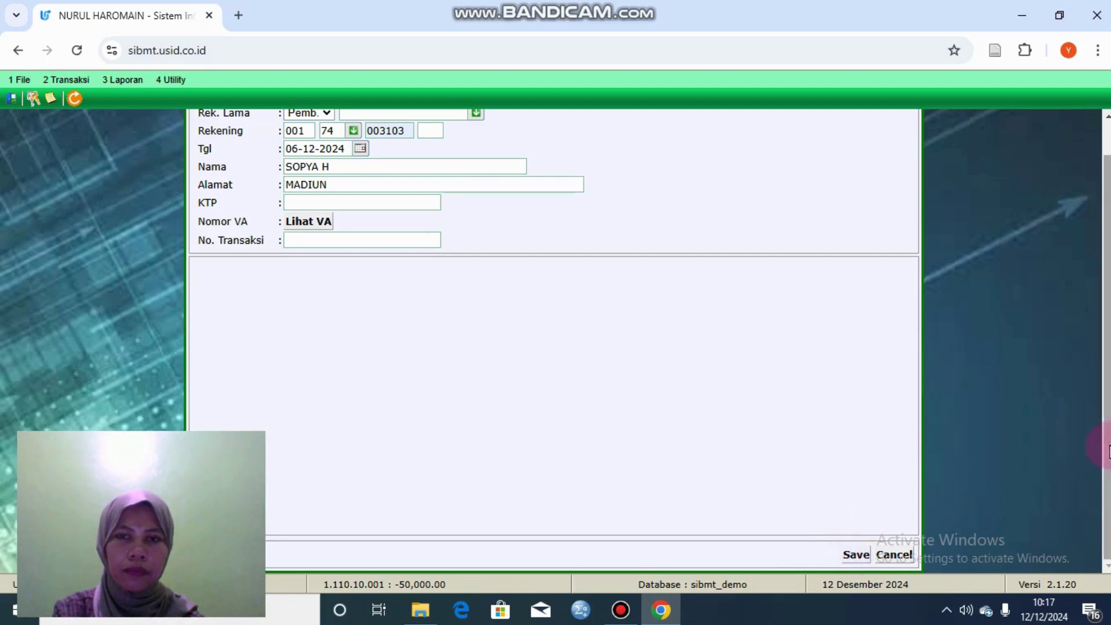
# Step: Check the existing accounts list for Rek. Lama and try saving the teller transaction again
pyautogui.scroll(1, 1099, 445)
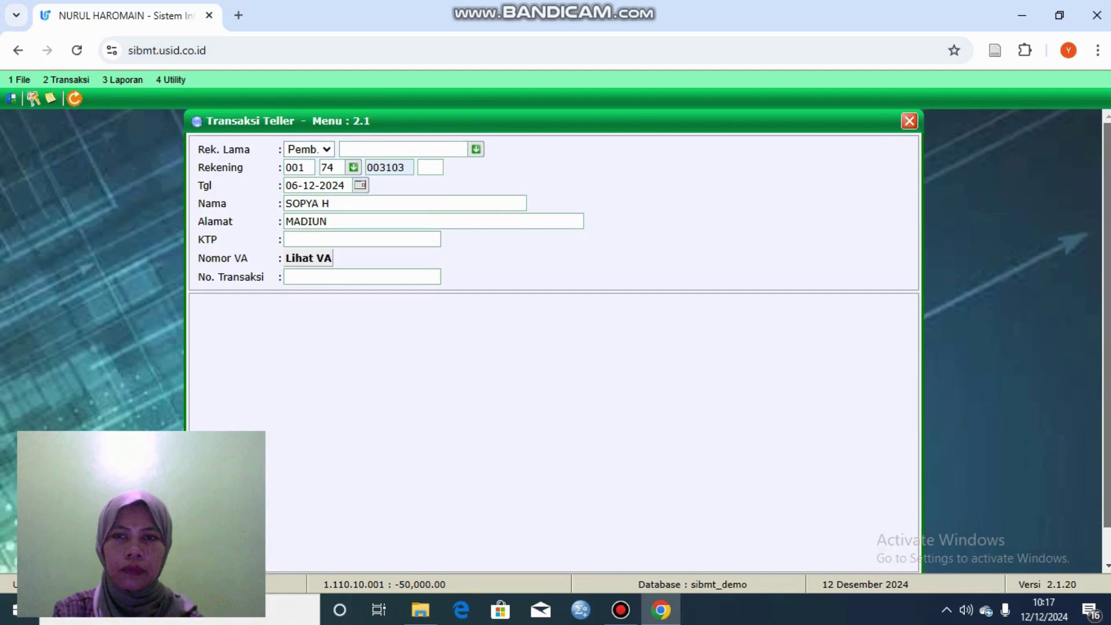
pyautogui.click(451, 149)
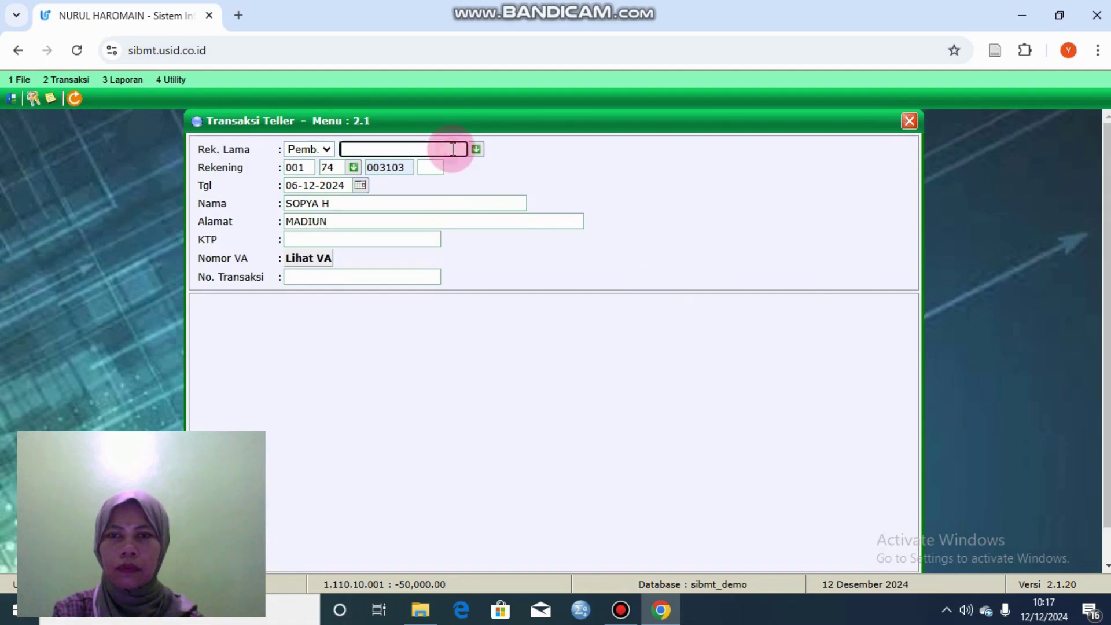
pyautogui.click(475, 150)
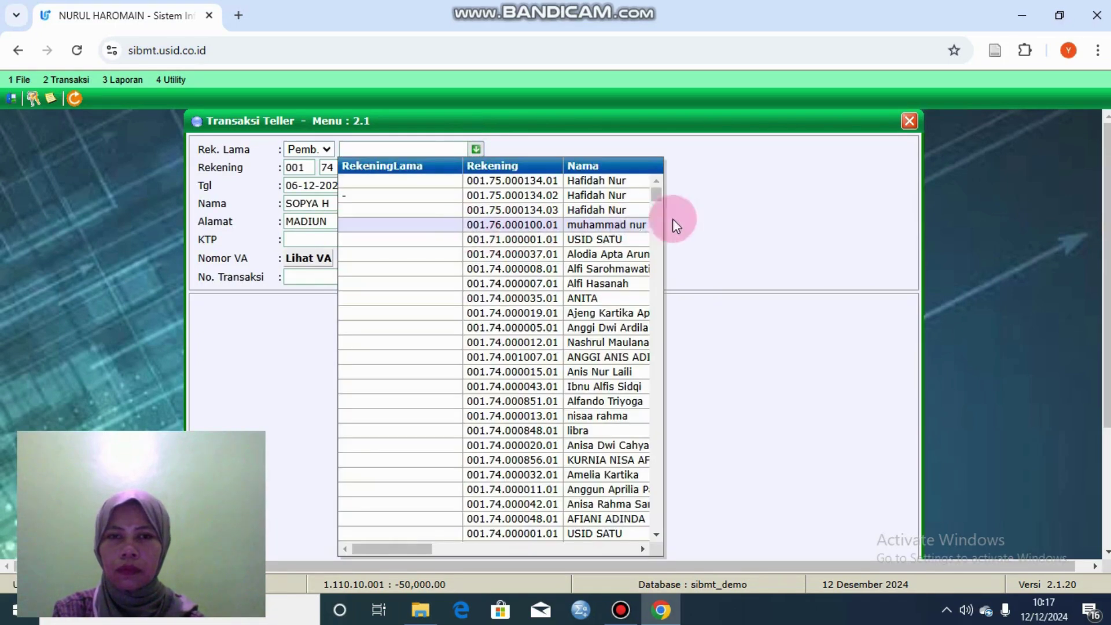
pyautogui.click(704, 221)
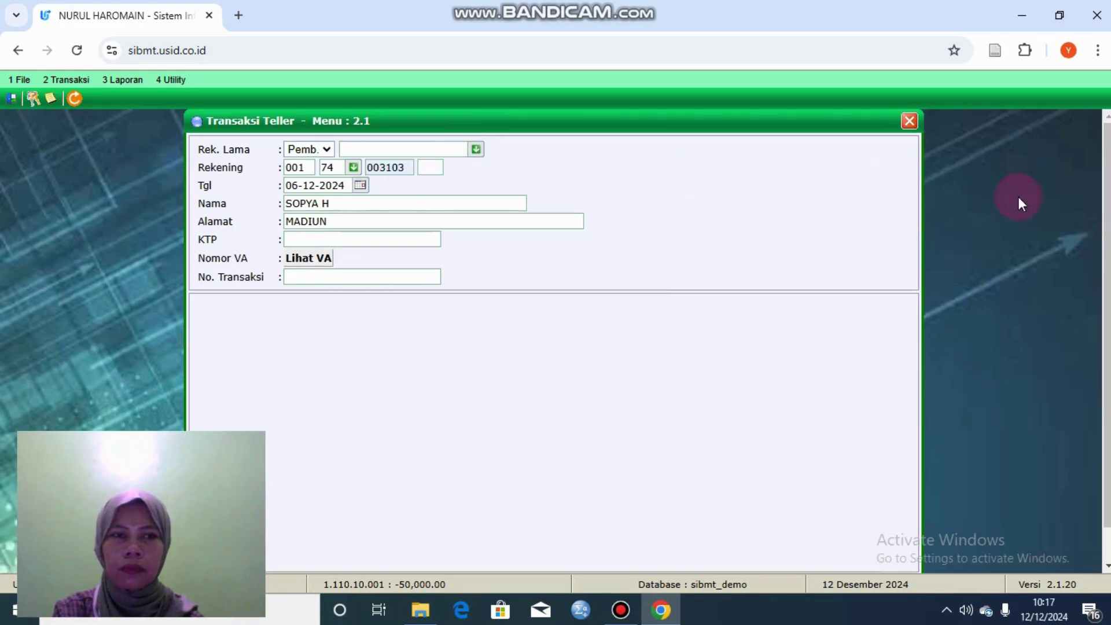
pyautogui.scroll(-2, 1103, 220)
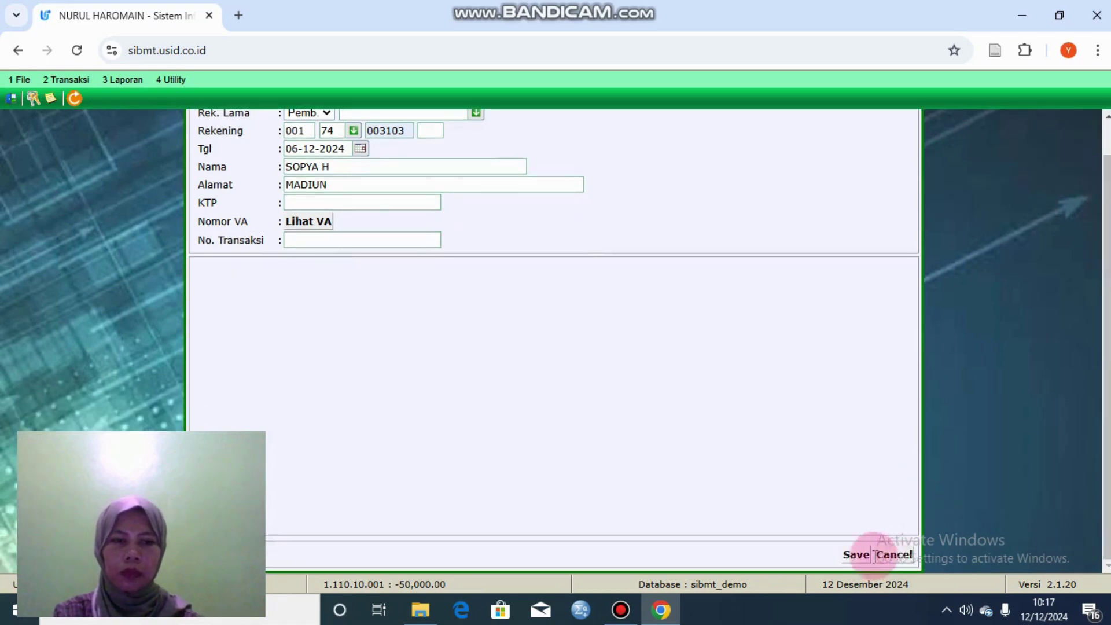
pyautogui.click(859, 555)
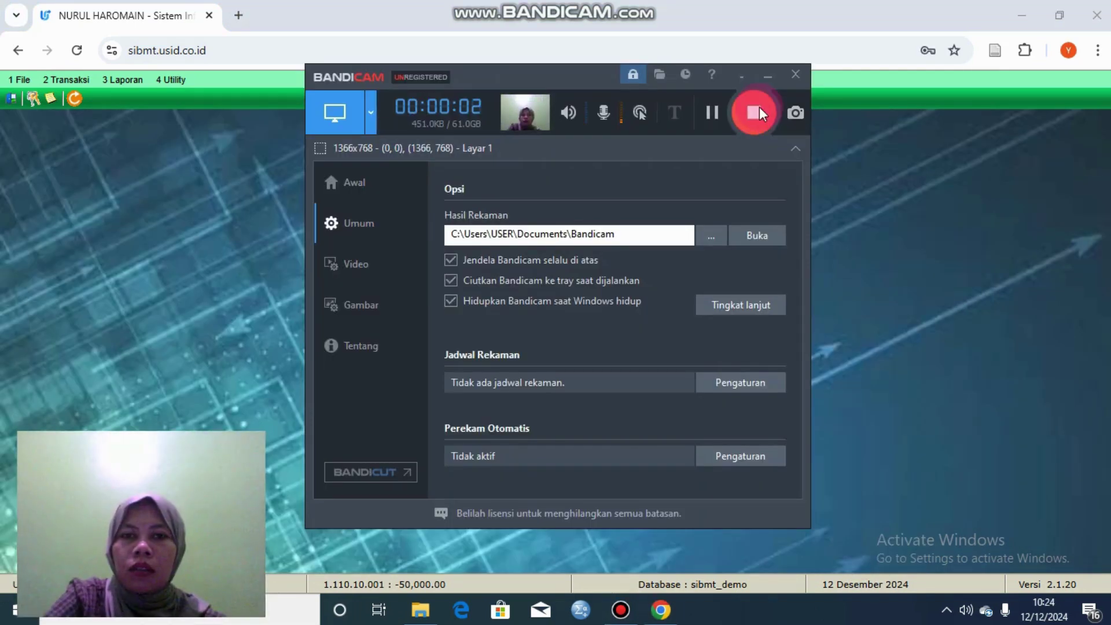
pyautogui.click(764, 68)
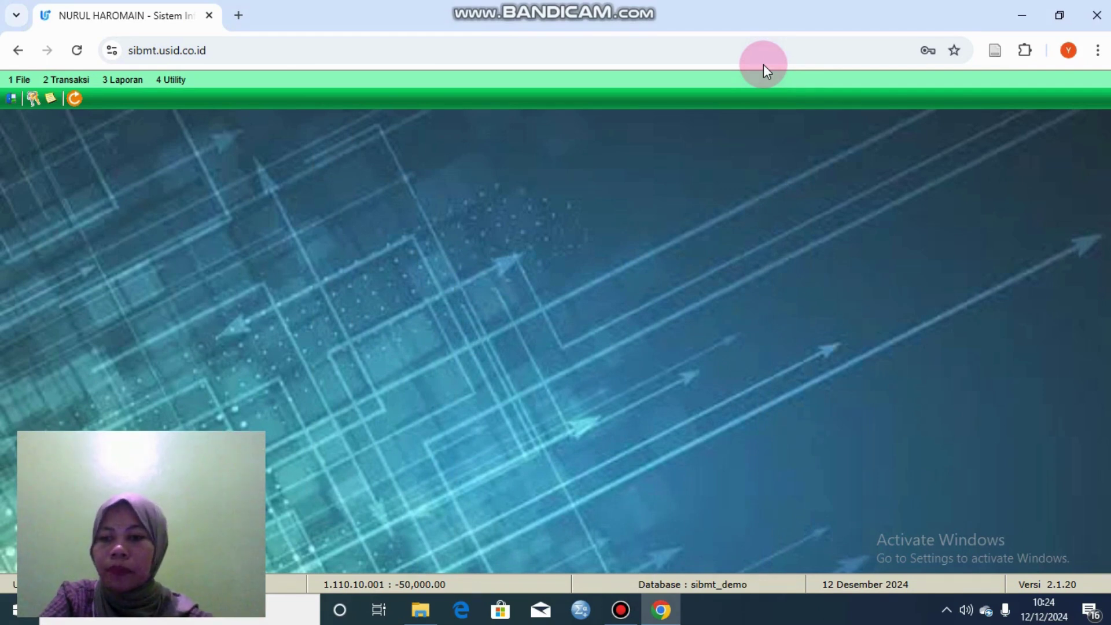
pyautogui.click(91, 81)
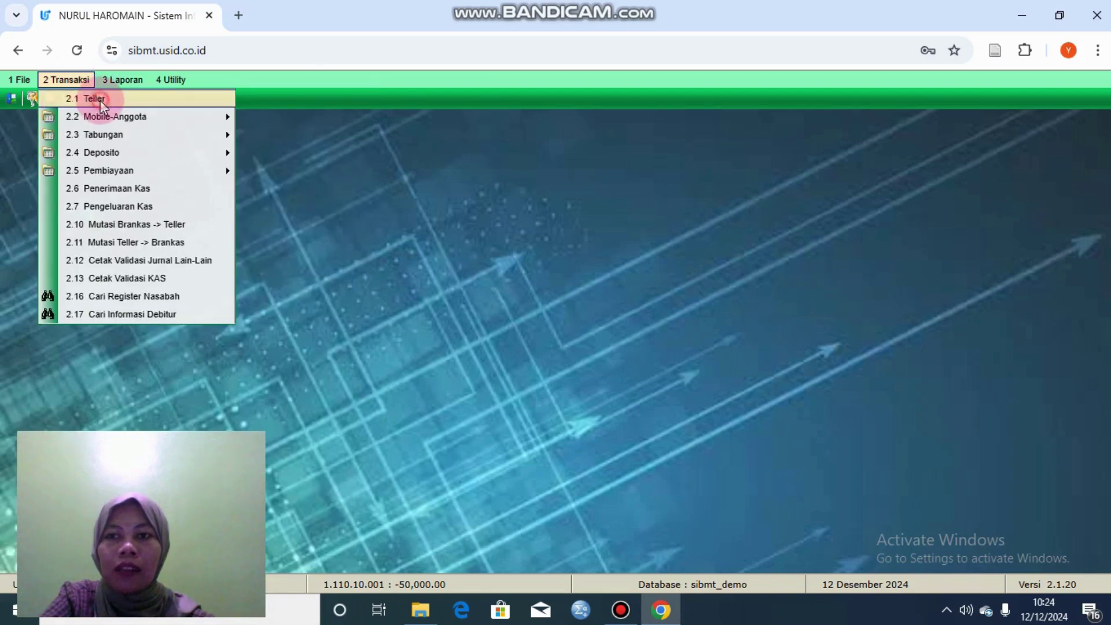
# Step: In the Teller form, set Rek. Lama to Pemb. and fill code 74 and the account serial
pyautogui.click(95, 100)
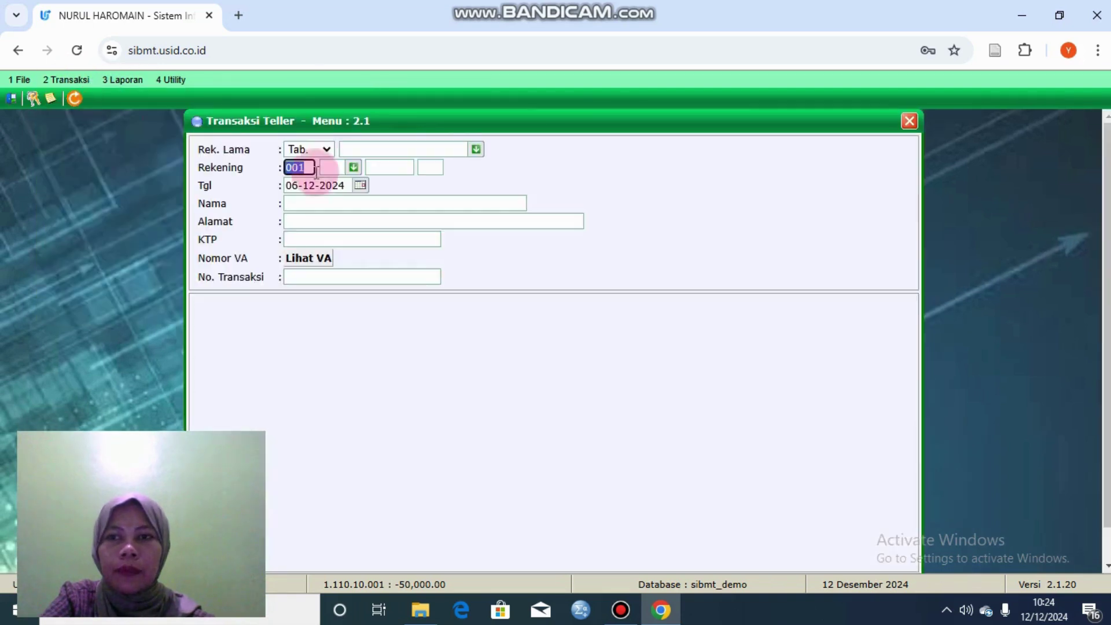
pyautogui.click(328, 149)
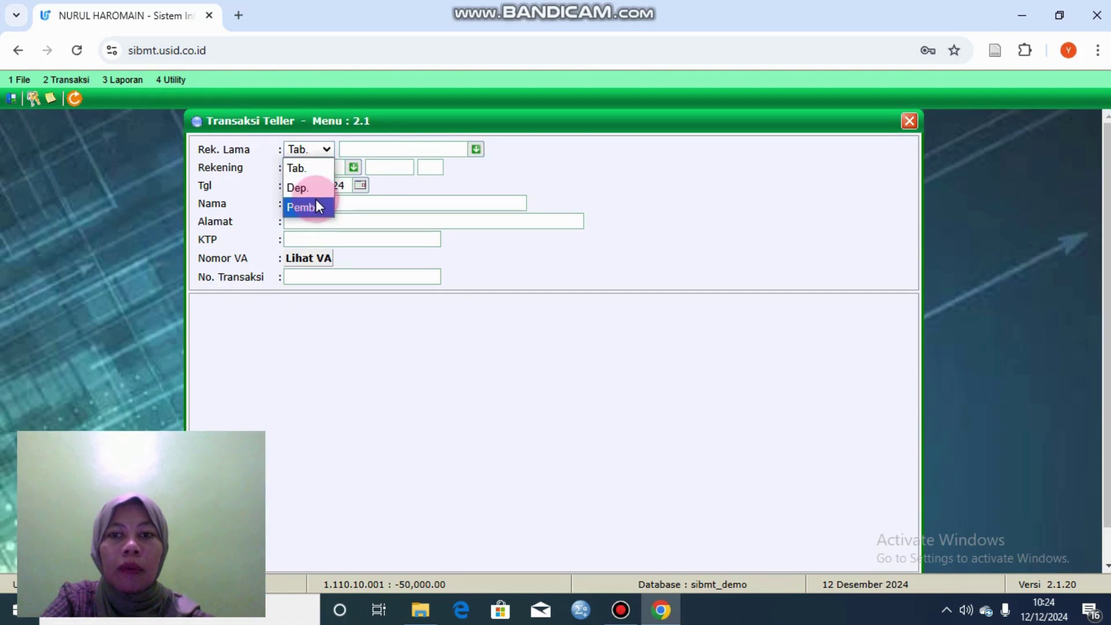
pyautogui.click(318, 207)
pyautogui.click(333, 167)
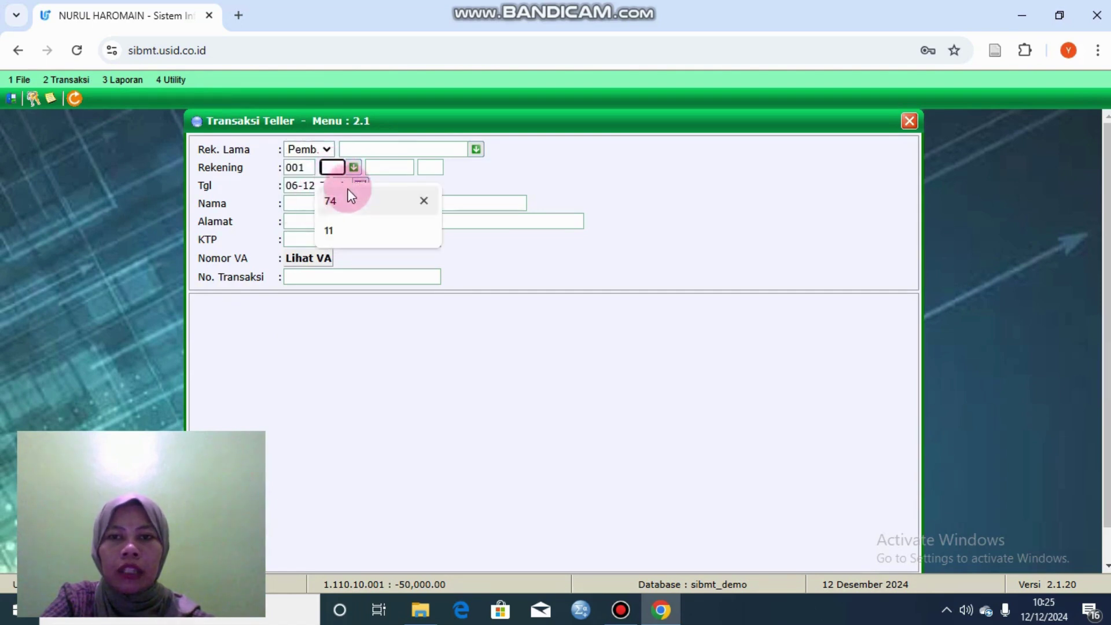
pyautogui.click(348, 202)
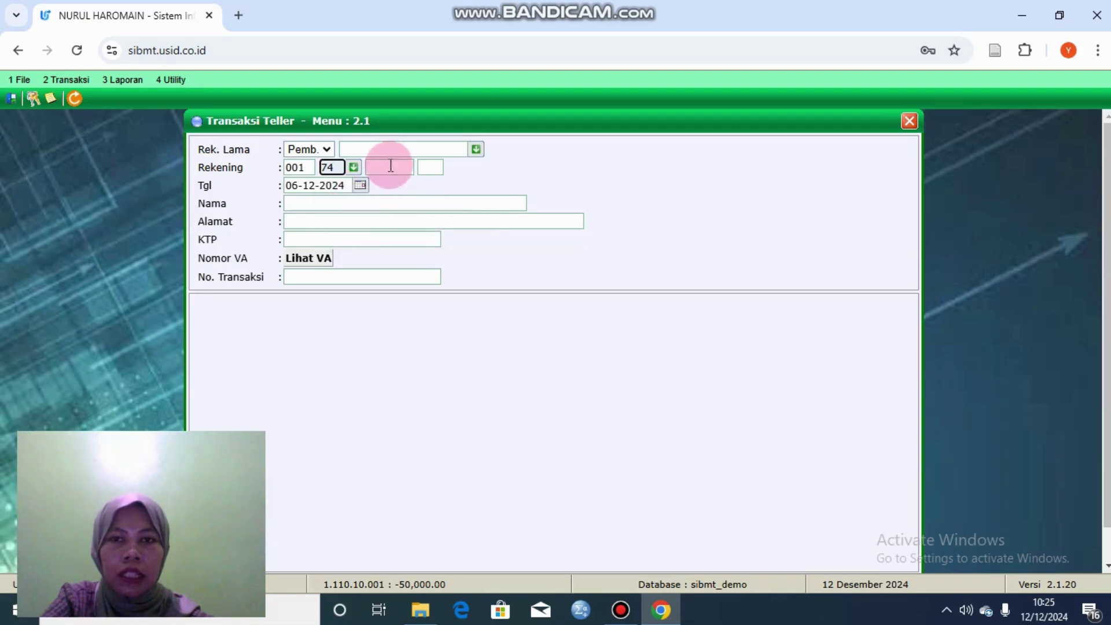
pyautogui.click(391, 167)
pyautogui.click(397, 199)
pyautogui.click(359, 203)
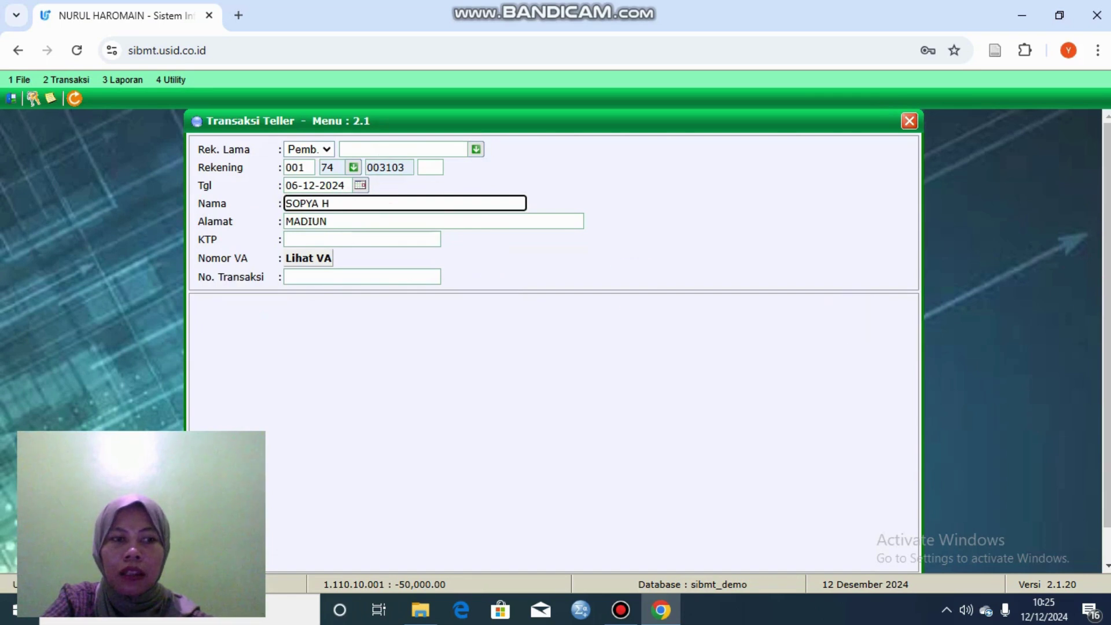
# Step: Save the teller transaction and close the Teller form
pyautogui.scroll(-1, 606, 437)
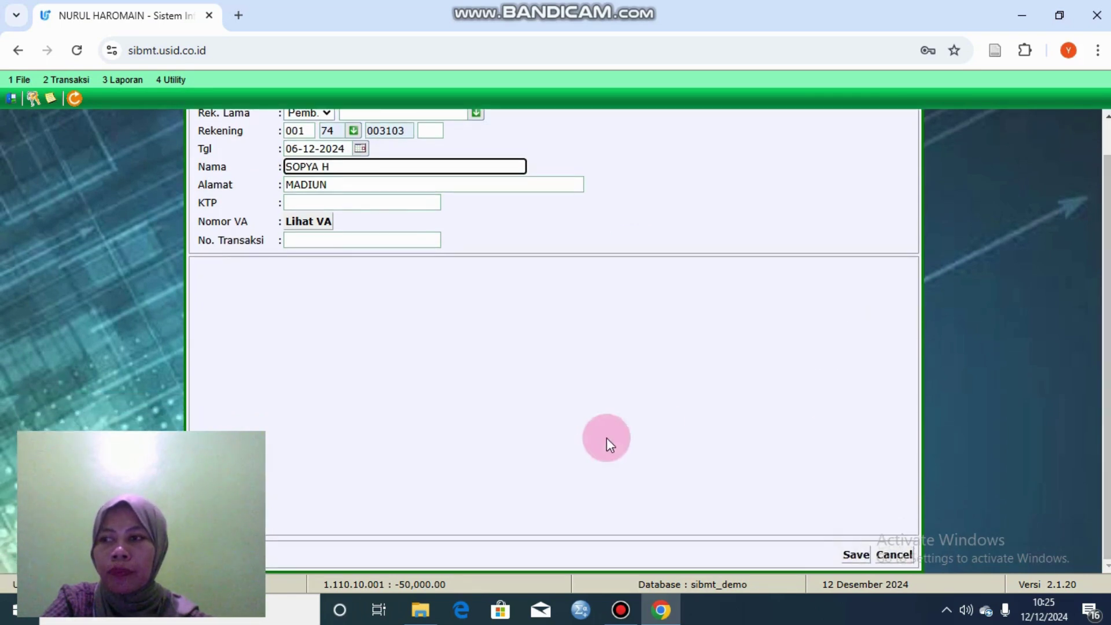
pyautogui.click(857, 555)
pyautogui.scroll(1, 1078, 255)
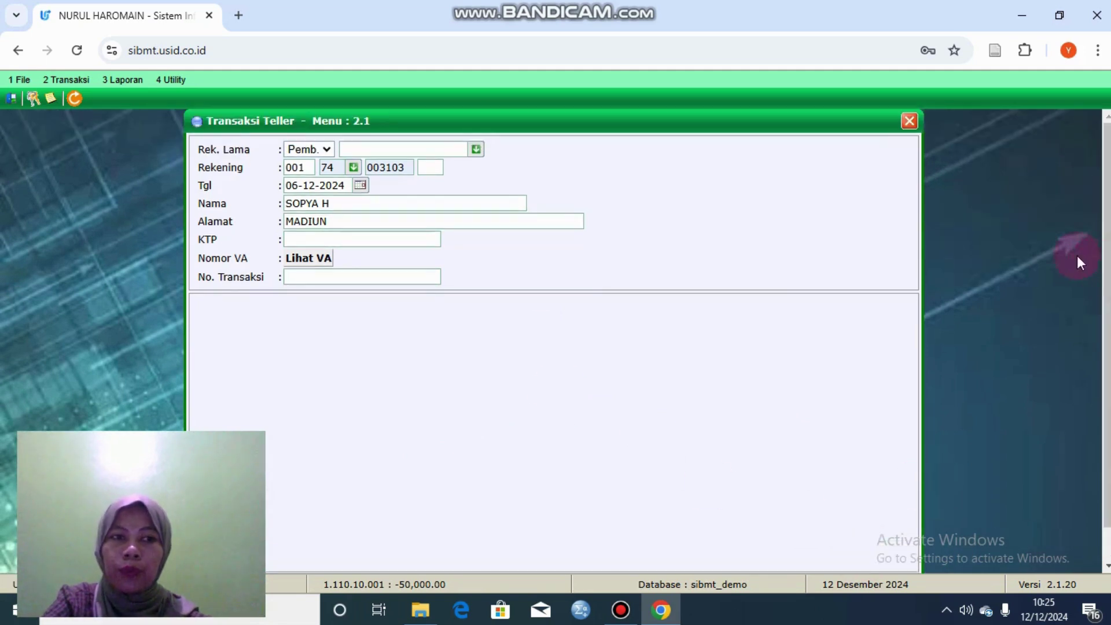
pyautogui.click(909, 121)
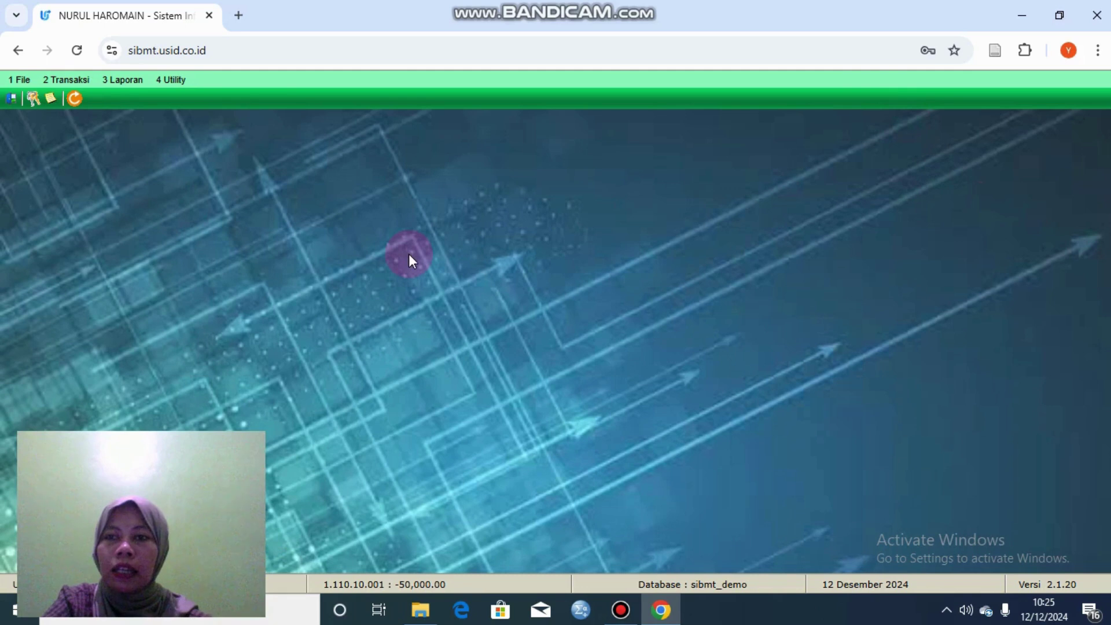
pyautogui.click(78, 76)
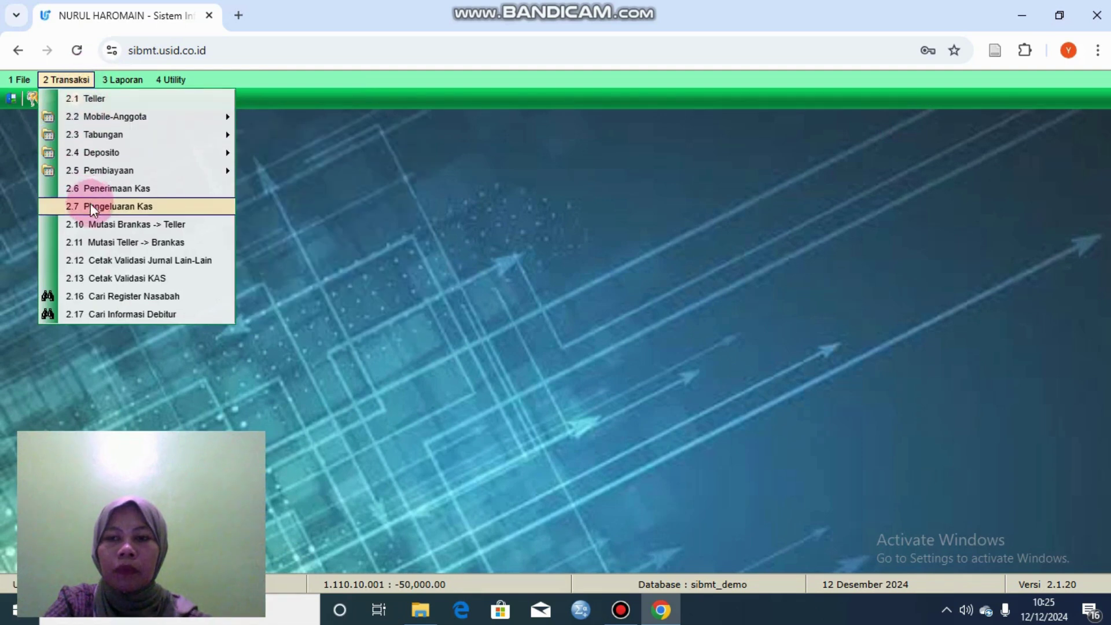
# Step: Search Cari Register Nasabah by the customer's name and open the first matching result
pyautogui.click(137, 297)
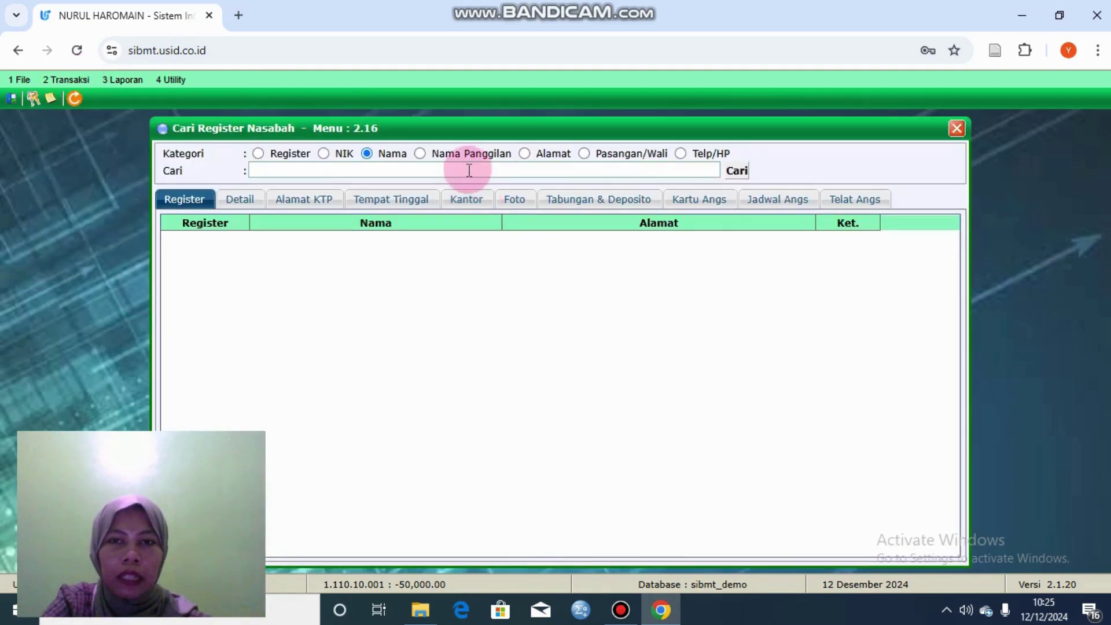
pyautogui.click(469, 170)
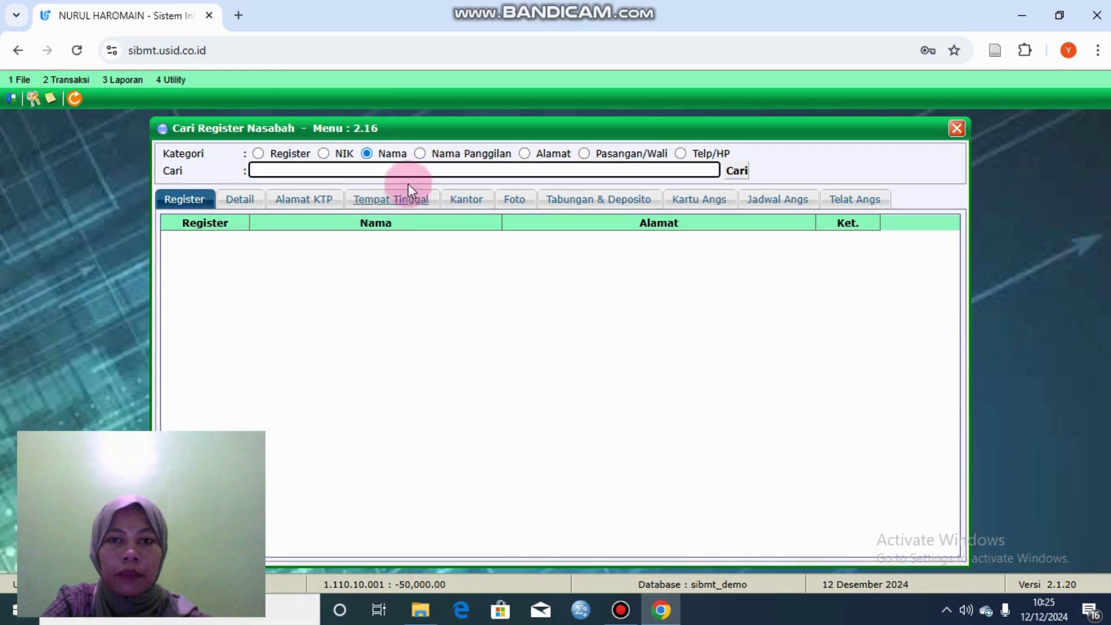
pyautogui.click(406, 168)
pyautogui.write('so')
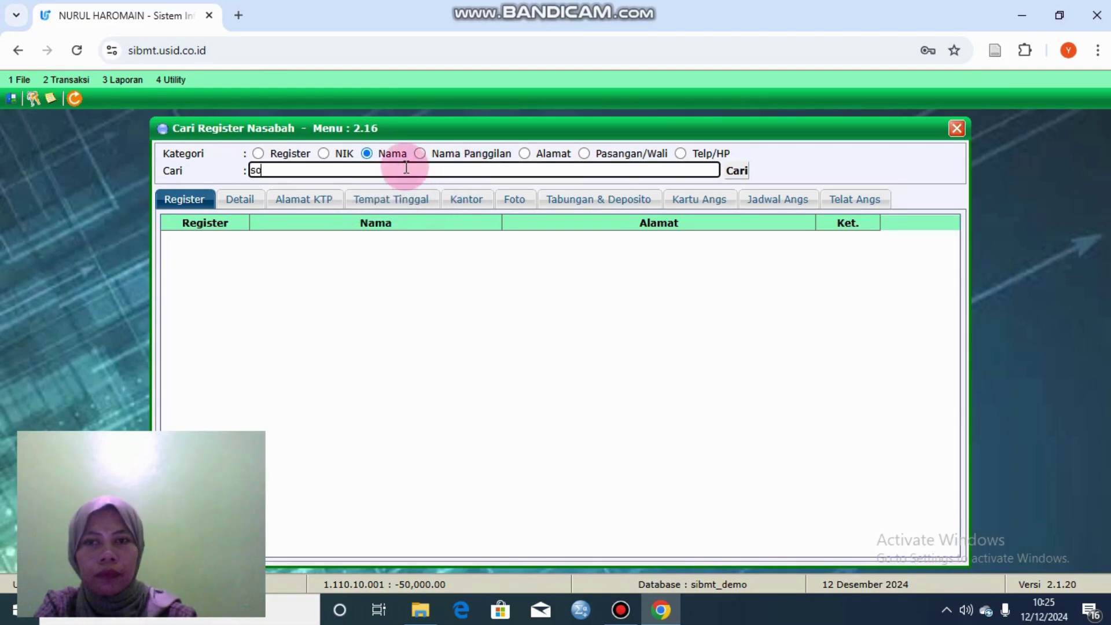
pyautogui.write('pya')
pyautogui.press('Tab')
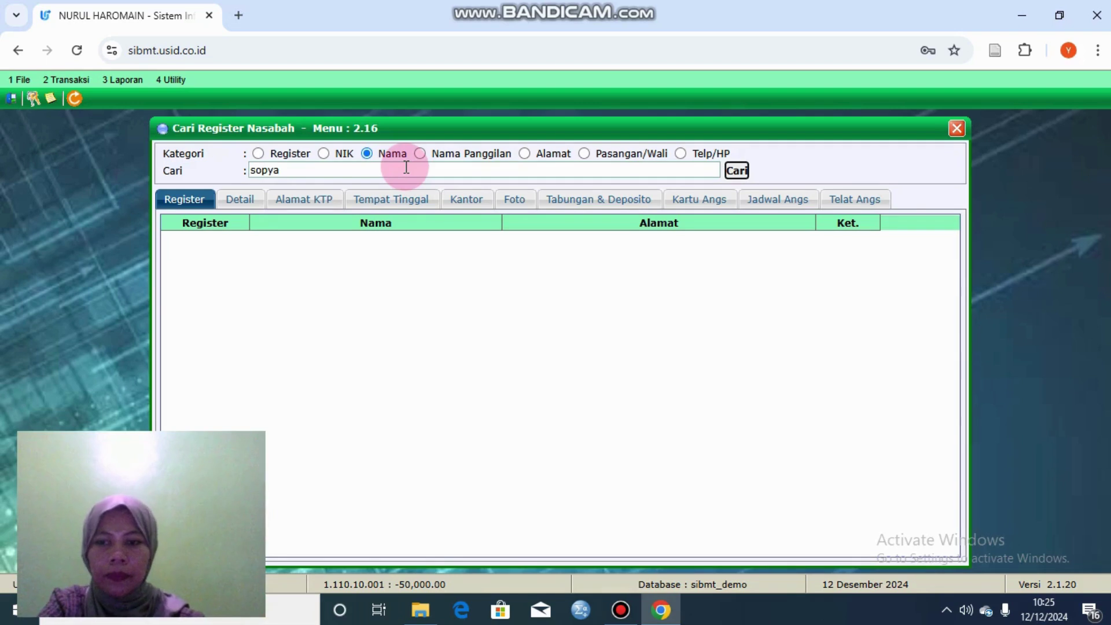
pyautogui.click(735, 169)
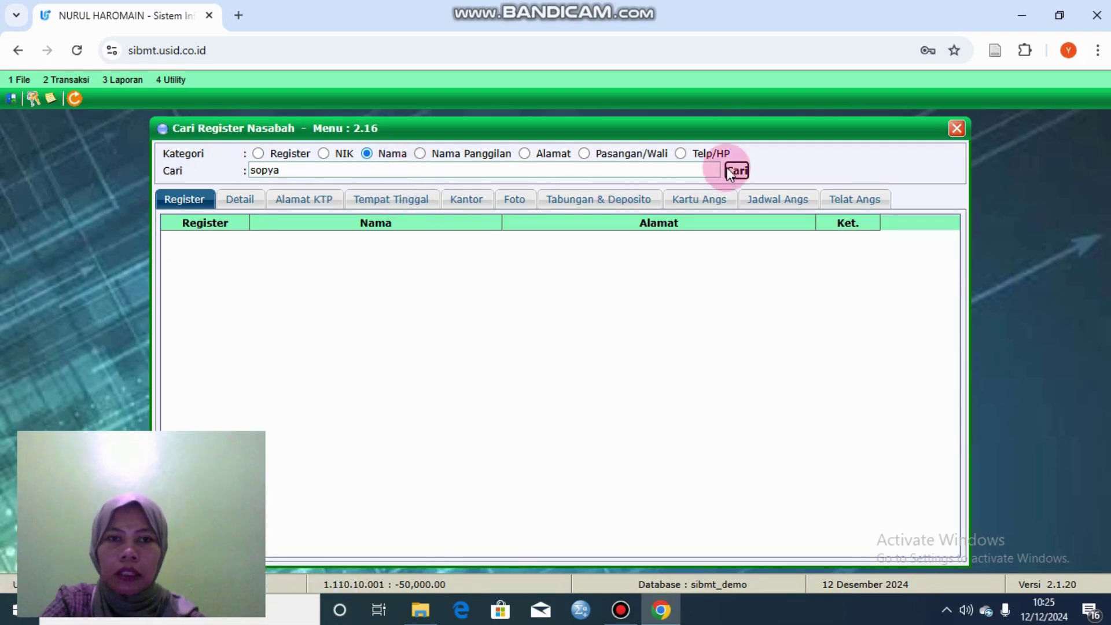
pyautogui.doubleClick(305, 237)
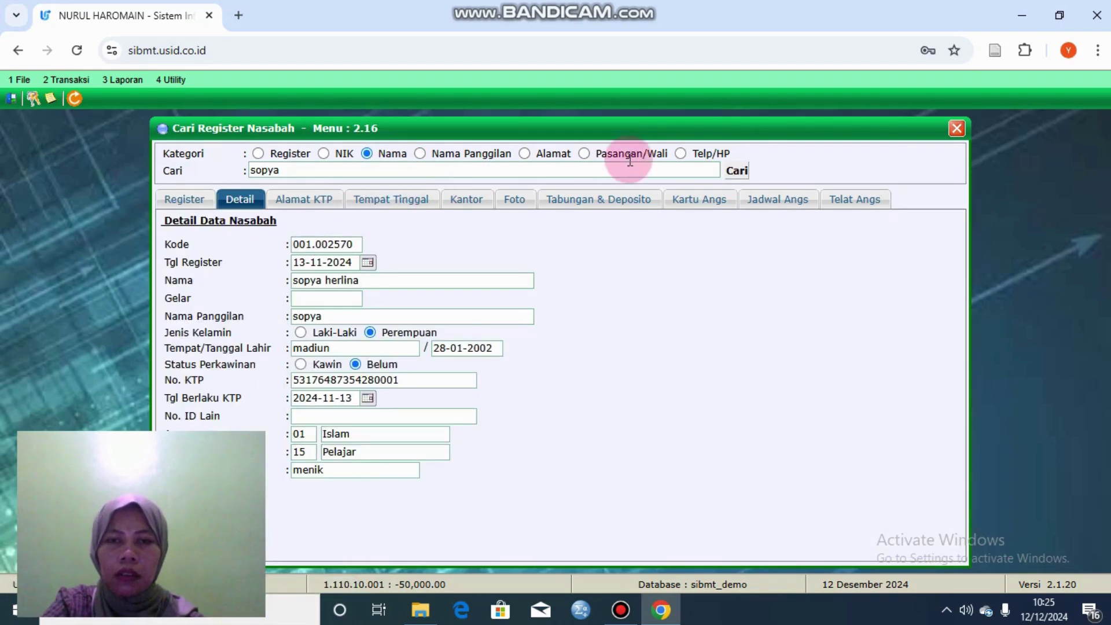
# Step: View the Kartu Angs and Jadwal Angs tabs, back to the card showing 9,722,200.00, then close
pyautogui.click(675, 199)
pyautogui.click(384, 250)
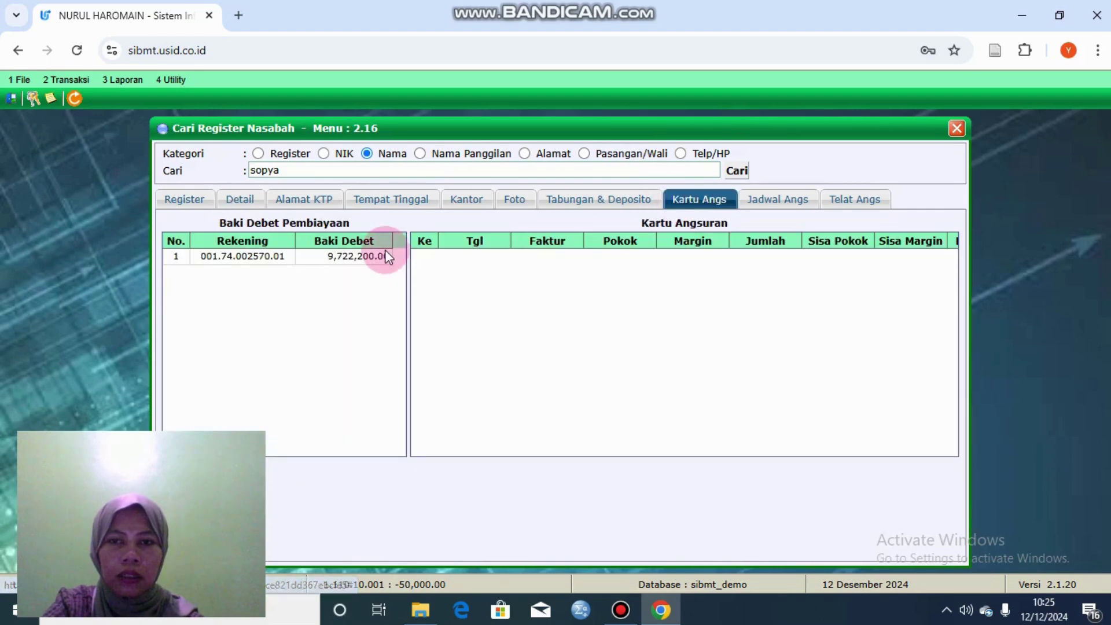
pyautogui.click(745, 174)
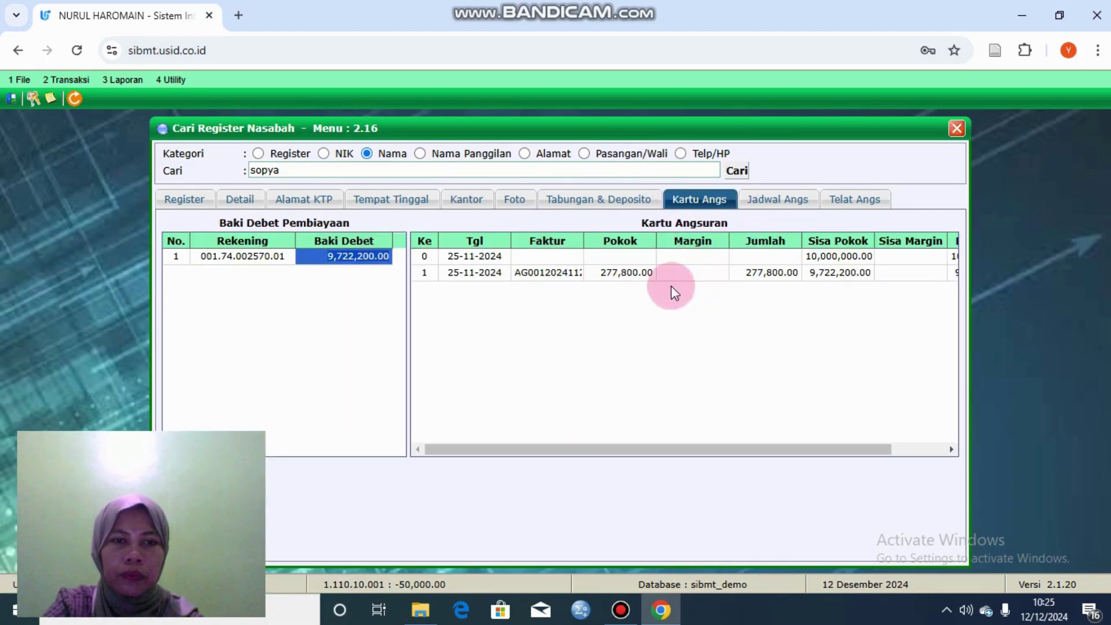
pyautogui.click(776, 202)
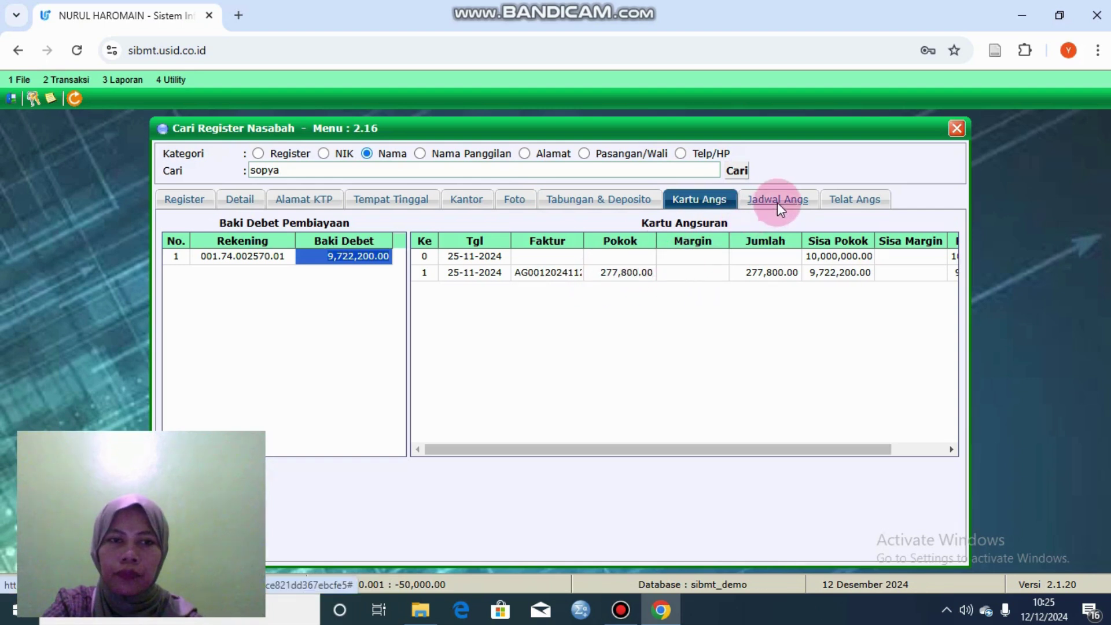
pyautogui.click(370, 256)
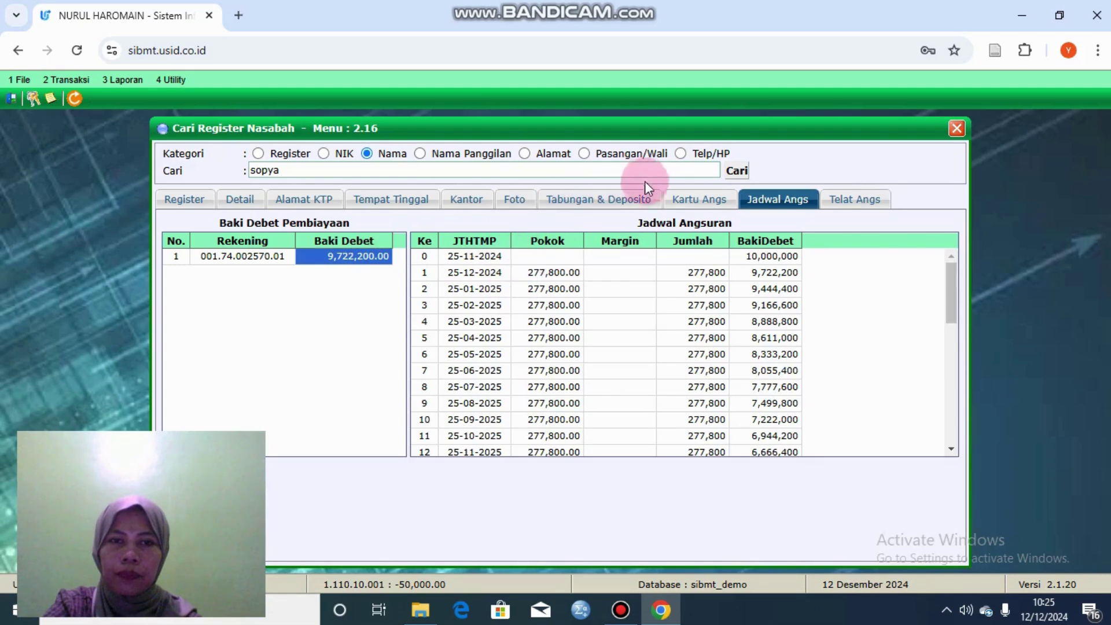
pyautogui.click(684, 196)
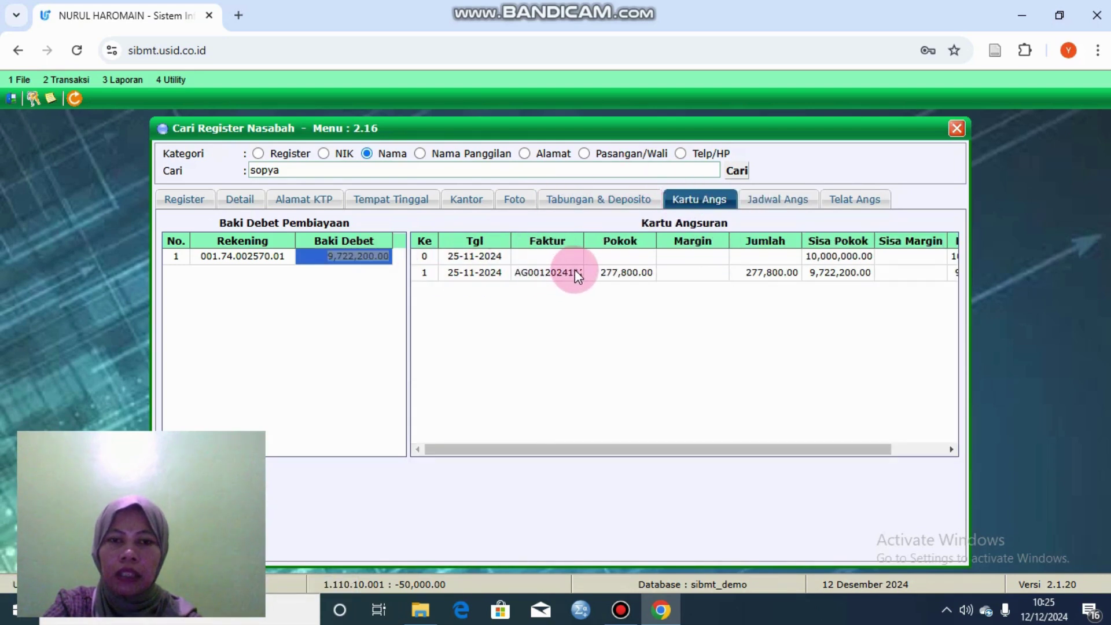
pyautogui.click(576, 272)
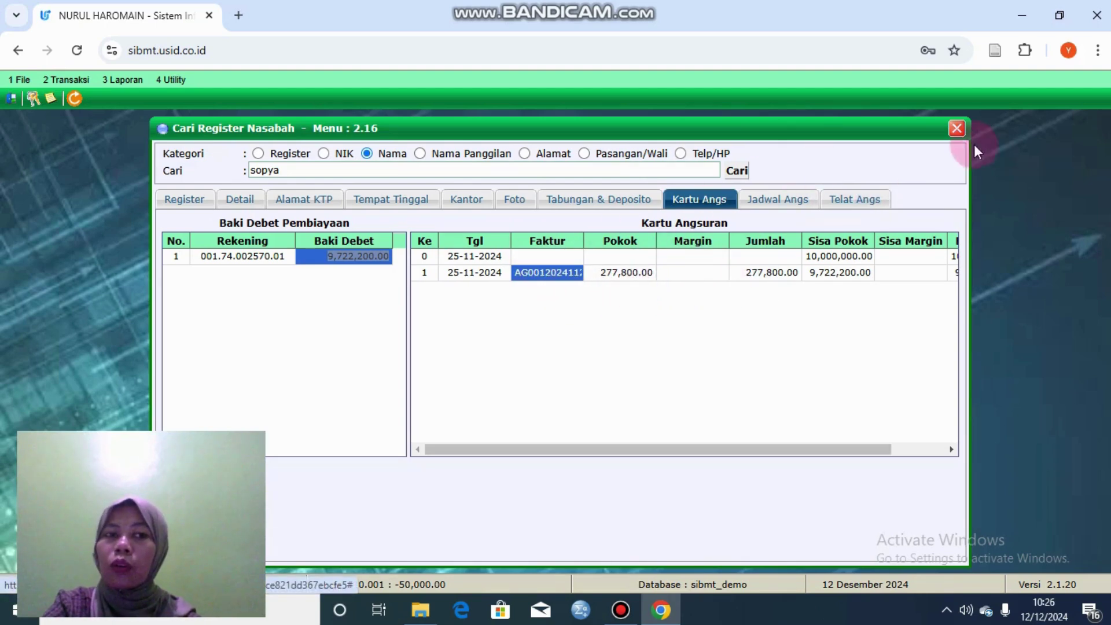
pyautogui.click(957, 128)
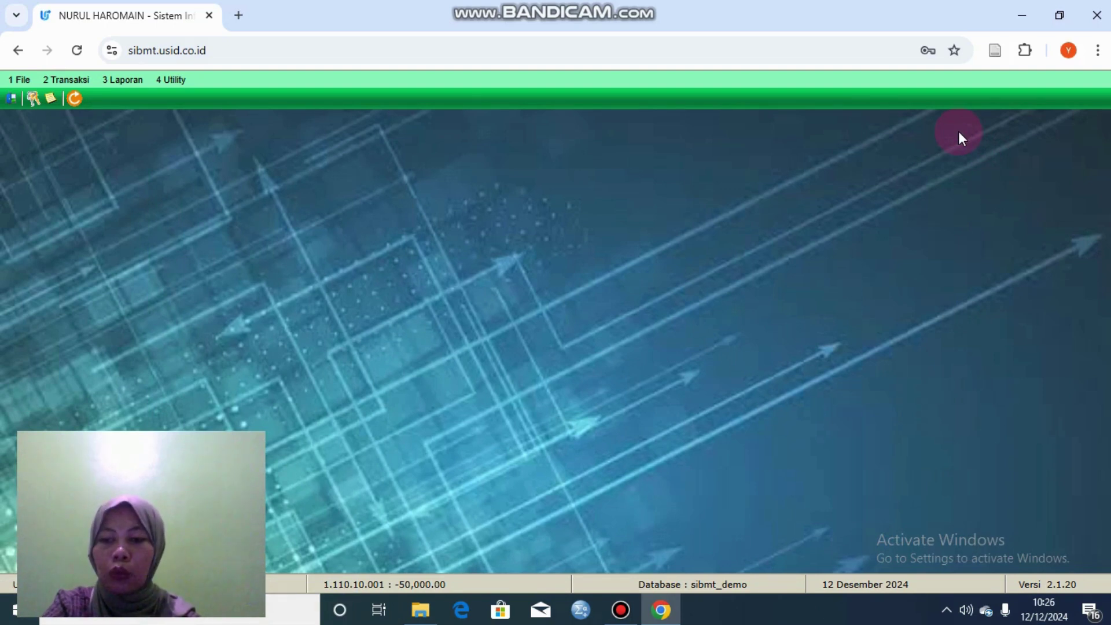
# Step: Browse the Laporan and Utility menus and close them without choosing anything
pyautogui.click(126, 86)
pyautogui.press('Right')
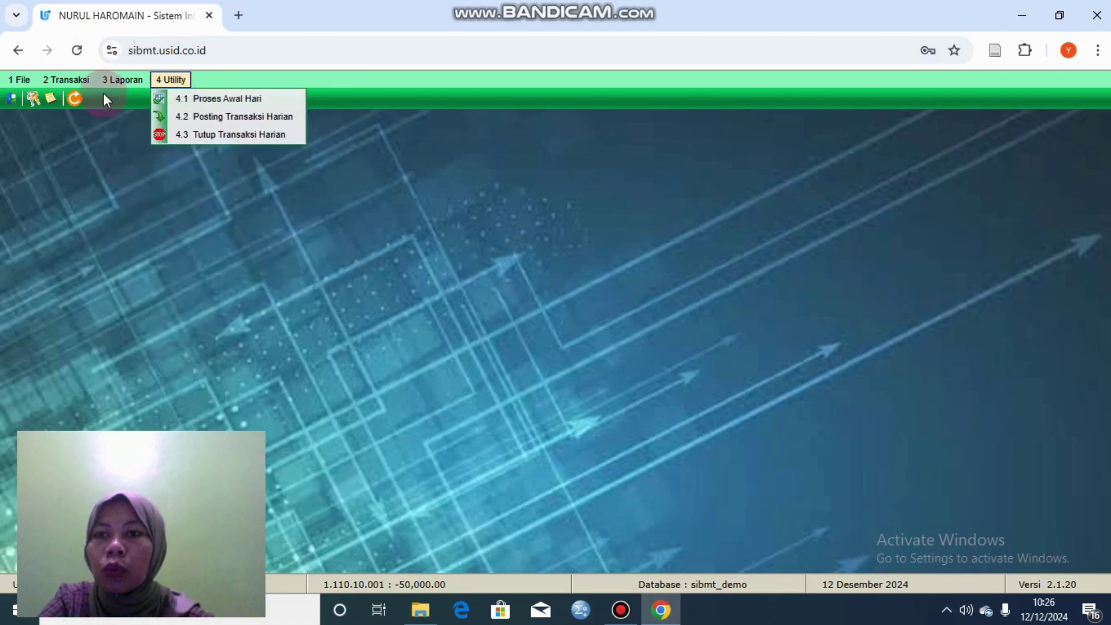
pyautogui.click(122, 79)
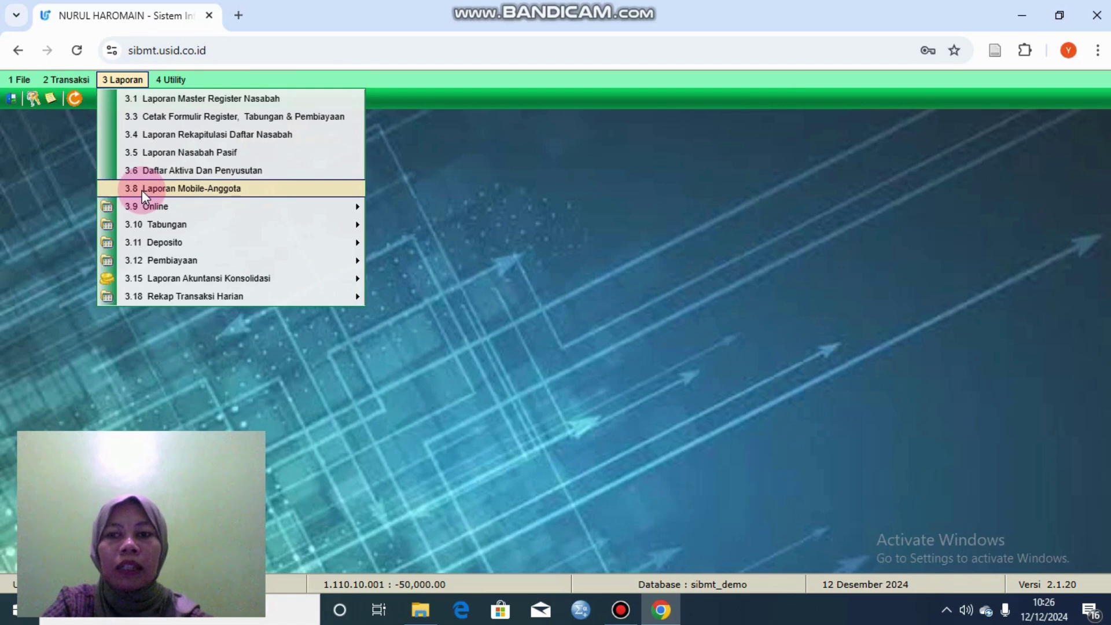
pyautogui.click(773, 78)
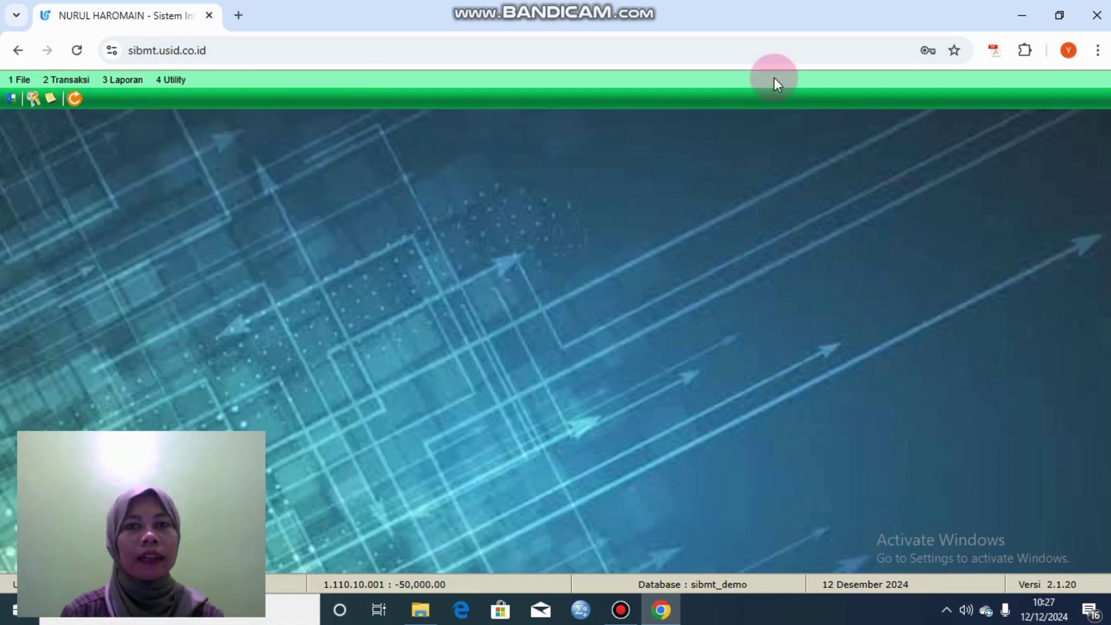